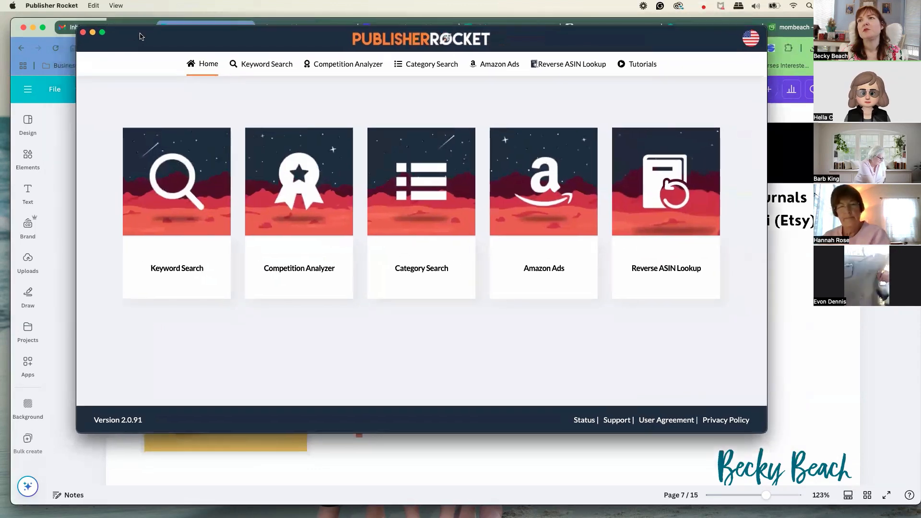
- Enlarge and reposition the Publisher Rocket window, and run a keyword search for "journal" in Books
left_click_drag(763, 432, 816, 471)
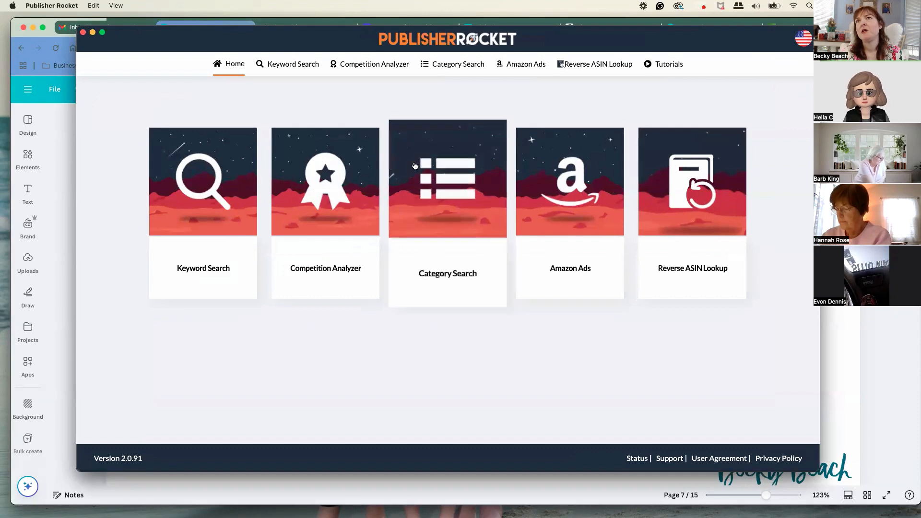
left_click_drag(316, 37, 325, 61)
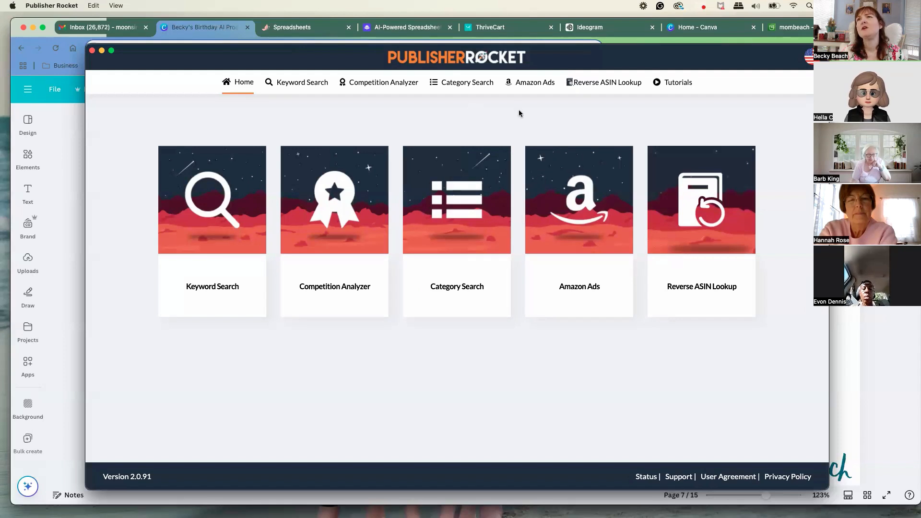
left_click(306, 84)
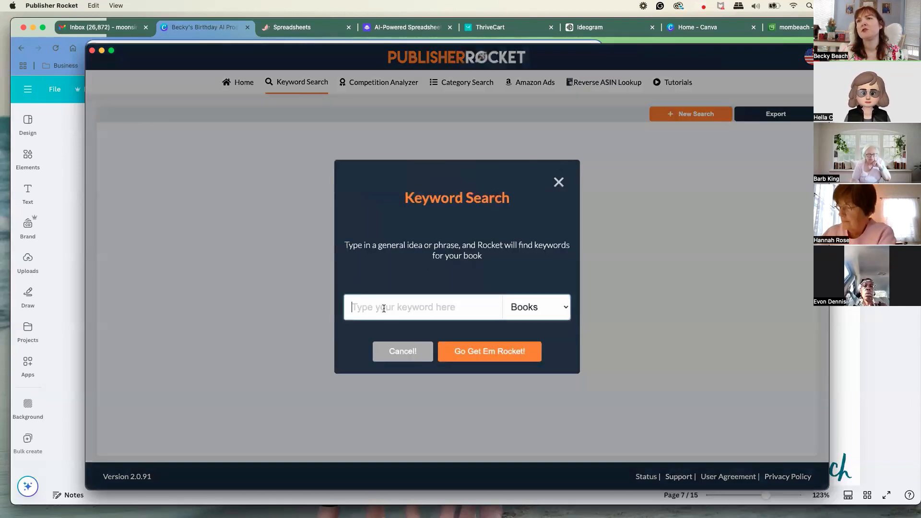
type("journal")
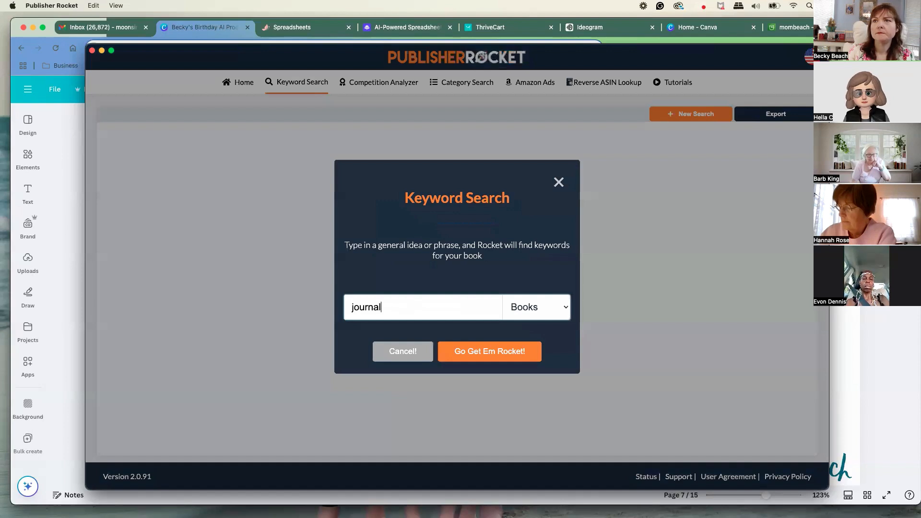
left_click(481, 349)
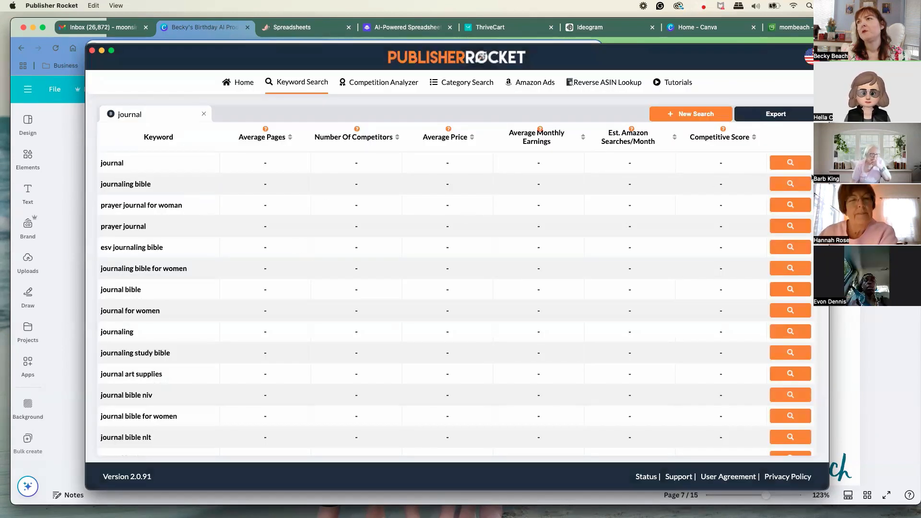
- Load the metrics for each suggested keyword in the results, from "journal" down through "journal for black women"
left_click(790, 163)
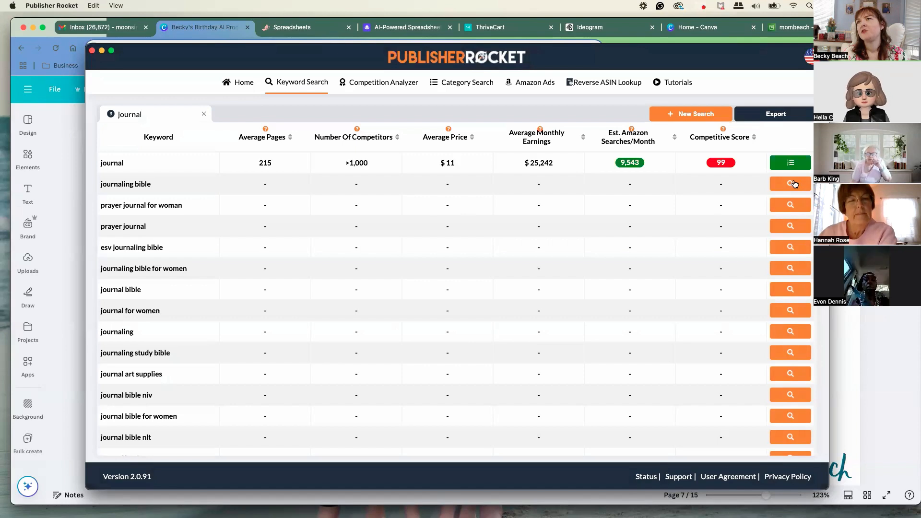
left_click(791, 183)
left_click(791, 205)
left_click(793, 226)
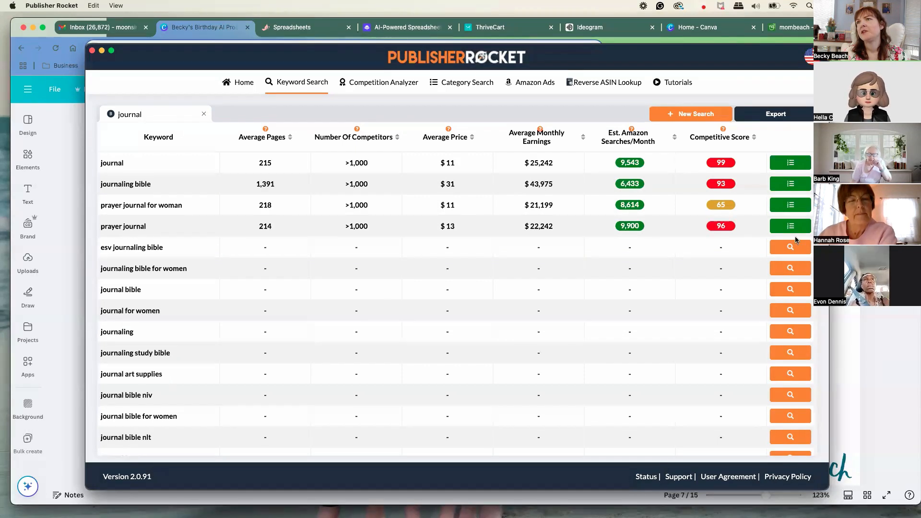
left_click(793, 247)
left_click(793, 268)
left_click(795, 289)
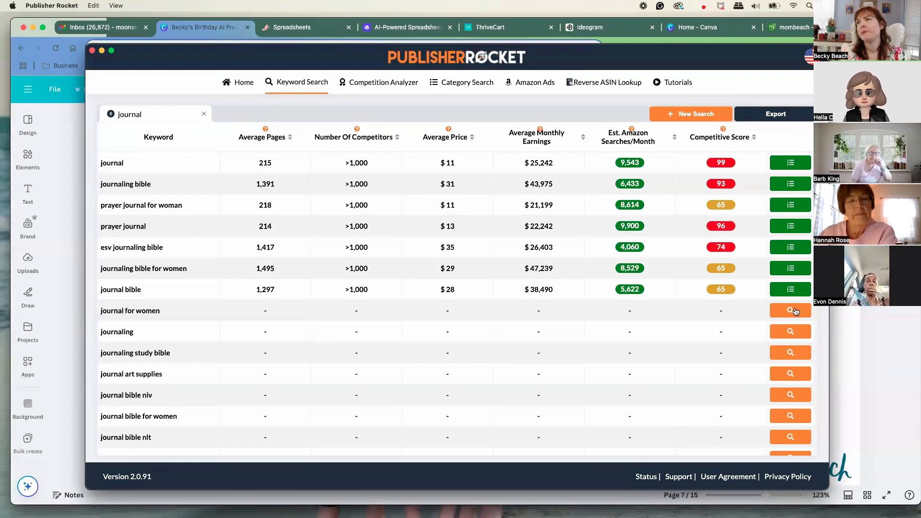
left_click(796, 310)
left_click(798, 332)
left_click(799, 359)
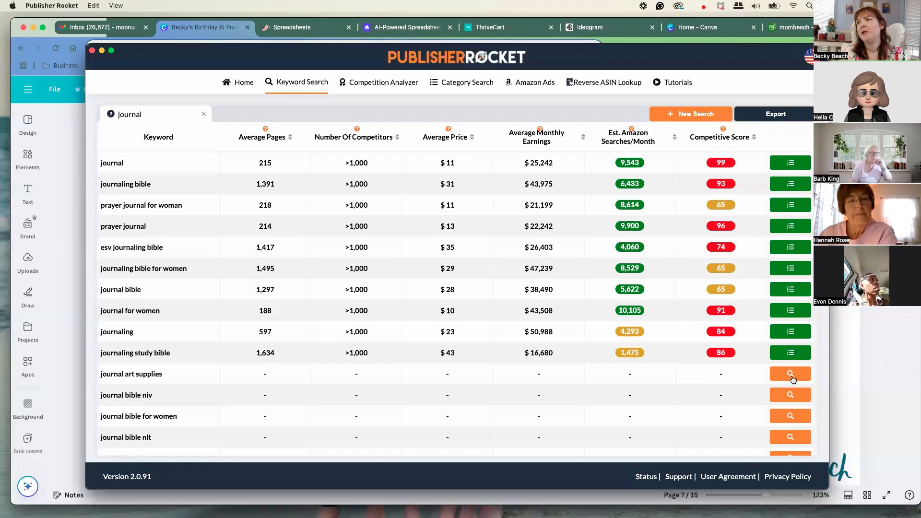
left_click(793, 377)
left_click(795, 394)
left_click(791, 417)
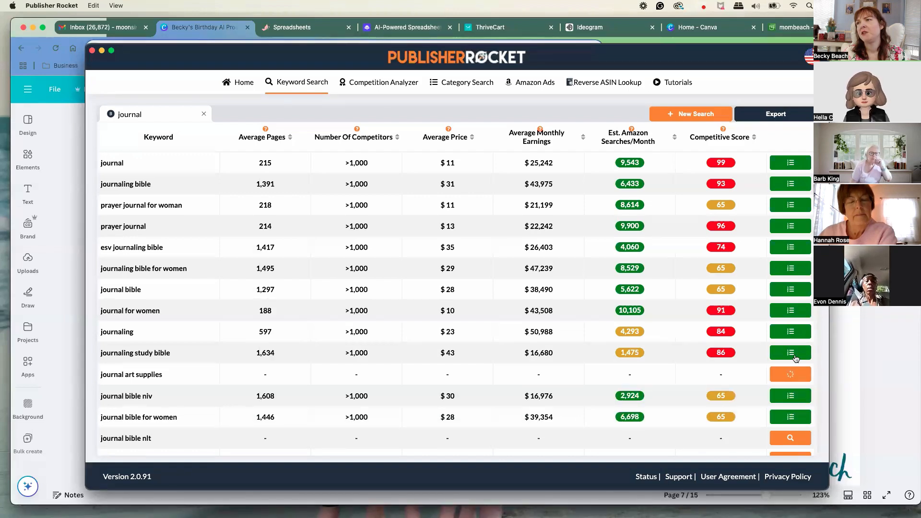
scroll(792, 412, "down", 2)
left_click(793, 396)
left_click(792, 416)
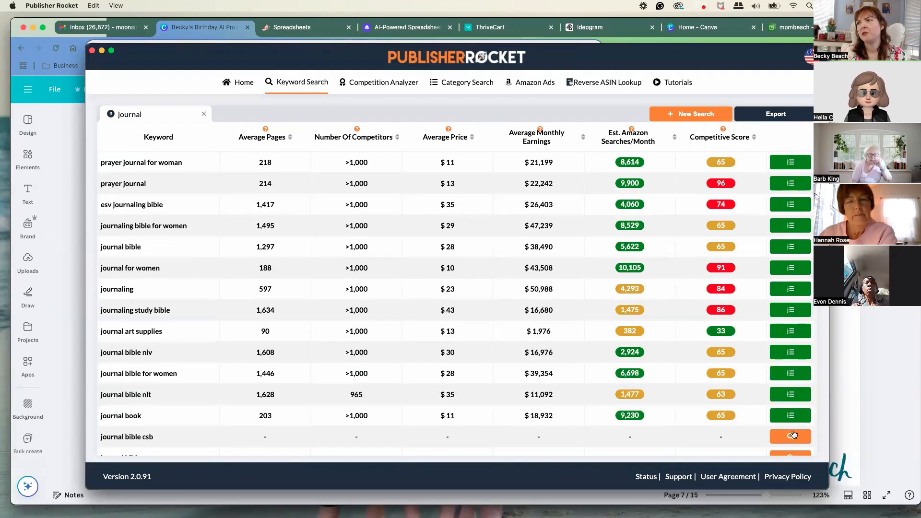
left_click(792, 437)
scroll(793, 437, "down", 4)
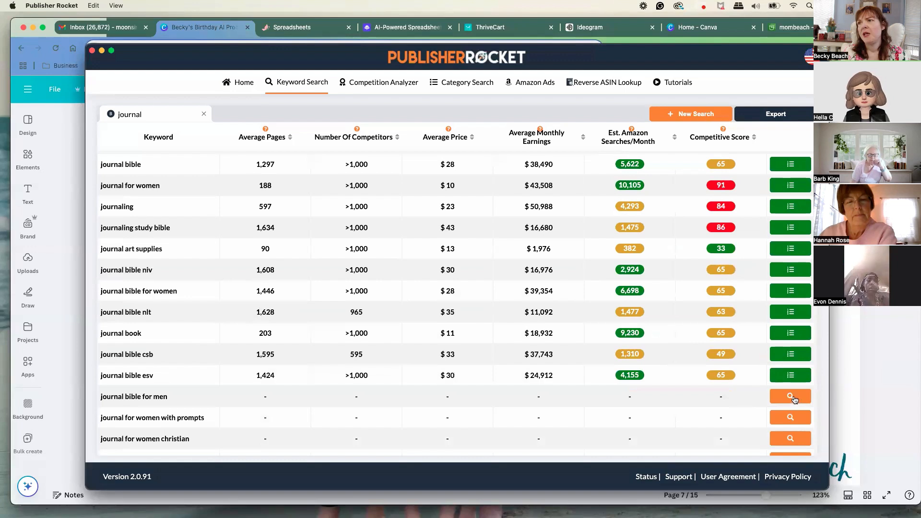
left_click(792, 396)
left_click(793, 418)
scroll(799, 406, "down", 1)
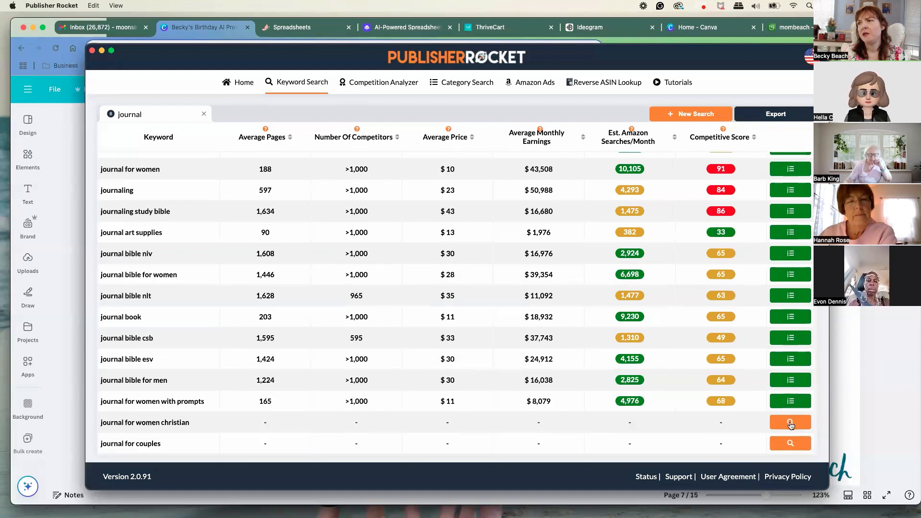
left_click(791, 422)
scroll(794, 408, "down", 3)
left_click(794, 384)
left_click(791, 402)
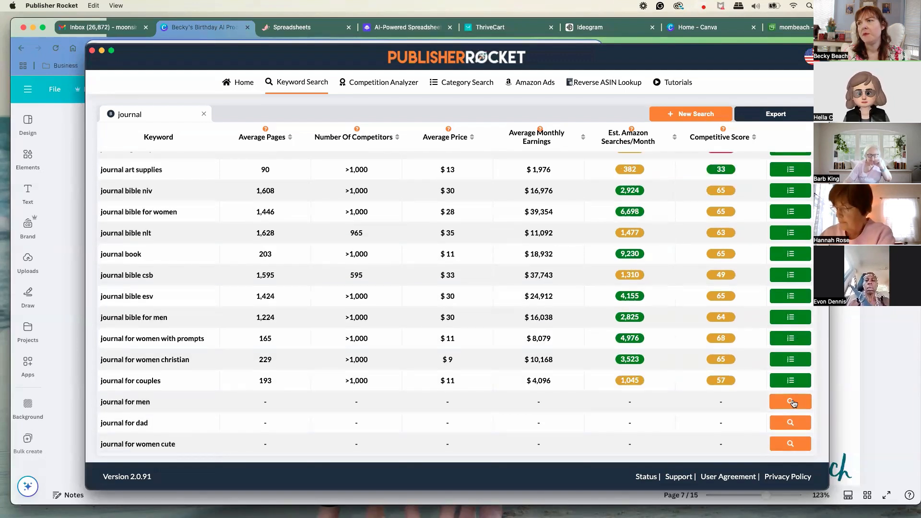
left_click(794, 423)
left_click(794, 443)
scroll(794, 442, "down", 2)
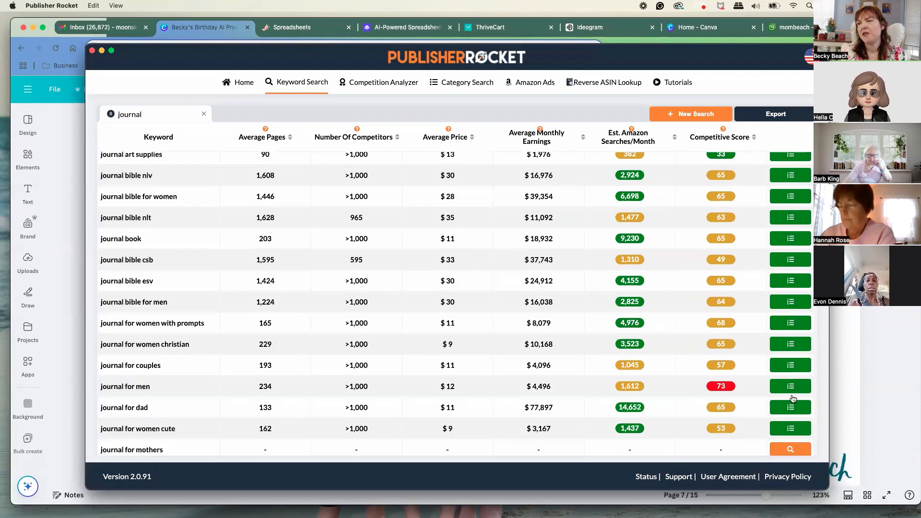
left_click(793, 429)
left_click(792, 450)
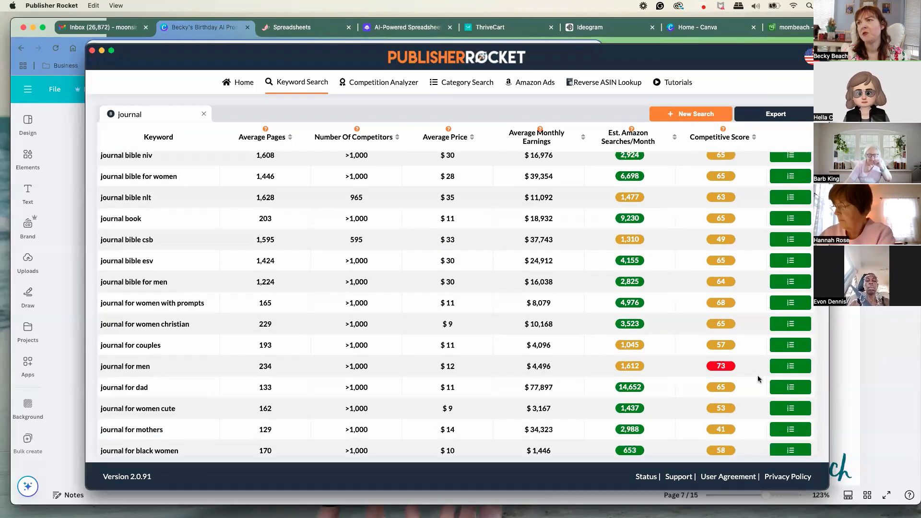
- Review the journal keywords' average pages, competitors, prices, monthly earnings, Amazon searches and competitive scores
scroll(762, 379, "up", 10)
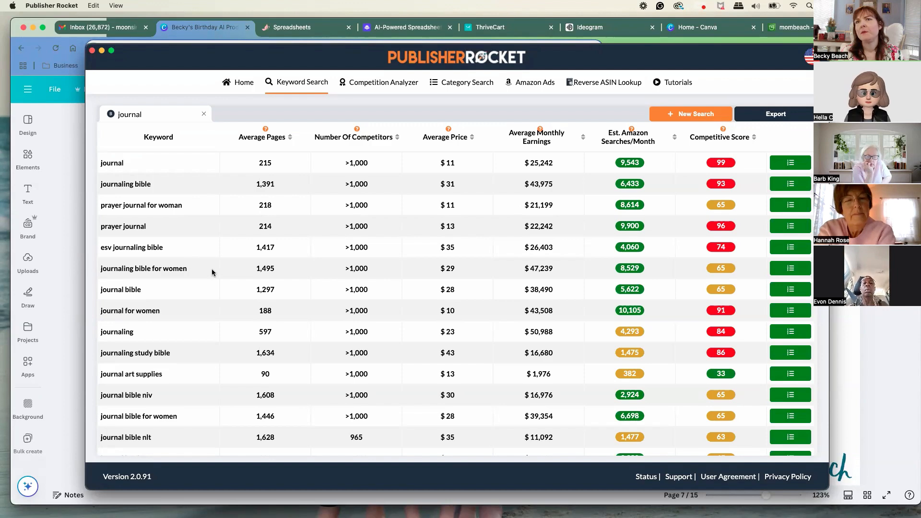
scroll(181, 325, "down", 1)
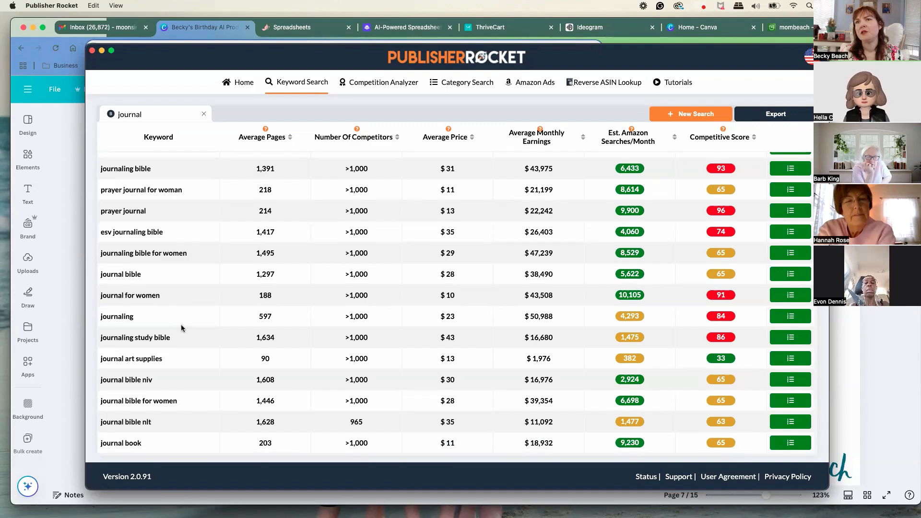
scroll(181, 325, "down", 2)
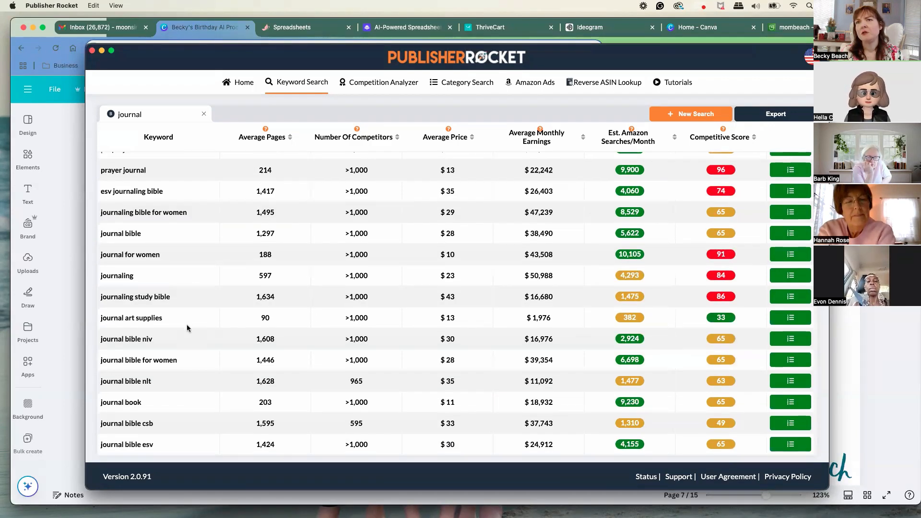
scroll(186, 327, "down", 4)
scroll(196, 327, "down", 2)
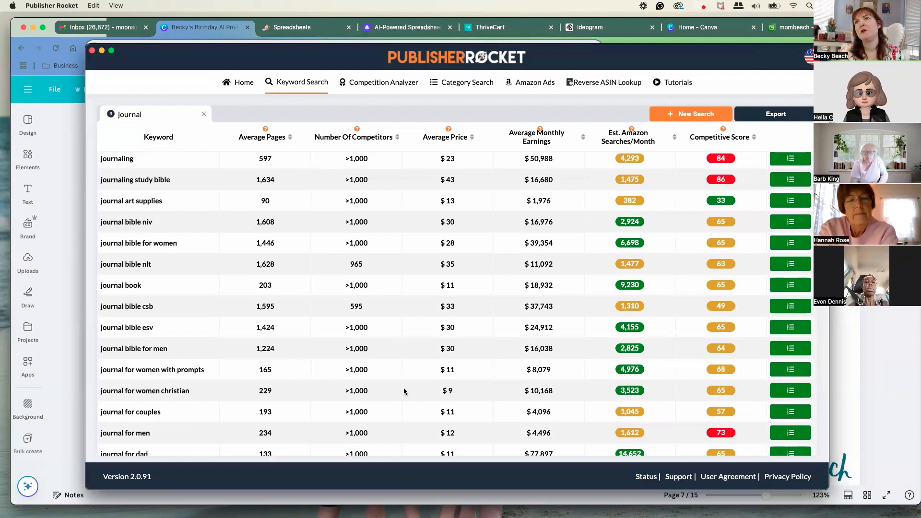
scroll(397, 335, "down", 3)
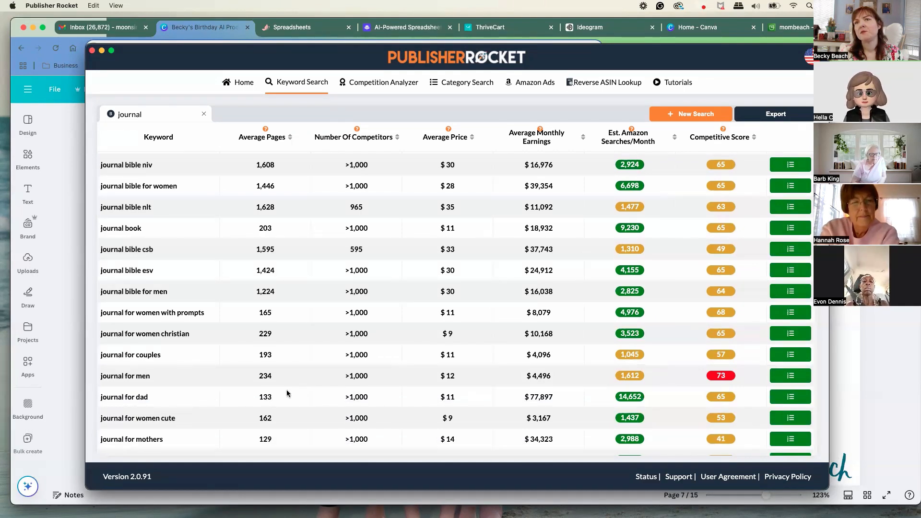
scroll(407, 386, "up", 5)
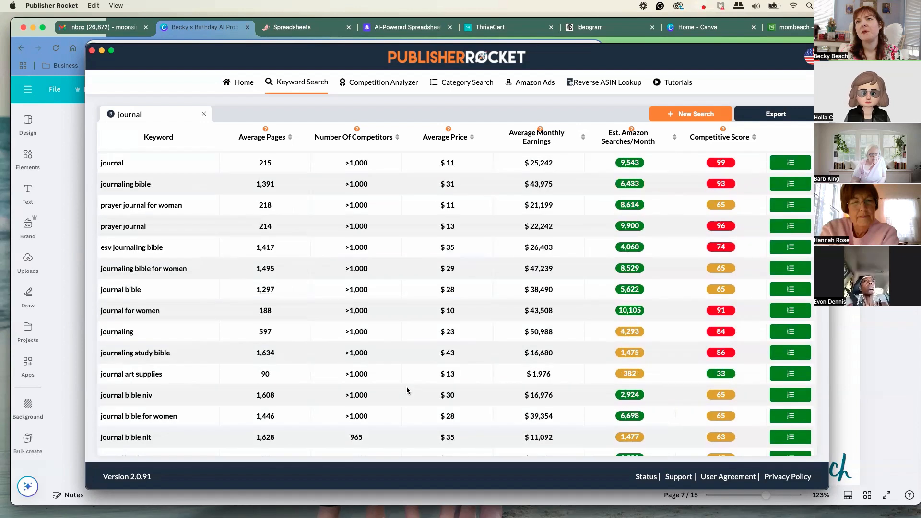
scroll(383, 385, "down", 4)
scroll(382, 386, "down", 3)
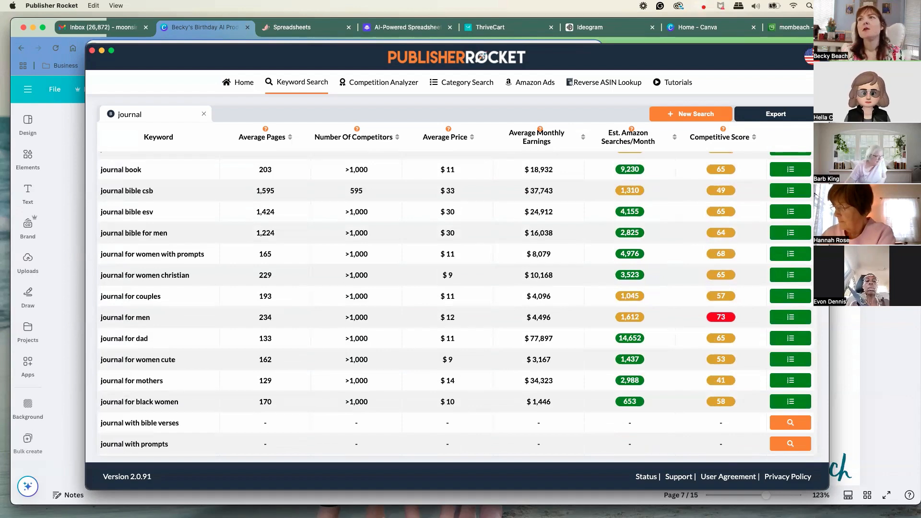
scroll(510, 315, "up", 5)
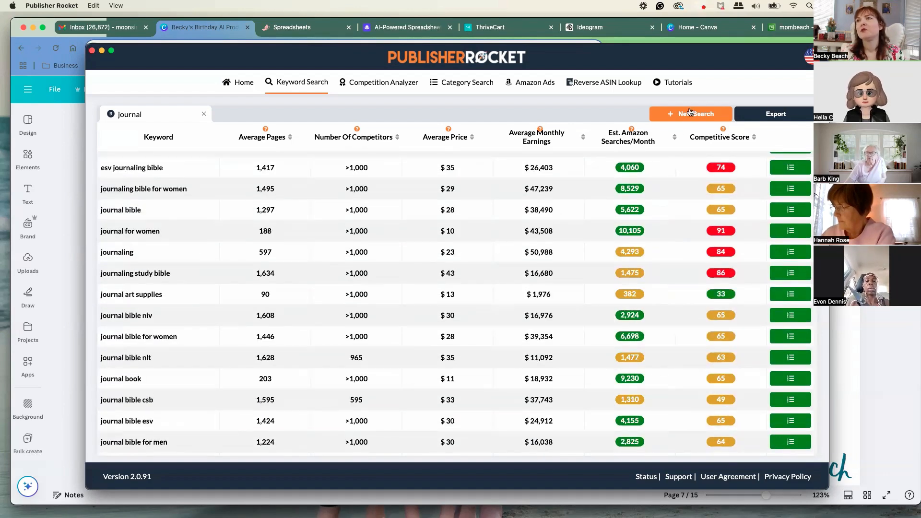
- Run a new keyword search for "travel journal" in Books
left_click(690, 112)
type("travel; ")
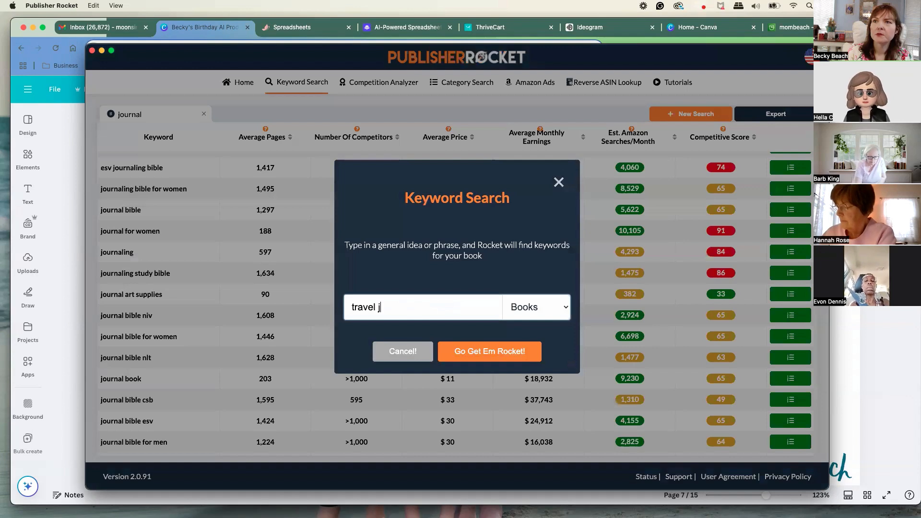
type("ounral")
key("BackSpace")
key("BackSpace")
key("BackSpace")
type("rnal")
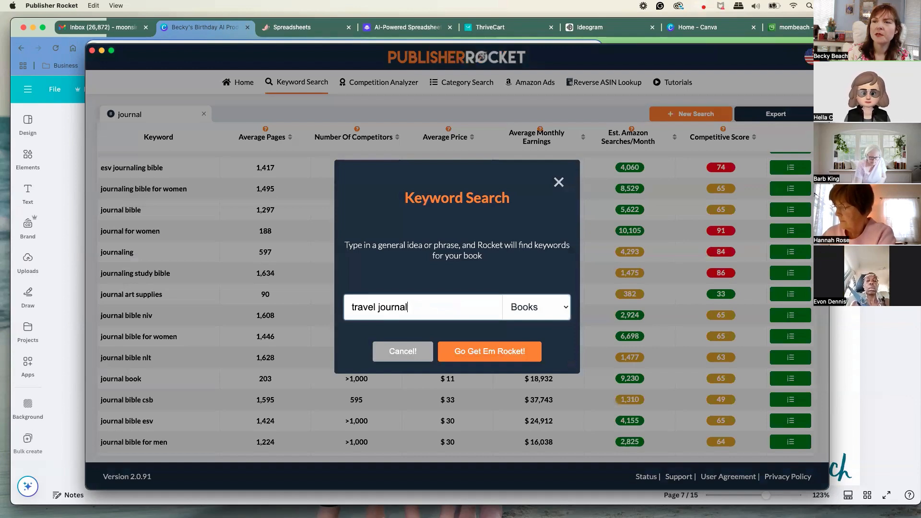
key("Return")
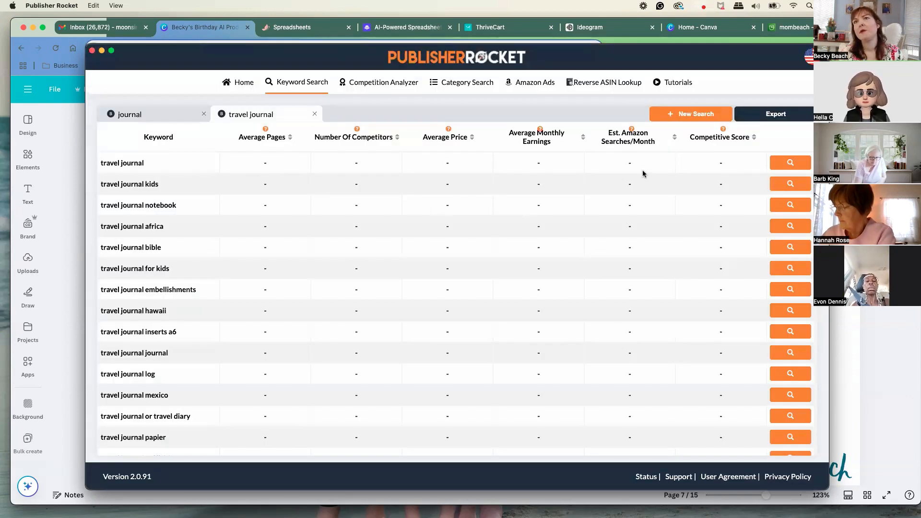
- Load the metrics for each suggested keyword from "travel journal" down through "travel journal papier"
left_click(789, 164)
left_click(788, 183)
left_click(789, 203)
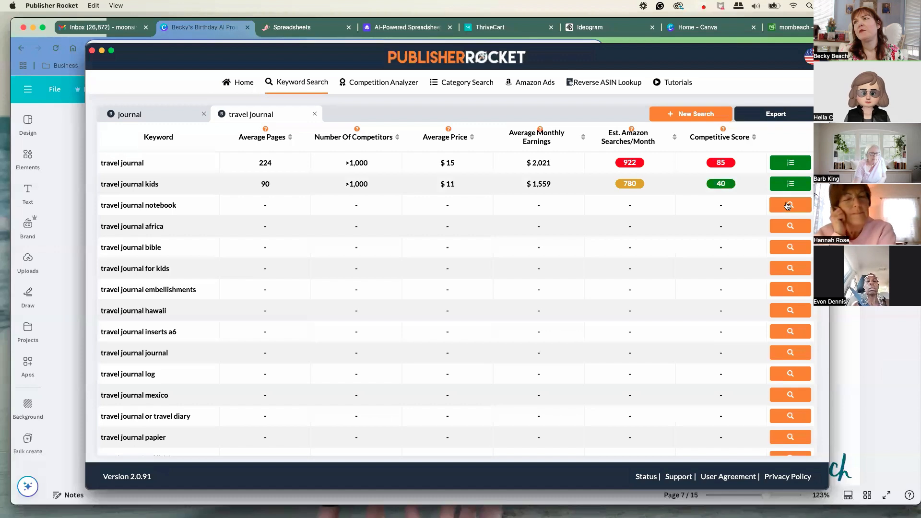
left_click(793, 227)
left_click(796, 247)
left_click(791, 269)
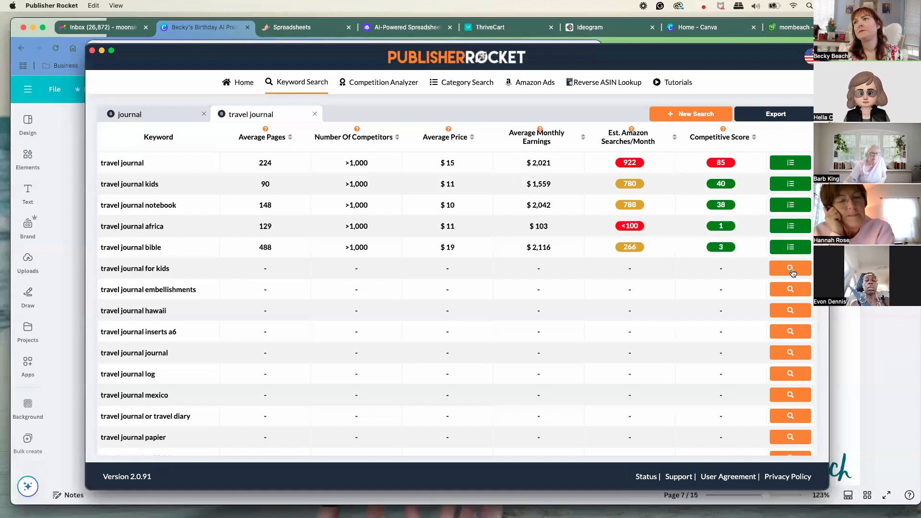
left_click(792, 289)
left_click(793, 311)
left_click(795, 331)
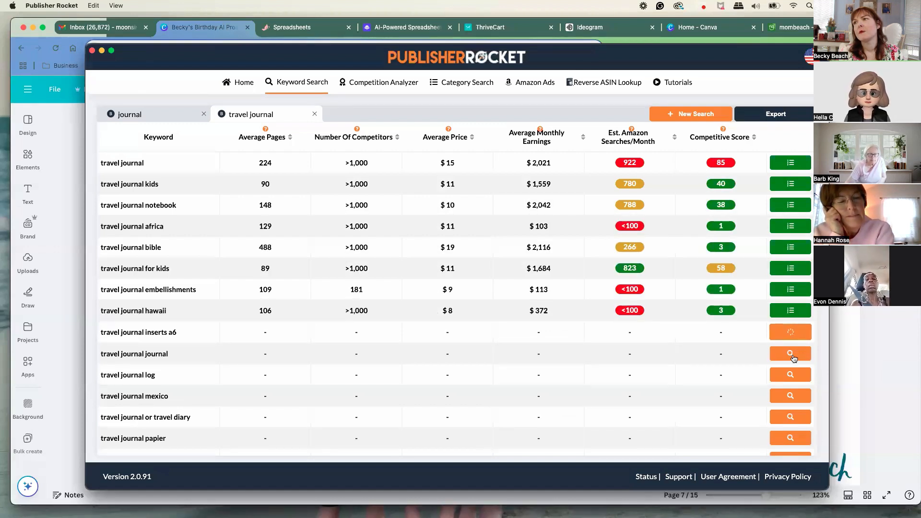
left_click(792, 353)
left_click(791, 374)
left_click(793, 394)
left_click(793, 416)
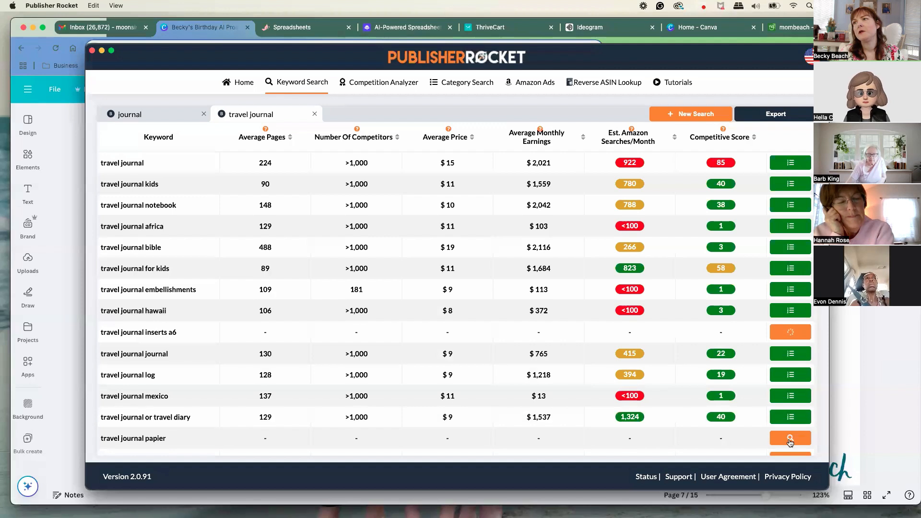
left_click(791, 438)
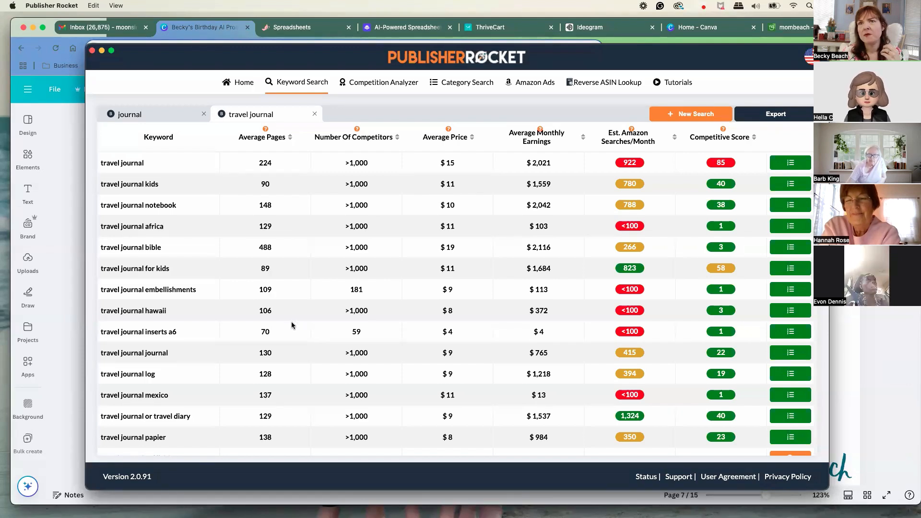
- Examine the travel journal keywords, comparing their earnings, monthly searches and competitive scores
scroll(292, 325, "down", 3)
scroll(293, 323, "up", 3)
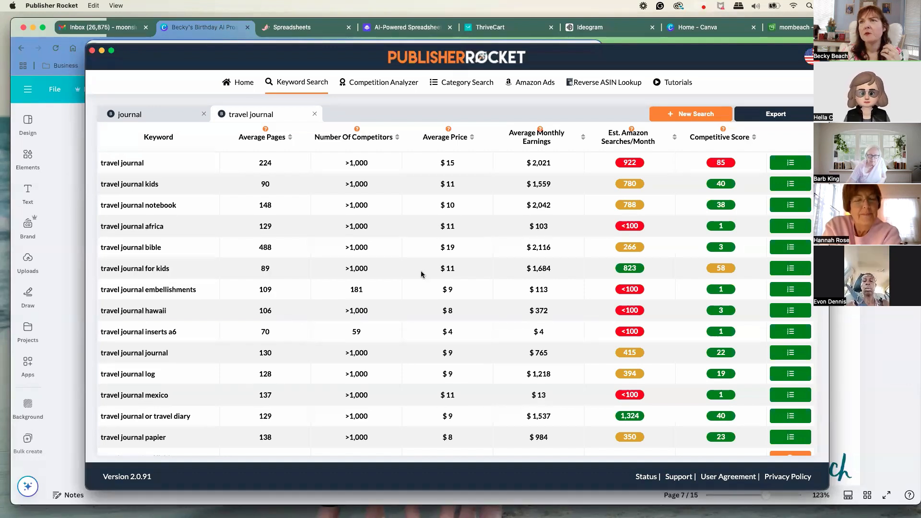
scroll(402, 261, "down", 1)
scroll(402, 261, "up", 1)
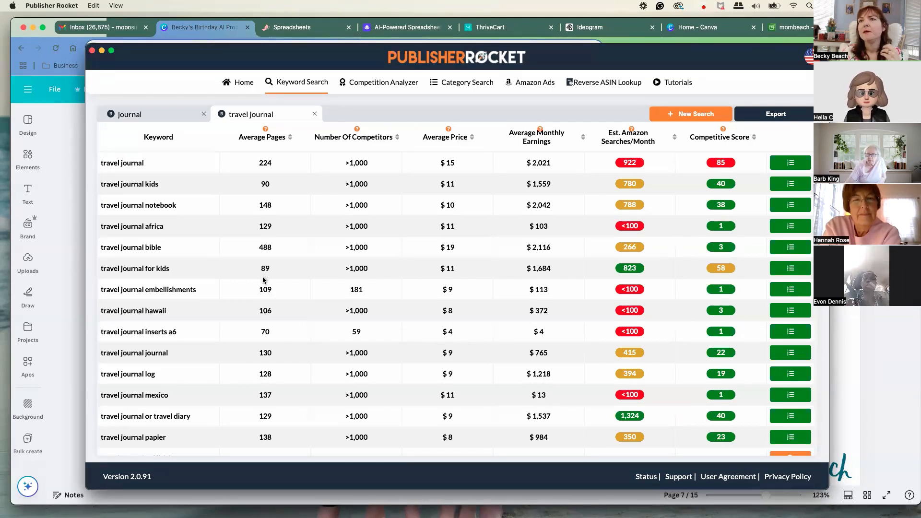
scroll(264, 278, "down", 5)
scroll(267, 276, "up", 5)
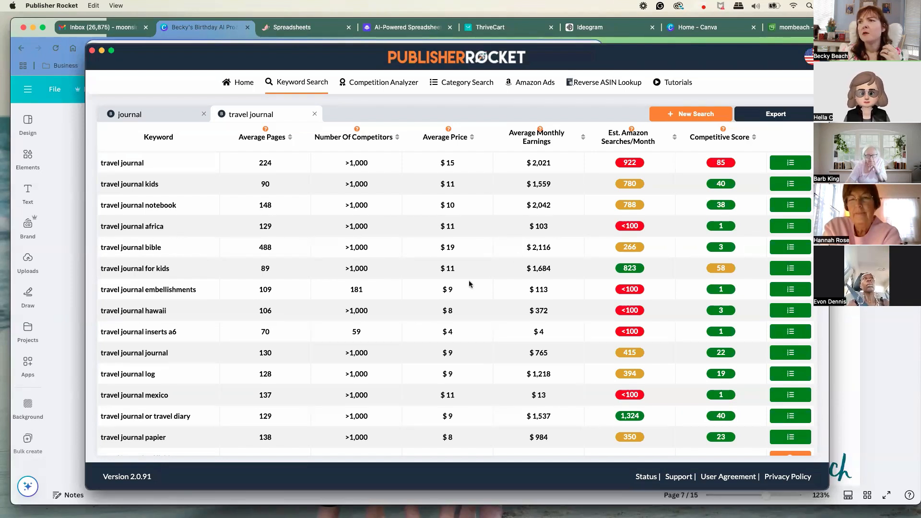
- Load the data for the "travel journal refillable a5" keyword and view its competing books in the Competition Analyzer
scroll(469, 284, "down", 3)
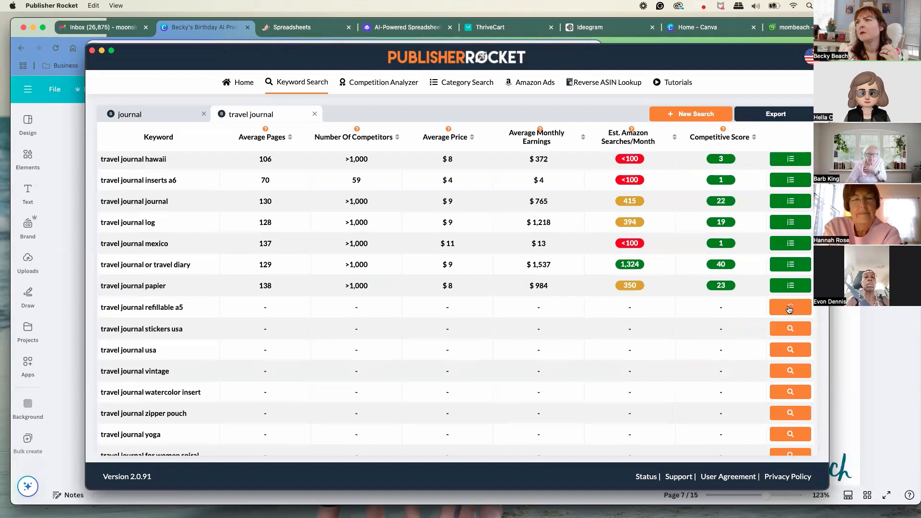
left_click(789, 308)
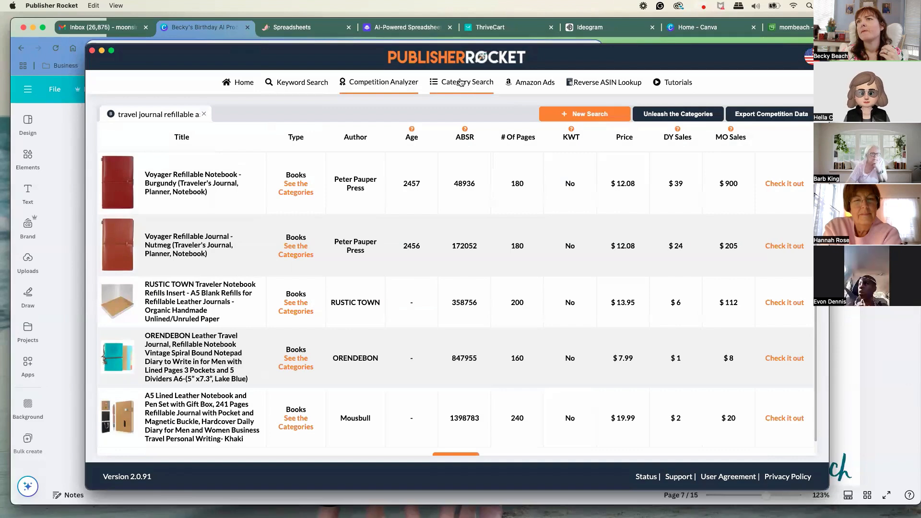
left_click(460, 82)
left_click(392, 82)
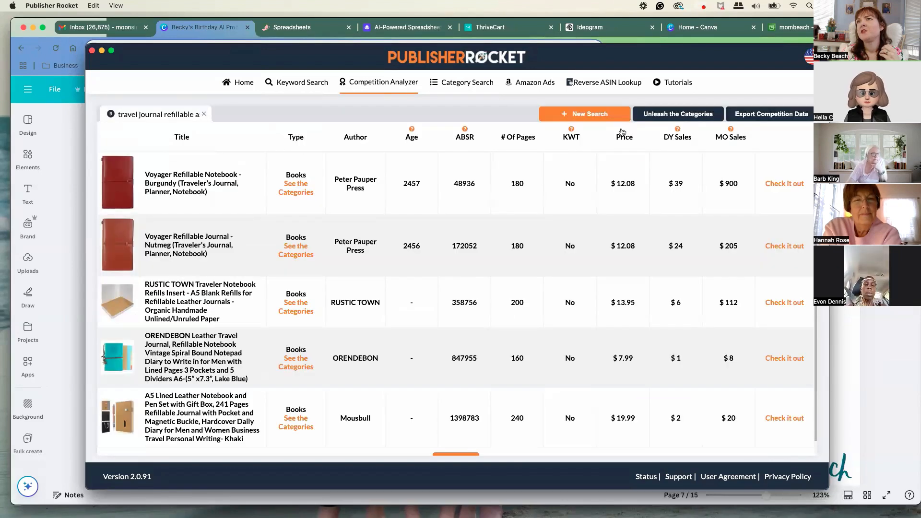
- Run a new competitor analysis for "travel journal" in Books
left_click(566, 117)
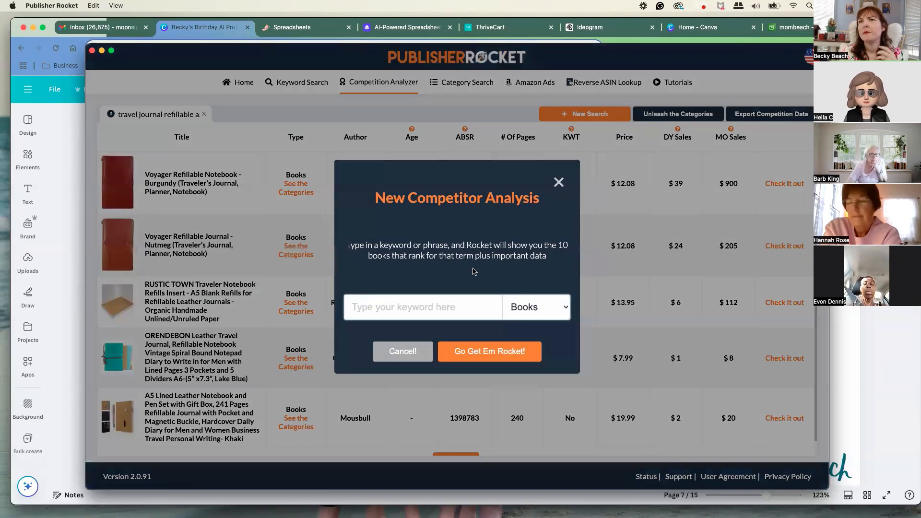
left_click(479, 306)
type("trave")
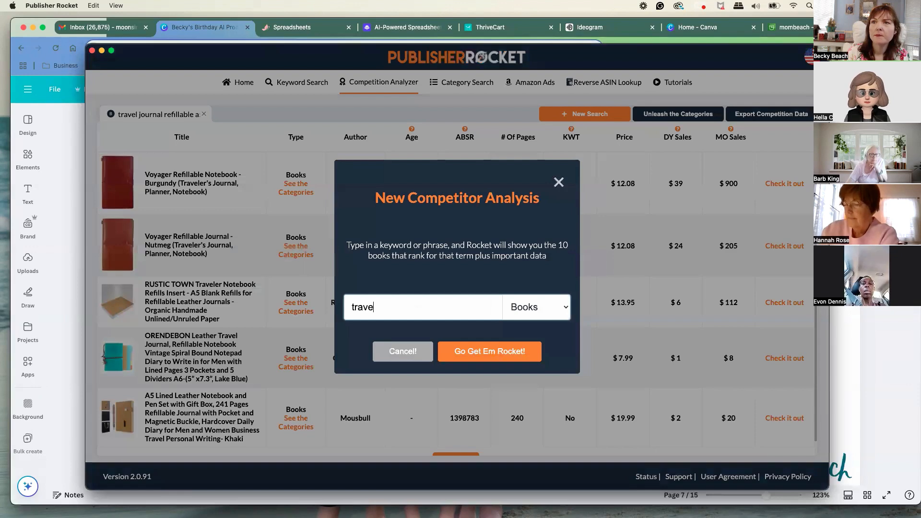
type("l journal")
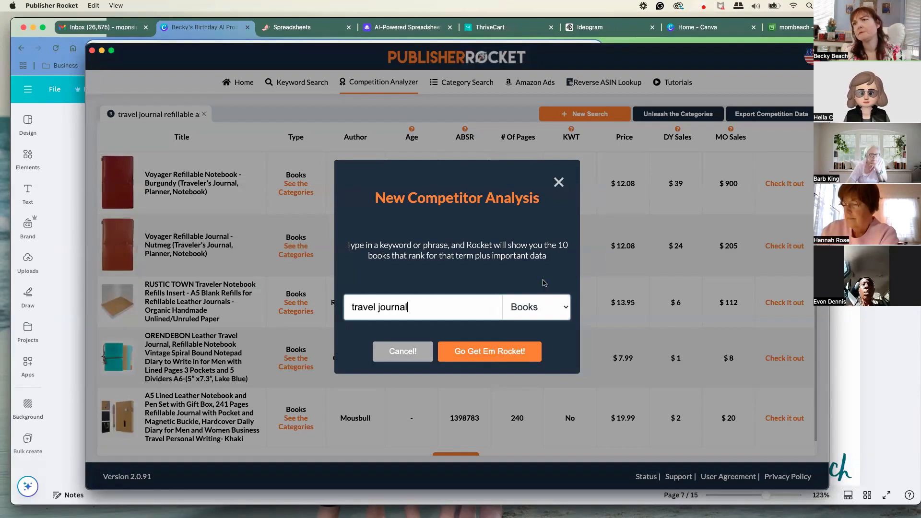
left_click(510, 351)
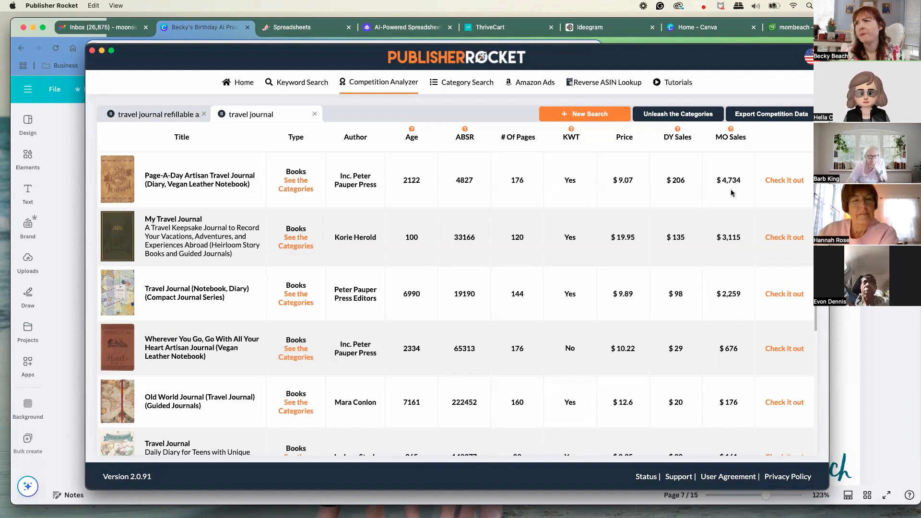
- Look over the competing travel journals, then examine the Page-A-Day Artisan Travel Journal's Amazon listing, including its description and images
scroll(734, 190, "down", 2)
scroll(734, 192, "up", 2)
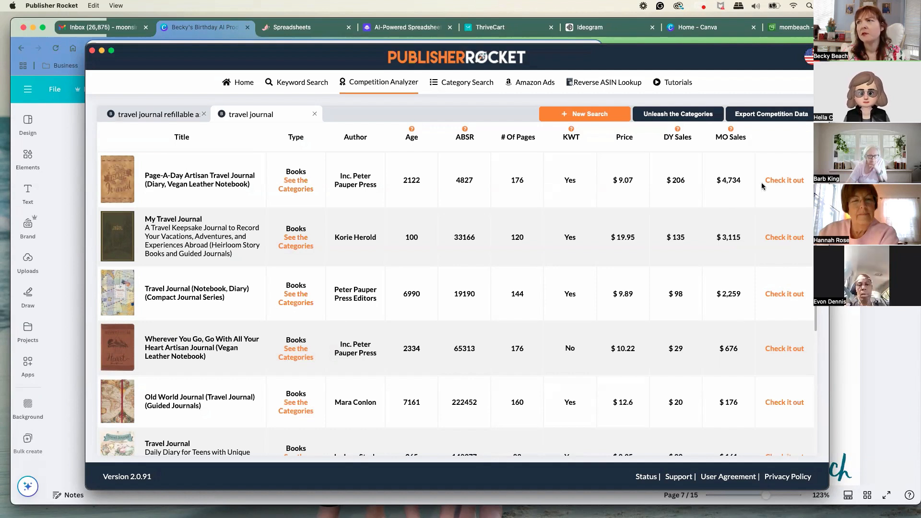
left_click(774, 179)
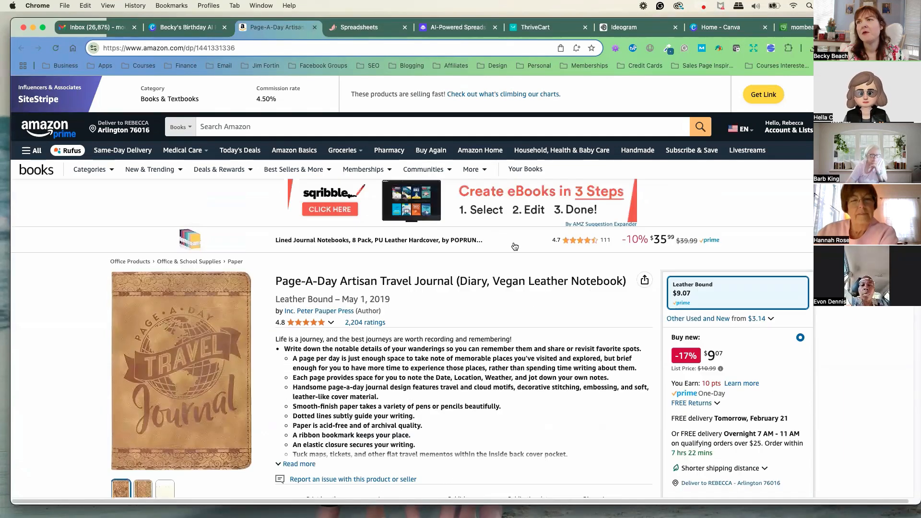
scroll(556, 290, "down", 3)
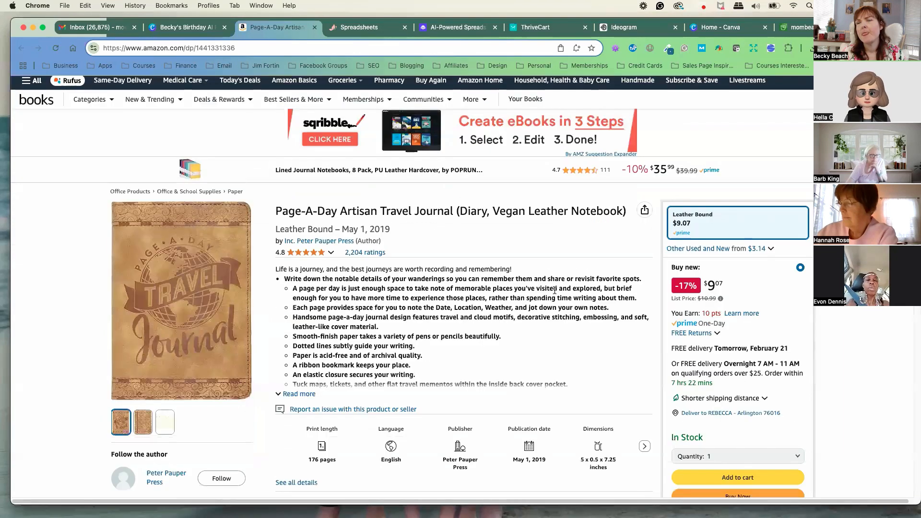
scroll(419, 271, "down", 2)
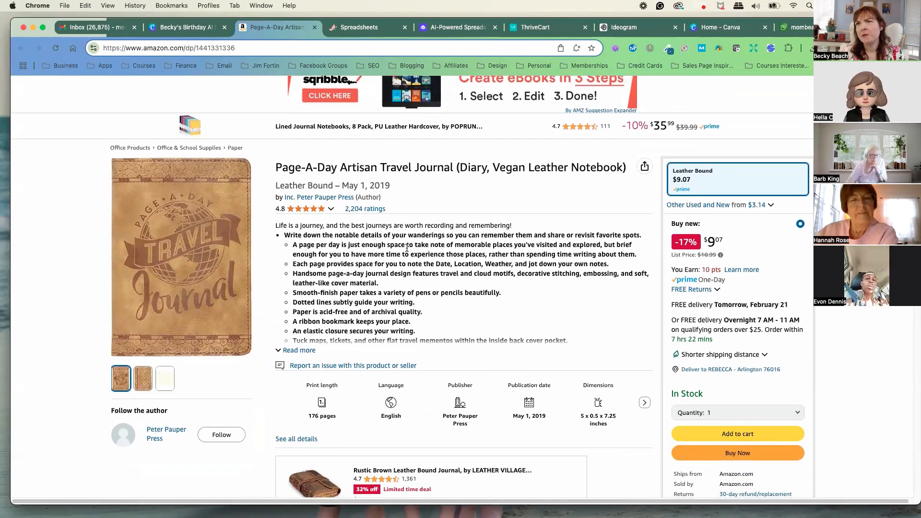
scroll(391, 250, "down", 2)
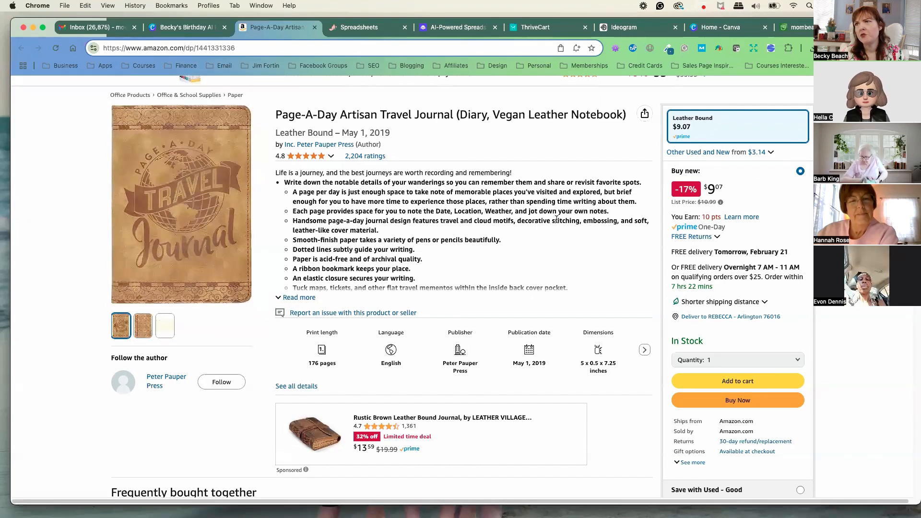
mouse_move(169, 330)
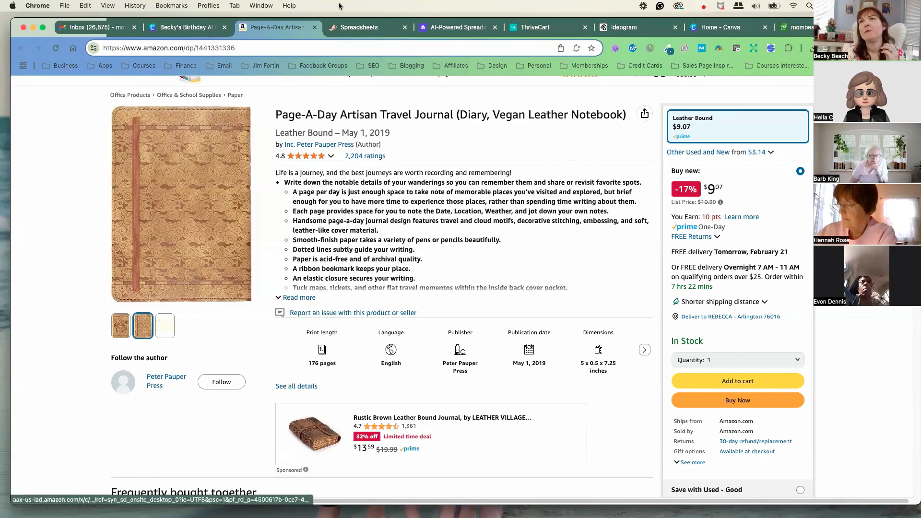
- Switch to the Mom Beach shop and browse the products in its Printables collection
left_click(363, 27)
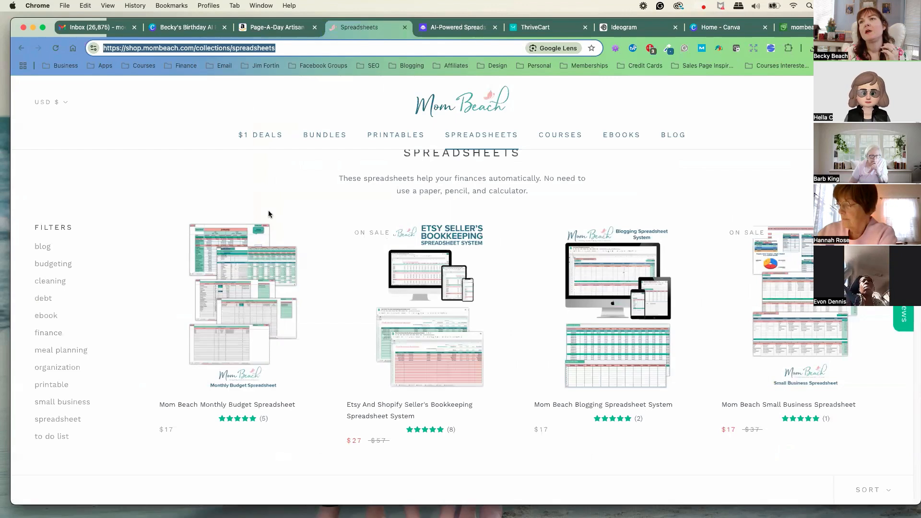
left_click(397, 134)
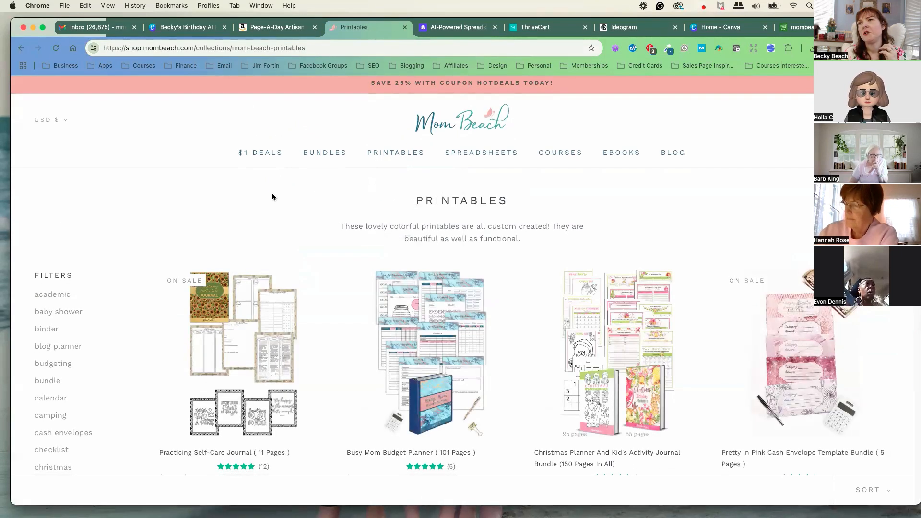
scroll(272, 194, "down", 5)
scroll(273, 199, "down", 2)
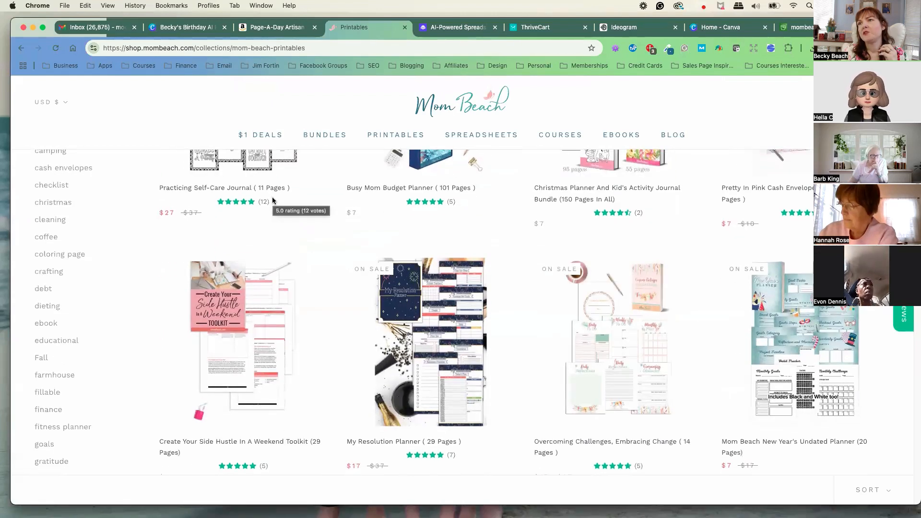
scroll(273, 197, "down", 4)
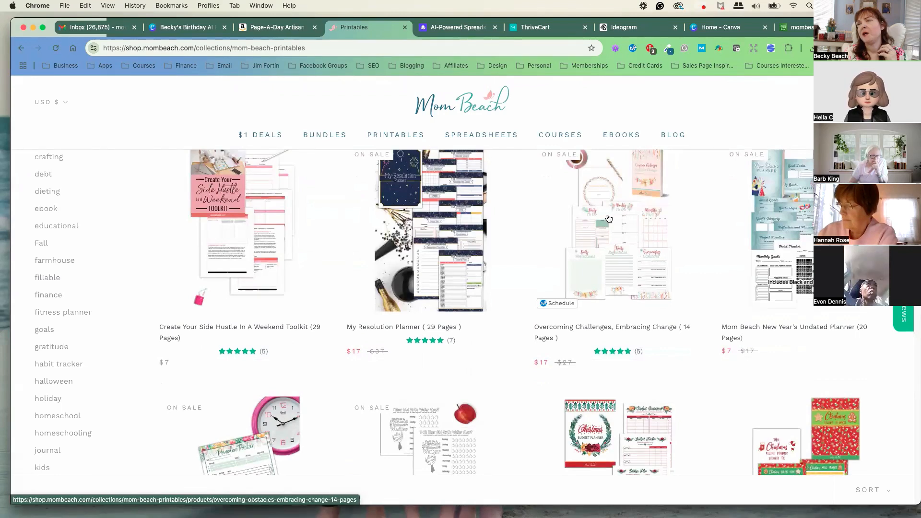
scroll(608, 218, "down", 2)
scroll(633, 271, "up", 5)
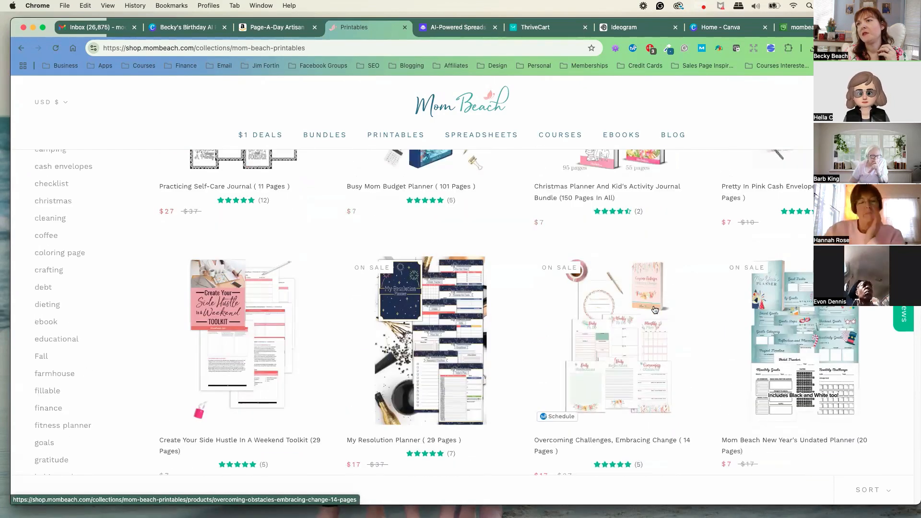
scroll(652, 307, "down", 5)
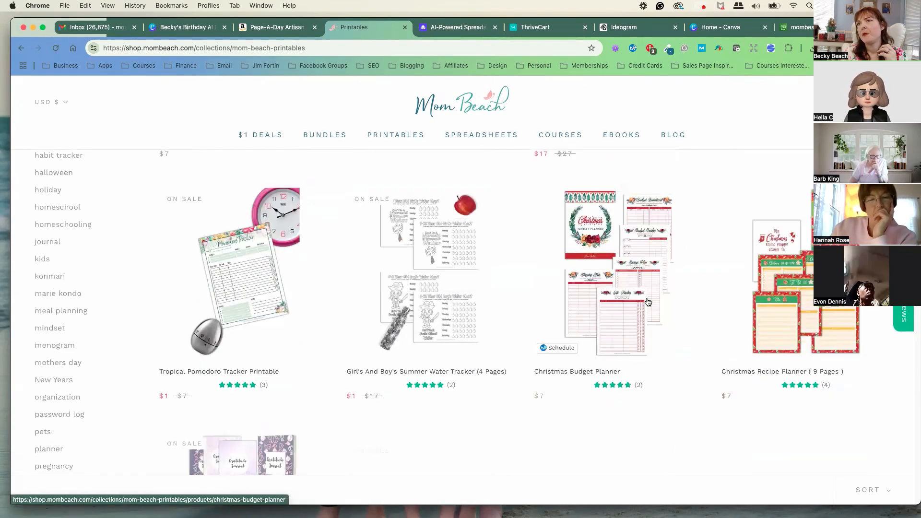
scroll(647, 302, "down", 4)
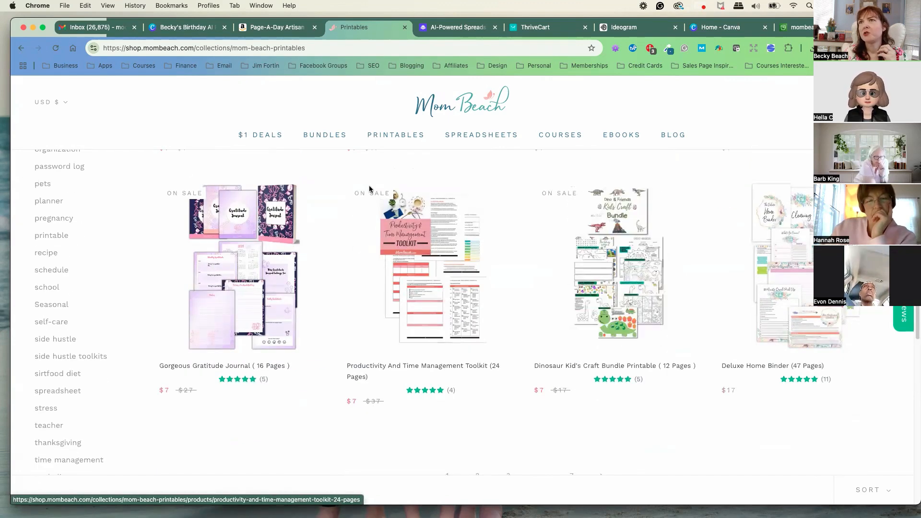
- Open the kids' printables sorted by best selling and browse the first page of products
mouse_move(394, 137)
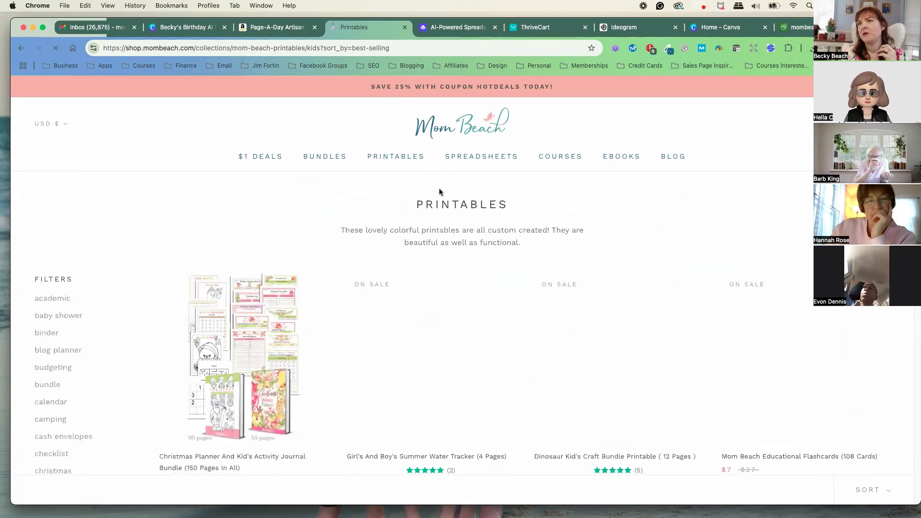
scroll(308, 242, "down", 1)
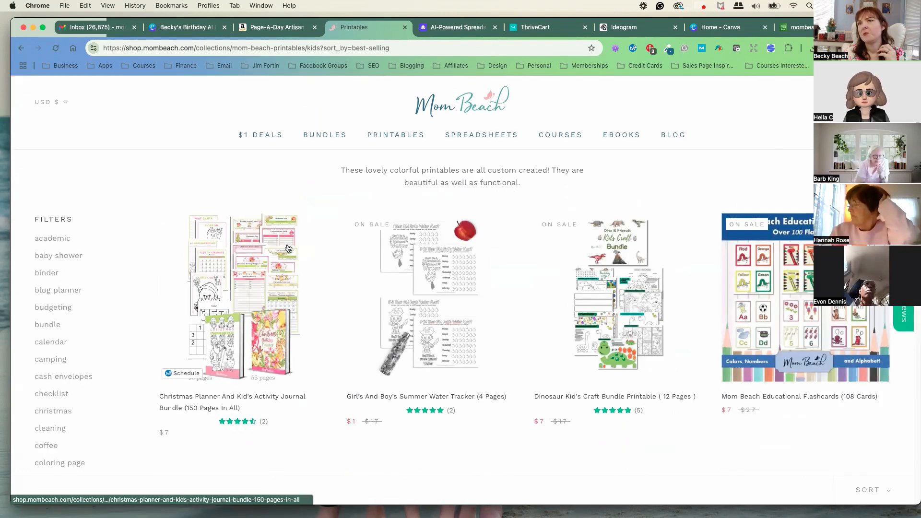
scroll(288, 248, "down", 3)
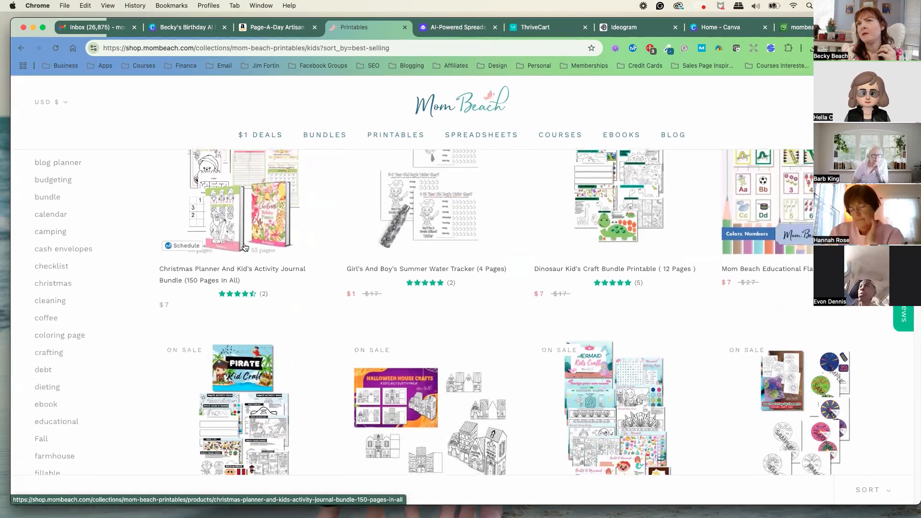
scroll(259, 235, "down", 4)
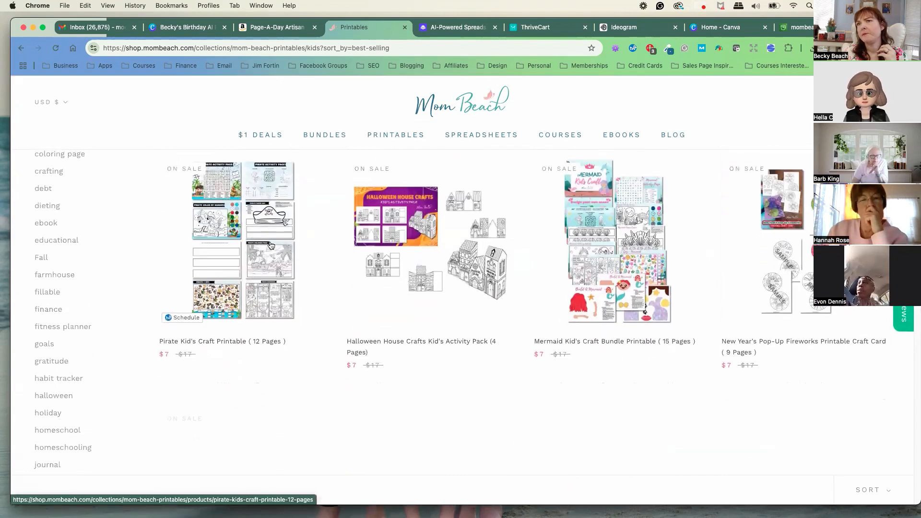
scroll(271, 246, "down", 6)
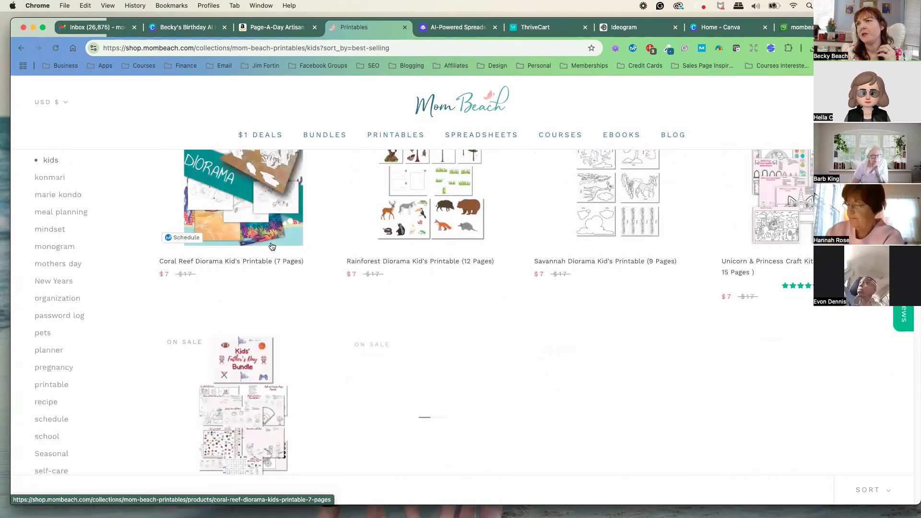
scroll(748, 232, "down", 2)
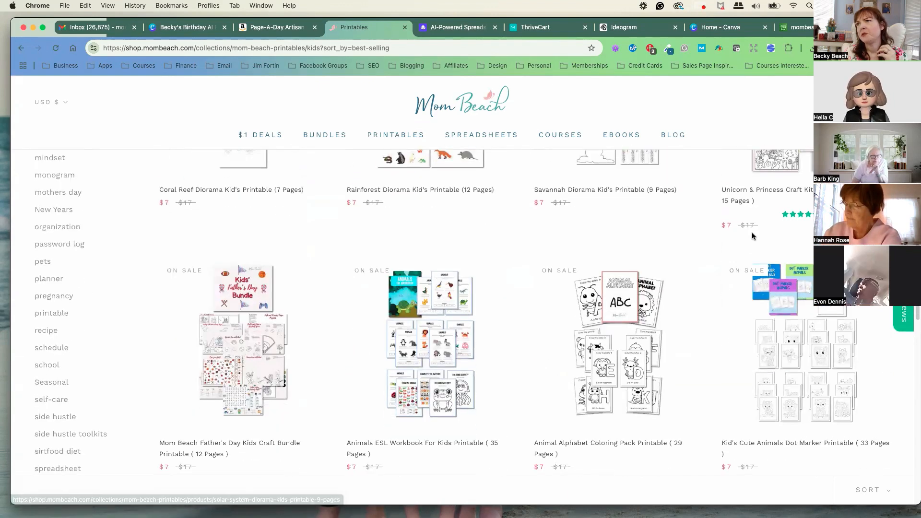
scroll(737, 233, "down", 2)
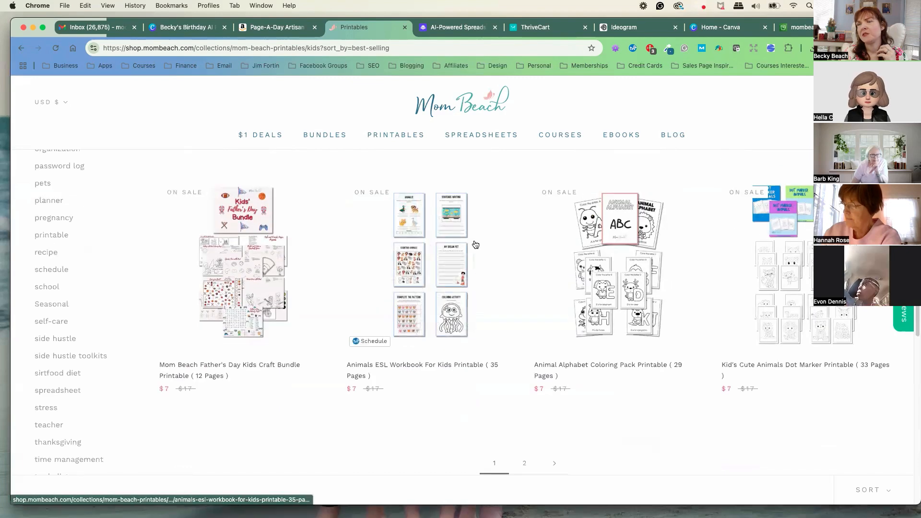
scroll(477, 244, "down", 1)
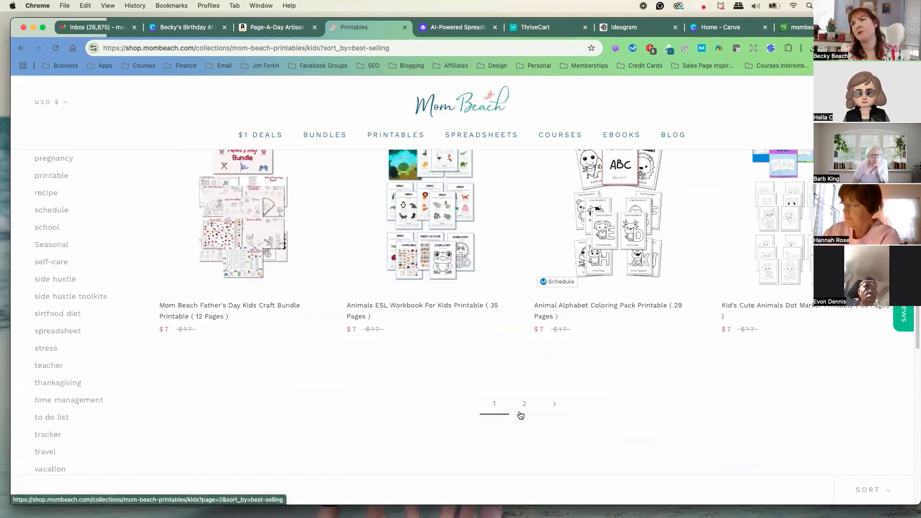
- Go to page 2 of the kids' printables and look through the remaining products
left_click(524, 405)
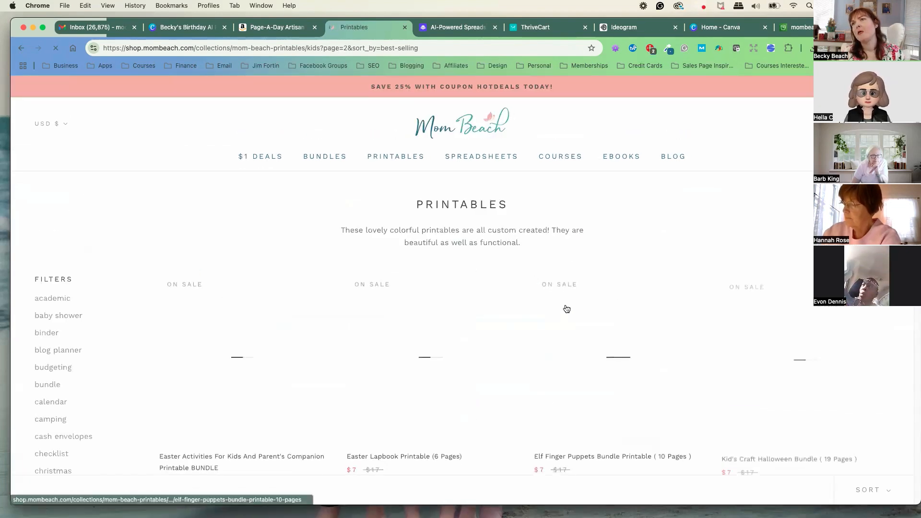
scroll(477, 261, "down", 2)
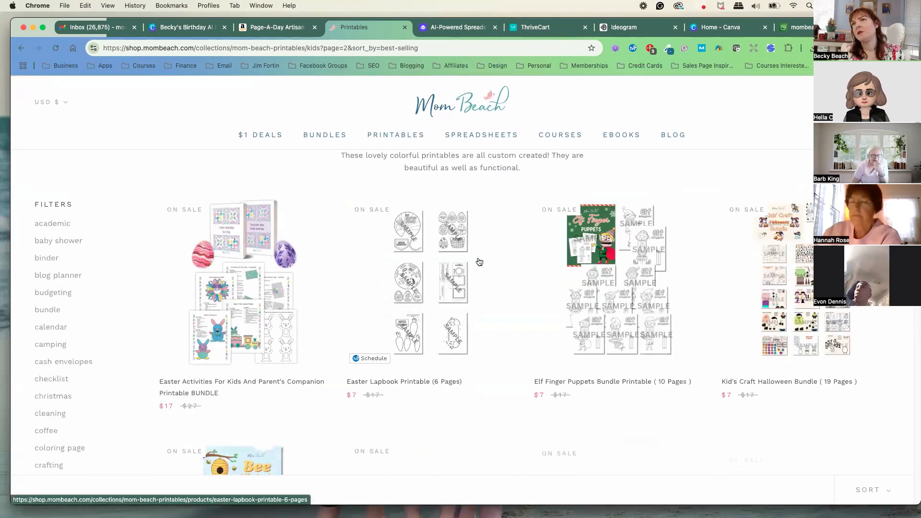
scroll(478, 265, "down", 4)
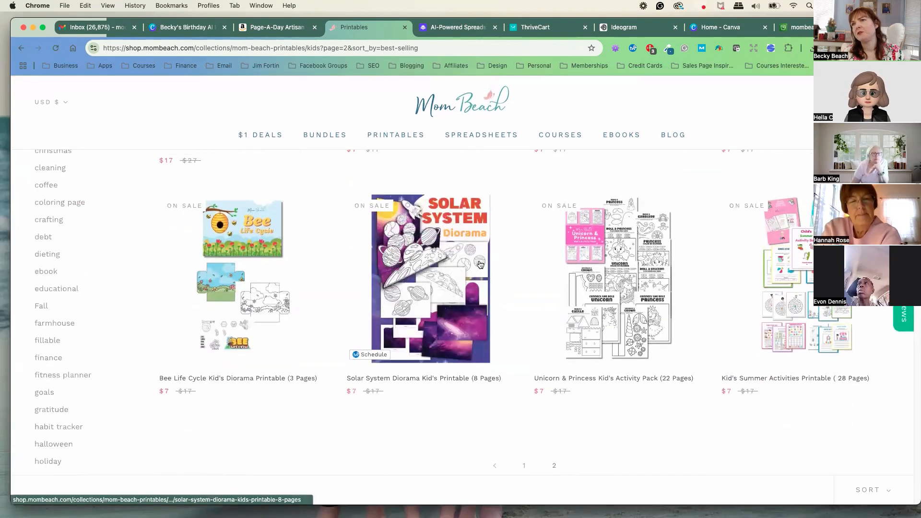
scroll(489, 265, "up", 7)
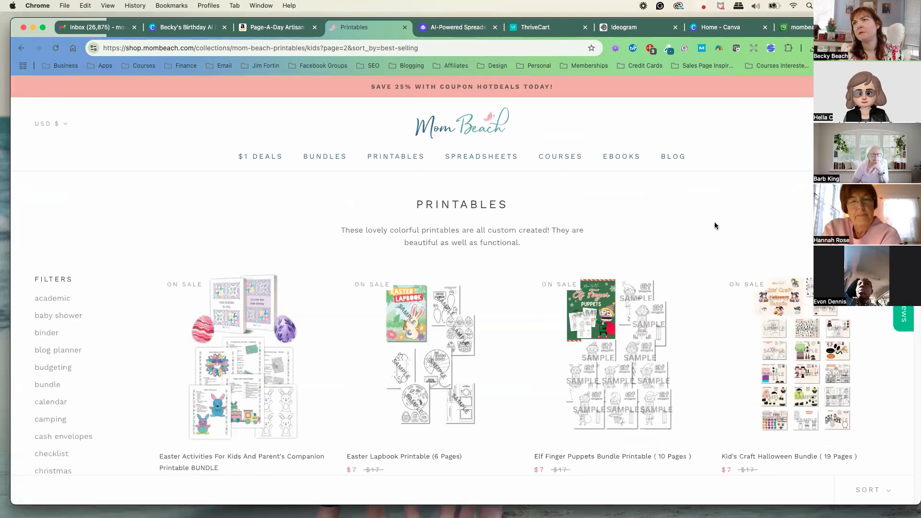
scroll(685, 218, "down", 4)
scroll(685, 217, "up", 4)
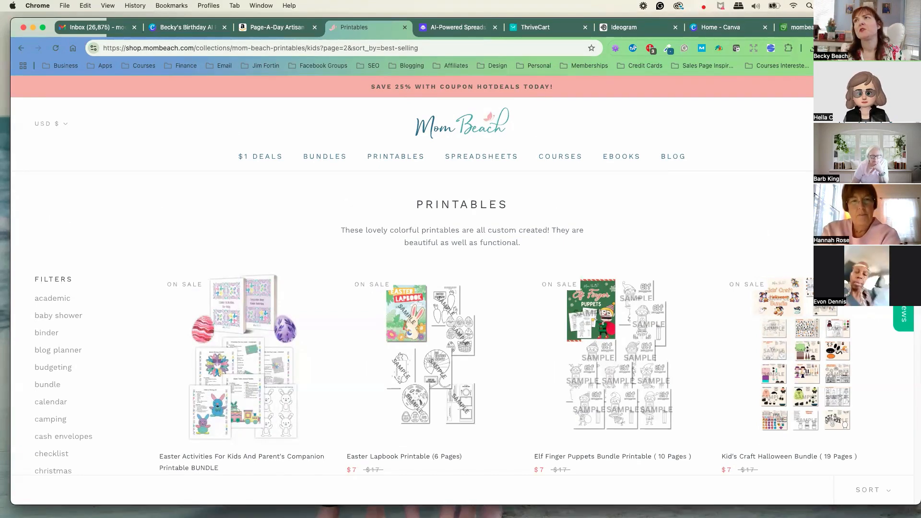
- Open the Kindle Direct Publishing bookshelf in a new browser tab
key("super+t")
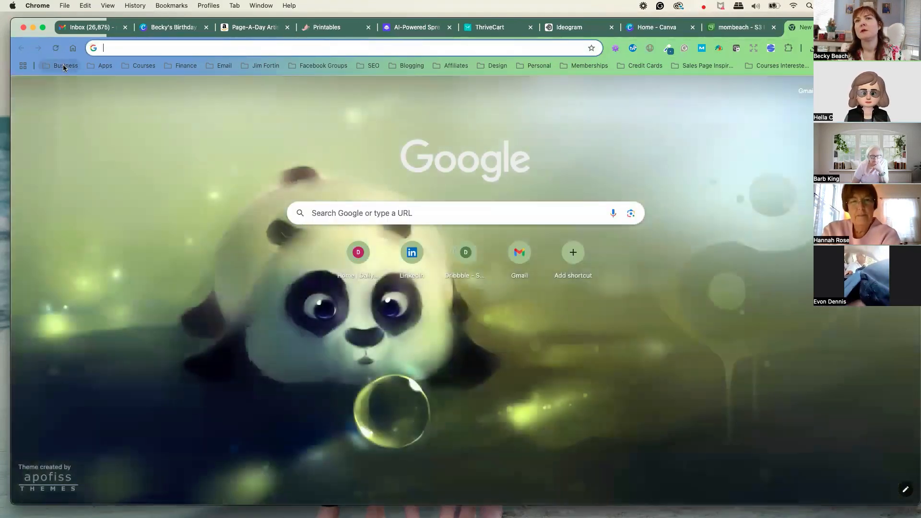
left_click(62, 65)
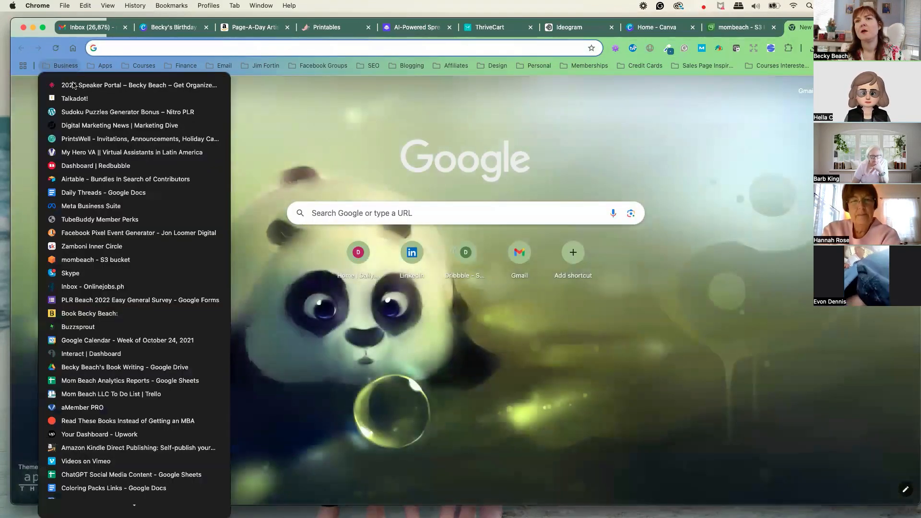
left_click(120, 448)
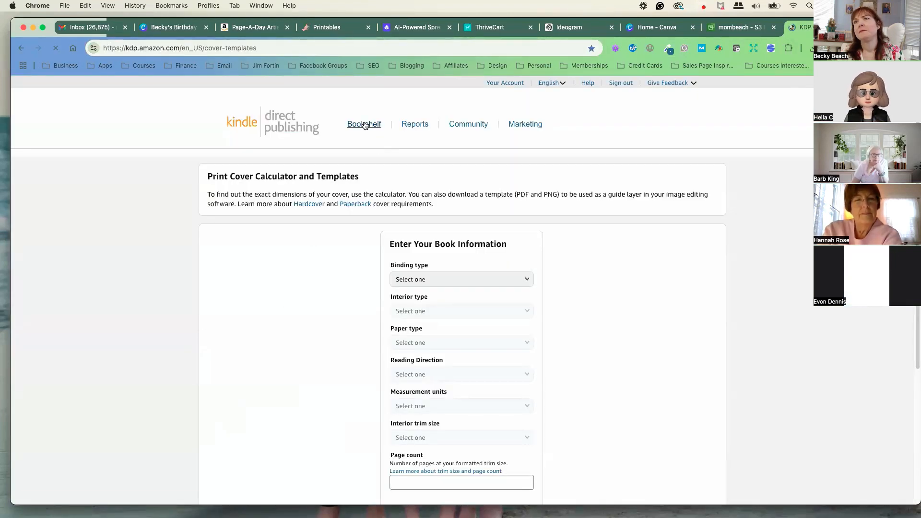
left_click(365, 126)
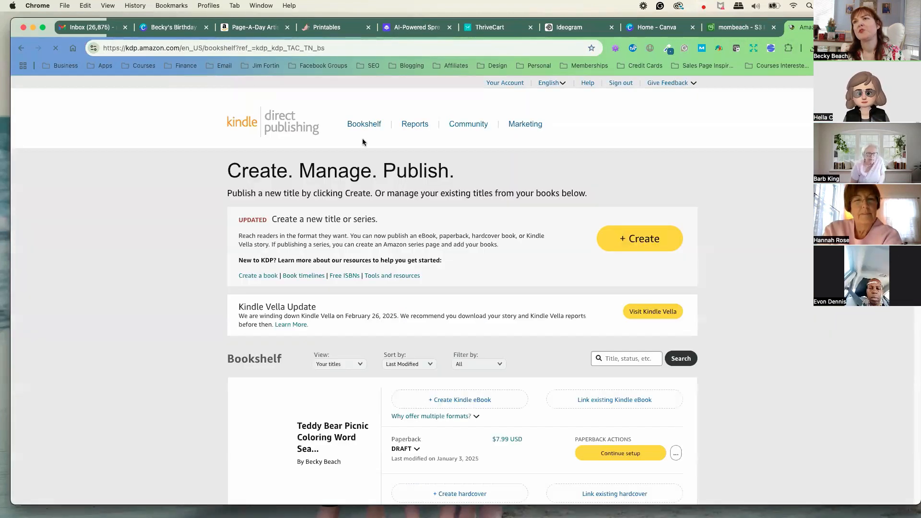
- Look through the published and draft titles on the first page of the bookshelf, including the coloring books, planner and Kindle eBooks
scroll(177, 256, "down", 4)
scroll(159, 248, "down", 5)
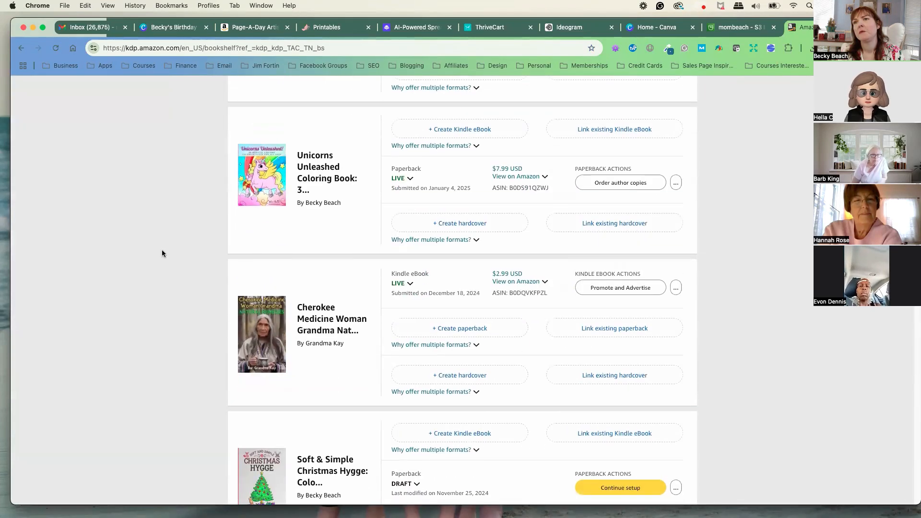
scroll(259, 295, "down", 1)
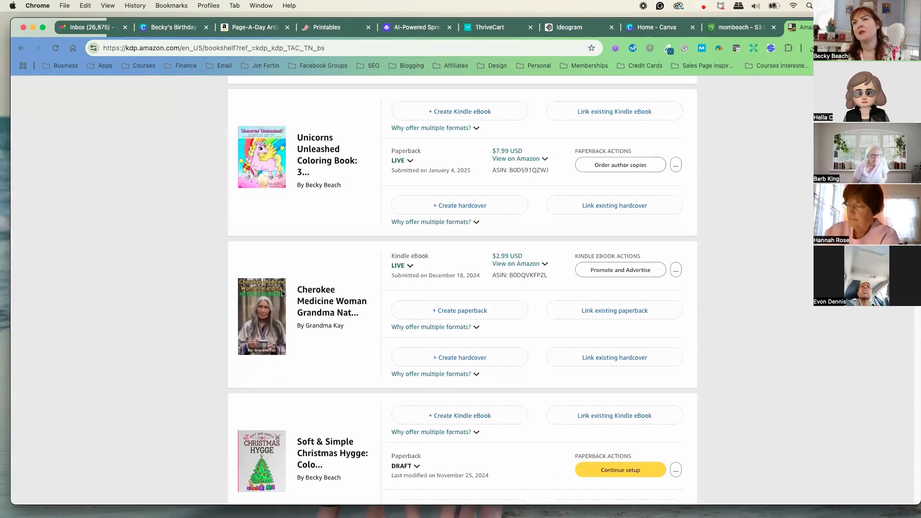
scroll(224, 271, "down", 3)
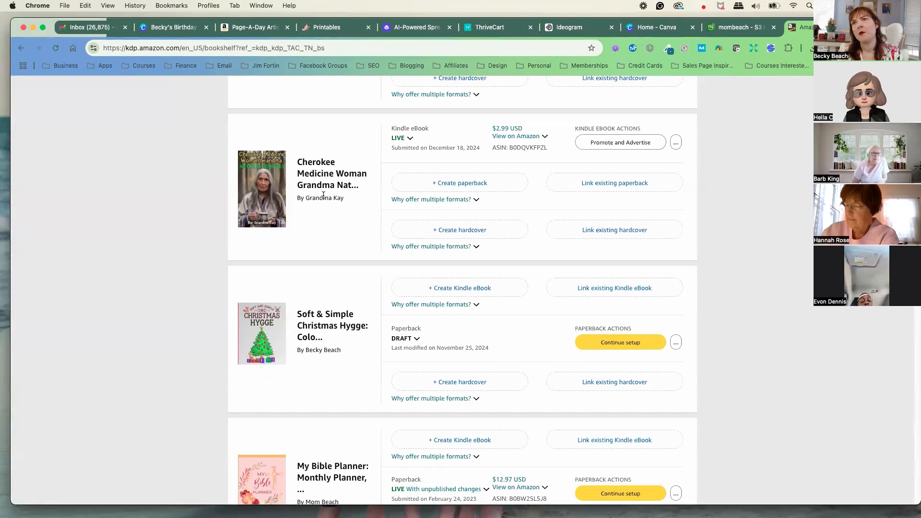
scroll(151, 203, "down", 1)
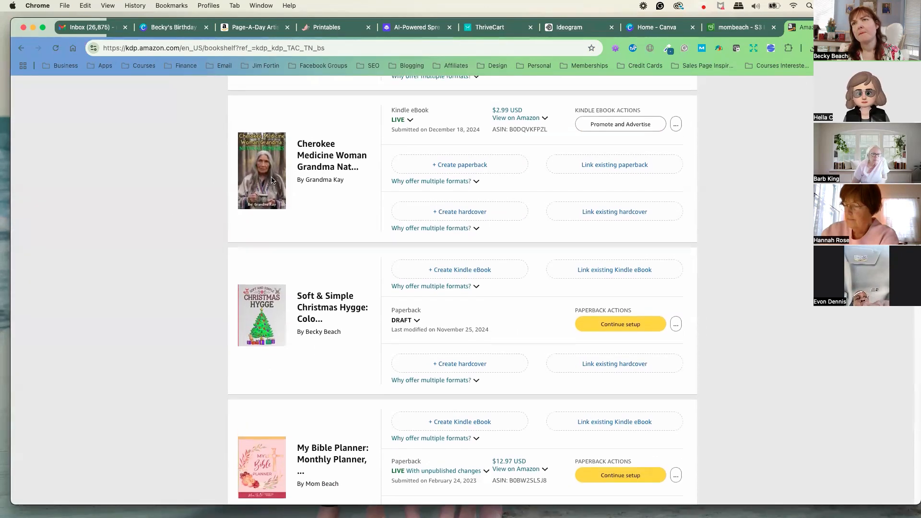
scroll(145, 193, "up", 1)
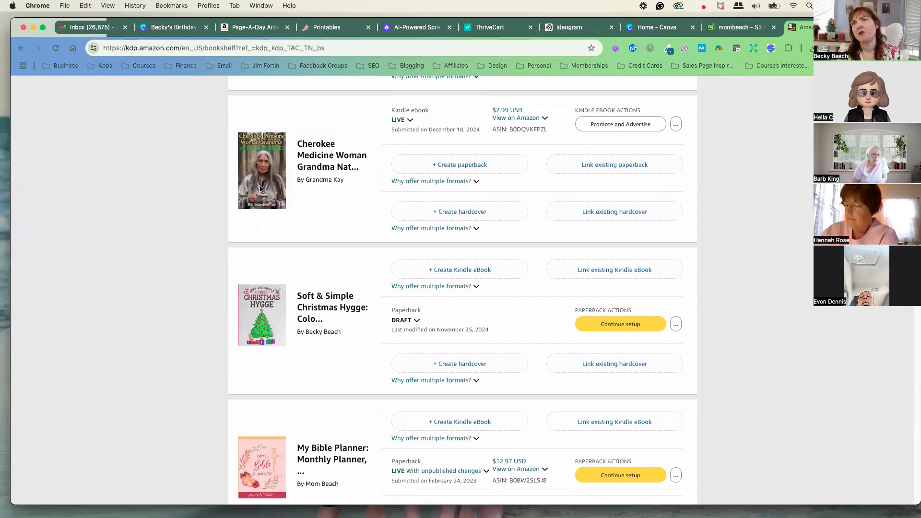
scroll(191, 195, "down", 2)
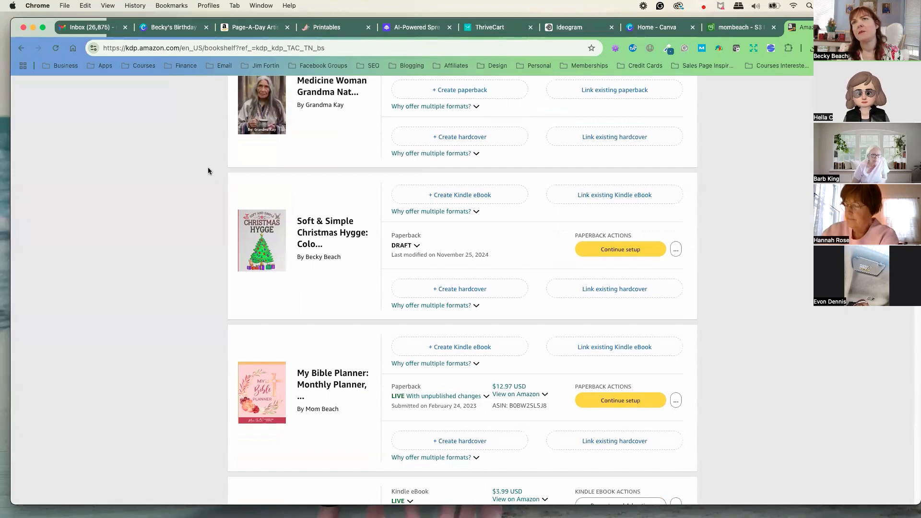
scroll(228, 189, "up", 2)
scroll(205, 187, "down", 2)
scroll(205, 186, "down", 3)
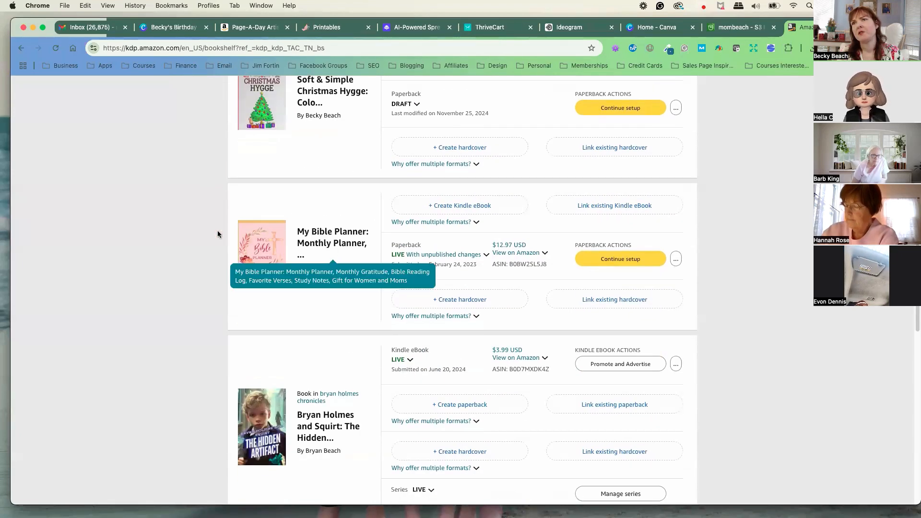
scroll(192, 227, "down", 4)
scroll(190, 226, "down", 1)
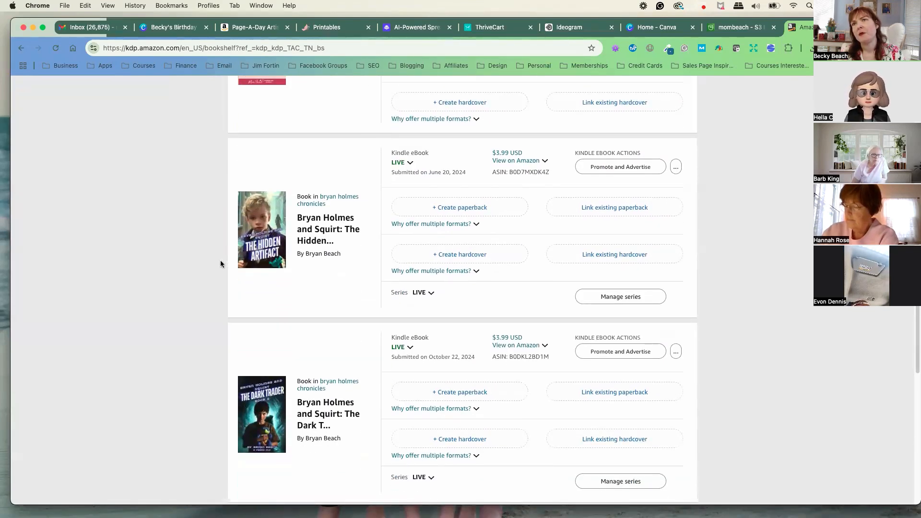
scroll(214, 264, "down", 1)
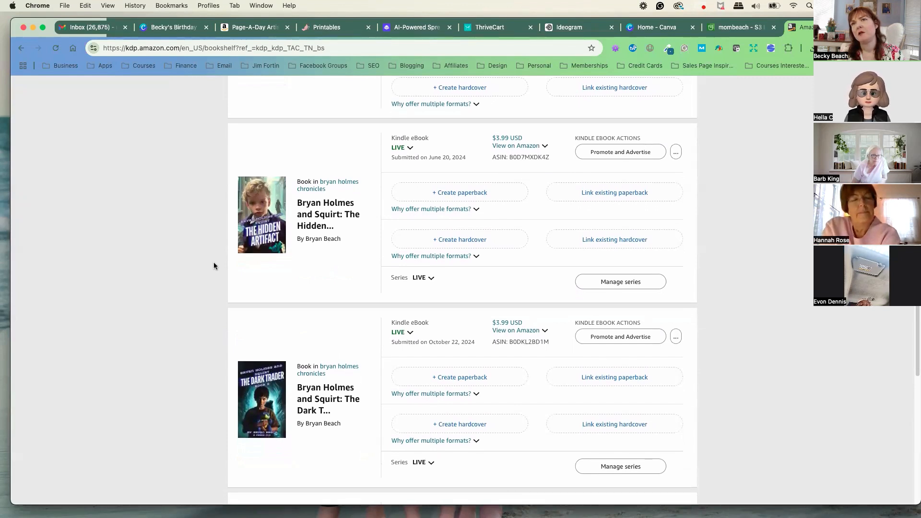
scroll(215, 257, "down", 1)
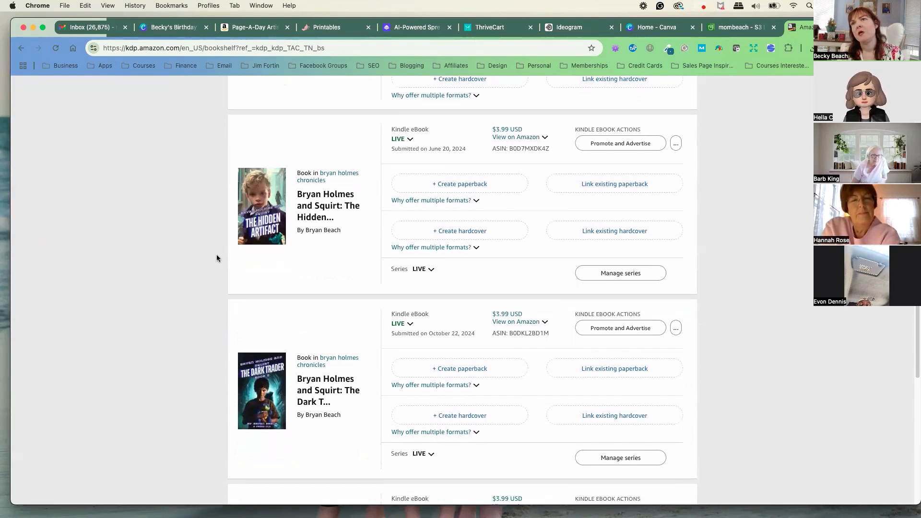
scroll(224, 250, "down", 3)
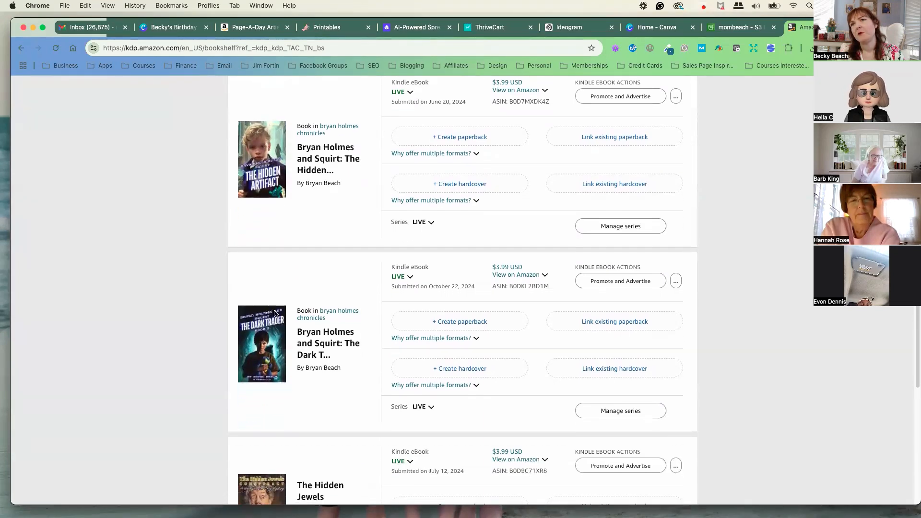
scroll(245, 235, "down", 15)
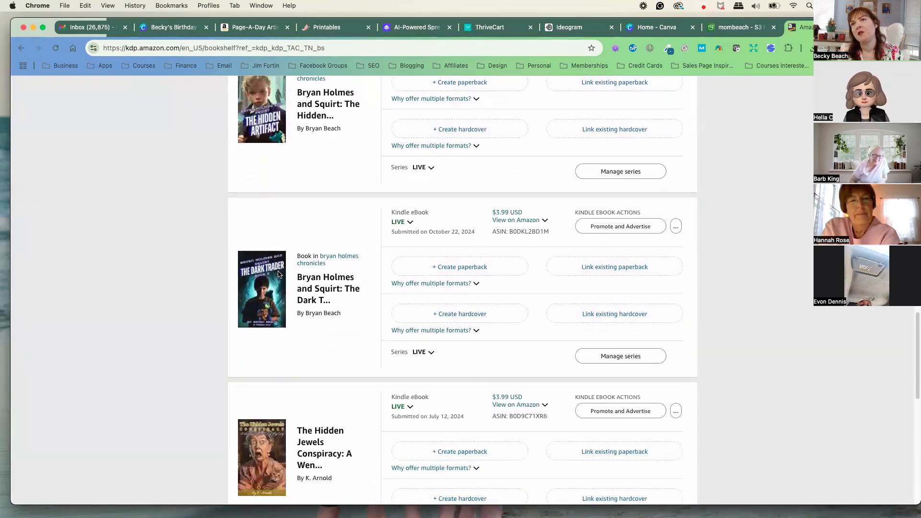
scroll(218, 270, "down", 1)
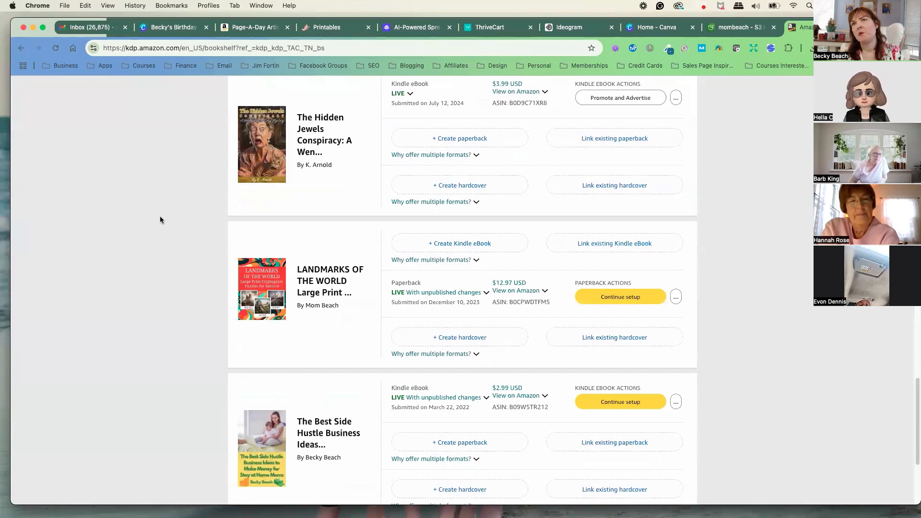
scroll(160, 222, "down", 8)
- Go to page 2 of the bookshelf and look over its coloring books and Mother's Day planner
left_click(442, 349)
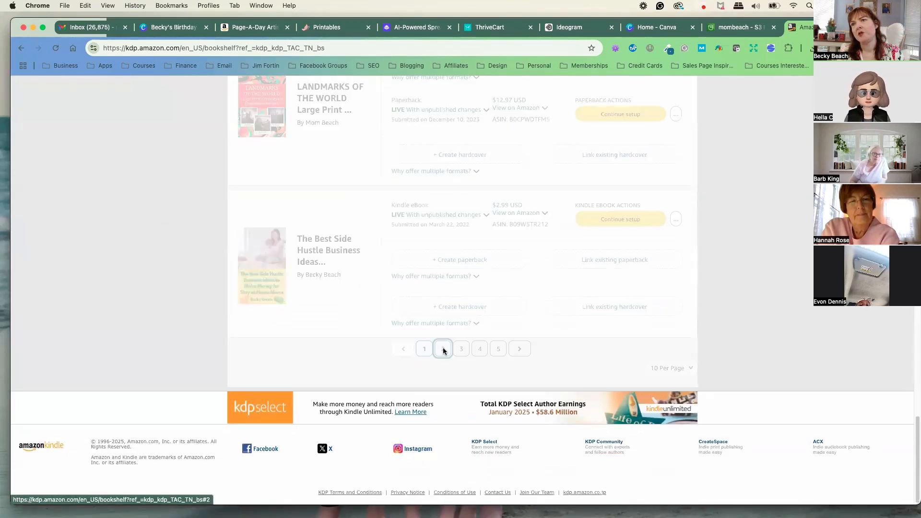
scroll(341, 318, "up", 20)
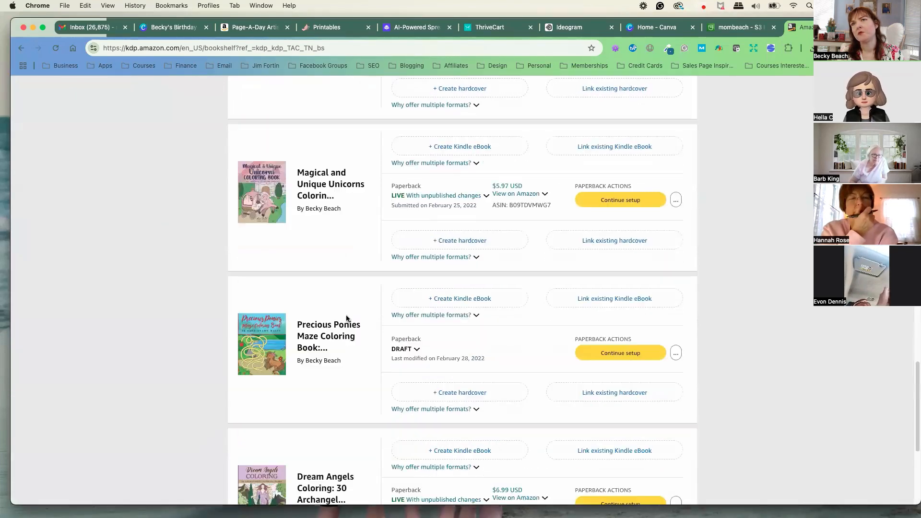
scroll(346, 317, "down", 5)
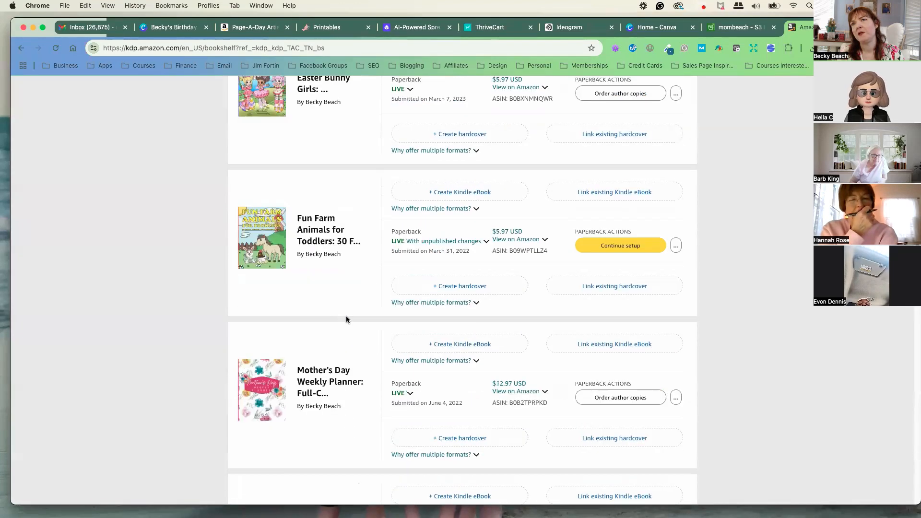
scroll(334, 253, "up", 20)
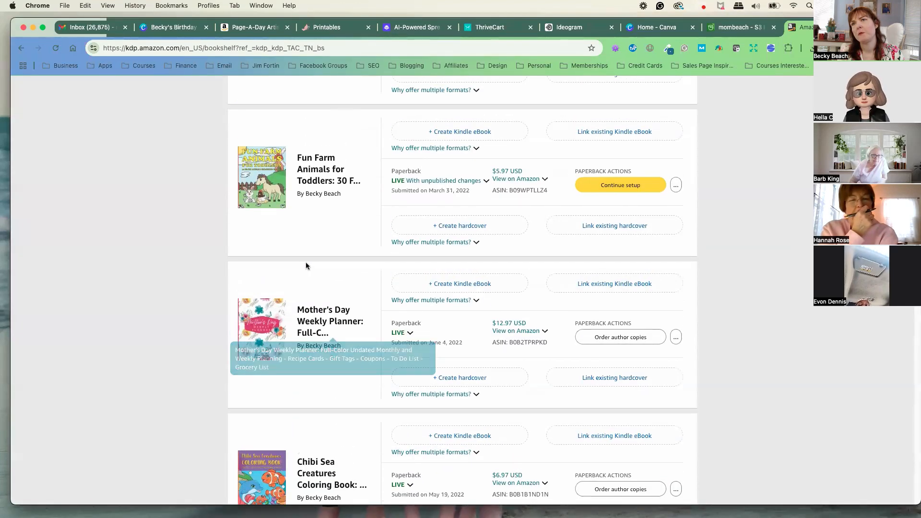
scroll(349, 270, "down", 20)
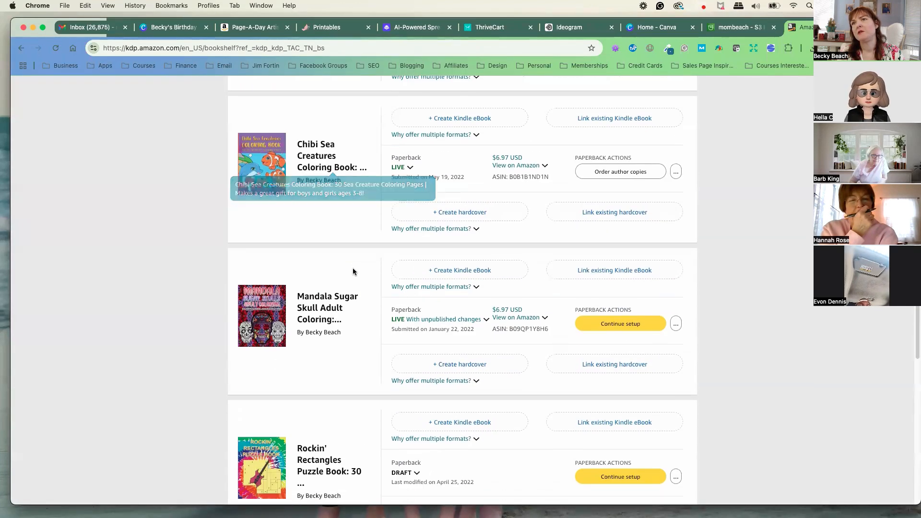
scroll(496, 331, "down", 5)
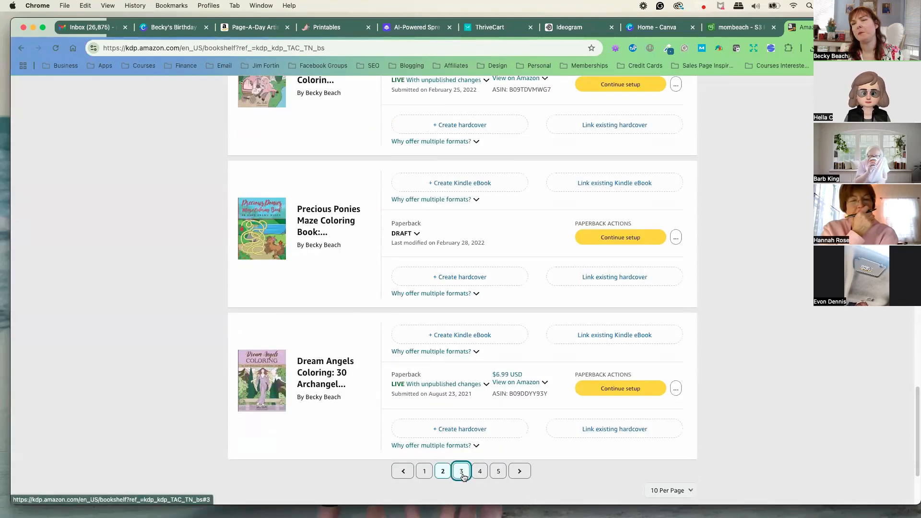
- Go to page 3 of the bookshelf and review the Valentine's, Christmas and vacation planners among its titles
left_click(462, 475)
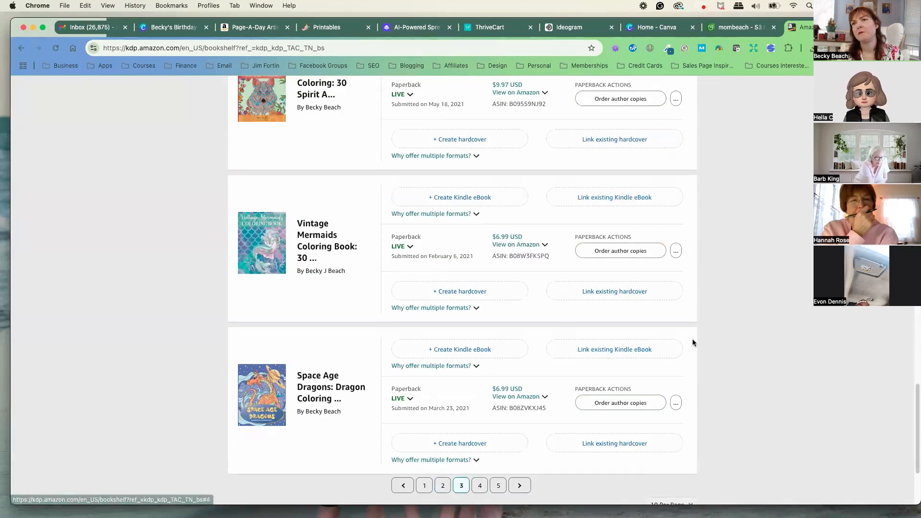
scroll(691, 349, "up", 15)
scroll(691, 353, "up", 8)
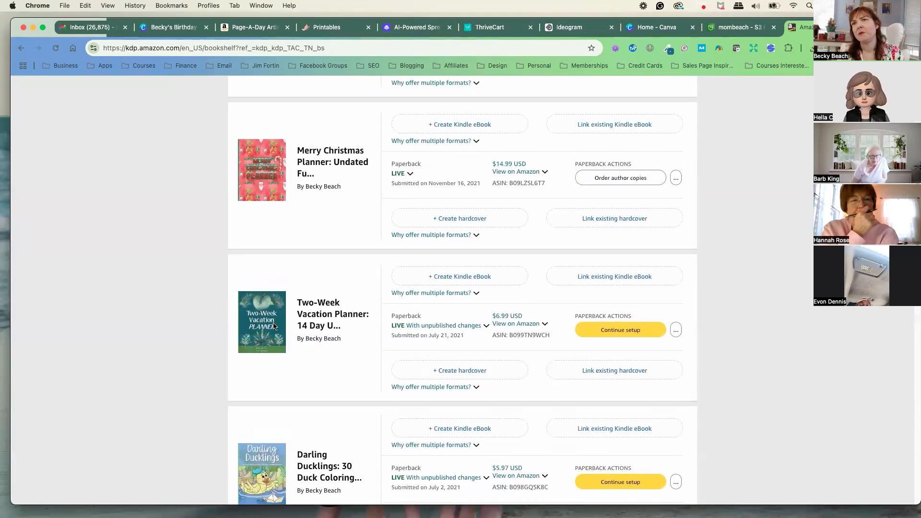
scroll(293, 331, "up", 4)
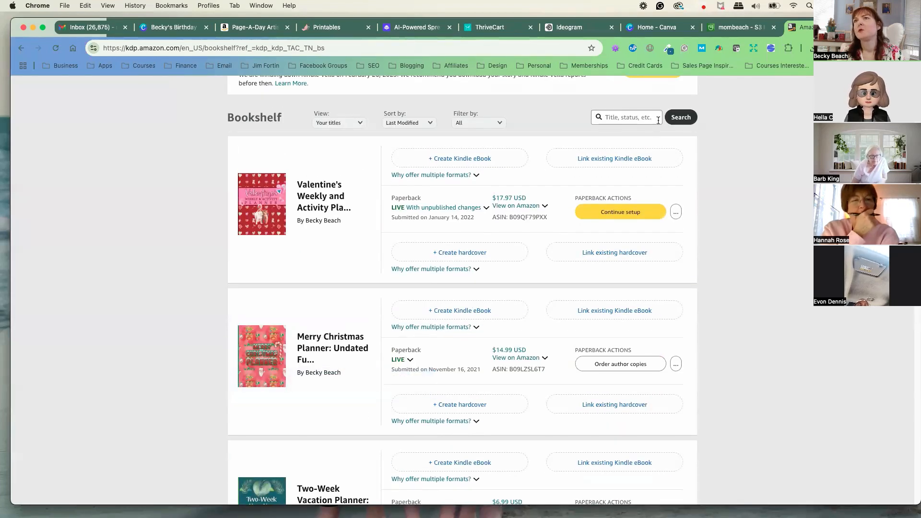
scroll(714, 136, "up", 2)
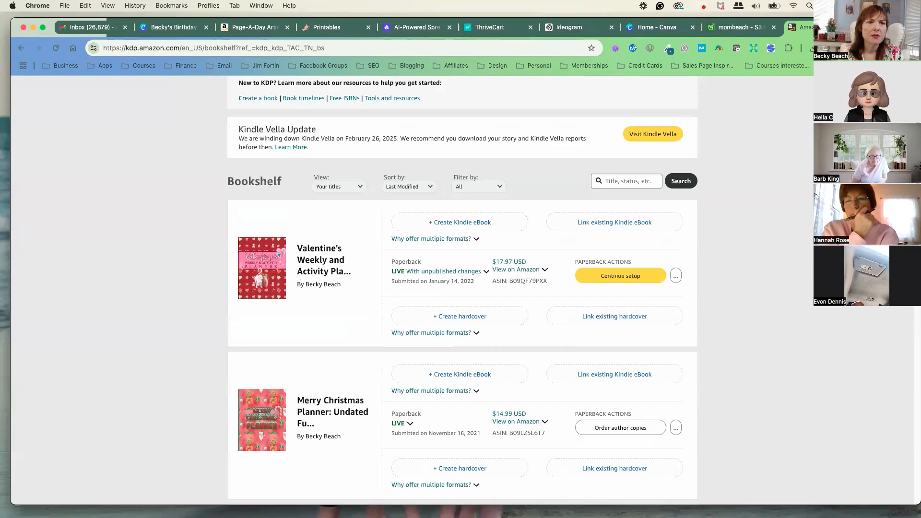
- Switch to Publisher Rocket and look over the competition results for "travel journal" again
key("super+Tab")
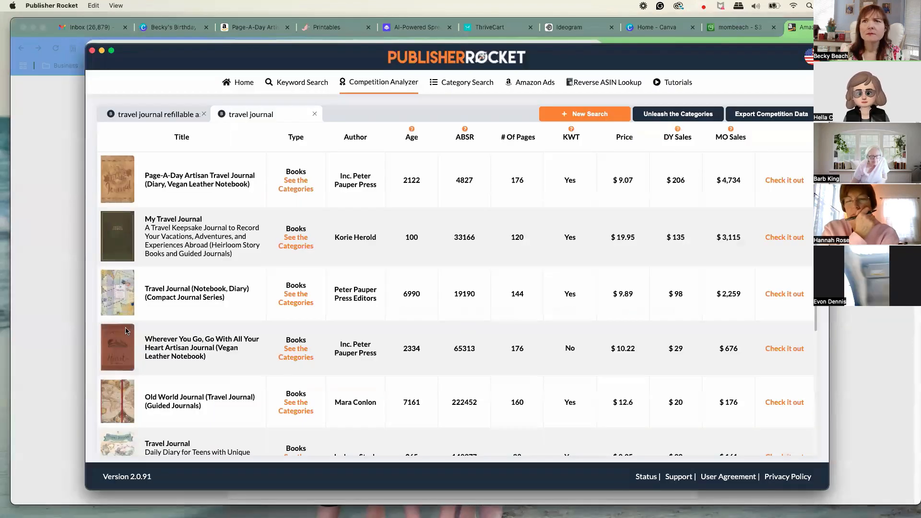
scroll(472, 259, "down", 3)
scroll(465, 277, "up", 3)
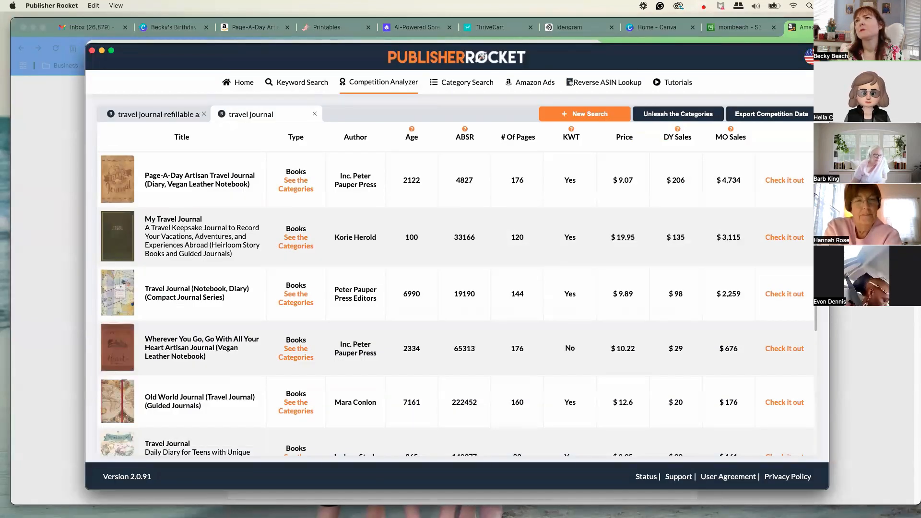
- Switch back to Chrome, open the bookmarked Sale Samurai members site in a new tab and log in with the saved credentials
key("super+Tab")
key("super+t")
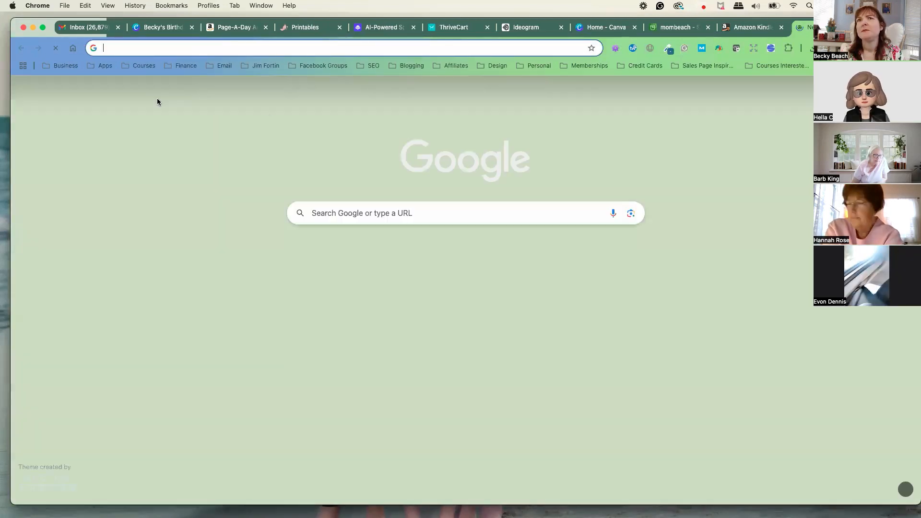
left_click(66, 65)
scroll(129, 283, "down", 5)
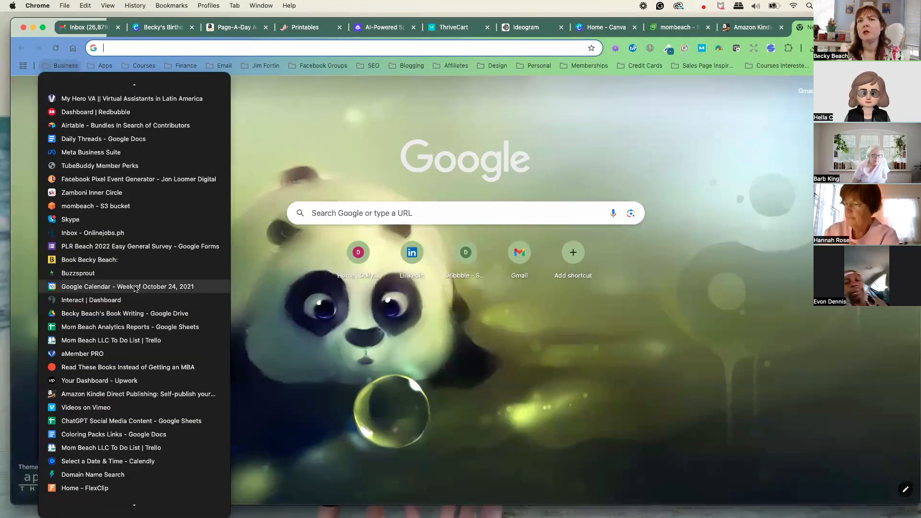
left_click(105, 65)
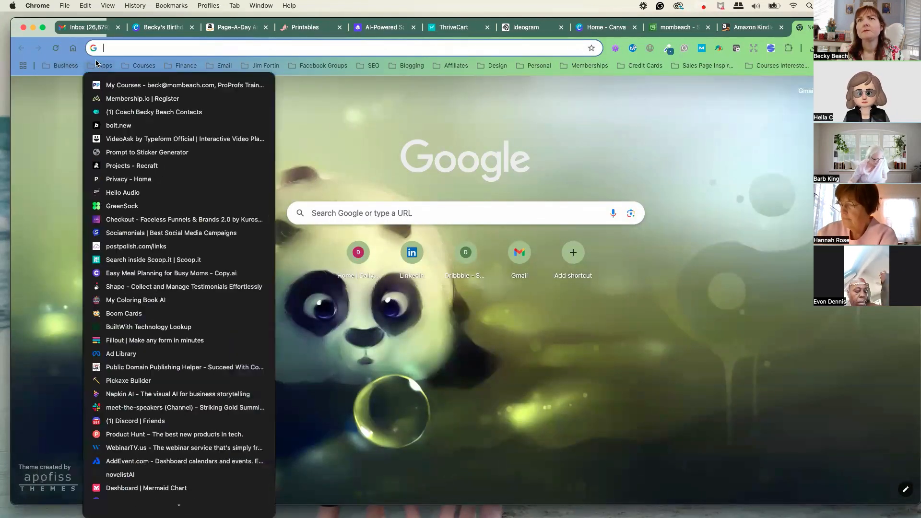
scroll(204, 304, "down", 8)
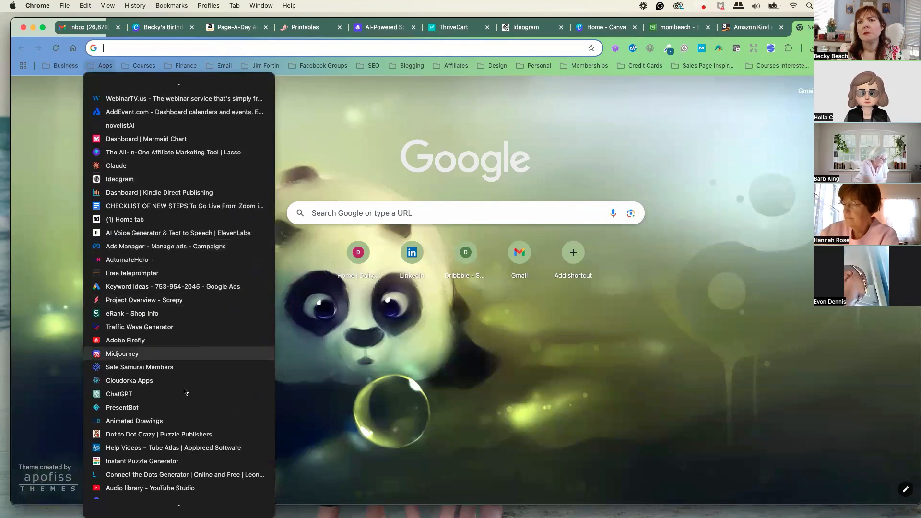
left_click(163, 367)
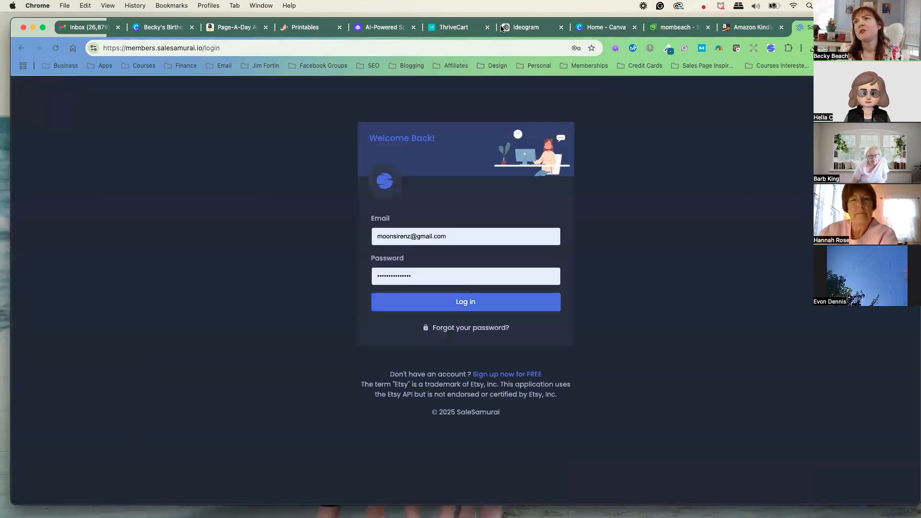
left_click(477, 306)
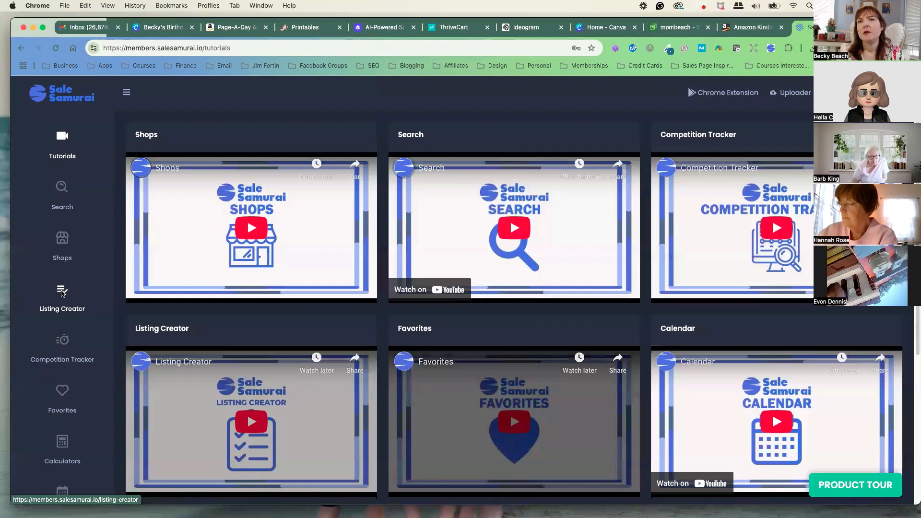
- Run a basic keyword search for "travel journal" in Sale Samurai's Search tool
left_click(62, 190)
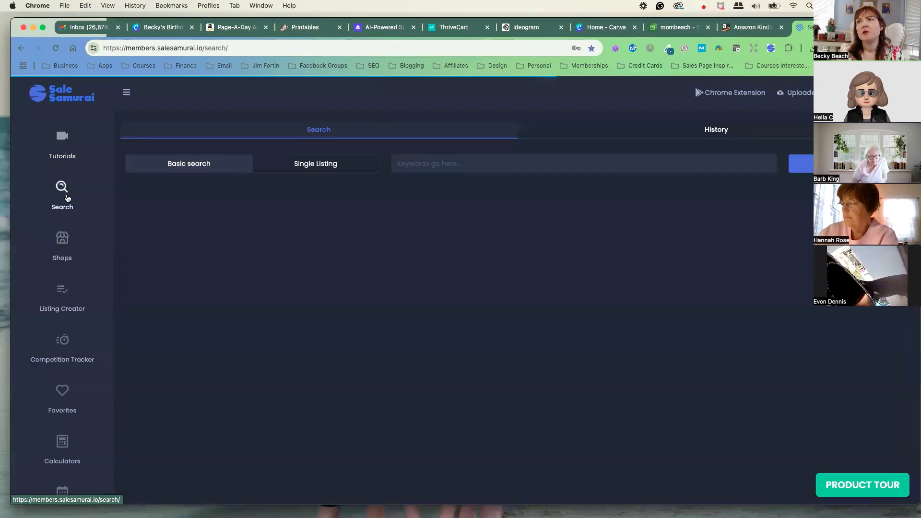
left_click(450, 167)
type("tr")
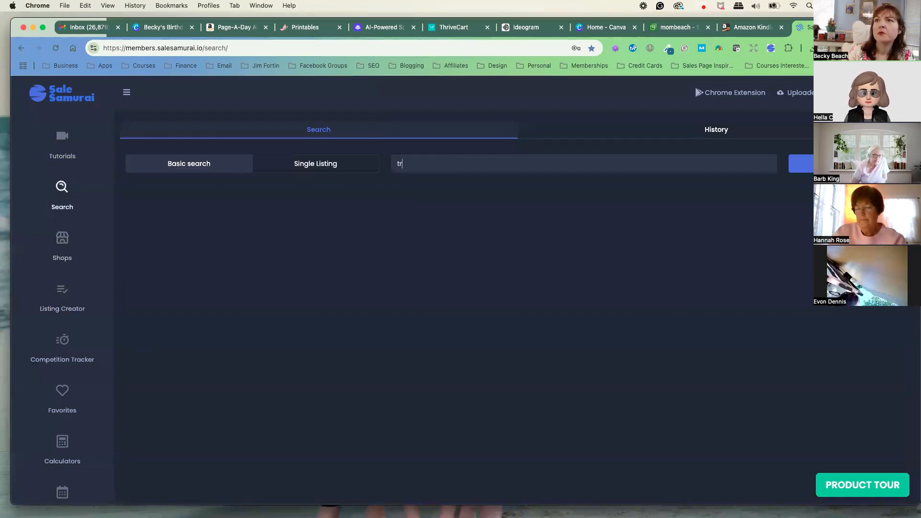
type("avel journ")
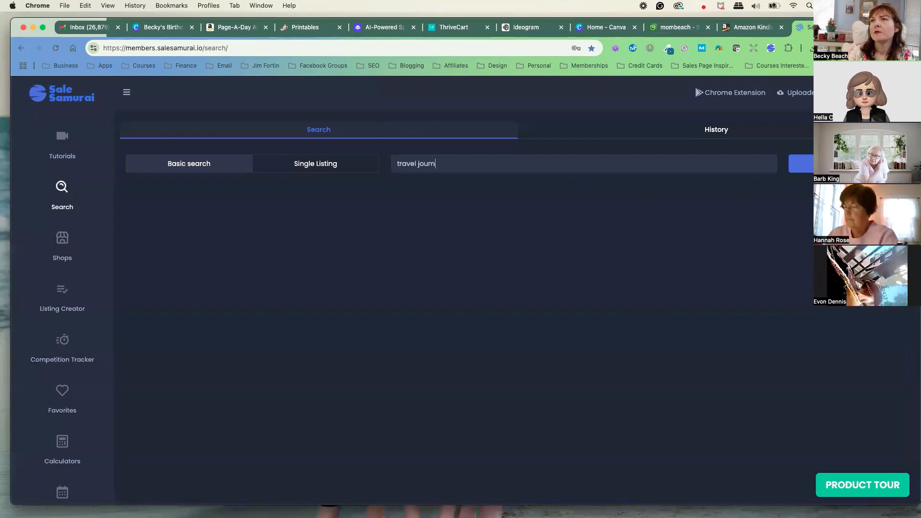
type("al")
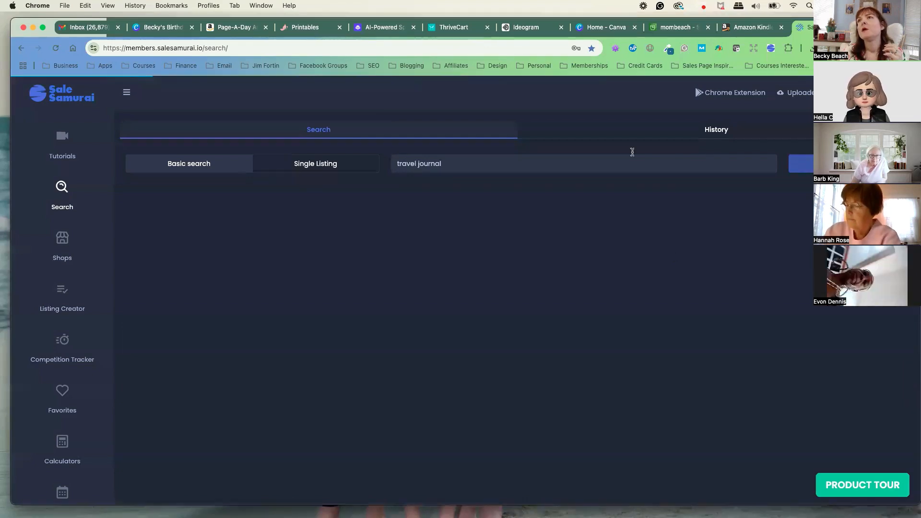
- Open ChatGPT in a new browser tab via chat.com and choose the GPT-4o model for a new chat
key("super+t")
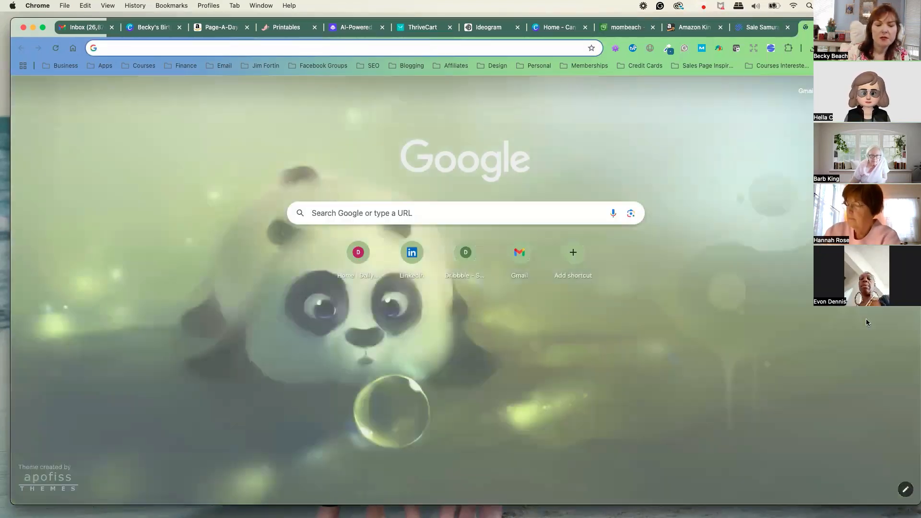
type("chat.com")
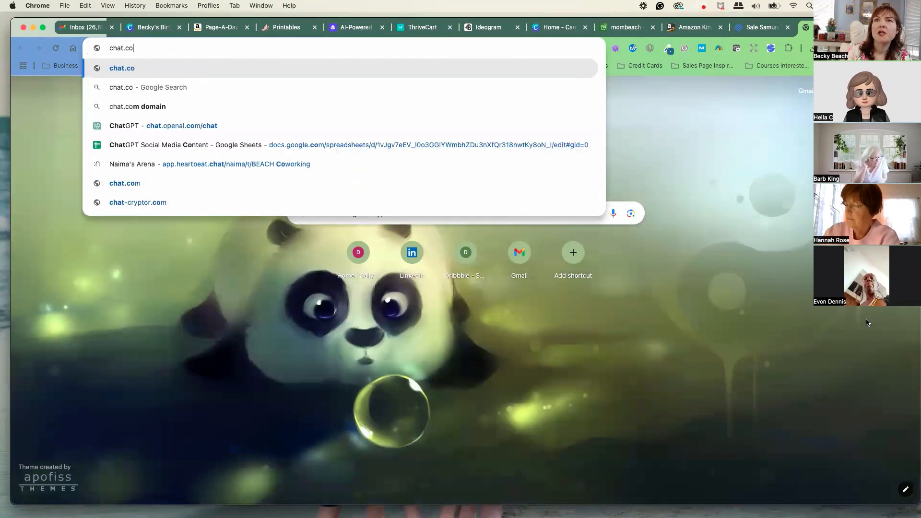
key("Return")
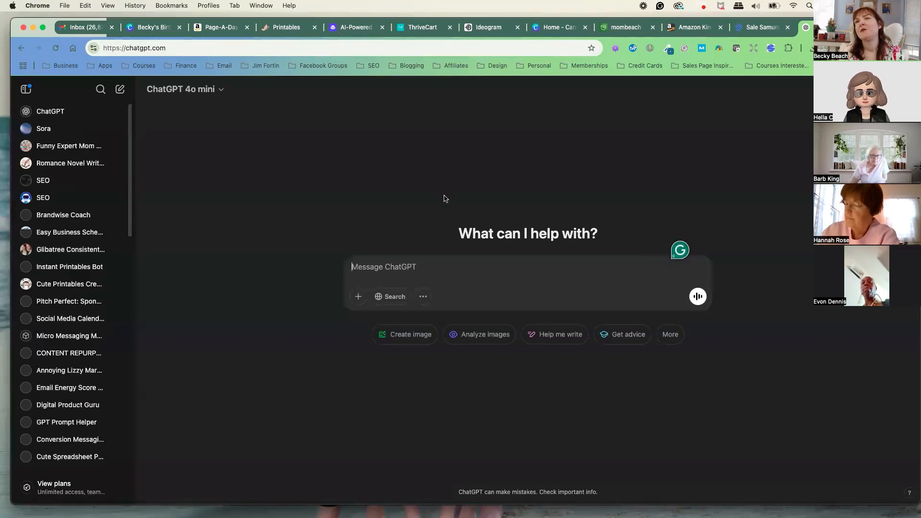
left_click(195, 90)
key("Escape")
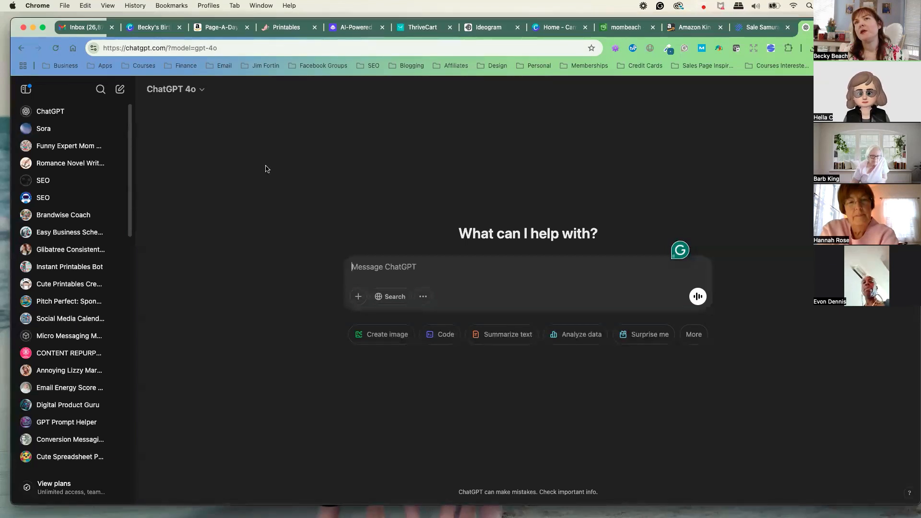
left_click(193, 89)
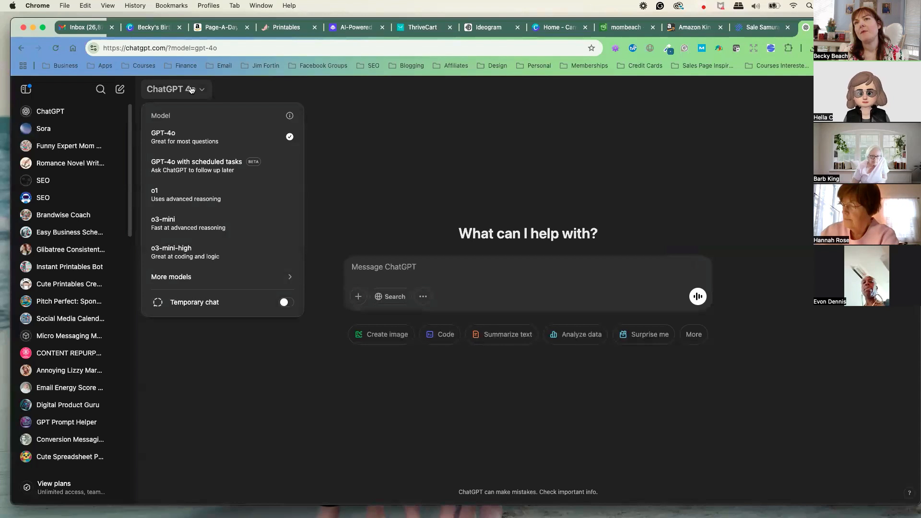
left_click(192, 89)
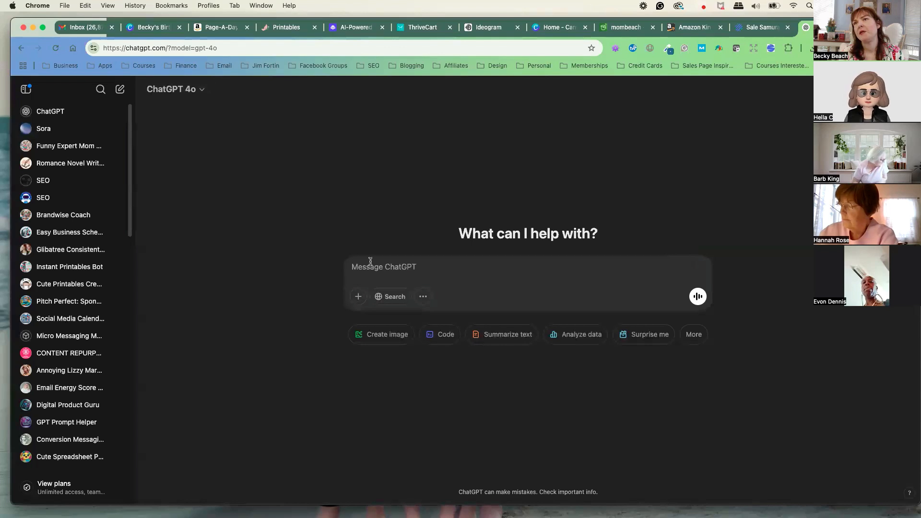
left_click(392, 266)
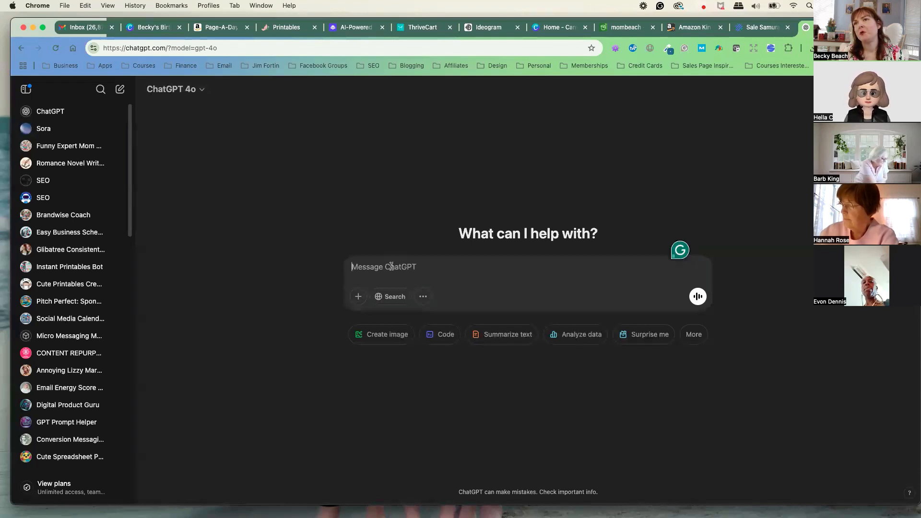
- Switch back to Sale Samurai and review the first page of Etsy Most Trending keywords for "travel journal"
left_click(754, 30)
scroll(342, 335, "down", 3)
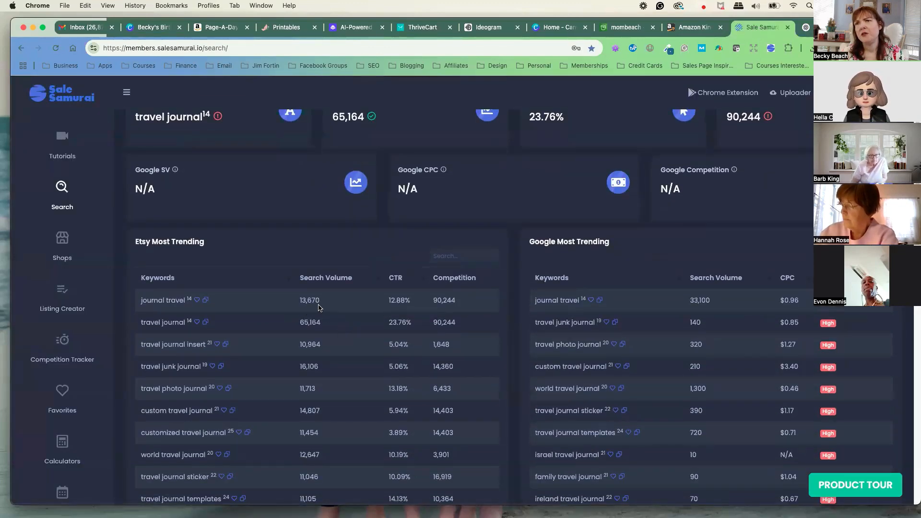
scroll(341, 303, "down", 2)
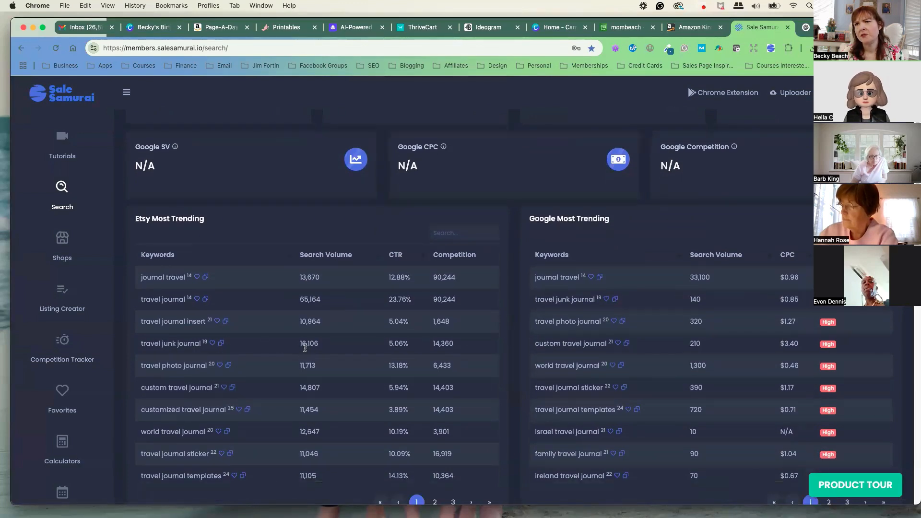
scroll(352, 336, "down", 1)
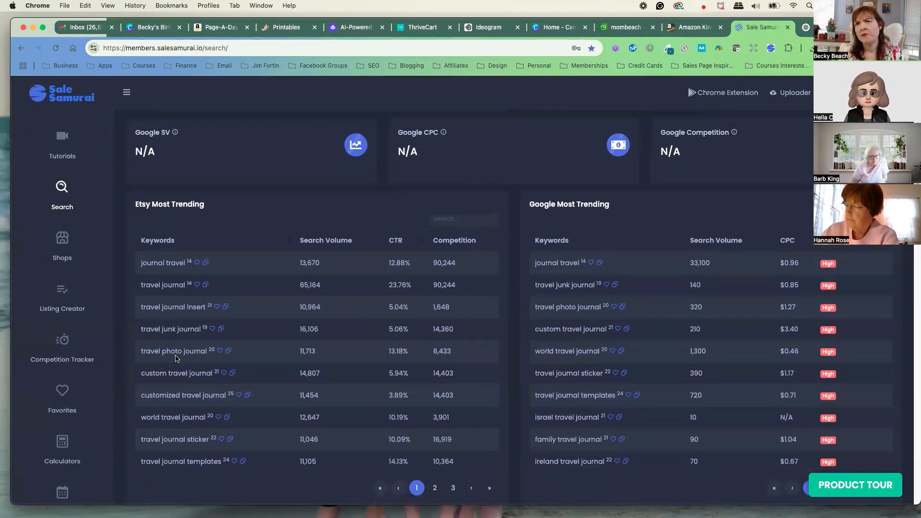
scroll(354, 344, "down", 3)
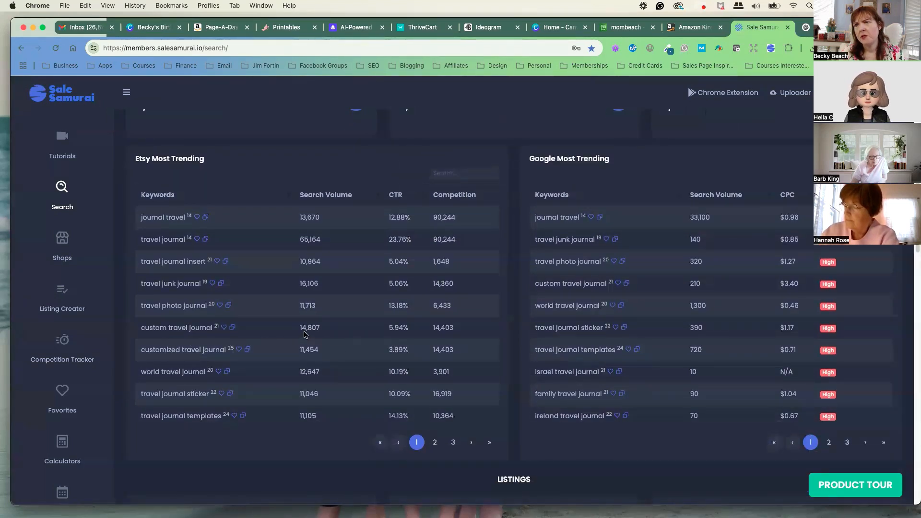
scroll(316, 328, "down", 2)
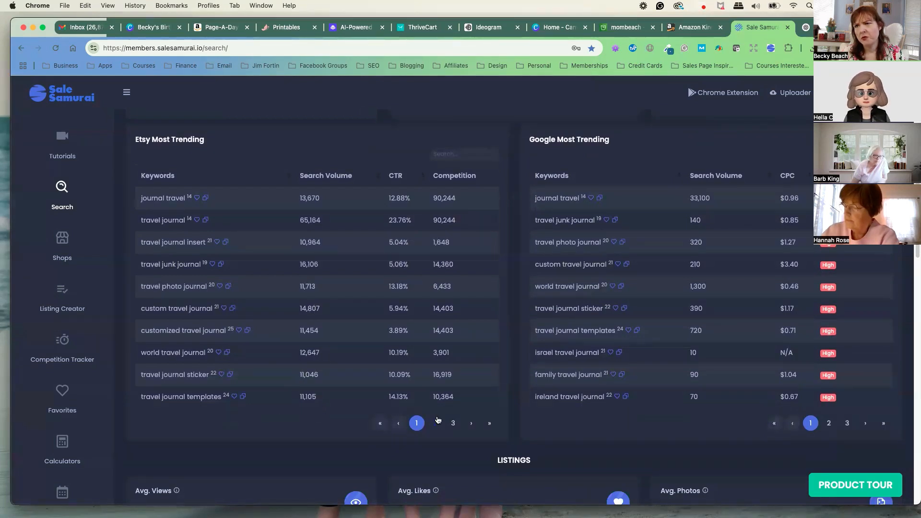
- Go to page 2 of the Etsy Most Trending keywords and compare the travel journal variations' search volume and competition
left_click(434, 424)
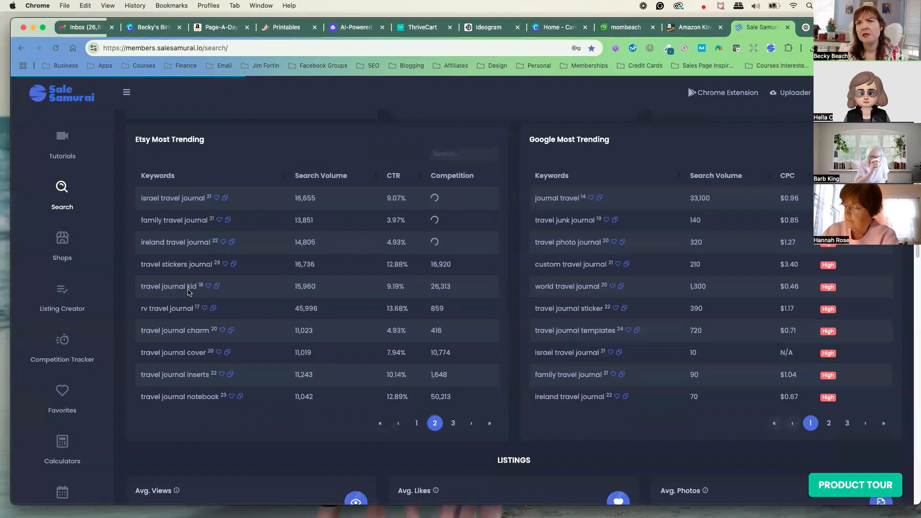
scroll(182, 287, "down", 1)
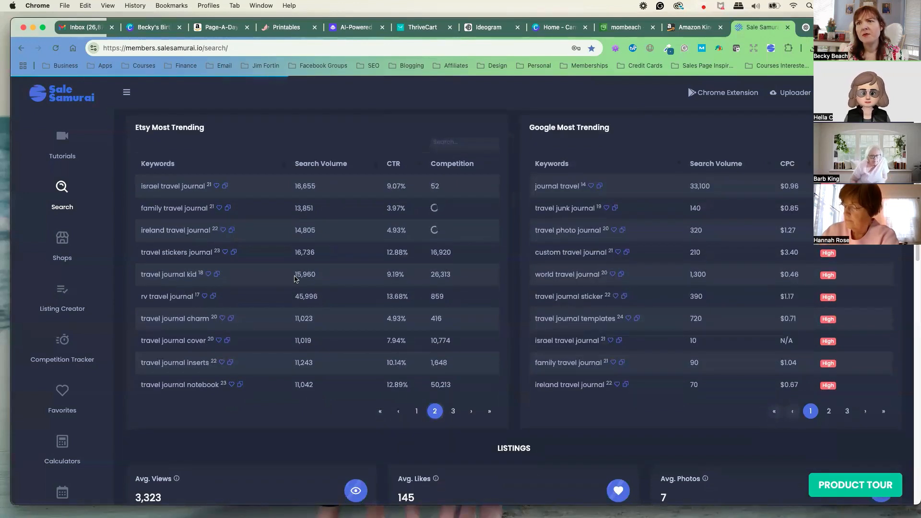
scroll(288, 283, "down", 1)
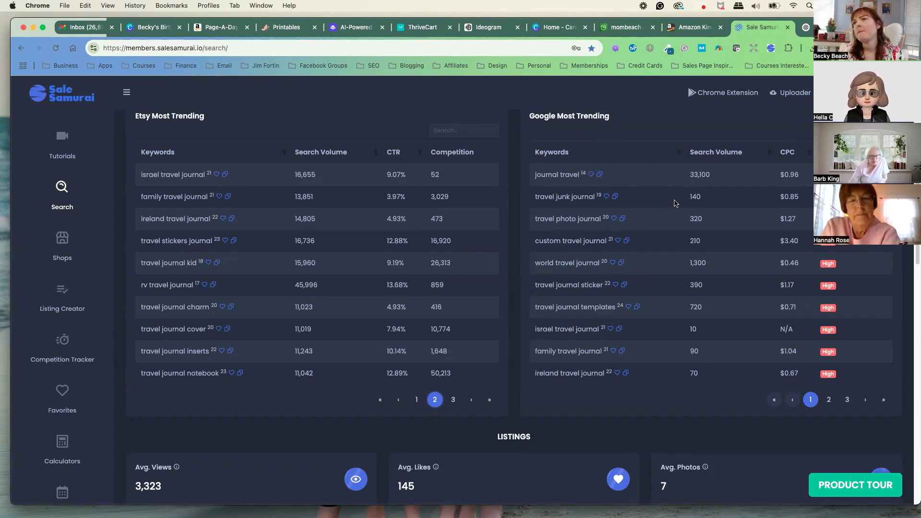
scroll(674, 203, "down", 3)
scroll(675, 205, "up", 5)
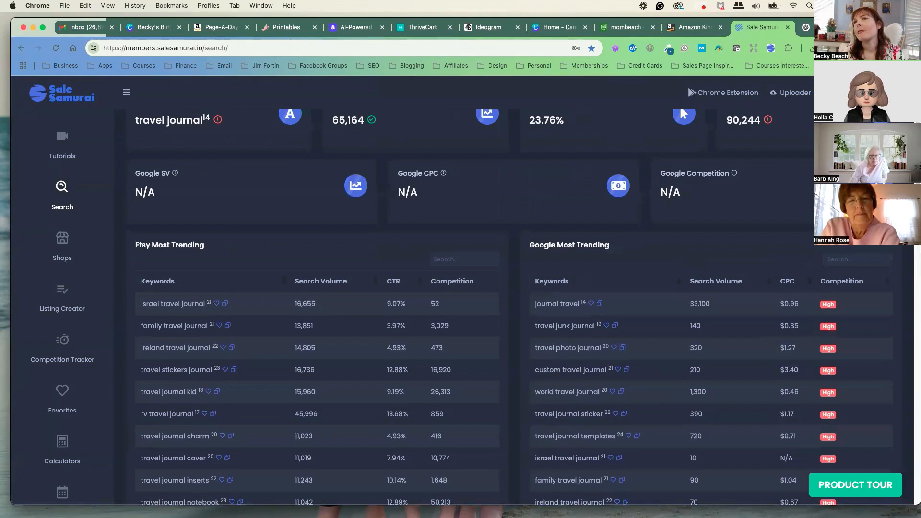
- Switch to ChatGPT, send "give me 40 journal prompts for an RV travel journal for families." and request the answer in chat instead
key("ctrl+Tab")
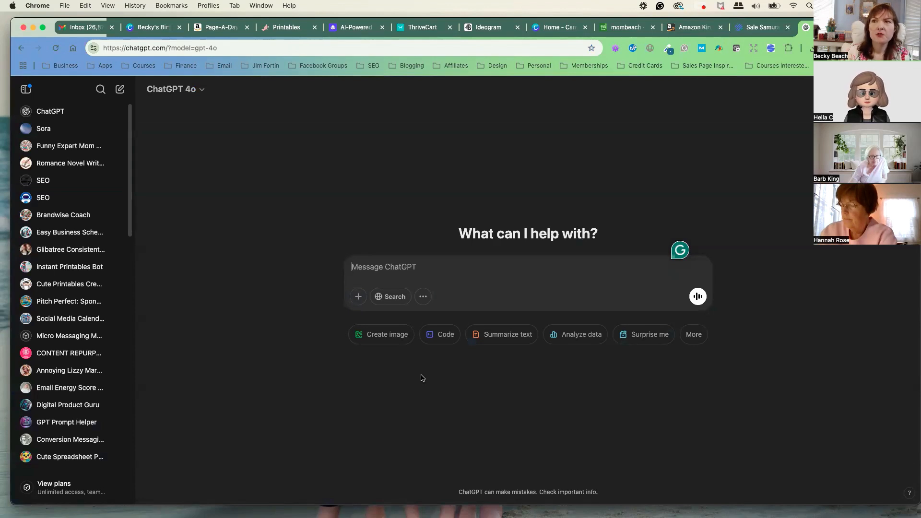
type("give me")
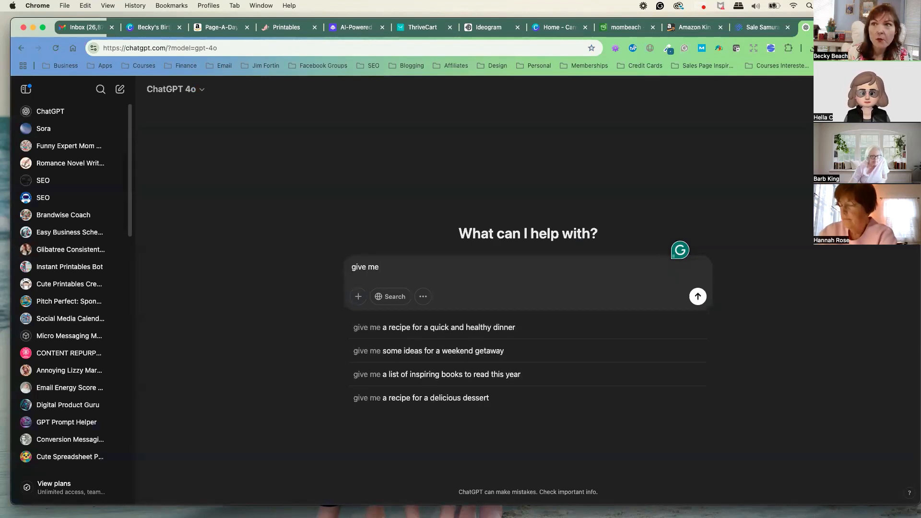
type(" 40 jour")
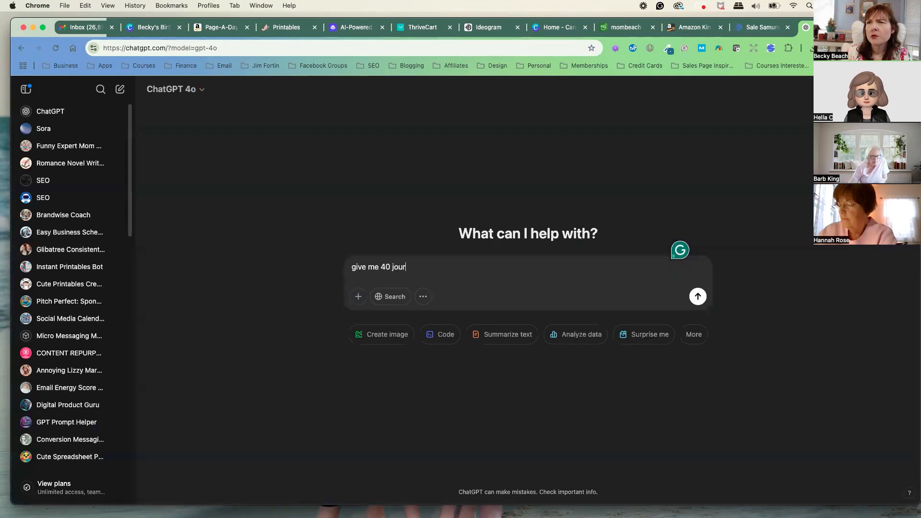
type("nal prompts for a")
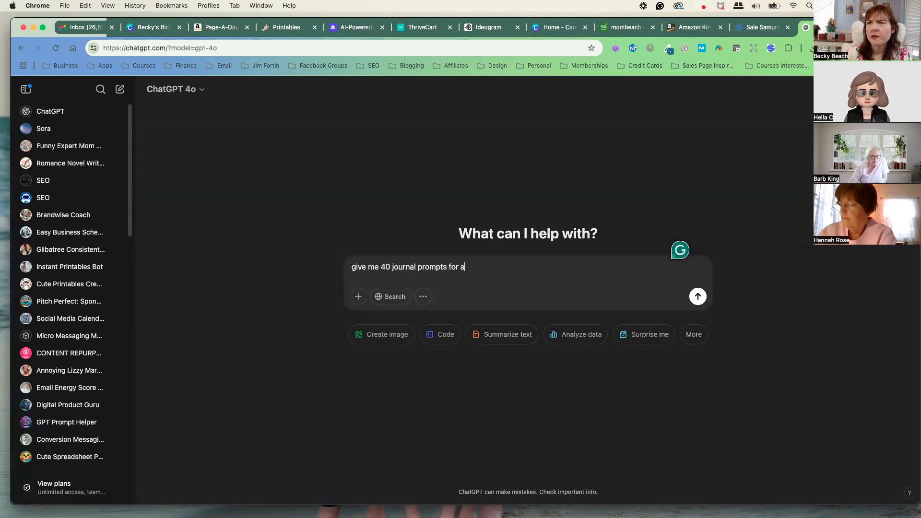
type("n RV trav")
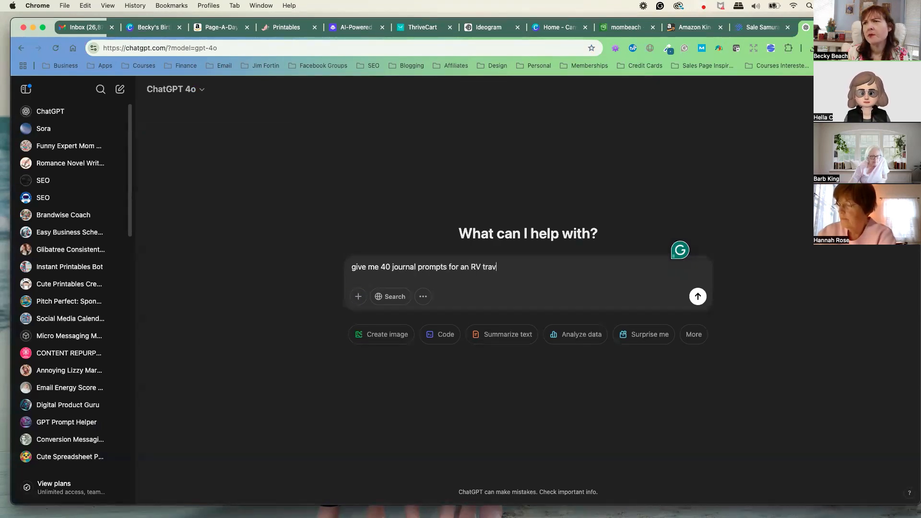
type("el j")
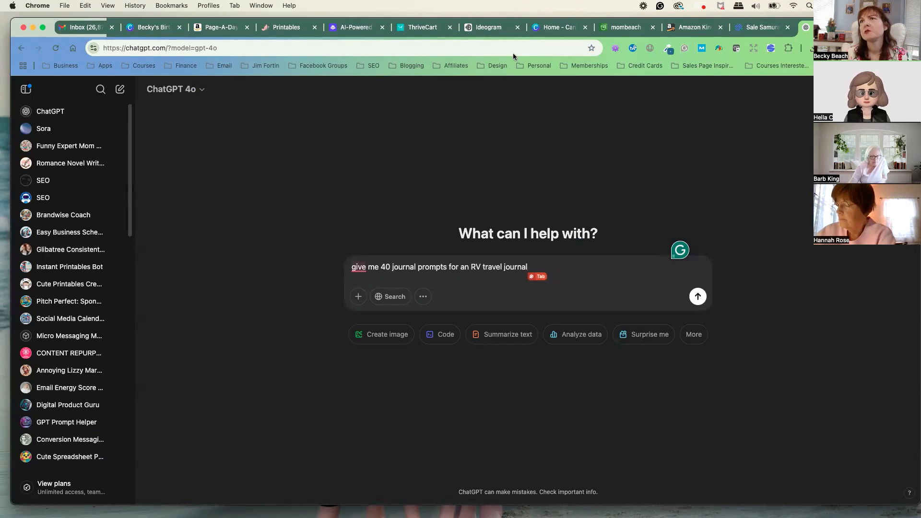
type("ournal")
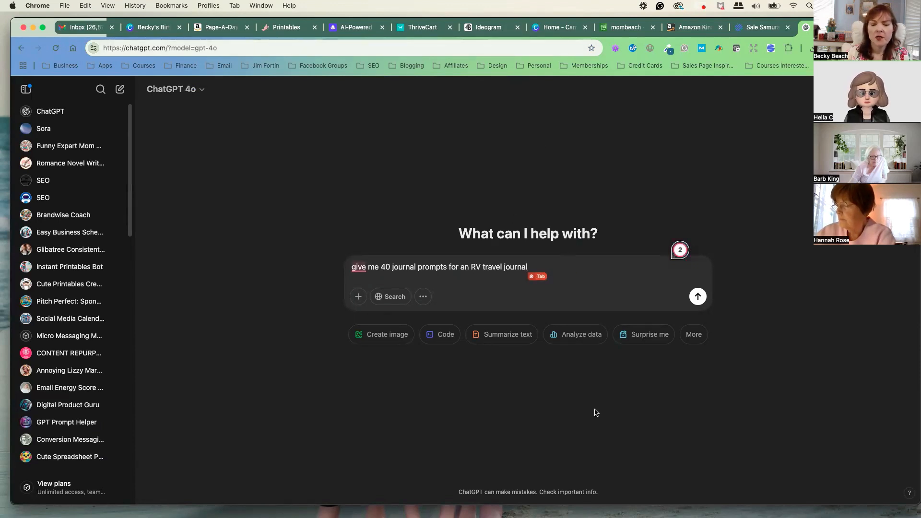
type(" for families.")
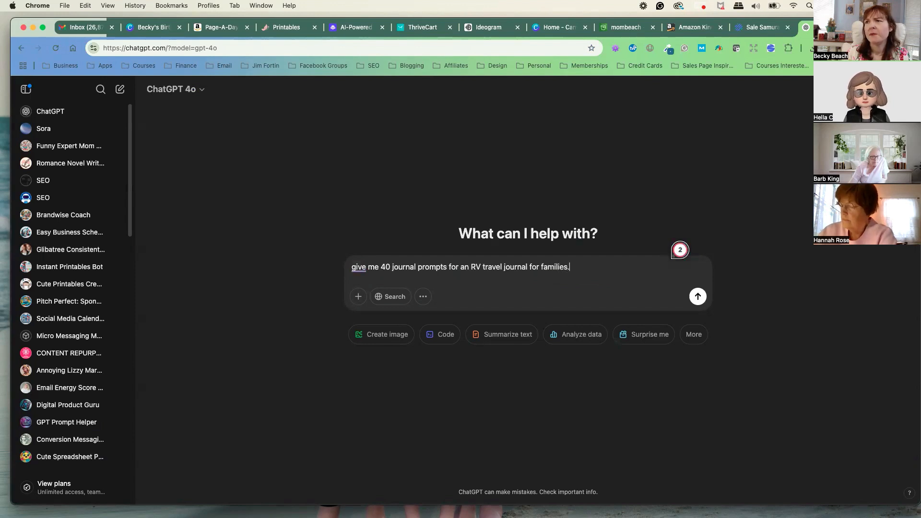
key("Return")
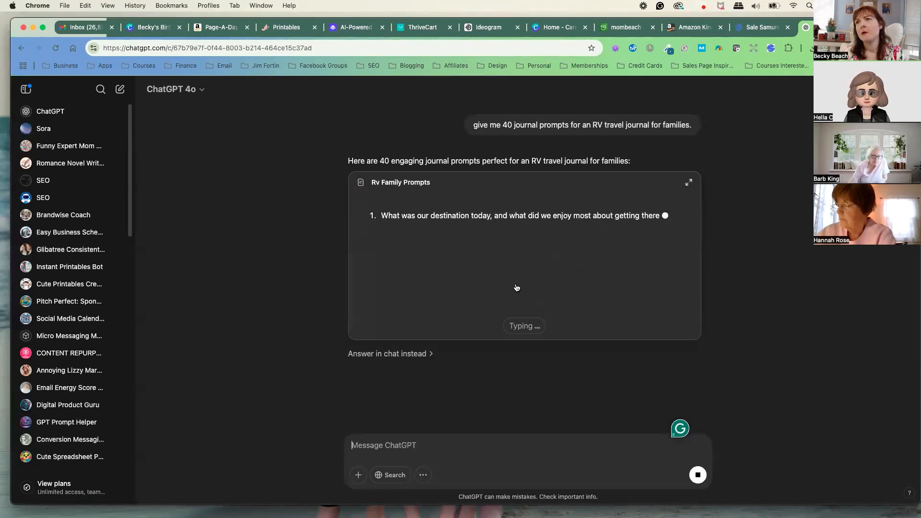
left_click(398, 355)
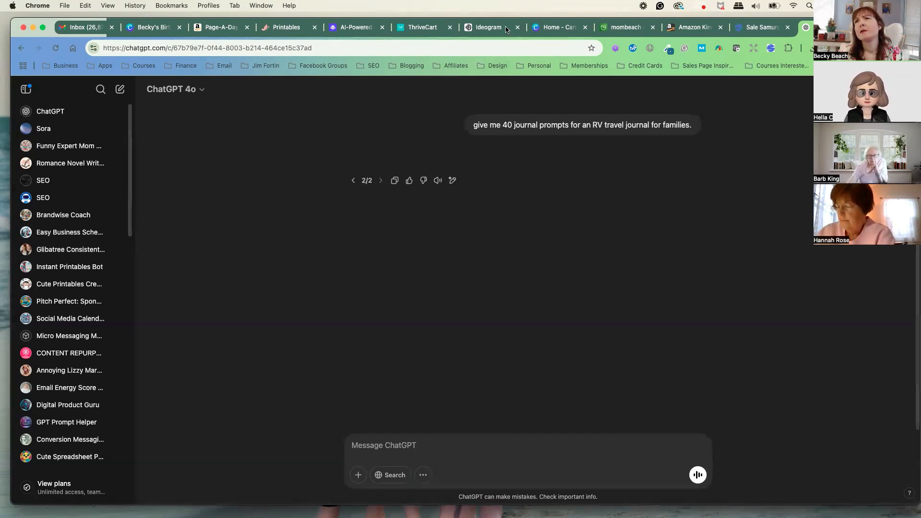
- Copy the original RV travel journal request, resend it in the same chat, and place the cursor in the generated list's item 38
left_click(434, 441)
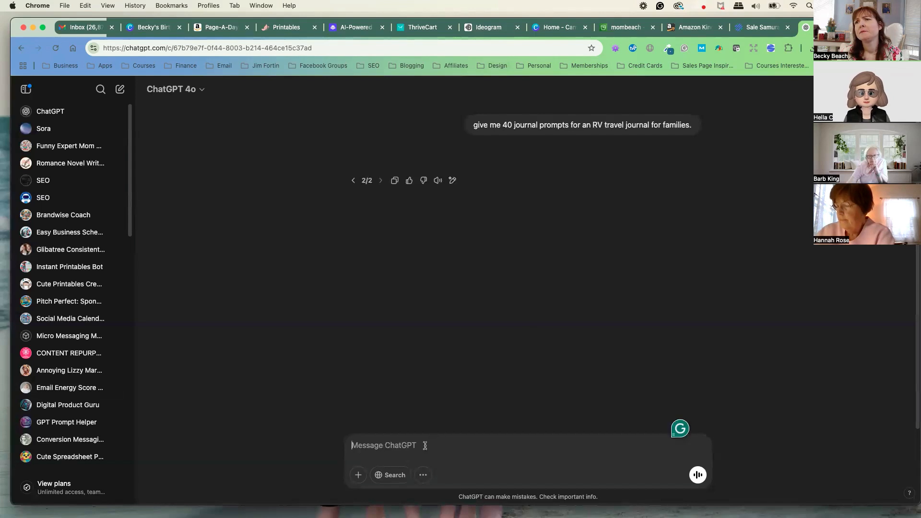
triple_click(552, 125)
right_click(551, 124)
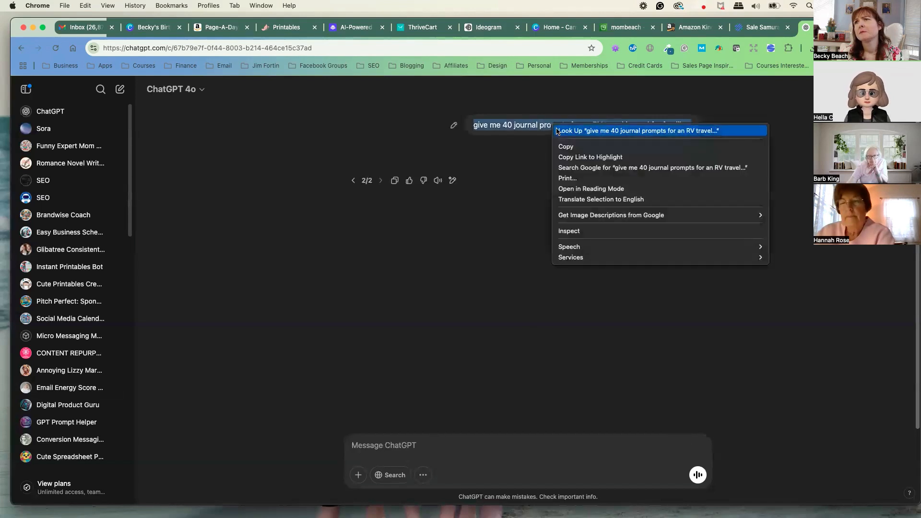
left_click(574, 147)
left_click(405, 445)
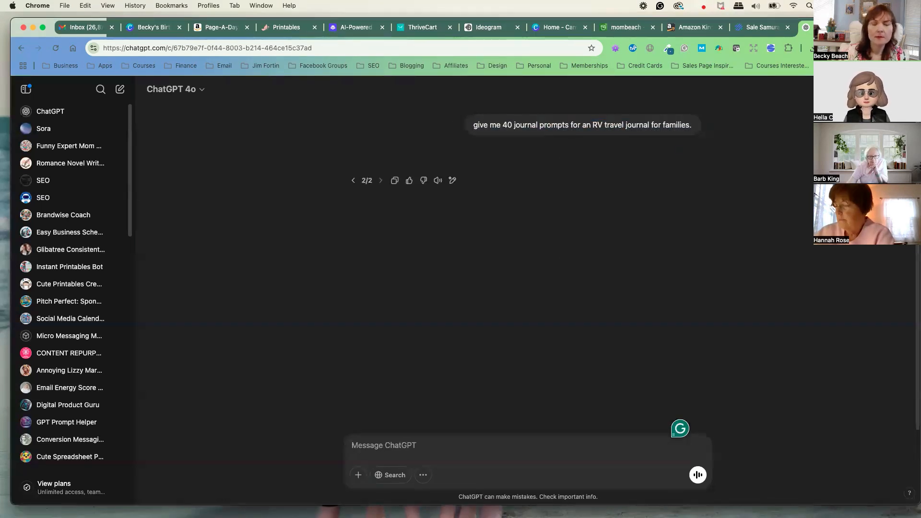
key("super+v")
key("Return")
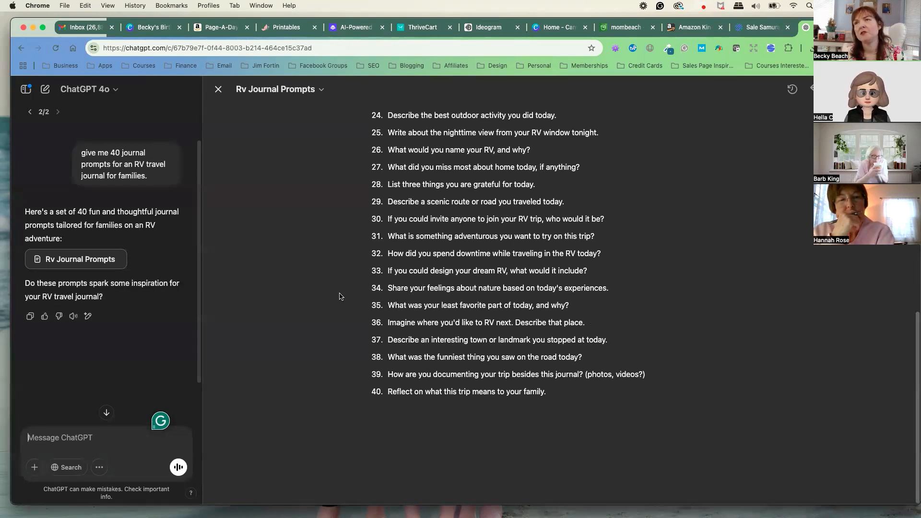
left_click(527, 356)
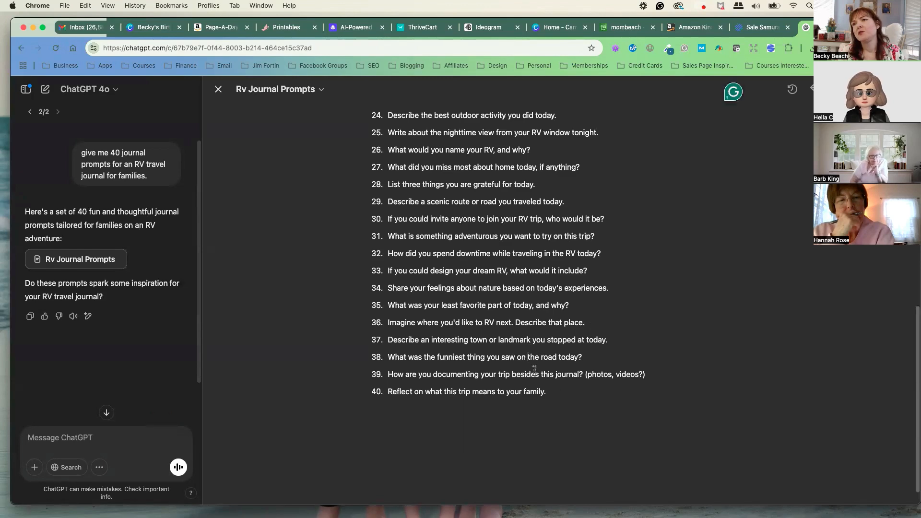
- Review all 40 generated RV travel journal prompts in the Rv Journal Prompts document
left_click_drag(561, 392, 481, 352)
scroll(481, 353, "up", 3)
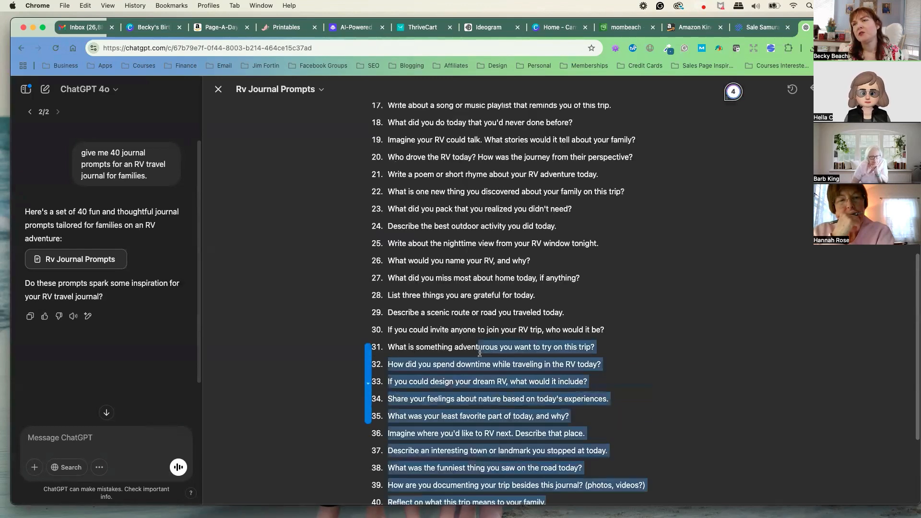
scroll(485, 362, "up", 4)
scroll(485, 362, "up", 5)
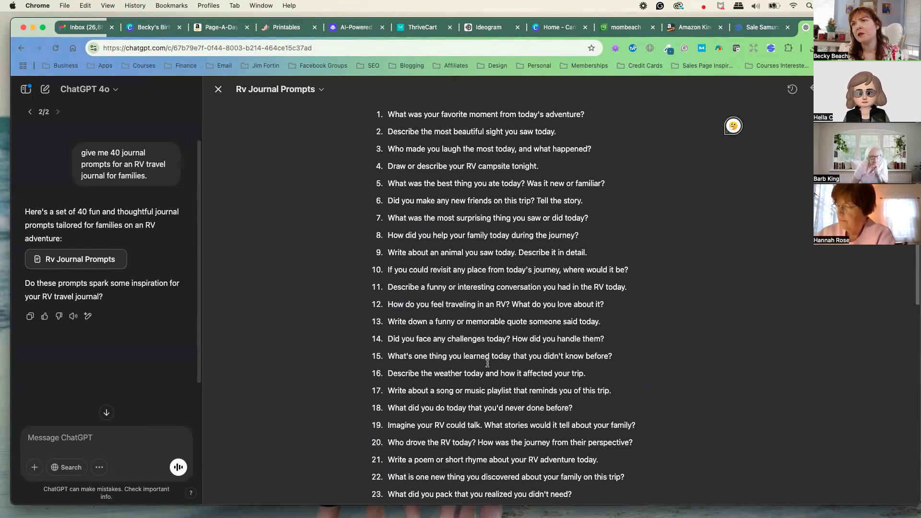
scroll(490, 355, "down", 2)
scroll(490, 355, "down", 2)
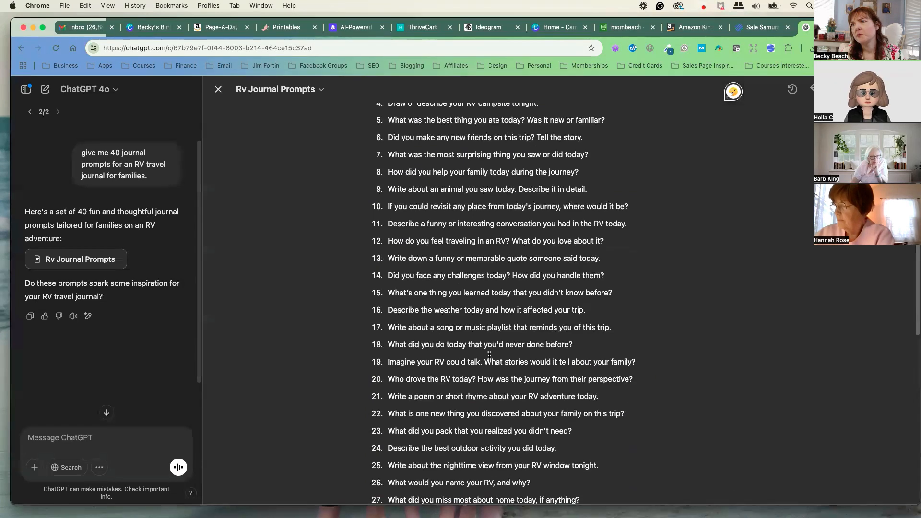
scroll(480, 349, "down", 3)
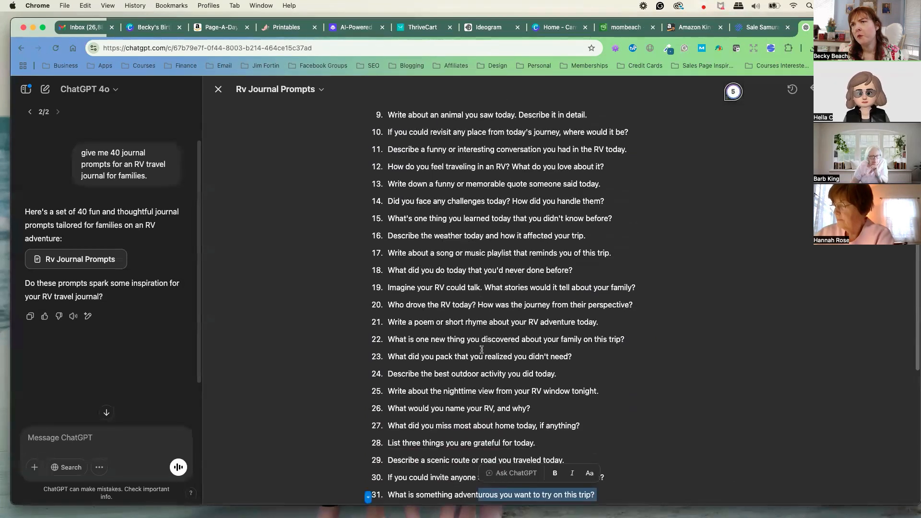
scroll(482, 349, "down", 2)
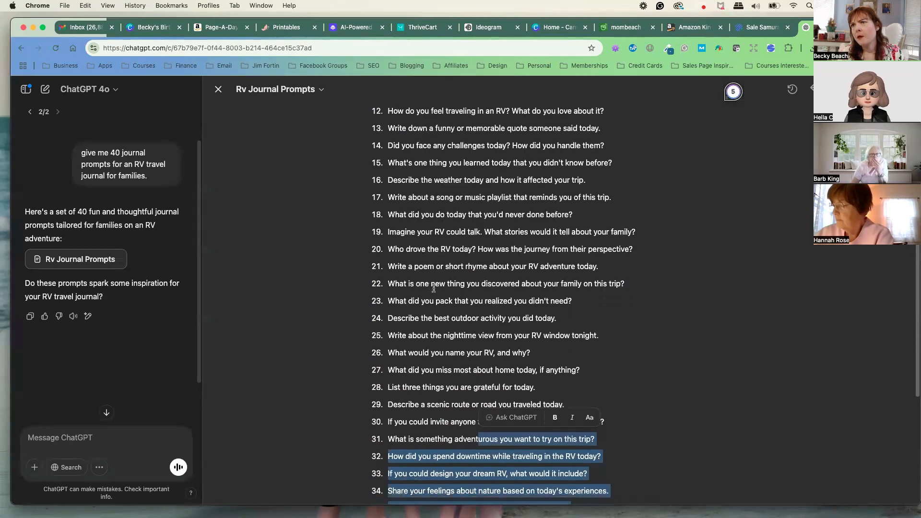
scroll(431, 297, "down", 1)
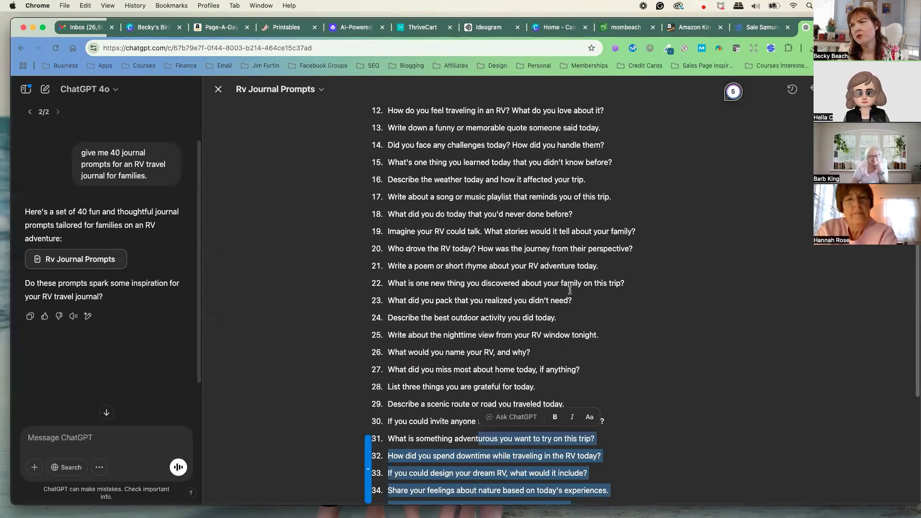
scroll(453, 297, "down", 2)
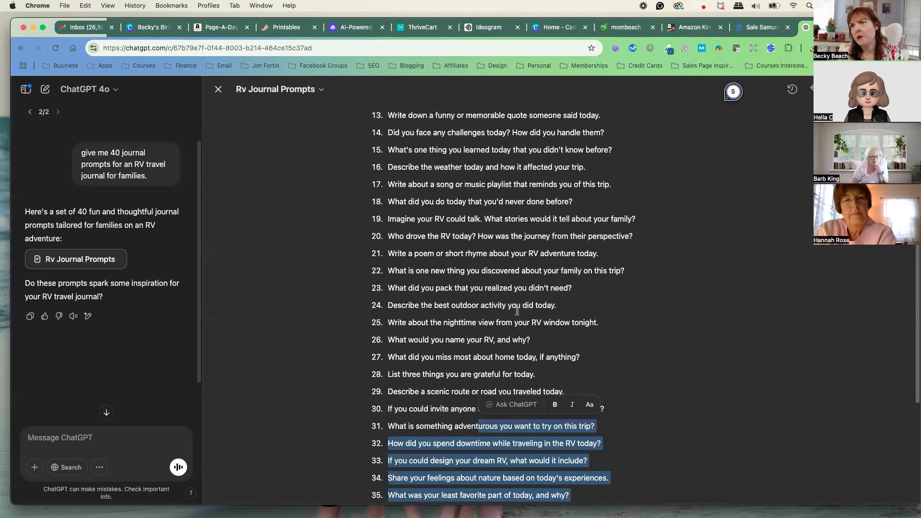
scroll(480, 319, "down", 1)
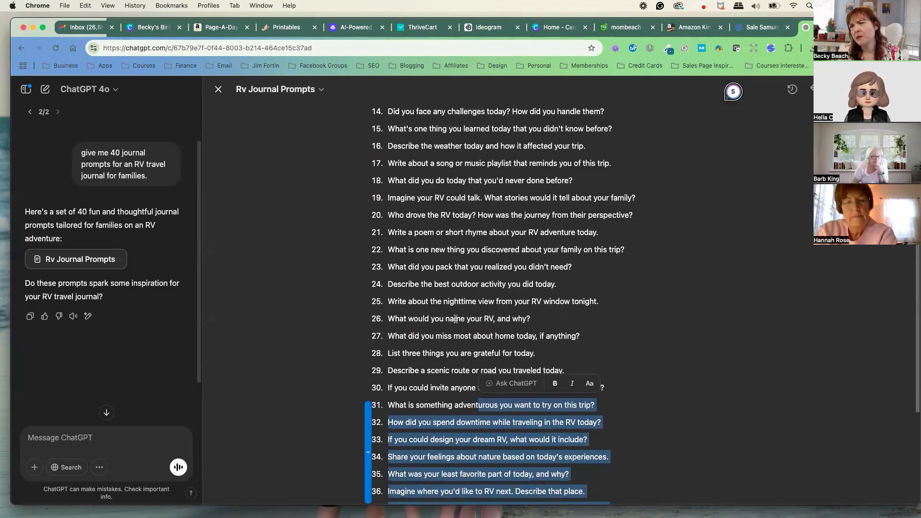
scroll(459, 317, "down", 2)
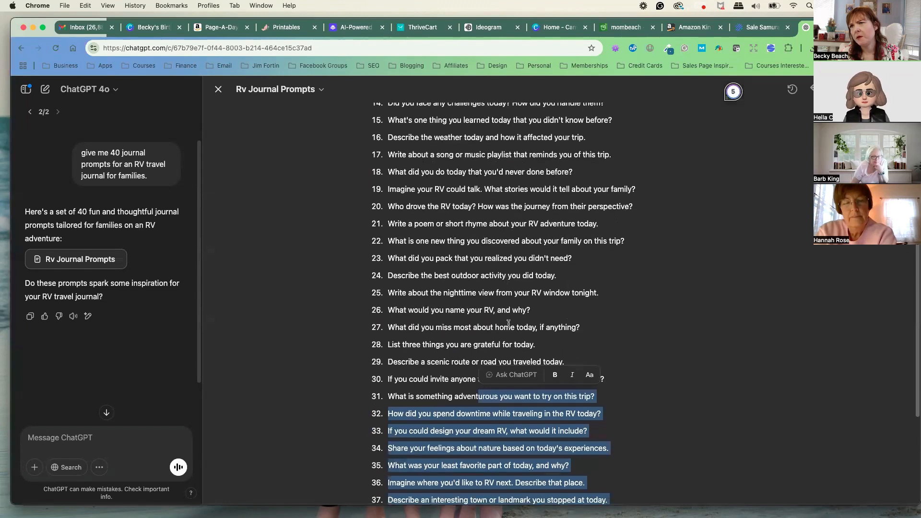
scroll(447, 314, "down", 2)
left_click(445, 307)
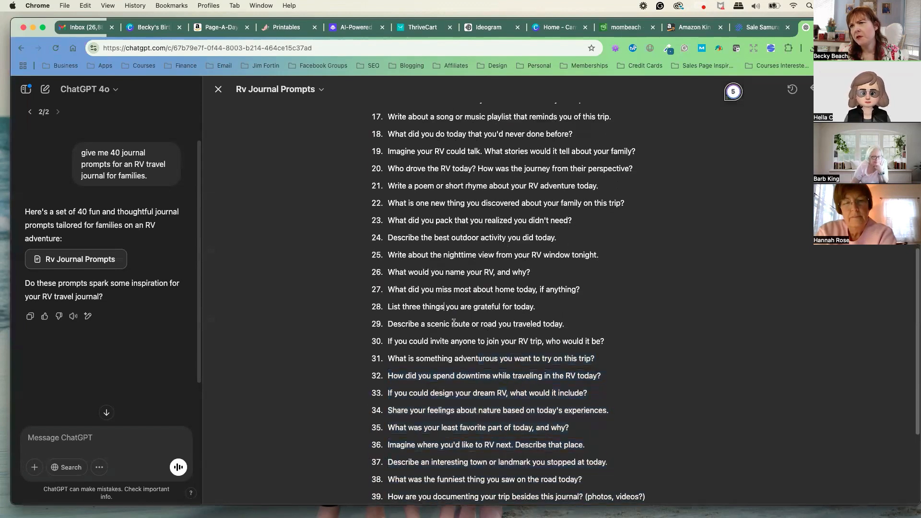
scroll(468, 330, "down", 2)
scroll(454, 336, "down", 5)
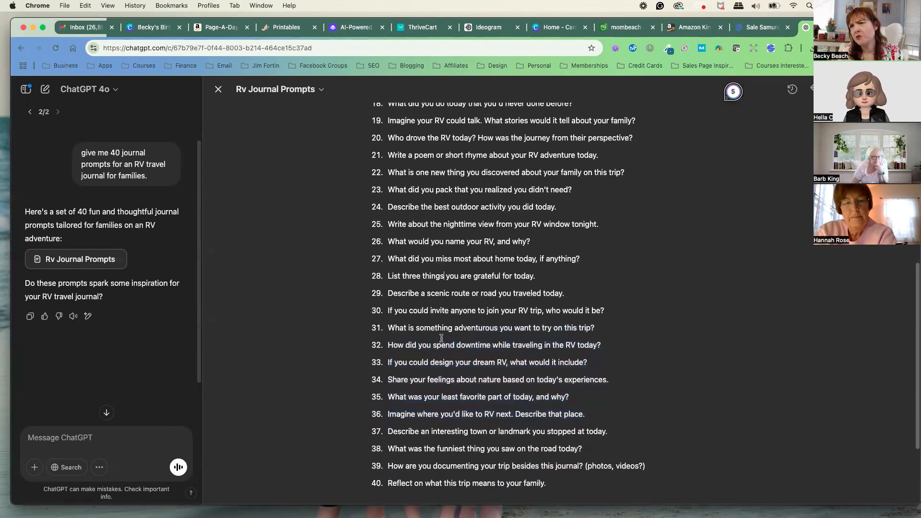
scroll(475, 348, "down", 1)
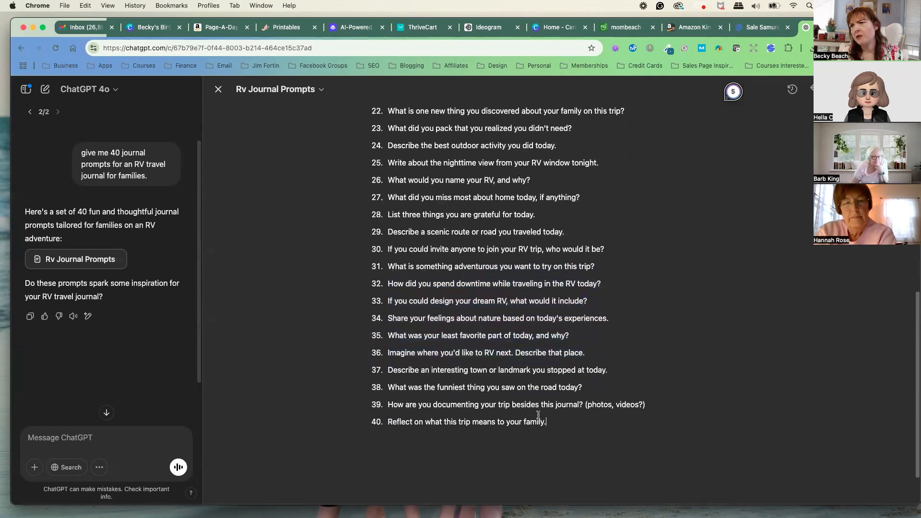
- Select the whole list of 40 journal prompts in the Rv Journal Prompts document and copy it
left_click_drag(539, 415, 422, 147)
scroll(482, 357, "up", 15)
right_click(464, 173)
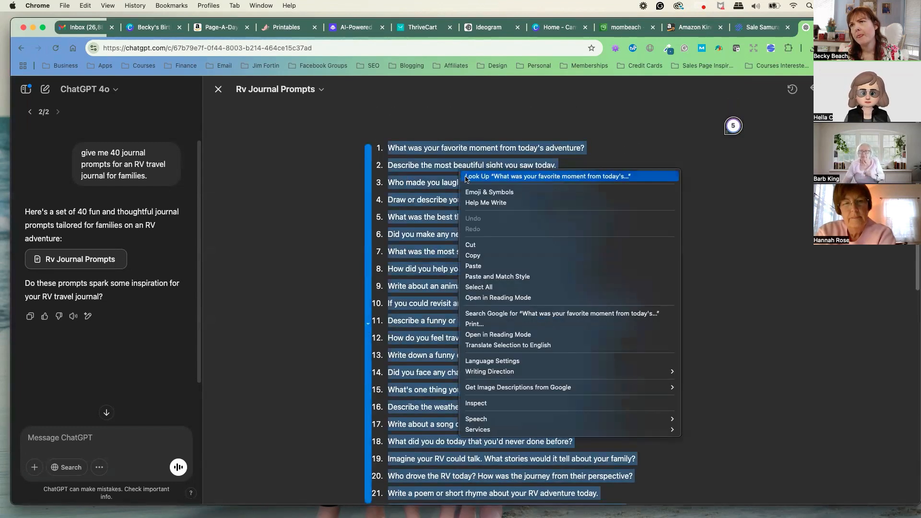
left_click(473, 256)
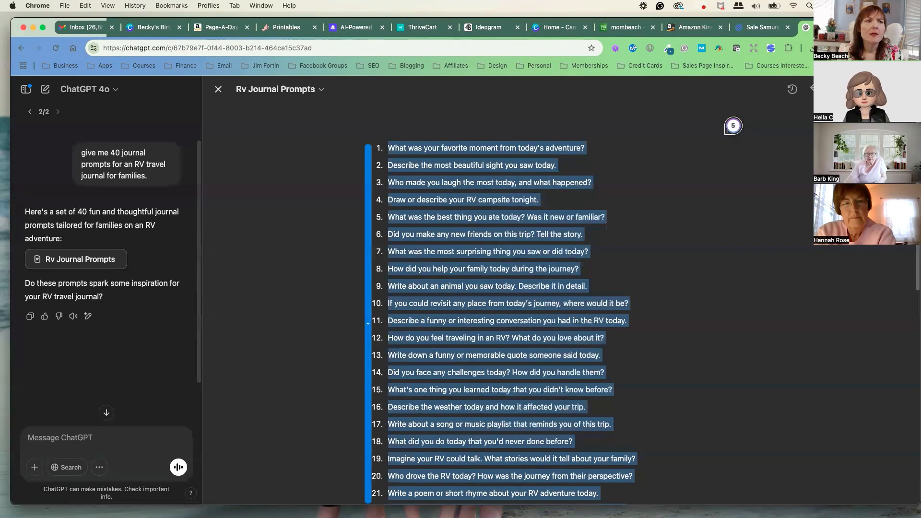
- Switch to Excel, create a new blank workbook, and paste the copied journal prompts starting at cell A1
left_click_drag(0, 47, 506, 53)
left_click(56, 6)
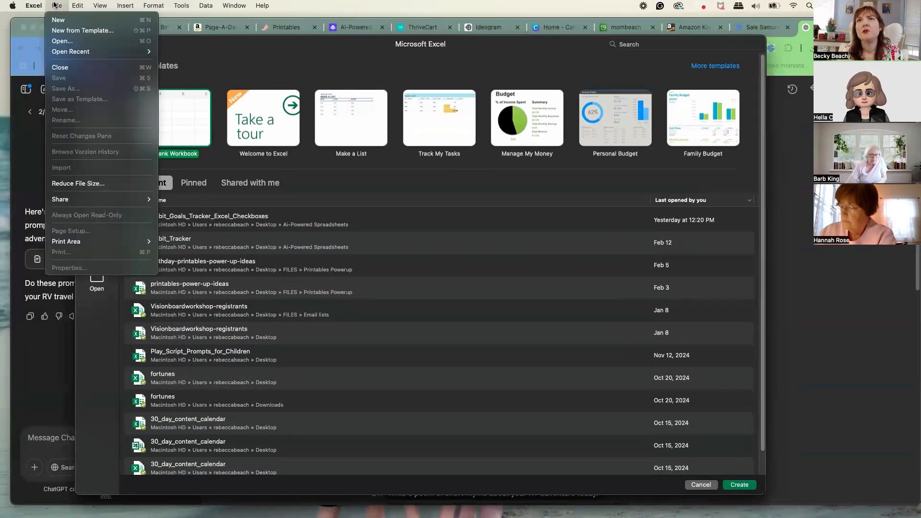
left_click(61, 22)
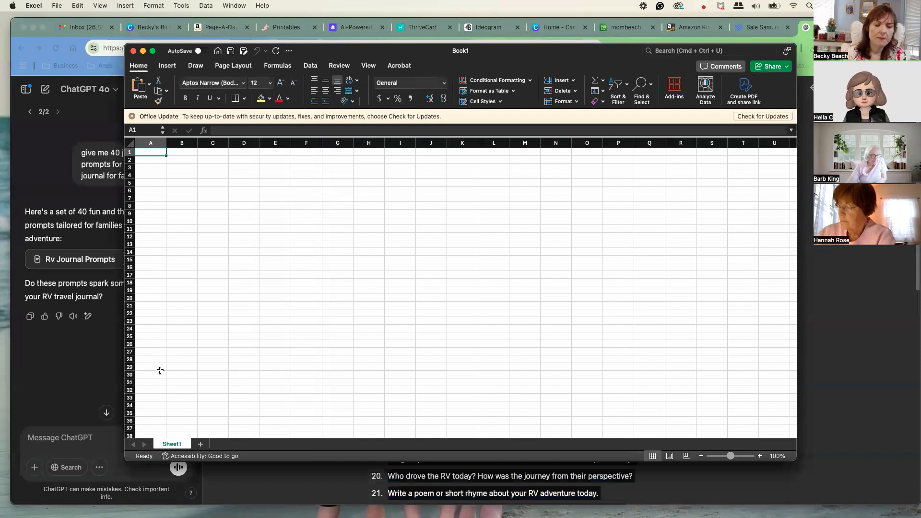
key("super+v")
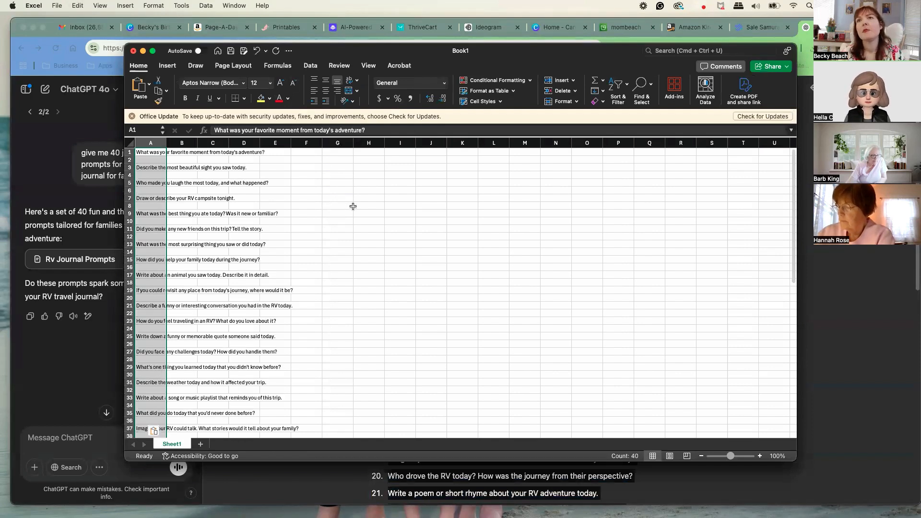
- Delete the blank rows separating the first four journal prompts in the worksheet
left_click(354, 206)
left_click(212, 161)
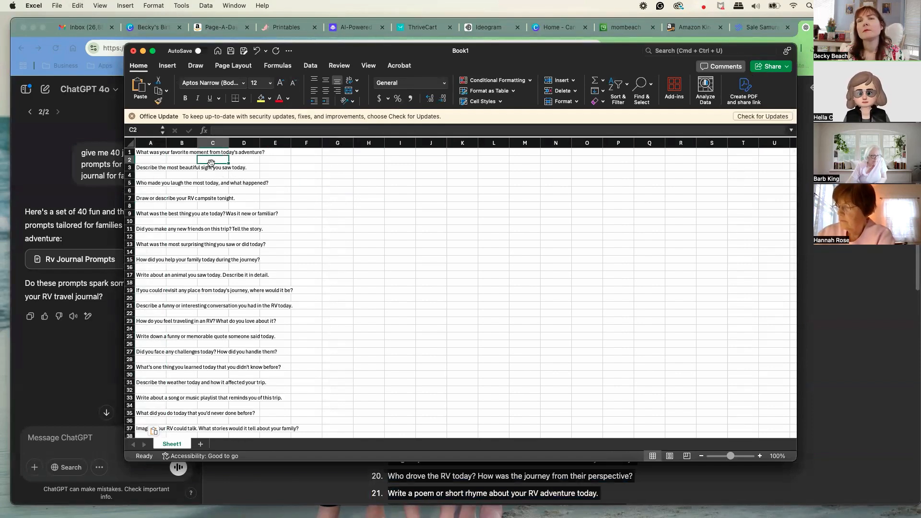
left_click(153, 162)
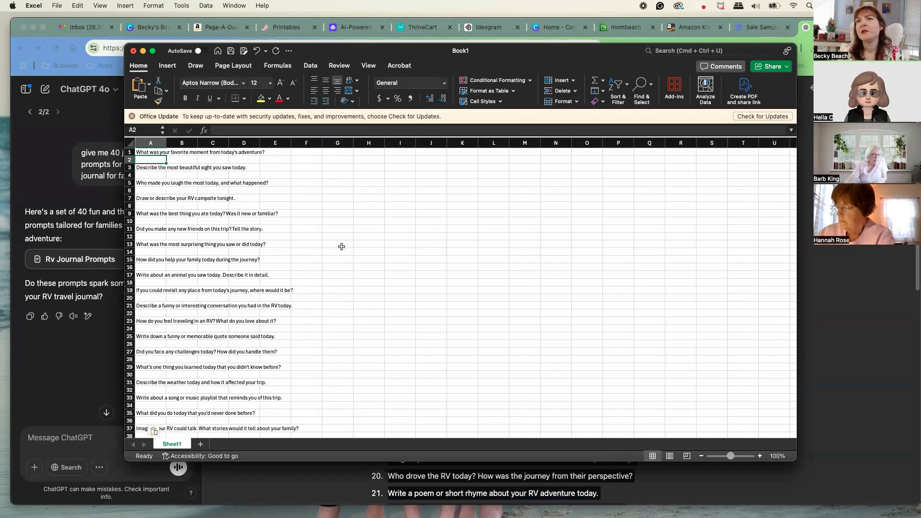
left_click(129, 160)
right_click(128, 160)
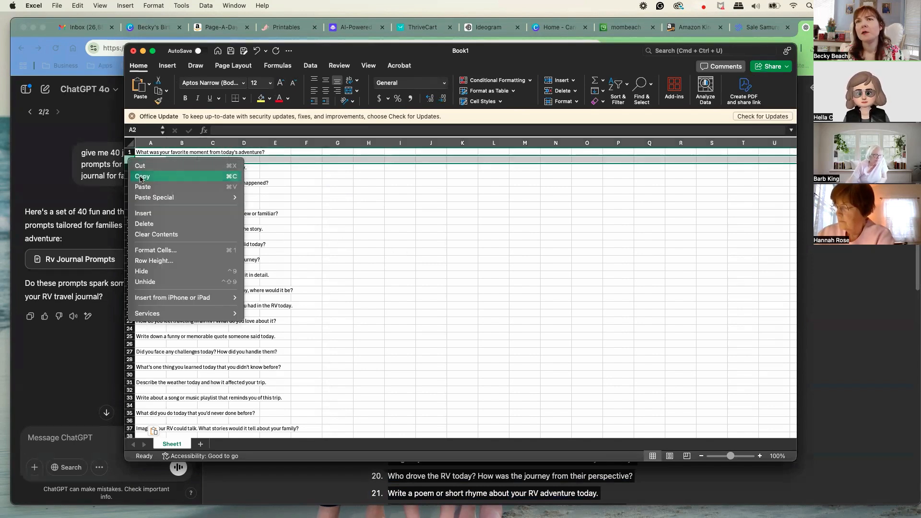
left_click(151, 222)
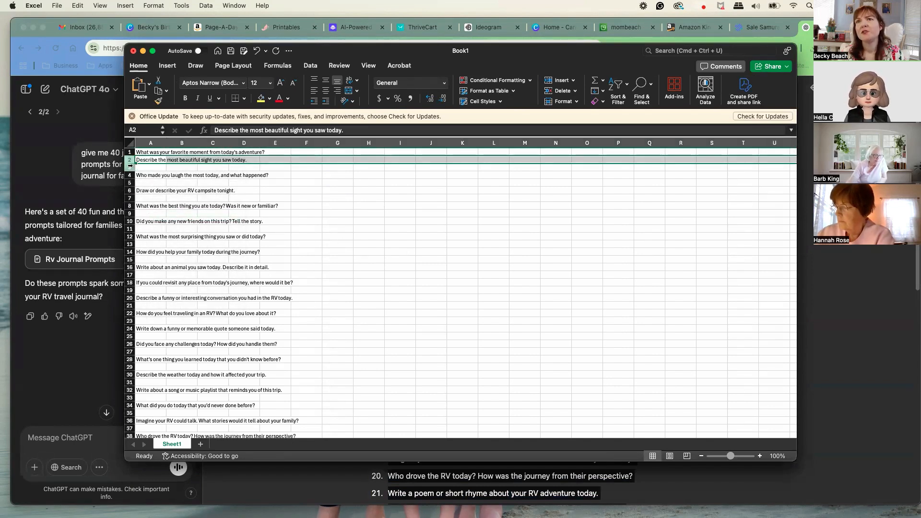
left_click(130, 167)
right_click(129, 167)
left_click(151, 222)
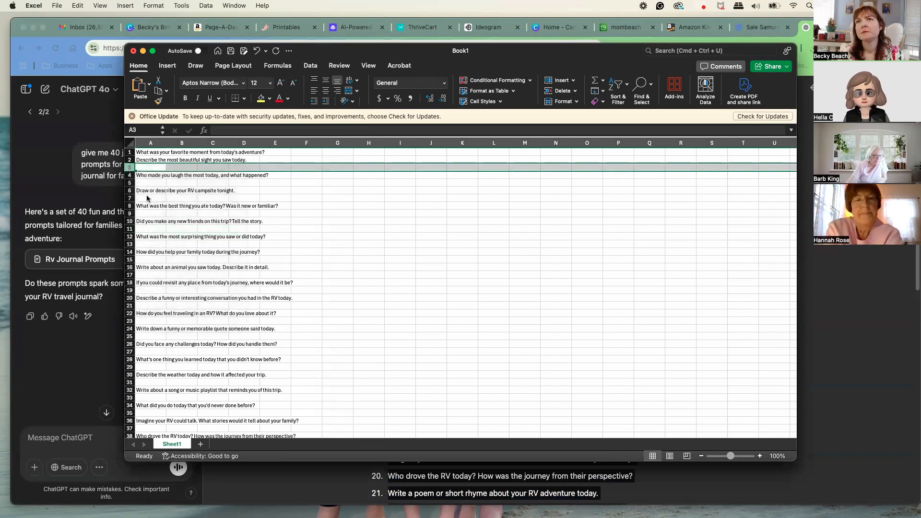
left_click(129, 175)
right_click(129, 174)
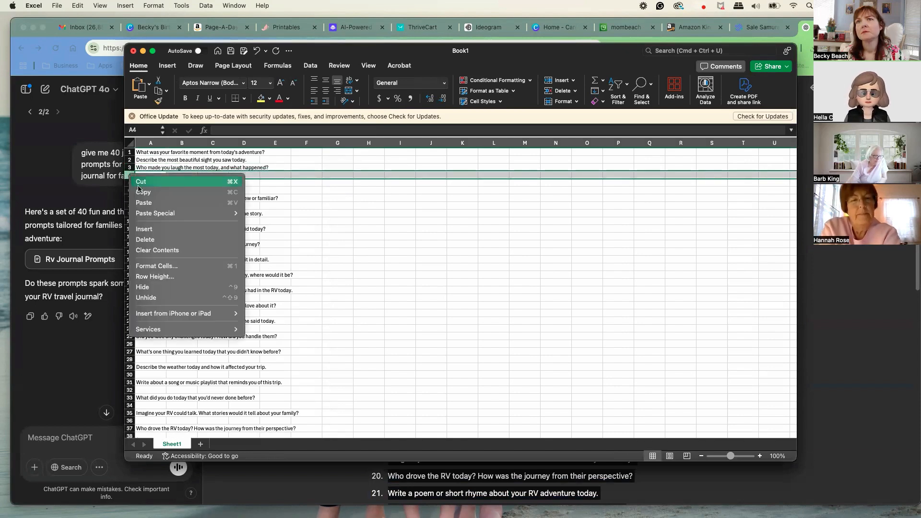
left_click(151, 240)
- Switch back to ChatGPT in Chrome, clear the list selection, and close the Rv Journal Prompts document view
key("super+Tab")
scroll(583, 420, "down", 10)
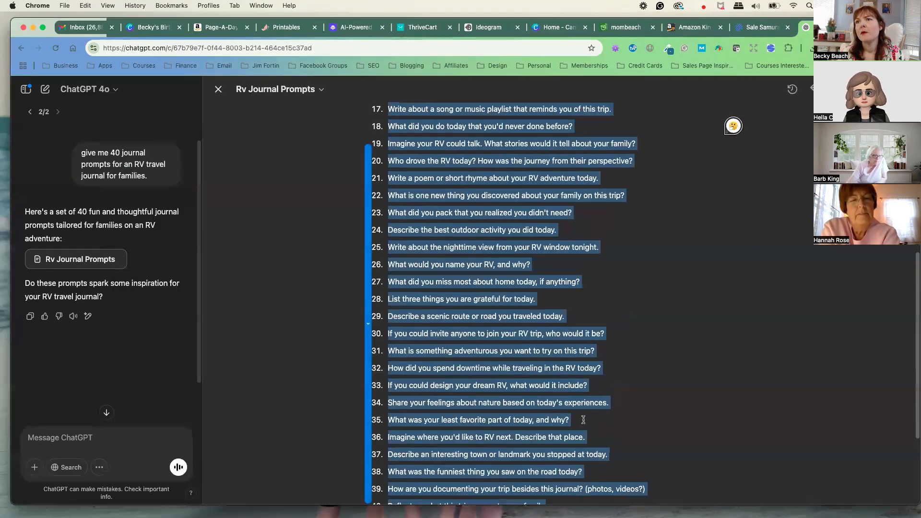
scroll(584, 419, "down", 5)
left_click(74, 434)
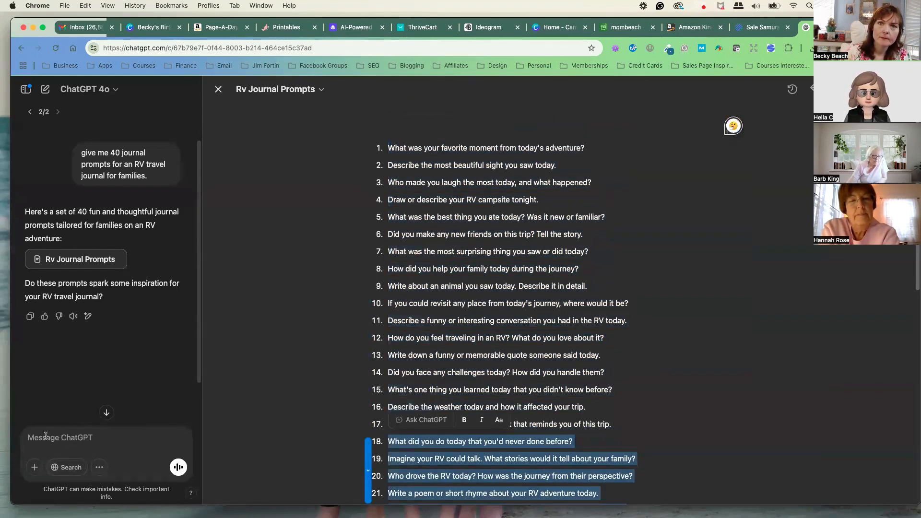
scroll(238, 281, "down", 3)
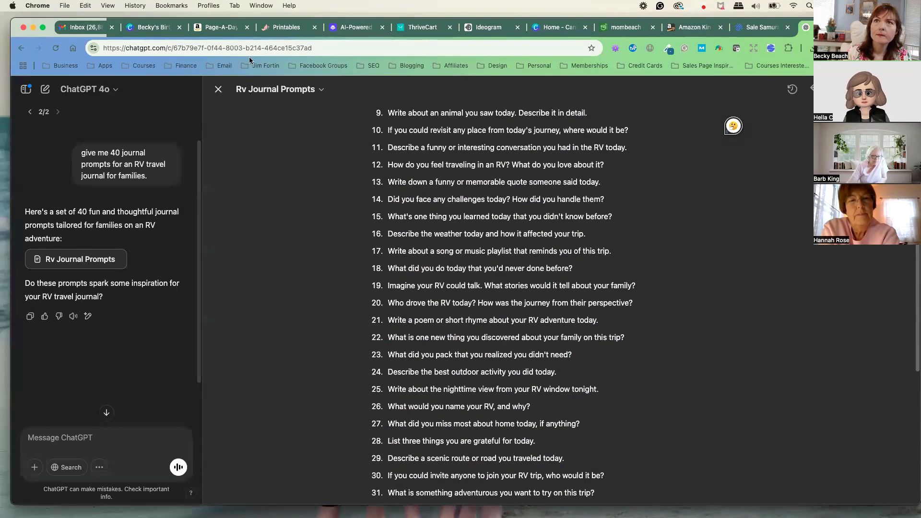
left_click(217, 90)
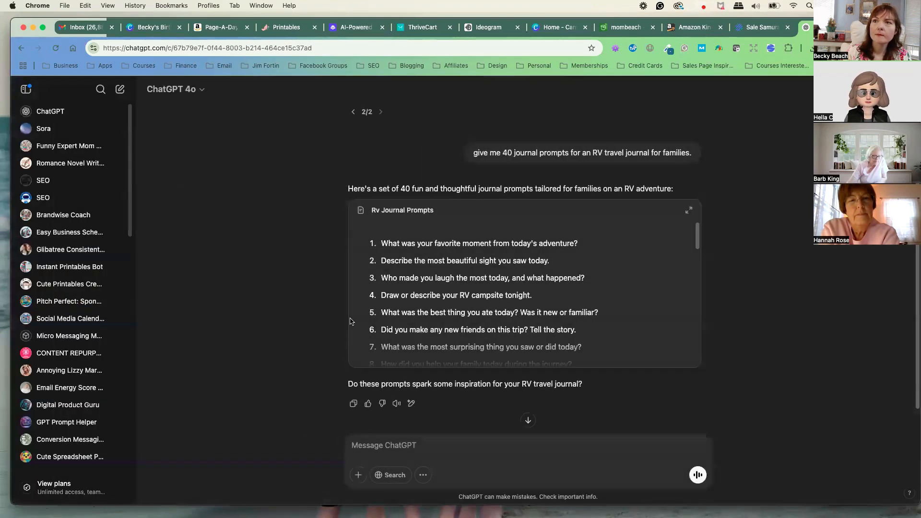
- Send "answer in the chat with no spaces between" in the same chat, followed by the message "stop"
type("a")
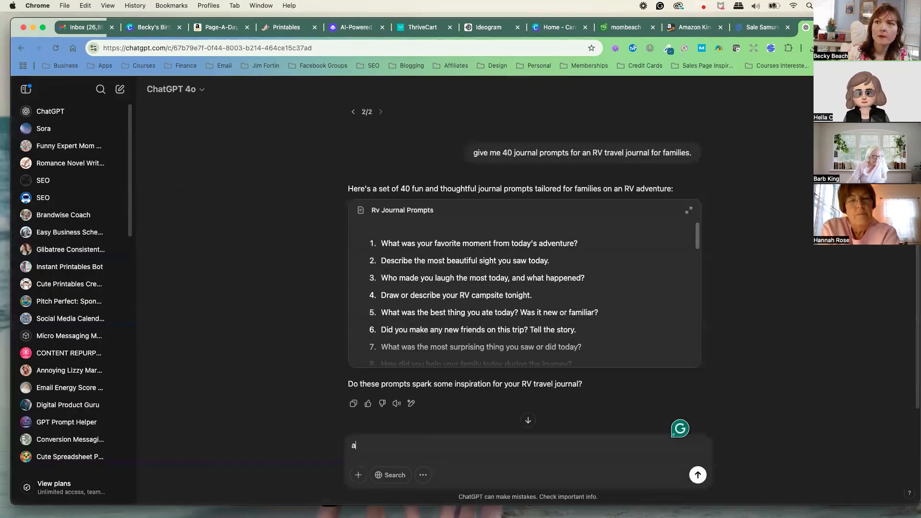
type("nswer in the chat ")
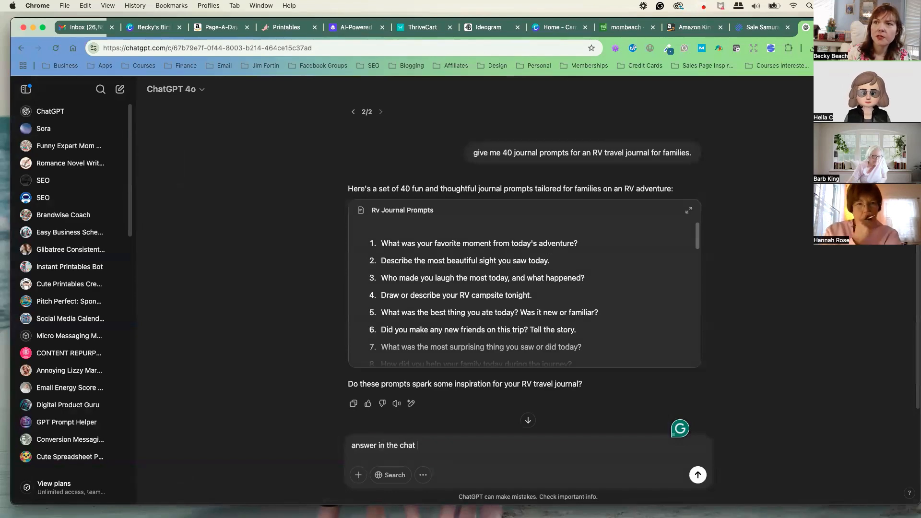
type("with no spaces between")
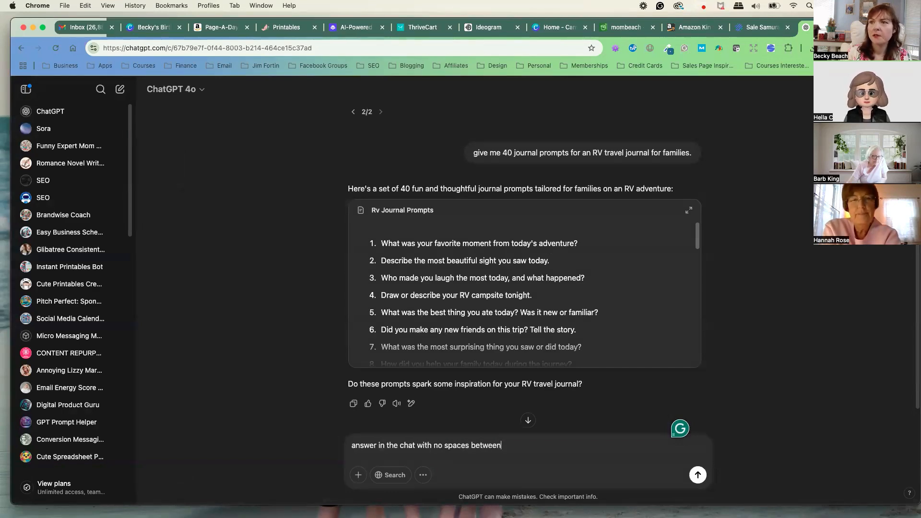
key("Return")
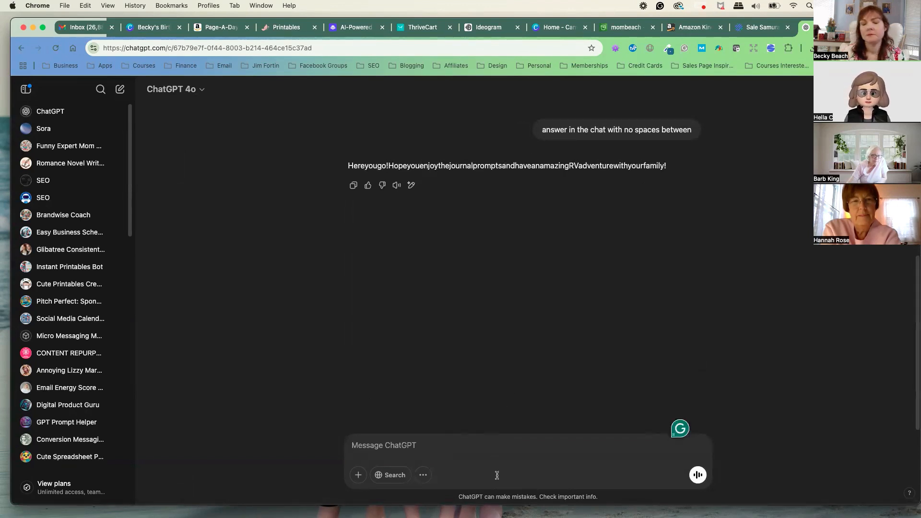
type("stop")
key("Return")
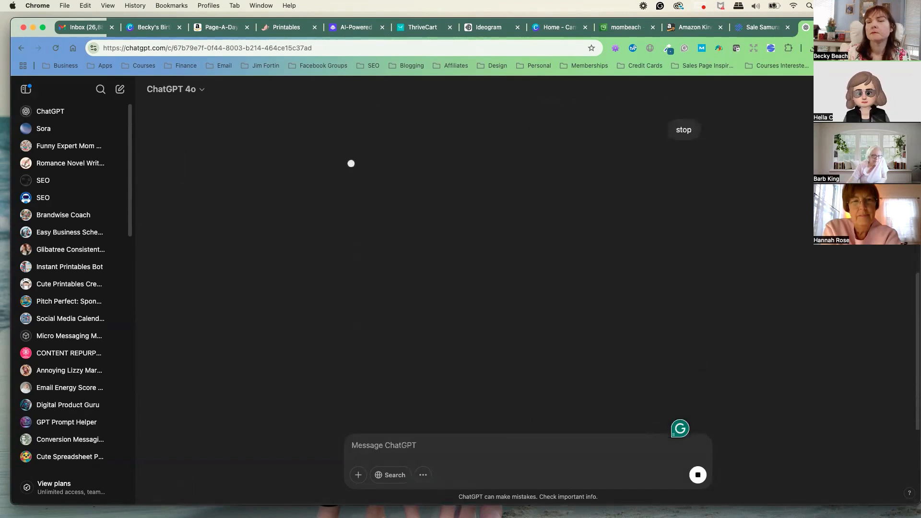
- Send the message "give the prompts again in the chat" in the same ChatGPT conversation
type("put no")
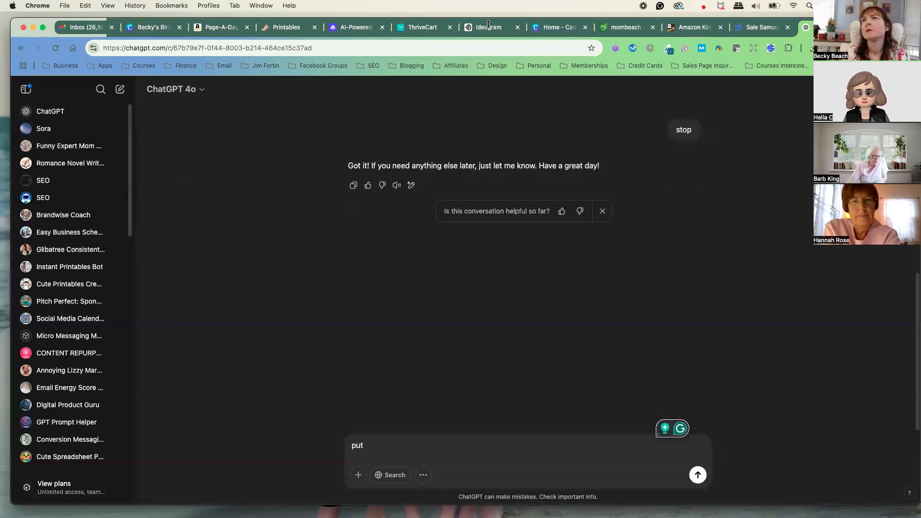
left_click_drag(341, 457, 318, 462)
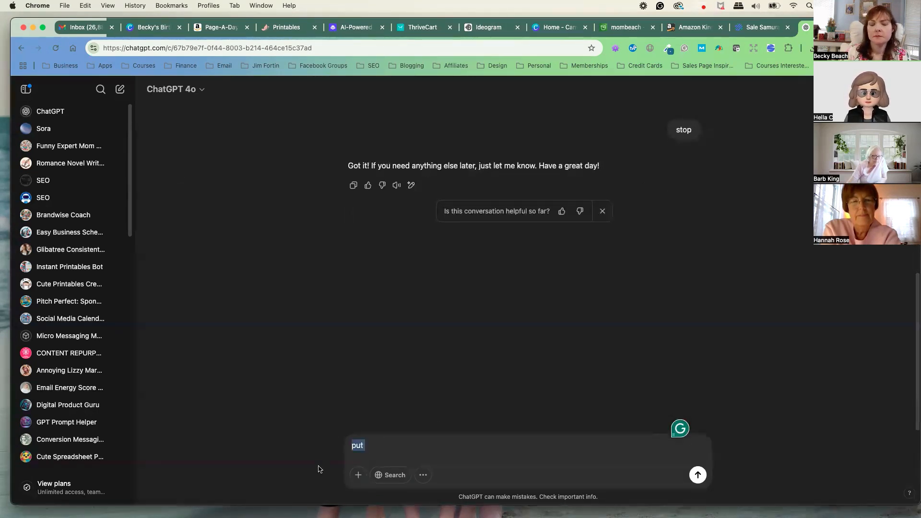
type("give no")
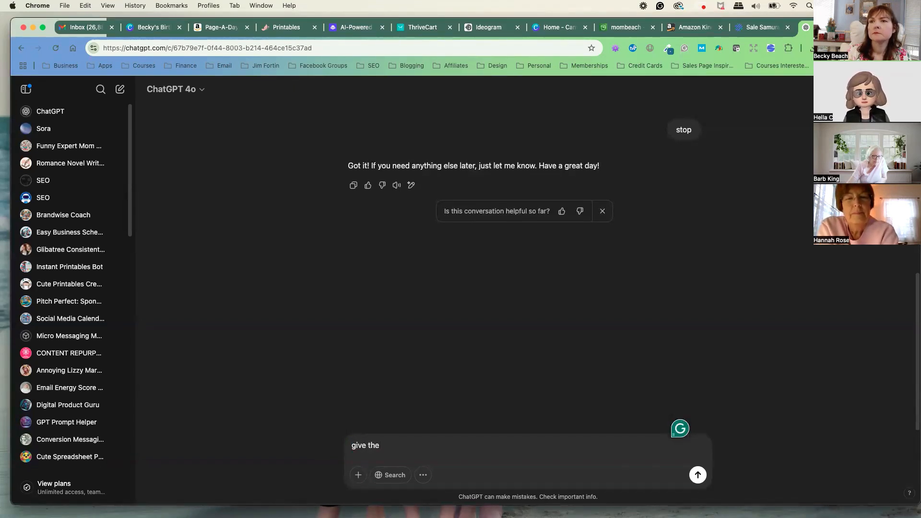
type("the prompts again ")
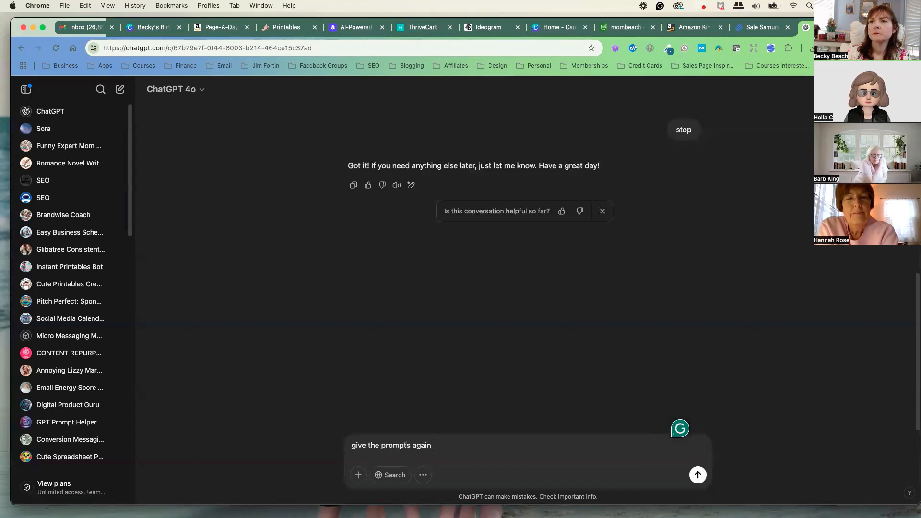
type("in the chat")
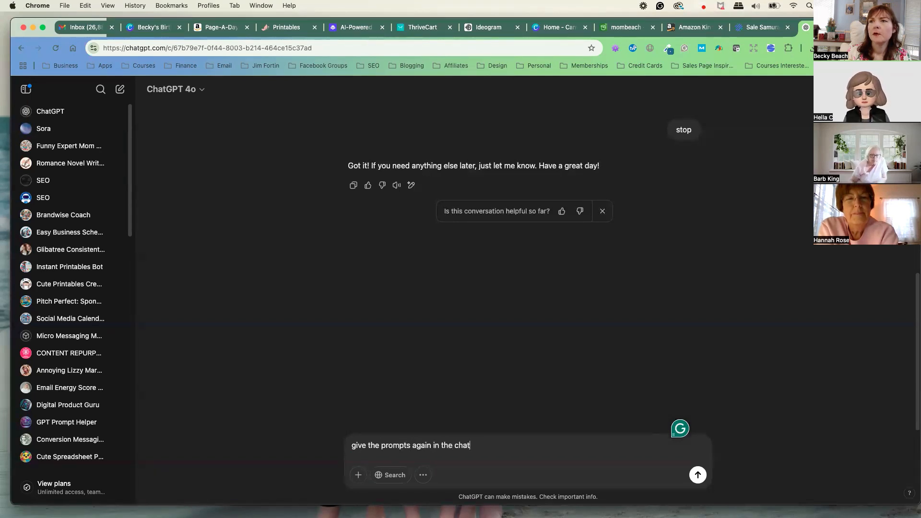
key("Return")
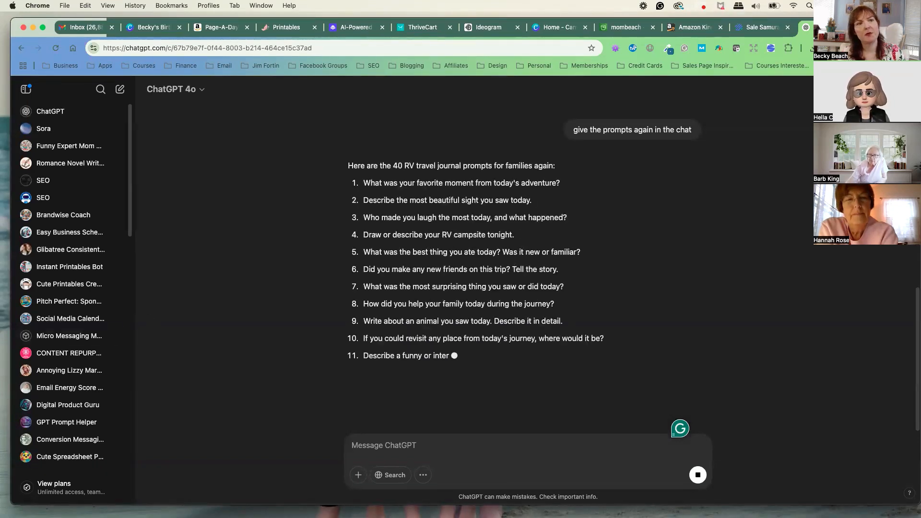
key("super+Tab")
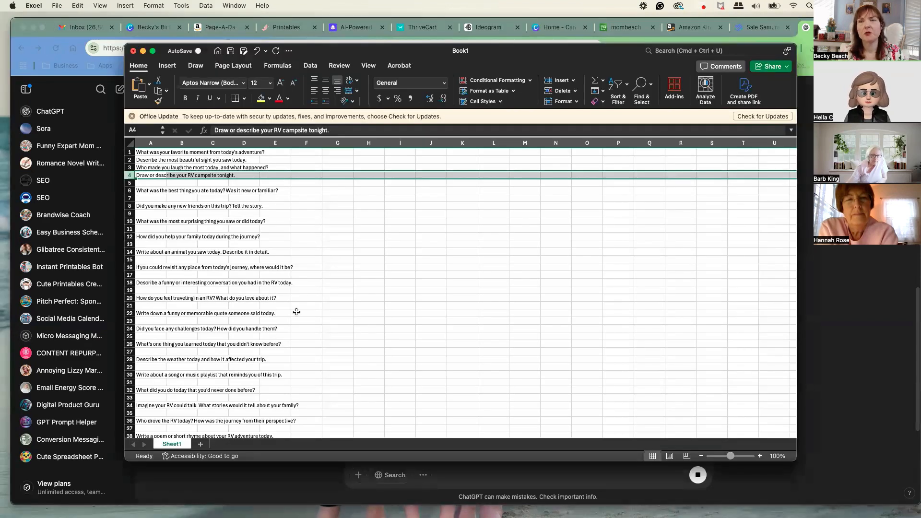
left_click(306, 199)
left_click(129, 183)
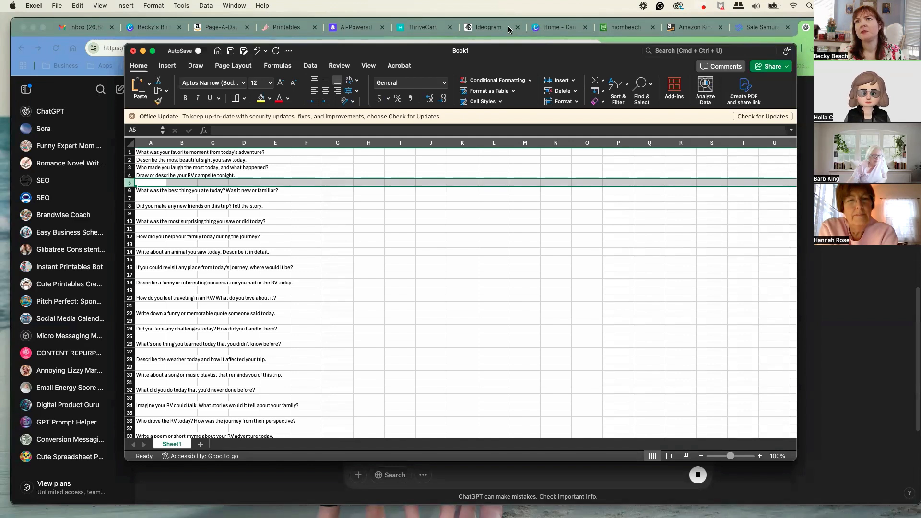
key("super+Tab")
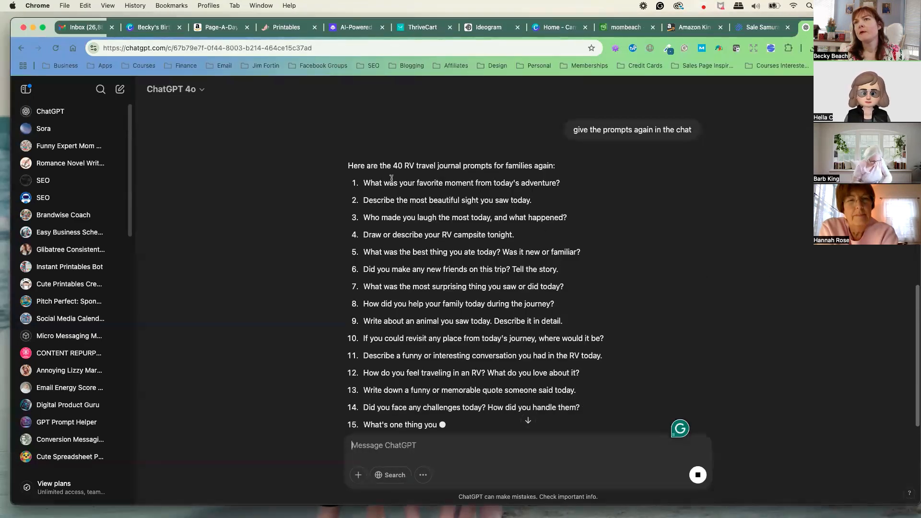
- Copy all 40 journal prompts from the new ChatGPT reply, from the favorite-moment question through the family reflection
left_click_drag(360, 183, 433, 232)
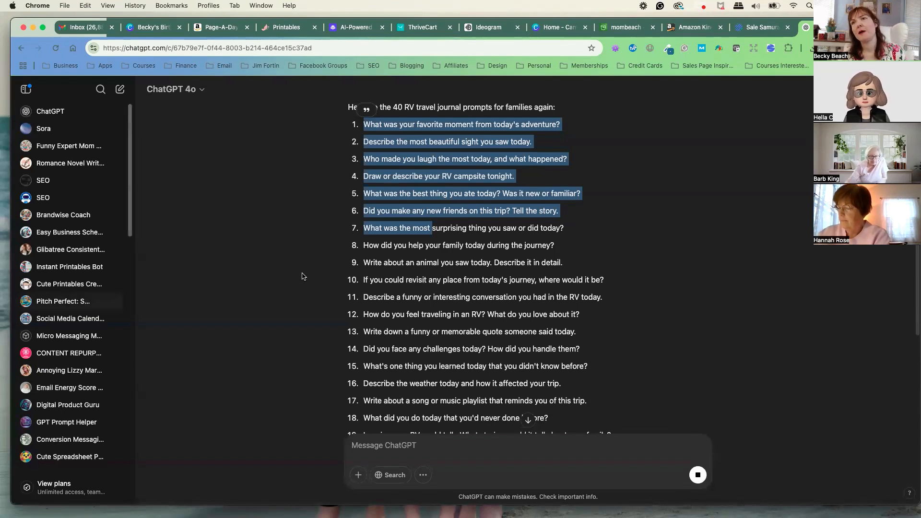
left_click(411, 274)
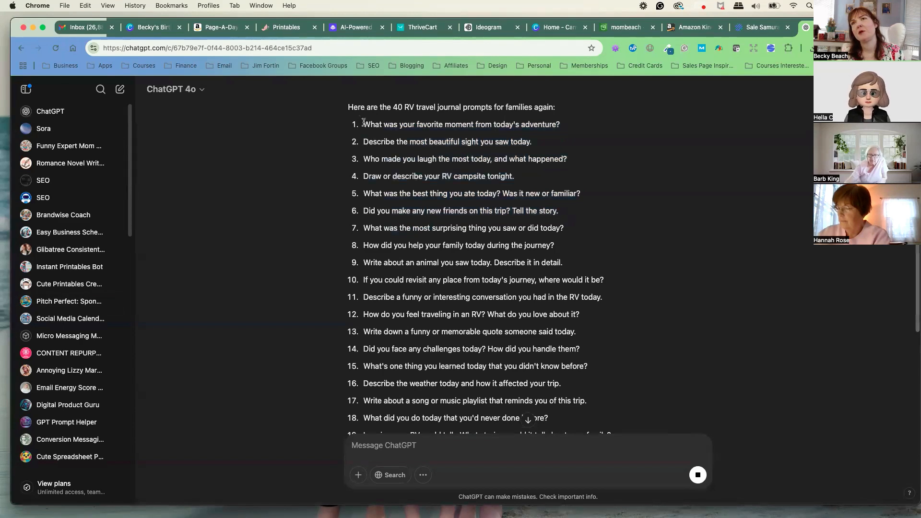
left_click_drag(363, 122, 550, 367)
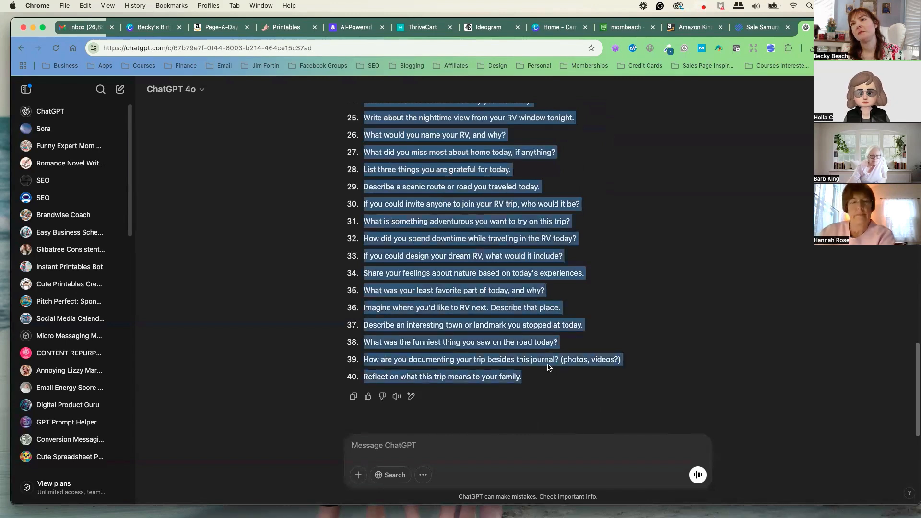
right_click(455, 242)
left_click(481, 267)
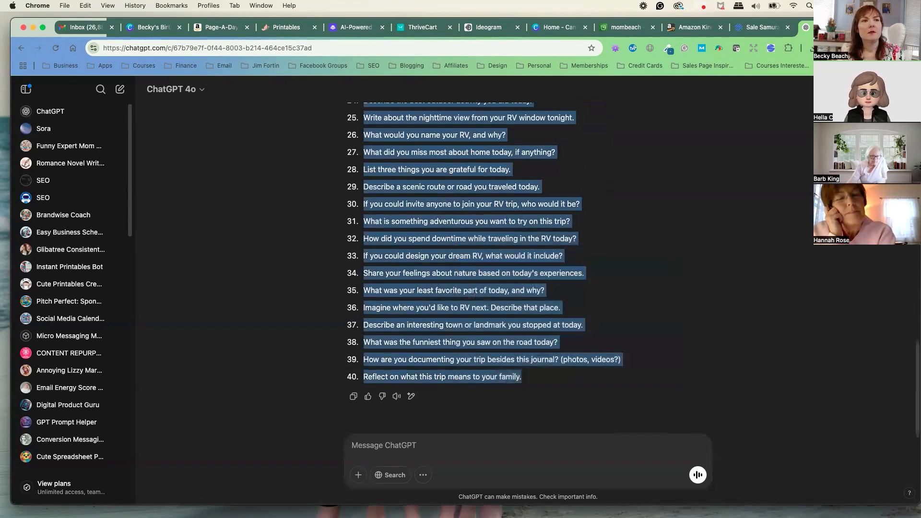
- Switch to Excel and clear the old, spaced-out prompts from the worksheet, covering A1 through row 78
key("super+Tab")
left_click(301, 168)
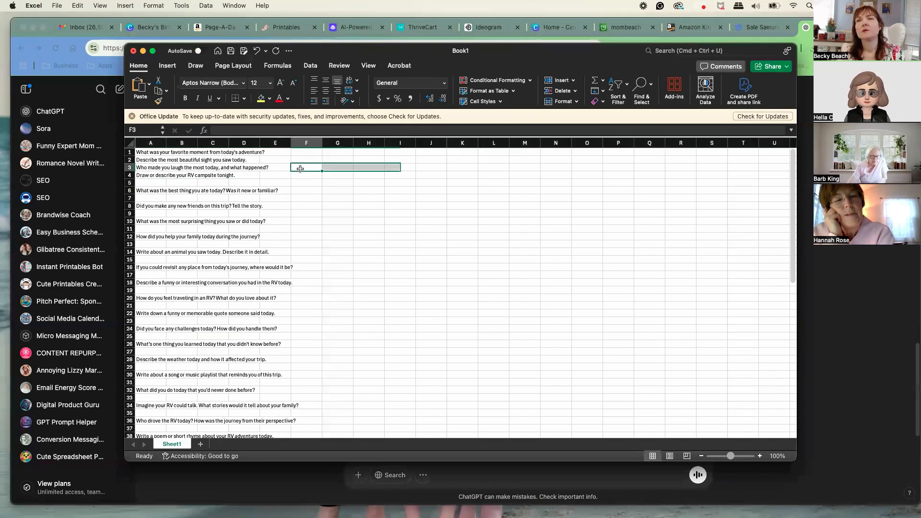
left_click(129, 153)
scroll(223, 296, "down", 15)
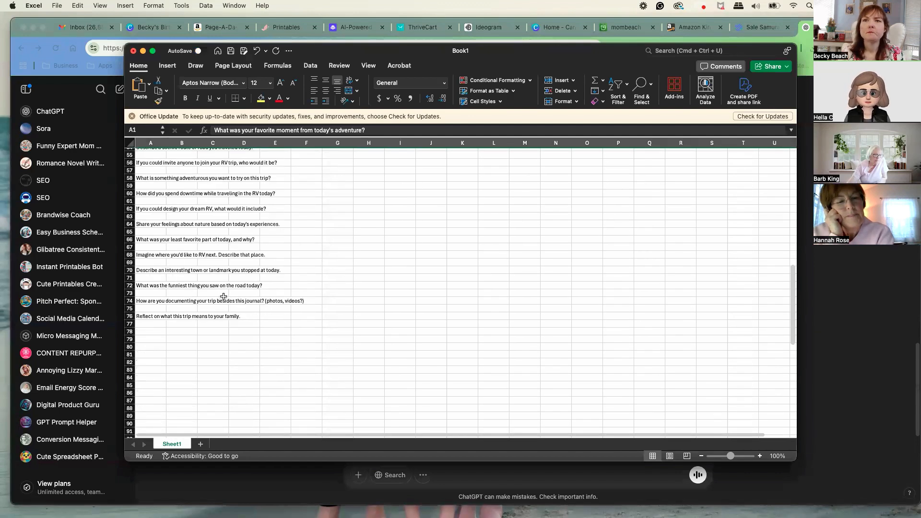
scroll(224, 296, "down", 2)
left_click(271, 294, "shift")
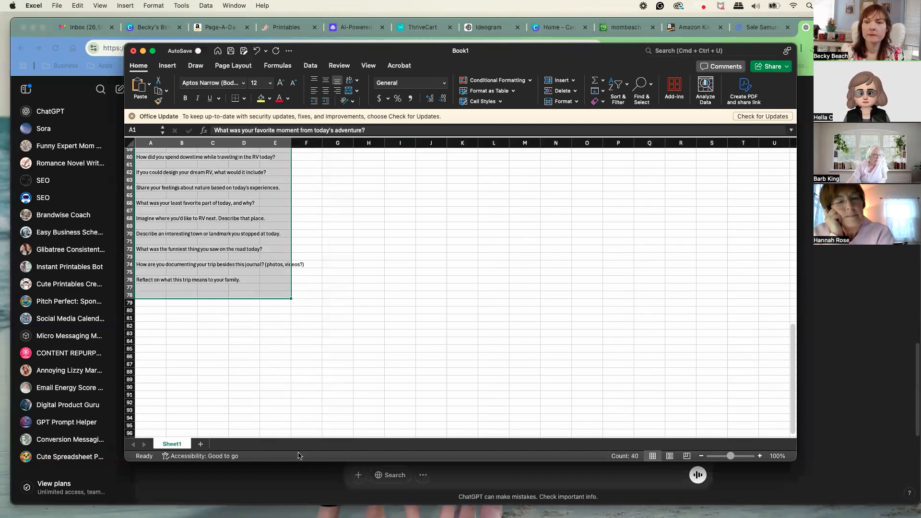
key("Delete")
scroll(382, 409, "up", 20)
- Paste the copied journal prompts into the emptied worksheet starting at cell A1
left_click(253, 240)
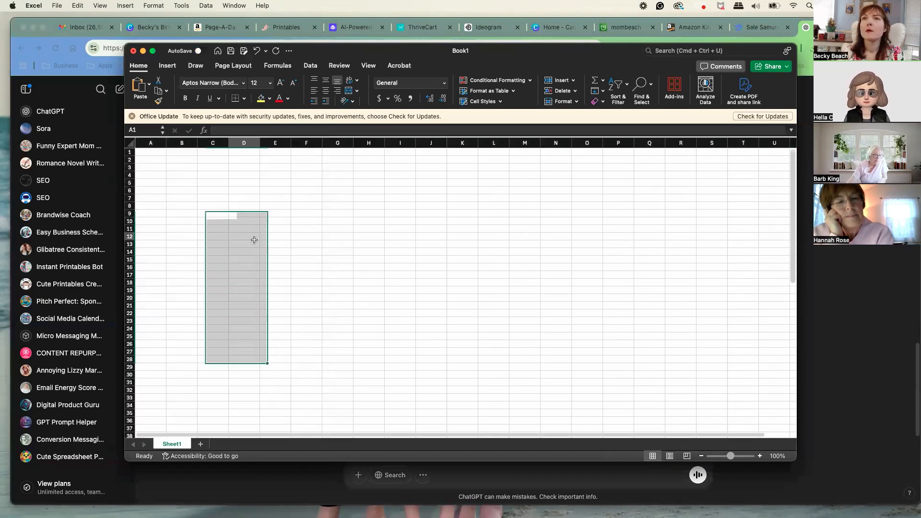
left_click(151, 155)
key("super+v")
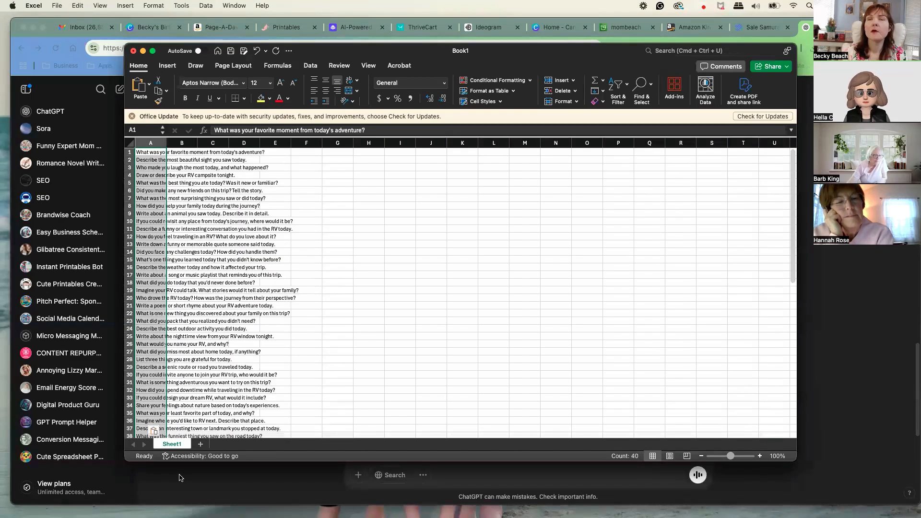
left_click(364, 264)
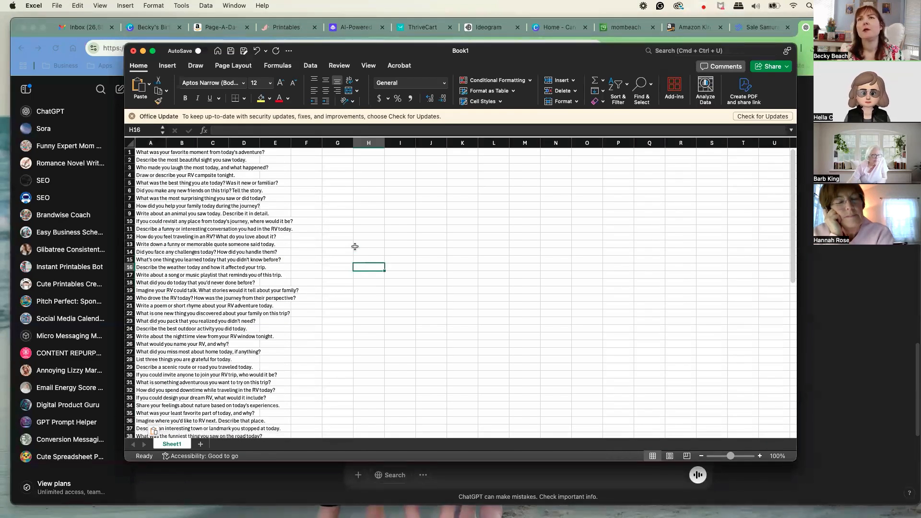
left_click(139, 151)
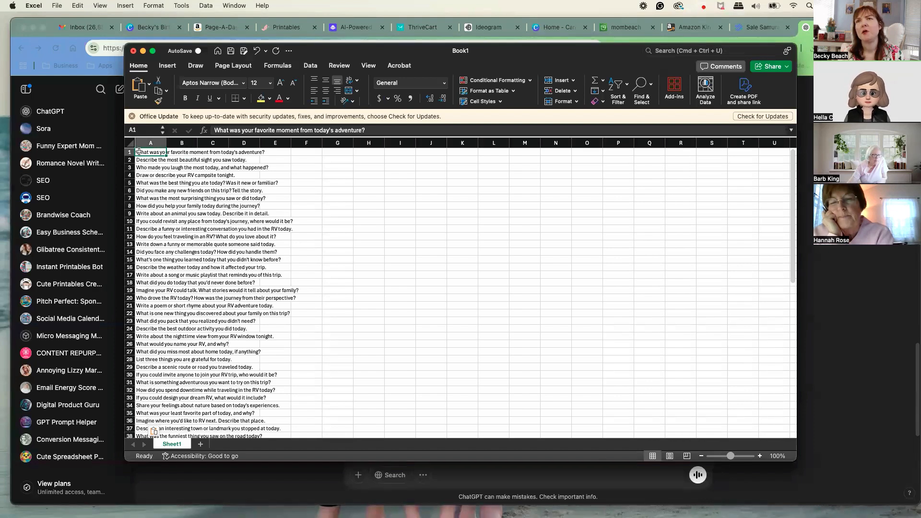
- Save the workbook to the Desktop as travel-journal-prompts in CSV UTF-8 (Comma delimited) format
left_click(56, 5)
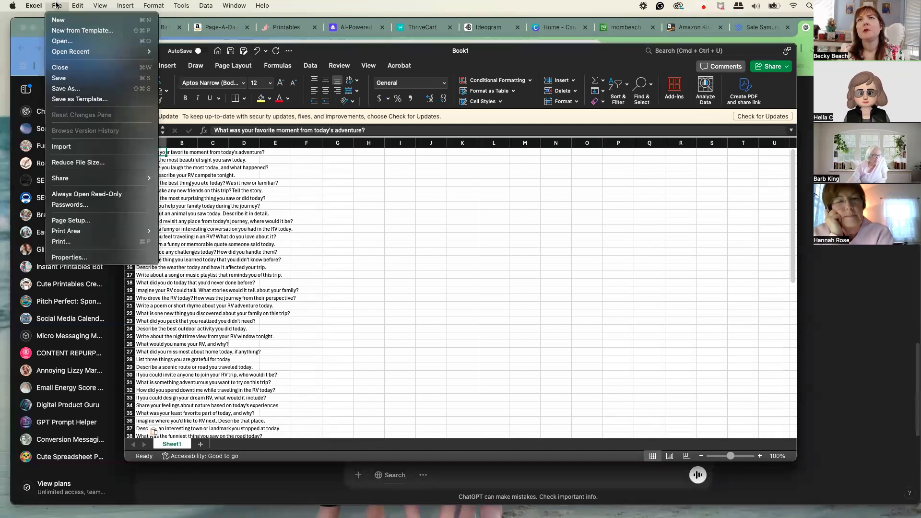
left_click(77, 89)
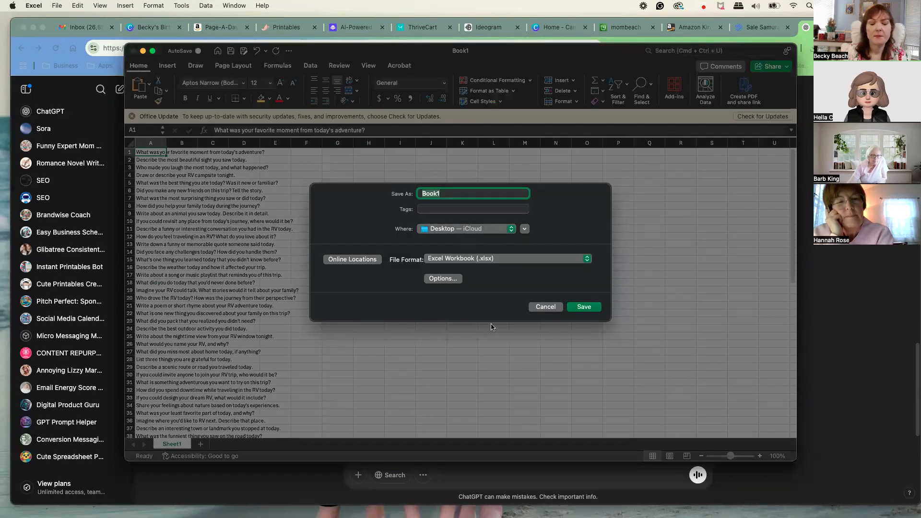
type("travel-")
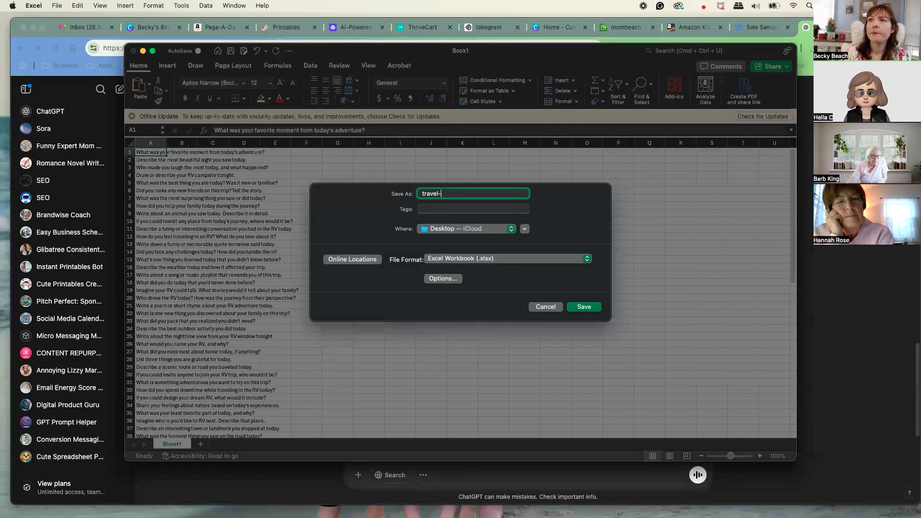
type("journal-prompts")
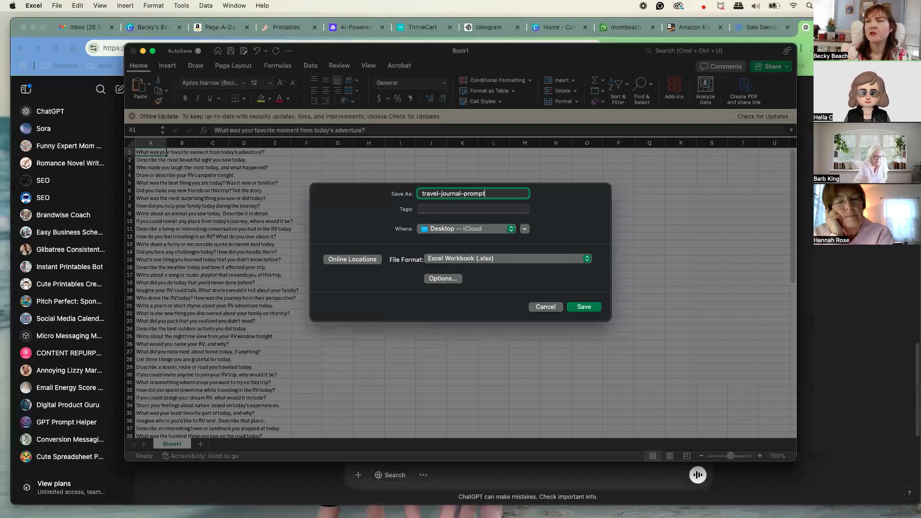
left_click(474, 258)
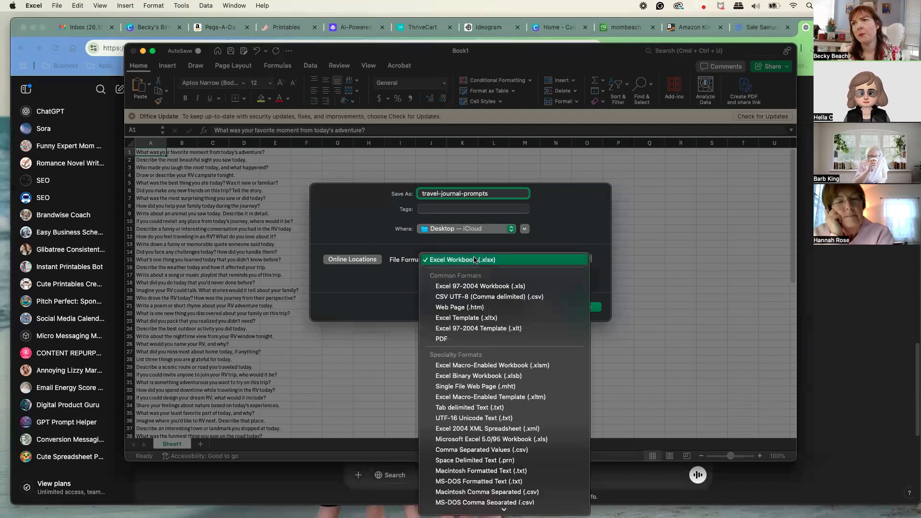
left_click(475, 297)
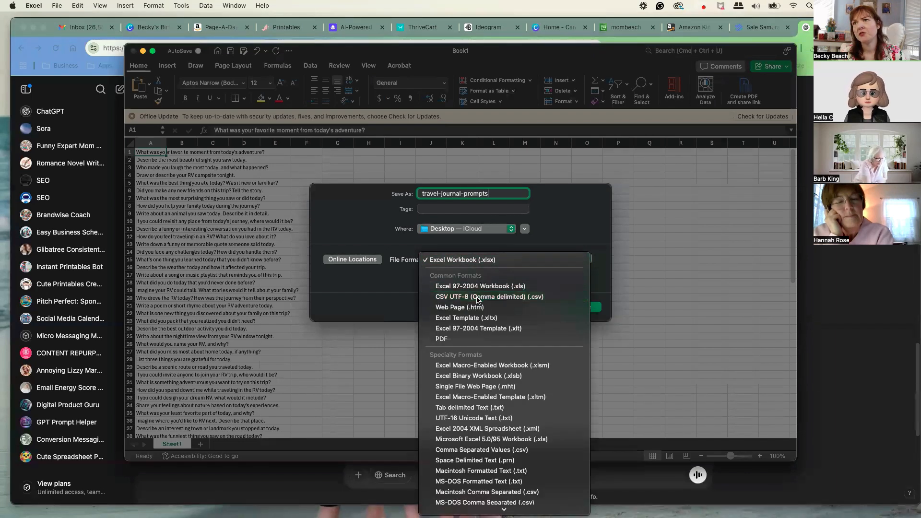
left_click(584, 307)
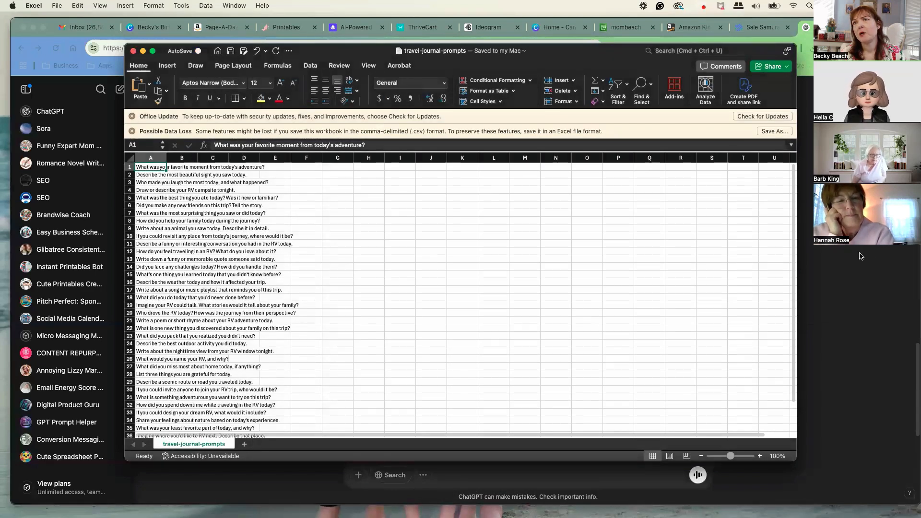
- Switch to Canva in Chrome and create a blank Flyer (Portrait 8.5 × 11 in) design
key("super+Tab")
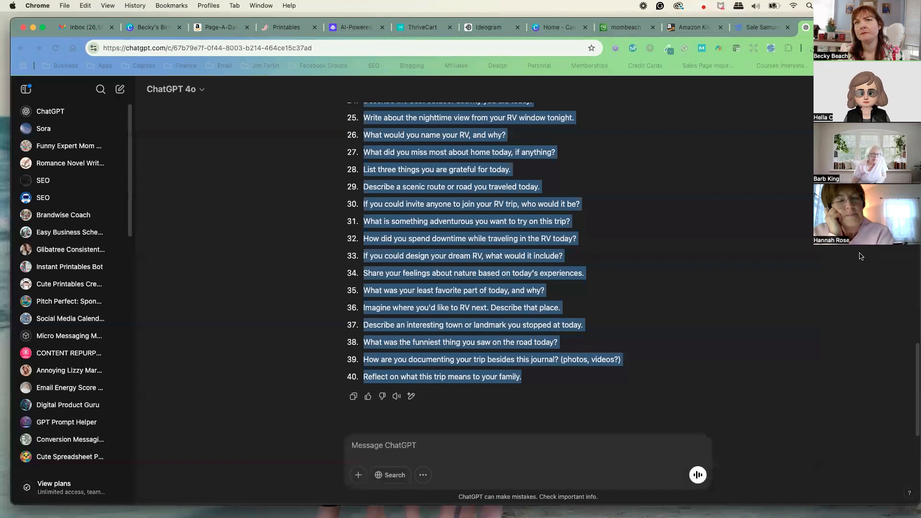
left_click(700, 233)
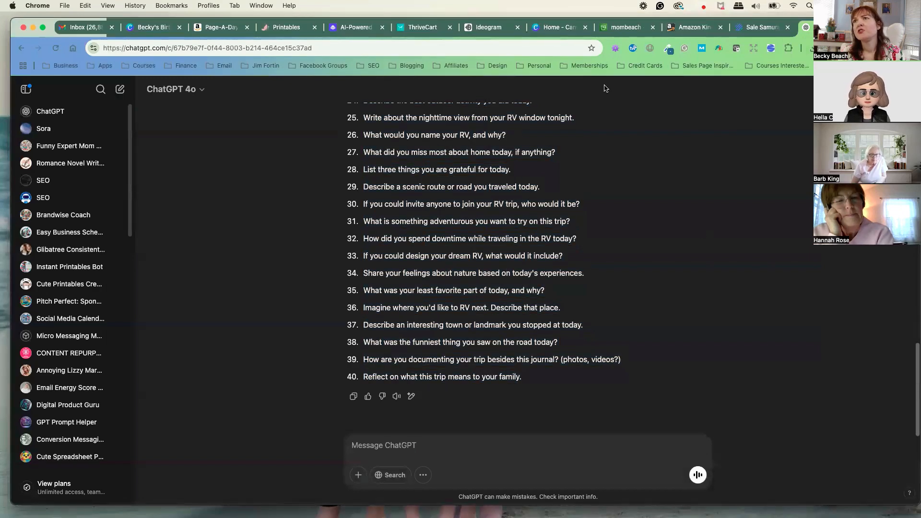
left_click(547, 29)
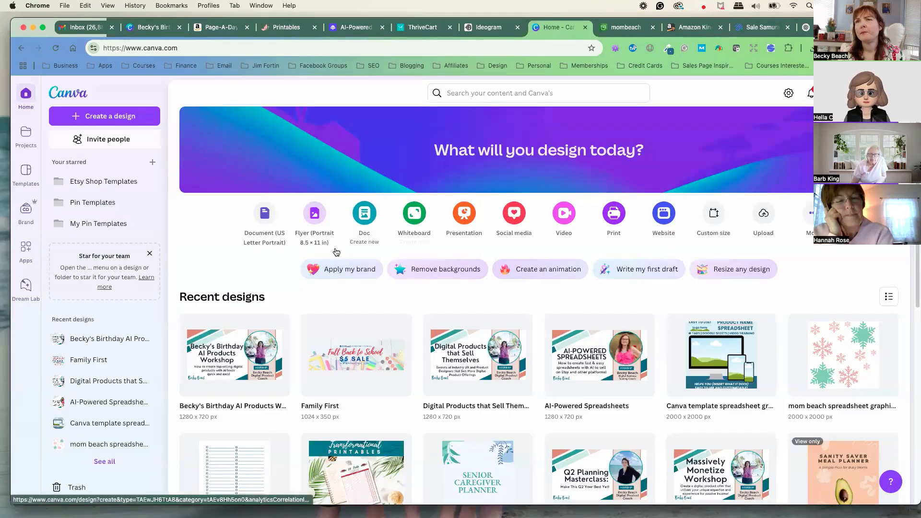
left_click(314, 215)
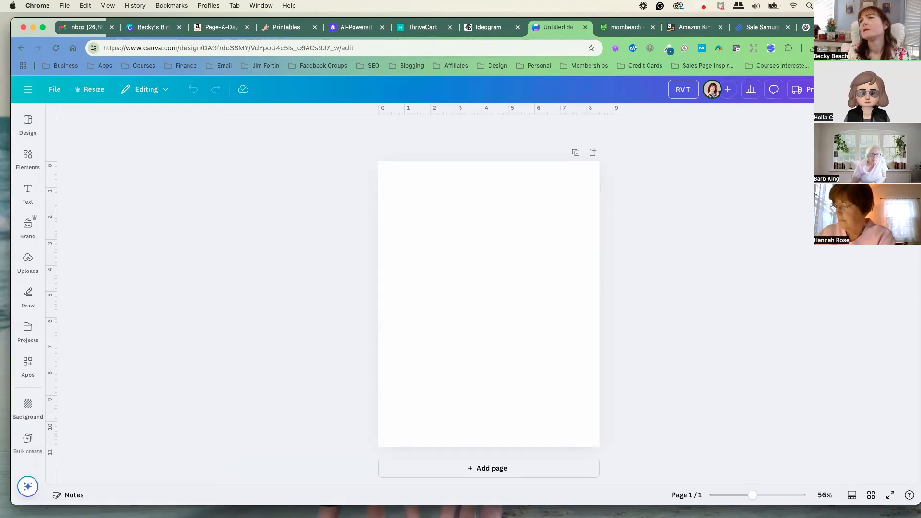
- Title the new Canva design "RV Travel Journal Printable"
type("ravel Journal P")
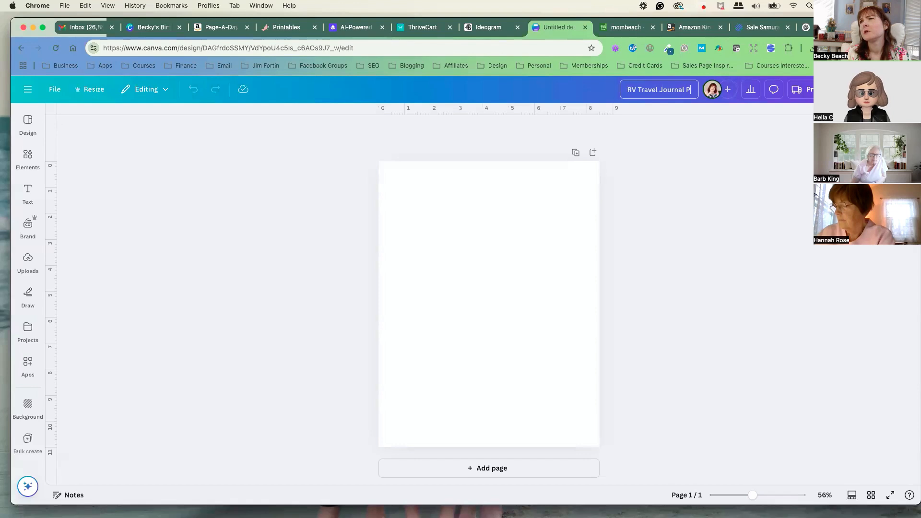
type("rintable")
key("Return")
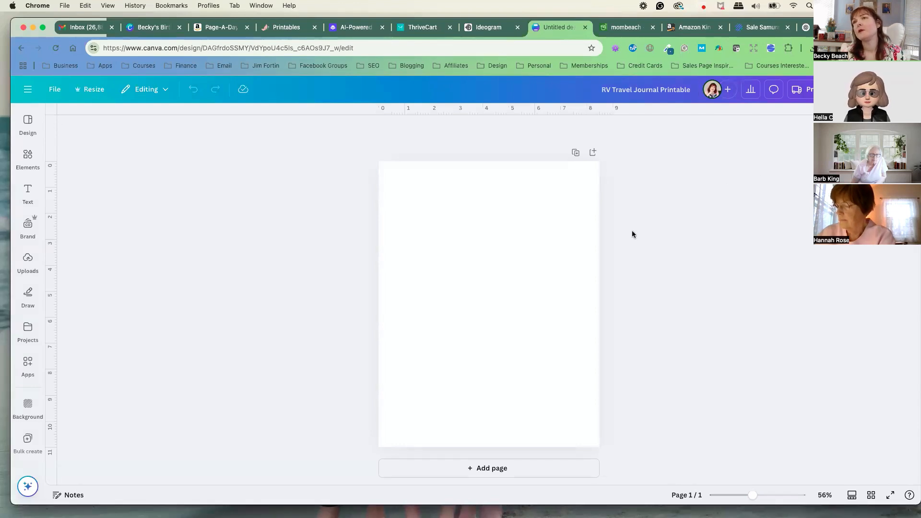
left_click(511, 252)
left_click(310, 251)
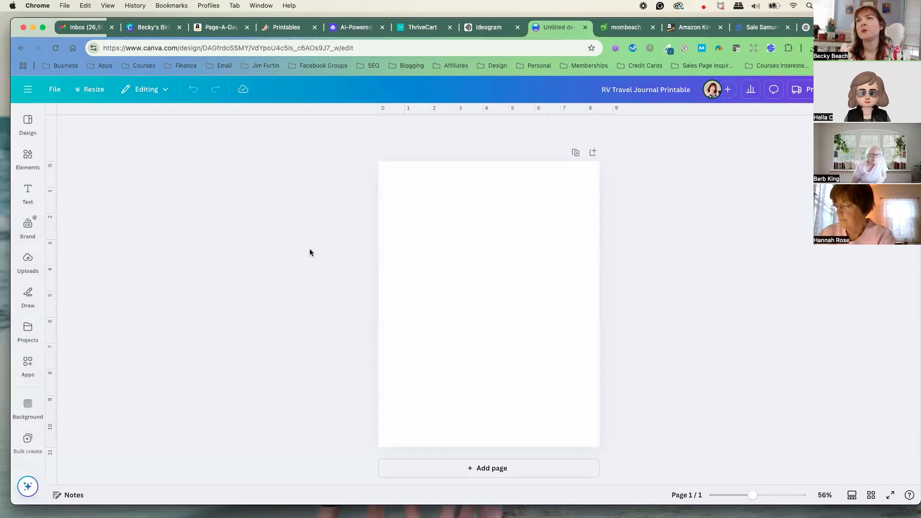
- Add a subheading text box to the blank page and place it near the page's upper-left corner
left_click(439, 238)
left_click(20, 221)
left_click(28, 192)
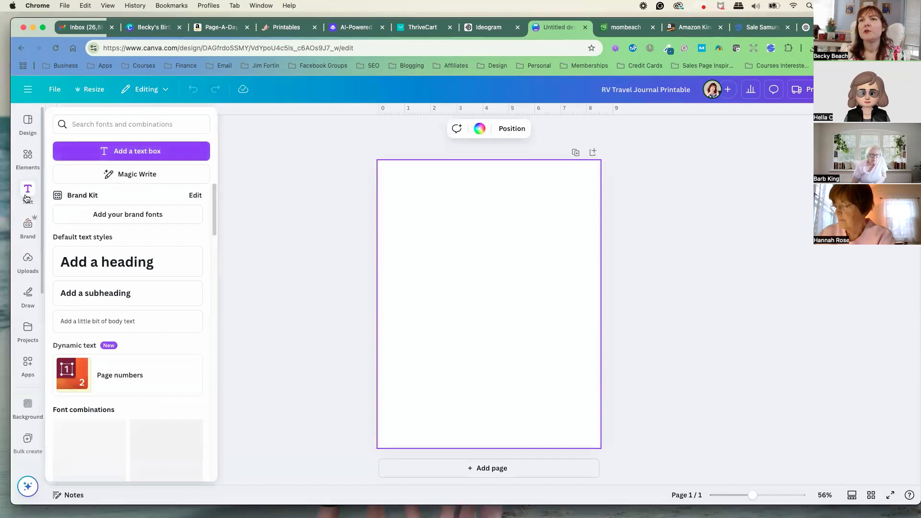
left_click(107, 295)
left_click(219, 298)
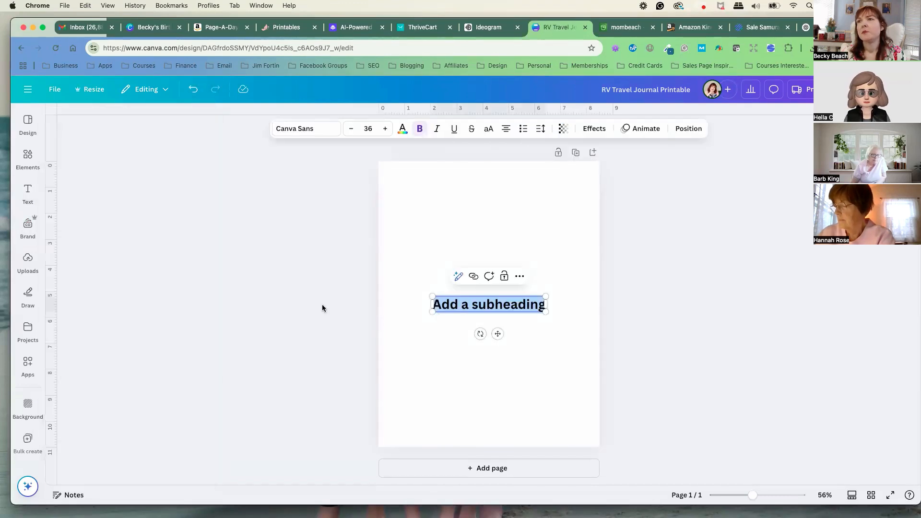
left_click_drag(443, 303, 414, 191)
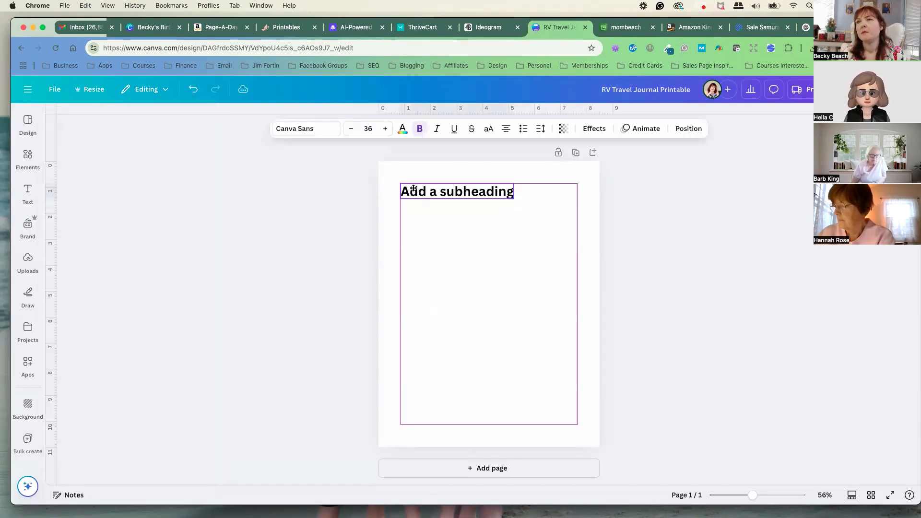
left_click(321, 199)
- Add custom guides to the page with 0 columns, 0 rows and 0.5 in margins on all sides
left_click(56, 89)
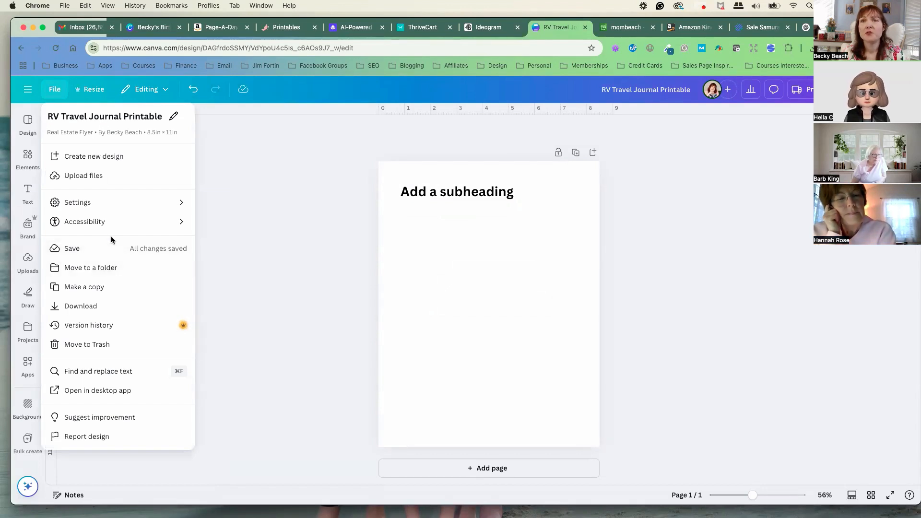
mouse_move(103, 203)
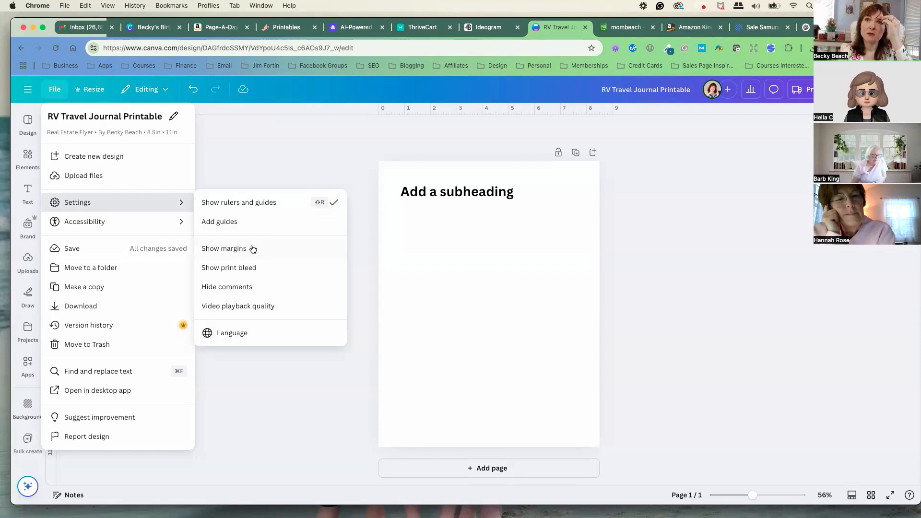
left_click(239, 221)
left_click(178, 158)
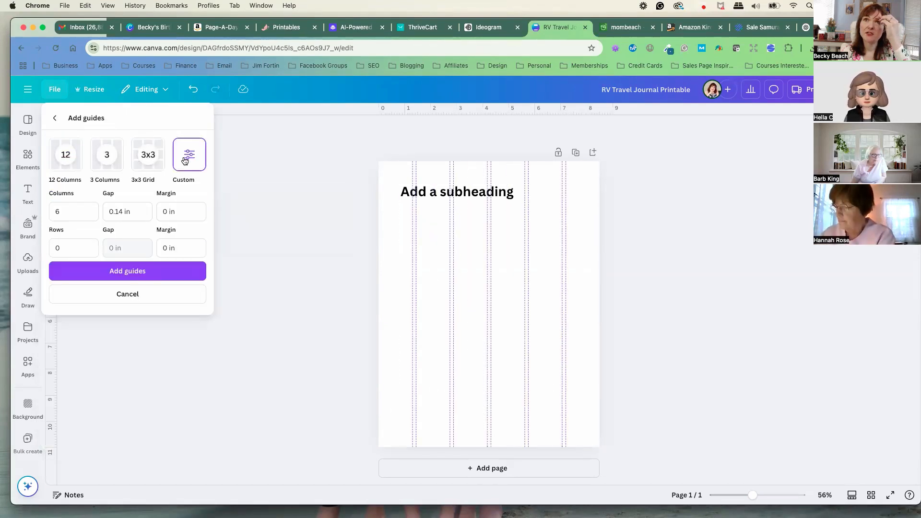
left_click(68, 211)
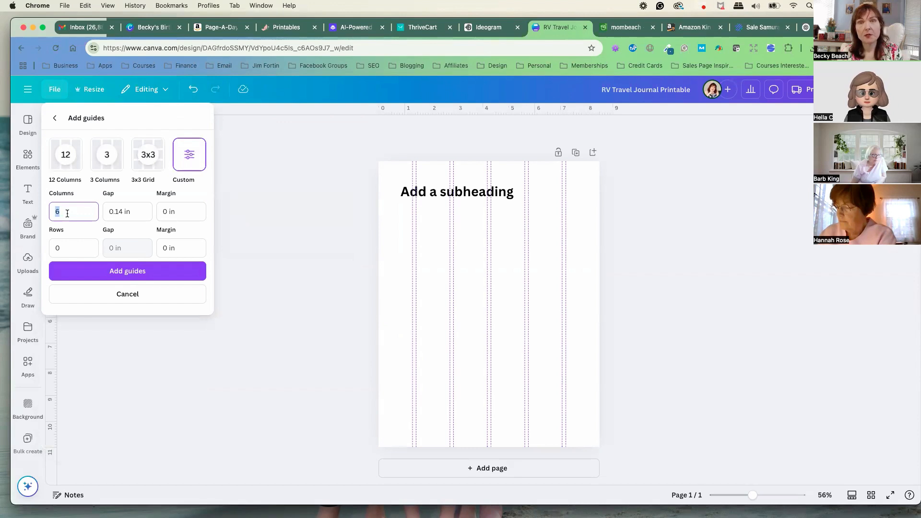
type("0")
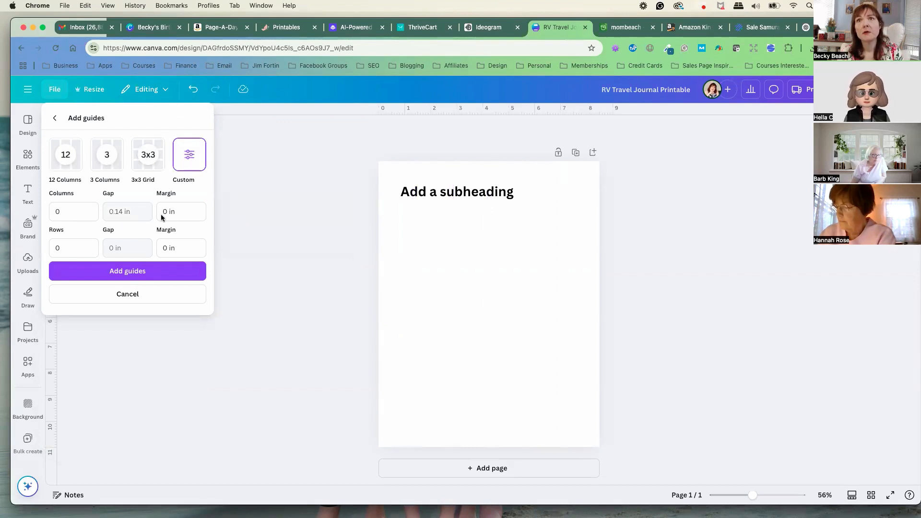
left_click(186, 212)
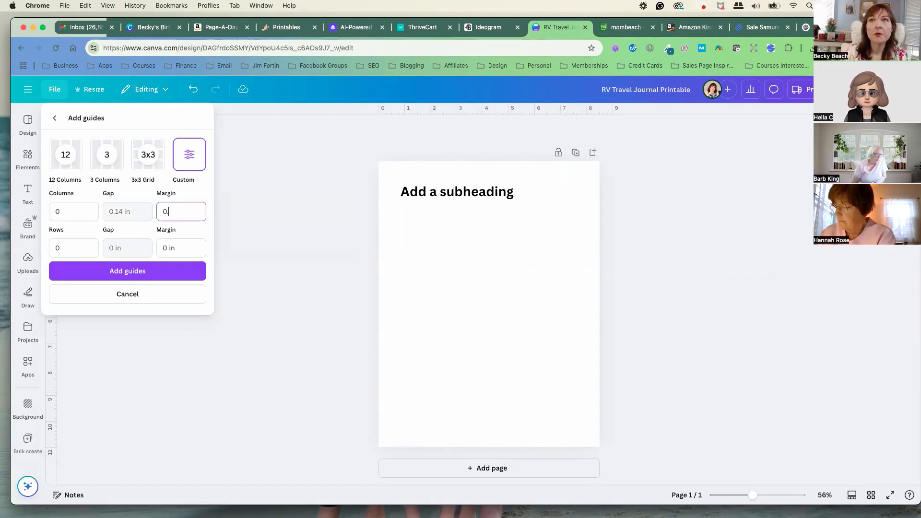
left_click(177, 247)
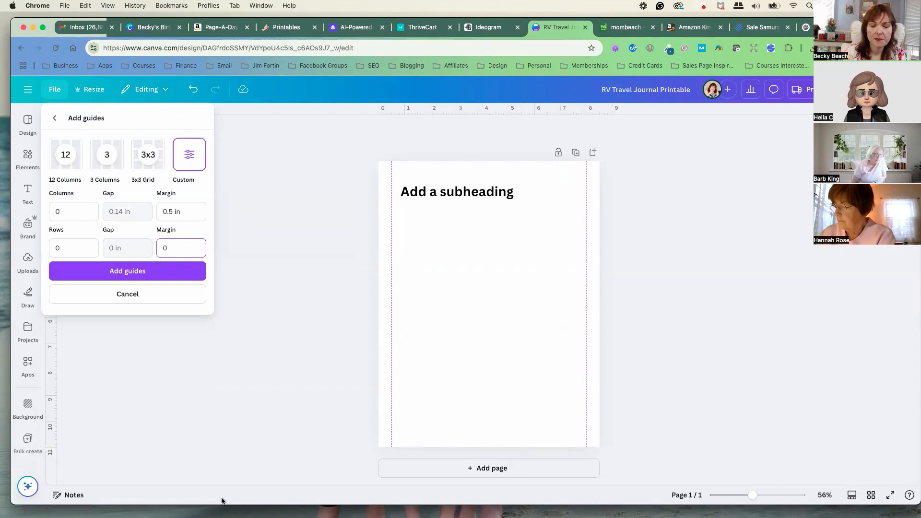
type(".5")
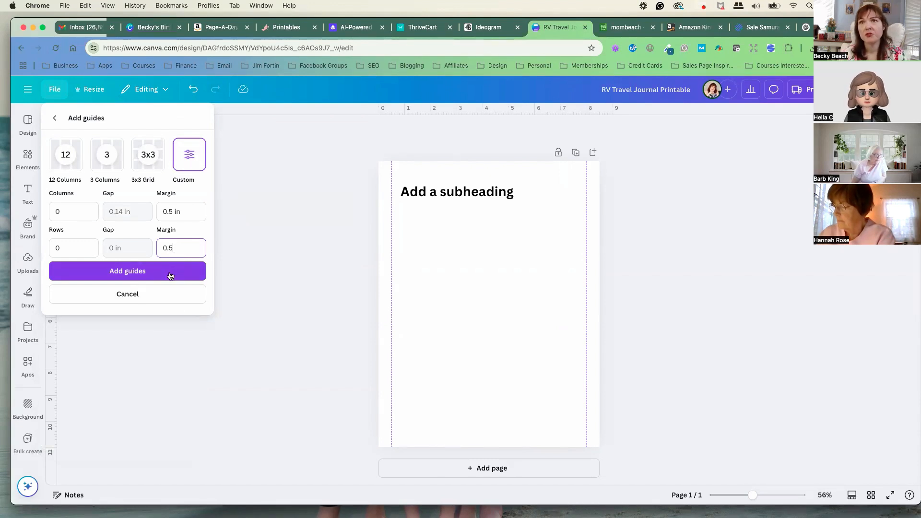
left_click(168, 272)
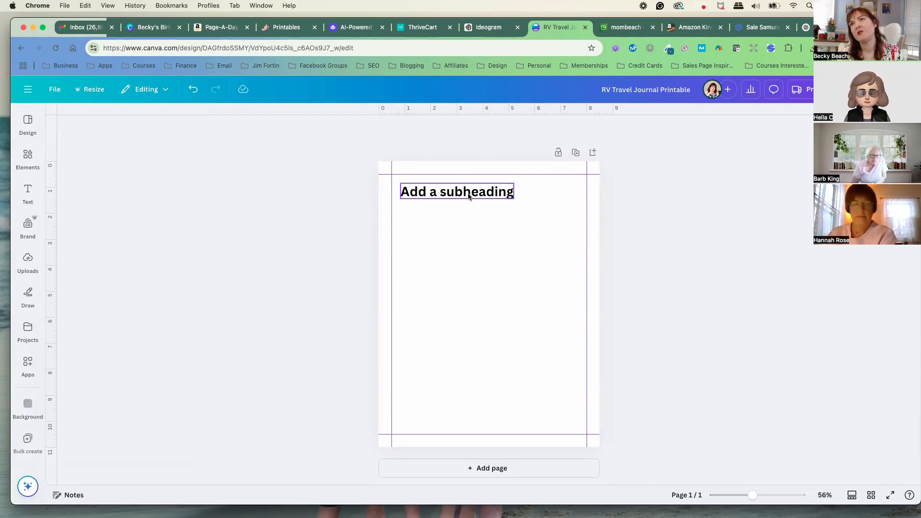
- Fit the subheading box between the side guides at the top margin and set its font size to 20
mouse_move(469, 197)
left_mouse_down()
mouse_move(461, 167)
mouse_move(491, 196)
mouse_move(486, 188)
mouse_move(587, 184)
left_mouse_up()
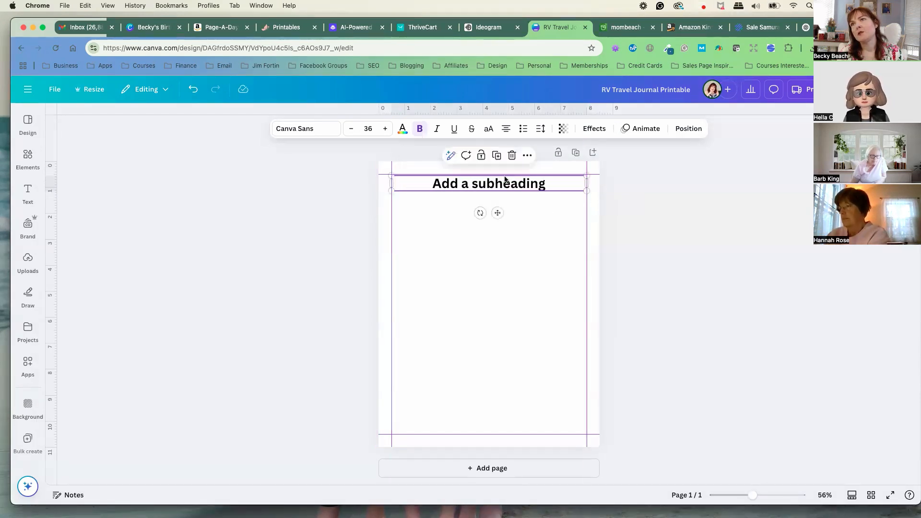
left_click(351, 133)
left_click(351, 133)
left_click(352, 133)
left_click(351, 133)
left_click(352, 133)
left_click(351, 134)
left_click(353, 134)
left_click(352, 134)
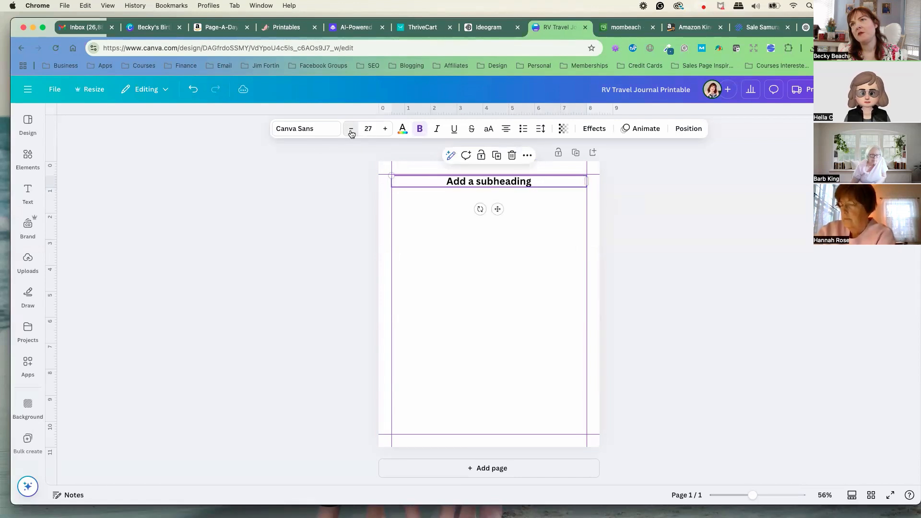
left_click(351, 134)
left_click(352, 133)
left_click(352, 133)
left_click(352, 134)
left_click(352, 133)
left_click(352, 133)
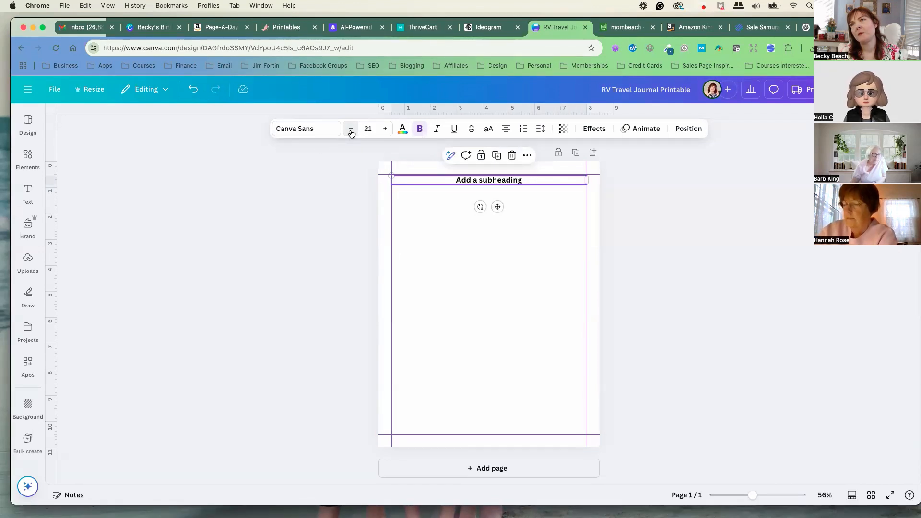
left_click(351, 133)
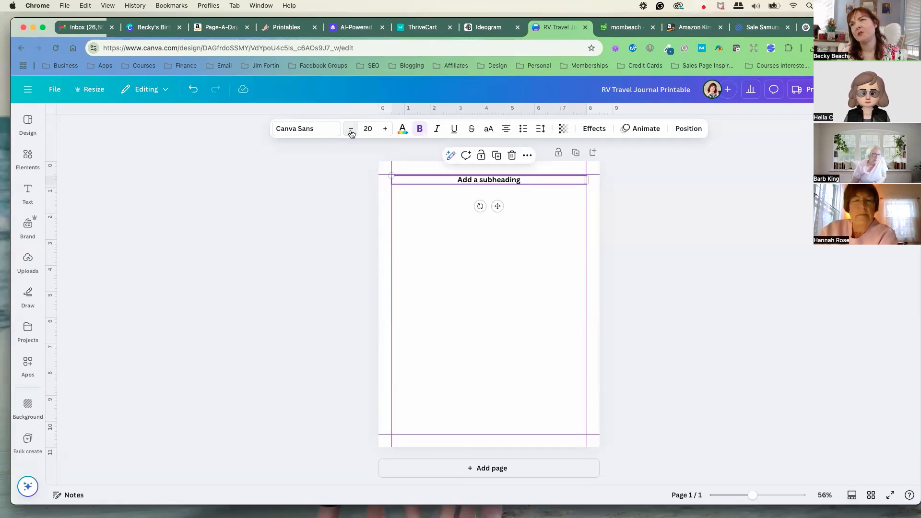
- Remove bold from the subheading and shift it slightly below the top margin guide
left_click(419, 129)
left_click(337, 205)
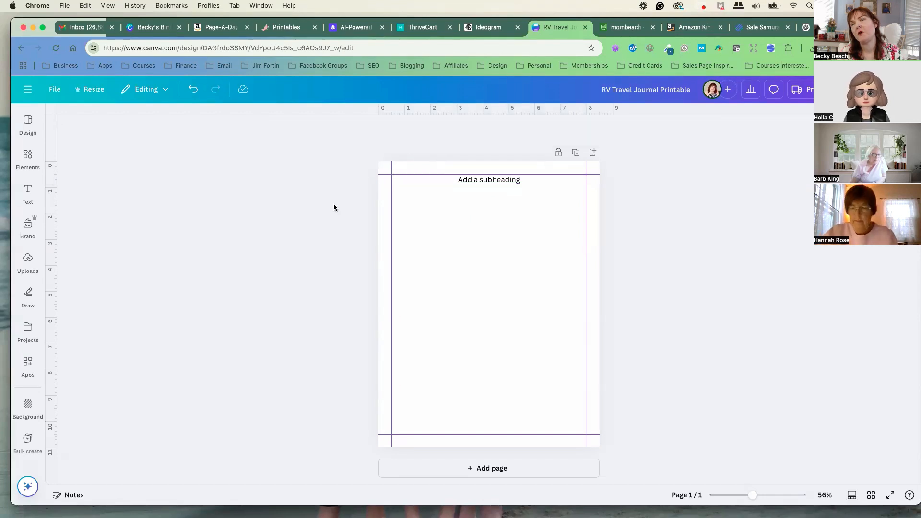
left_click(488, 182)
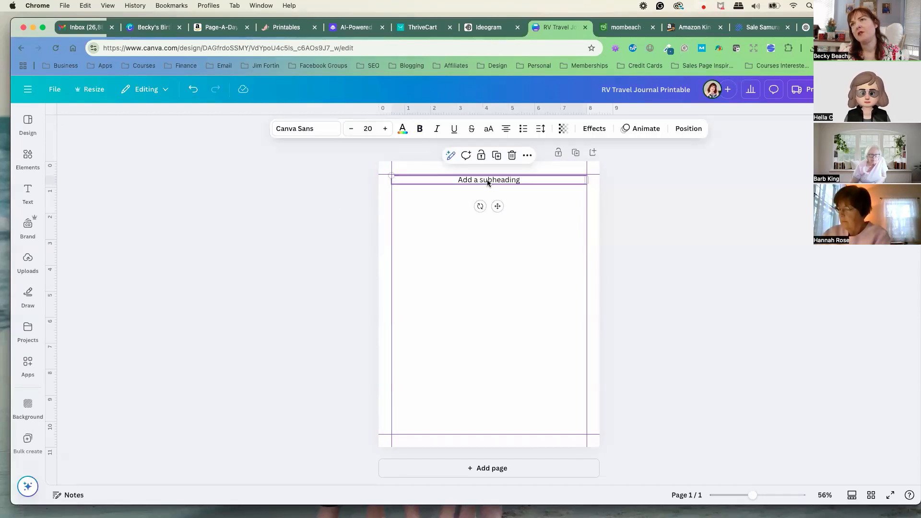
left_click_drag(487, 182, 488, 184)
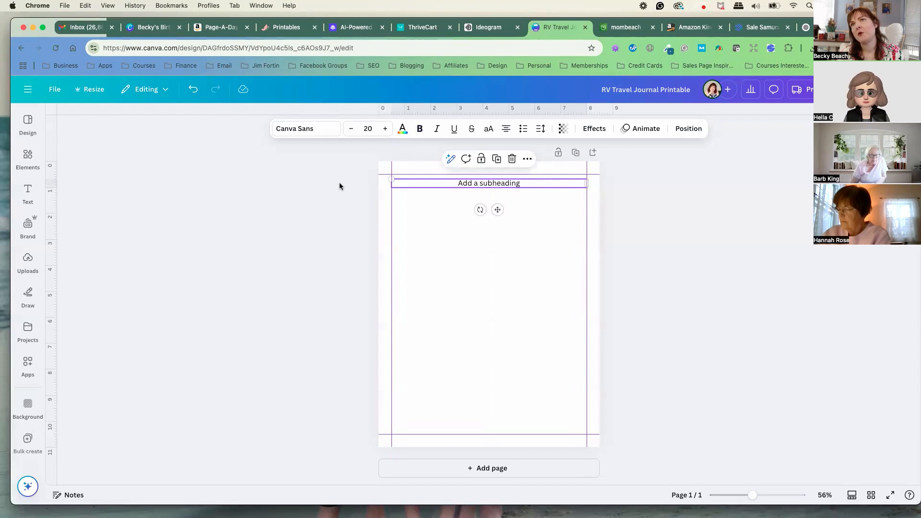
left_click(319, 187)
left_click(479, 185)
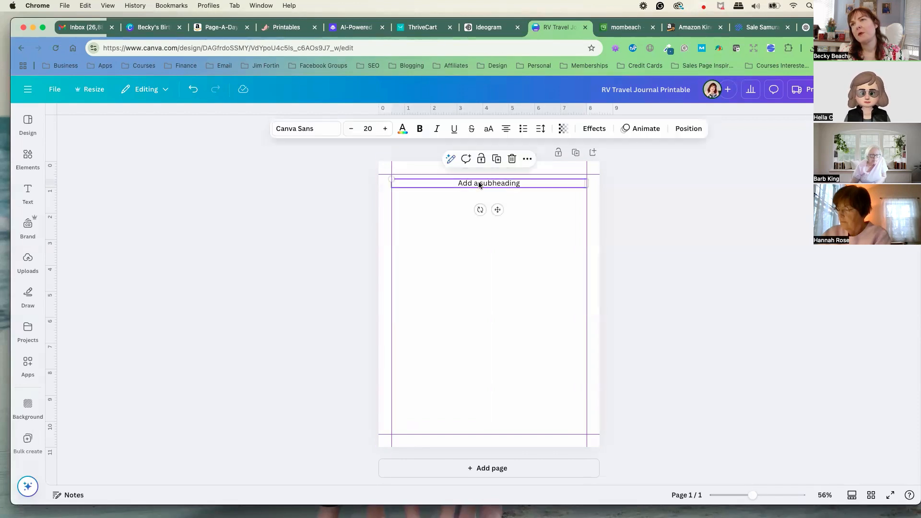
left_click(294, 214)
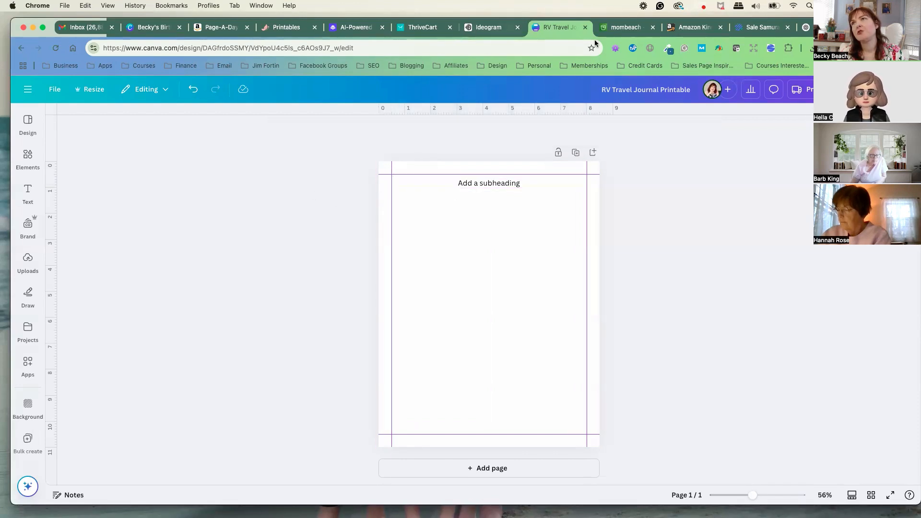
- Switch to ChatGPT and copy prompt 39, "How are you documenting your trip besides this journal? (photos, videos?)"
left_click(806, 27)
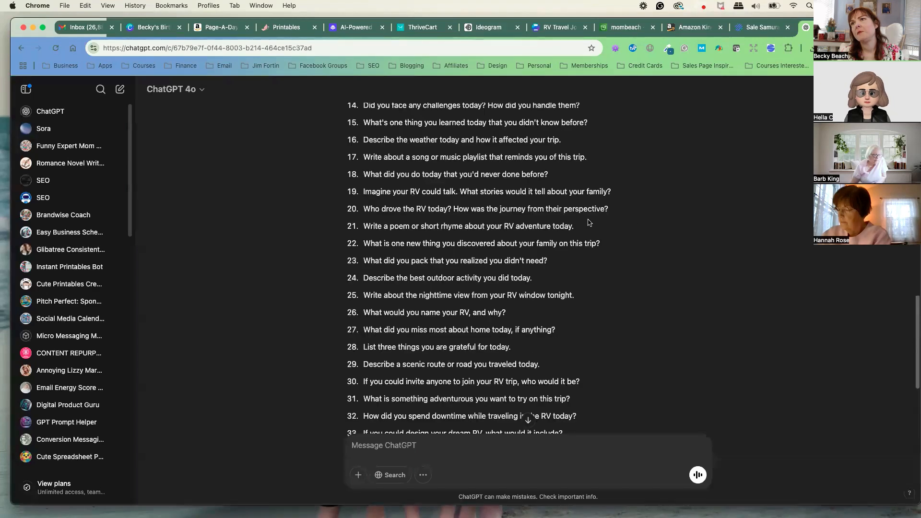
scroll(607, 201, "up", 10)
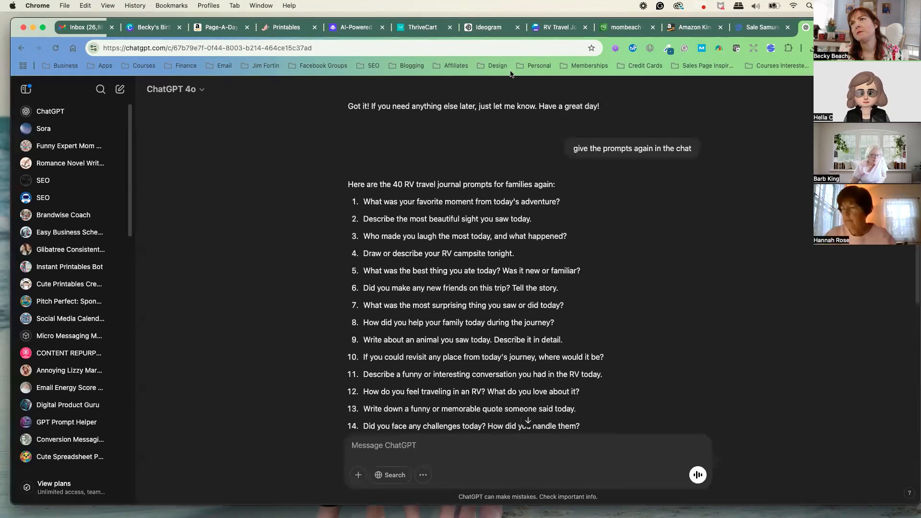
scroll(576, 212, "down", 10)
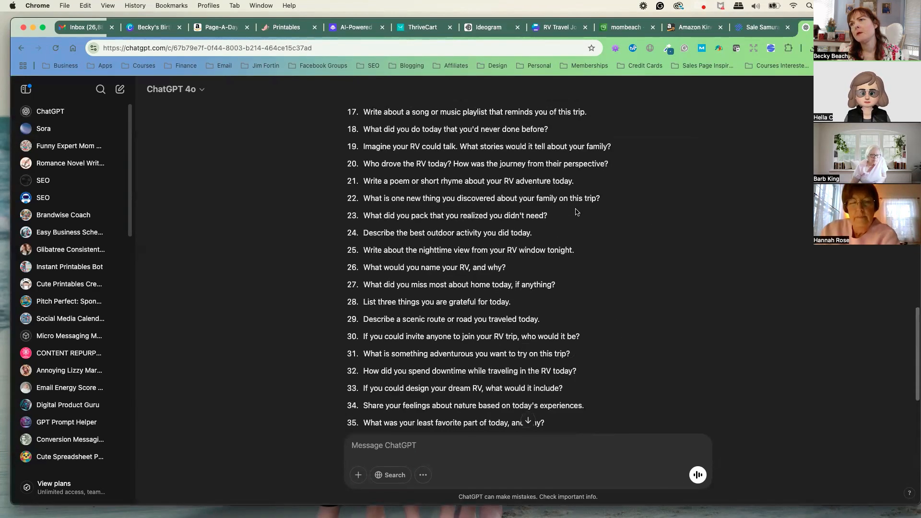
scroll(575, 211, "down", 3)
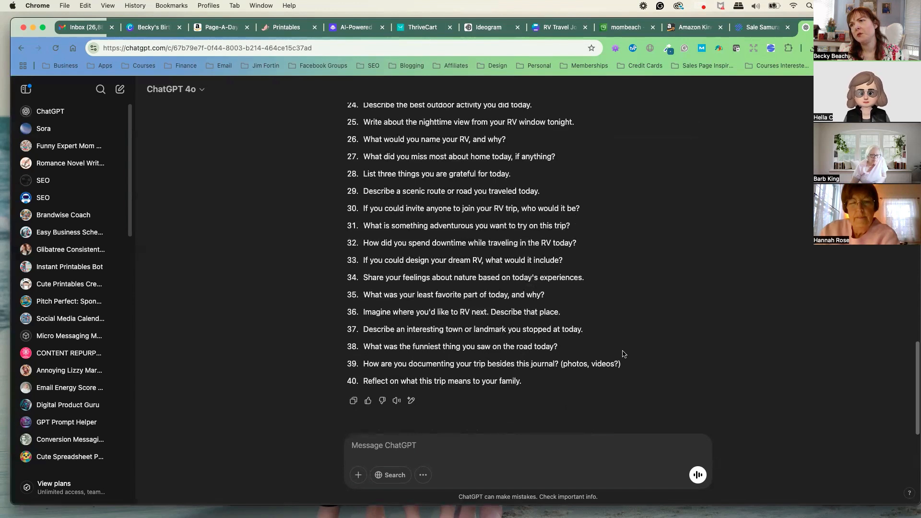
left_click_drag(621, 364, 363, 365)
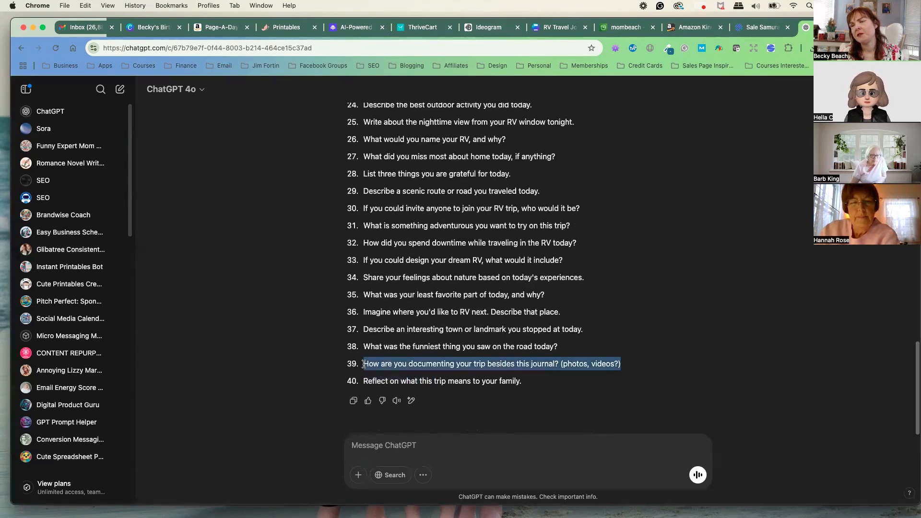
right_click(388, 358)
left_click(421, 382)
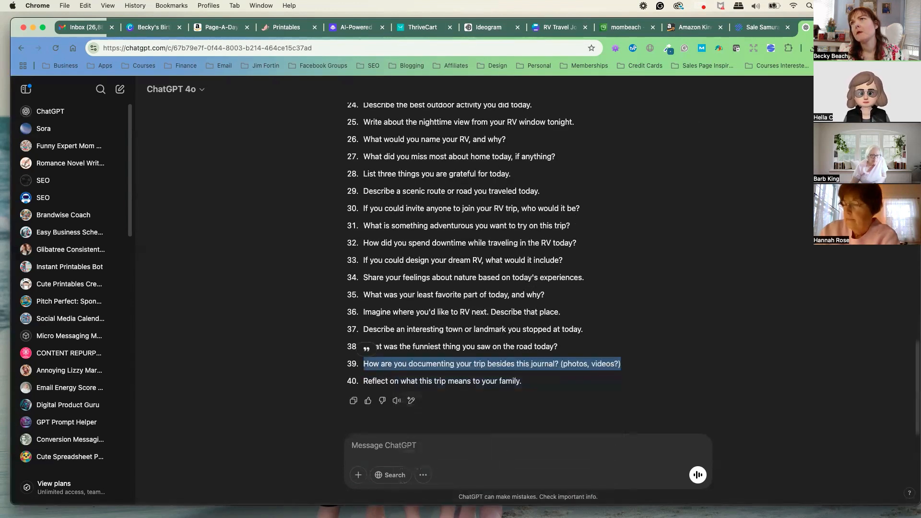
- Switch back to Canva and replace the subheading placeholder text with the copied prompt
left_click(553, 28)
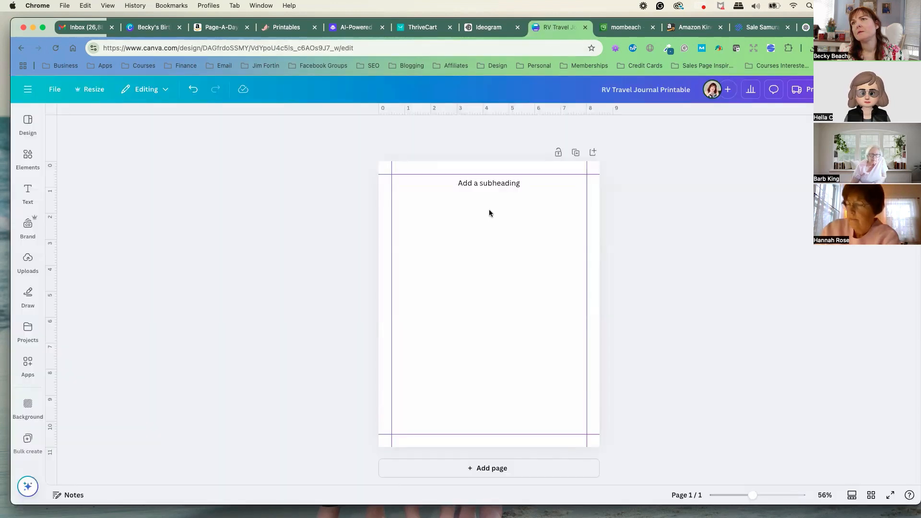
double_click(489, 183)
right_click(488, 181)
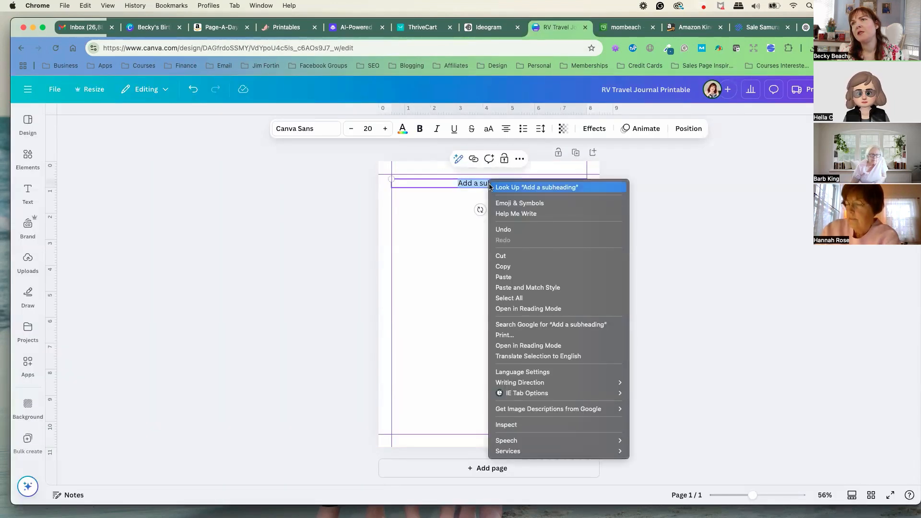
left_click(504, 277)
left_click(669, 248)
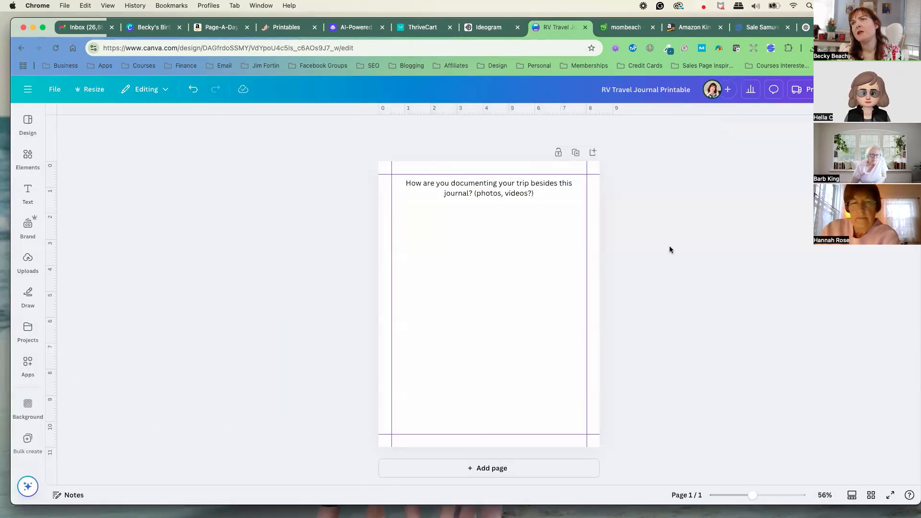
- Try the Moontime font on the prompt text
left_click(512, 186)
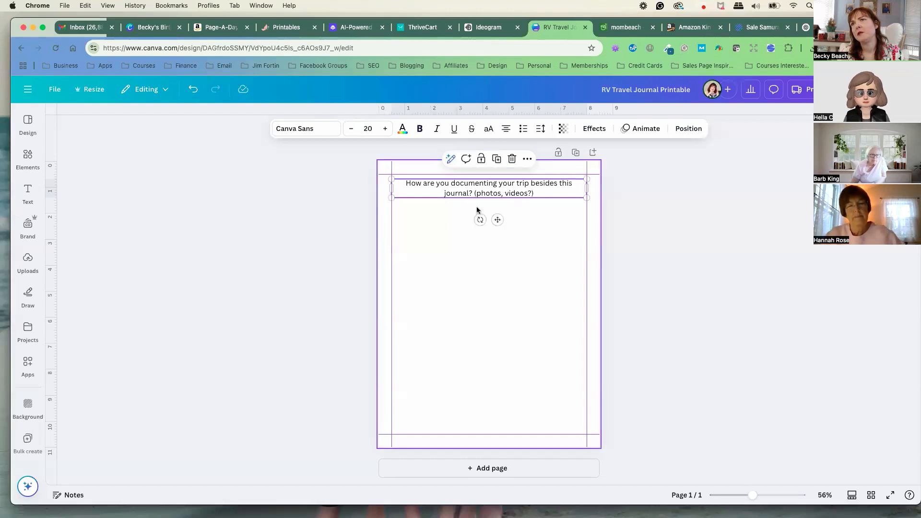
left_click(305, 128)
scroll(172, 293, "down", 2)
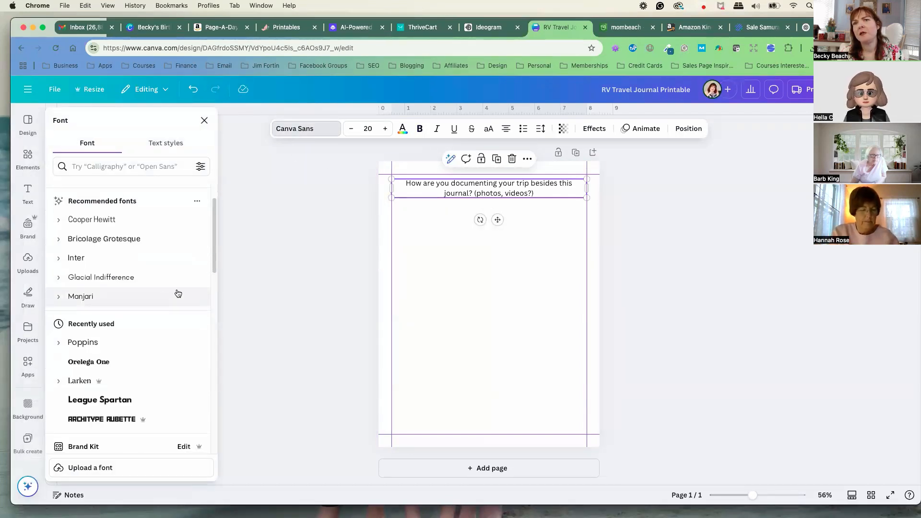
scroll(174, 297, "down", 7)
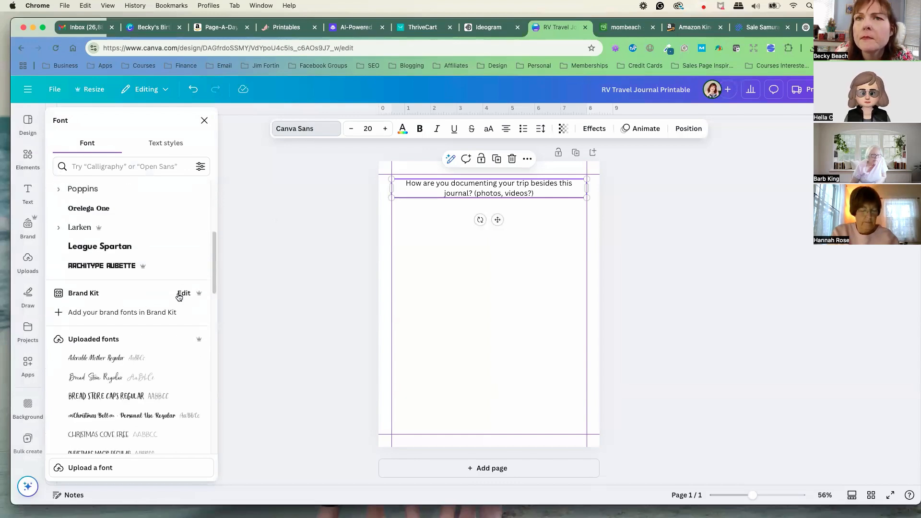
scroll(178, 301, "down", 15)
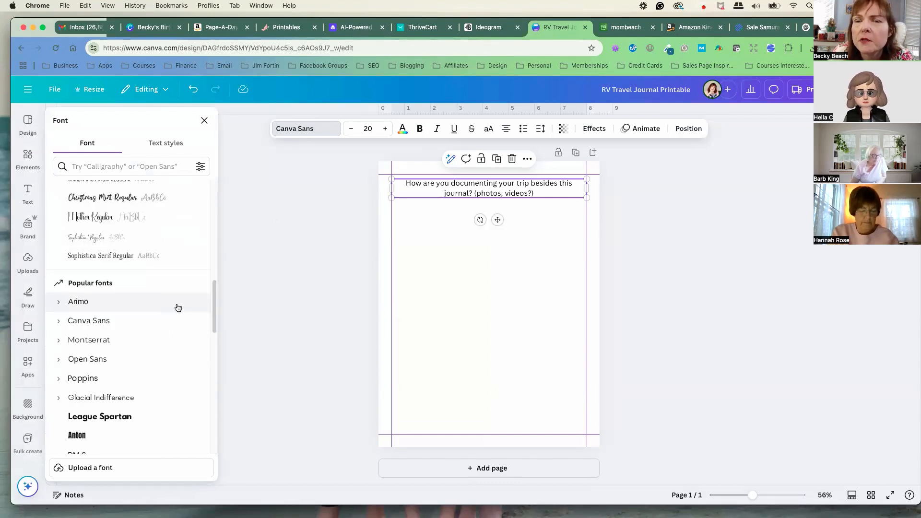
scroll(178, 307, "down", 8)
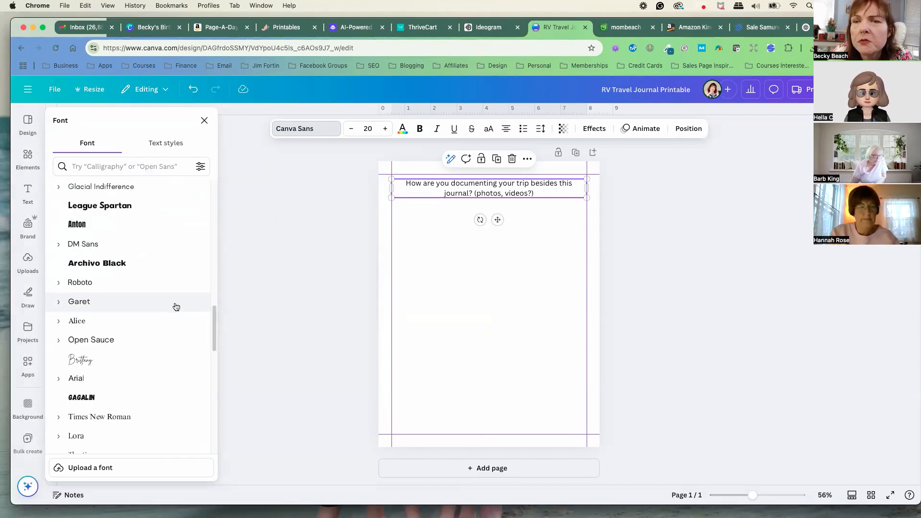
scroll(177, 307, "down", 3)
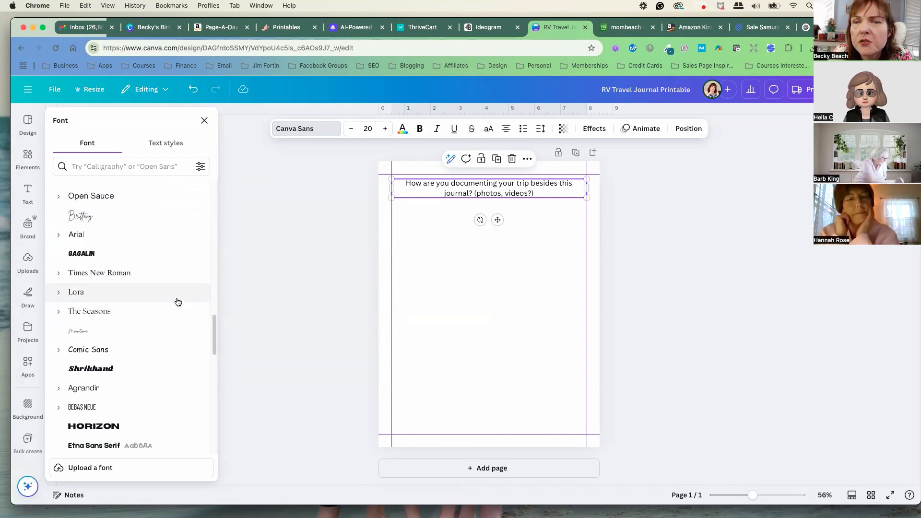
left_click(171, 332)
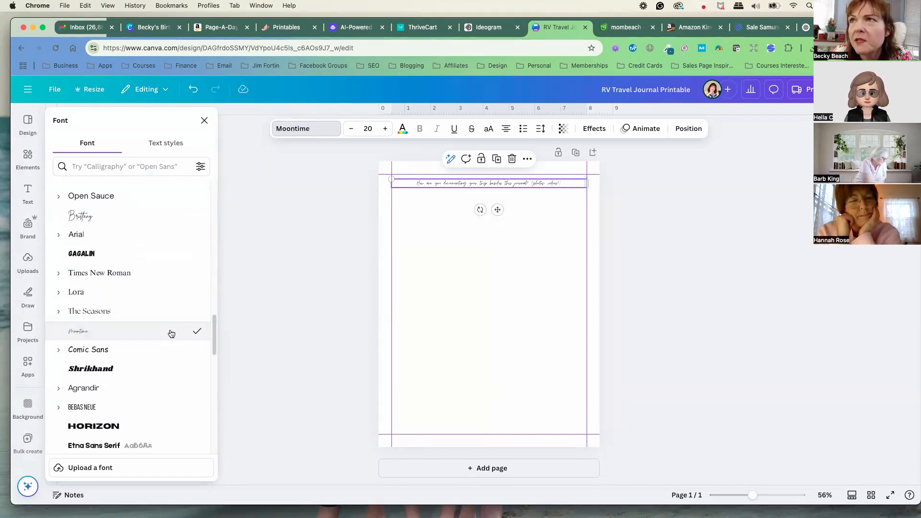
left_click(300, 129)
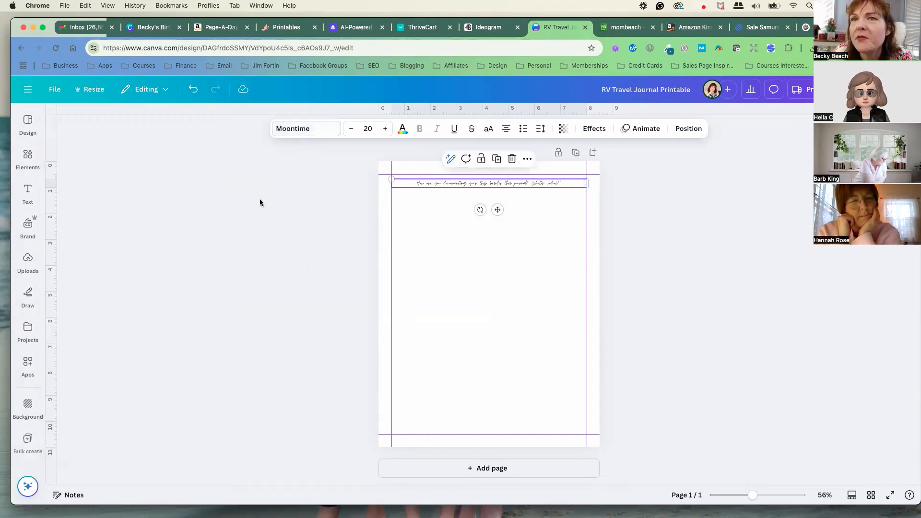
- Change the prompt text's font to Quicksand
left_click(305, 128)
scroll(158, 270, "down", 5)
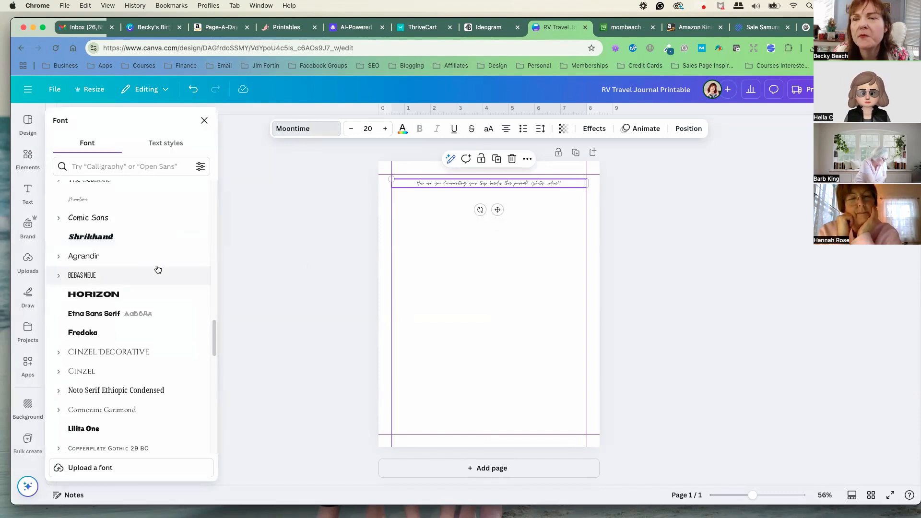
scroll(160, 279, "down", 3)
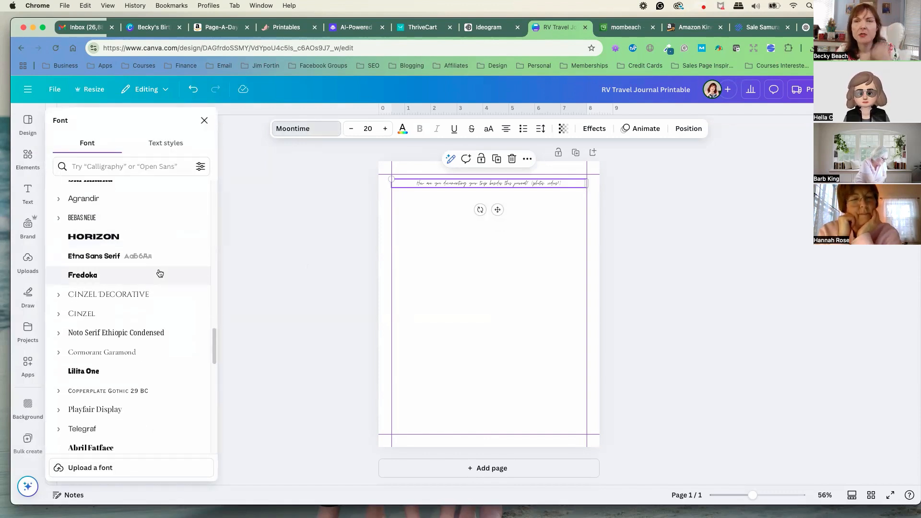
scroll(160, 274, "down", 8)
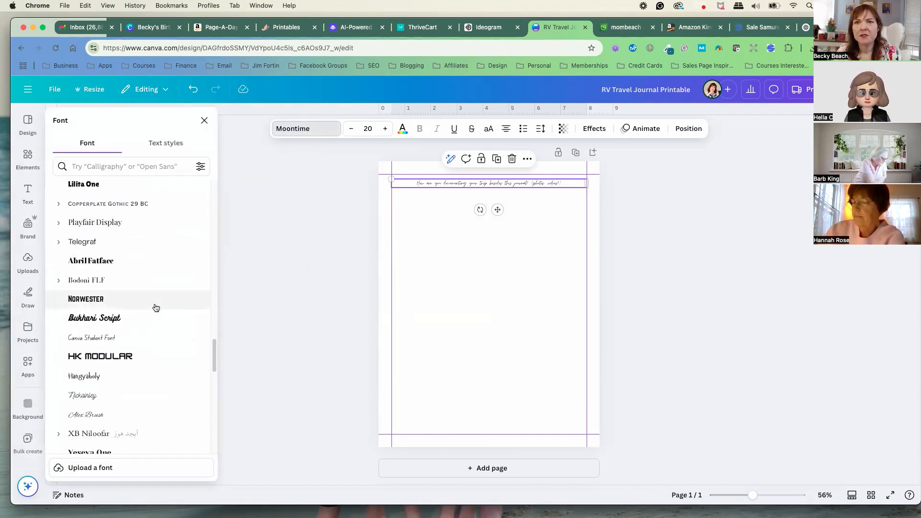
scroll(154, 305, "down", 3)
scroll(154, 312, "down", 5)
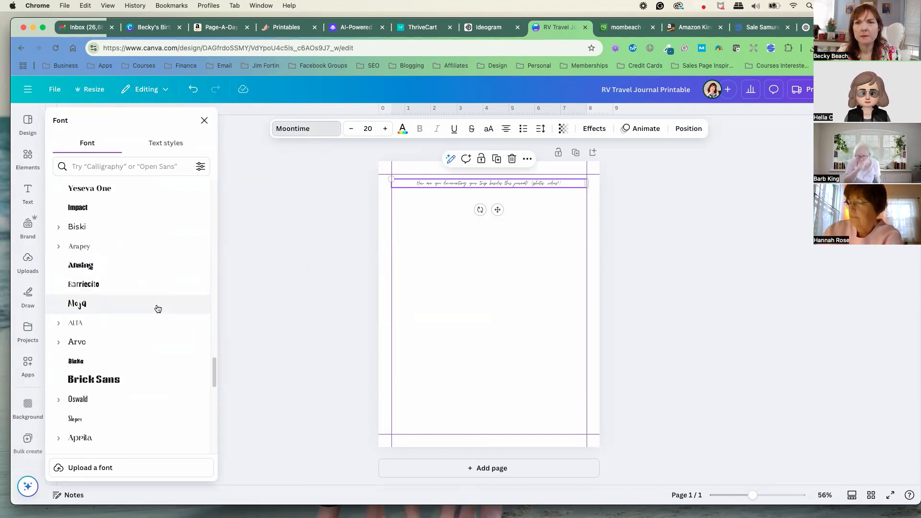
scroll(158, 308, "down", 1)
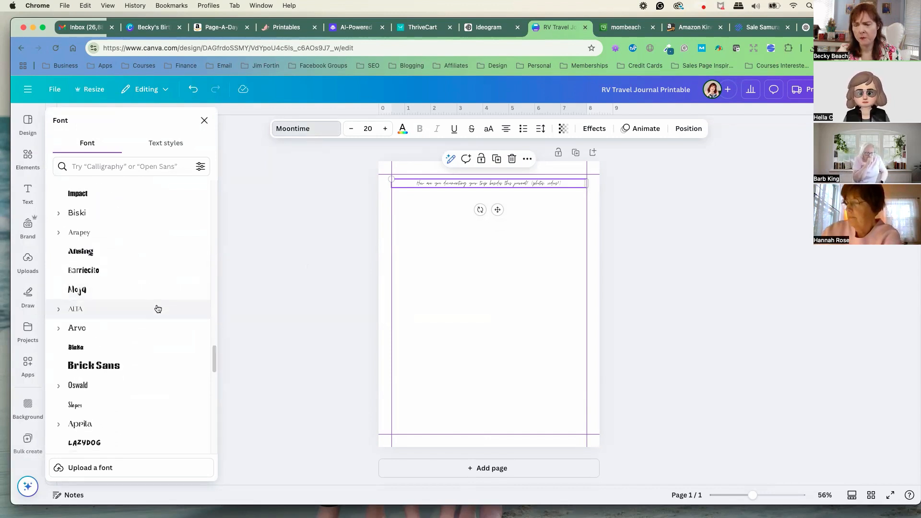
scroll(158, 308, "down", 5)
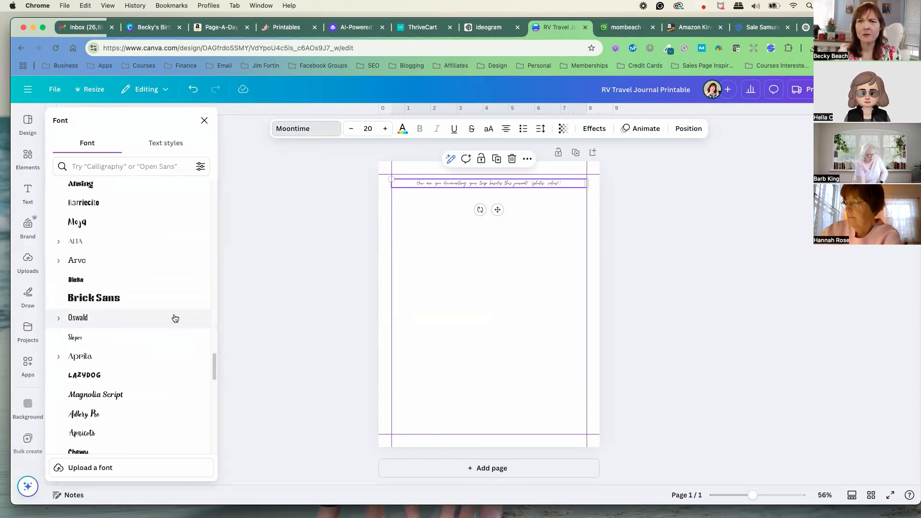
scroll(173, 319, "down", 4)
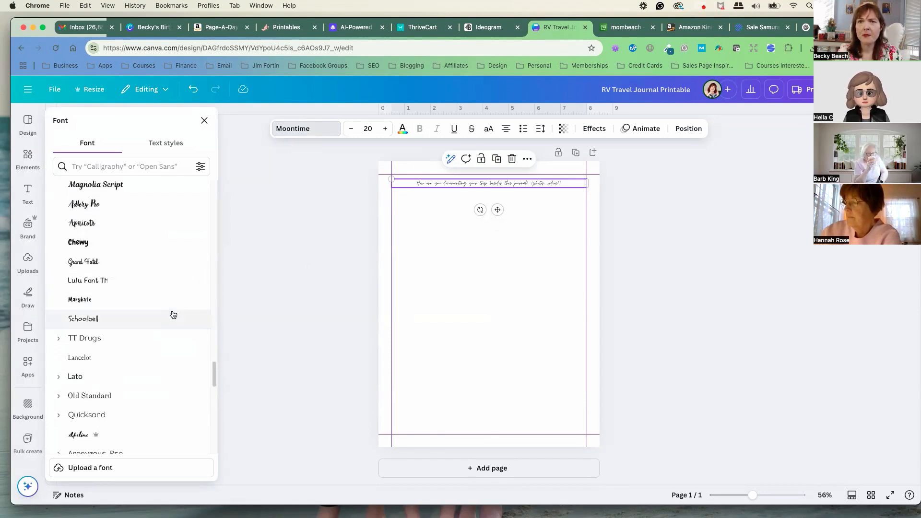
left_click(151, 347)
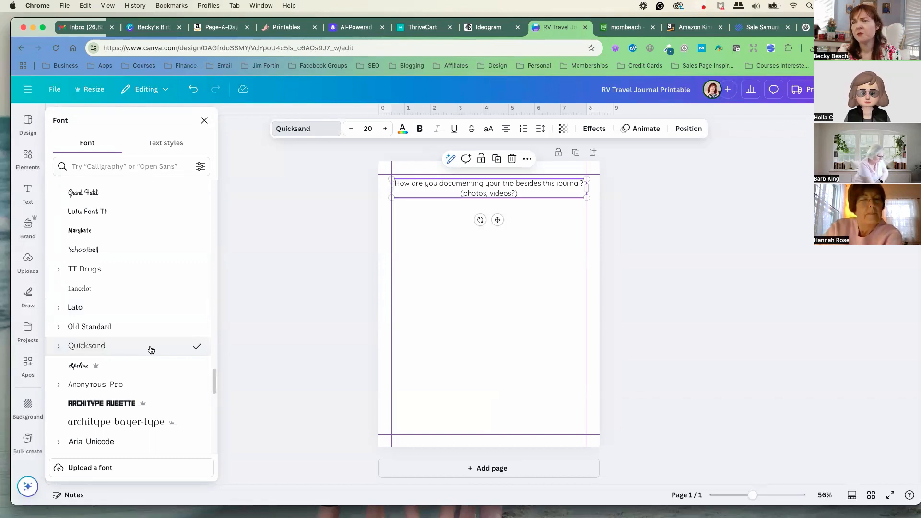
left_click(327, 264)
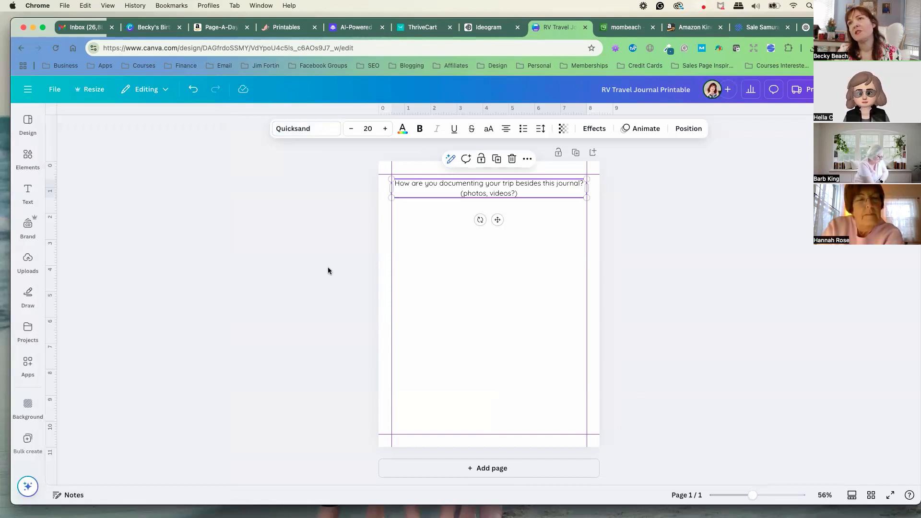
left_click(418, 191)
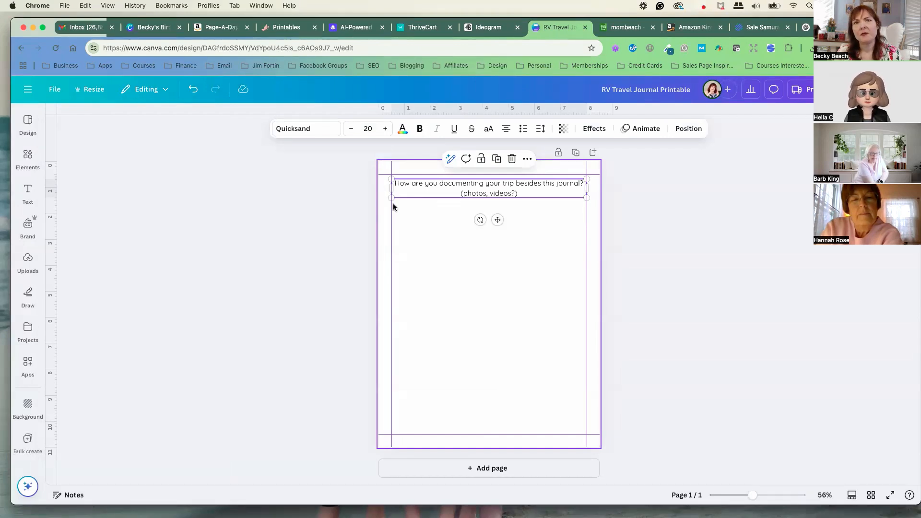
- Add a plain straight line below the prompt and stretch it from the left margin guide to the right one
left_click(27, 159)
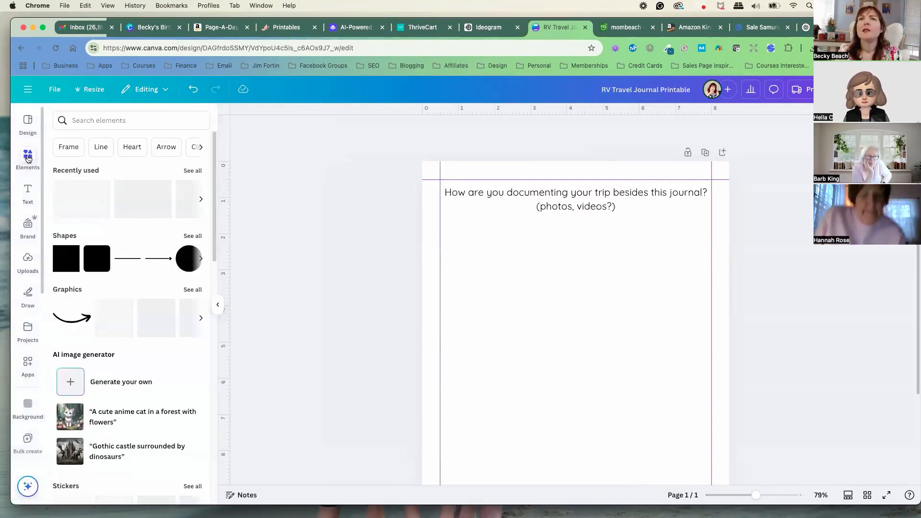
left_click(130, 252)
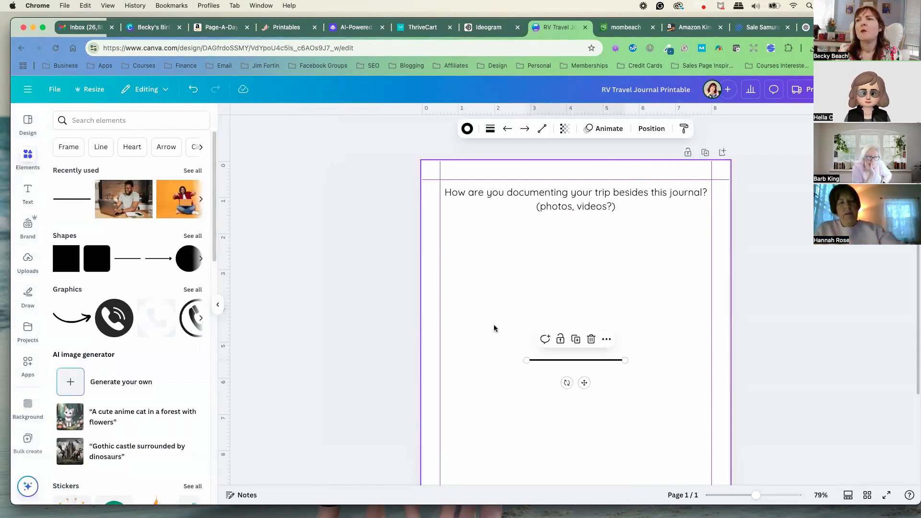
mouse_move(576, 362)
left_mouse_down()
mouse_move(539, 264)
mouse_move(517, 239)
mouse_move(490, 242)
left_mouse_up()
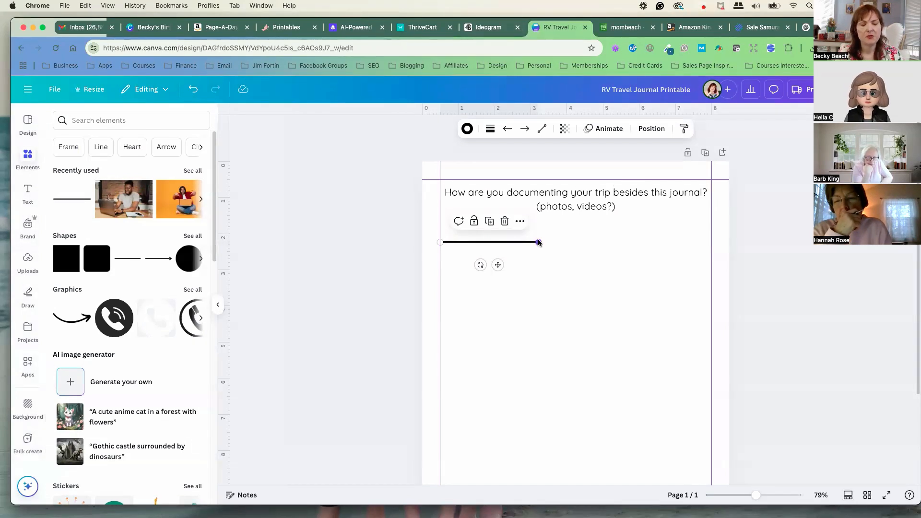
left_click_drag(538, 242, 711, 242)
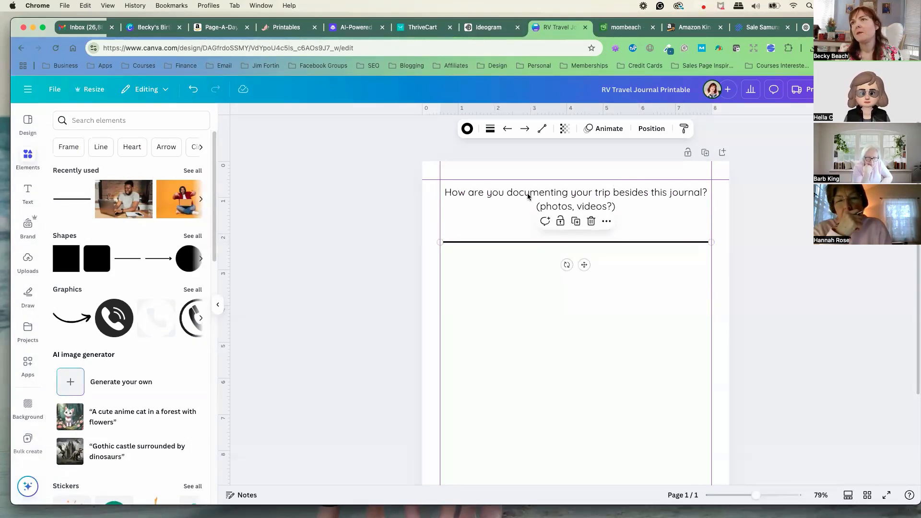
- Set the line's weight to 1, keeping the solid style
left_click(491, 128)
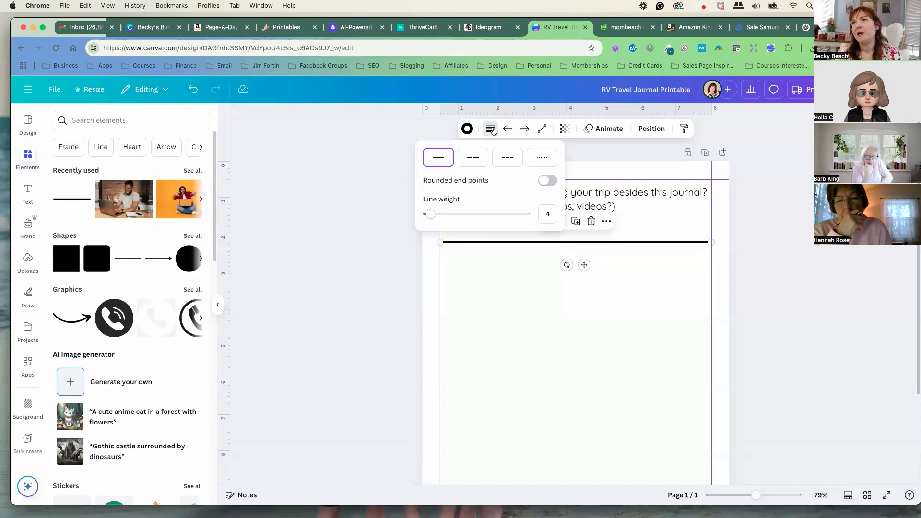
left_click(428, 215)
left_click_drag(428, 214, 428, 214)
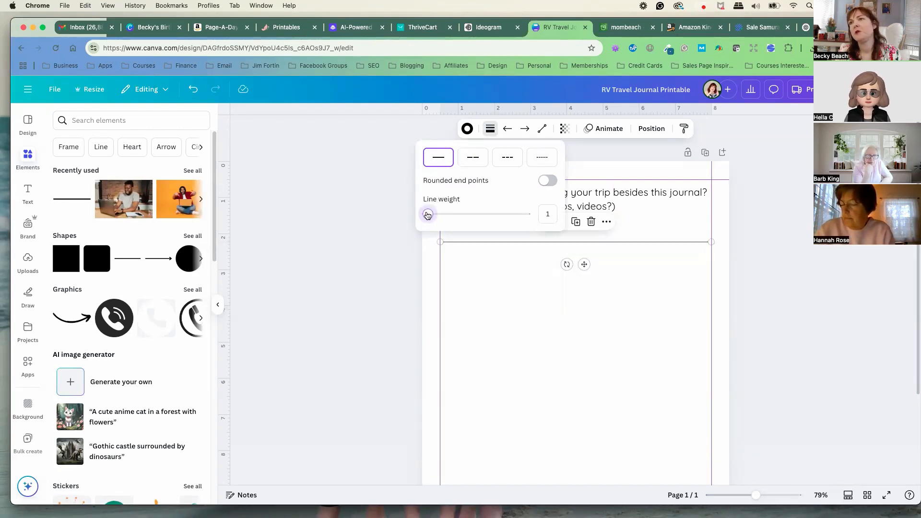
left_click(356, 265)
left_click(359, 268)
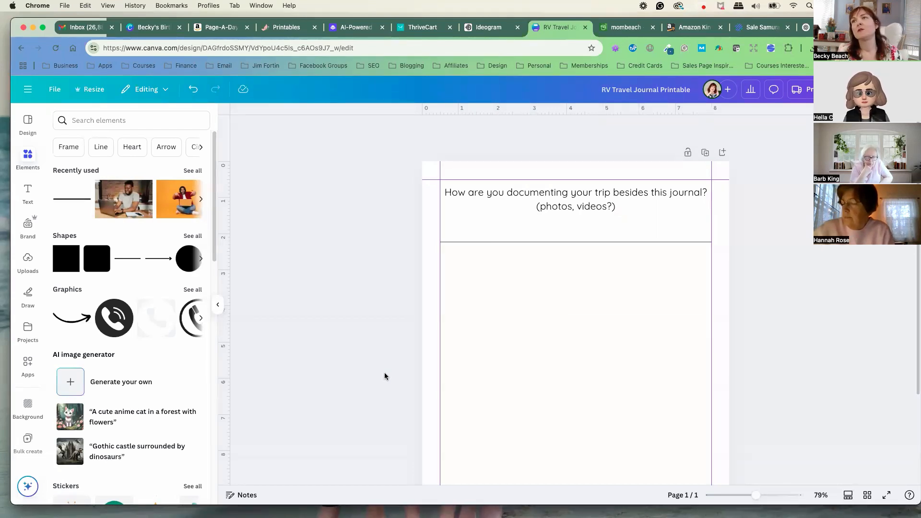
- Move the line up slightly, closer to the prompt text
left_click(572, 242)
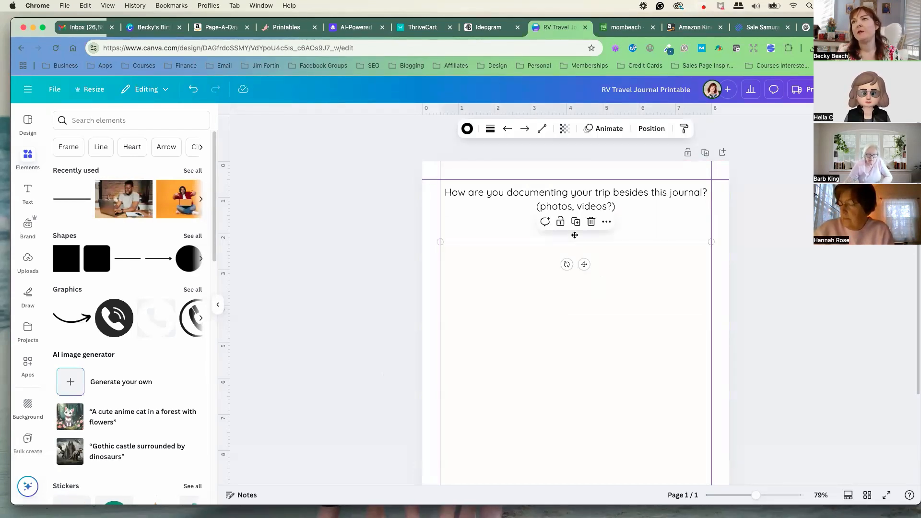
left_click_drag(575, 235, 575, 231)
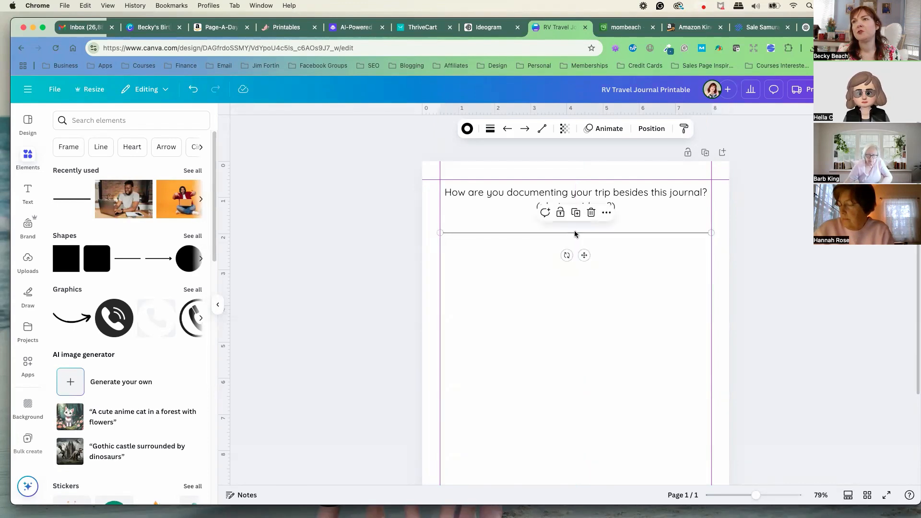
left_click(807, 272)
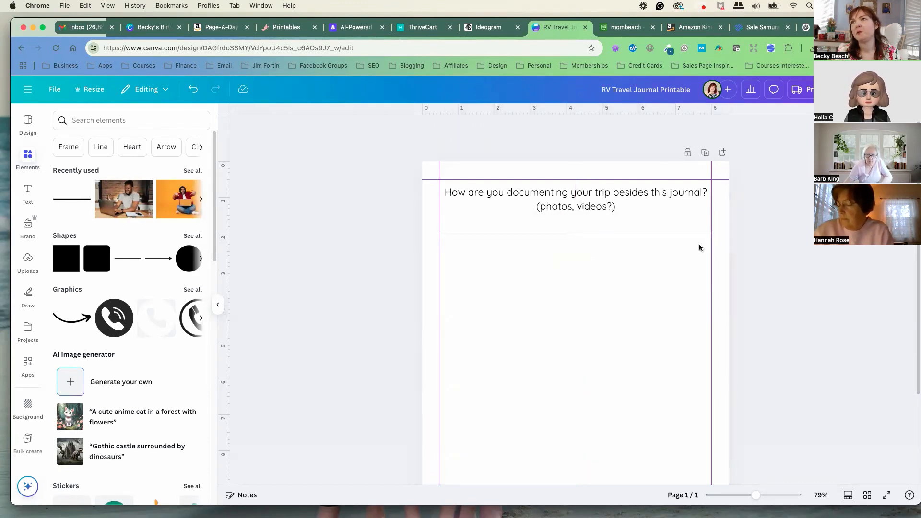
- Duplicate the line and place the copy a short distance below it as a second writing line
left_click(661, 236)
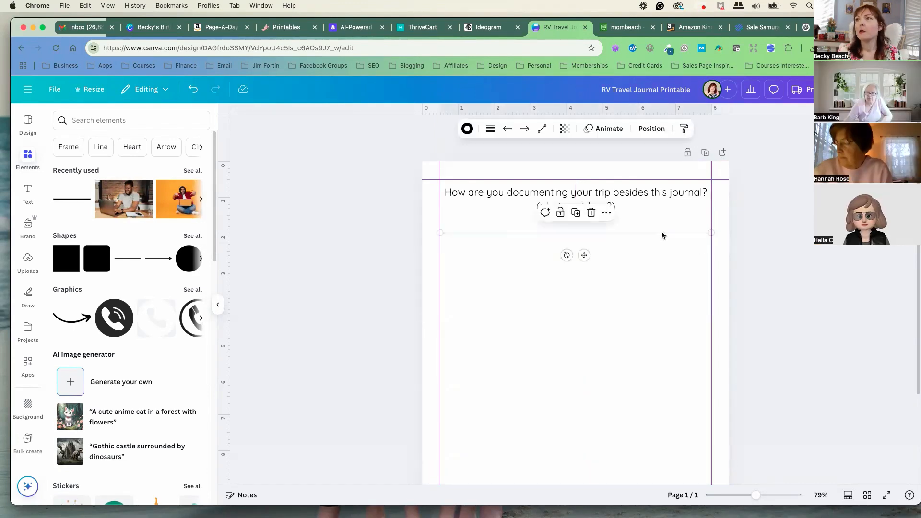
left_click_drag(662, 236, 663, 249)
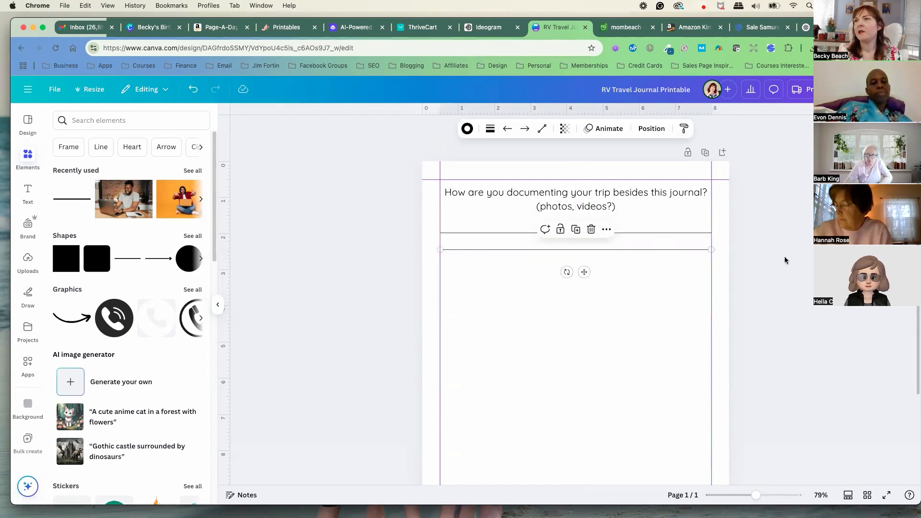
left_click(783, 259)
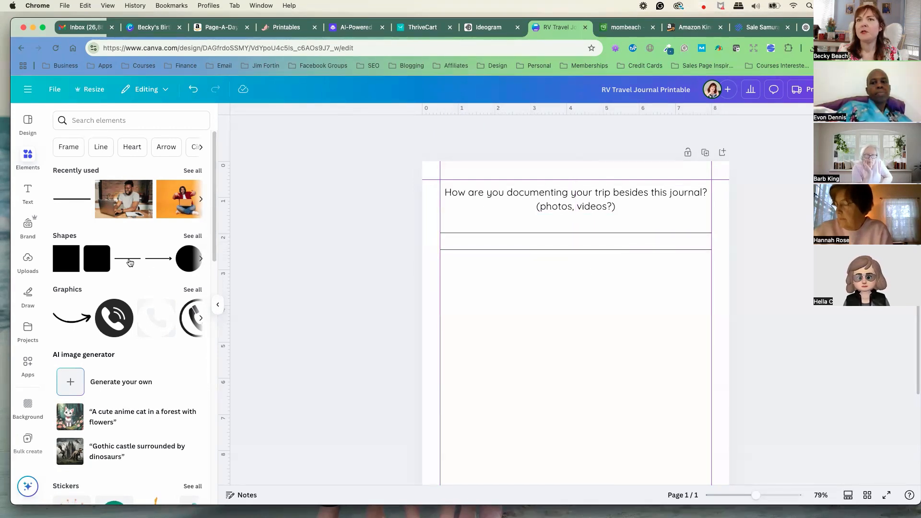
- Keep duplicating the writing line down the page at similar spacing until the lines reach just above the bottom margin guide
left_click(531, 250)
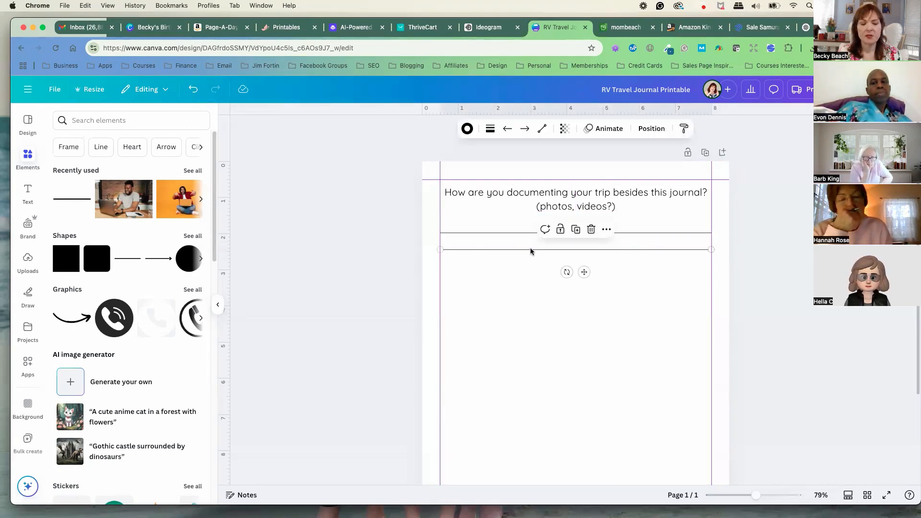
left_click_drag(531, 250, 556, 375)
scroll(559, 366, "down", 1)
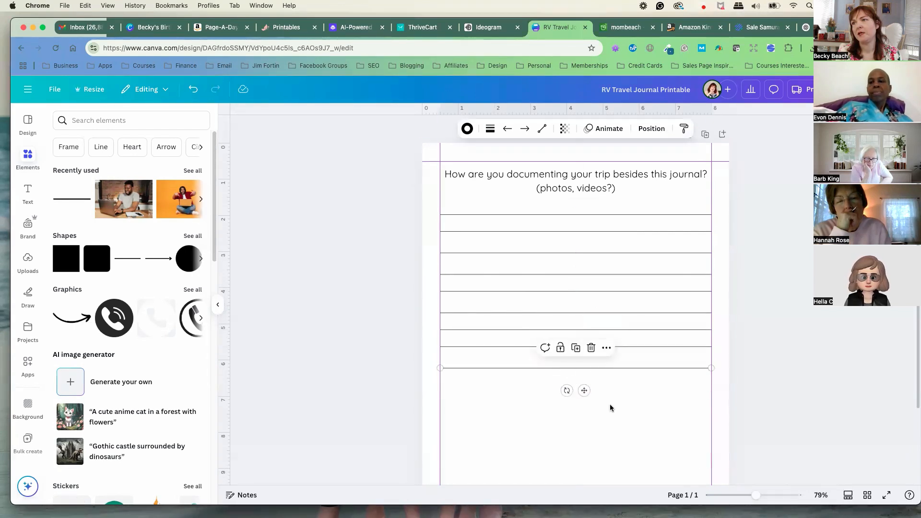
left_click_drag(756, 497, 748, 497)
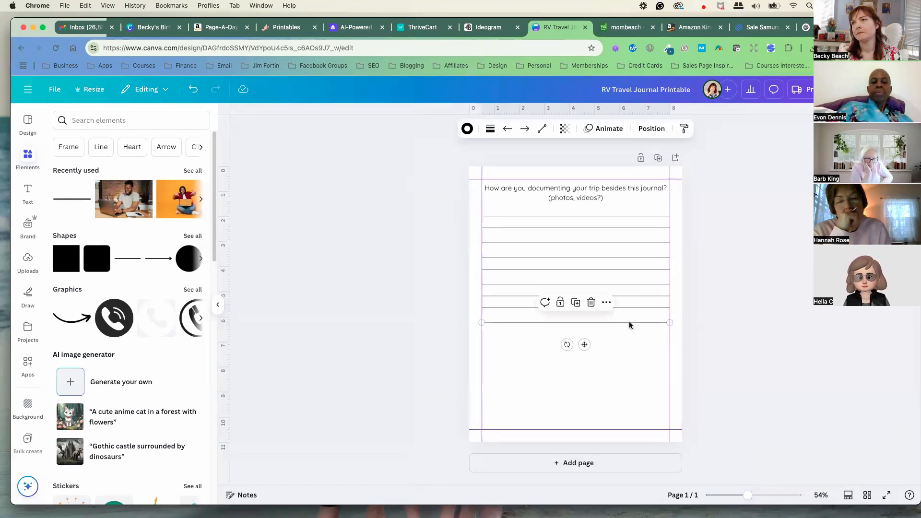
left_click_drag(629, 323, 632, 425)
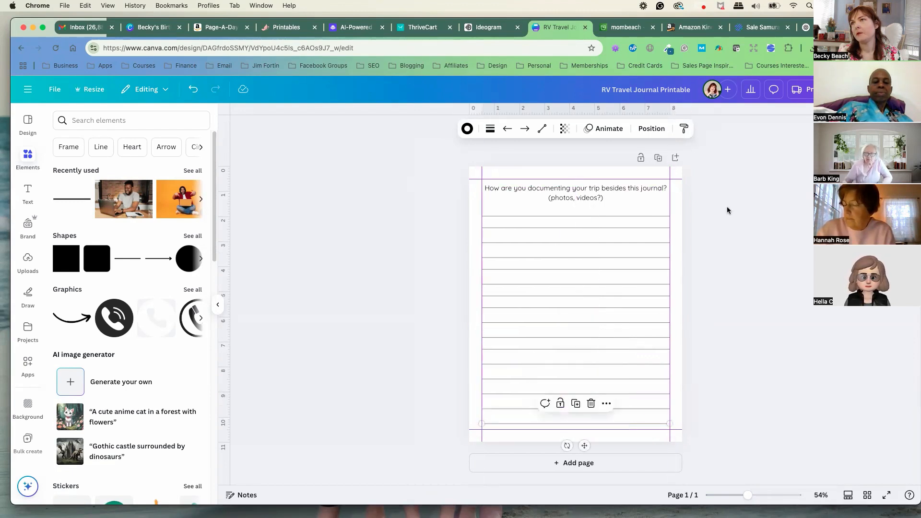
- Select all the writing lines and space them evenly down the page with Tidy up
left_click_drag(713, 207, 459, 446)
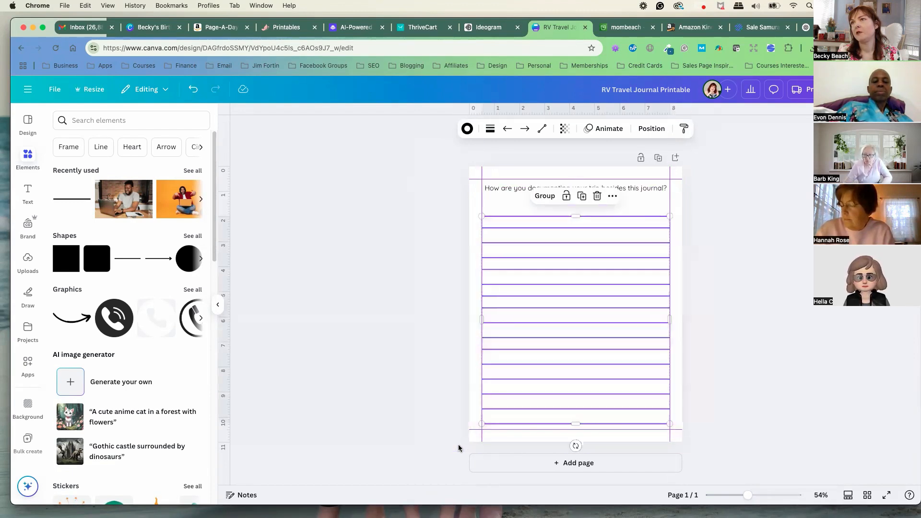
left_click(656, 129)
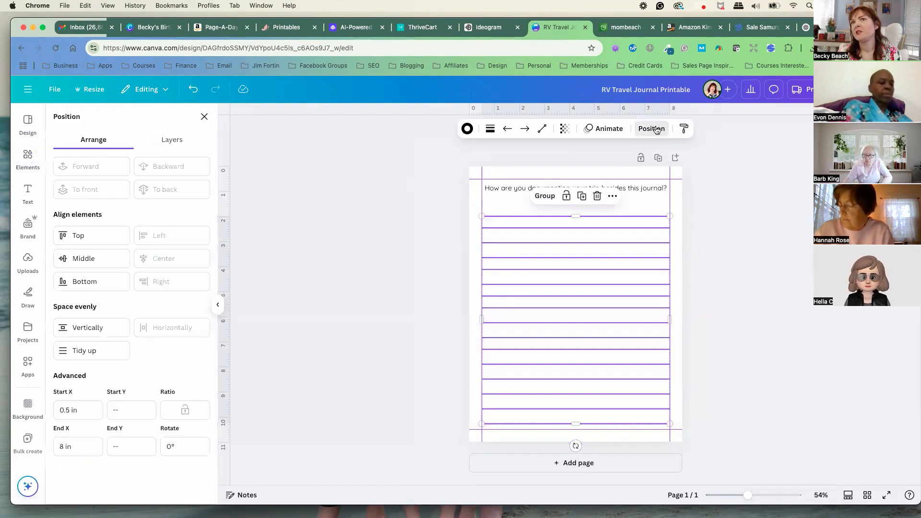
left_click(81, 352)
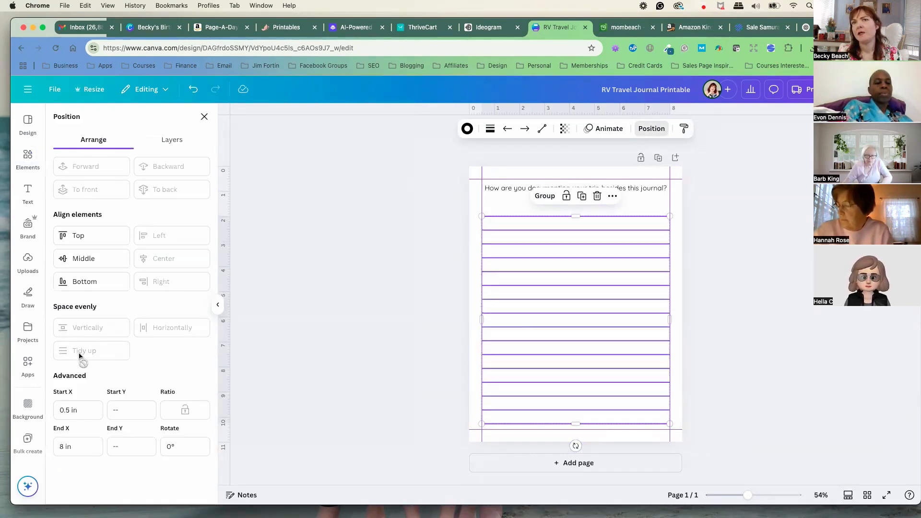
left_click(370, 318)
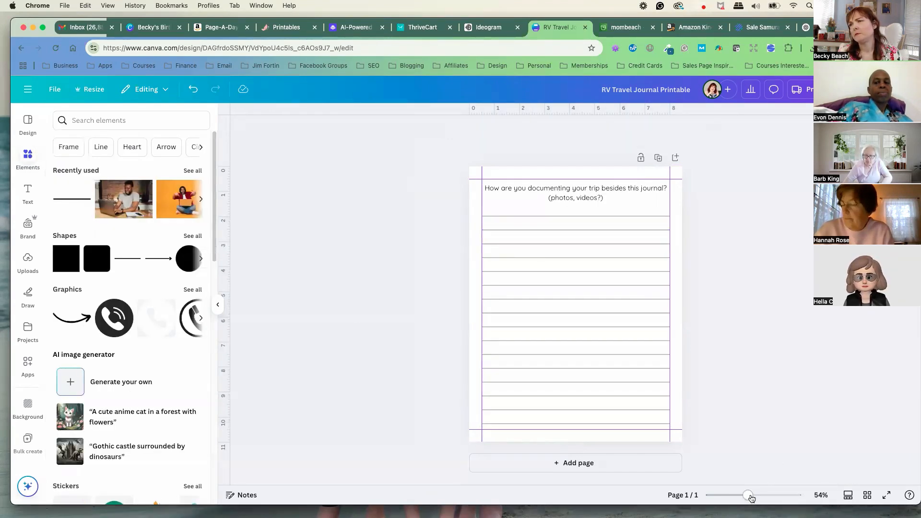
- Duplicate a writing line and place four copies between existing lines in the upper half of the page
left_click_drag(750, 496, 755, 495)
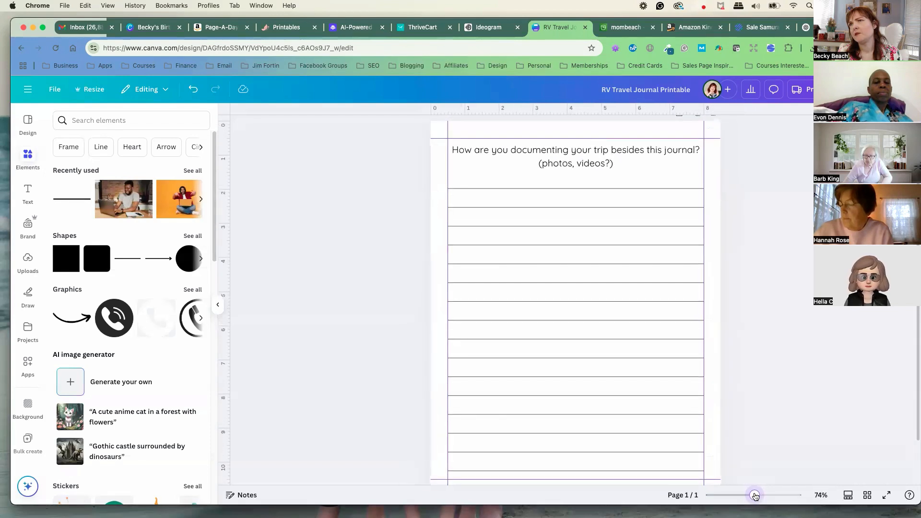
scroll(797, 358, "down", 2)
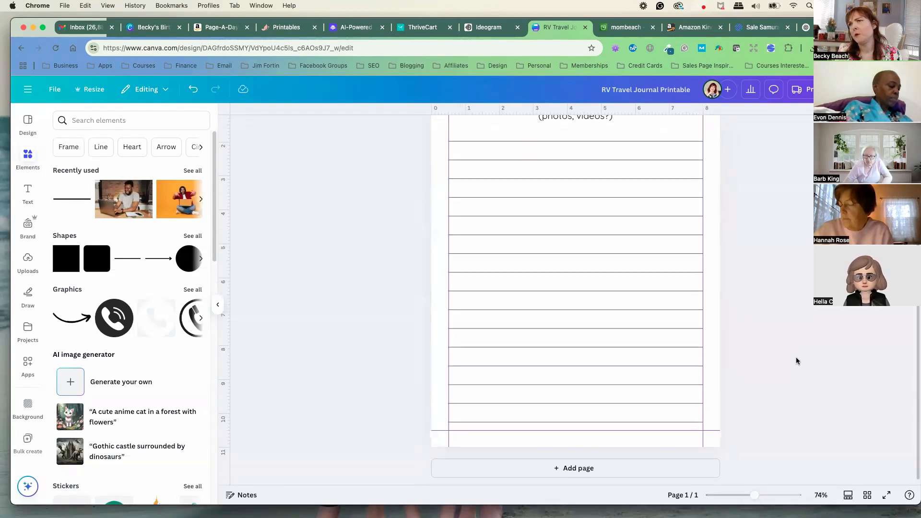
scroll(798, 359, "up", 3)
scroll(799, 362, "down", 1)
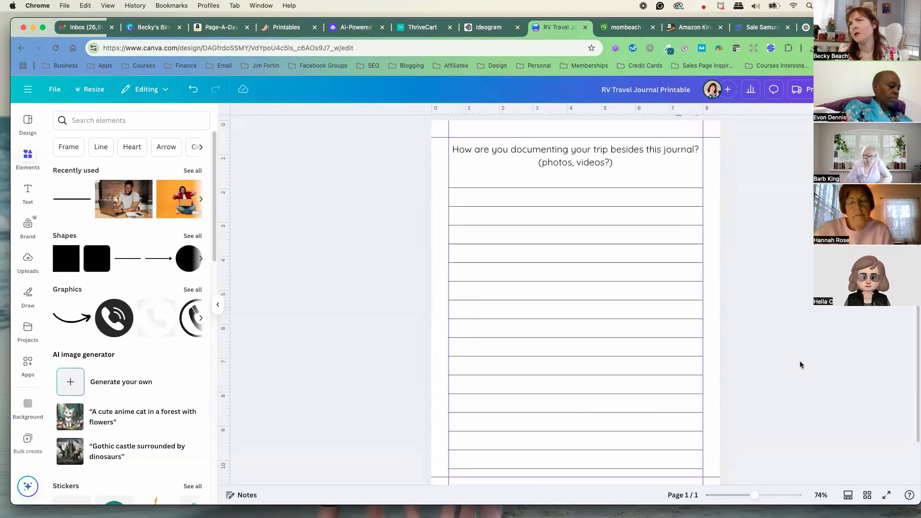
left_click(588, 207)
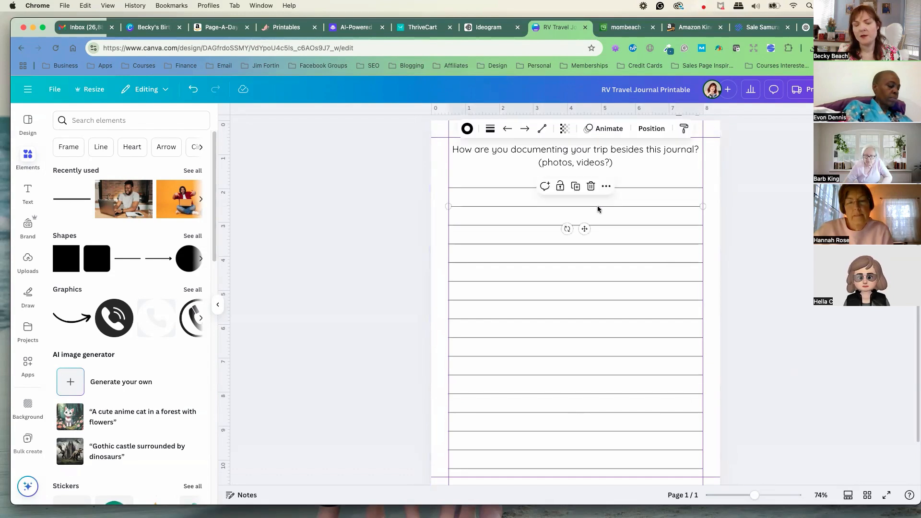
left_click_drag(612, 205, 621, 292)
left_click_drag(755, 495, 752, 495)
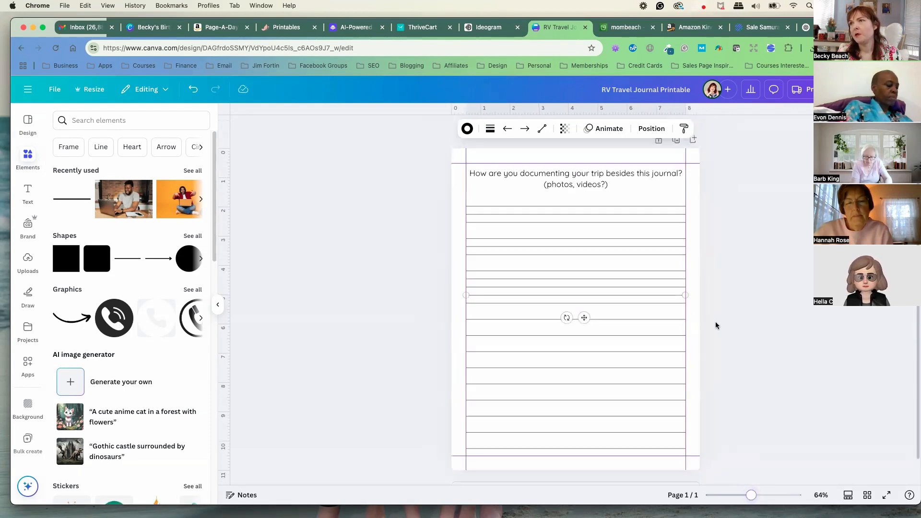
- Even out the spacing of the full set of writing lines, including the added copies, with Tidy up
left_click_drag(718, 190, 424, 470)
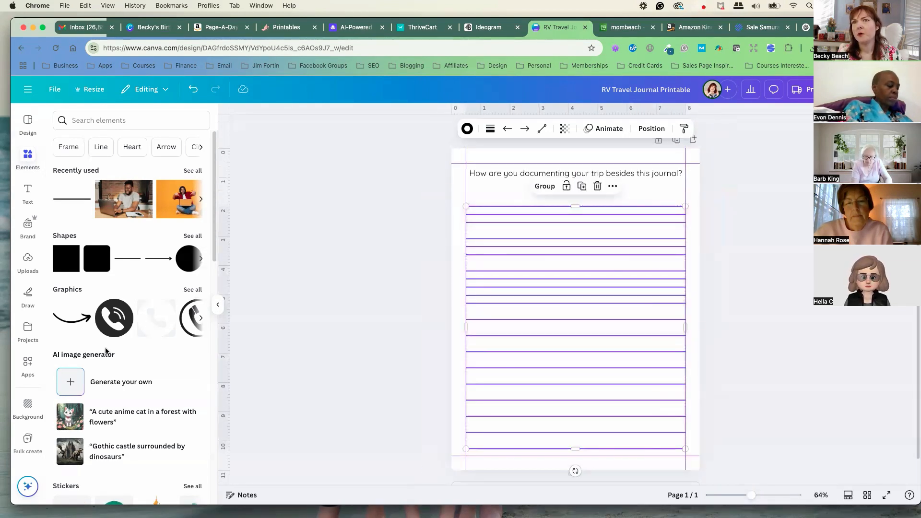
left_click(652, 129)
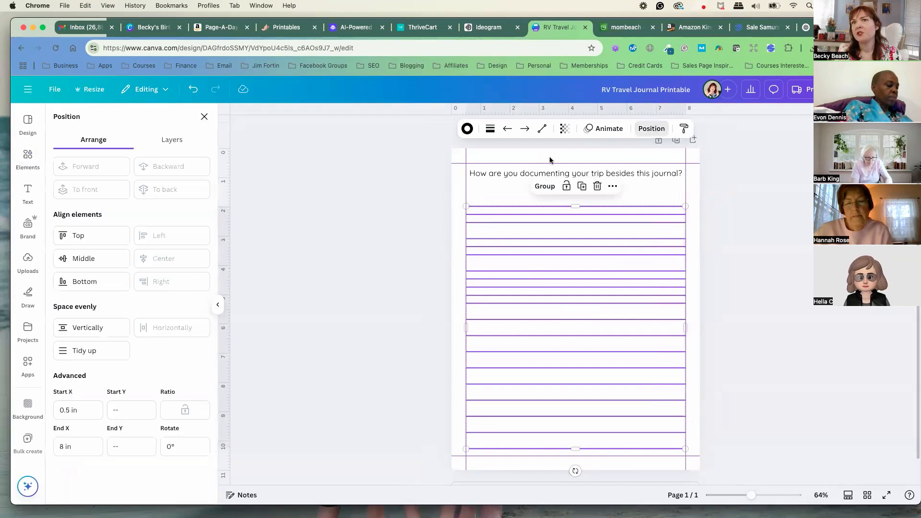
left_click(82, 349)
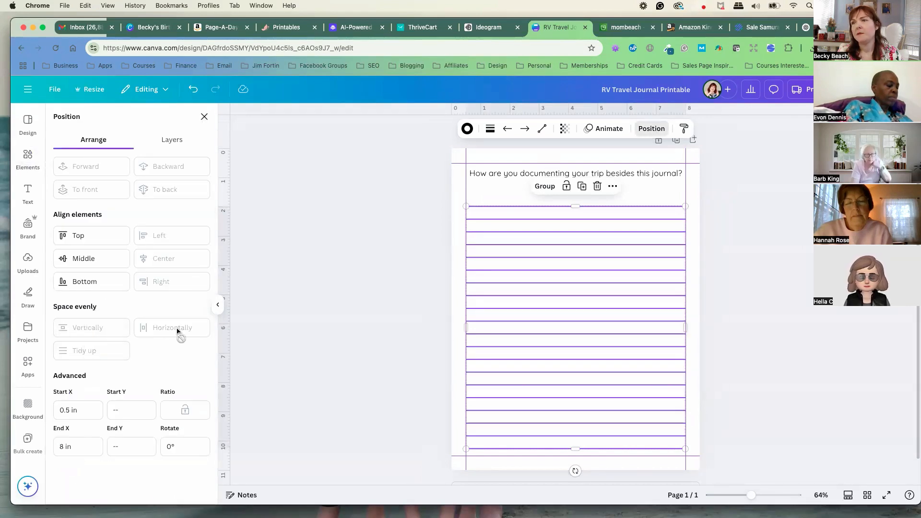
left_click(346, 298)
left_click_drag(384, 200, 660, 454)
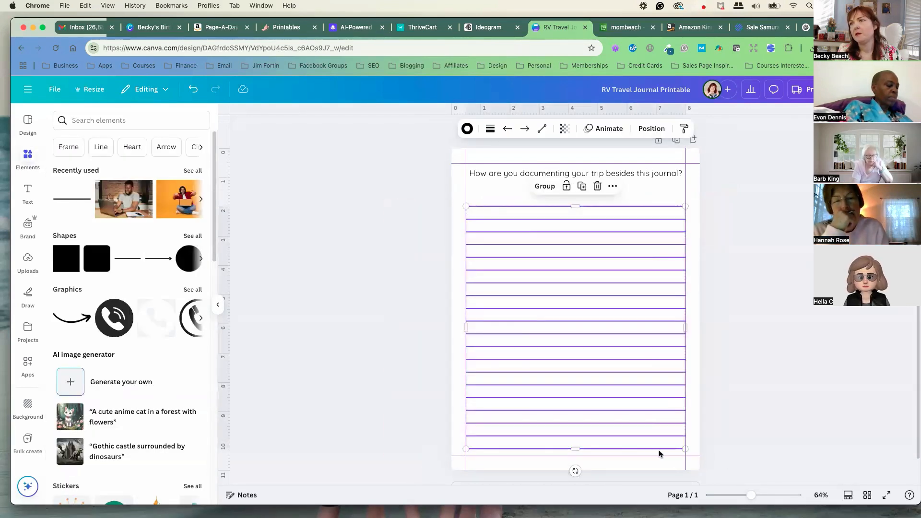
left_click(793, 404)
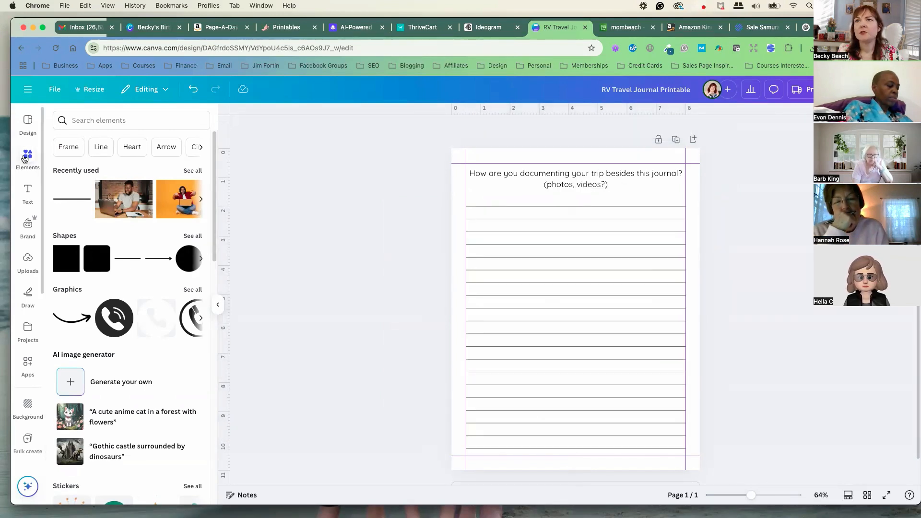
- Search the elements for "rv", show only graphics, and filter them to free items
left_click(86, 121)
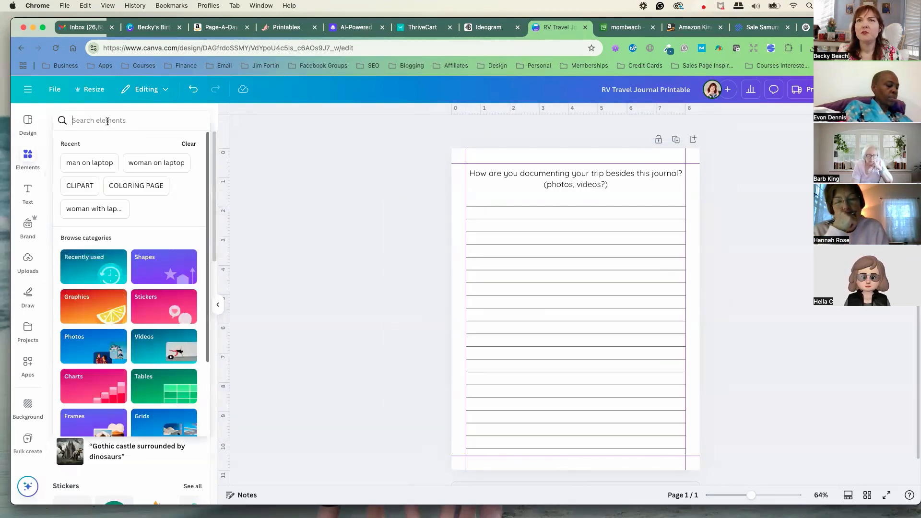
type("tr")
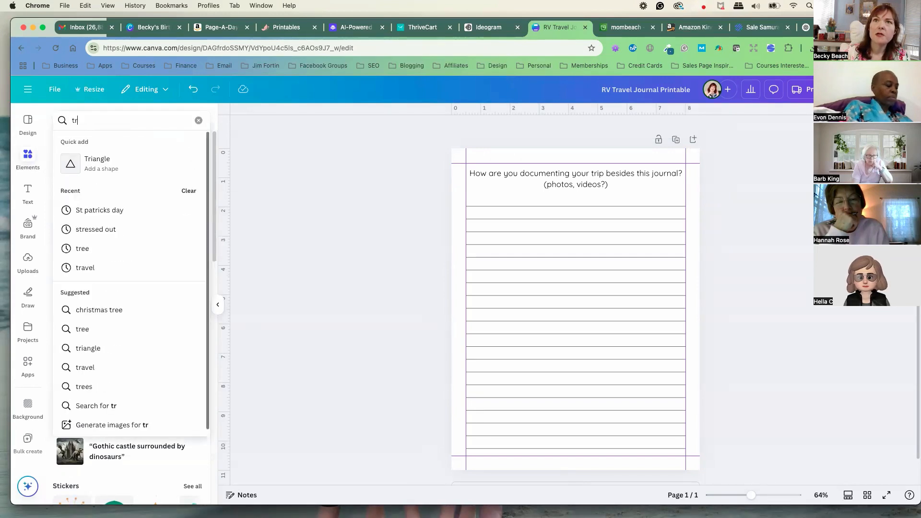
key("BackSpace")
key("BackSpace")
type("rv")
key("Return")
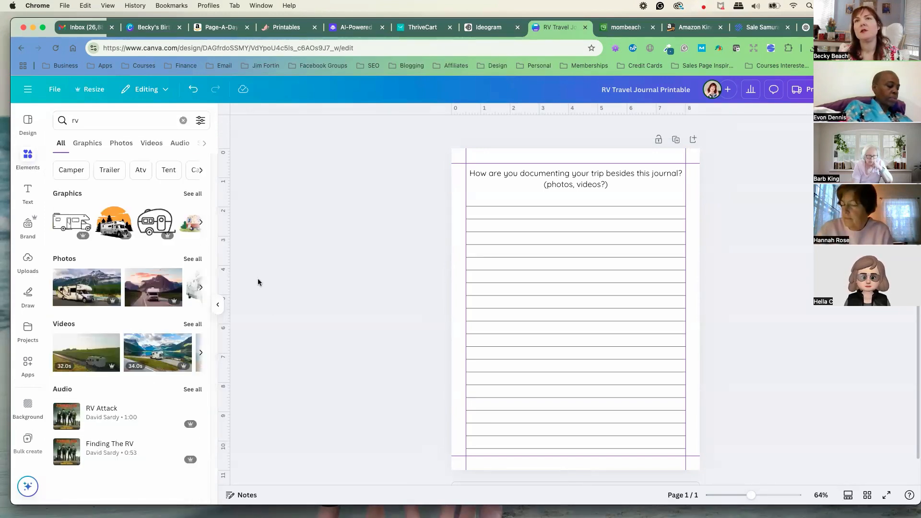
left_click(193, 193)
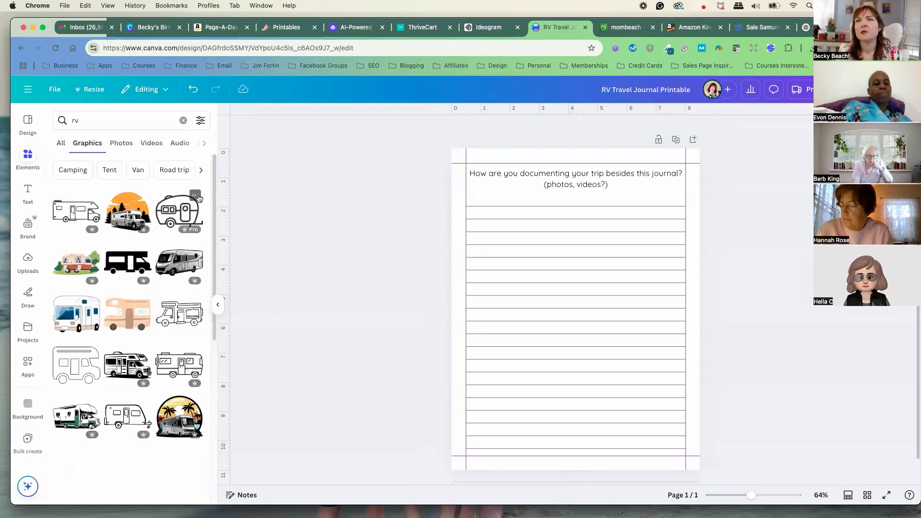
left_click(201, 121)
left_click(67, 338)
left_click(320, 298)
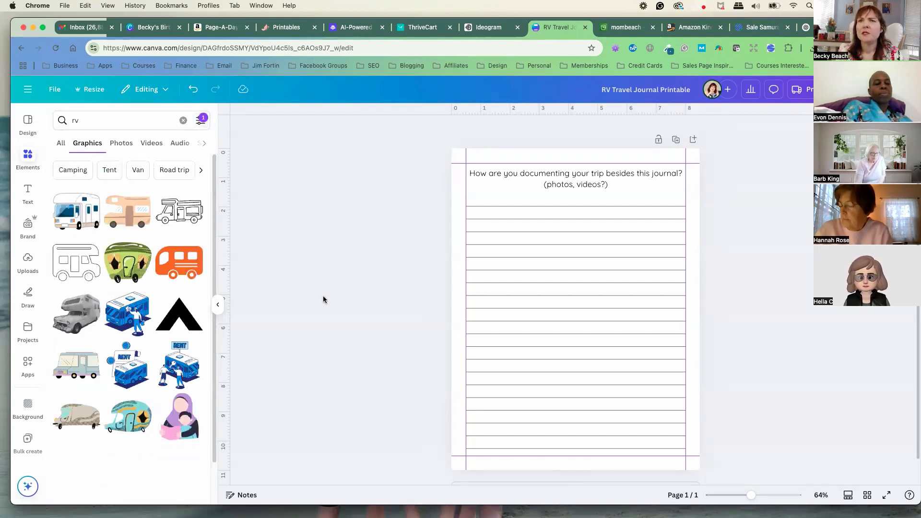
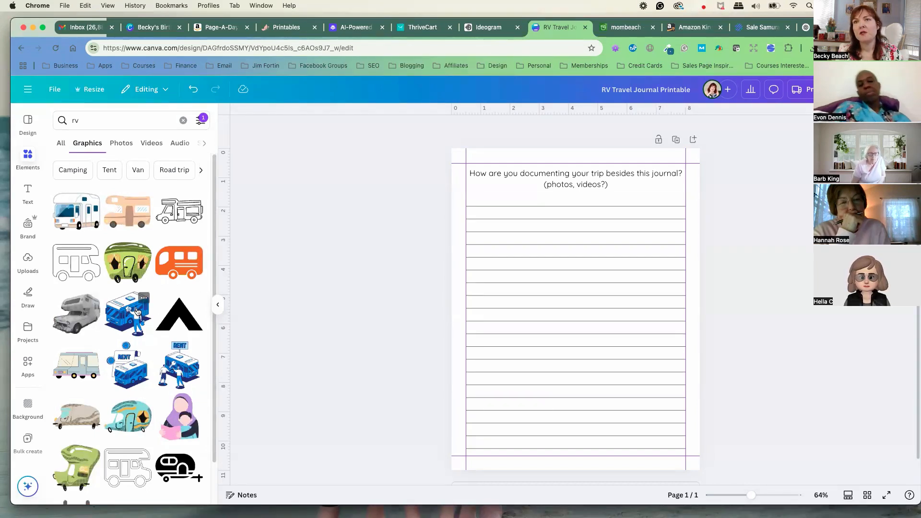
- Insert the black outline motorhome graphic, enlarge it to about 7.15 by 3.78 in, and center it on the page
scroll(143, 302, "down", 2)
scroll(142, 307, "up", 2)
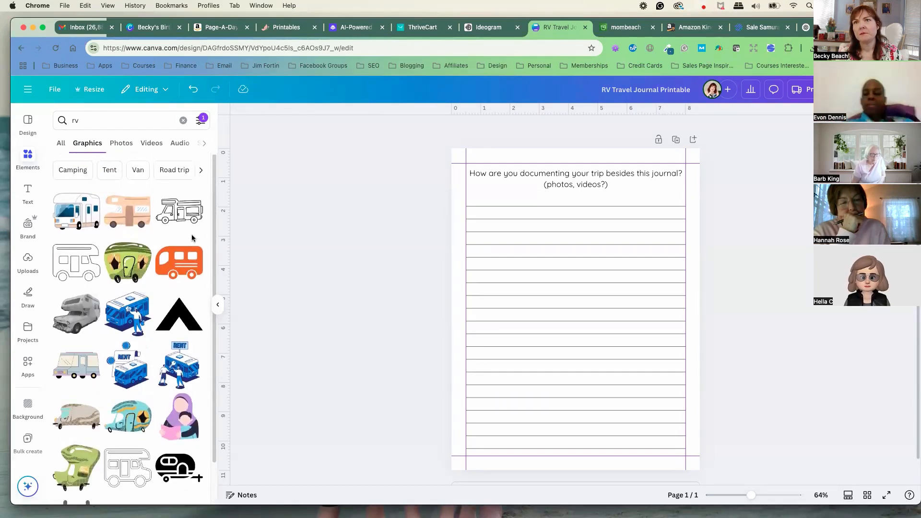
left_click(176, 214)
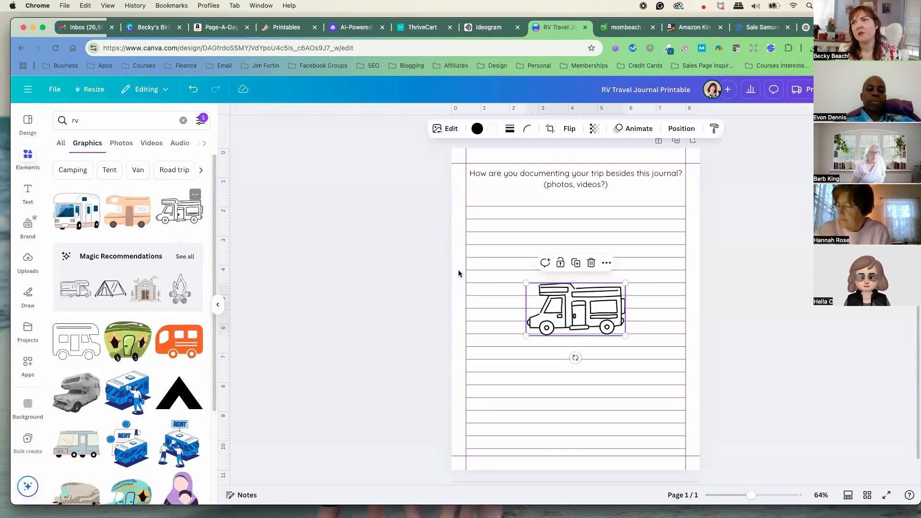
left_click_drag(526, 336, 476, 362)
left_click_drag(626, 283, 685, 251)
mouse_move(612, 306)
left_mouse_down()
mouse_move(611, 287)
mouse_move(605, 307)
left_mouse_up()
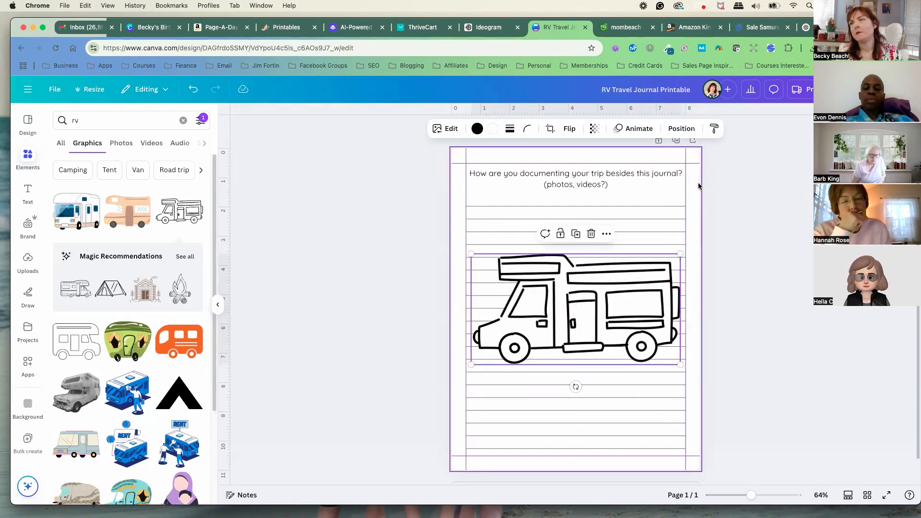
- Fade the motorhome graphic to a transparency of 5 as a watermark over the writing lines
left_click(595, 130)
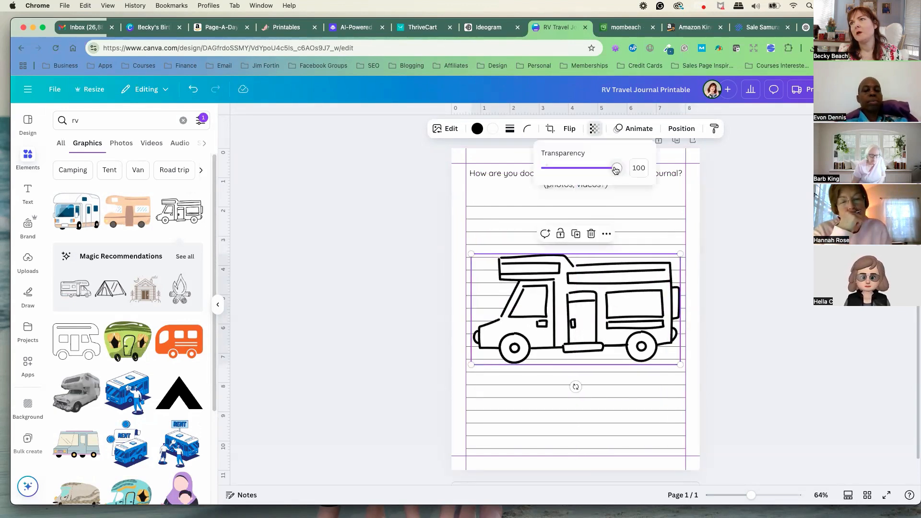
left_click_drag(616, 170, 549, 176)
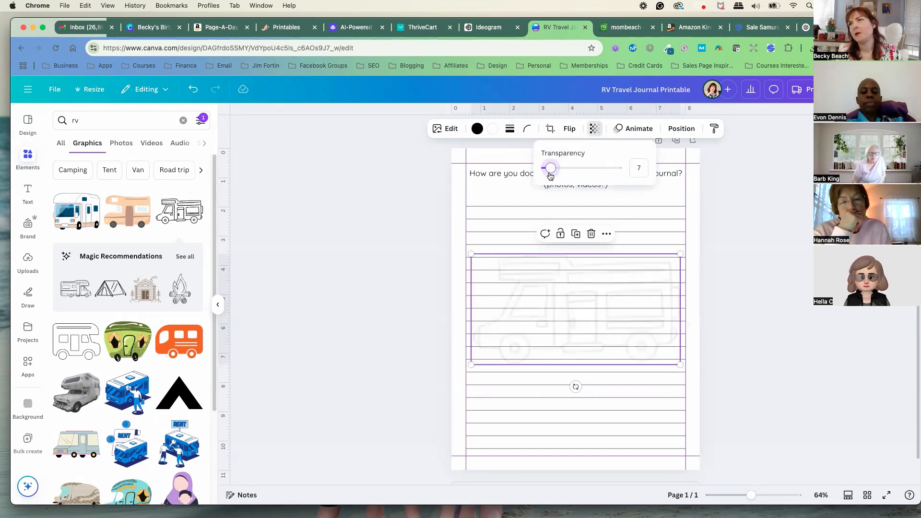
left_click_drag(550, 175, 550, 177)
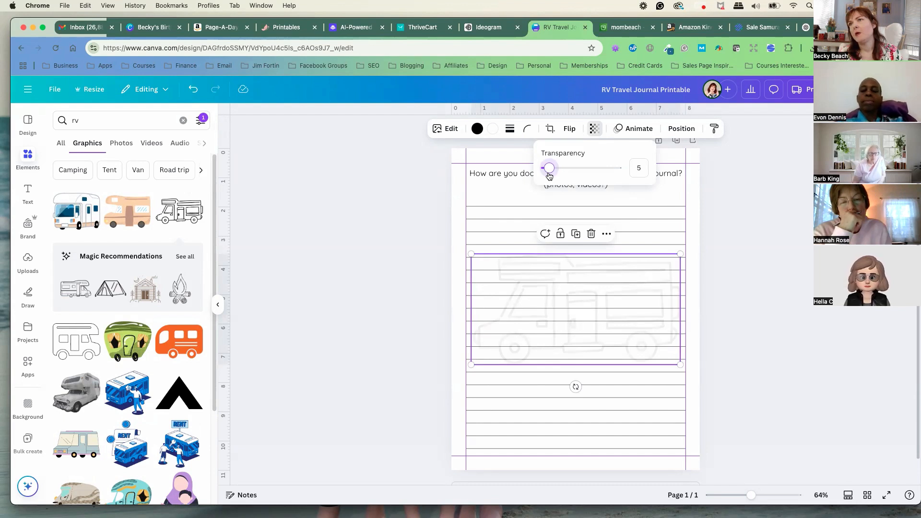
left_click(678, 133)
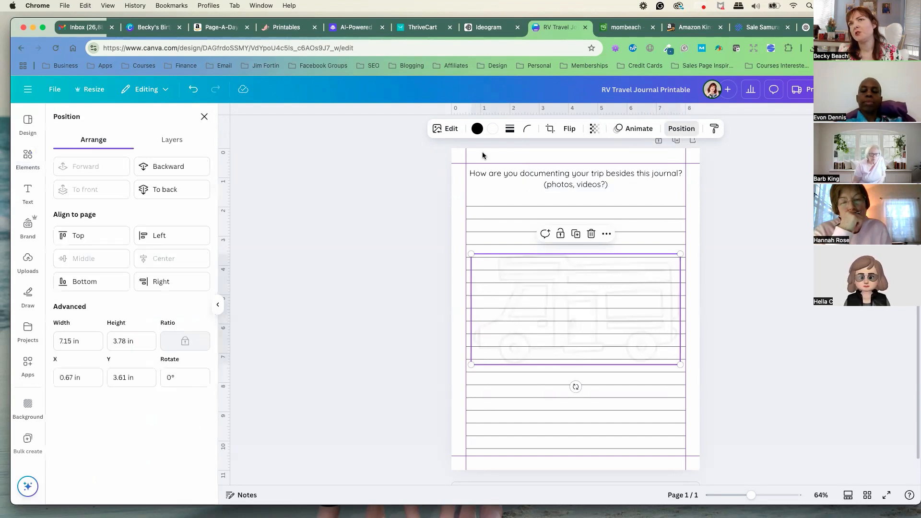
key("Escape")
left_click(376, 226)
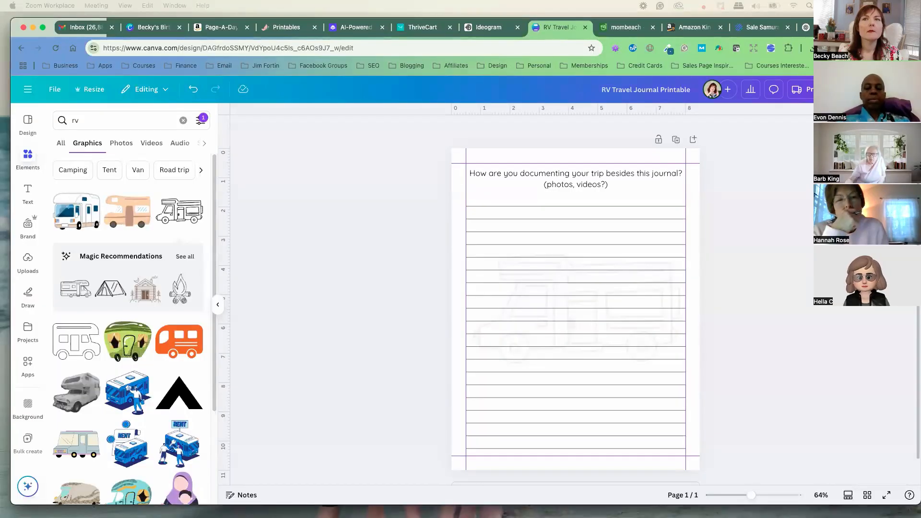
- Browse the RV graphics and open the full set of Magic Recommendations for the motorhome graphic
left_click(418, 215)
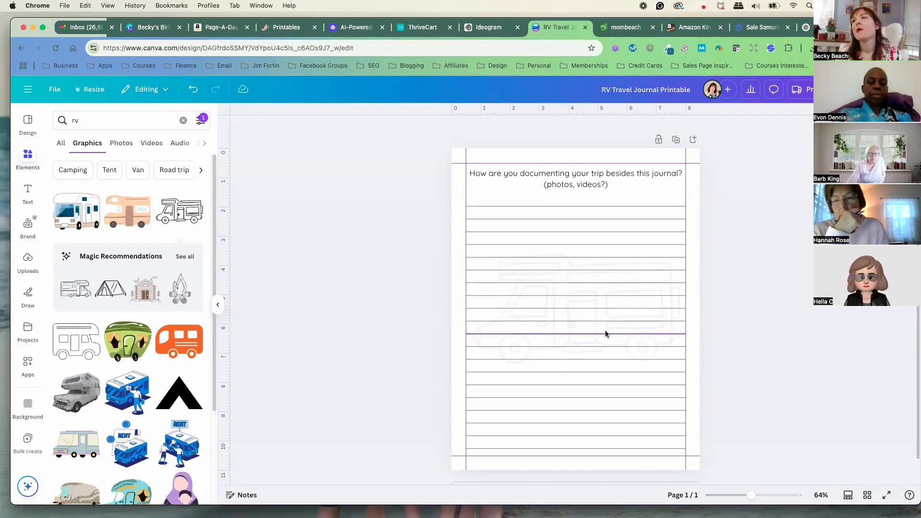
scroll(374, 277, "down", 1)
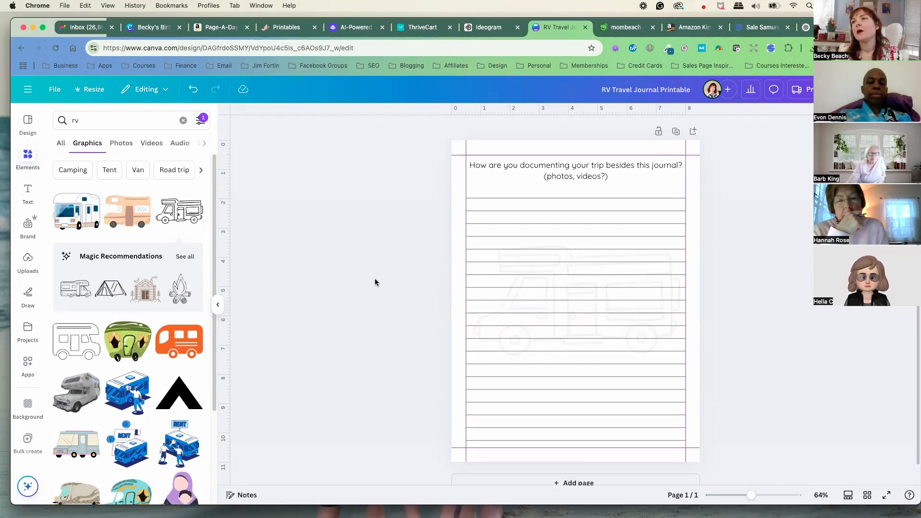
scroll(135, 312, "down", 3)
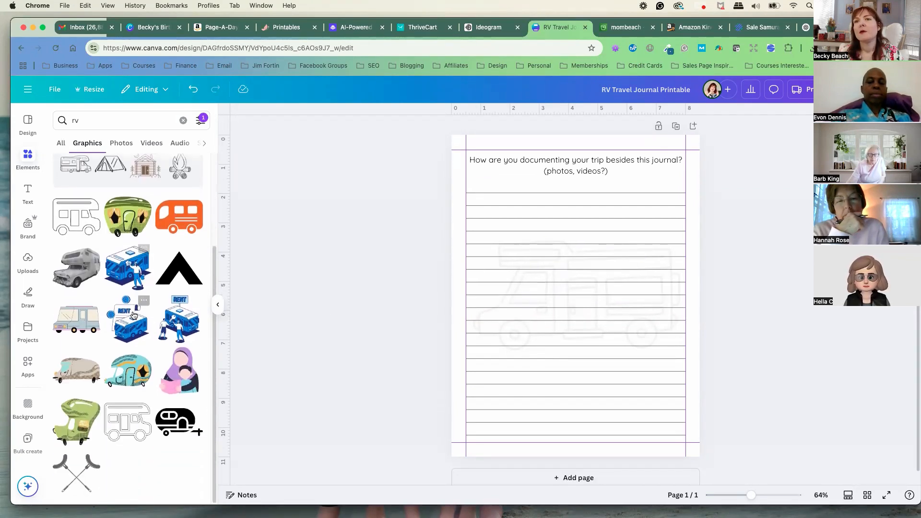
scroll(144, 312, "up", 1)
scroll(147, 312, "up", 2)
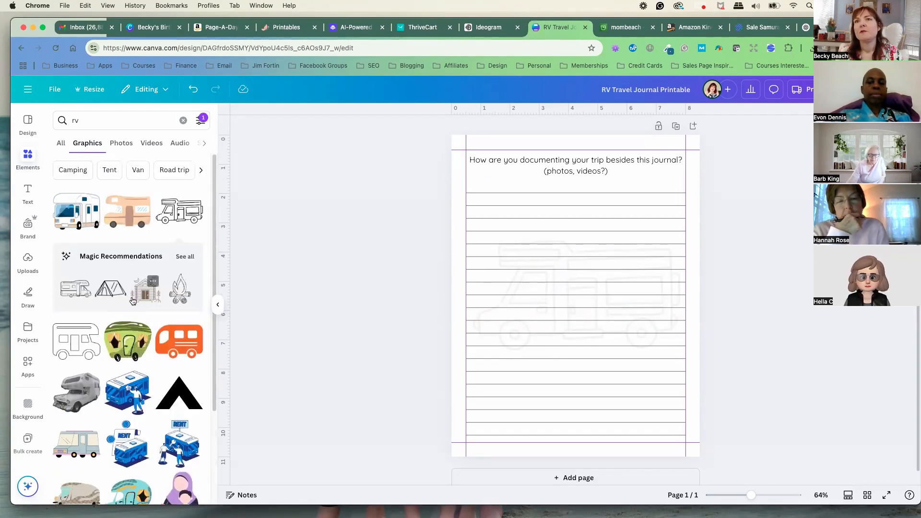
left_click(184, 257)
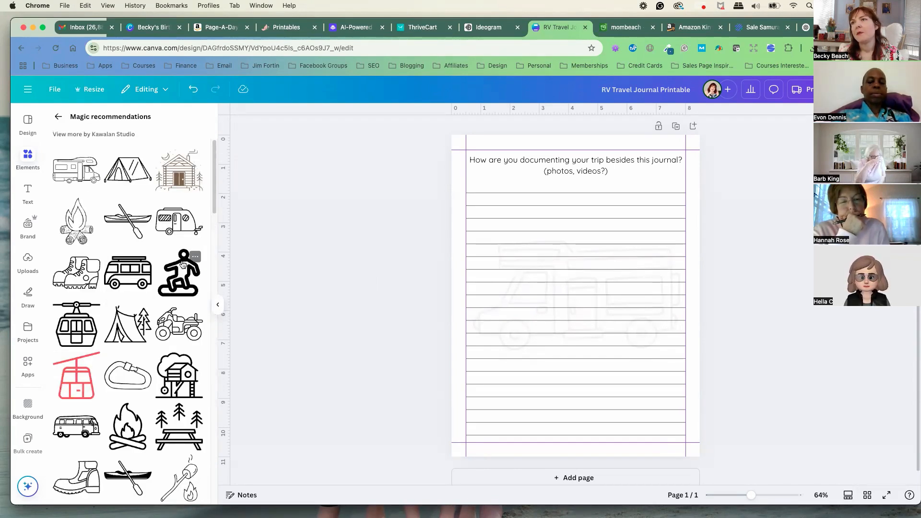
- Narrow the prompt text box from both sides so the question wraps further inside the margin guides
left_click(545, 169)
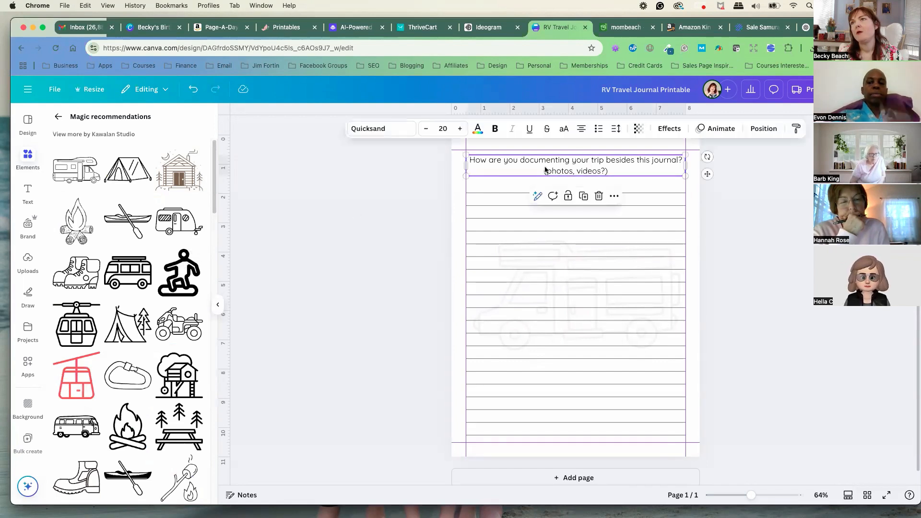
left_click_drag(464, 165, 488, 165)
left_click_drag(685, 165, 664, 166)
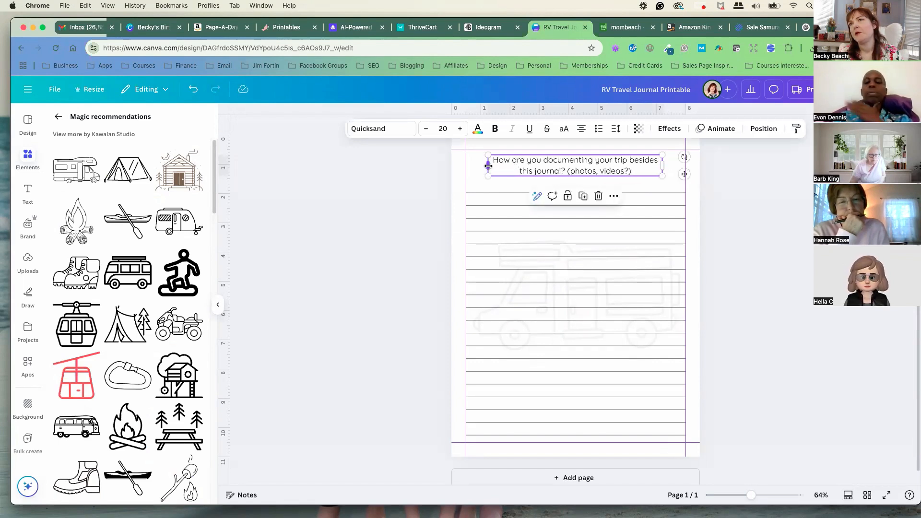
- Narrow the prompt text box further from both sides and nudge it slightly to leave room for graphics beside the question
left_click_drag(488, 168, 495, 168)
left_click_drag(663, 165, 655, 165)
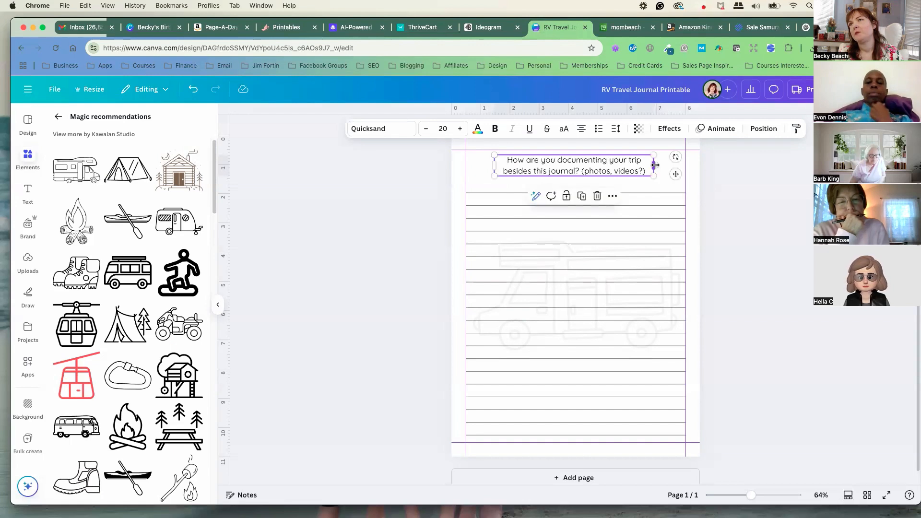
left_click(391, 225)
left_click(573, 163)
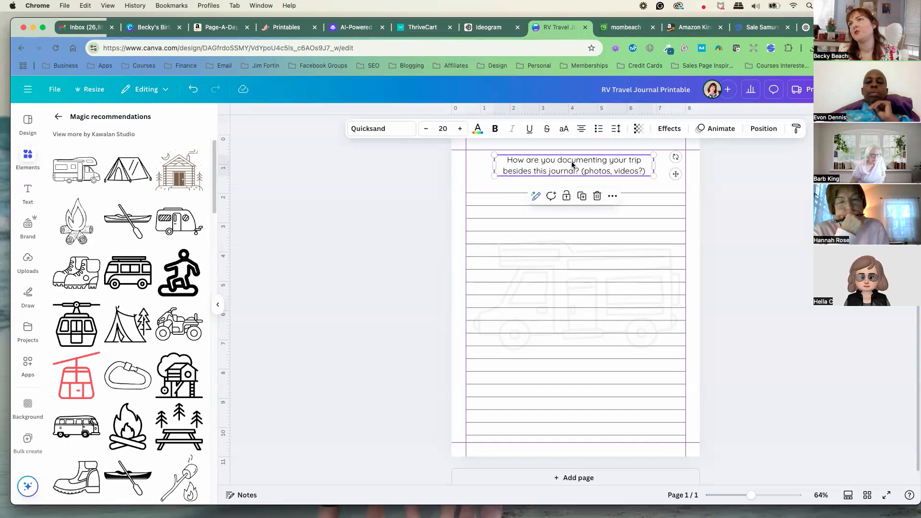
left_click_drag(576, 165, 577, 165)
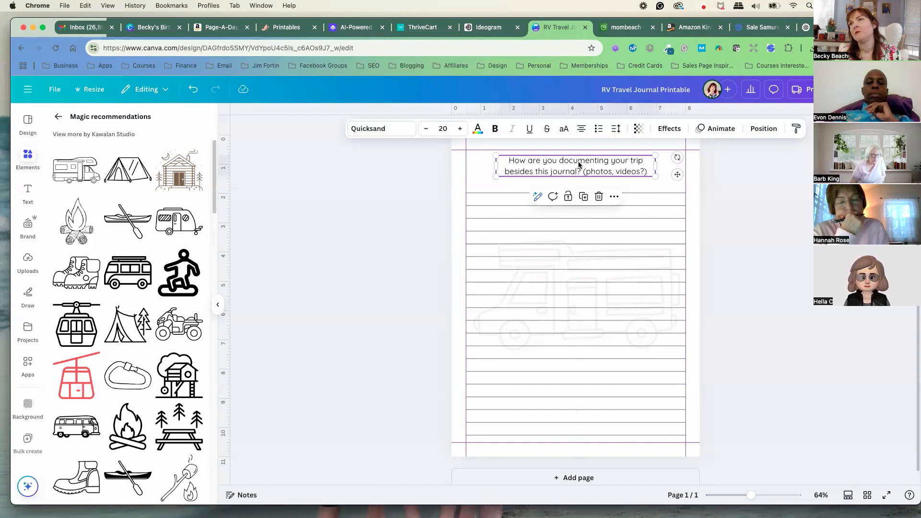
left_click(397, 202)
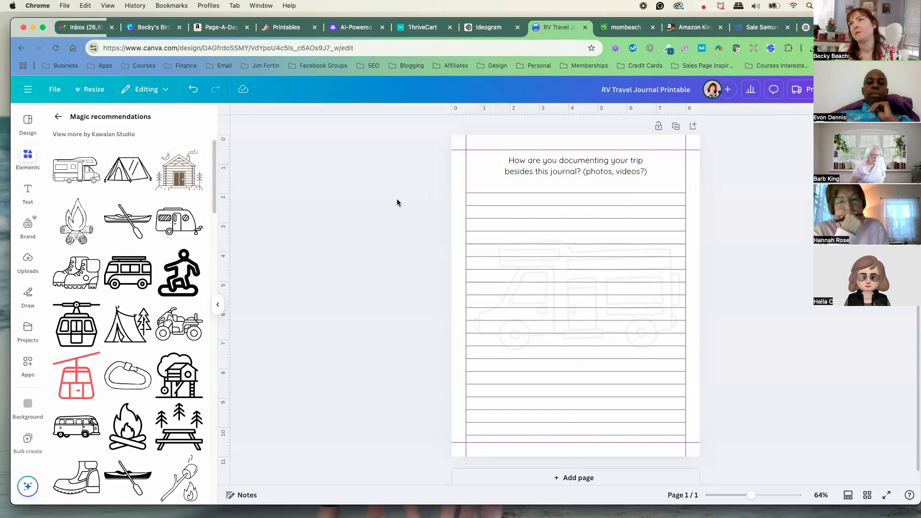
left_click(555, 166)
left_click(355, 206)
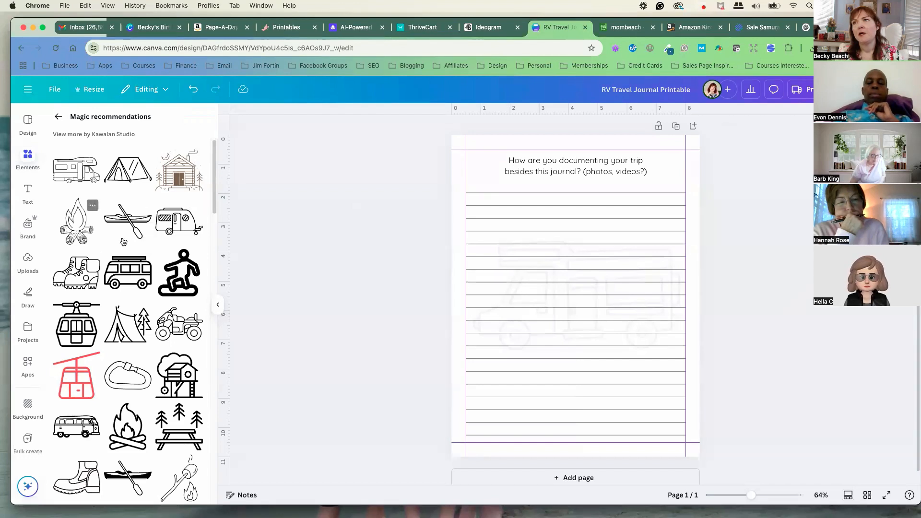
- Insert the campfire and tent outline graphics, shrink them, and place the campfire before the prompt question and the tent after it
left_click(77, 221)
left_click_drag(621, 360, 482, 178)
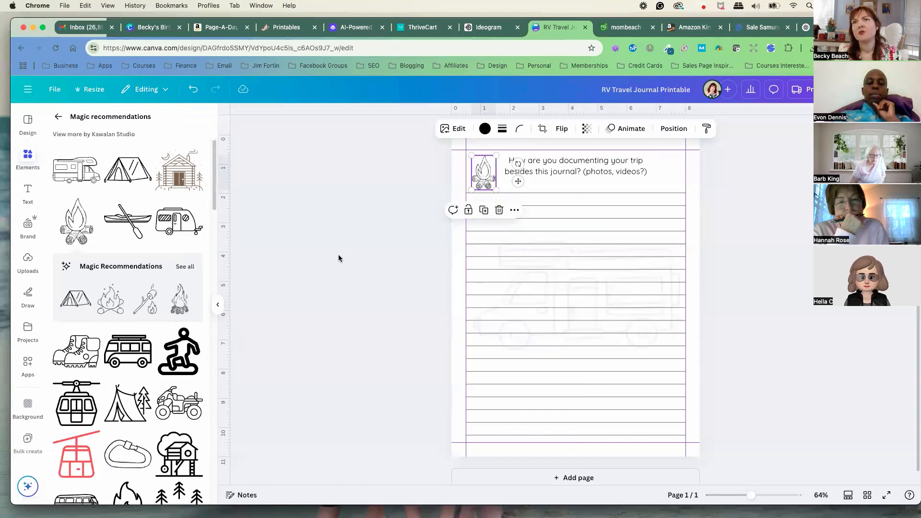
left_click(137, 177)
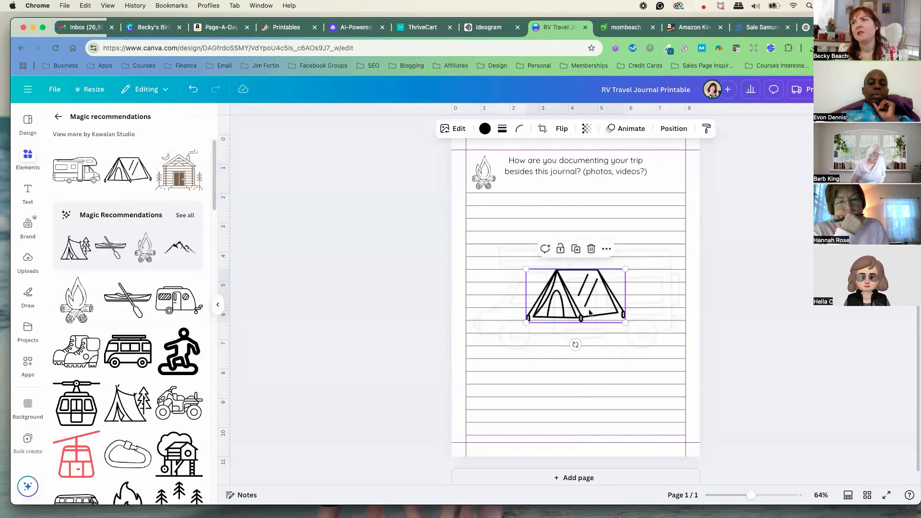
left_click_drag(625, 323, 668, 171)
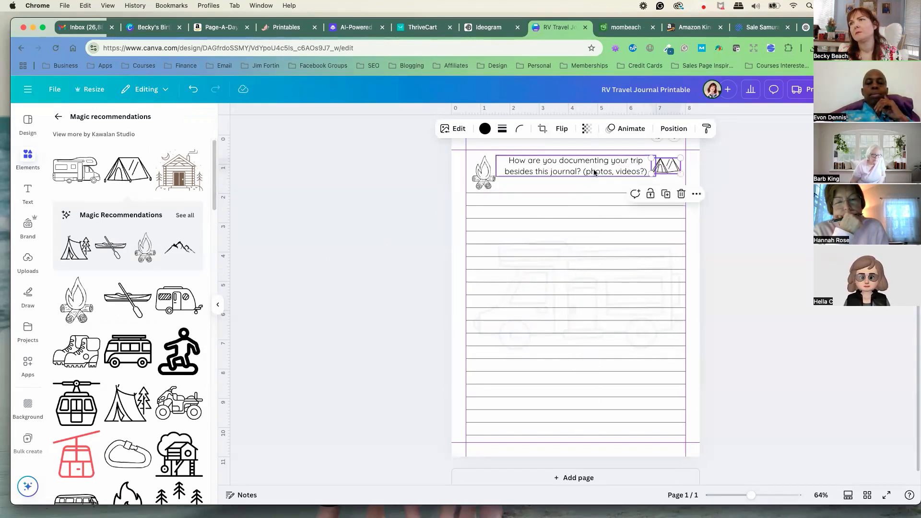
- Trim the prompt text box so the question fits between the campfire and tent graphics without overlapping them
left_click(645, 174)
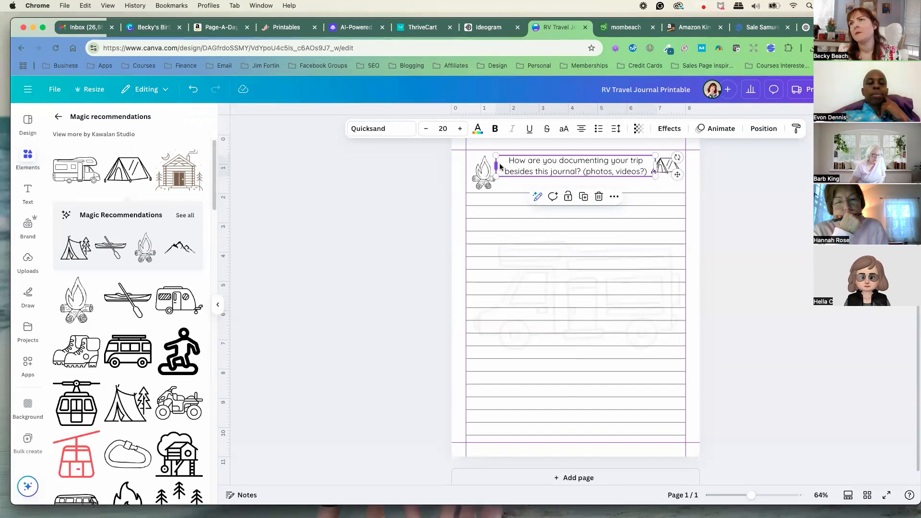
left_click_drag(497, 166, 497, 167)
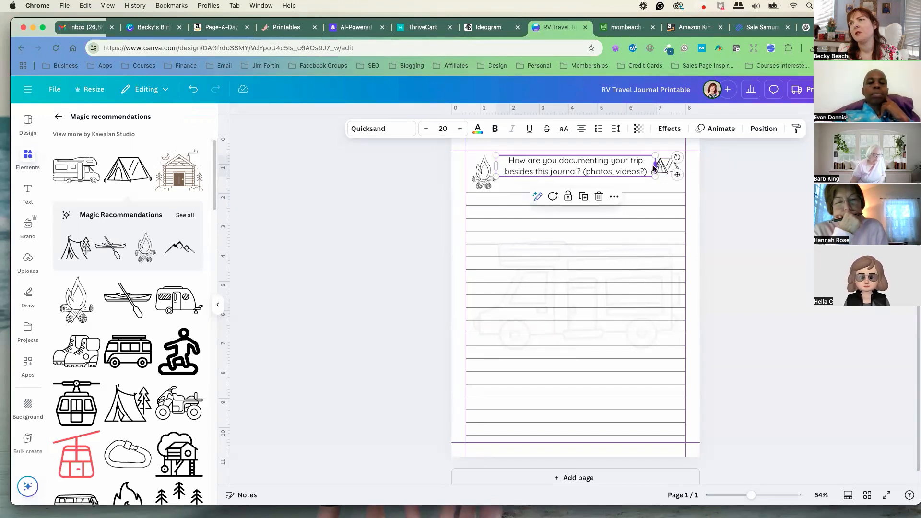
left_click_drag(654, 167, 656, 171)
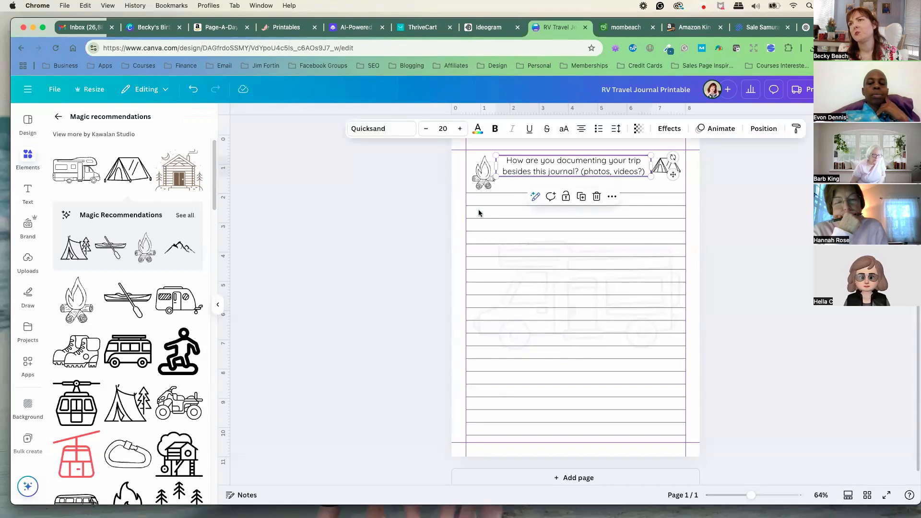
left_click(390, 221)
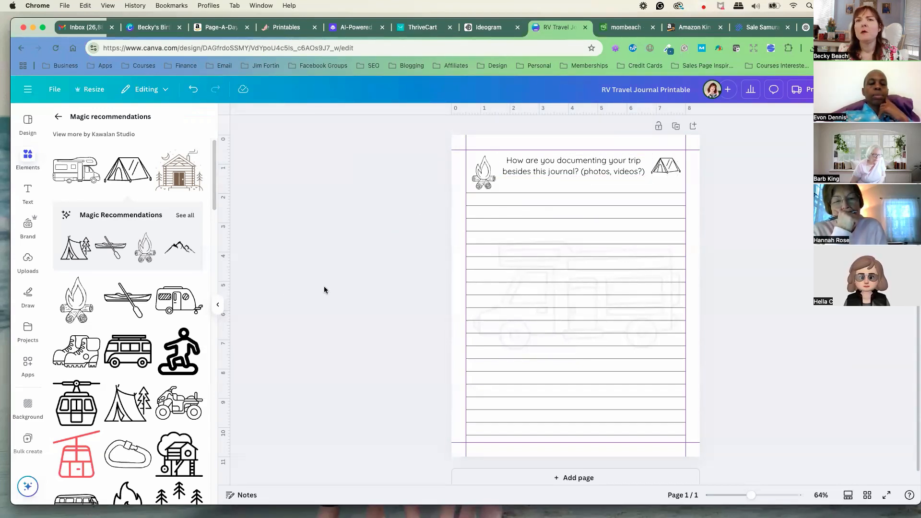
- Switch to the Amazon KDP bookshelf and review the published planners, including the Two-Week Vacation Planner
left_click(27, 365)
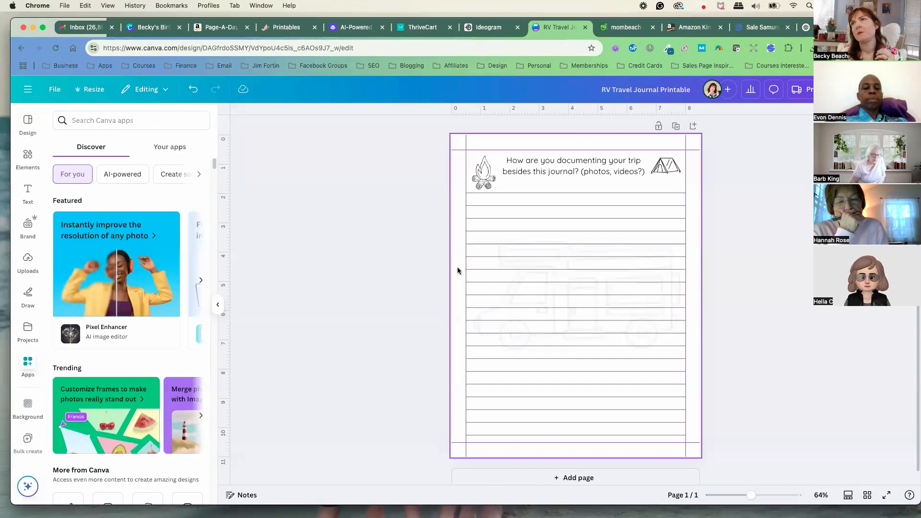
left_click(686, 28)
scroll(591, 218, "down", 5)
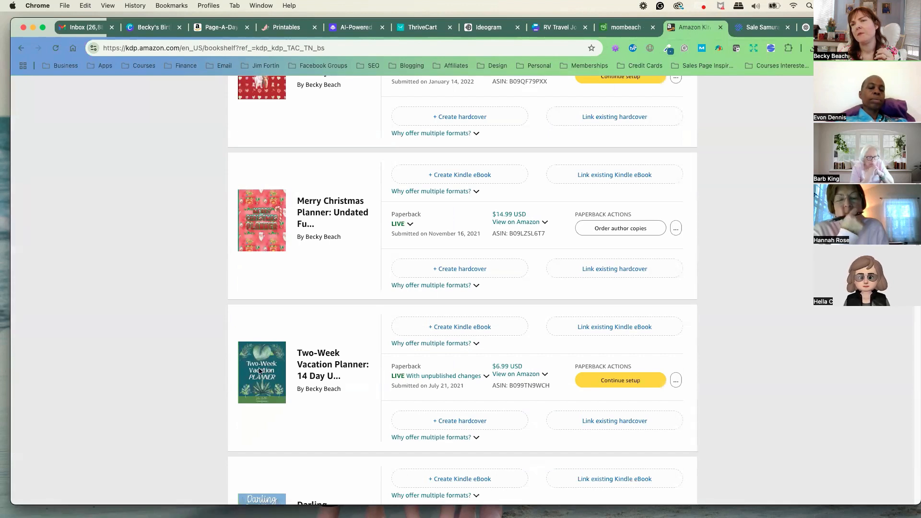
scroll(211, 346, "down", 2)
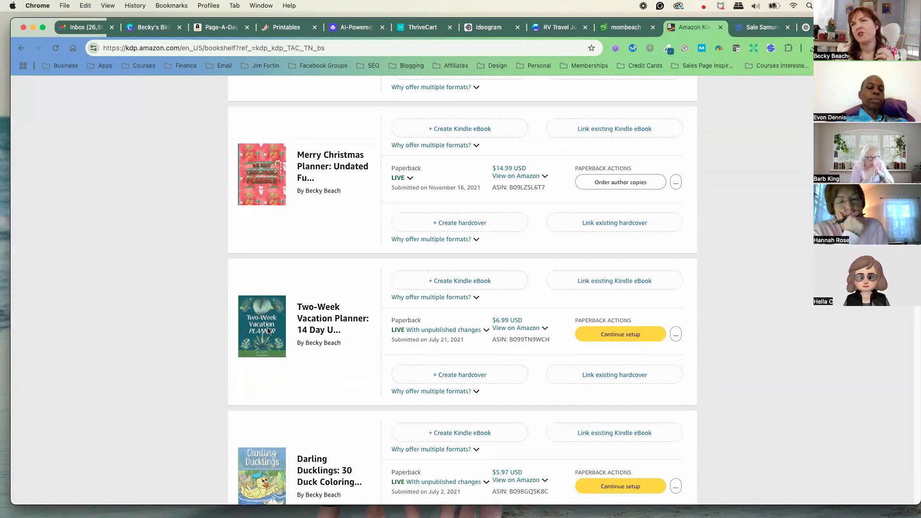
scroll(271, 328, "down", 4)
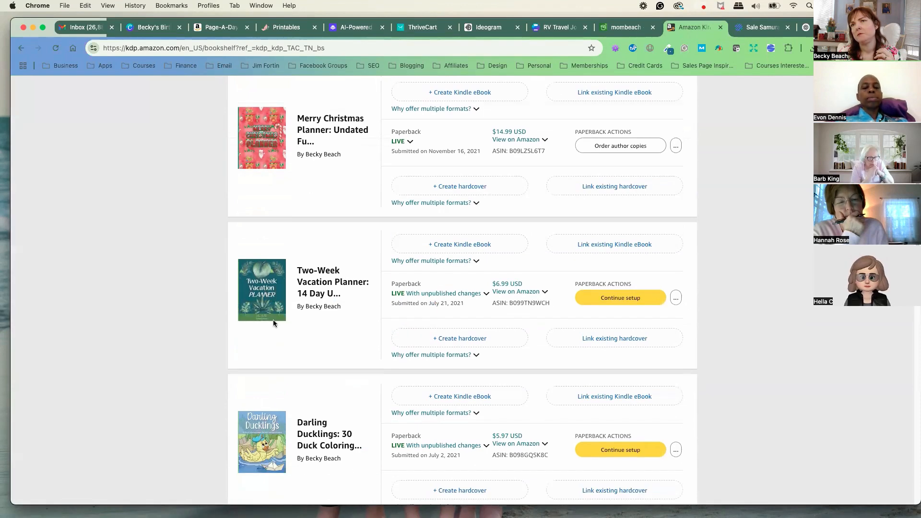
scroll(273, 326, "up", 3)
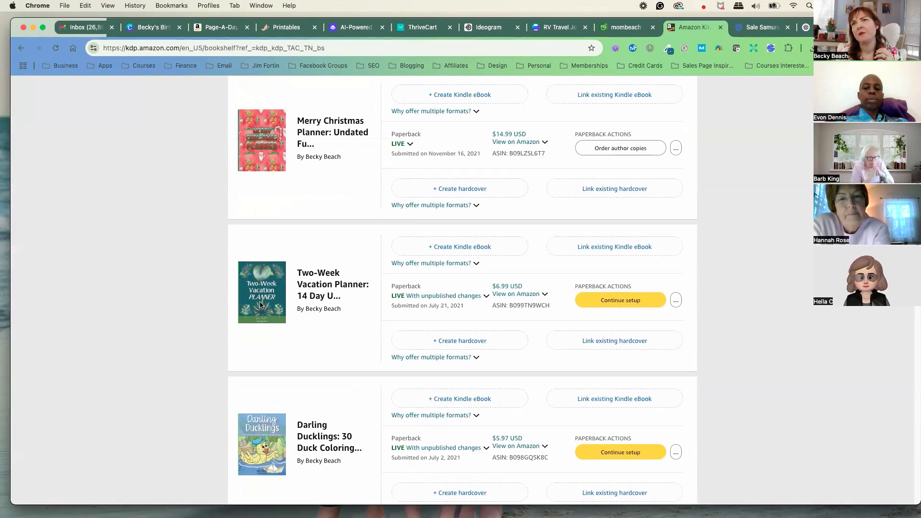
scroll(260, 304, "up", 8)
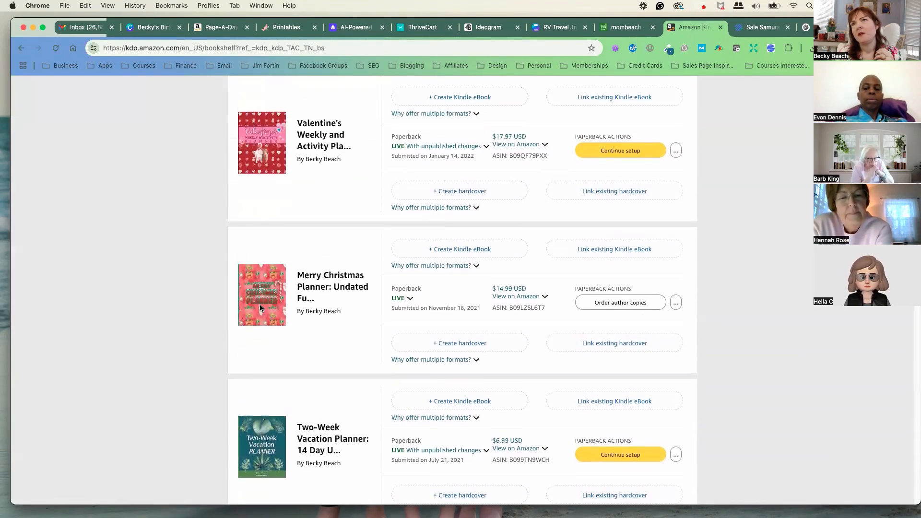
scroll(260, 304, "up", 3)
scroll(260, 306, "down", 18)
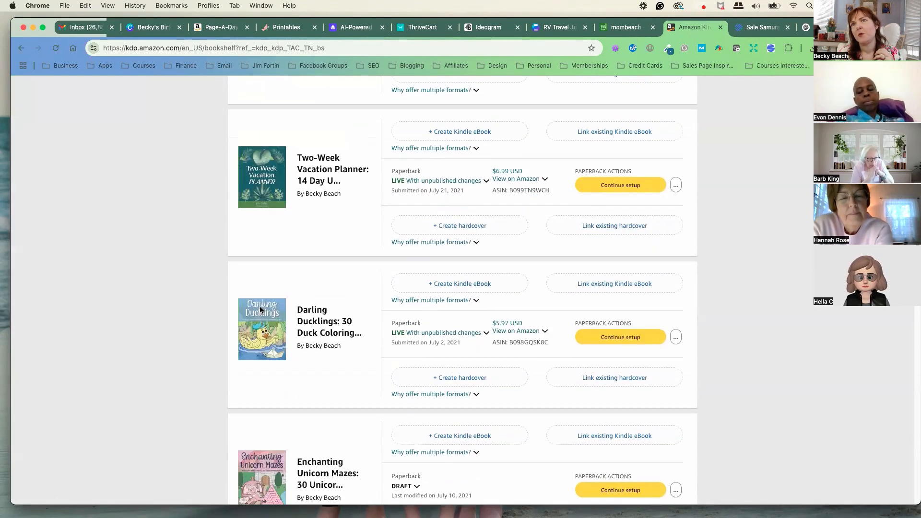
scroll(260, 308, "up", 3)
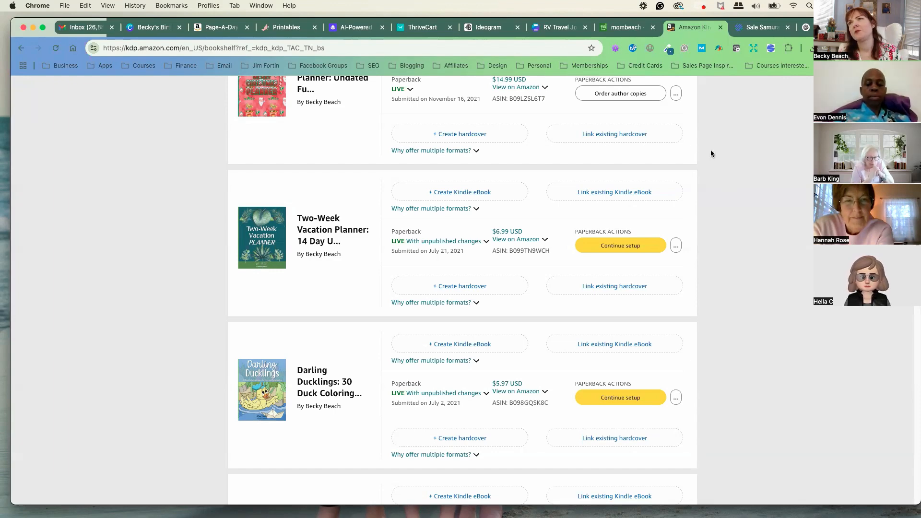
- Return to the RV Travel Journal Printable design in Canva and look through the available apps for Bulk create
left_click(550, 30)
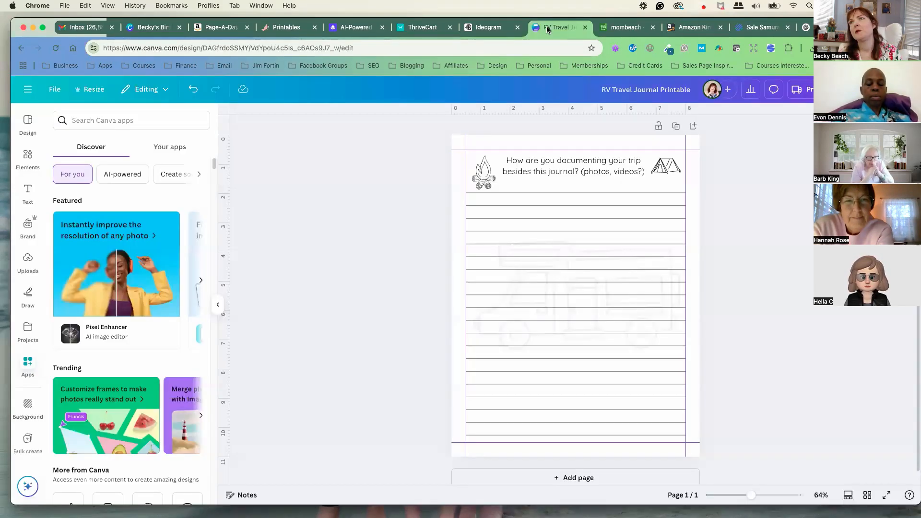
left_click(552, 172)
left_click(381, 209)
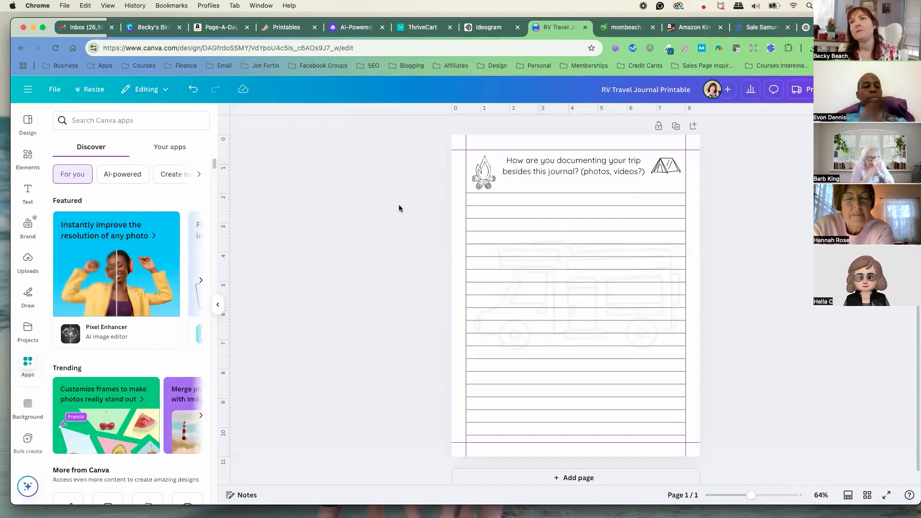
scroll(381, 209, "up", 1)
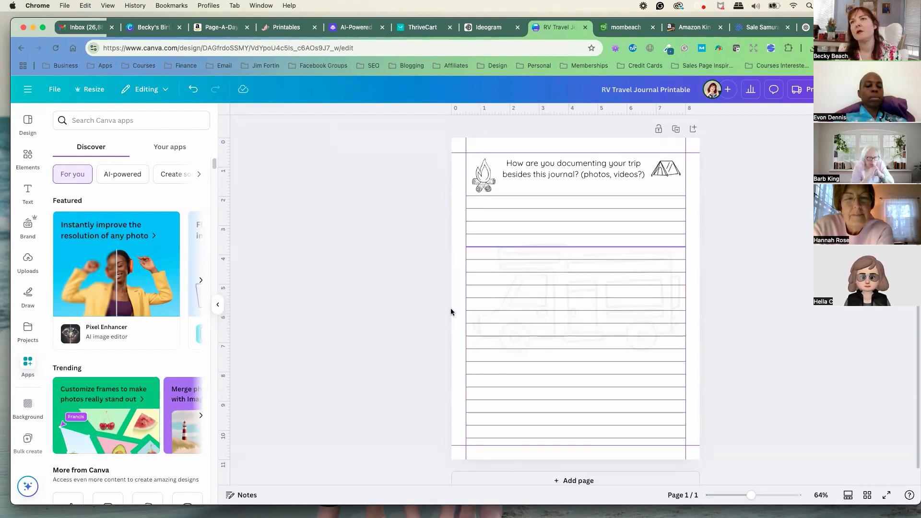
left_click(27, 365)
scroll(143, 339, "down", 5)
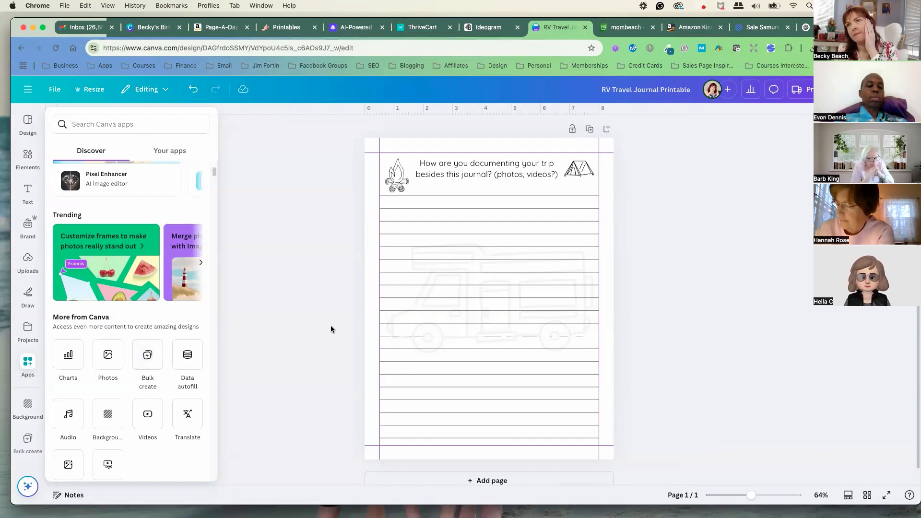
left_click(356, 270)
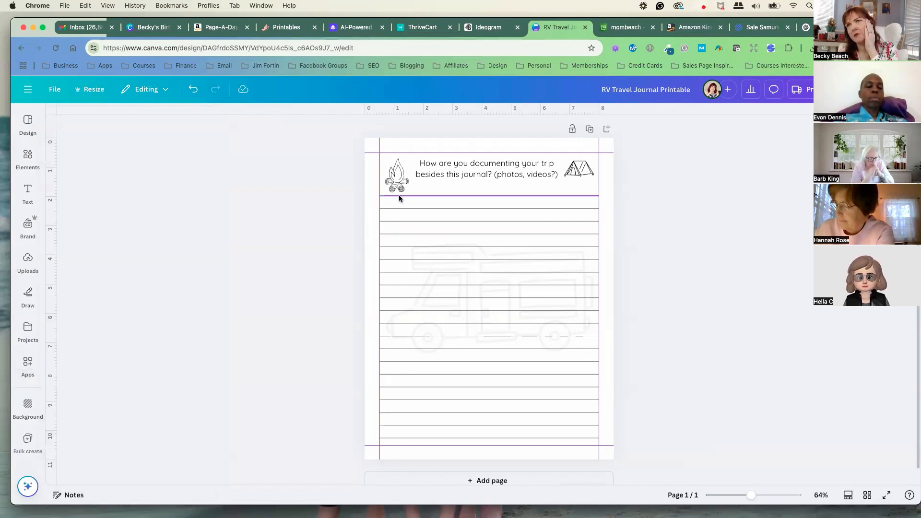
- Move the writing lines and motorhome watermark down to the 10.5 in bottom margin guide, and raise the campfire back beside the question
left_click_drag(370, 190, 603, 445)
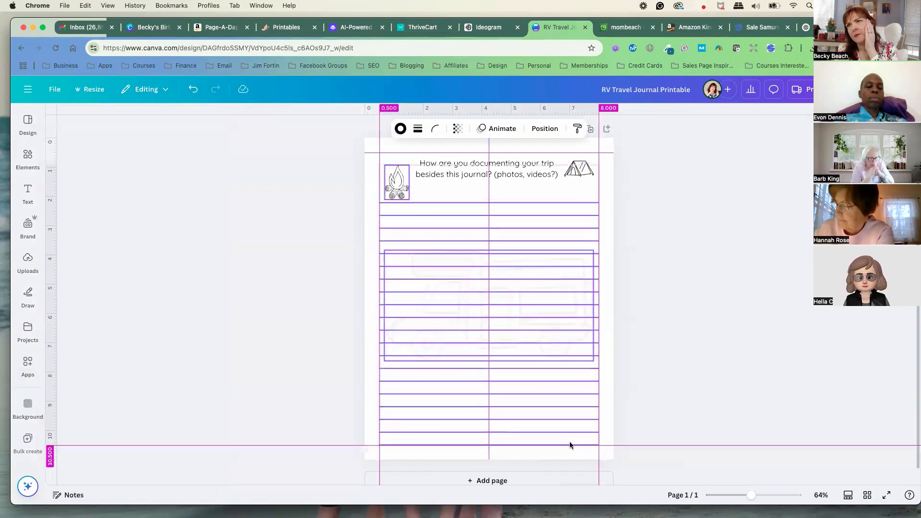
left_click(331, 319)
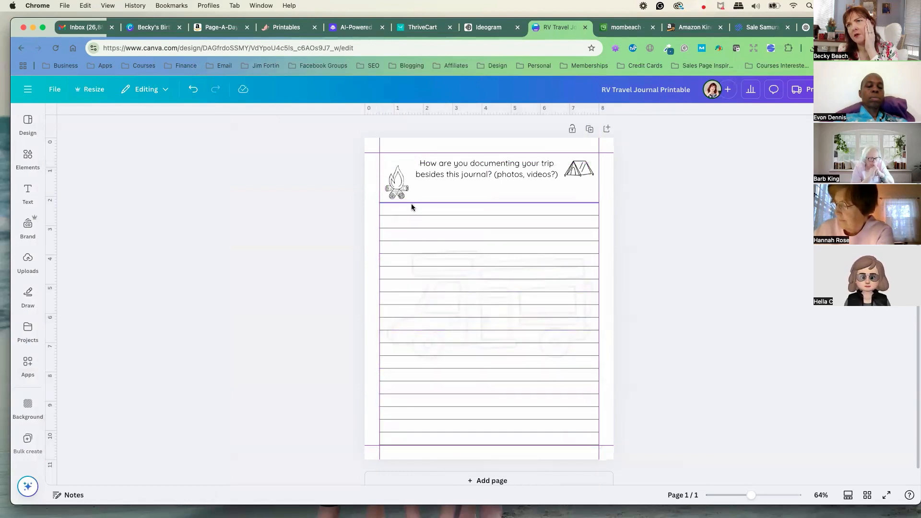
left_click(399, 185)
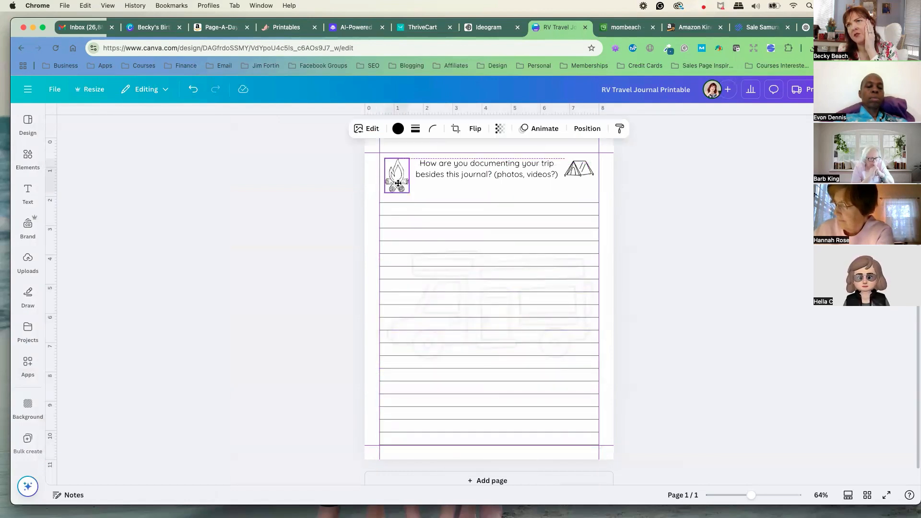
left_click_drag(399, 184, 398, 181)
left_click(323, 212)
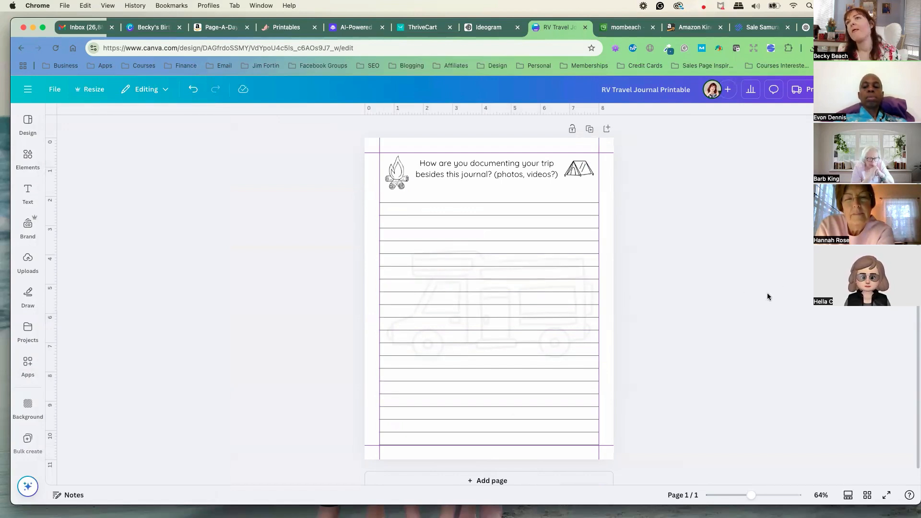
left_click(27, 444)
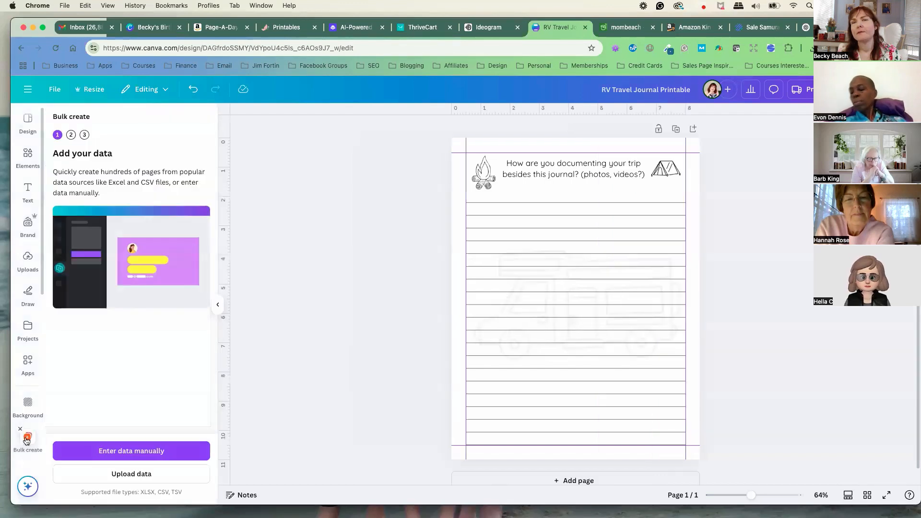
left_click(140, 475)
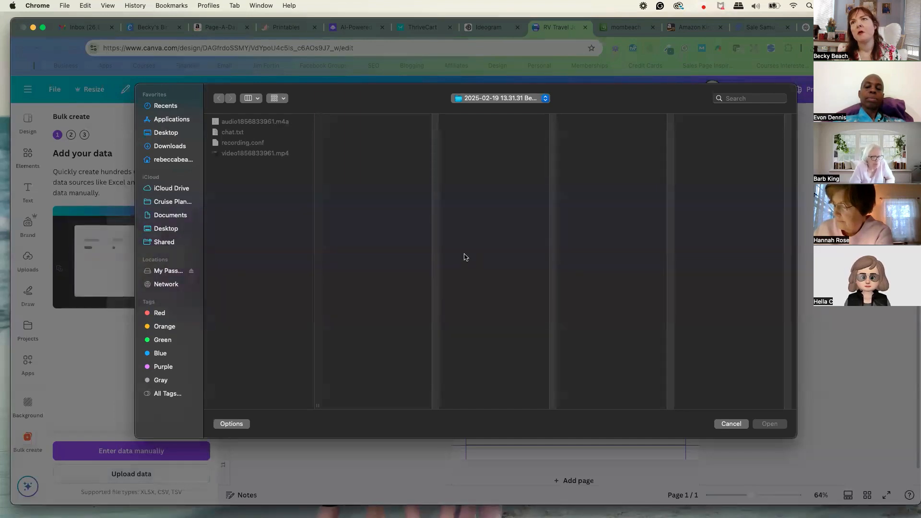
left_click(165, 230)
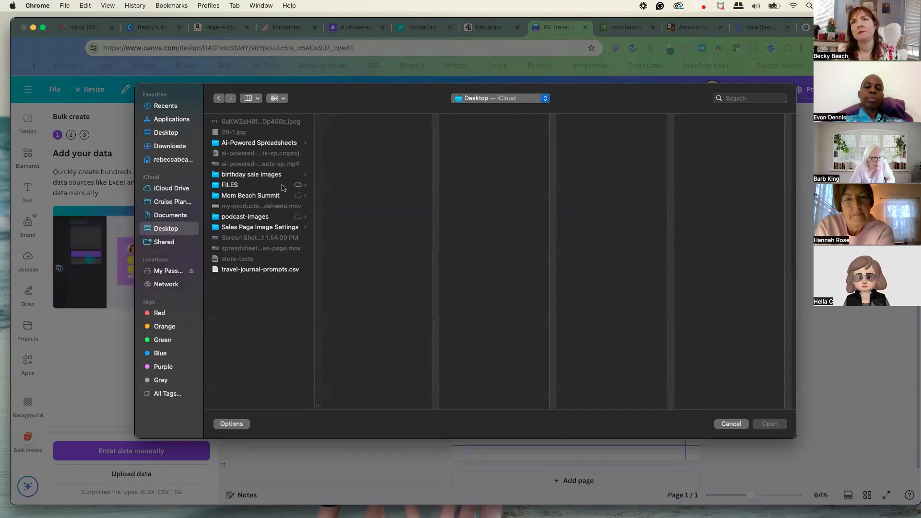
left_click(232, 187)
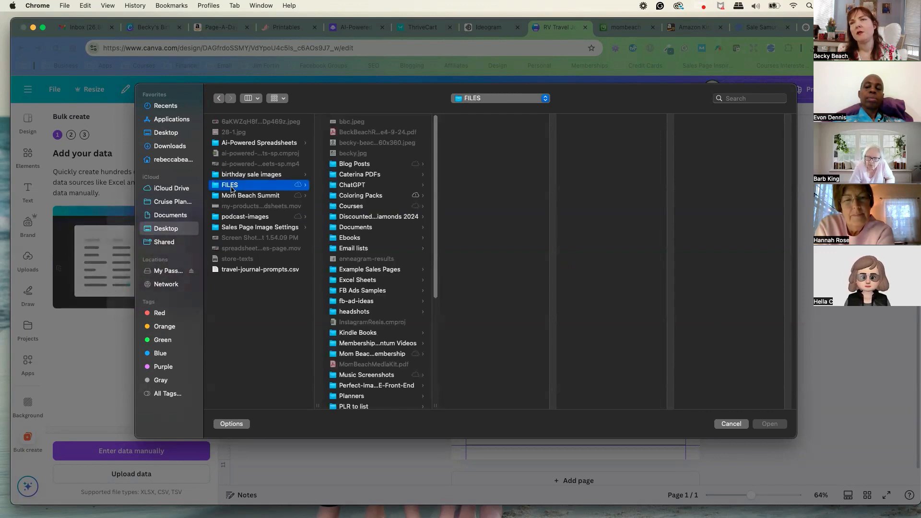
scroll(423, 283, "down", 2)
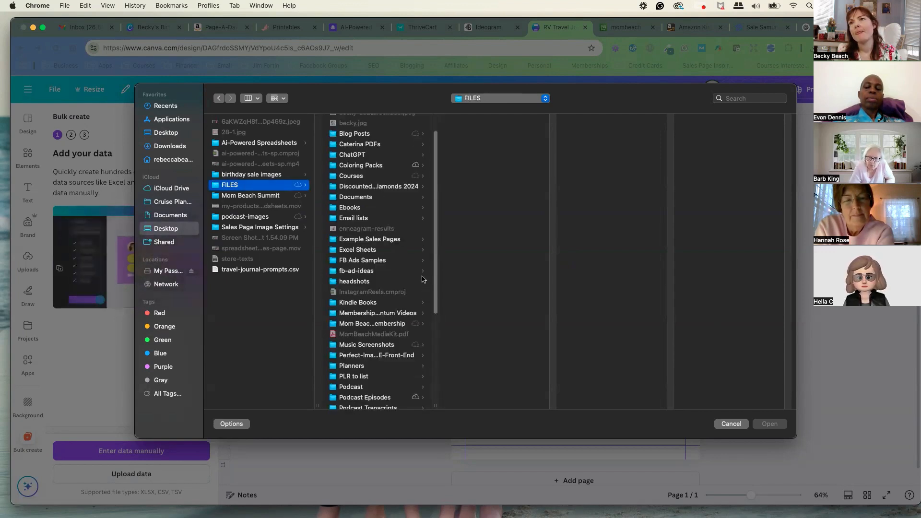
scroll(422, 279, "up", 2)
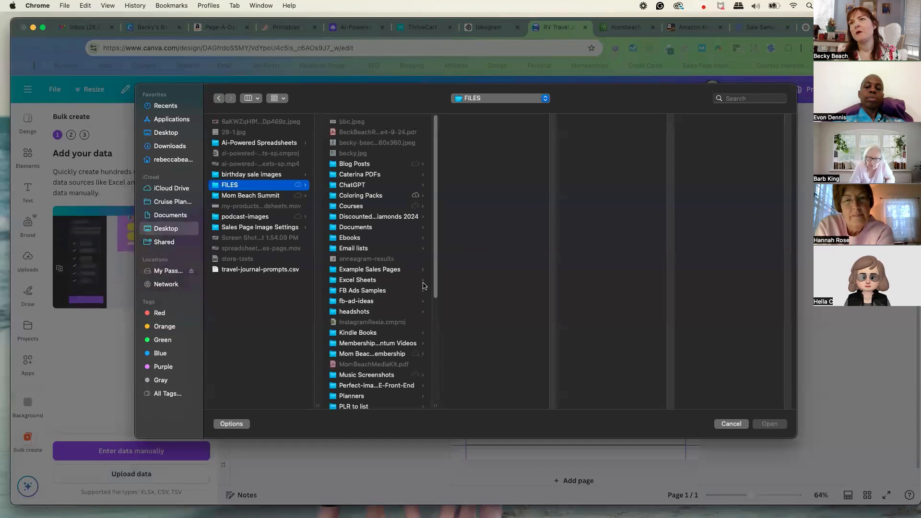
left_click(258, 270)
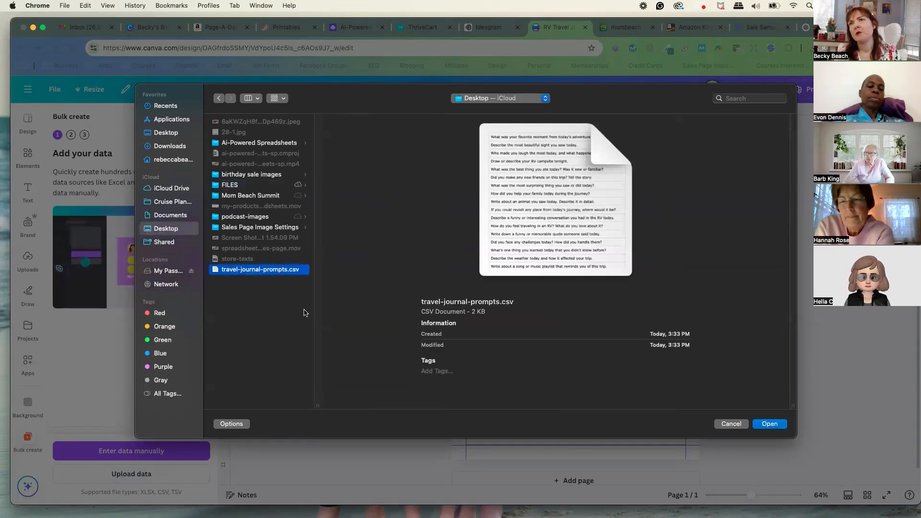
left_click(732, 424)
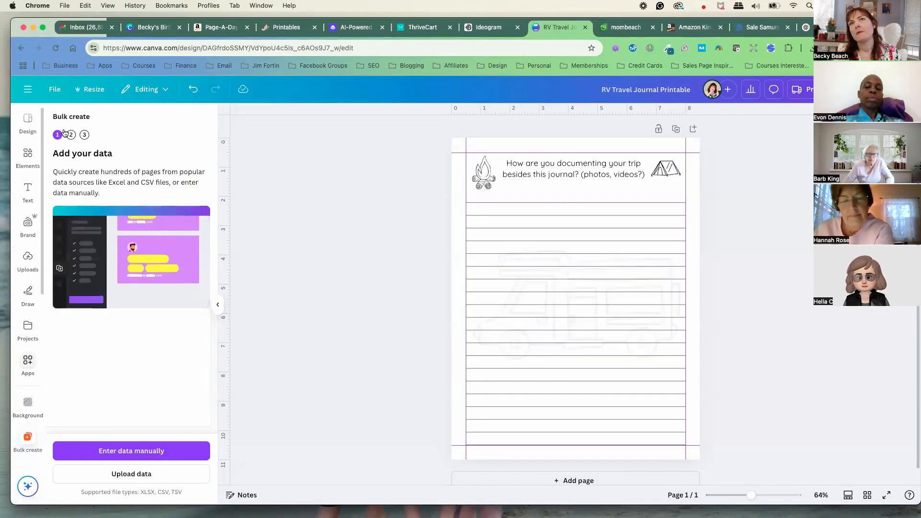
- Open the Bulk create app and upload travel-journal-prompts.csv from the iCloud Desktop folder as its data
left_click(28, 362)
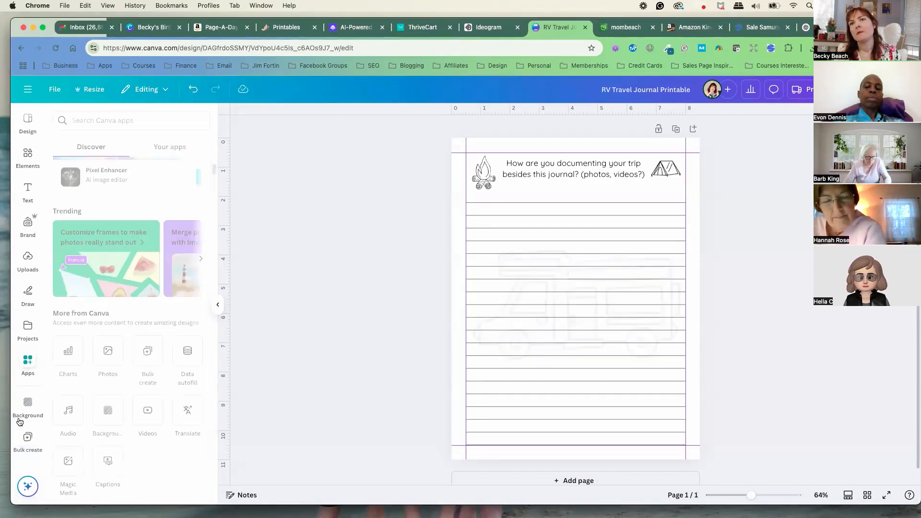
left_click(152, 352)
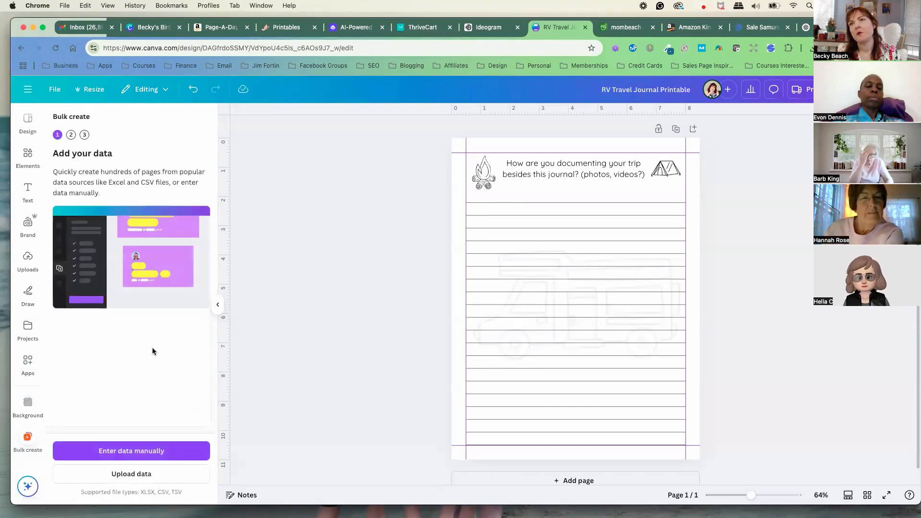
left_click(148, 475)
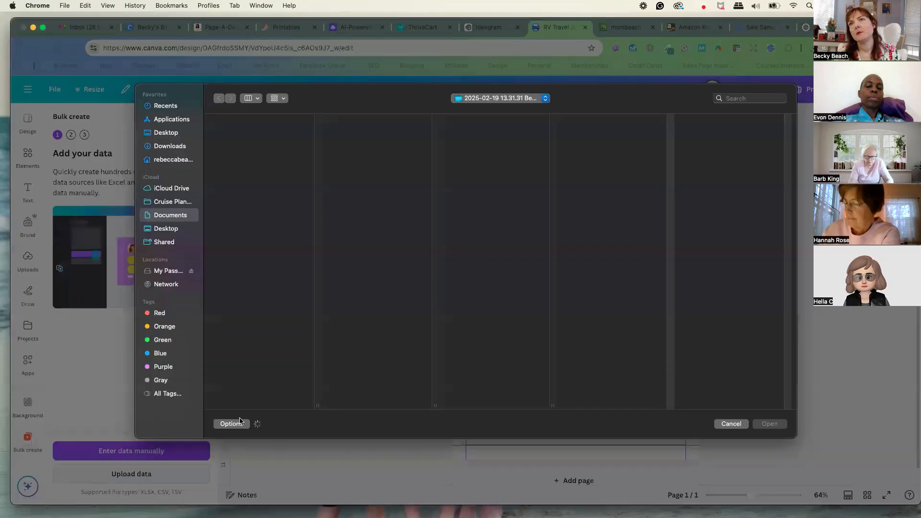
left_click(166, 229)
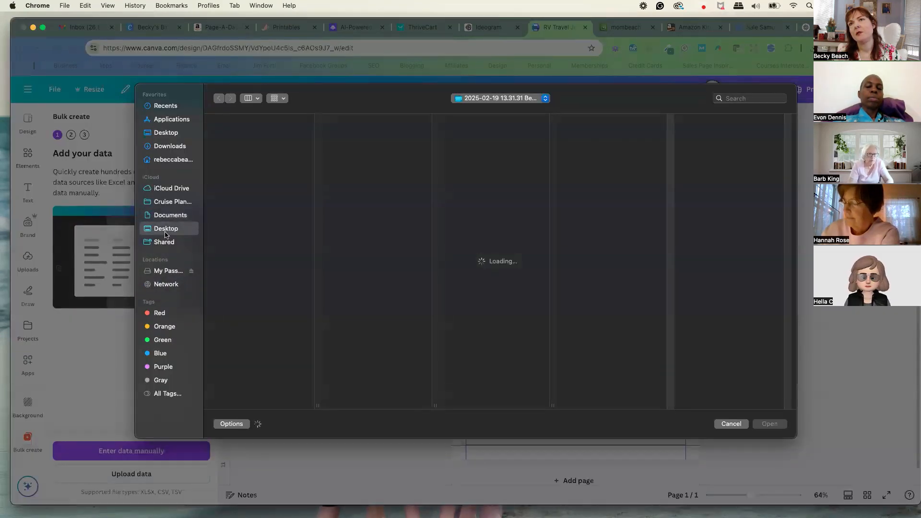
left_click(280, 270)
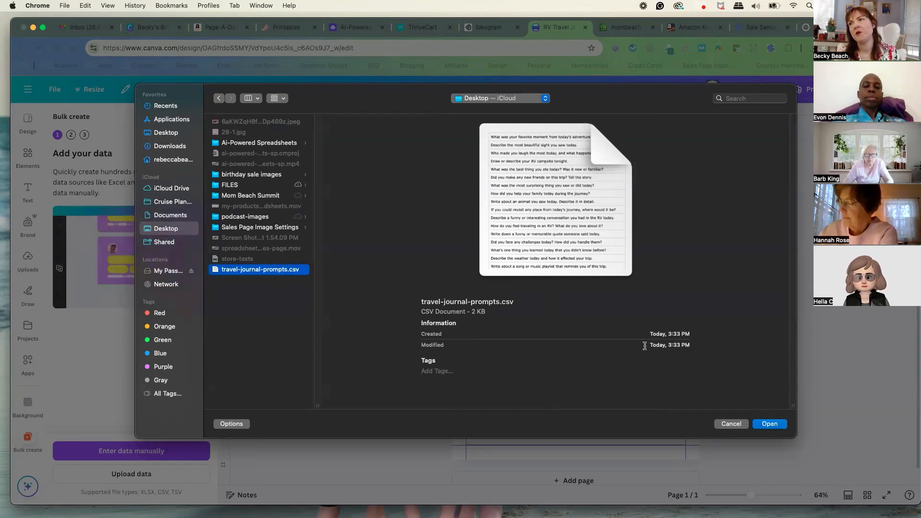
left_click(776, 426)
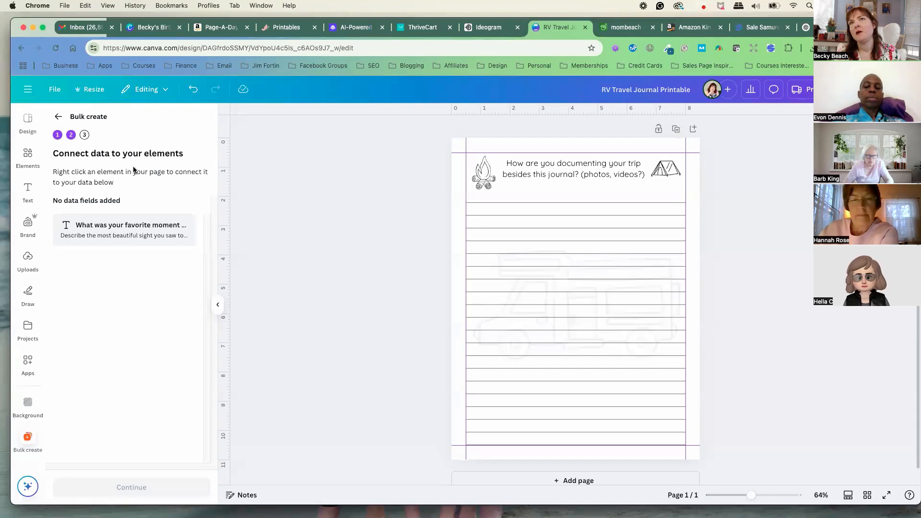
- Open the Connect data options for the prompt text box between the campfire and tent
left_click(577, 164)
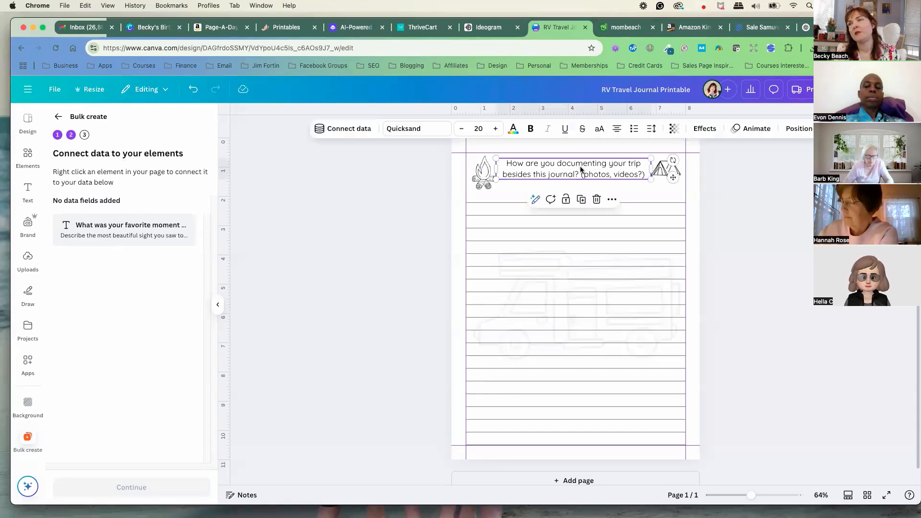
right_click(580, 166)
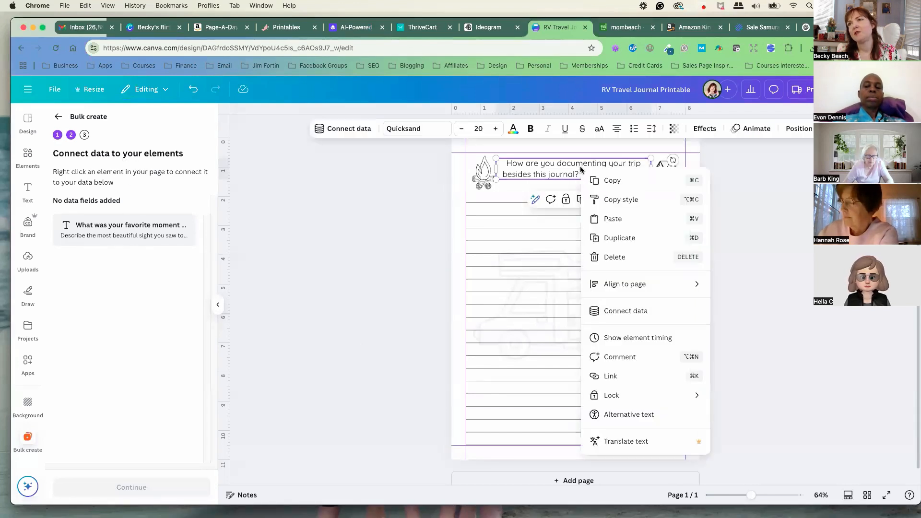
left_click(633, 313)
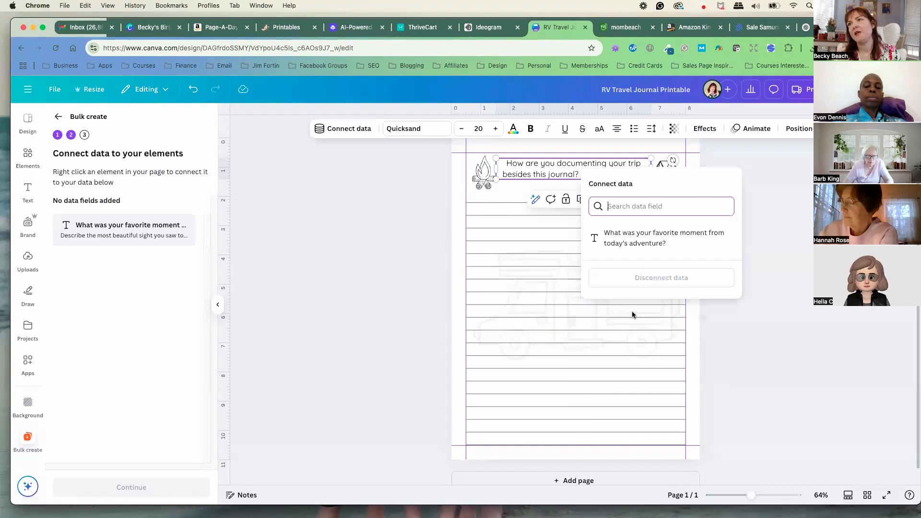
- Connect the page's question text to the "What was your favorite moment from today's adventure?" data field and generate all 39 designs
left_click(626, 237)
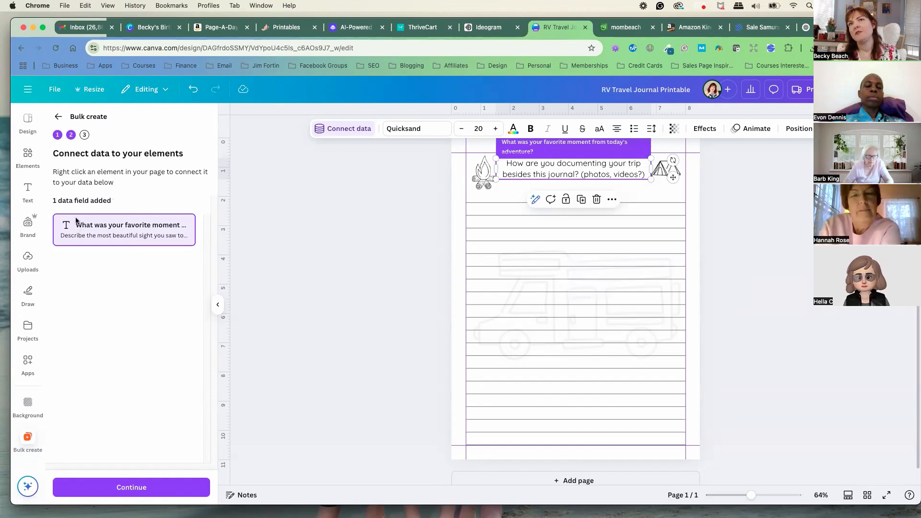
left_click(133, 487)
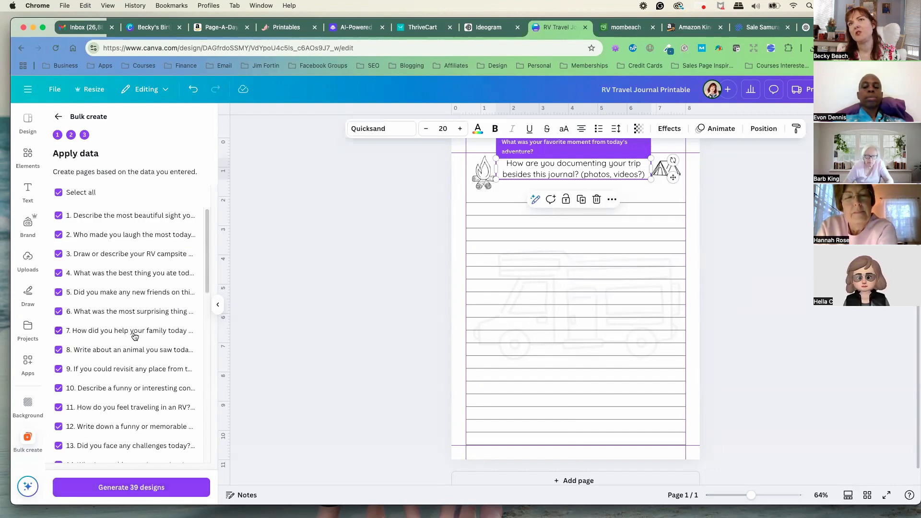
scroll(142, 302, "down", 10)
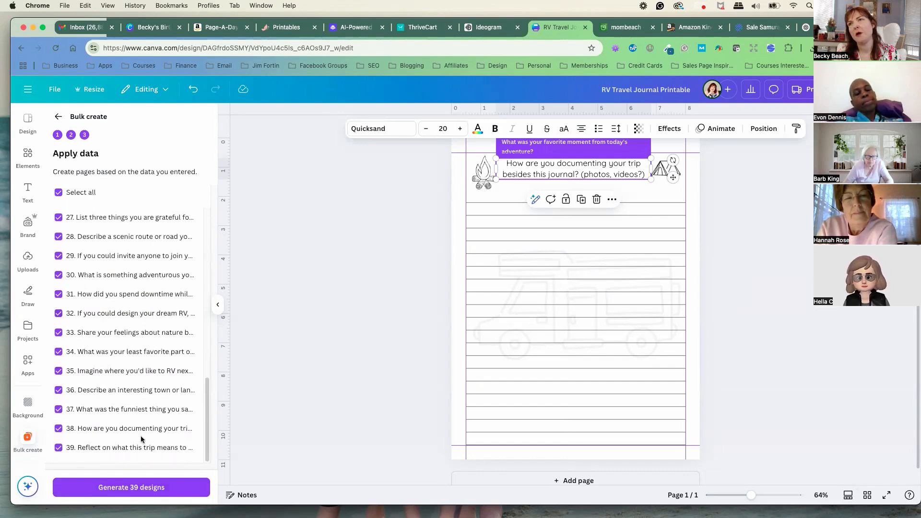
scroll(142, 413, "up", 9)
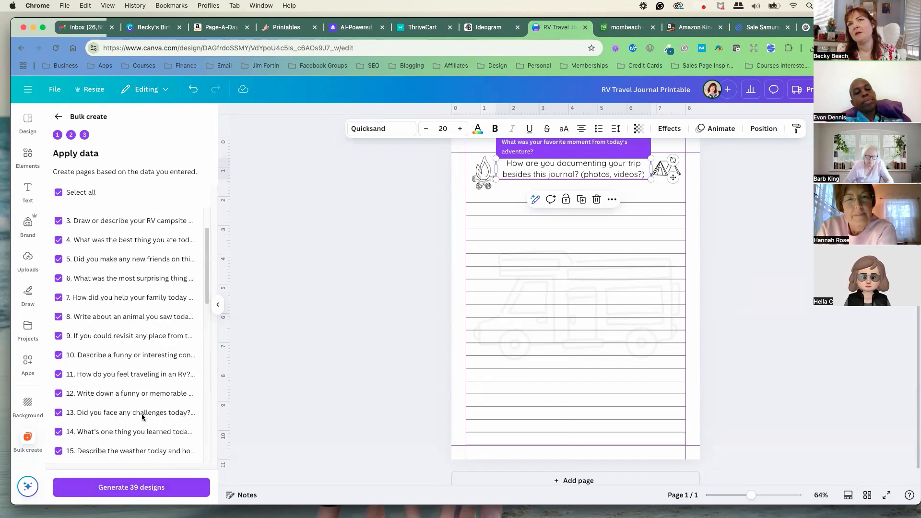
scroll(142, 417, "up", 1)
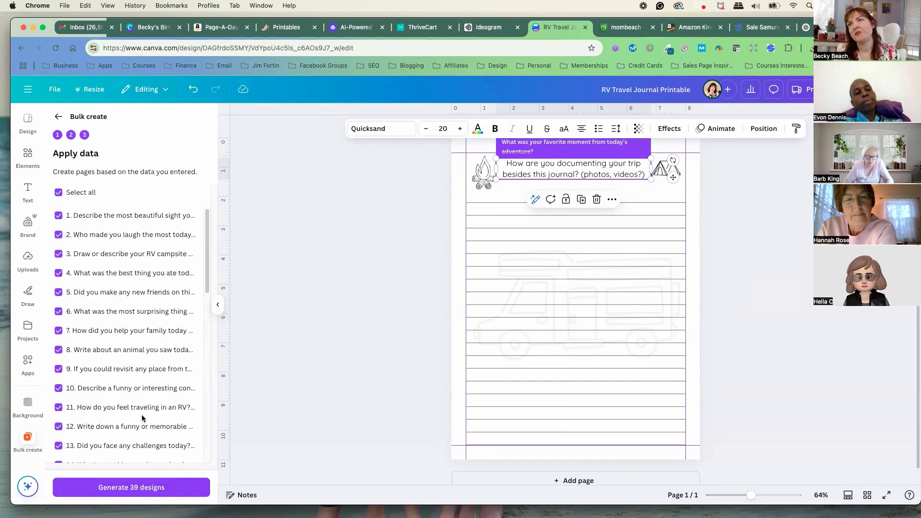
scroll(142, 418, "down", 10)
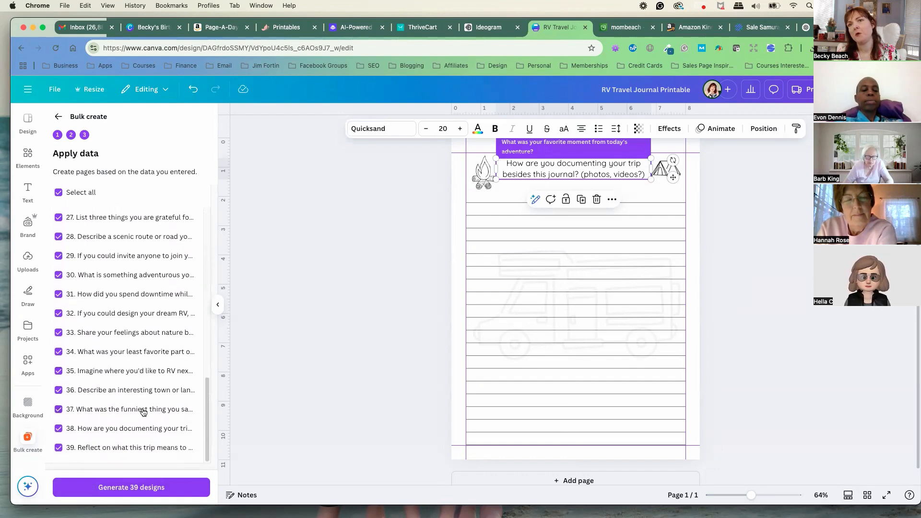
left_click(153, 490)
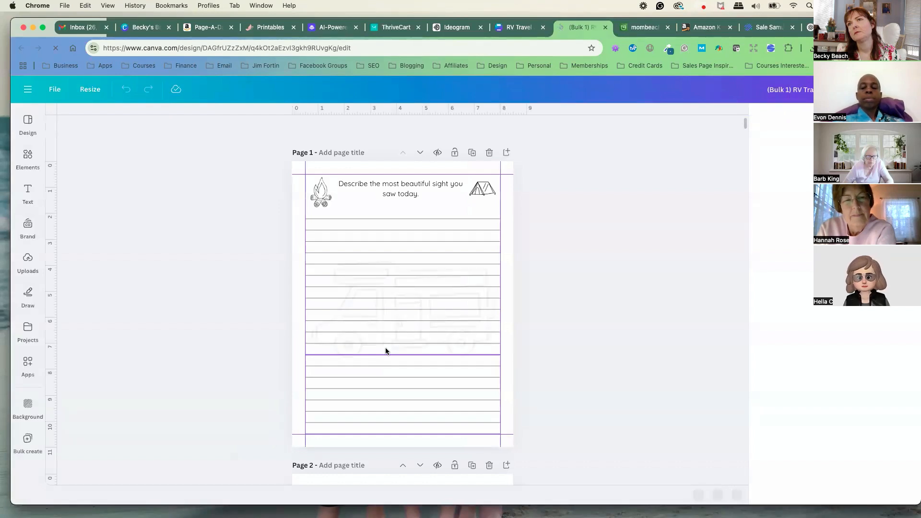
- Review the prompts on the generated journal pages from page 1 through page 39, and dismiss the flyer print options
scroll(499, 326, "down", 10)
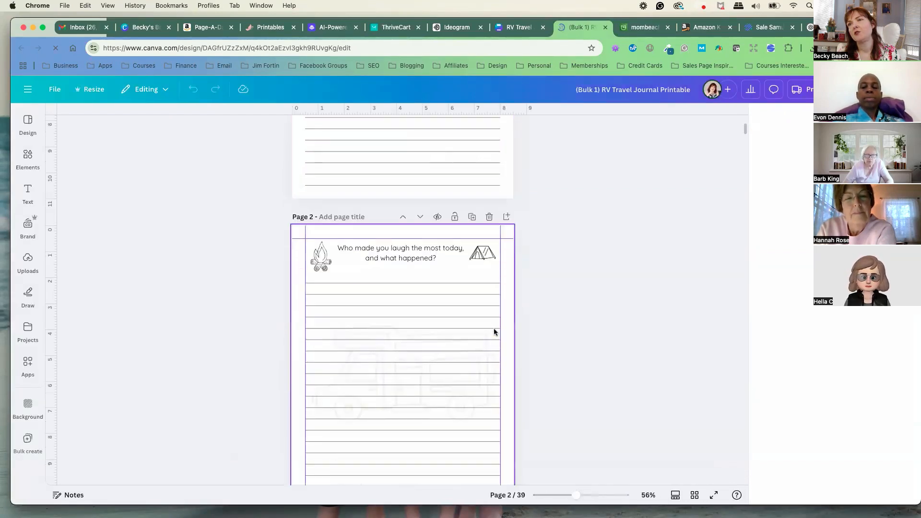
scroll(493, 329, "down", 7)
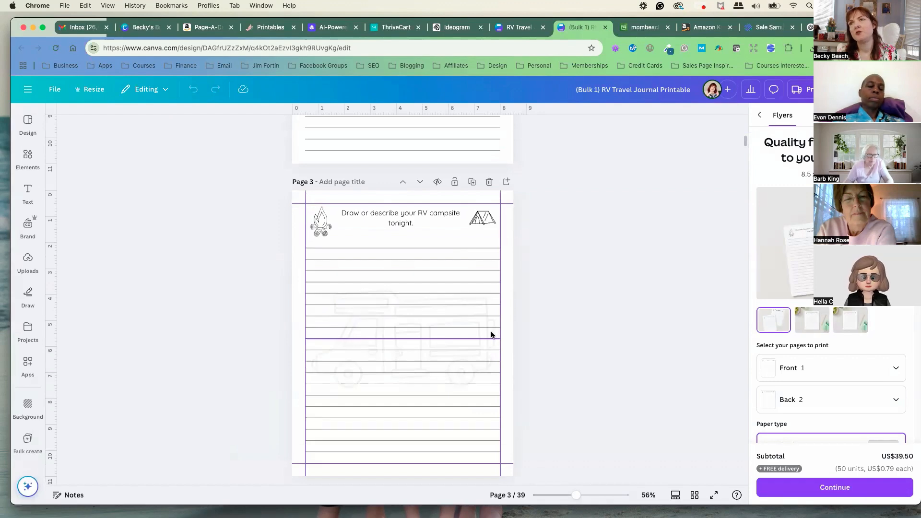
scroll(491, 332, "down", 7)
scroll(492, 336, "down", 17)
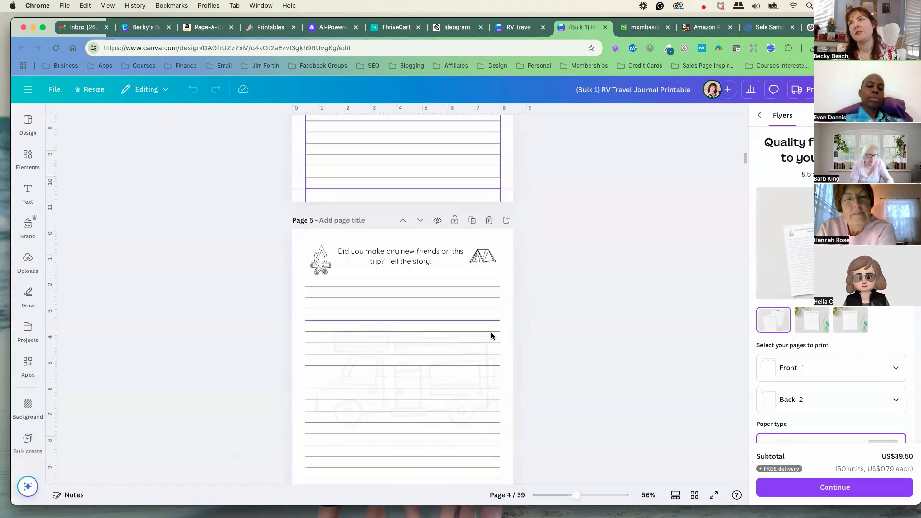
scroll(491, 333, "down", 20)
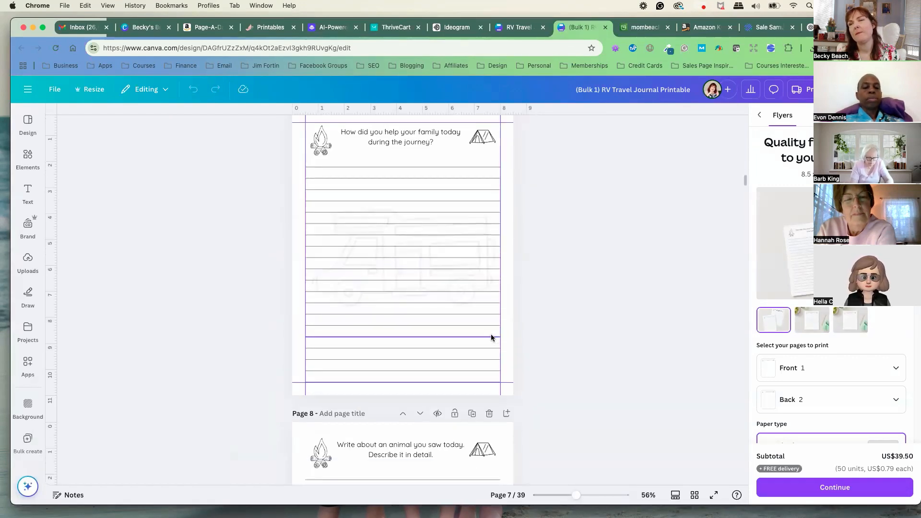
scroll(489, 334, "down", 20)
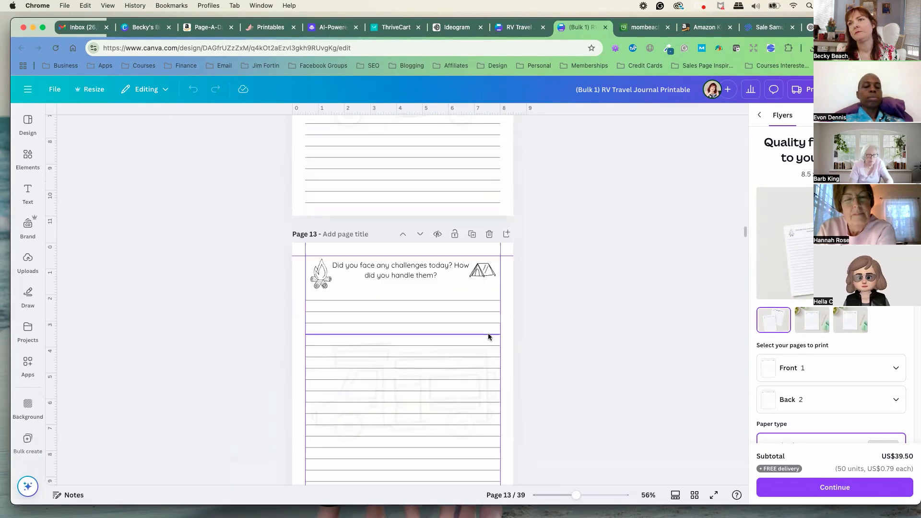
scroll(488, 336, "down", 15)
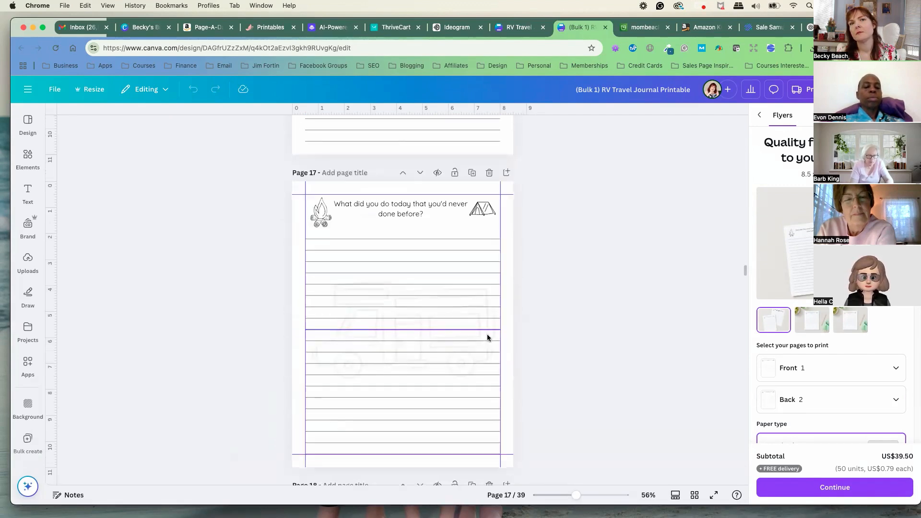
scroll(488, 334, "down", 20)
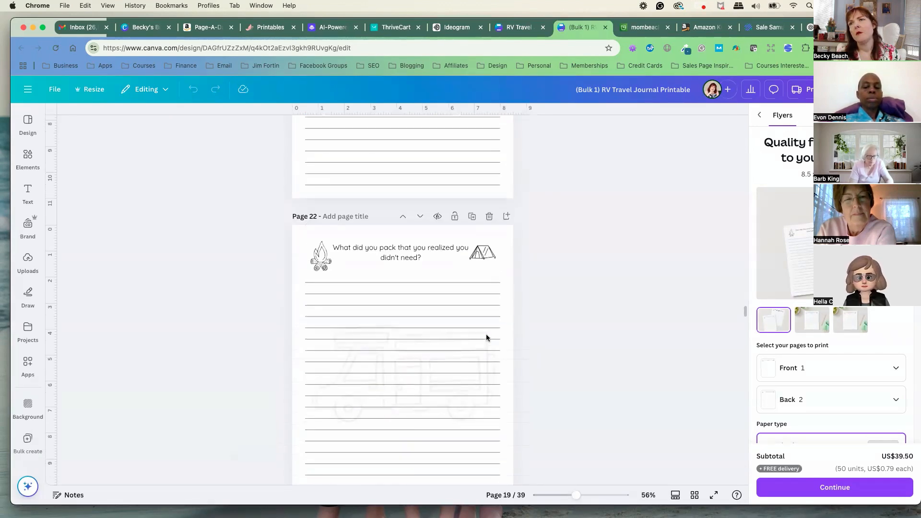
scroll(488, 337, "down", 20)
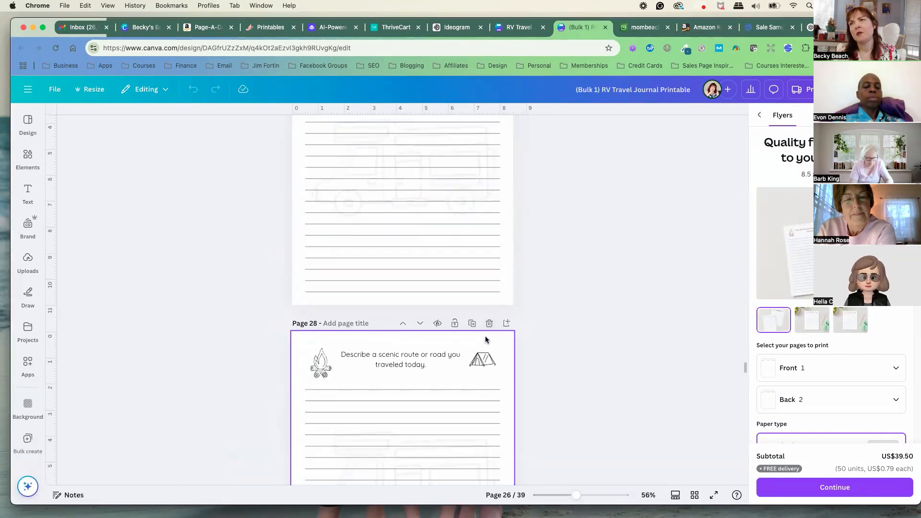
scroll(485, 340, "down", 15)
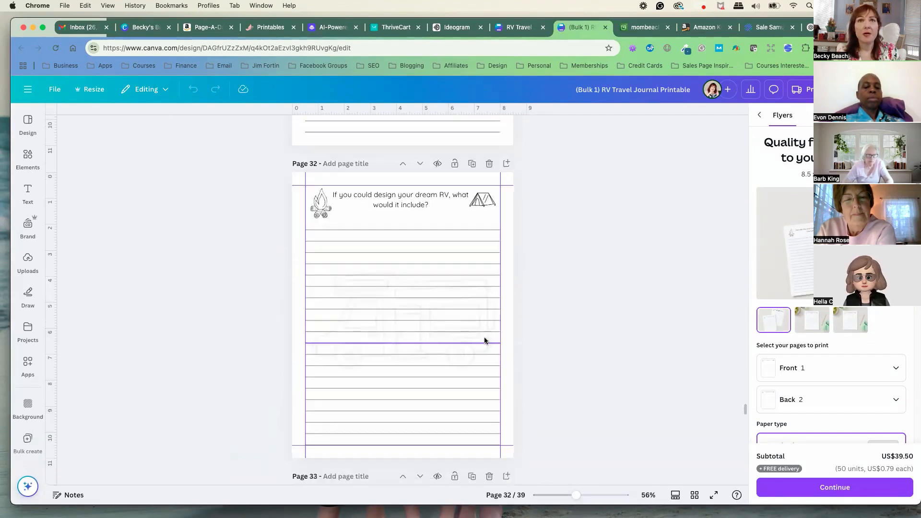
scroll(485, 340, "down", 20)
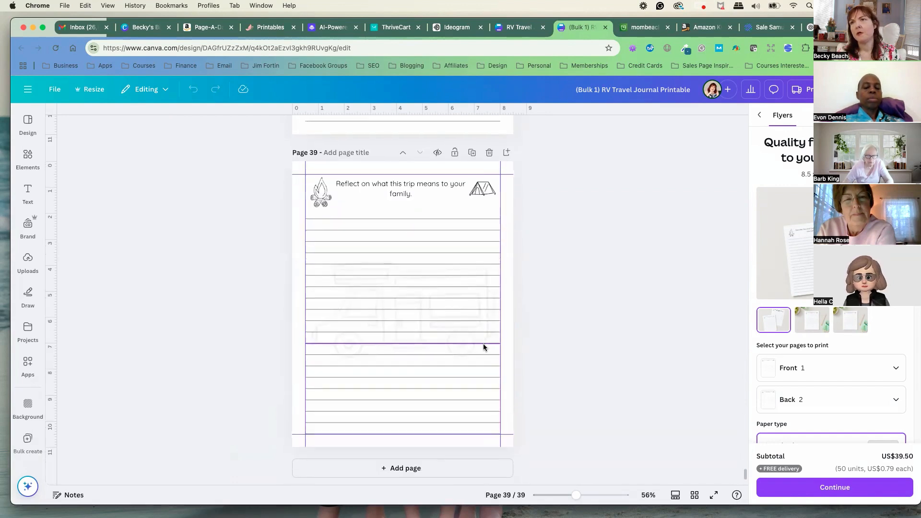
scroll(482, 346, "down", 1)
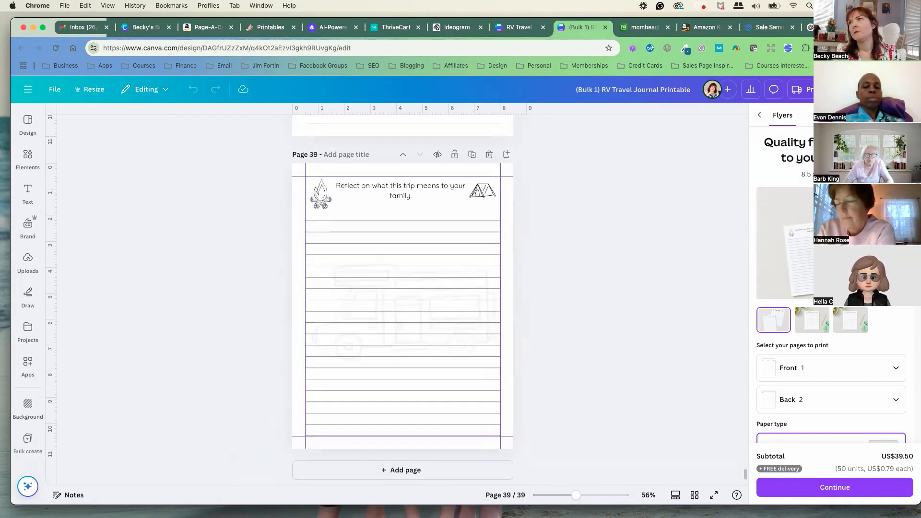
key("Escape")
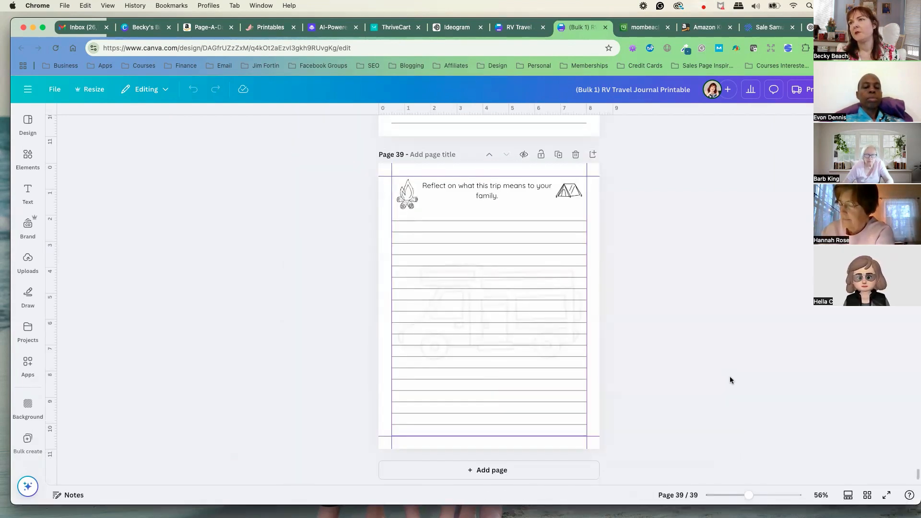
- Duplicate page 1 of the generated journal, the one with the "most beautiful sight" prompt
left_click_drag(915, 475, 917, 426)
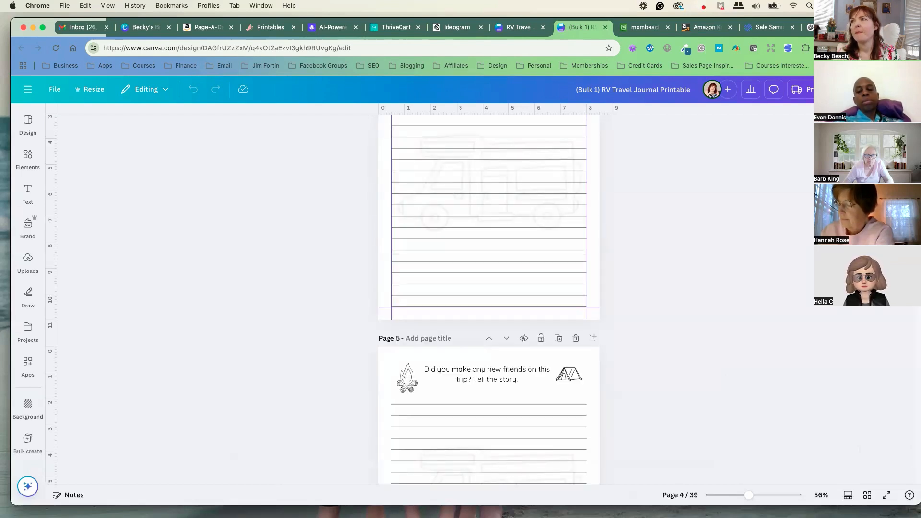
scroll(489, 300, "up", 20)
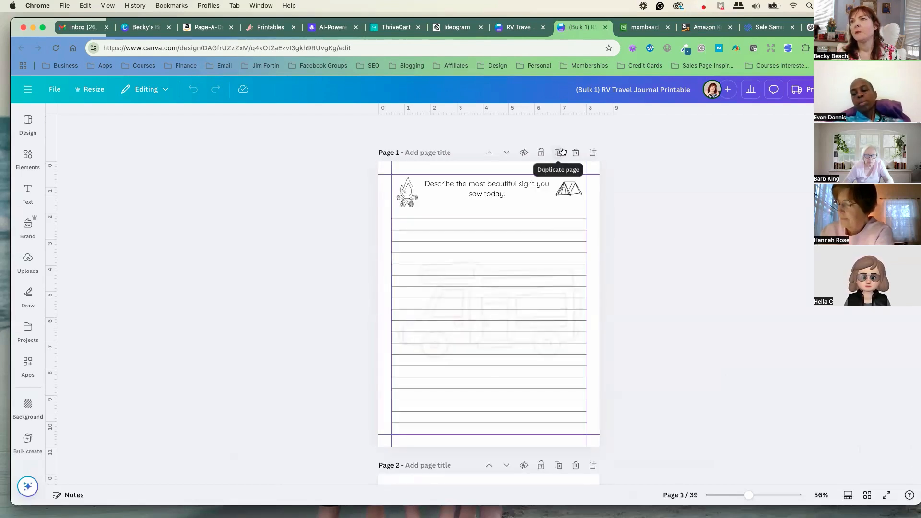
left_click(558, 153)
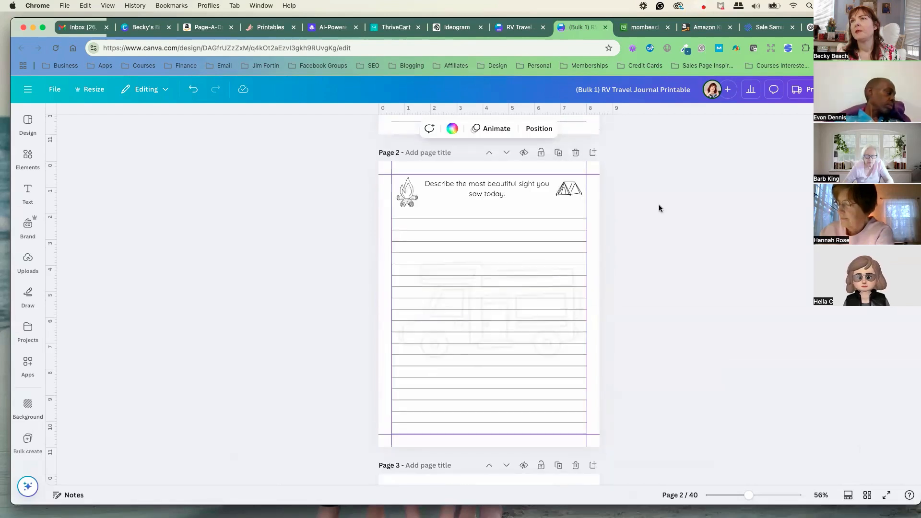
- Switch to the ChatGPT conversation and copy the first journal prompt, "What was your favorite moment from today's adventure?"
left_click(443, 28)
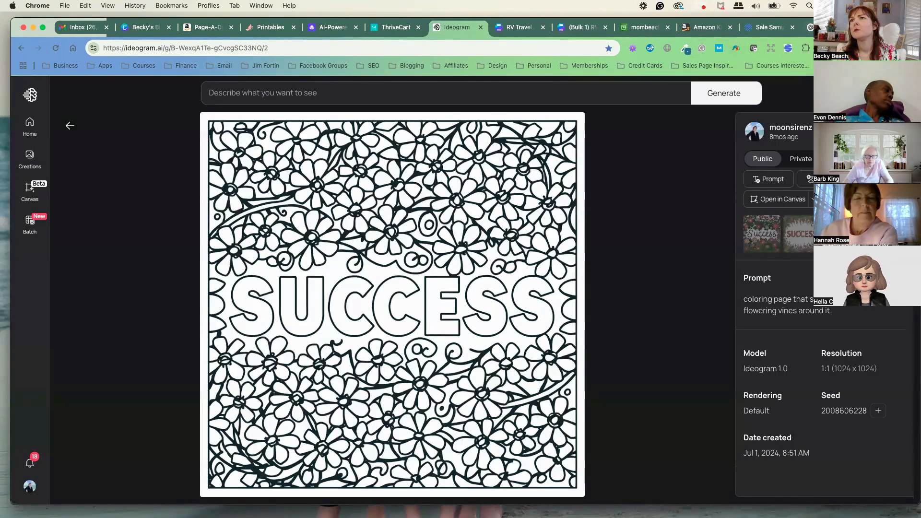
left_click(807, 26)
scroll(578, 233, "up", 10)
scroll(446, 246, "up", 3)
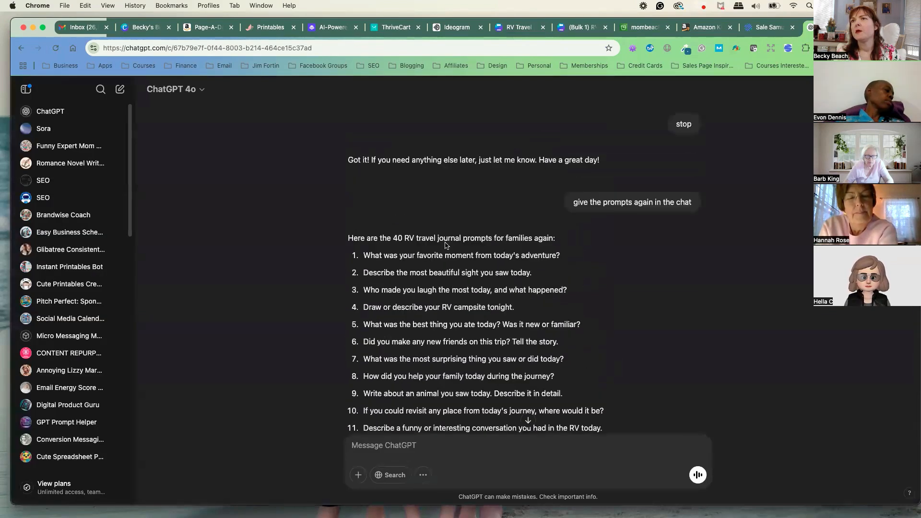
left_click_drag(574, 259, 399, 258)
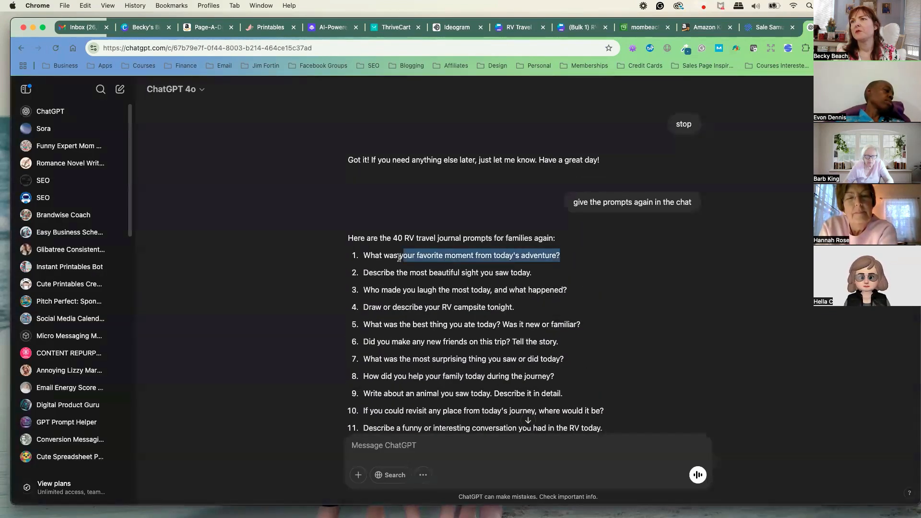
right_click(362, 258)
left_click(398, 273)
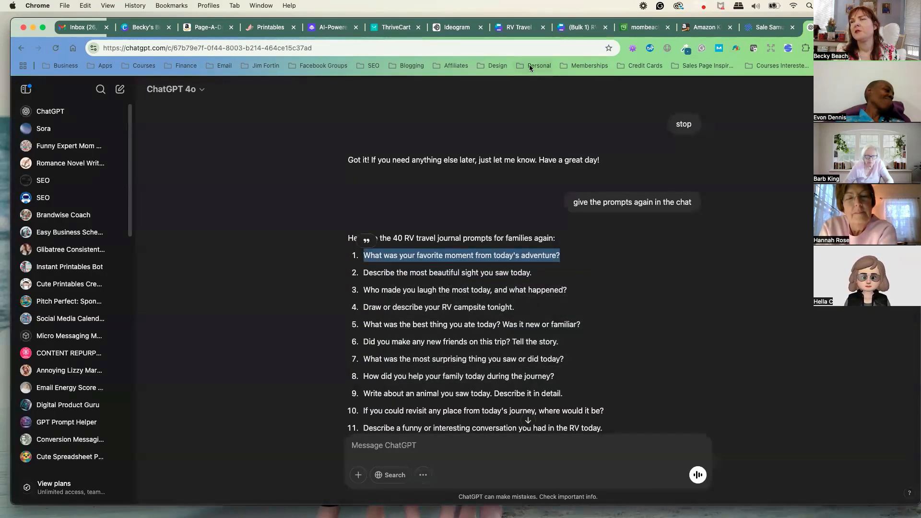
- Return to the bulk-created Canva journal and replace page 1's heading with the copied prompt "What was your favorite moment from today's adventure?"
left_click(575, 28)
scroll(657, 194, "up", 5)
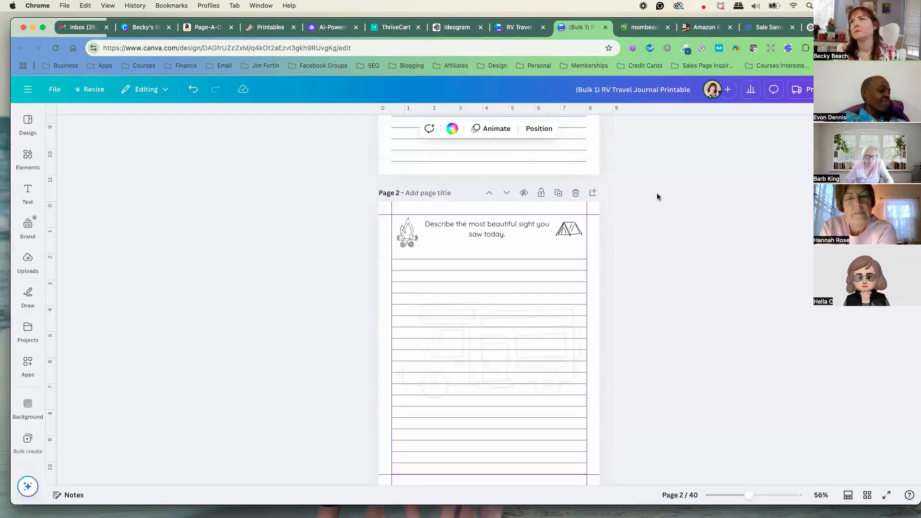
scroll(657, 197, "up", 2)
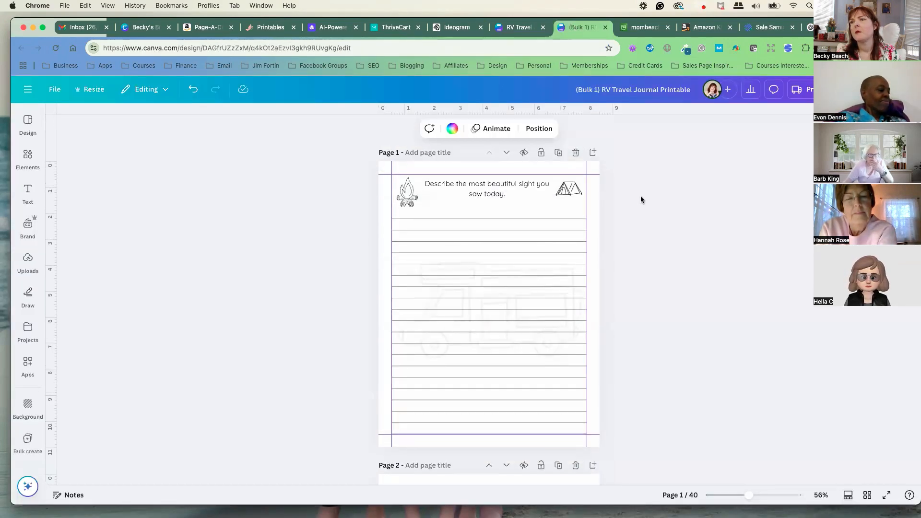
scroll(582, 223, "down", 3)
scroll(477, 235, "up", 3)
left_click(483, 191)
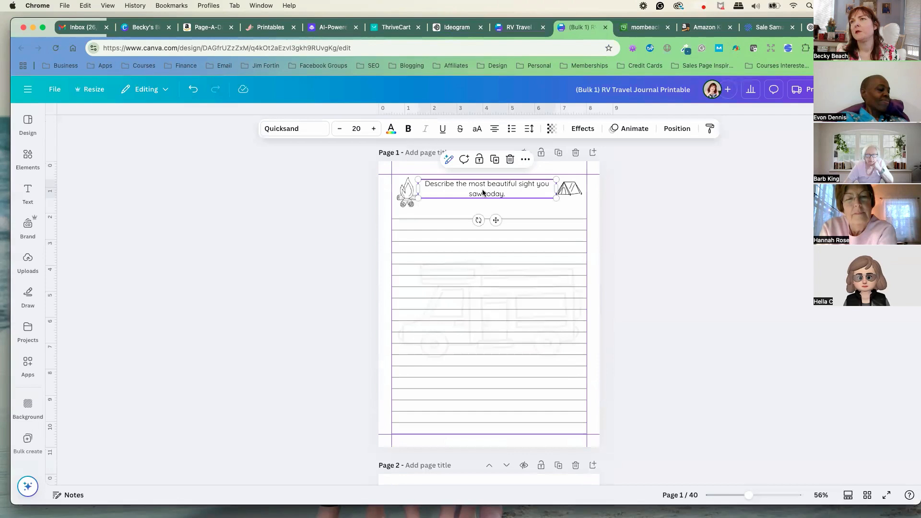
left_click(483, 192)
right_click(483, 192)
left_click(505, 284)
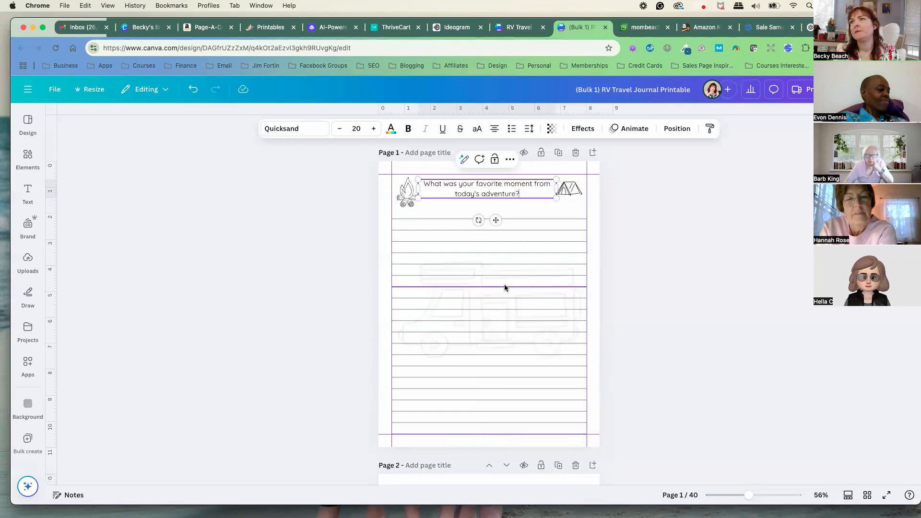
left_click(681, 258)
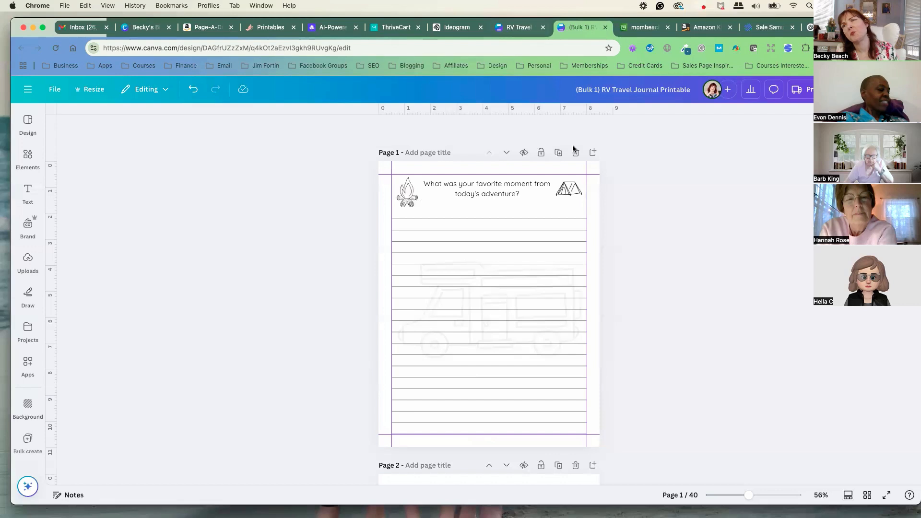
- Review the prompts and layout of the generated journal pages from page 2 through page 40
scroll(703, 243, "down", 8)
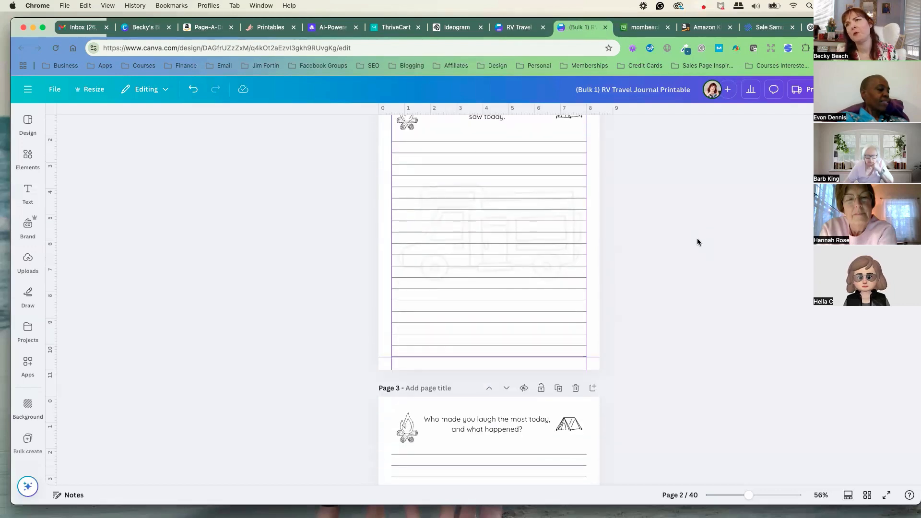
scroll(697, 238, "down", 2)
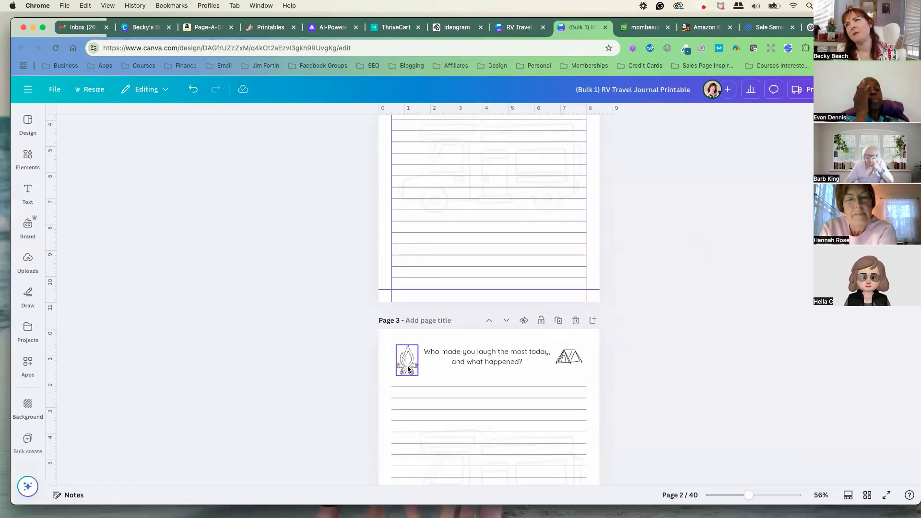
scroll(654, 338, "down", 15)
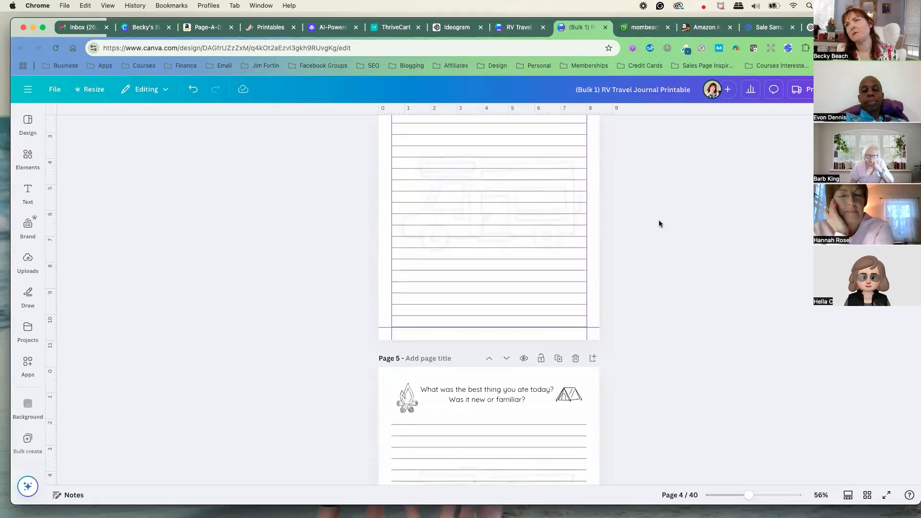
scroll(659, 222, "down", 2)
scroll(657, 226, "down", 12)
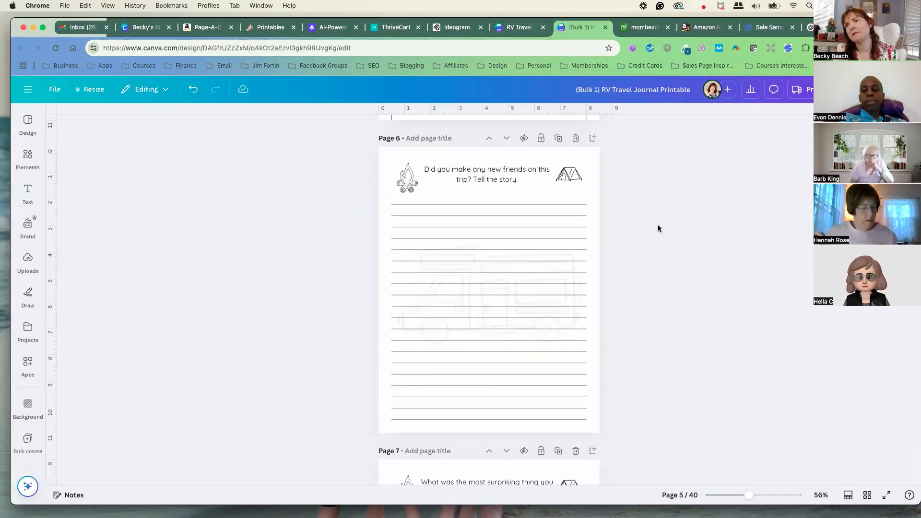
scroll(658, 227, "down", 20)
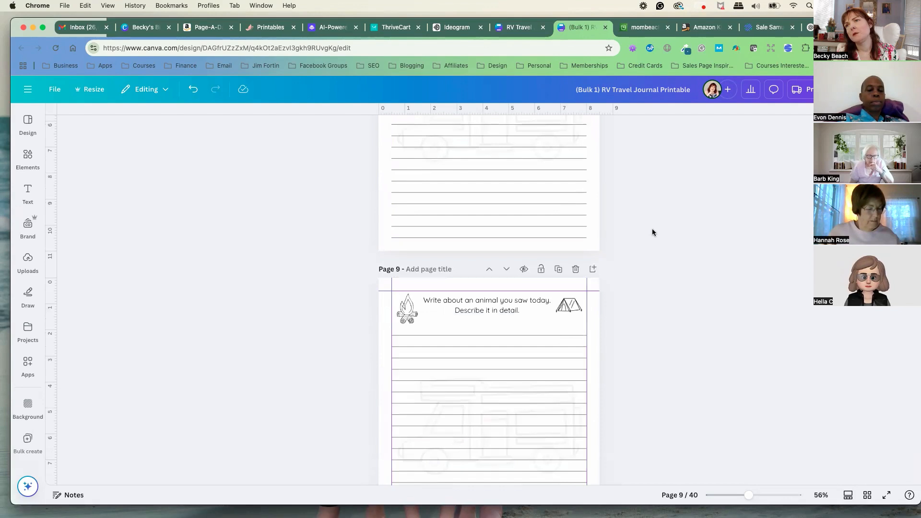
scroll(652, 233, "down", 20)
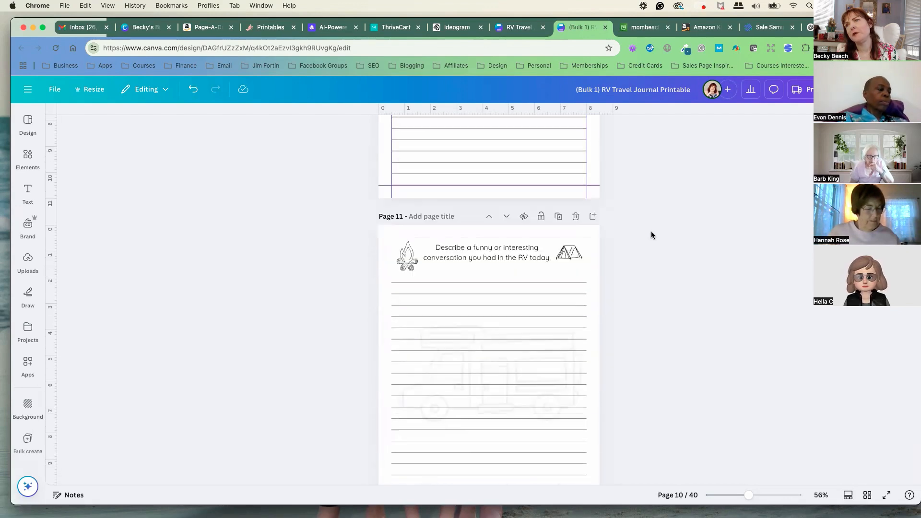
scroll(652, 235, "down", 18)
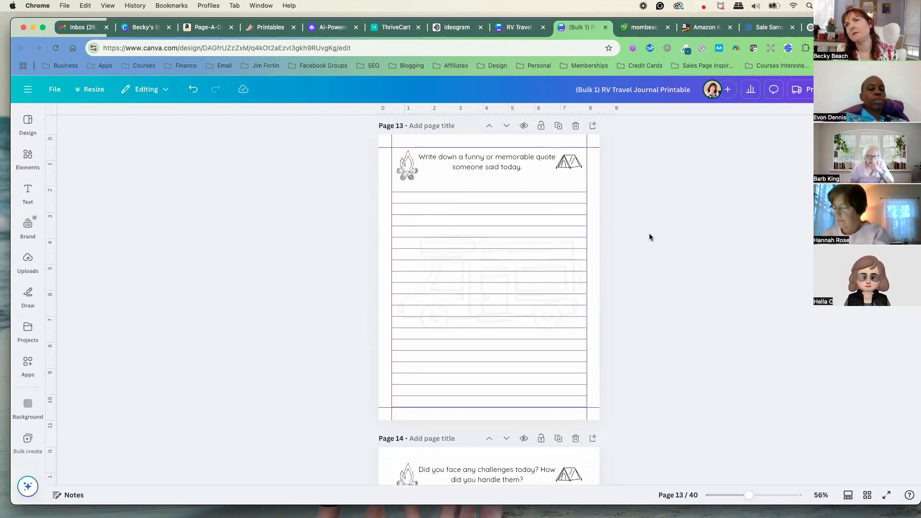
scroll(650, 237, "down", 20)
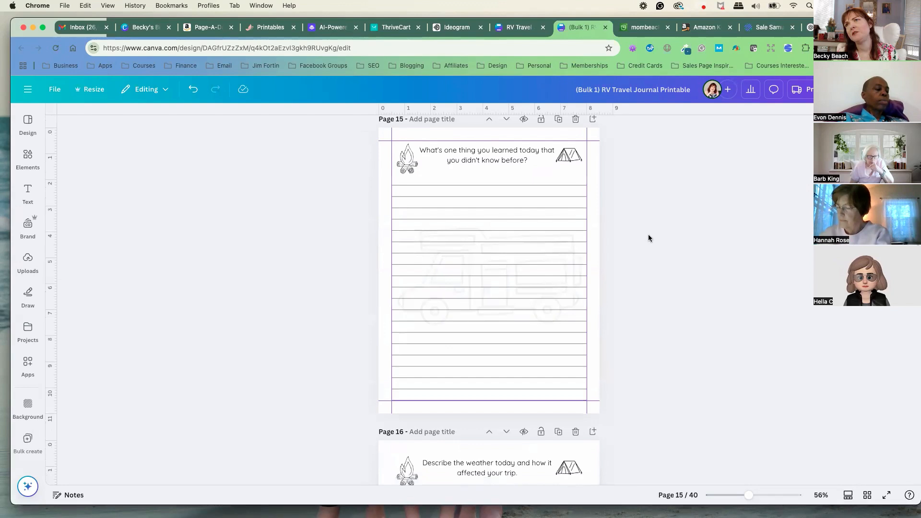
scroll(649, 238, "down", 20)
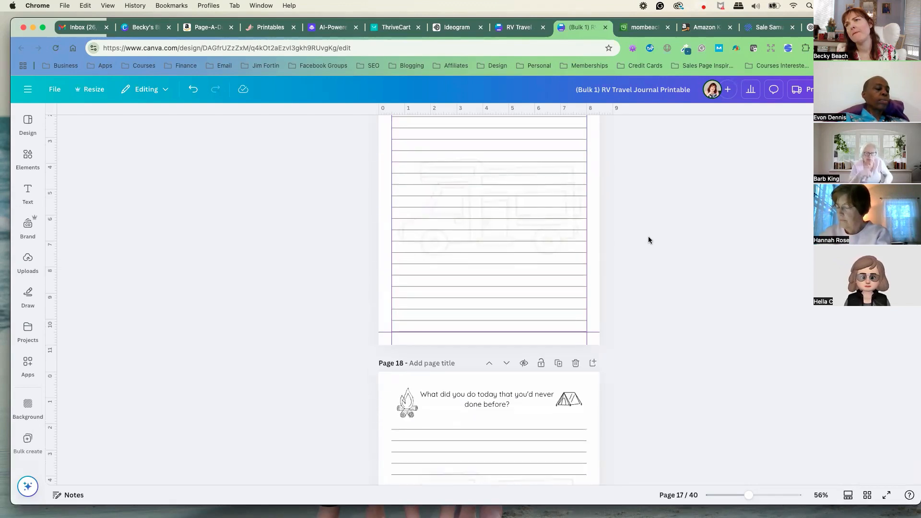
scroll(647, 242, "down", 20)
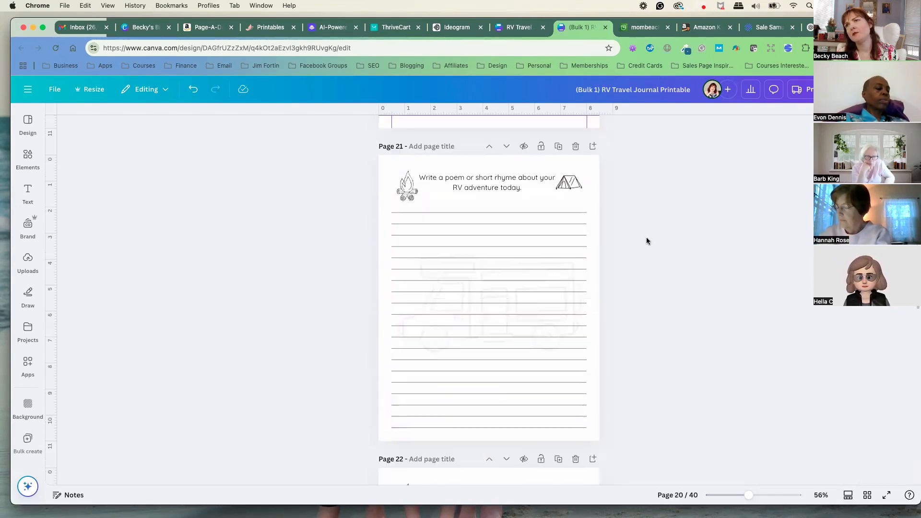
scroll(646, 241, "down", 20)
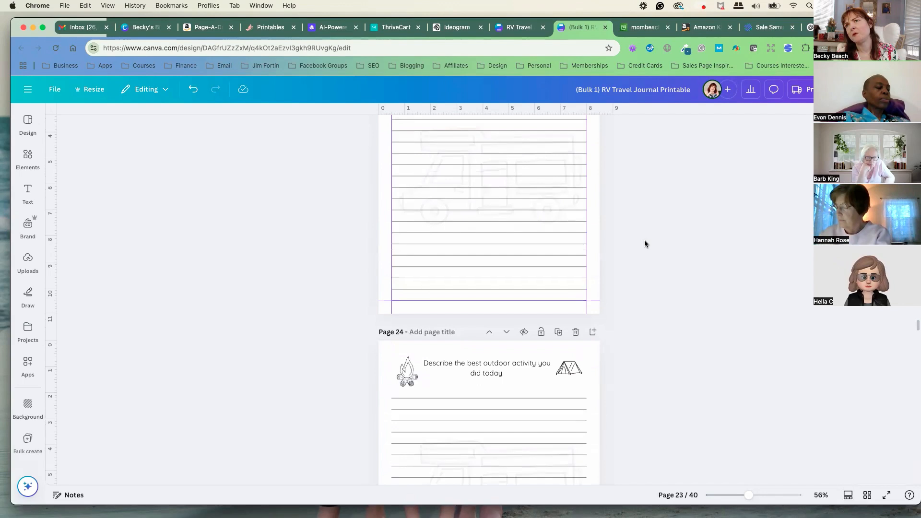
scroll(645, 243, "down", 20)
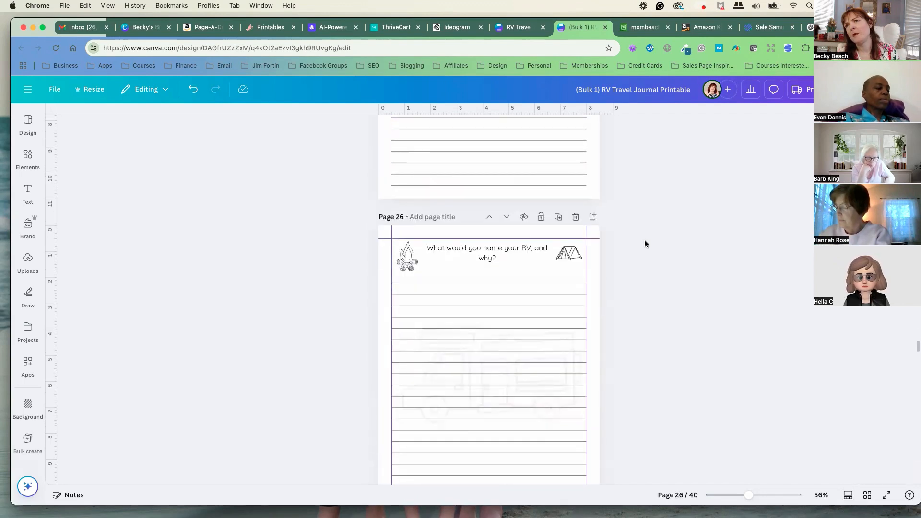
scroll(644, 243, "down", 20)
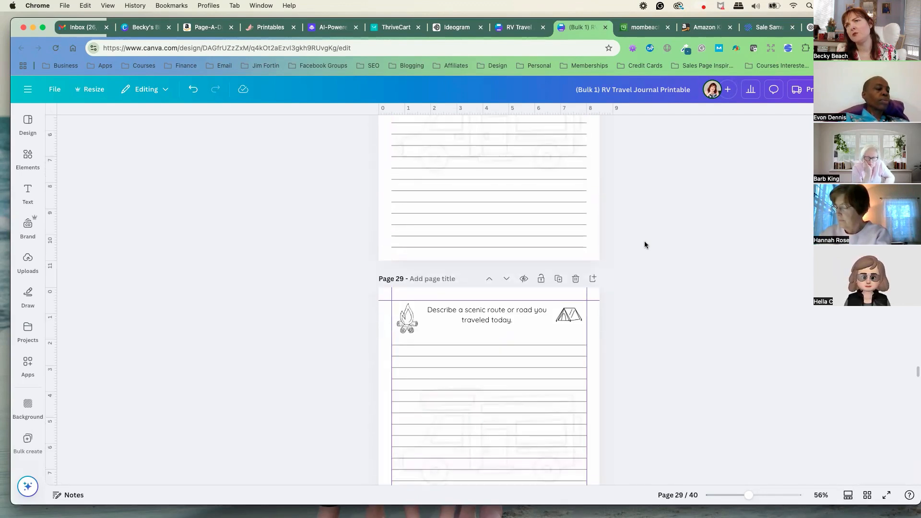
scroll(644, 245, "down", 20)
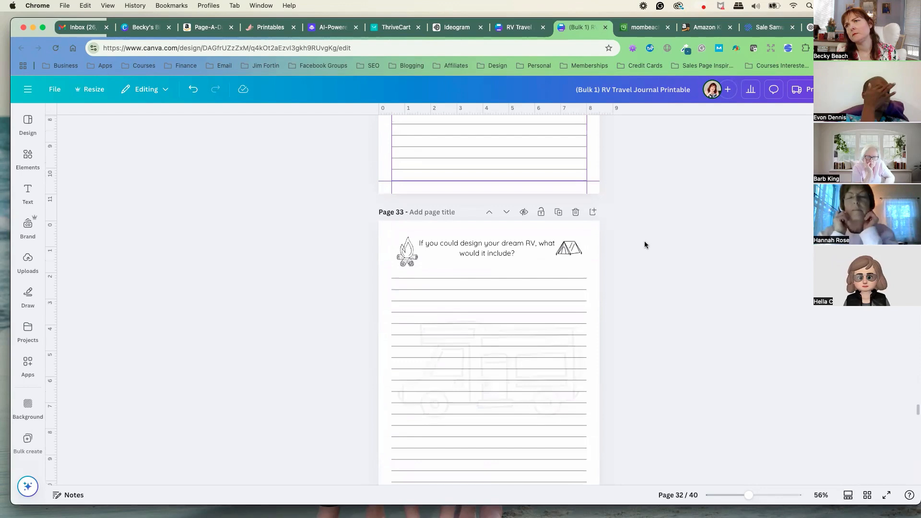
scroll(644, 245, "down", 20)
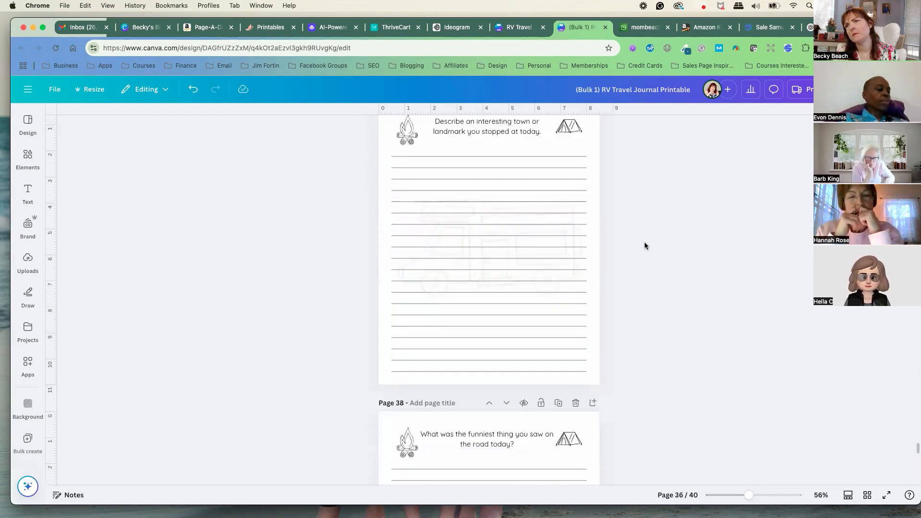
scroll(644, 241, "down", 8)
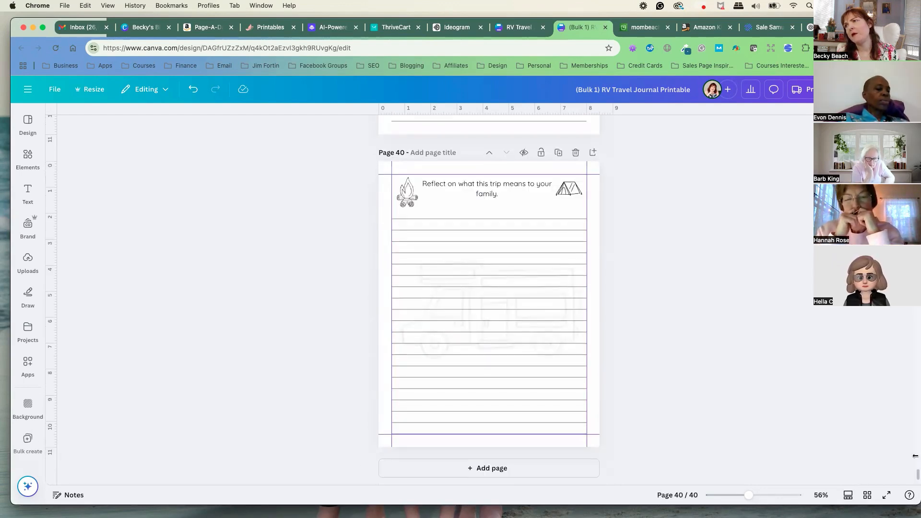
- Add a blank page after page 1 of the journal and move it up to become the first page
left_click_drag(917, 475, 915, 120)
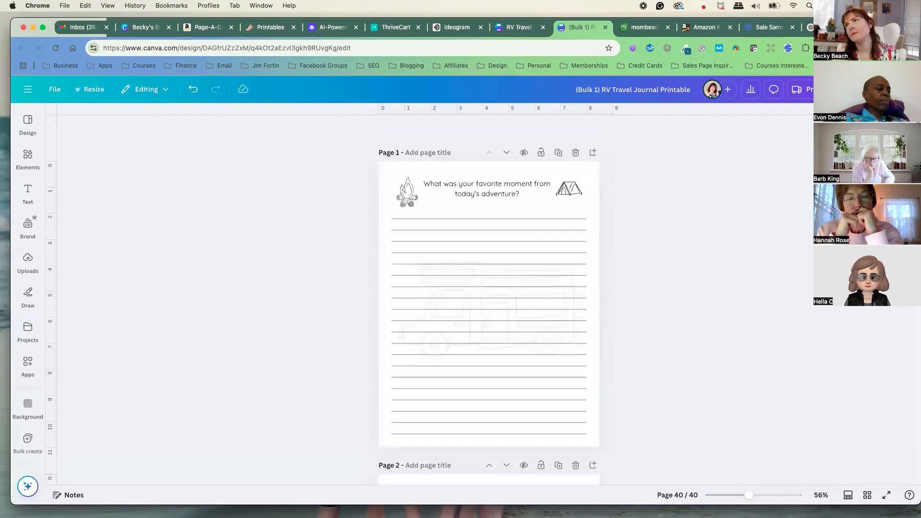
left_click(591, 152)
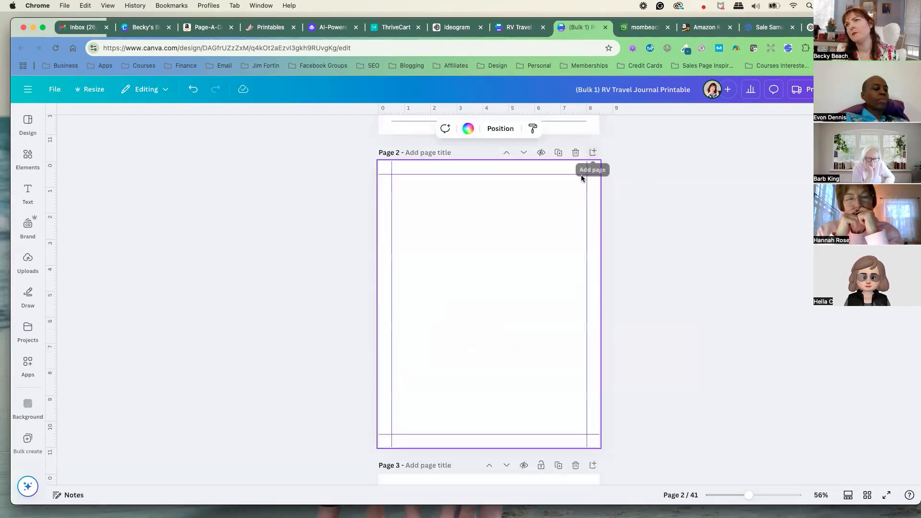
left_click(506, 154)
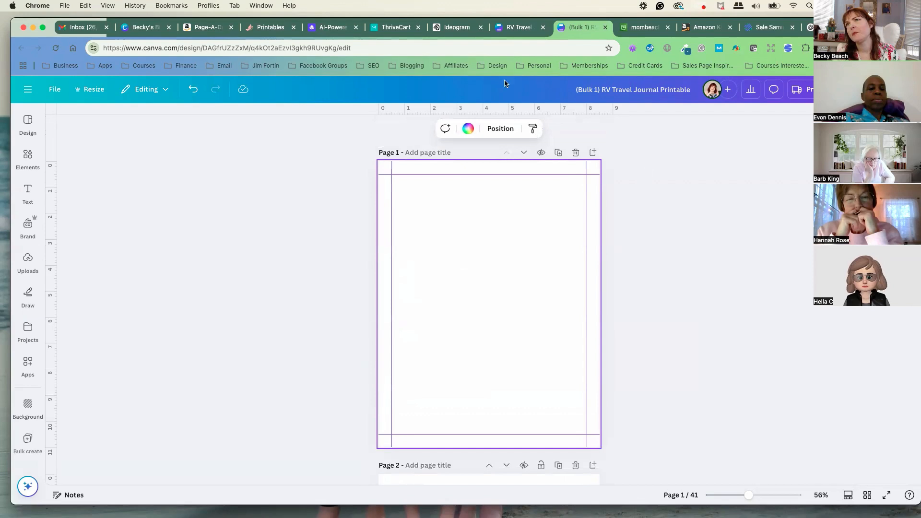
left_click(288, 209)
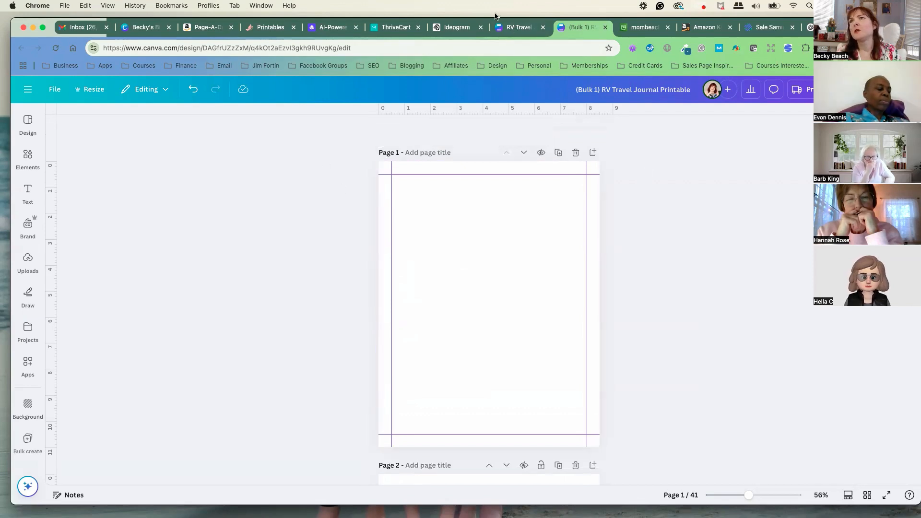
- Switch to the ChatGPT conversation and submit the request "give me 10 clickworthy titles for my Family RV Travel Journal"
left_click(515, 28)
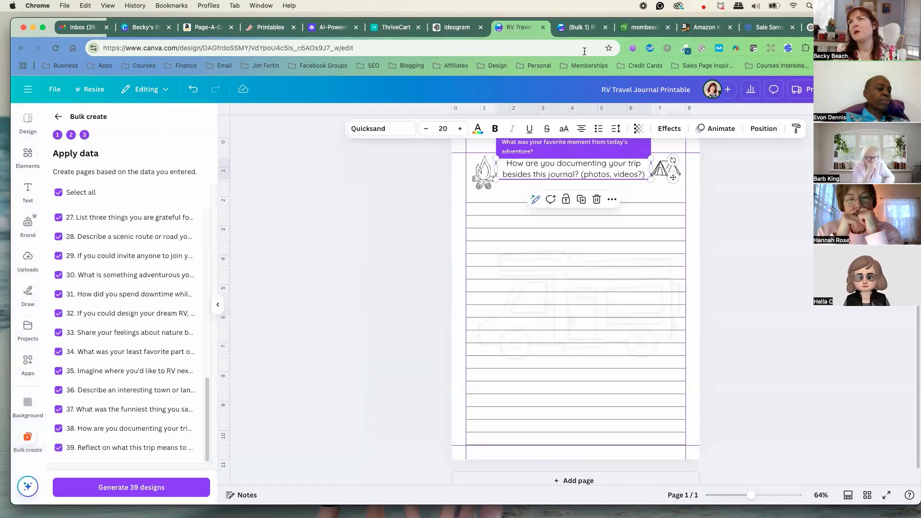
left_click(824, 27)
scroll(475, 278, "down", 10)
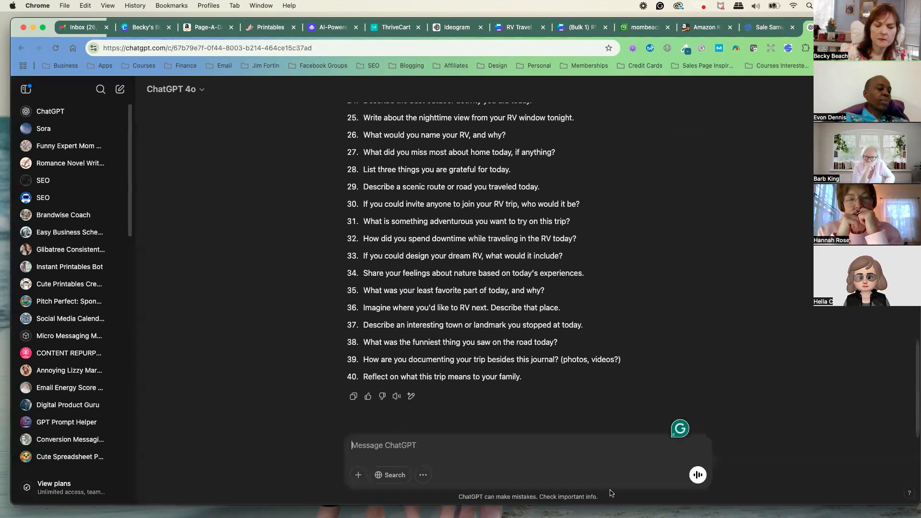
type("1")
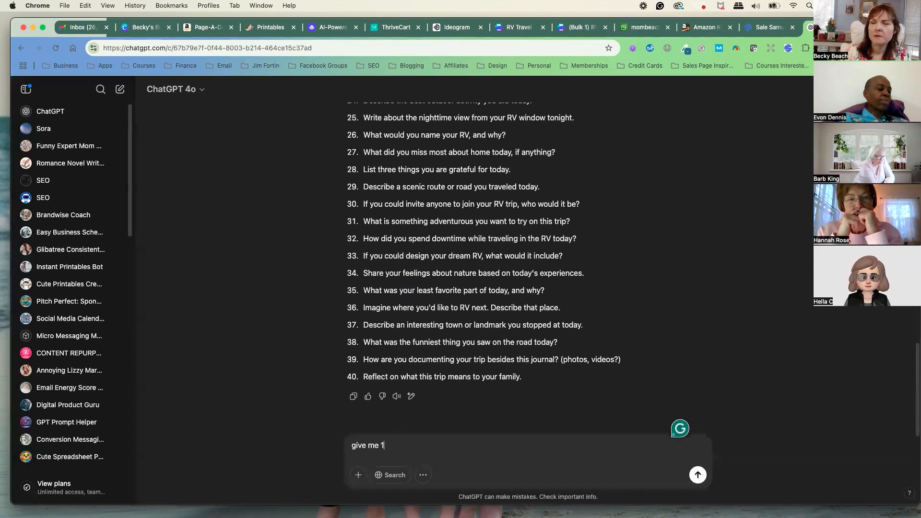
type("0 clickworthy")
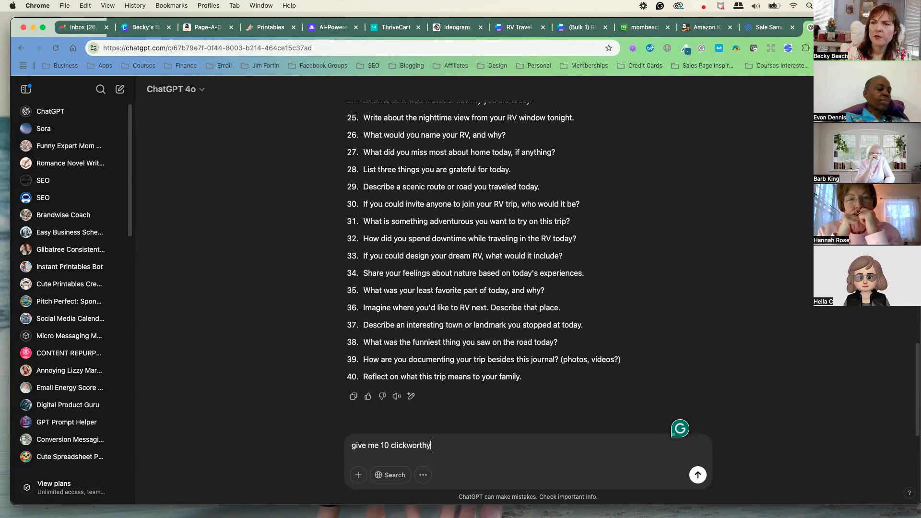
type(" titles for m")
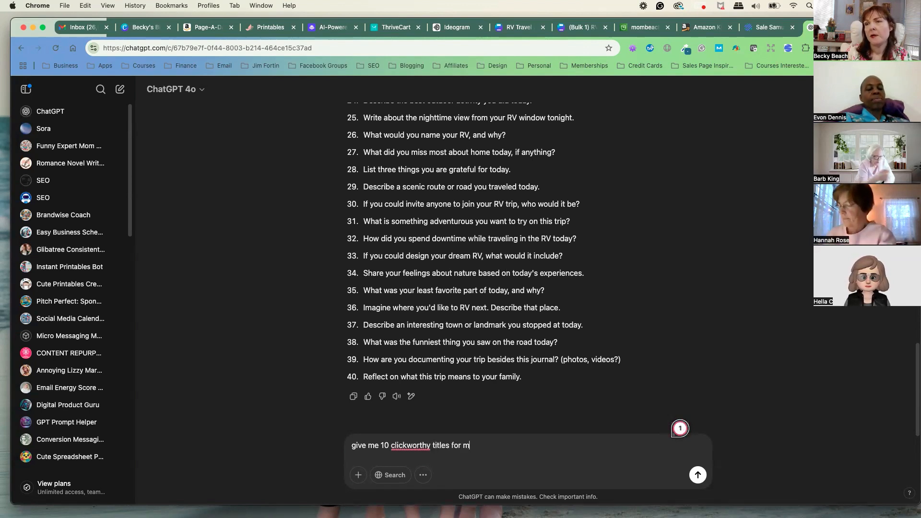
type("y Family RV Travel Journal")
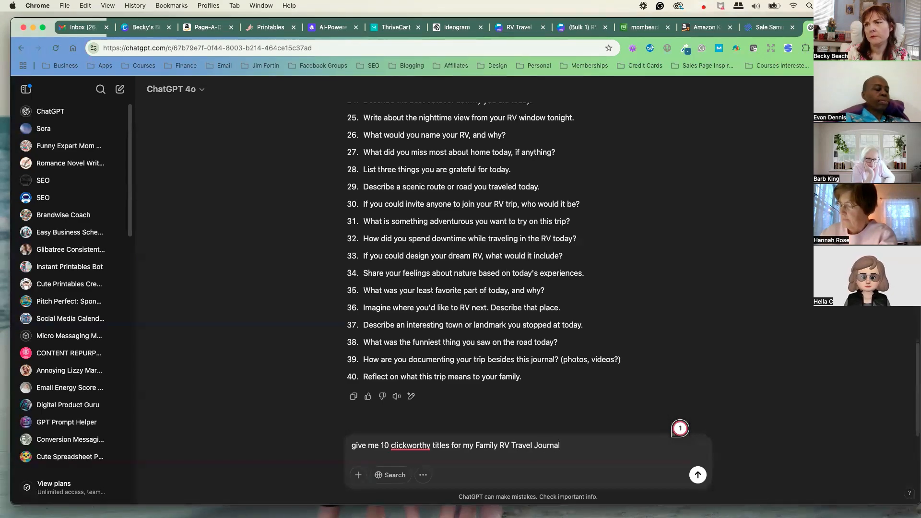
key("Return")
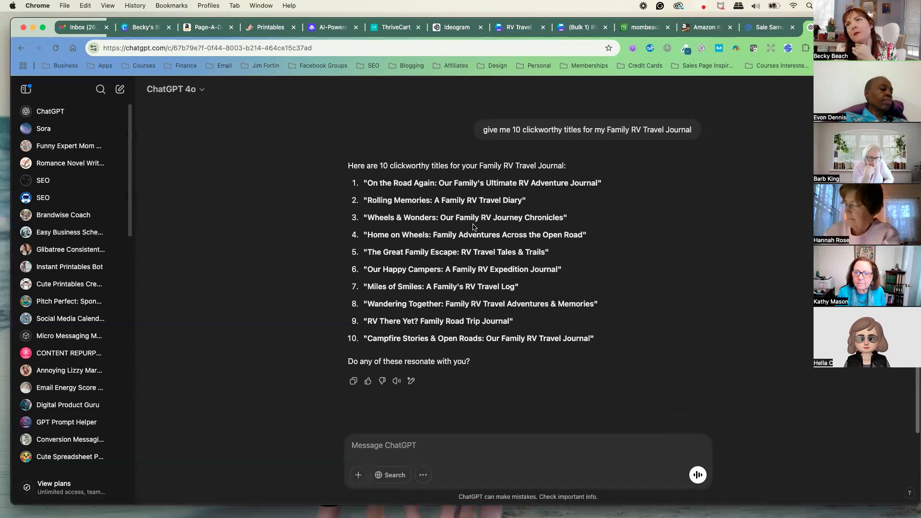
- Copy the ninth suggested title, "RV There Yet? Family Road Trip Journal", without its quotation marks
scroll(473, 223, "down", 1)
scroll(473, 224, "up", 1)
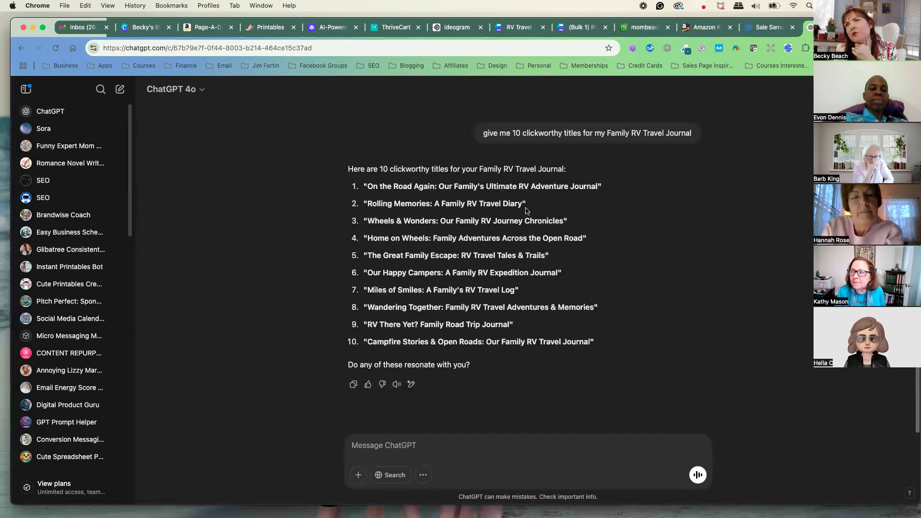
scroll(477, 220, "down", 1)
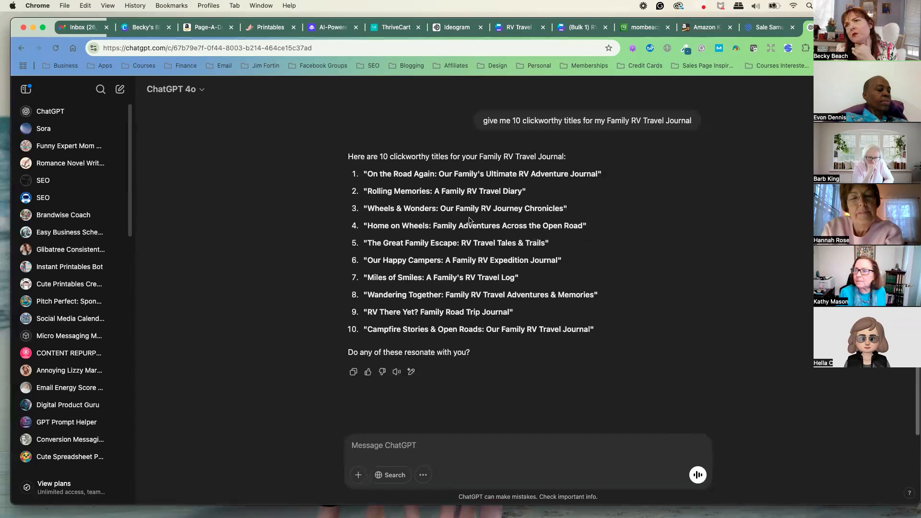
scroll(470, 220, "down", 1)
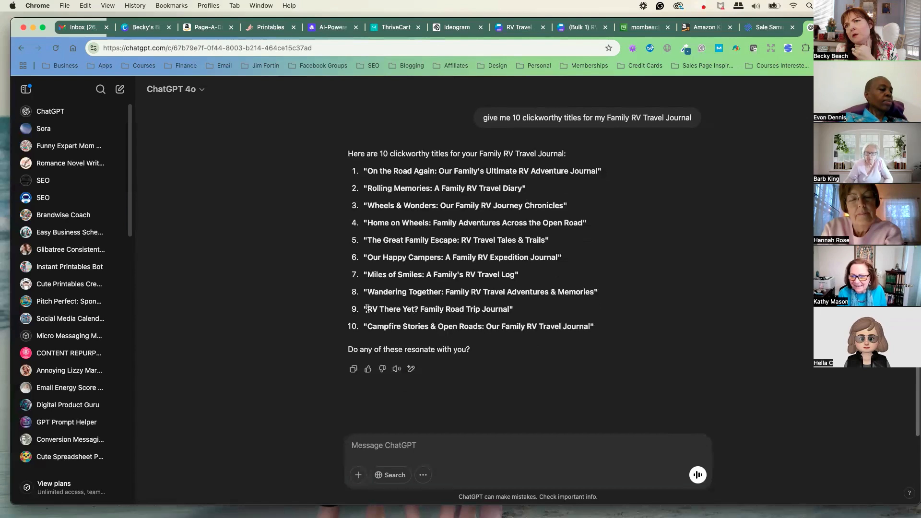
left_click_drag(367, 309, 510, 310)
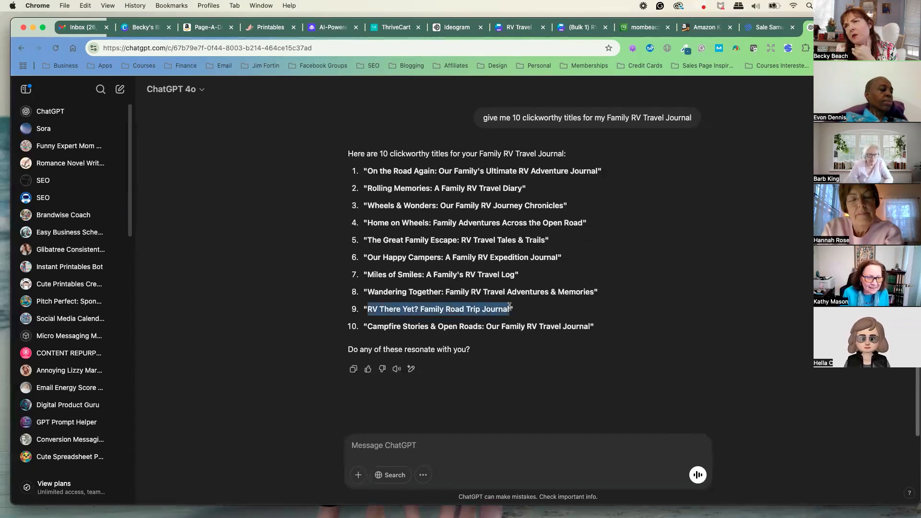
right_click(495, 311)
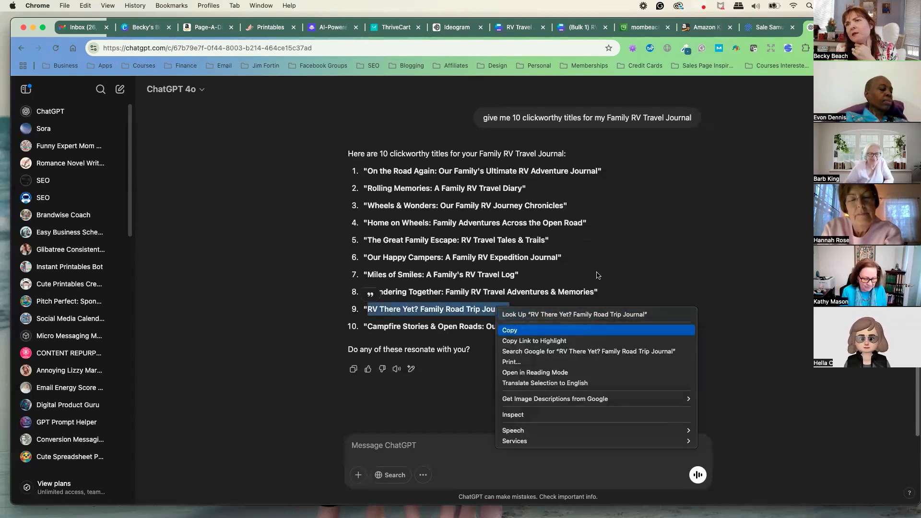
left_click(510, 330)
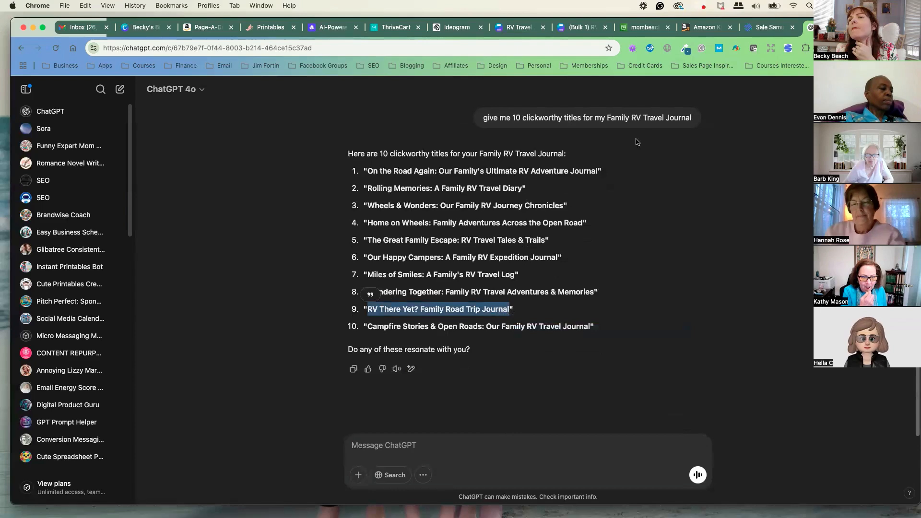
- Search Google for "us trademark search" in a new tab and open the USPTO Trademark Search system
left_click(513, 29)
key("super+t")
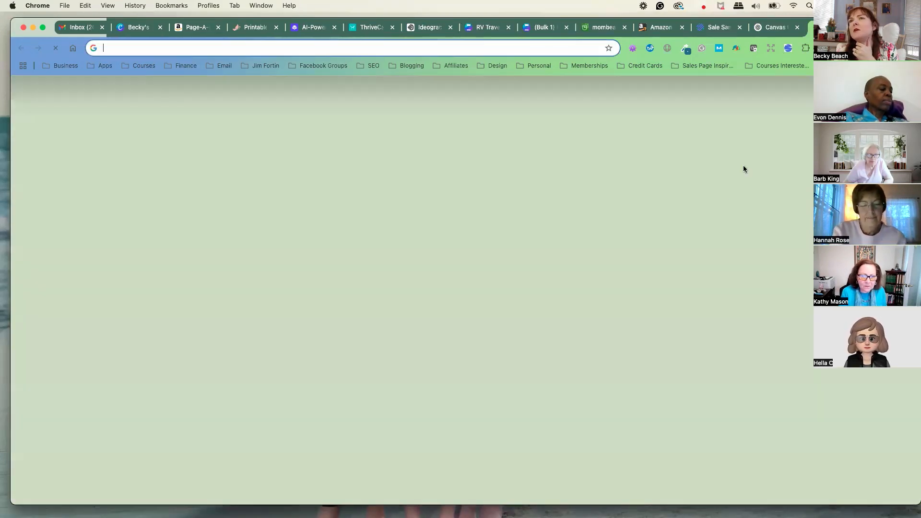
type("u")
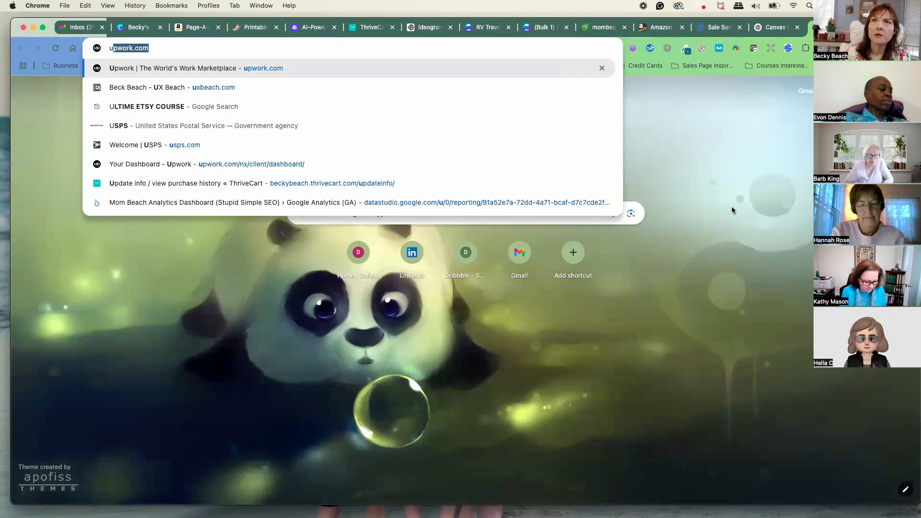
type("s trademar")
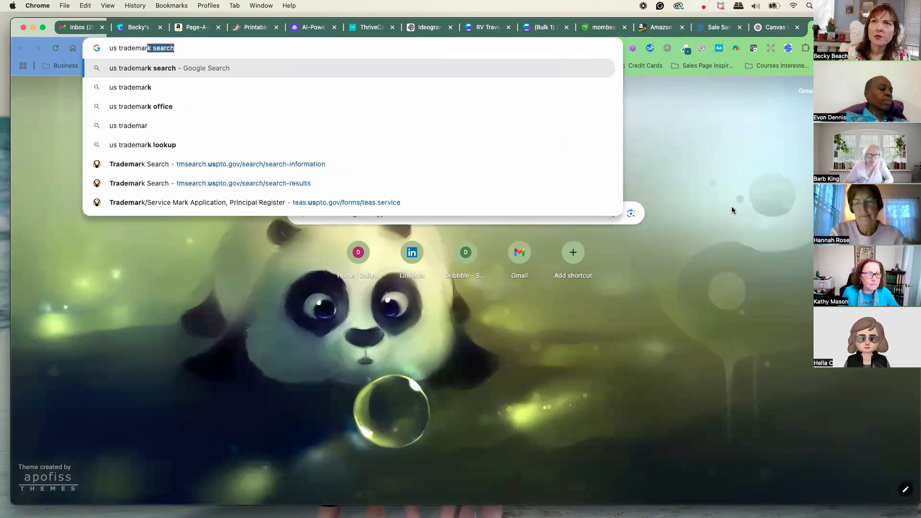
key("Return")
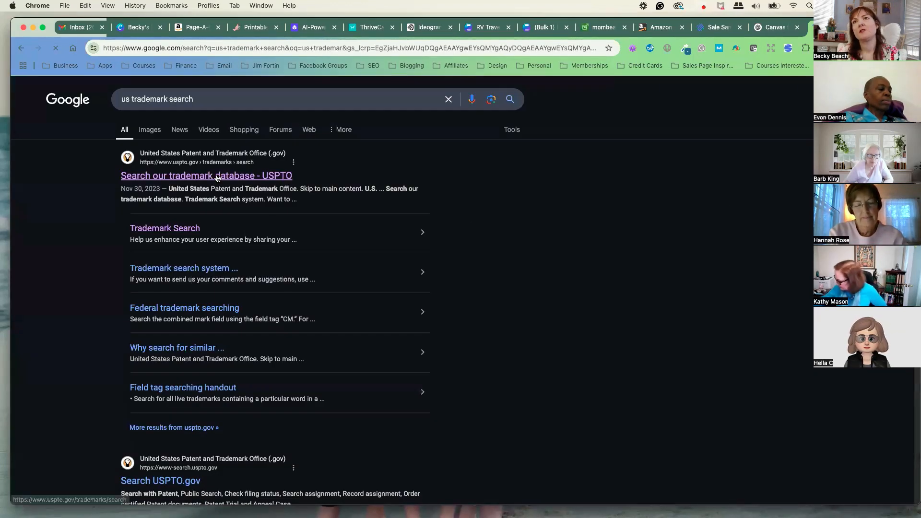
left_click(219, 181)
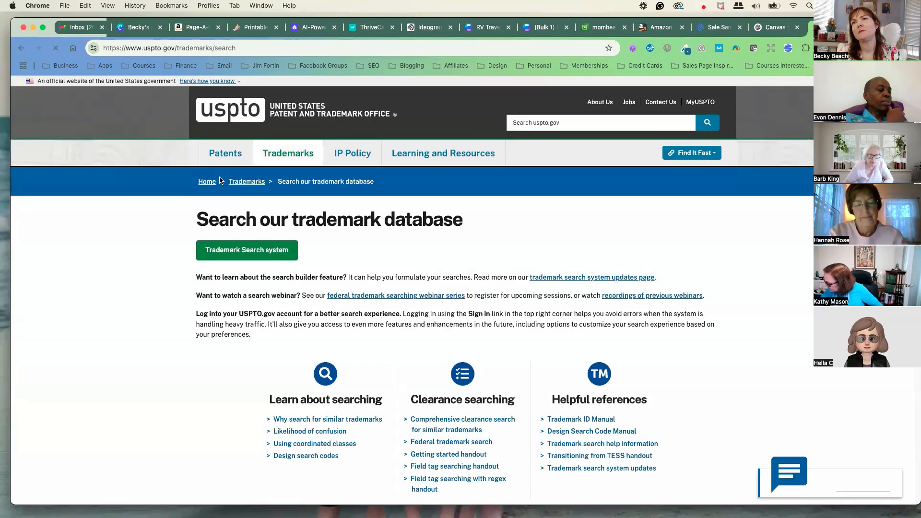
left_click(256, 250)
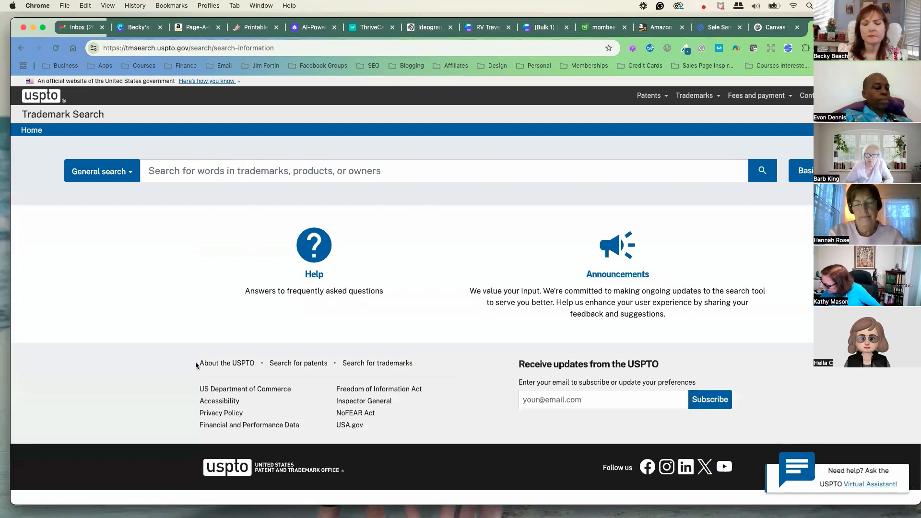
- Search the USPTO trademark database for "rv there yet"
type("rv ther")
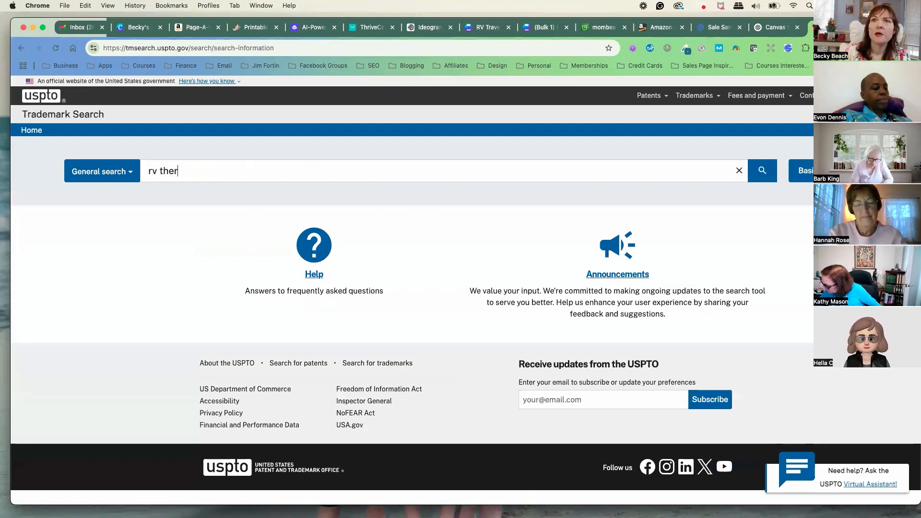
type("e yet")
key("Return")
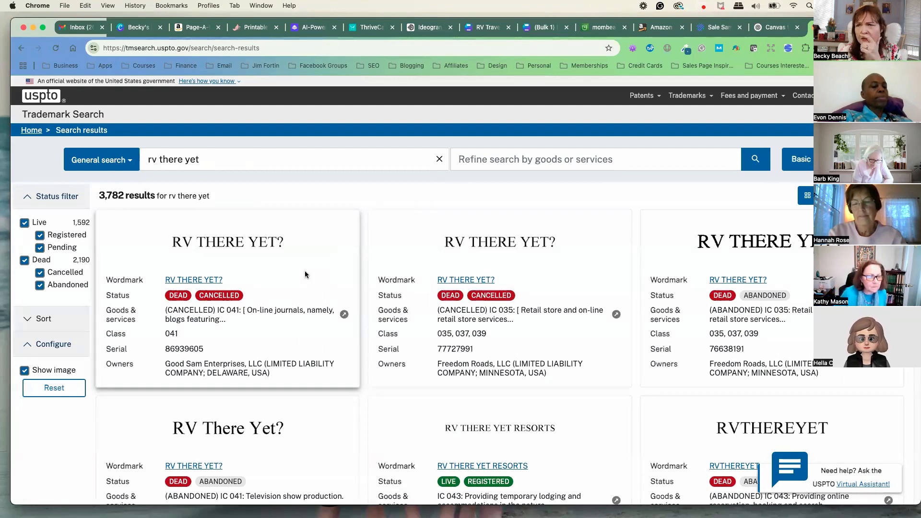
- Examine the trademark results for "rv there yet", checking each mark's live or dead status and its goods and services
scroll(696, 269, "down", 5)
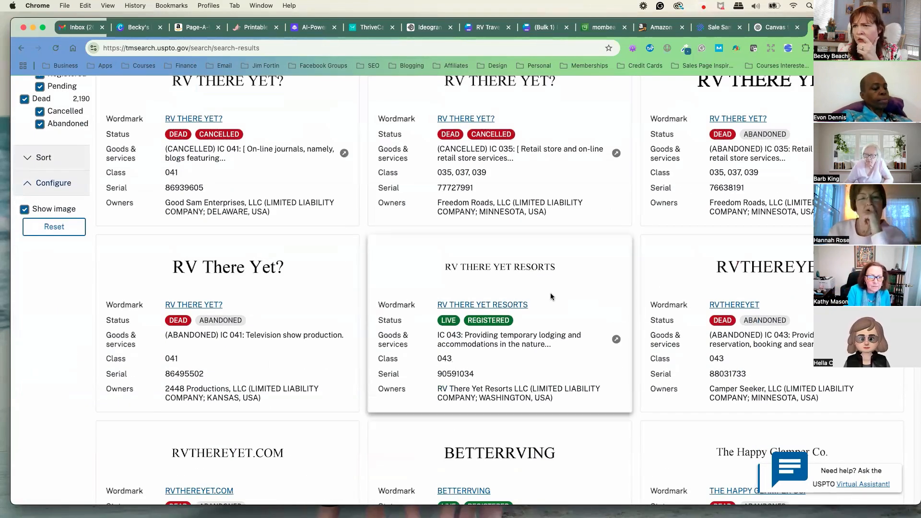
scroll(553, 295, "down", 1)
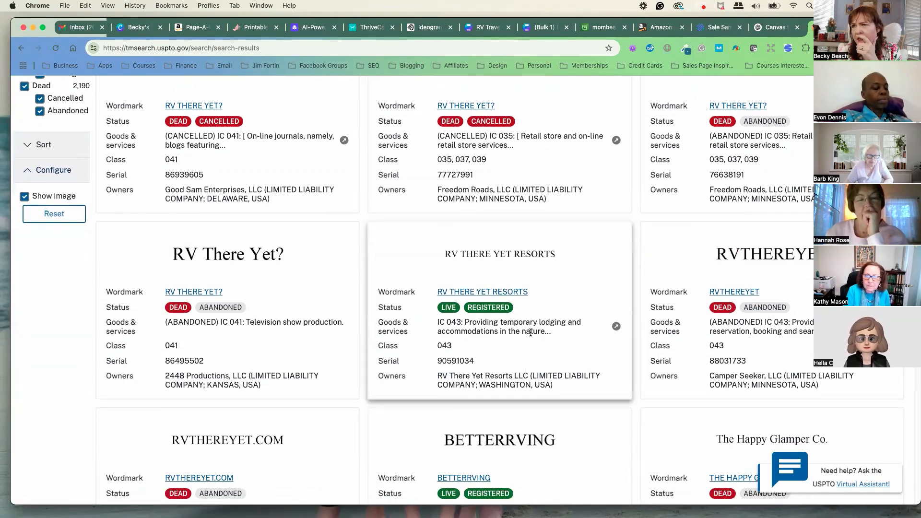
scroll(550, 335, "down", 2)
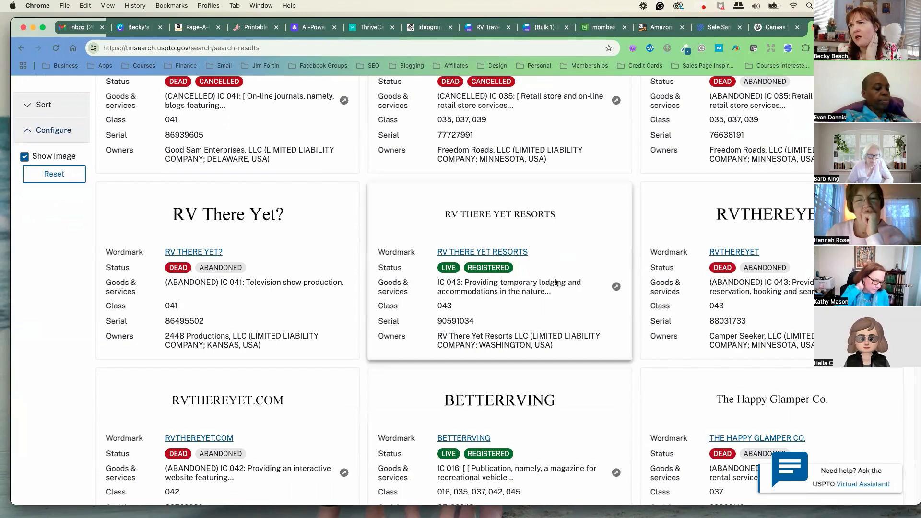
scroll(556, 279, "down", 3)
scroll(564, 271, "down", 6)
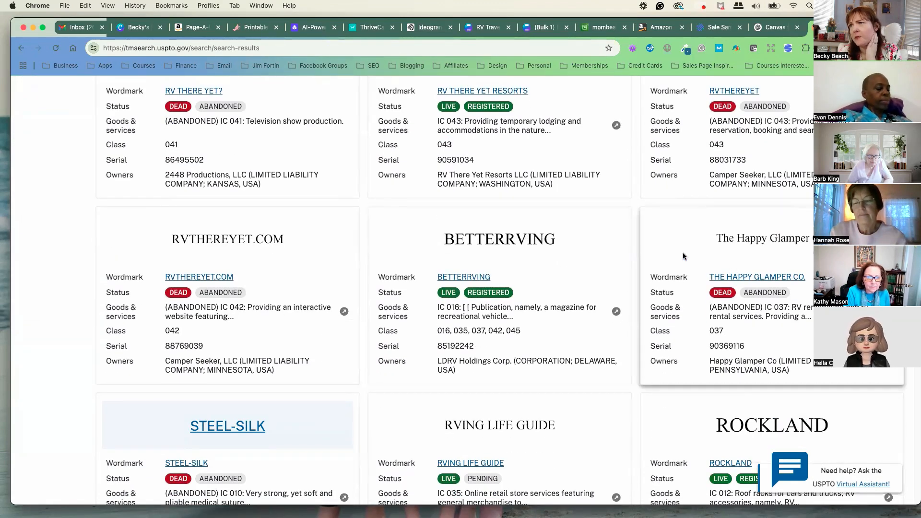
scroll(681, 259, "down", 10)
scroll(584, 250, "down", 11)
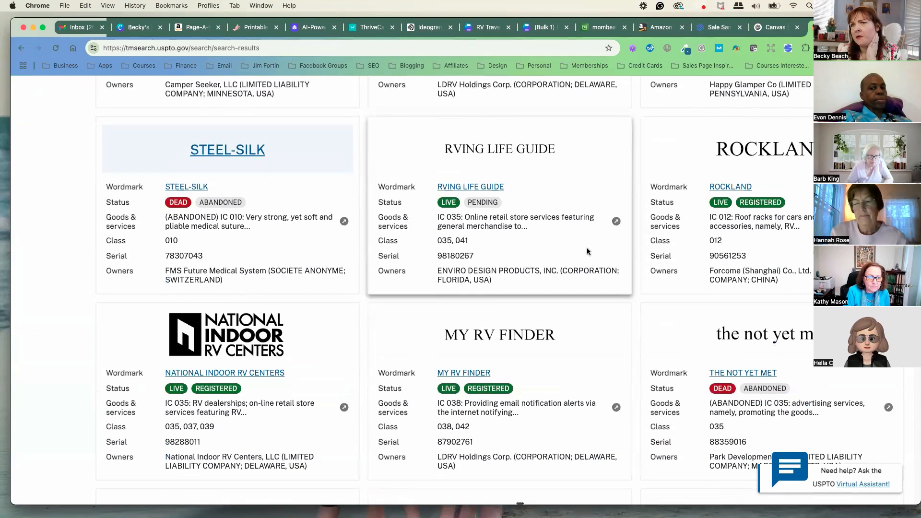
scroll(590, 251, "up", 20)
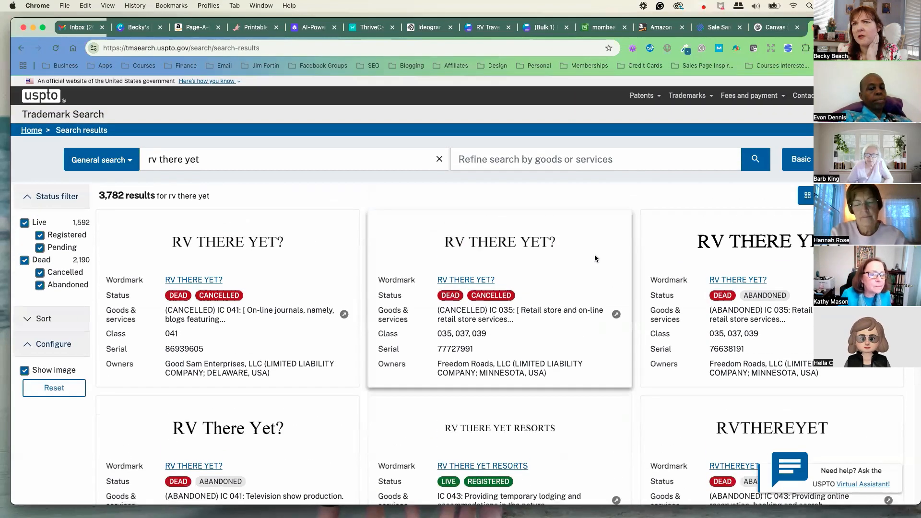
scroll(589, 247, "down", 3)
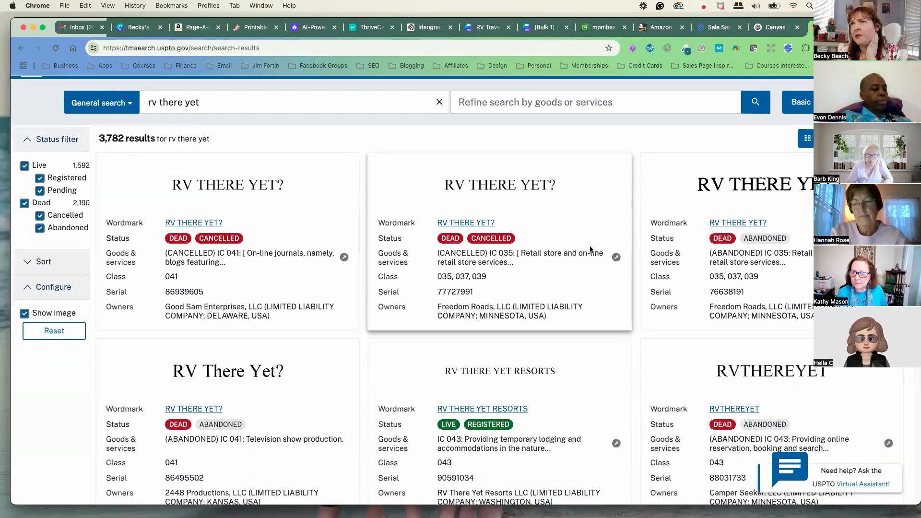
scroll(593, 248, "up", 3)
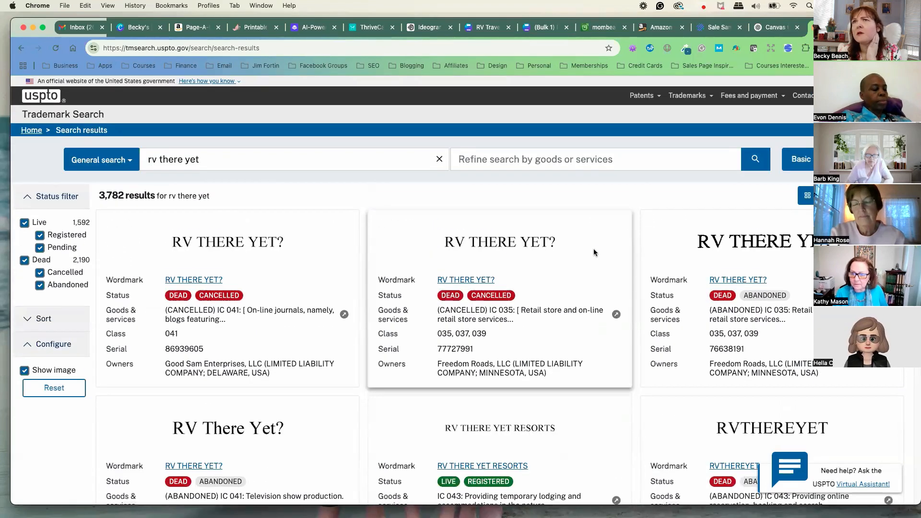
- Go to amazon.com in the Kindle Direct Publishing tab, search for "rv there yet" and look over the products
left_click(648, 27)
scroll(408, 161, "up", 10)
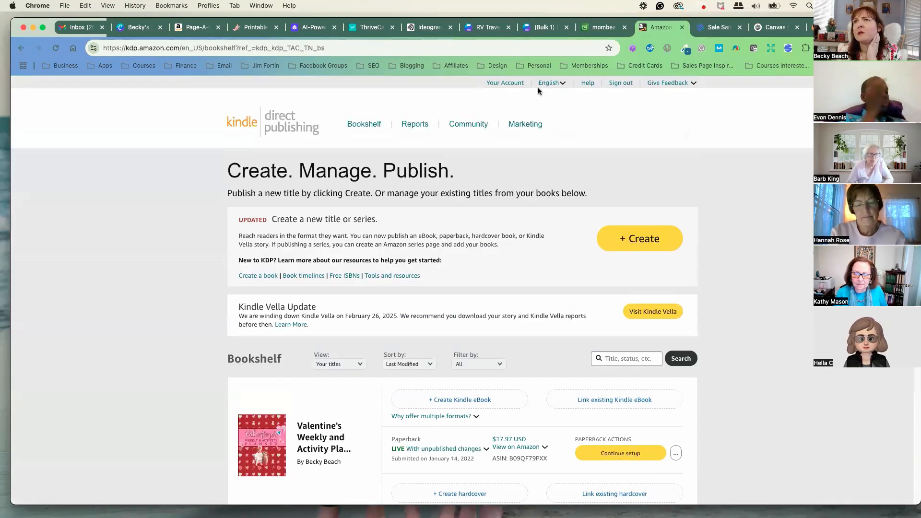
left_click(295, 48)
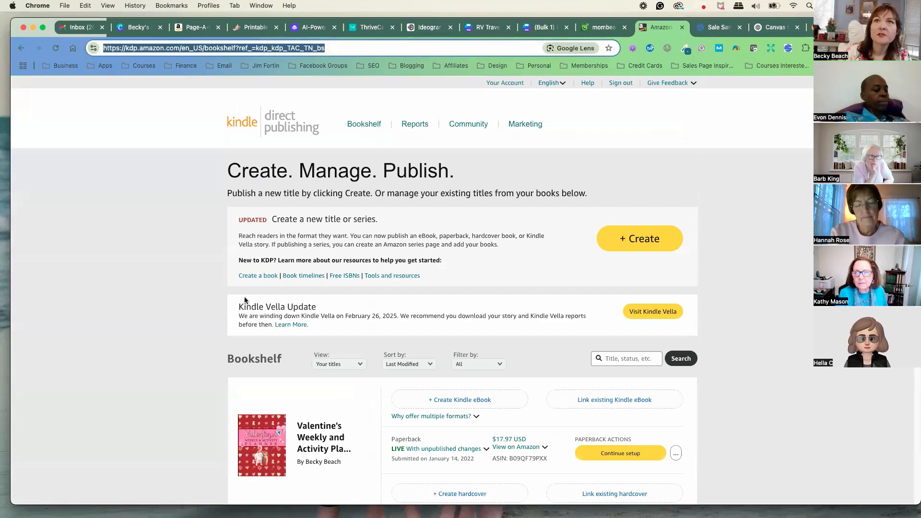
type("amazon.com")
key("Return")
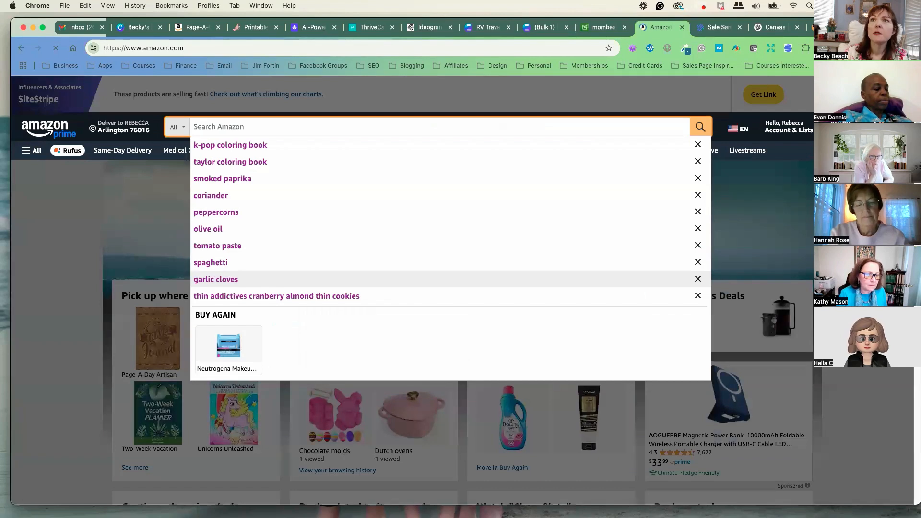
type("rv there yet")
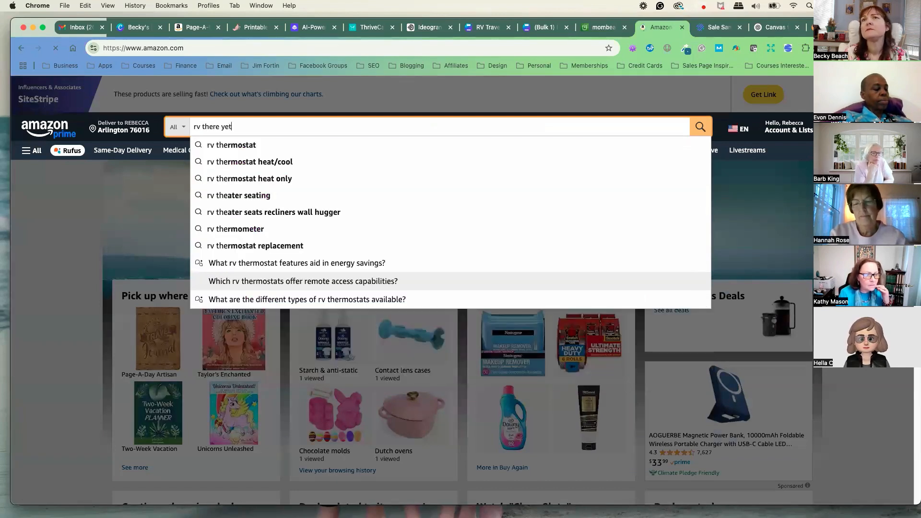
key("Return")
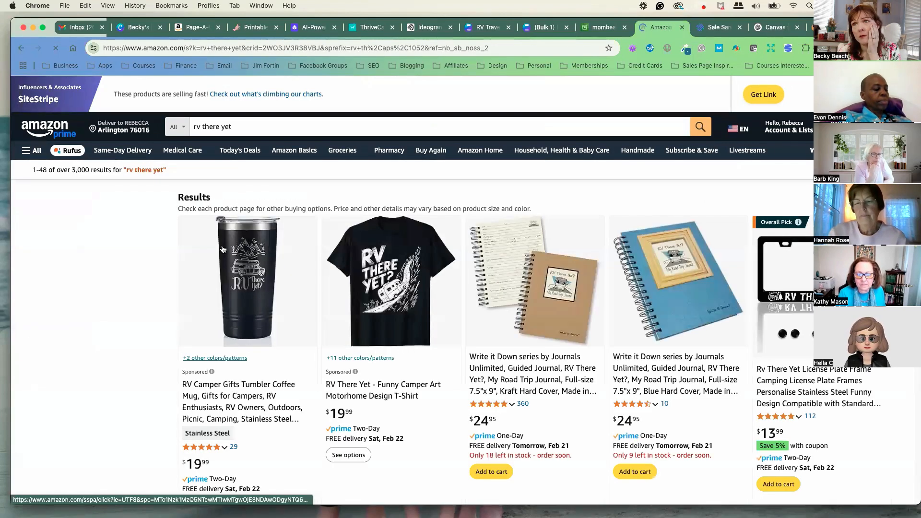
scroll(415, 235, "down", 3)
scroll(415, 233, "down", 2)
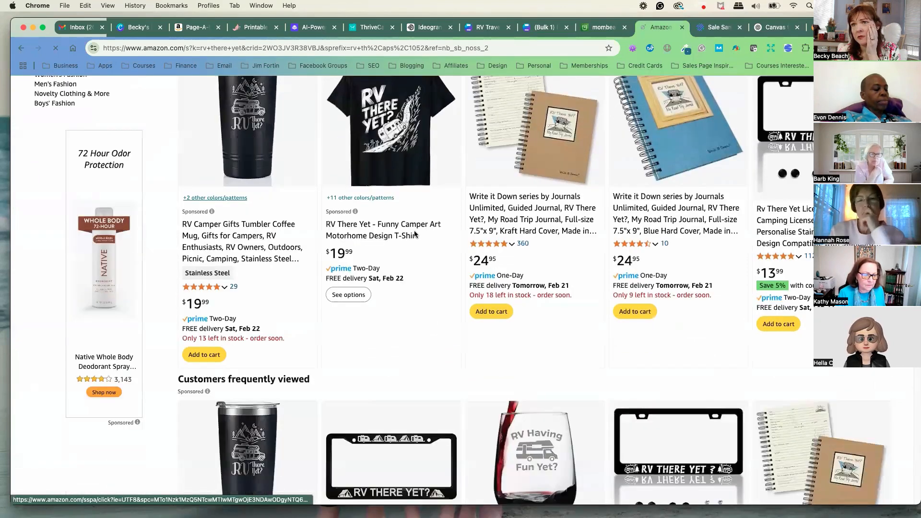
scroll(411, 215, "up", 10)
- Narrow the Amazon search to "rv there yet journal" and review the competing journal listings and their covers
left_click(283, 130)
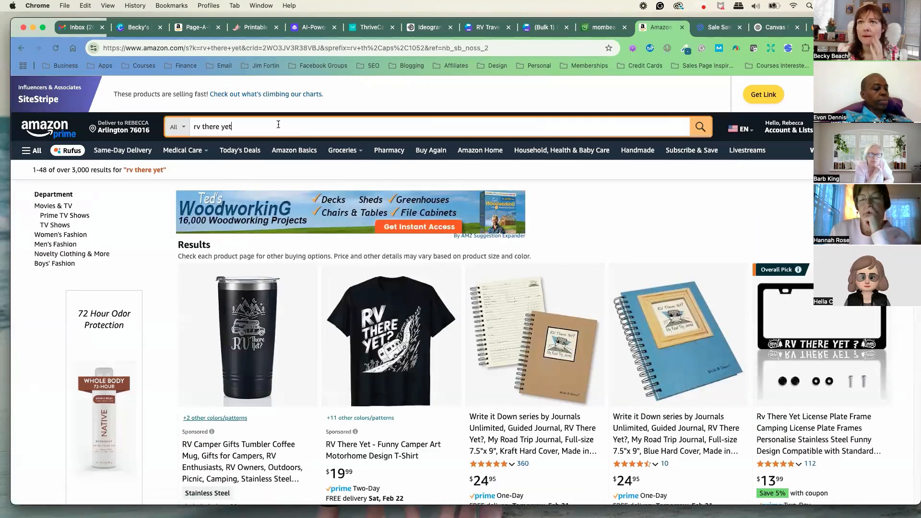
type("journal")
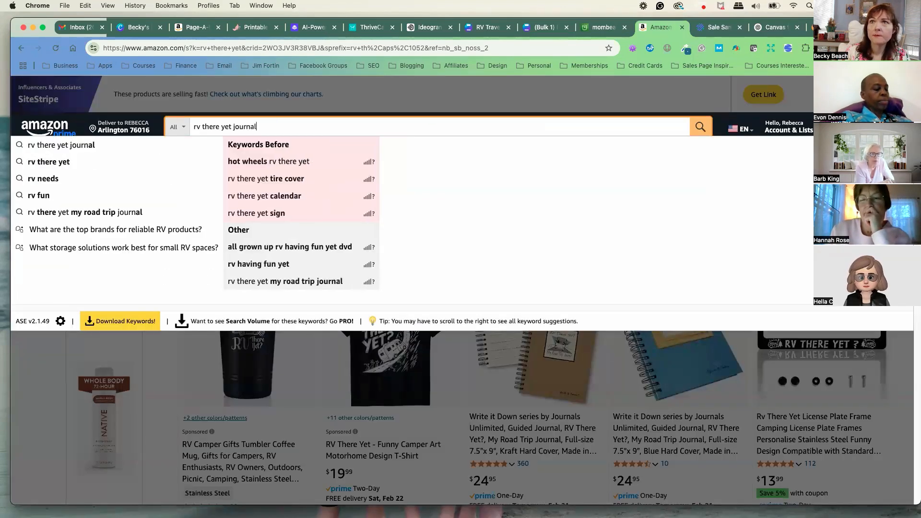
key("Return")
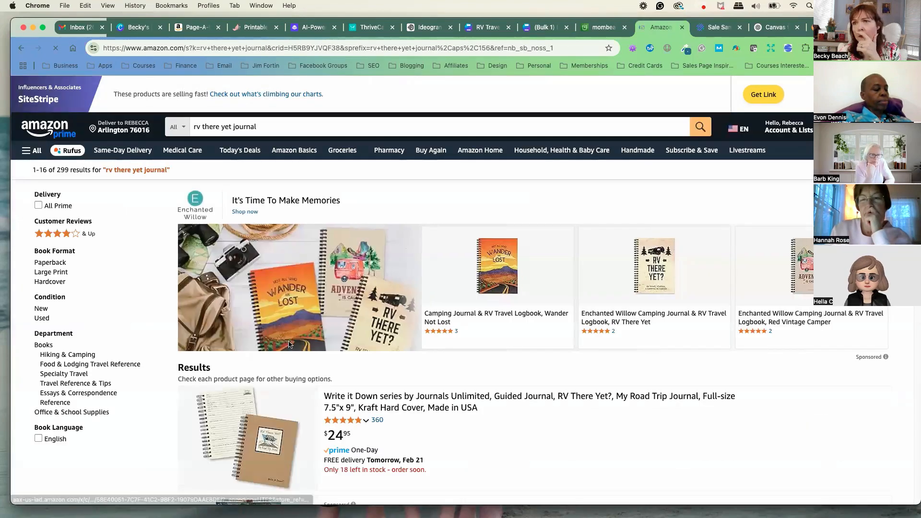
scroll(287, 347, "down", 5)
scroll(293, 344, "down", 7)
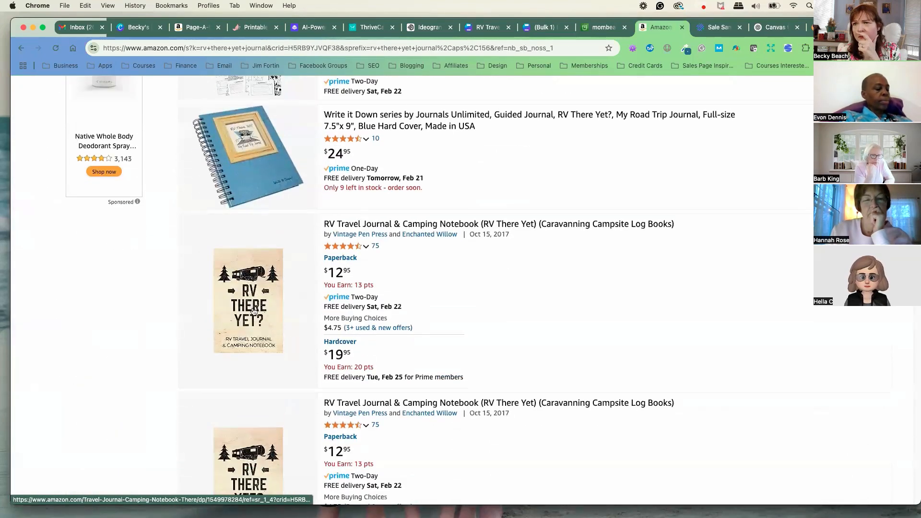
scroll(256, 326, "down", 6)
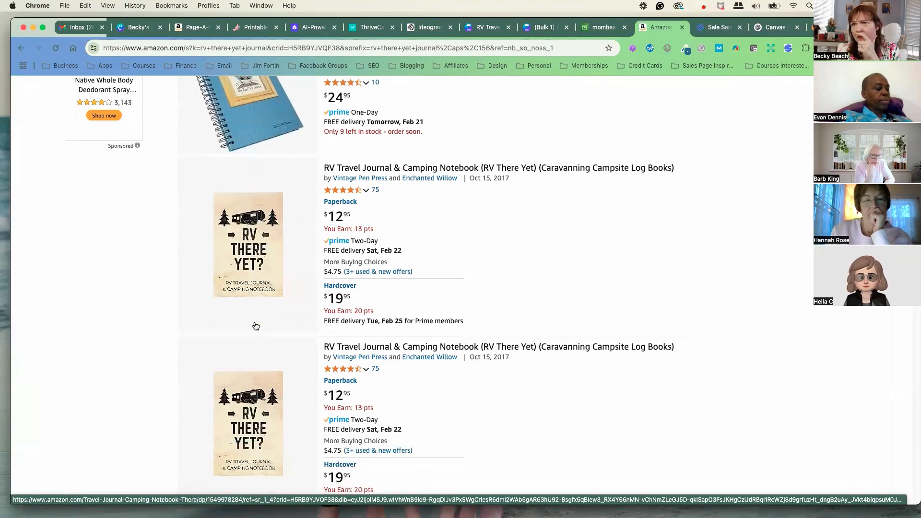
scroll(256, 326, "down", 9)
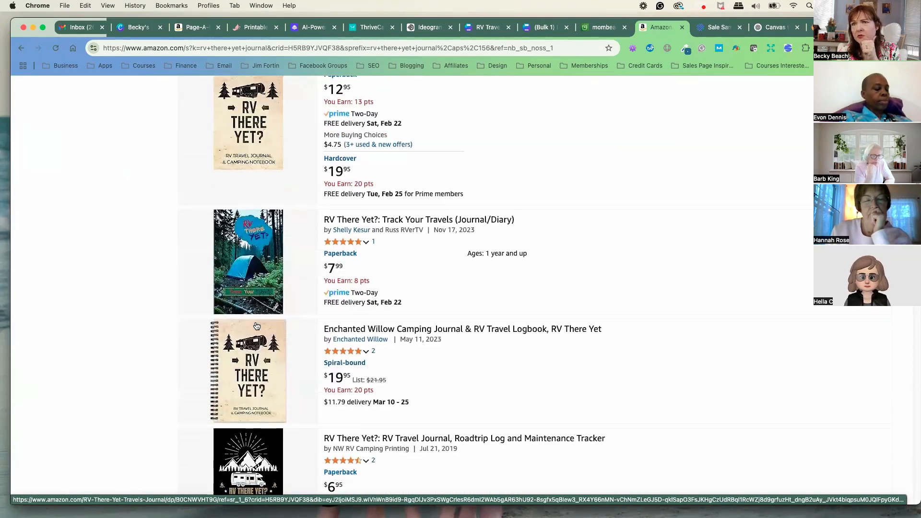
scroll(261, 328, "up", 20)
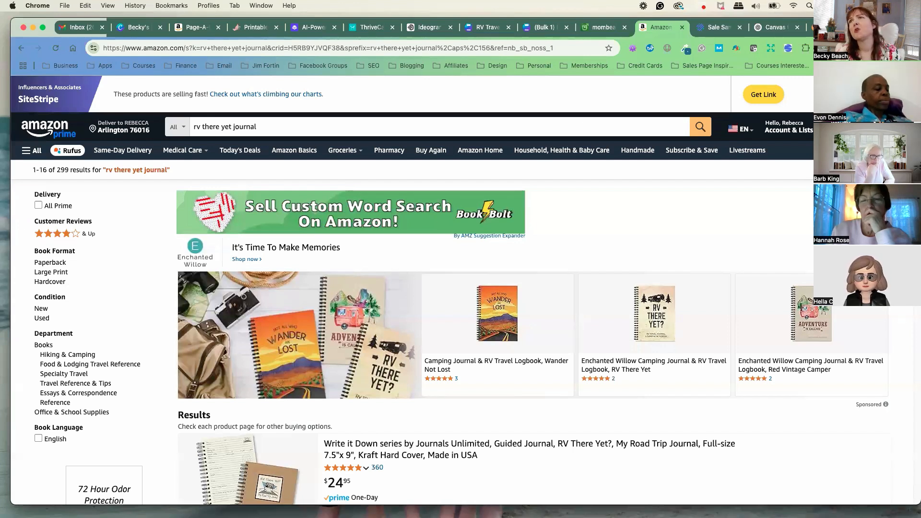
- Return to the USPTO trademark results and copy the page's web address
left_click(830, 28)
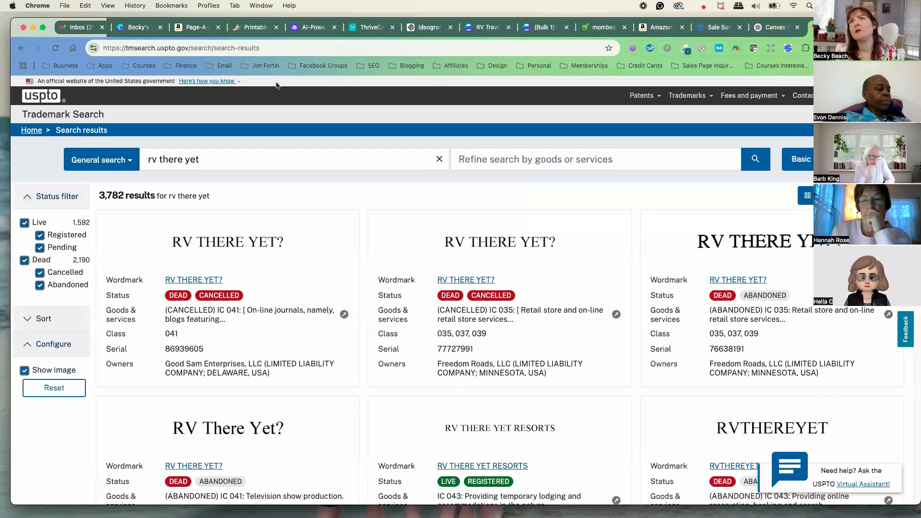
left_click(219, 49)
right_click(219, 49)
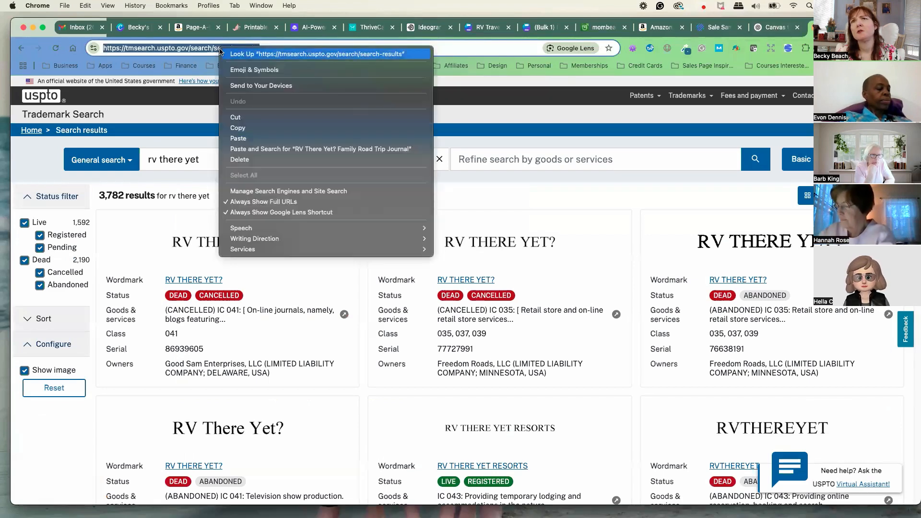
left_click(238, 128)
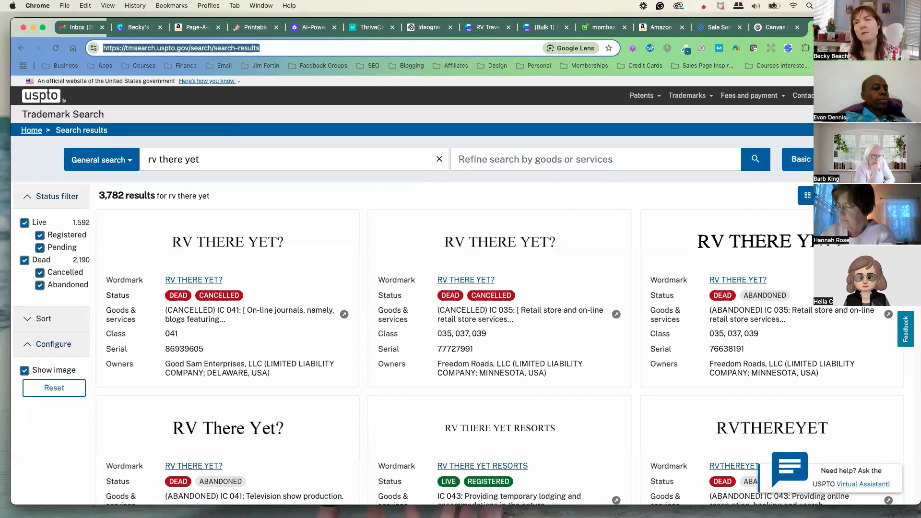
left_click(432, 198)
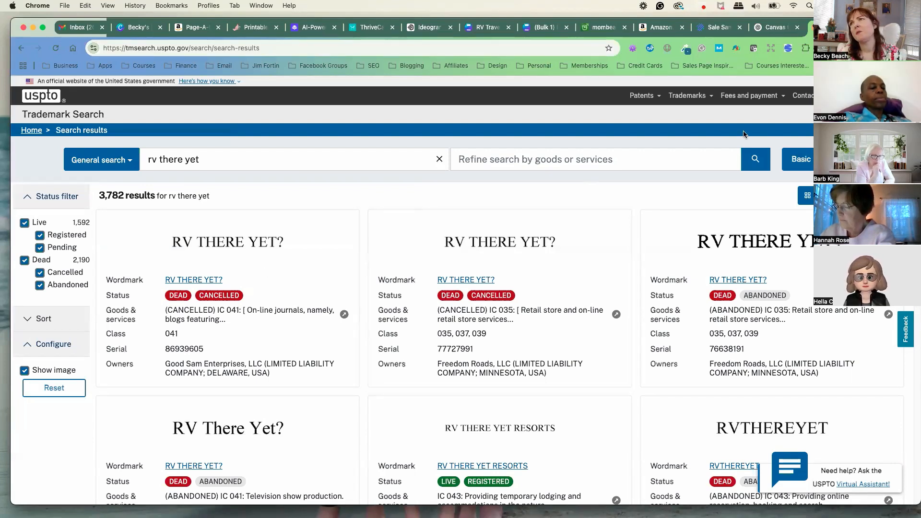
- Copy the title "RV There Yet? Family Road Trip Journal" from the list of suggestions in the ChatGPT chat
left_click(763, 31)
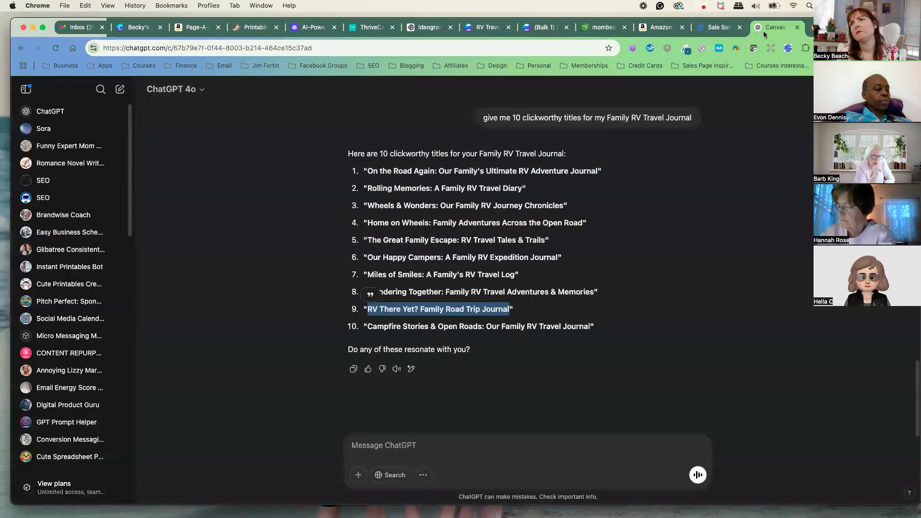
right_click(459, 312)
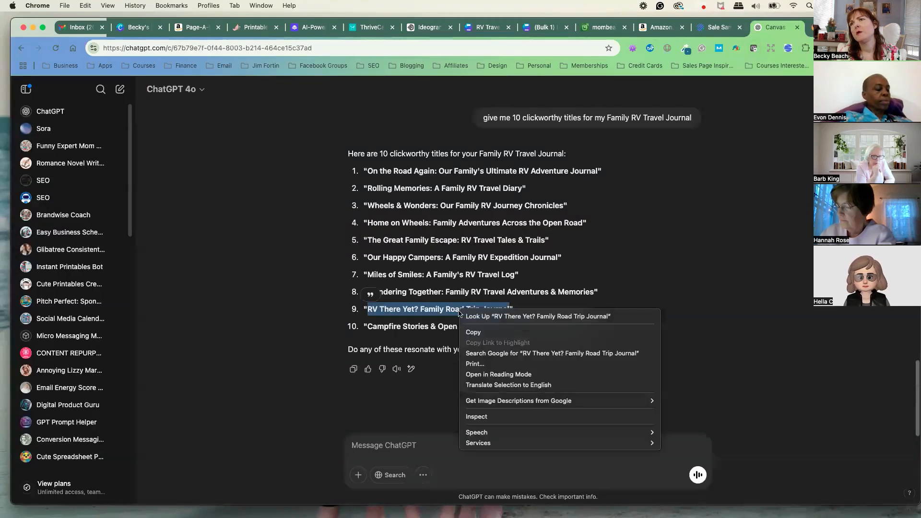
left_click(475, 332)
- Switch to Canva, close the original one-page template design and rename the bulk-generated design to "RV Travel Journal Printable"
left_click(476, 29)
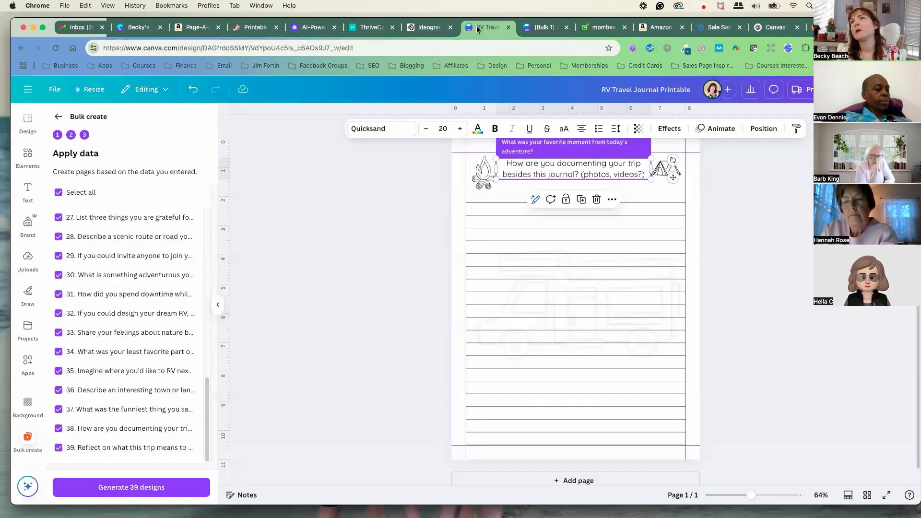
left_click(508, 28)
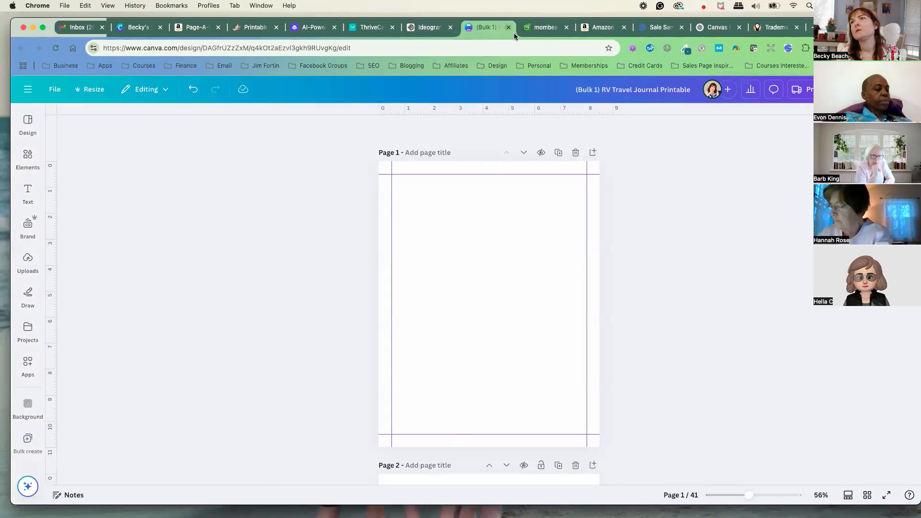
left_click(611, 91)
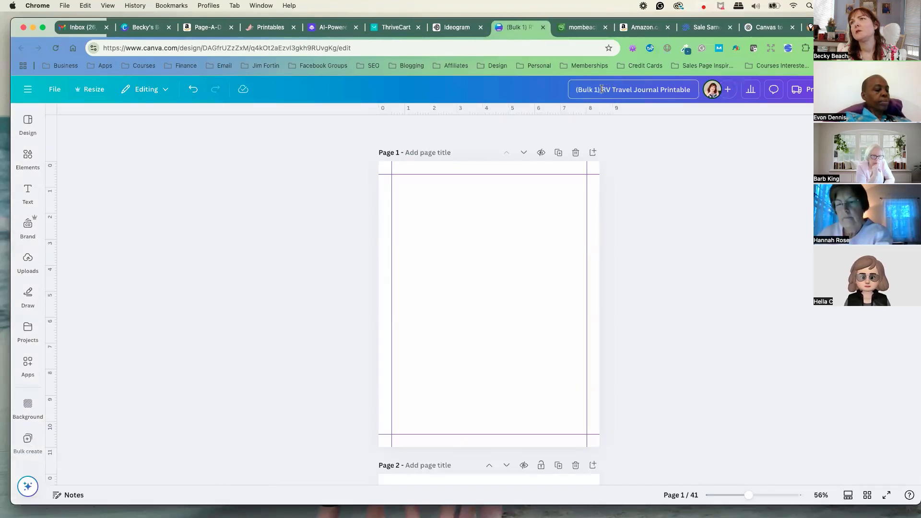
key("BackSpace")
left_click(745, 229)
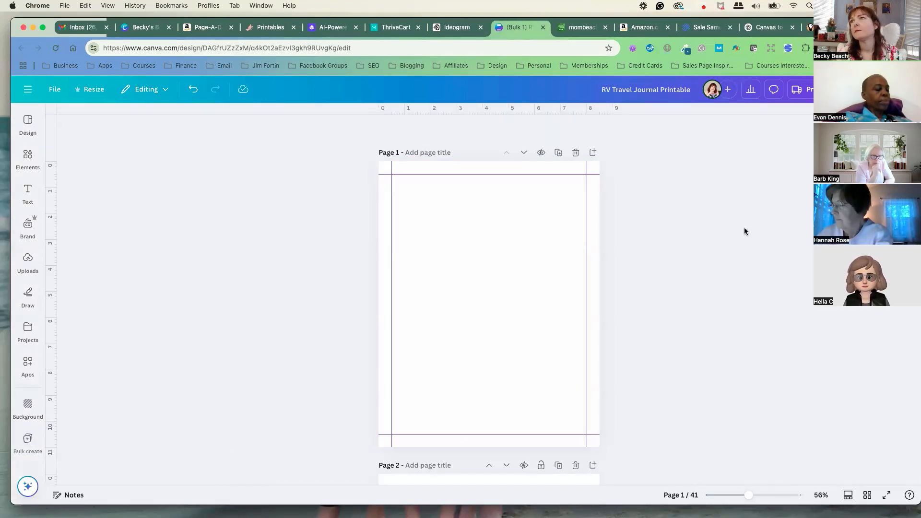
- Add a heading to the blank first page and fill it with the copied title "RV There Yet? Family Road Trip Journal"
left_click(28, 192)
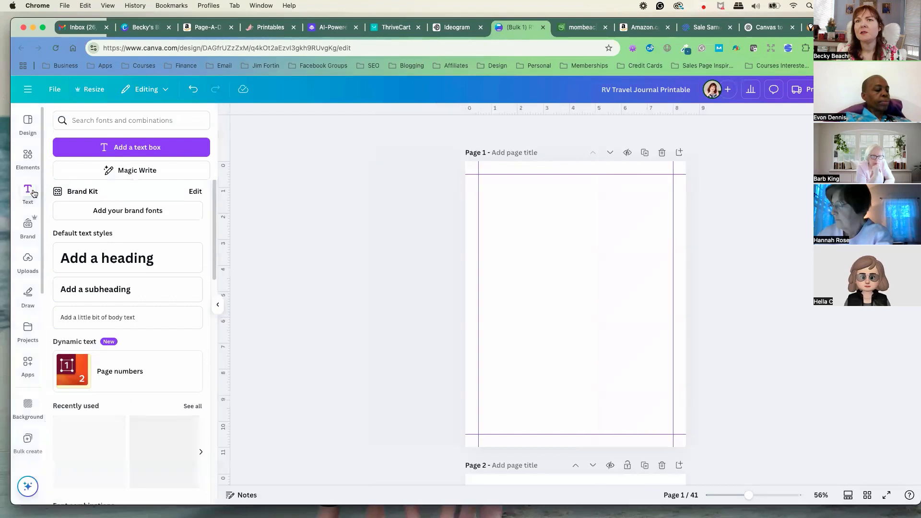
left_click(120, 269)
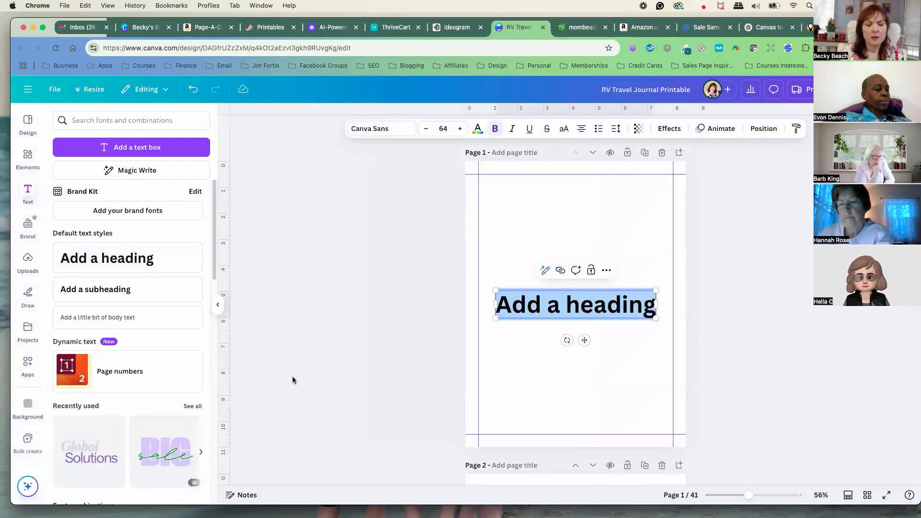
key("super+v")
left_click(297, 307)
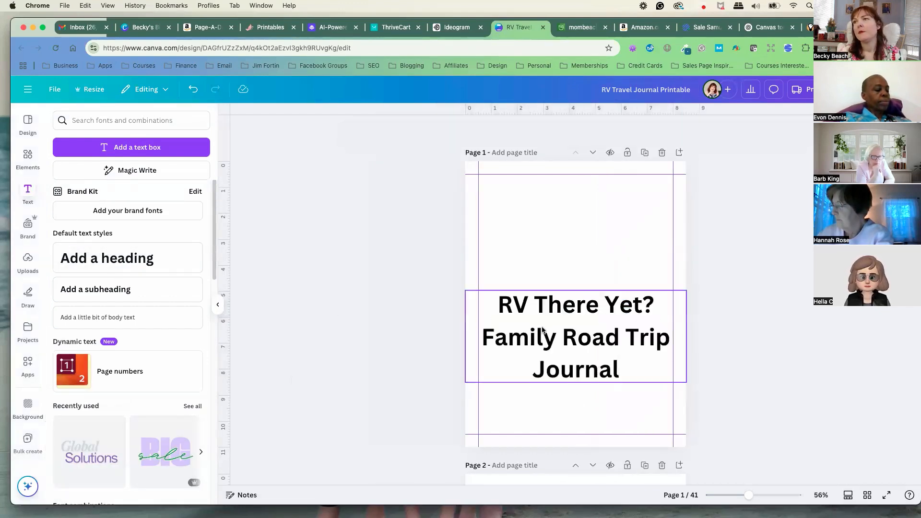
- Duplicate the title heading and trim the lower copy to "RV There Yet?"
left_click(548, 348)
key("super+d")
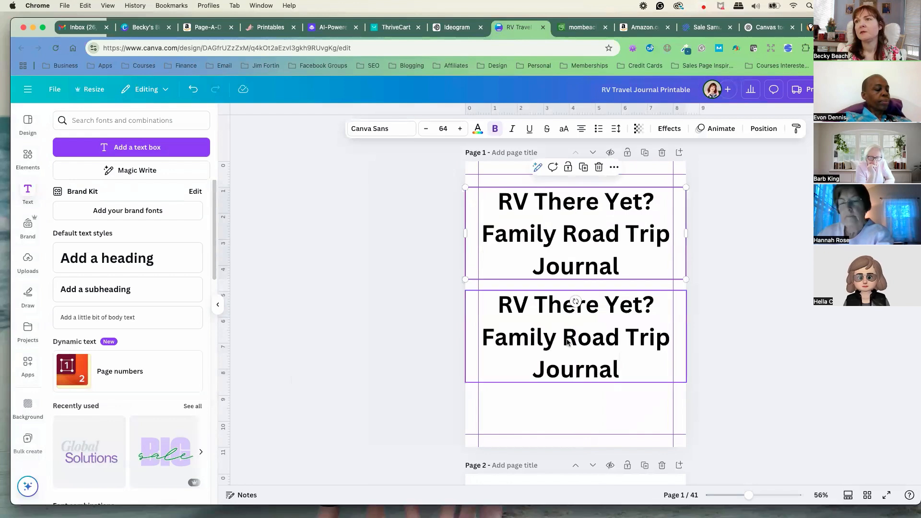
left_click(578, 349)
left_click_drag(535, 353, 505, 332)
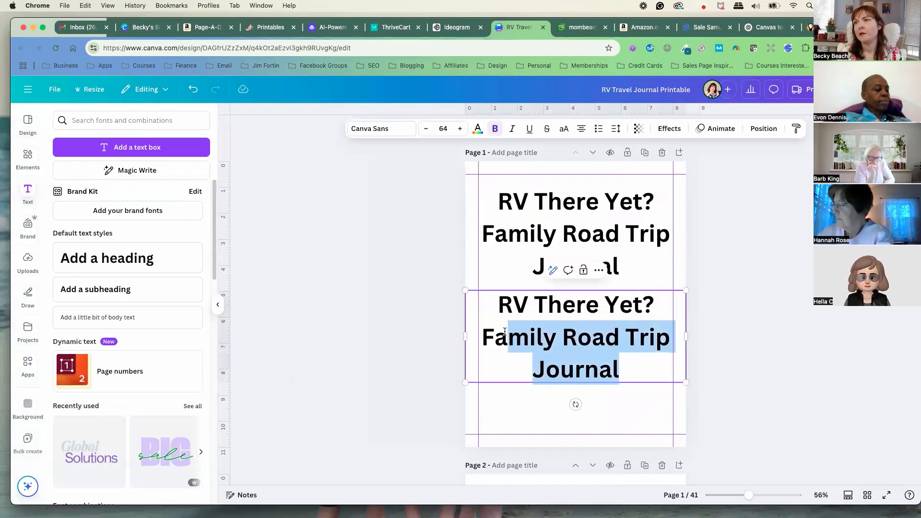
left_click(505, 331)
left_click_drag(625, 372, 470, 337)
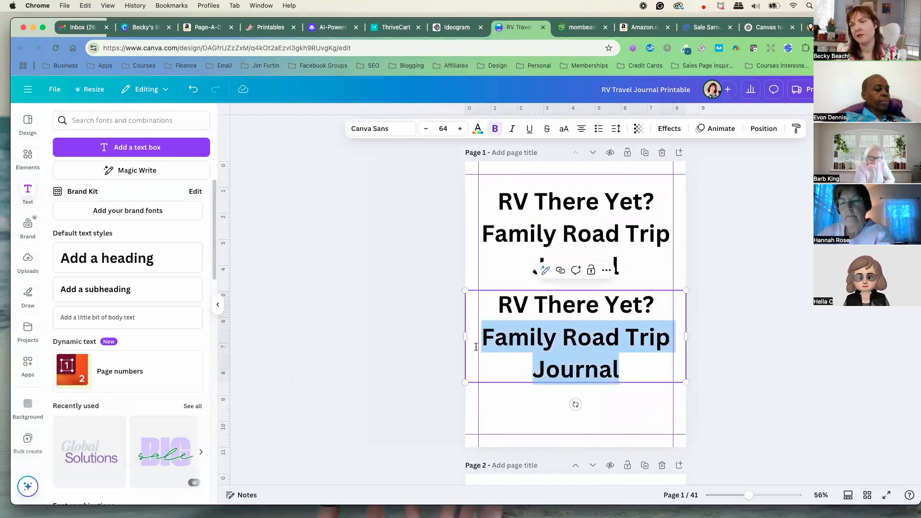
key("BackSpace")
left_click(693, 281)
- Trim the upper heading copy to "Family Road Trip Journal"
double_click(597, 231)
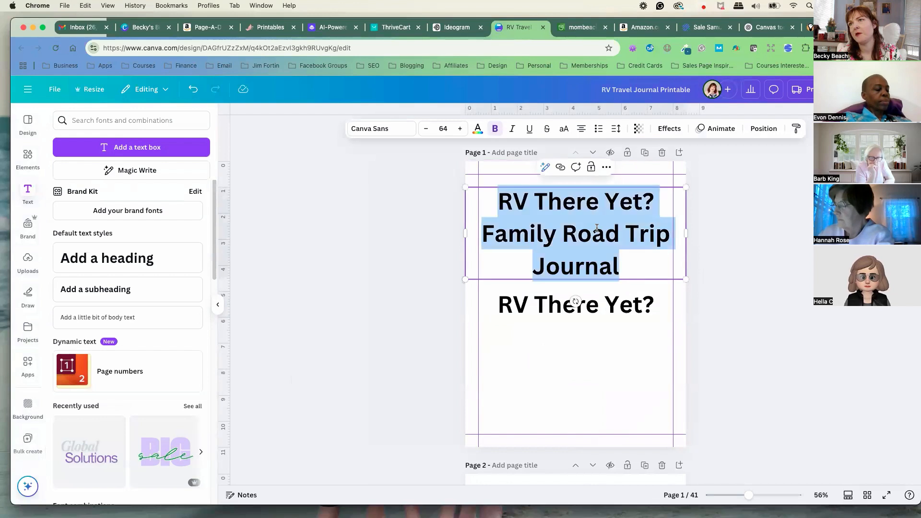
left_click(593, 233)
left_click_drag(648, 213, 498, 225)
key("BackSpace")
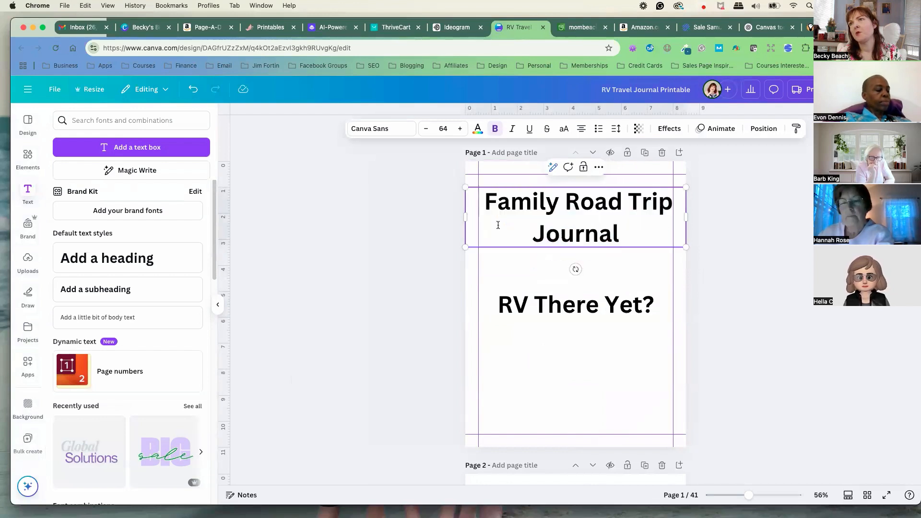
left_click(393, 251)
- Swap the two headings so "RV There Yet?" sits above the subtitle, and enlarge it to font size 70.3, centred
left_click_drag(576, 218, 578, 368)
left_click_drag(594, 303, 581, 213)
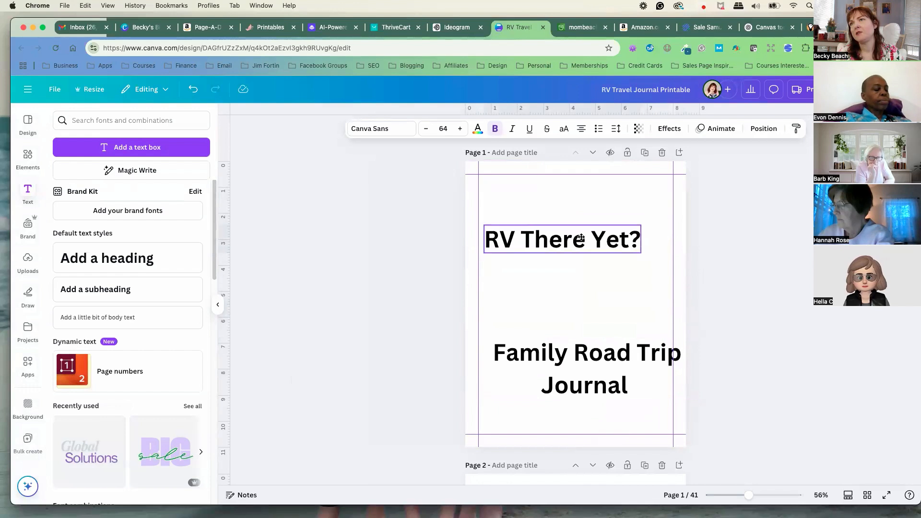
left_click_drag(656, 216, 658, 214)
left_click_drag(594, 239, 591, 239)
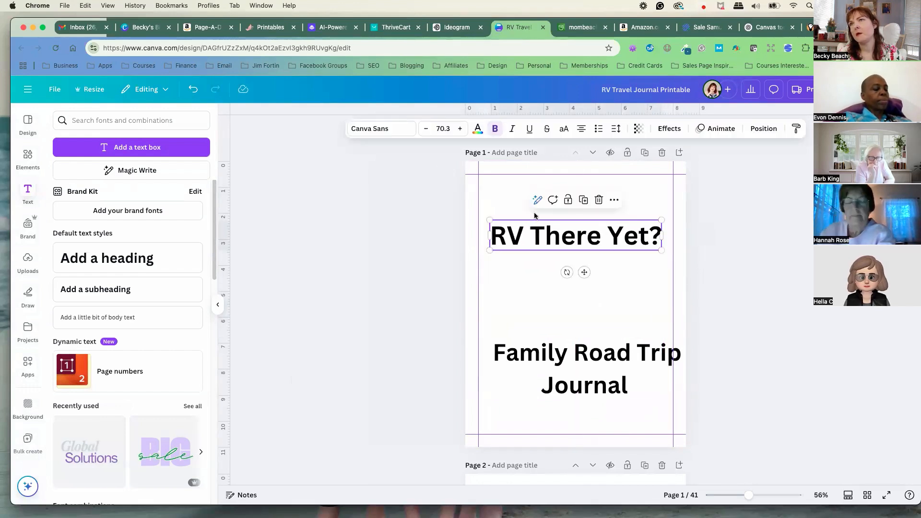
- Change the font of the "RV There Yet?" title to Quicksand
left_click(386, 130)
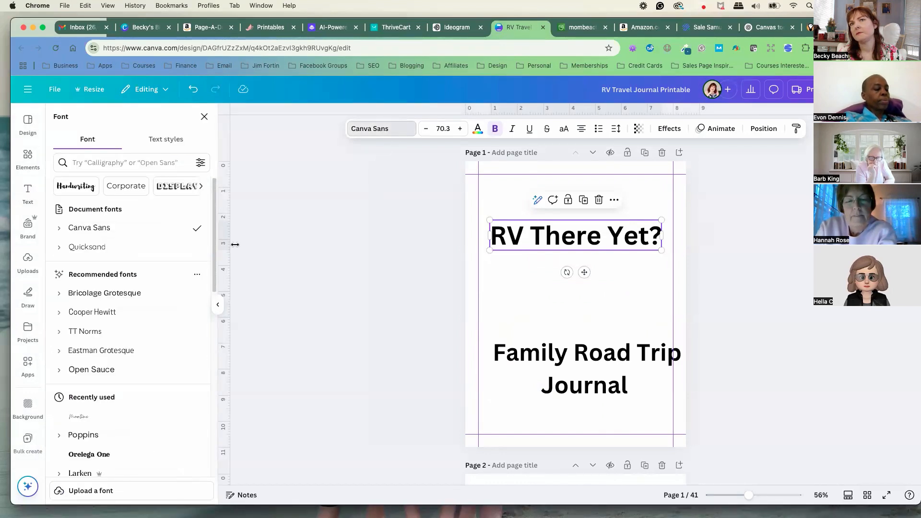
left_click(132, 250)
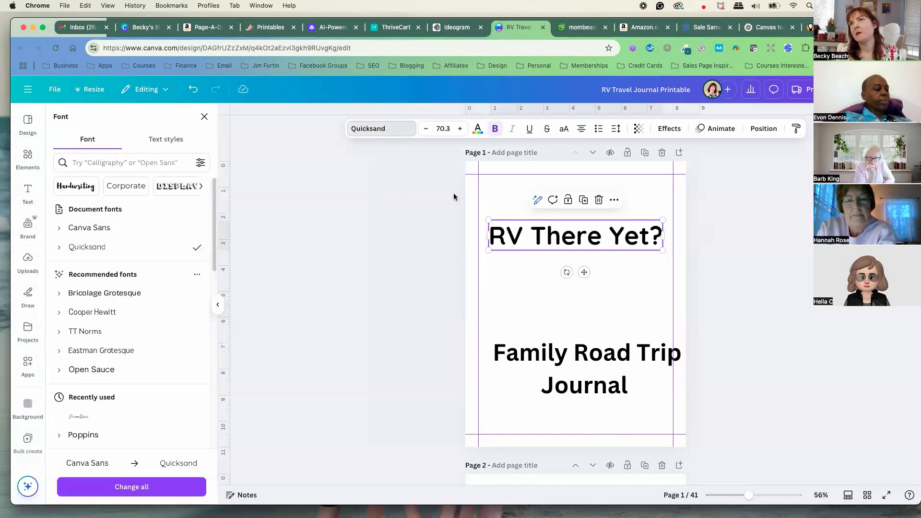
scroll(169, 273, "down", 5)
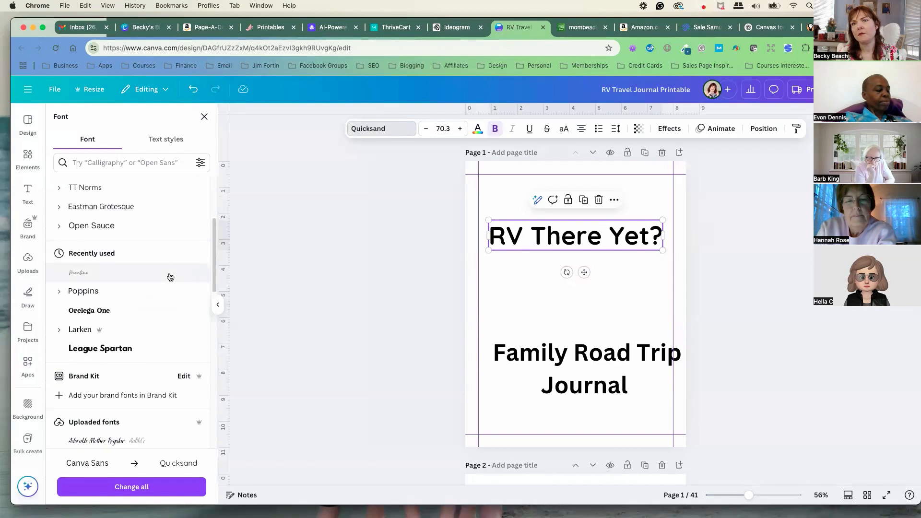
left_click(324, 272)
- Shrink the "Family Road Trip Journal" subtitle to font size 41 and tighten its line spacing to 1.1
left_click(510, 369)
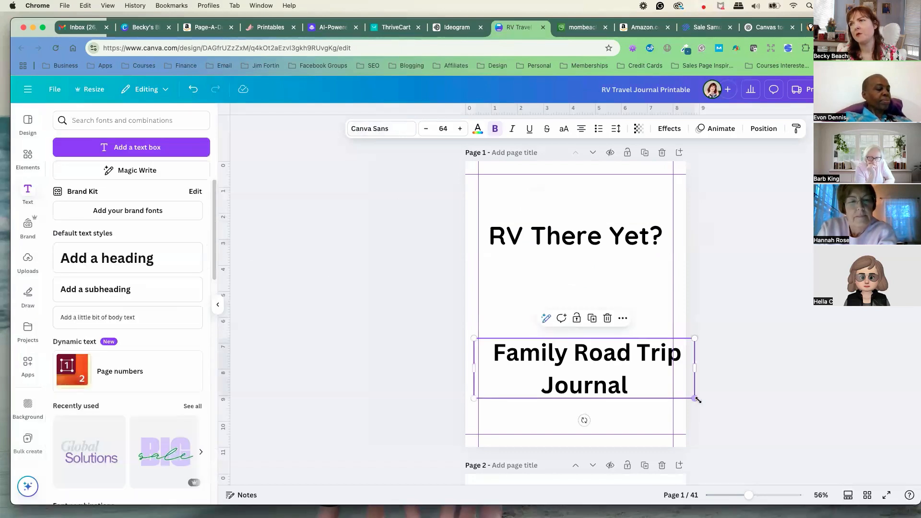
left_click_drag(694, 397, 646, 356)
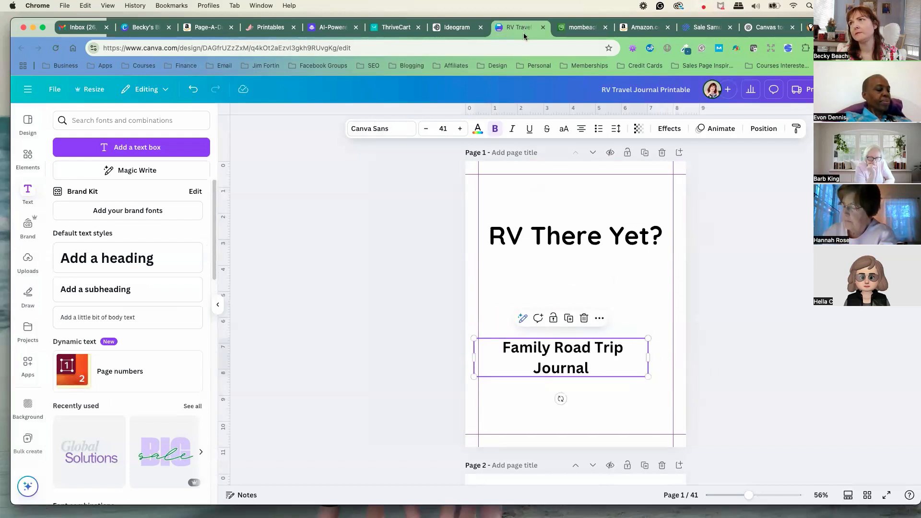
left_click(616, 129)
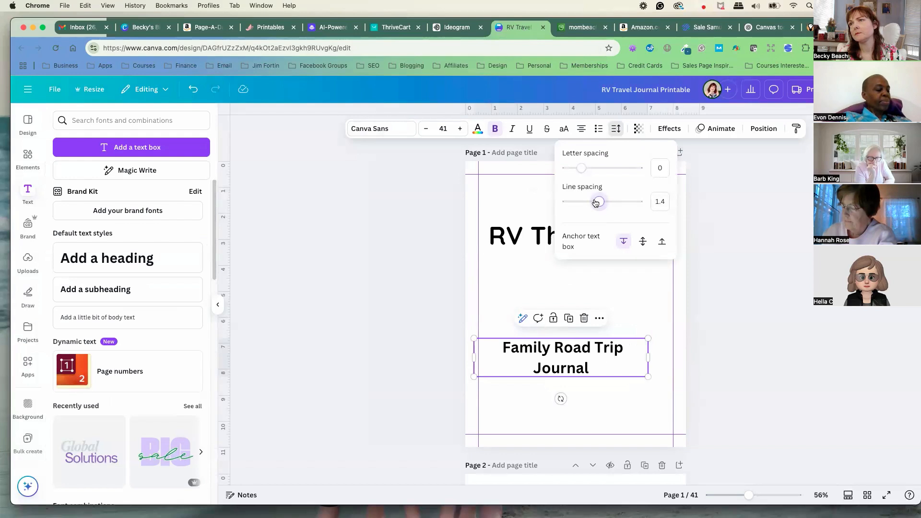
left_click_drag(596, 202, 589, 204)
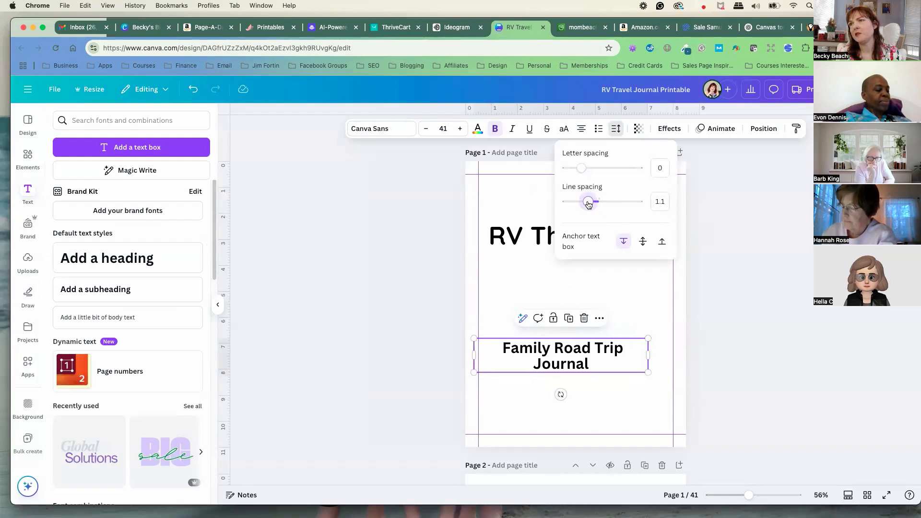
left_click(371, 271)
- Move the subtitle directly beneath "RV There Yet?" and adjust its font size to the largest that fits on one line
left_click_drag(560, 354, 578, 274)
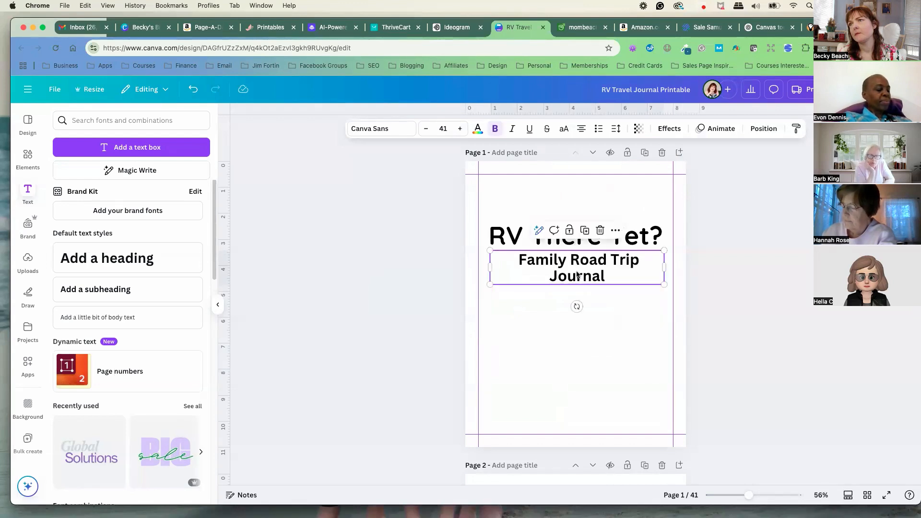
left_click_drag(664, 285, 664, 257)
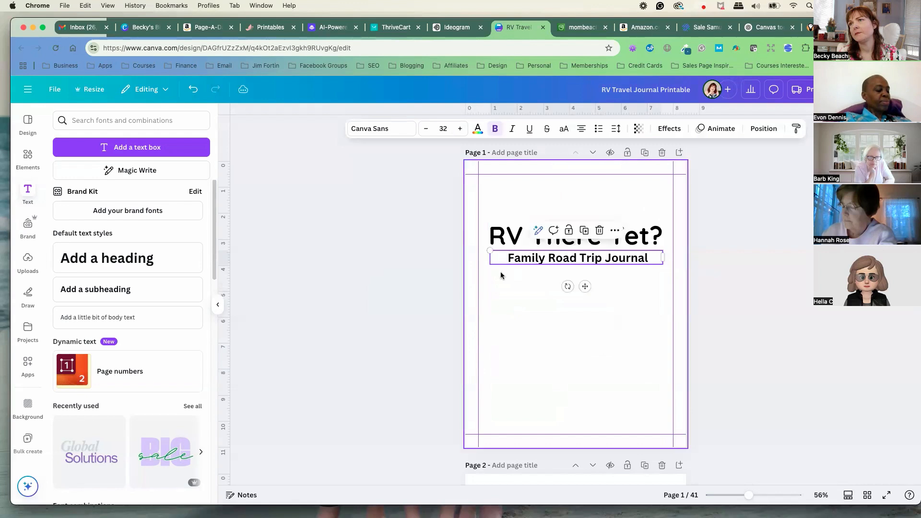
left_click(460, 129)
left_click(460, 128)
left_click(460, 128)
left_click(460, 128)
left_click(460, 129)
left_click(460, 128)
left_click(460, 129)
left_click(460, 129)
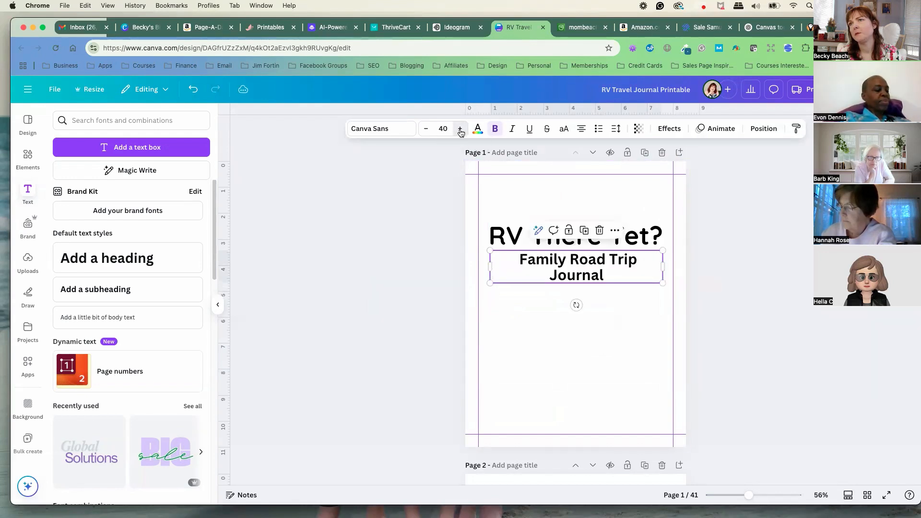
left_click(426, 128)
left_click(425, 129)
left_click(414, 224)
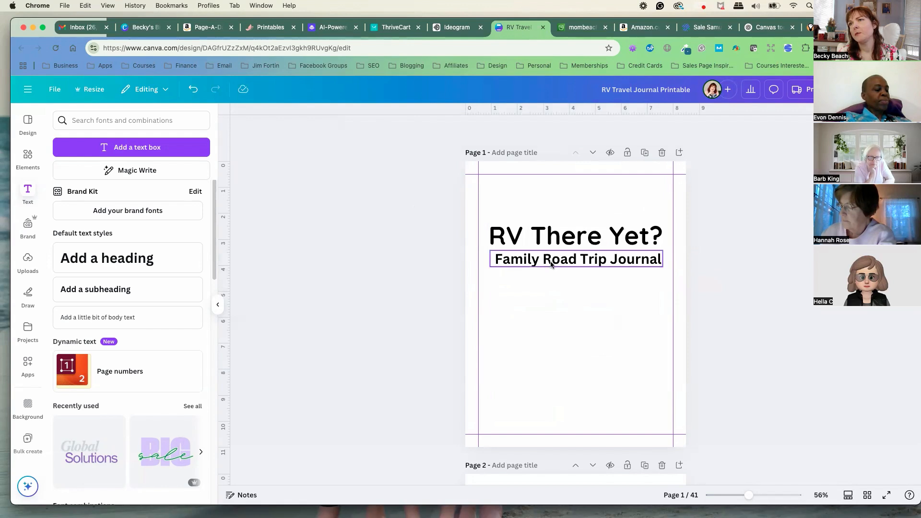
- Enlarge the subtitle slightly to font size 38.5 to approach the width of the title above
left_click(497, 260)
left_click_drag(490, 266, 484, 271)
left_click(730, 267)
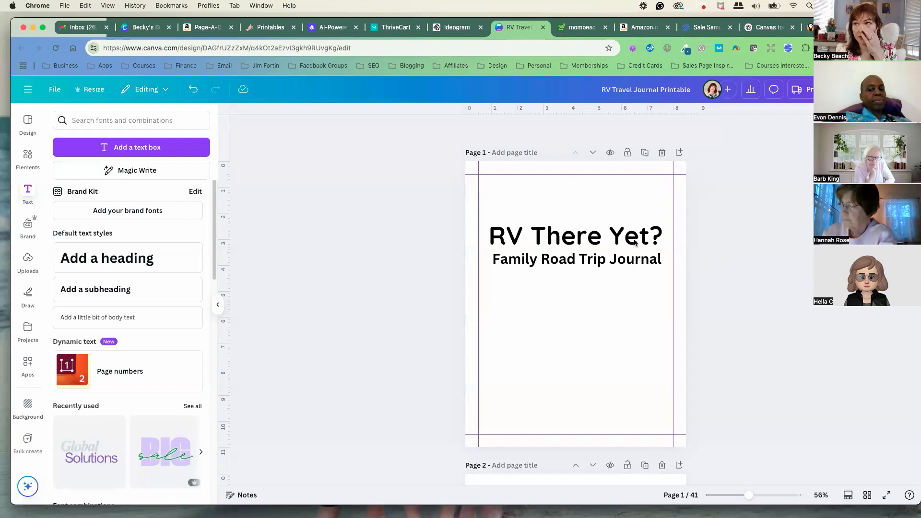
left_click(594, 307)
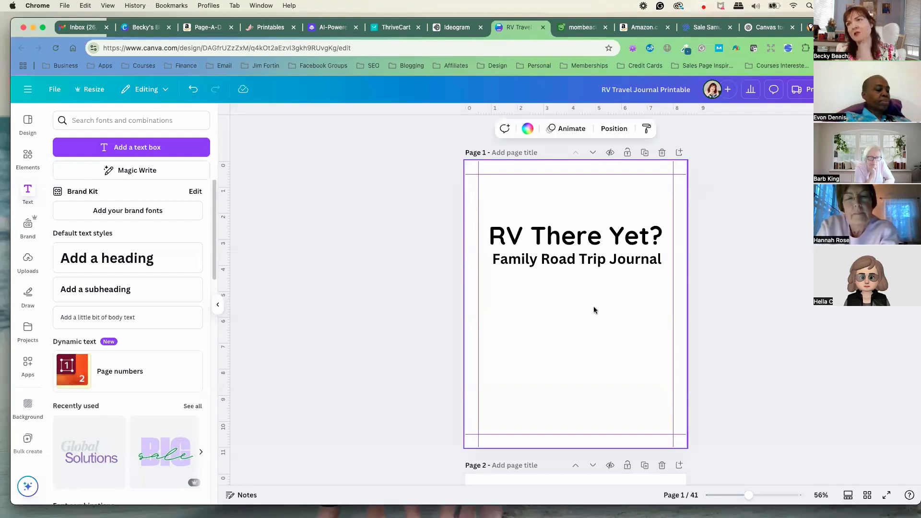
left_click(352, 273)
- Enlarge the subtitle to font size 39.1 so its text lines up with both edges of "RV There Yet?"
left_click(502, 263)
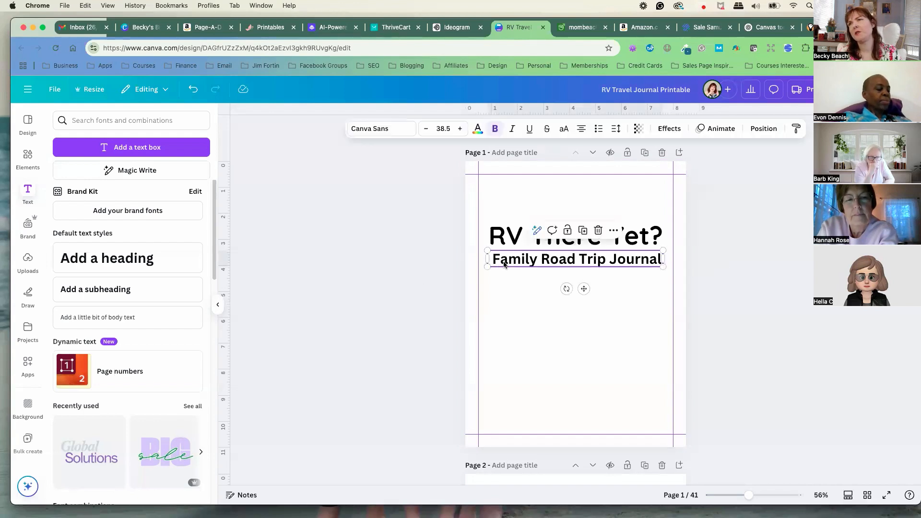
left_click_drag(750, 497, 757, 497)
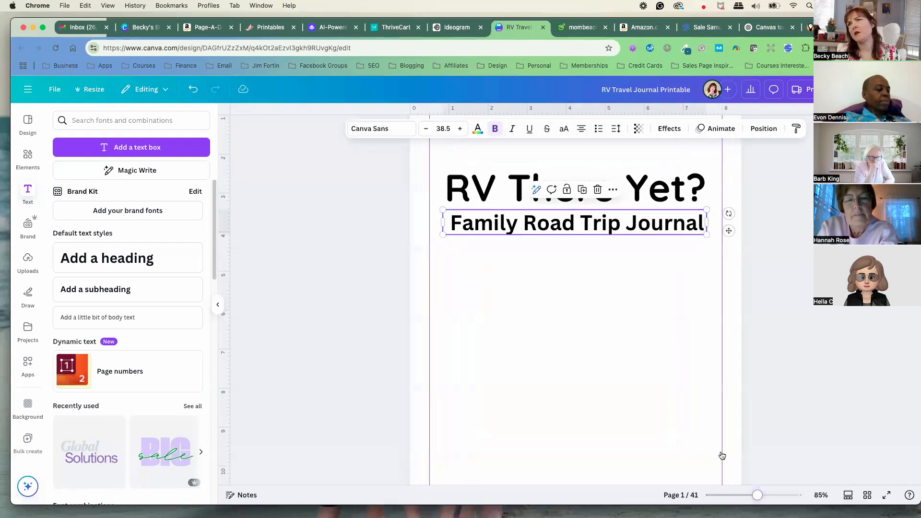
left_click_drag(444, 234, 438, 235)
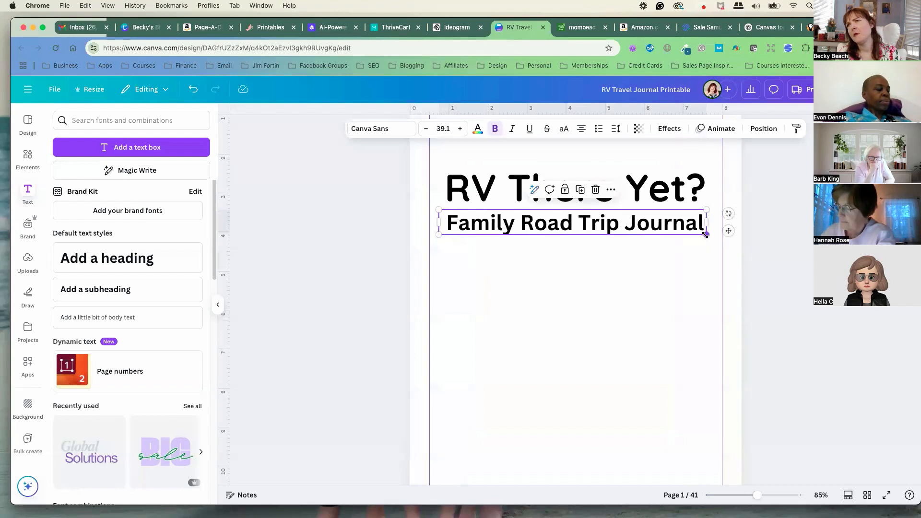
left_click_drag(706, 234, 707, 234)
left_click(663, 331)
scroll(662, 332, "up", 1)
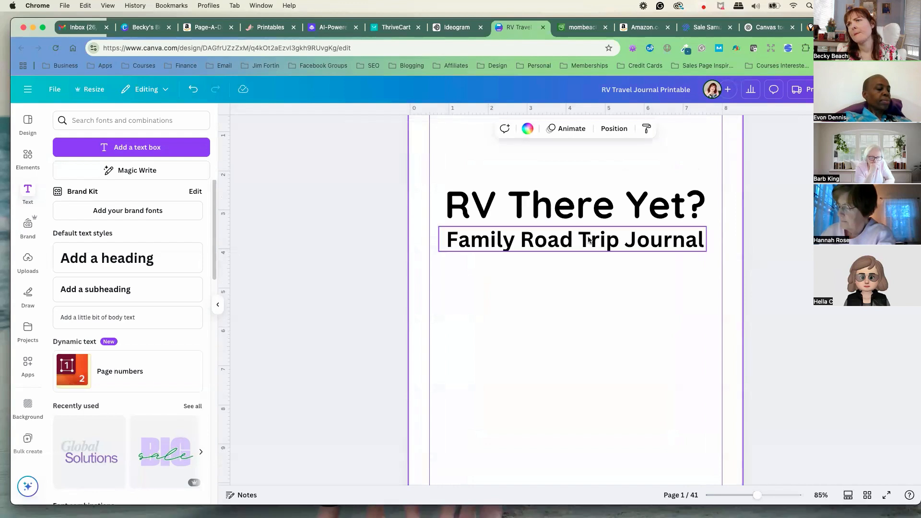
left_click(662, 240)
scroll(796, 408, "down", 5)
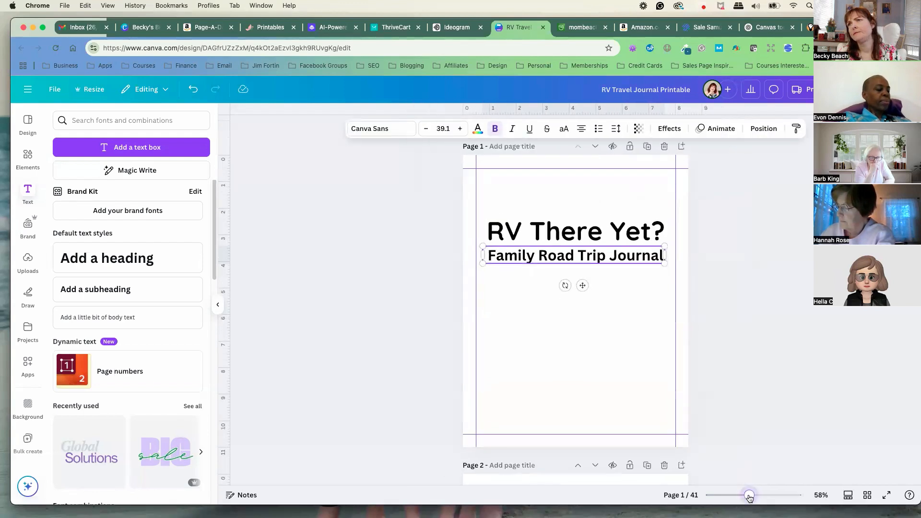
left_click(801, 370)
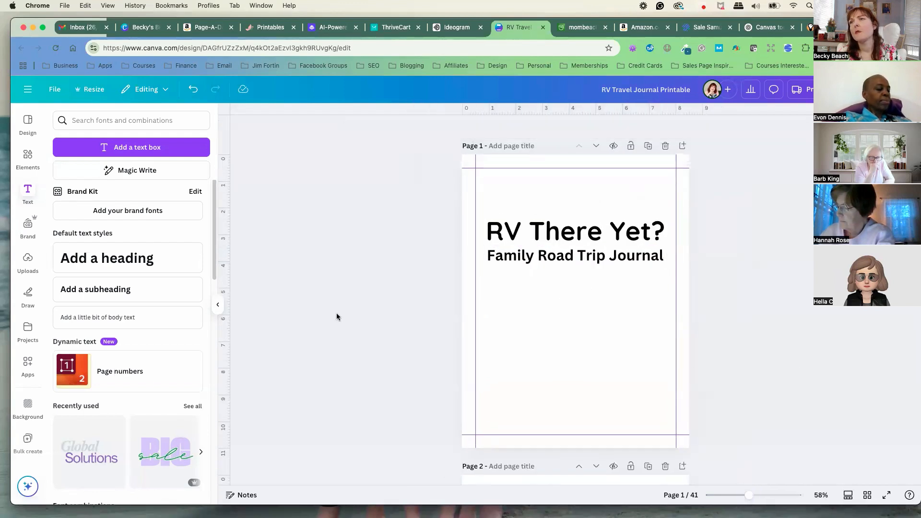
- Search the elements library for "rv" and show all matching photos
left_click(28, 160)
left_click(117, 120)
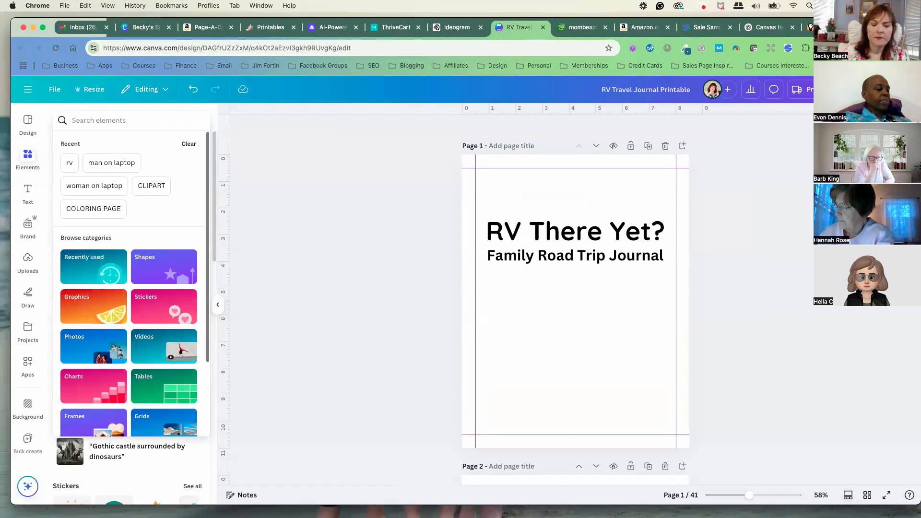
type("rv")
key("Return")
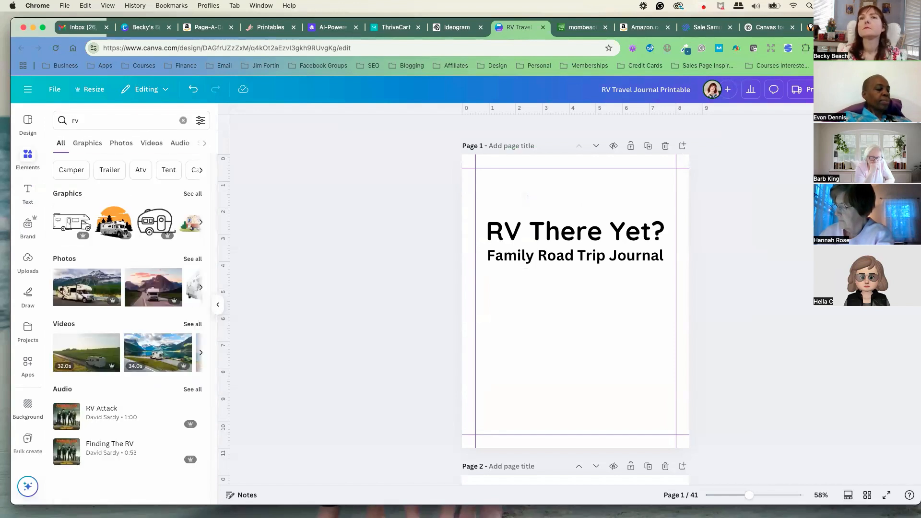
left_click(194, 260)
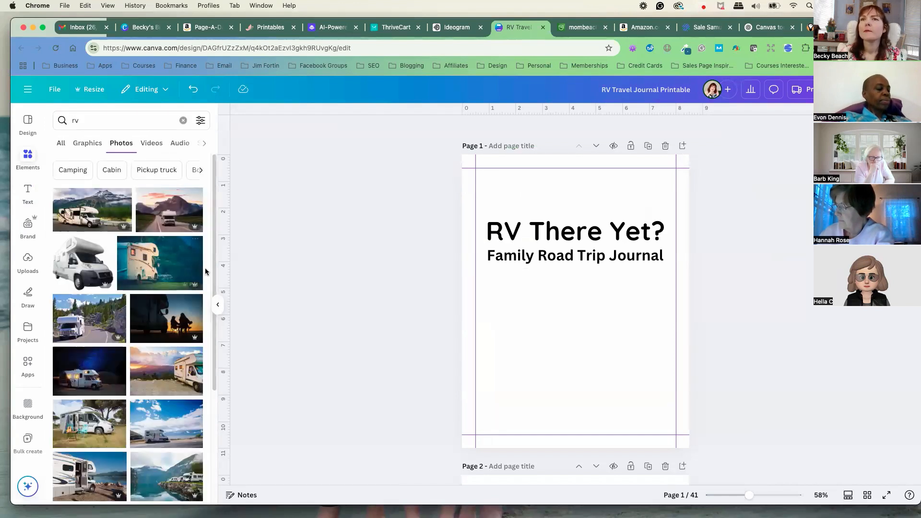
- Filter the photos to free ones and set the white RV with turquoise camp chairs as page 1's full-page background
left_click(200, 120)
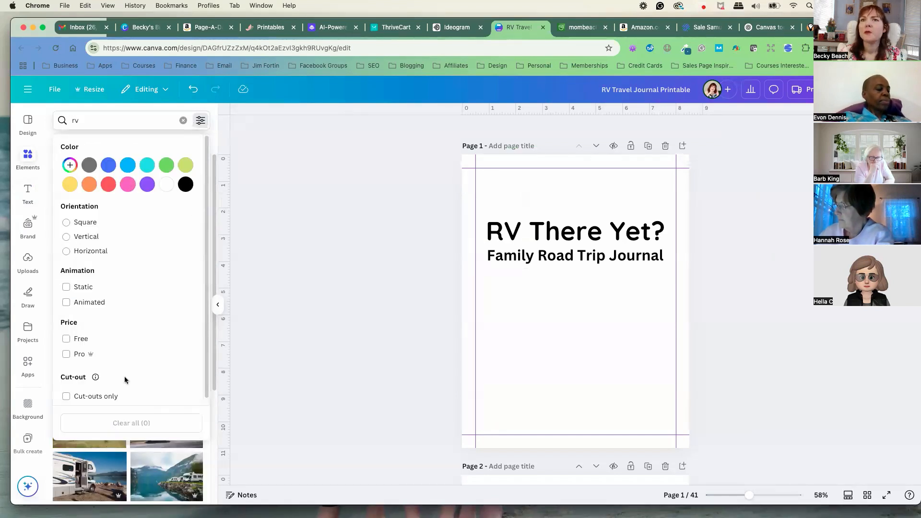
left_click(67, 339)
left_click(356, 279)
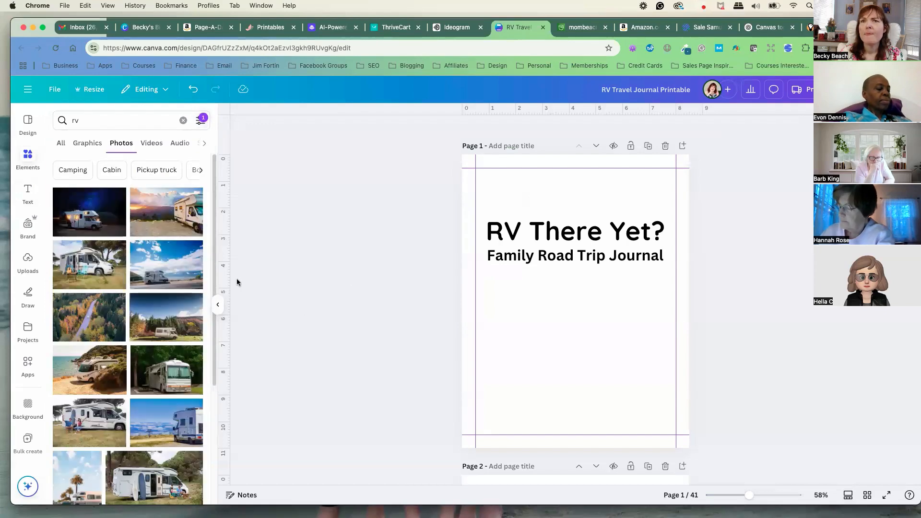
left_click_drag(84, 271, 474, 355)
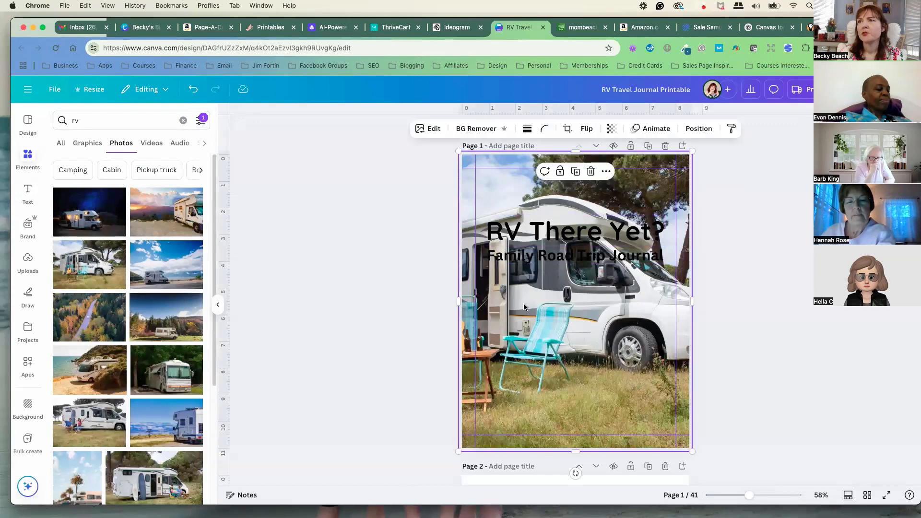
left_click(373, 277)
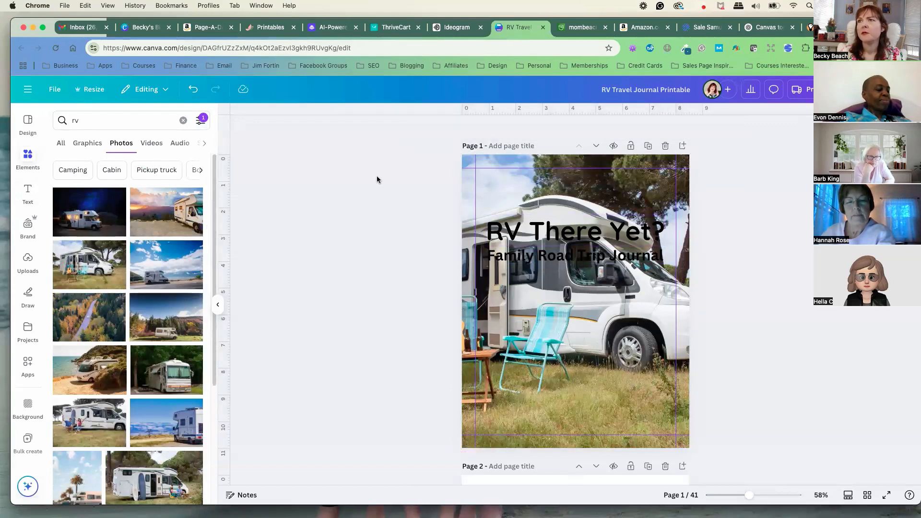
- Add a square shape and stretch it into a full-width band behind the title and subtitle on page 1
left_click(27, 156)
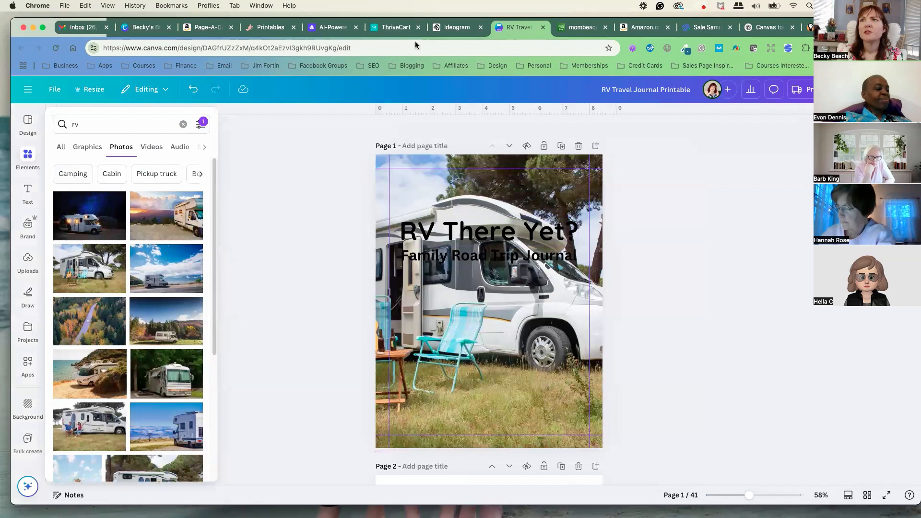
left_click(27, 162)
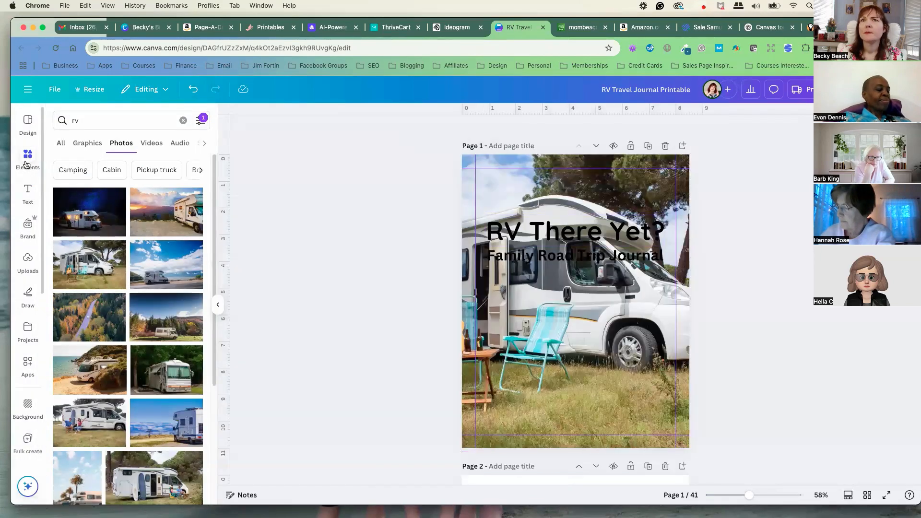
left_click(27, 165)
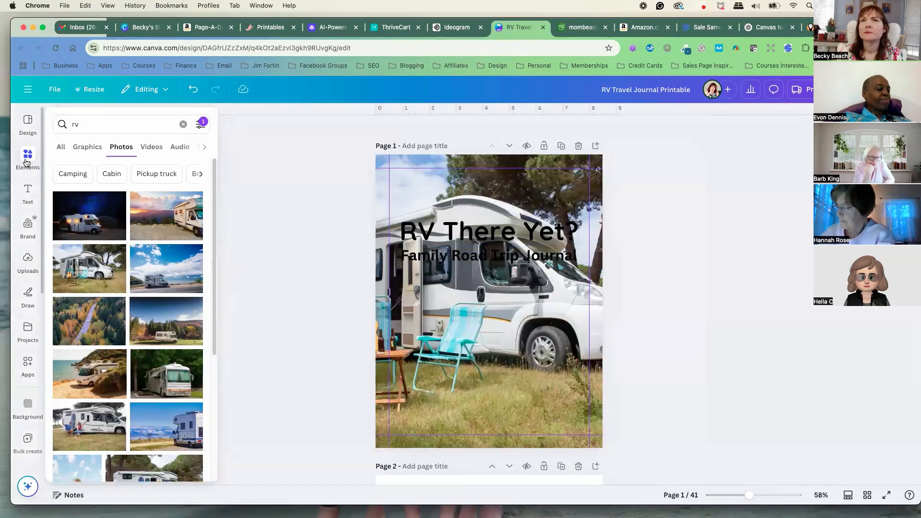
left_click(182, 123)
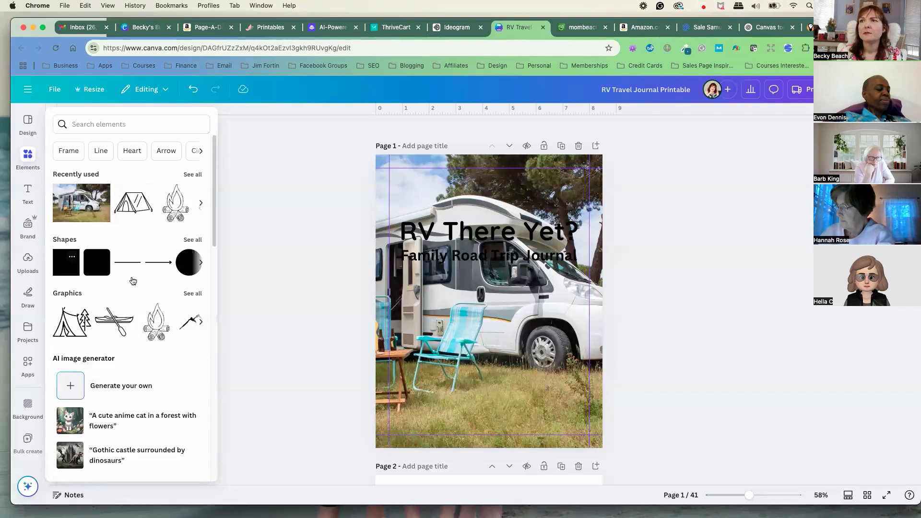
left_click(97, 263)
left_click_drag(507, 312, 604, 253)
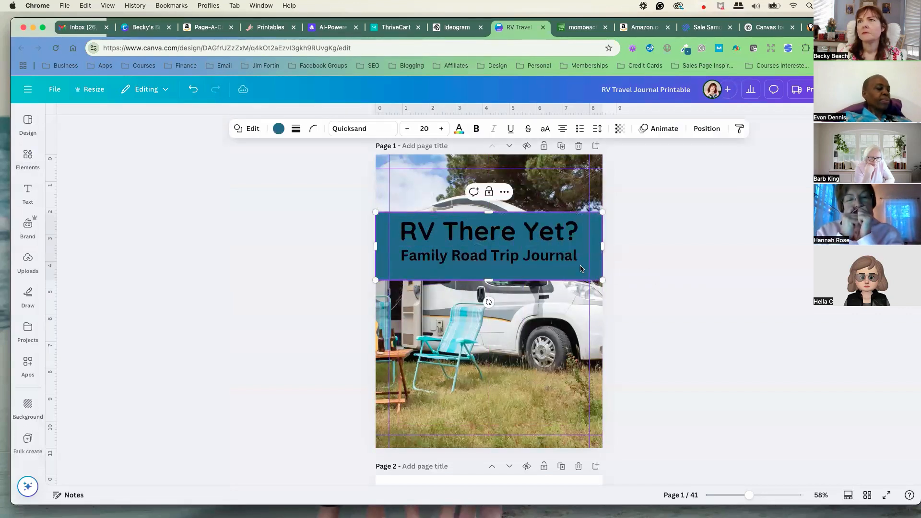
- Fill the band behind the title with white and set its transparency to 73
left_click(278, 128)
left_click(172, 193)
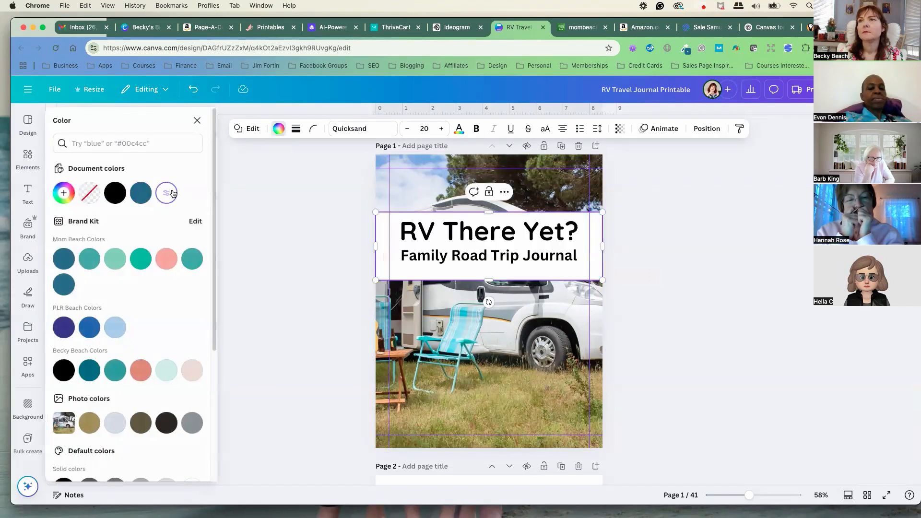
left_click(619, 129)
left_click_drag(642, 168, 627, 169)
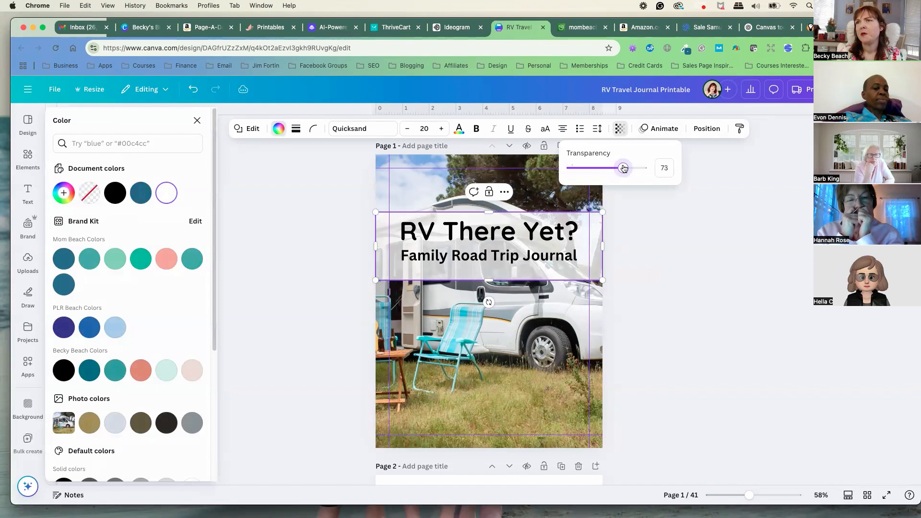
left_click(660, 236)
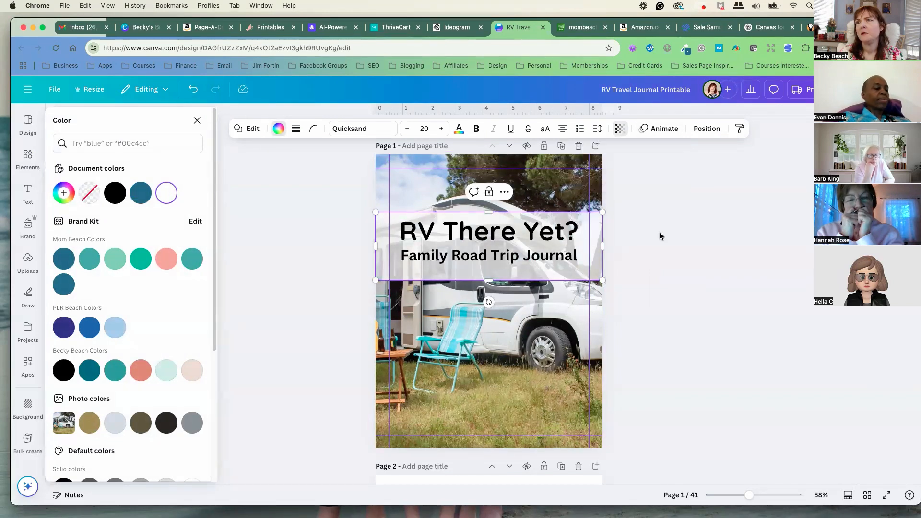
- Add a solid border with weight 4 around the white band
left_click(295, 130)
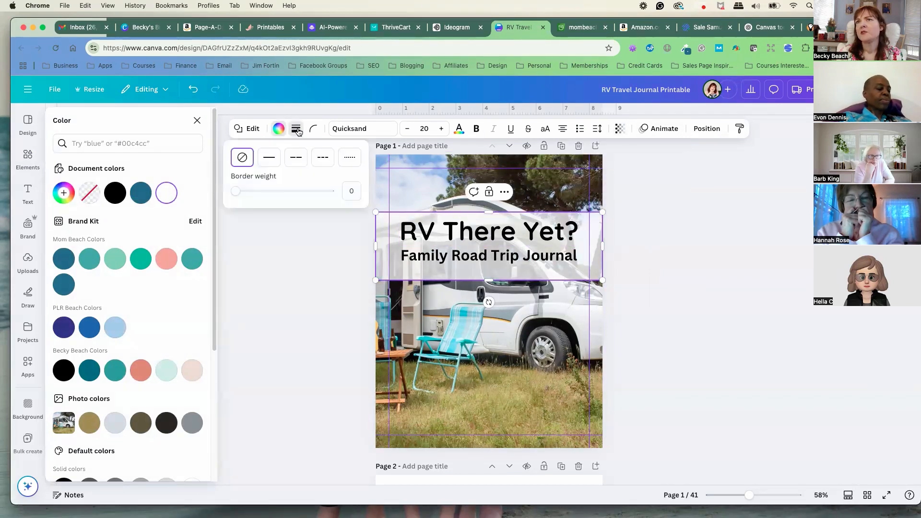
left_click(267, 160)
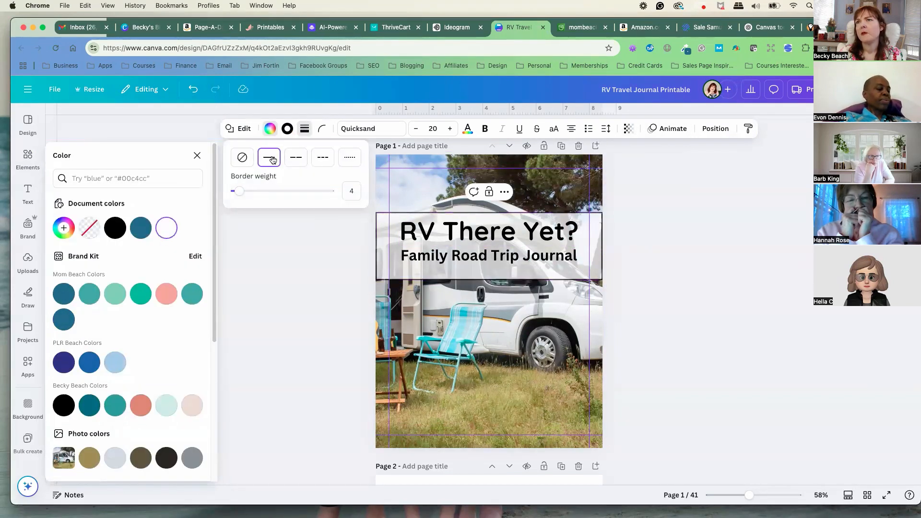
left_click(308, 128)
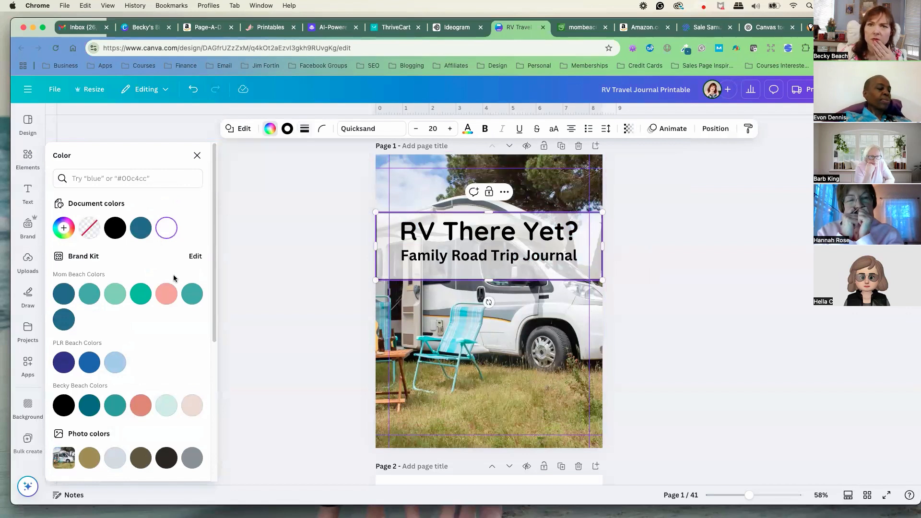
- Try the tan photo color as the band's fill, and return the fill to white
scroll(163, 293, "down", 3)
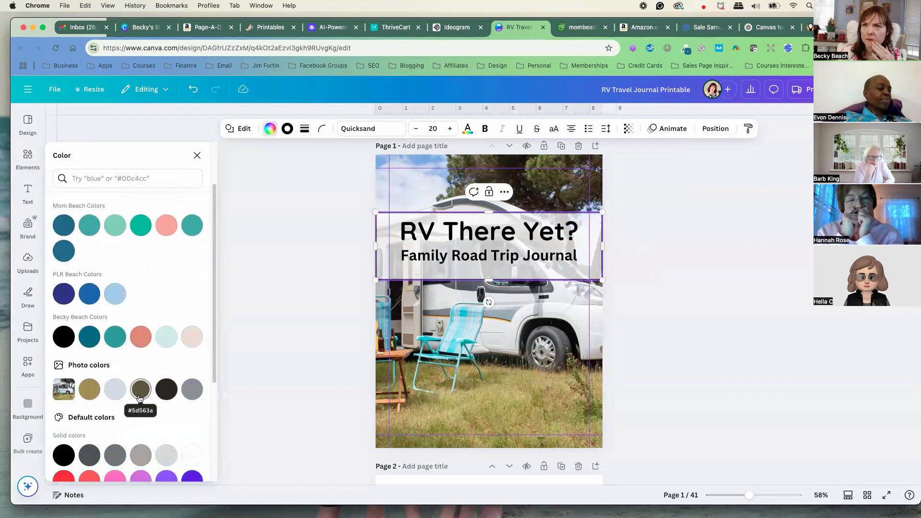
left_click(88, 395)
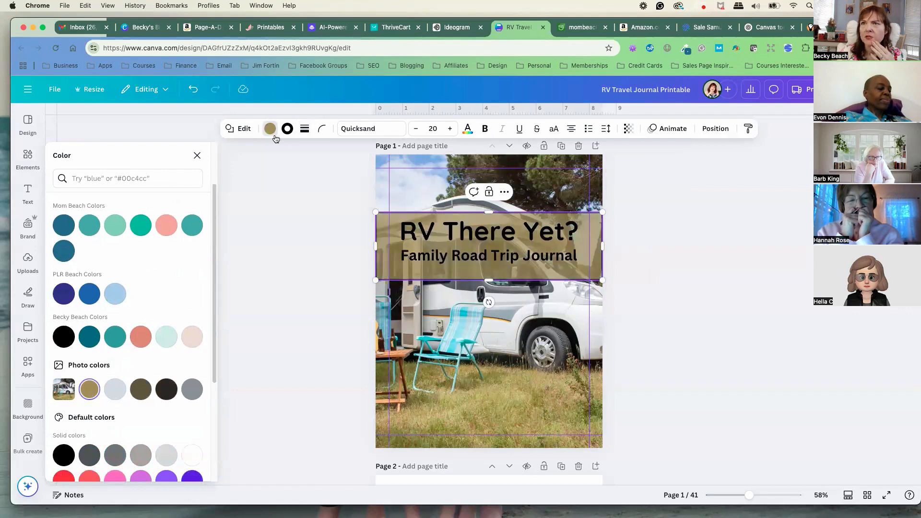
scroll(157, 307, "up", 1)
scroll(166, 319, "down", 1)
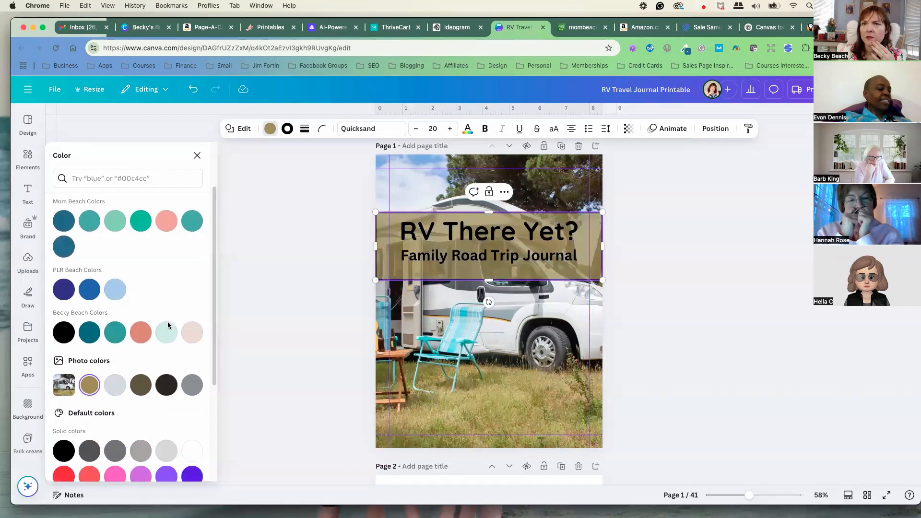
left_click(193, 450)
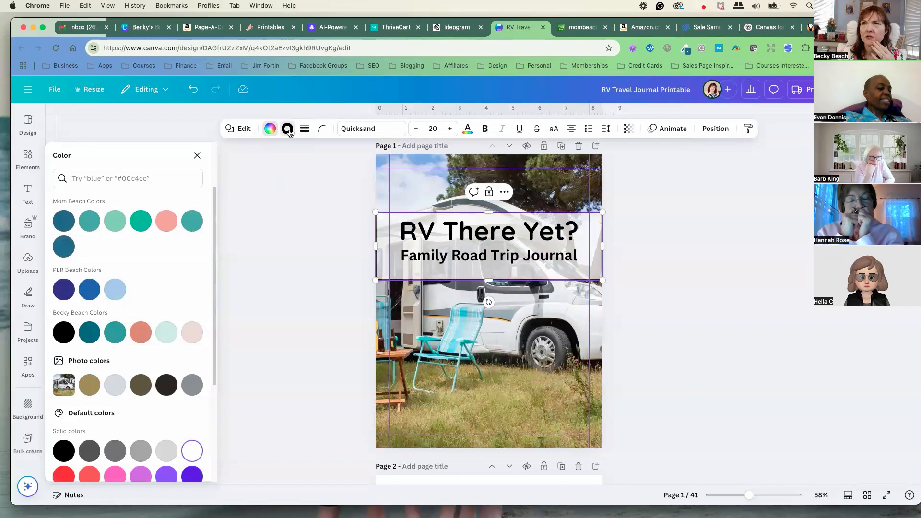
- Change the band's border to the tan photo color and set its weight to 9
left_click(288, 130)
scroll(146, 383, "down", 1)
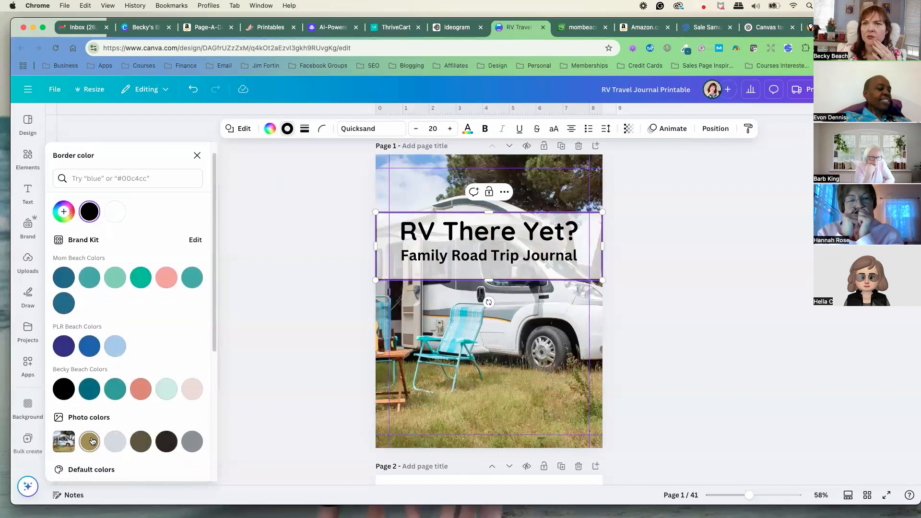
left_click(89, 440)
left_click(304, 128)
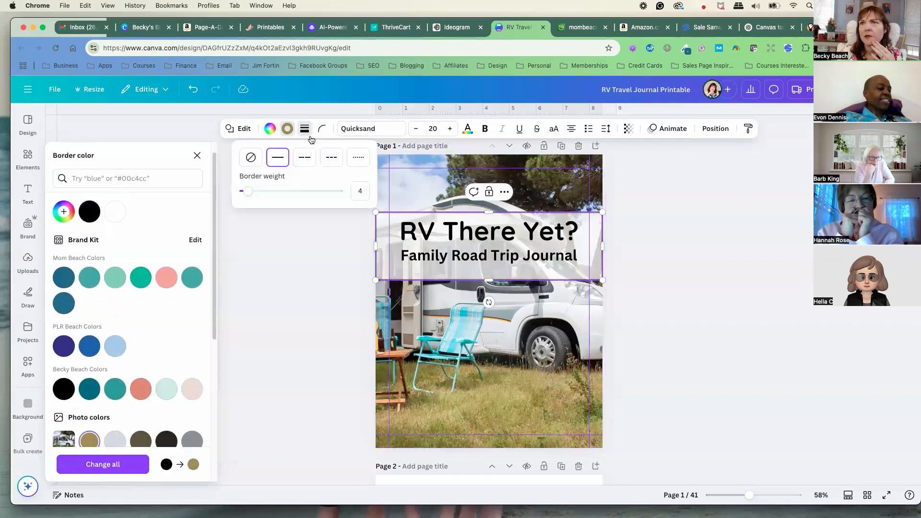
left_click_drag(250, 195, 253, 193)
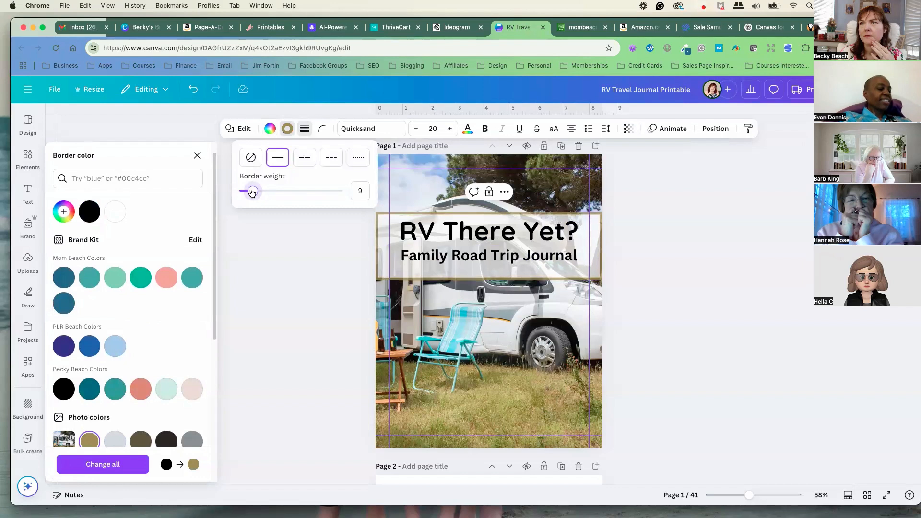
left_click(284, 263)
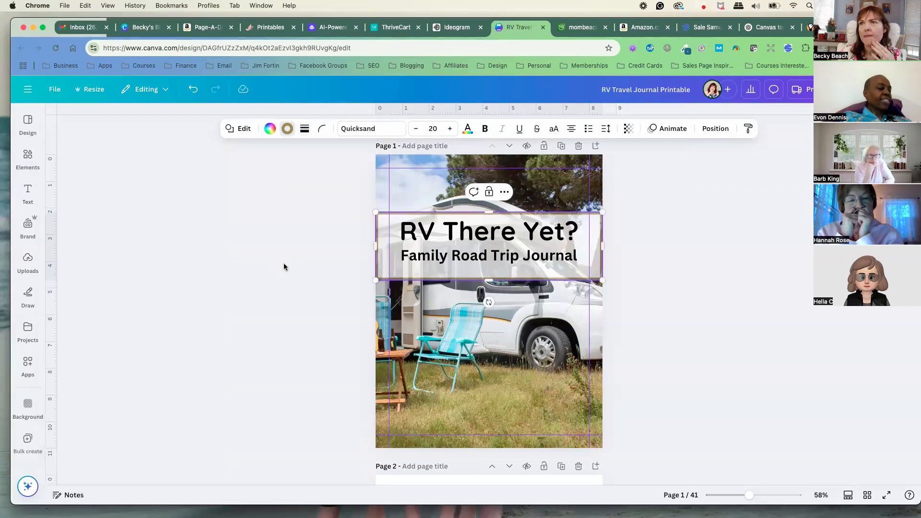
left_click(290, 262)
- Move the title and subtitle together slightly down so they sit vertically centered within the bordered band
left_click(493, 239)
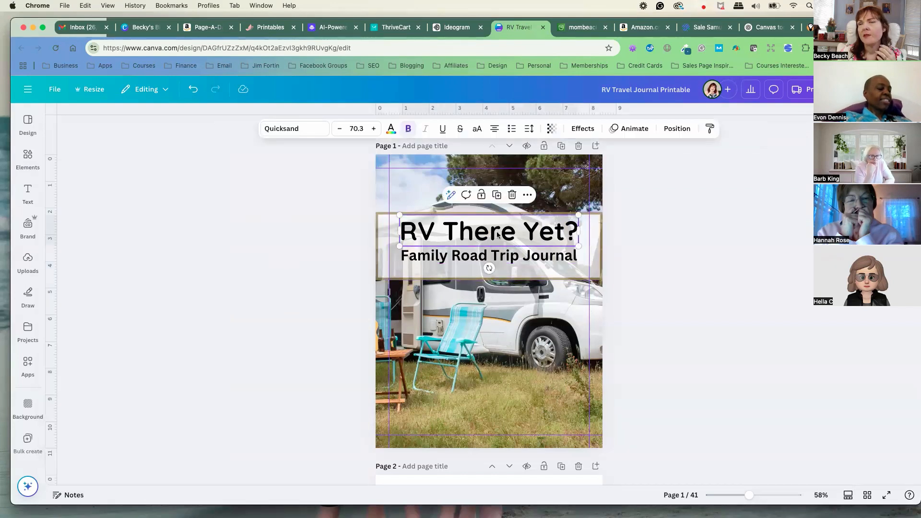
left_click(462, 254)
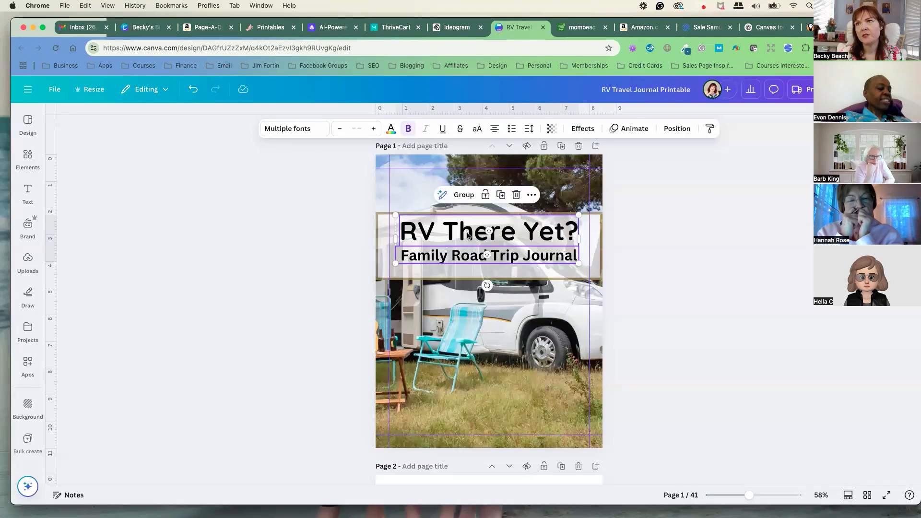
left_click_drag(467, 234, 469, 236)
left_click(312, 260)
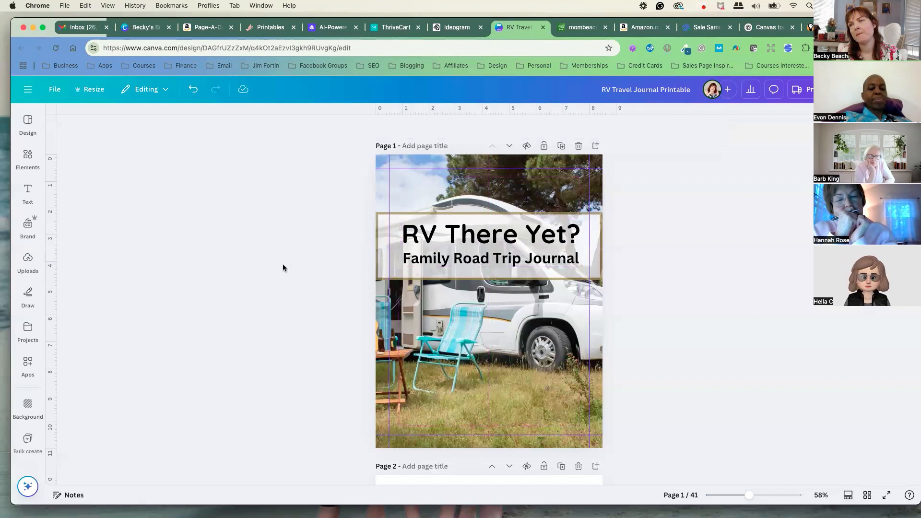
left_click(460, 240)
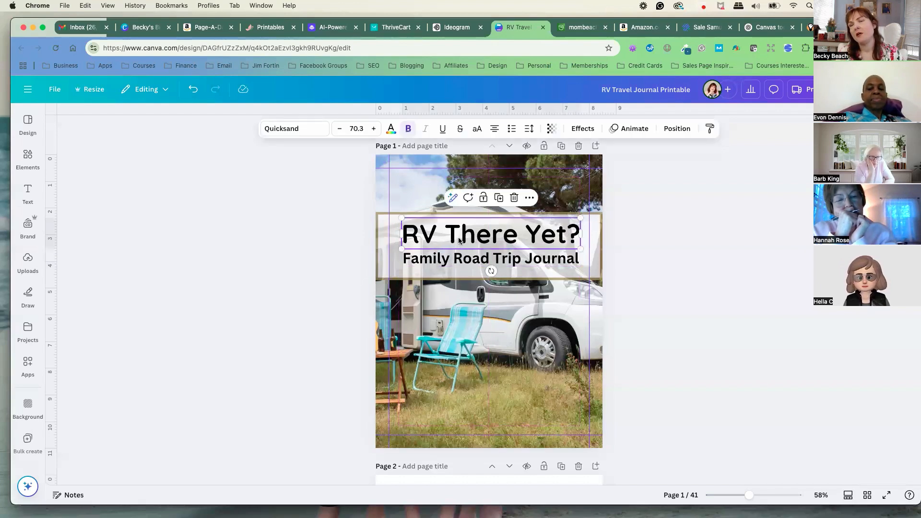
left_click(451, 257, "shift")
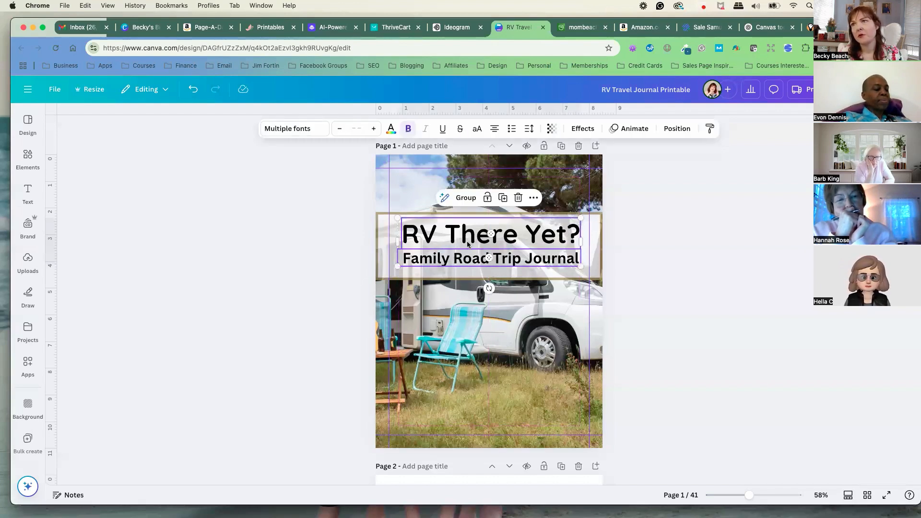
left_click_drag(468, 244, 467, 244)
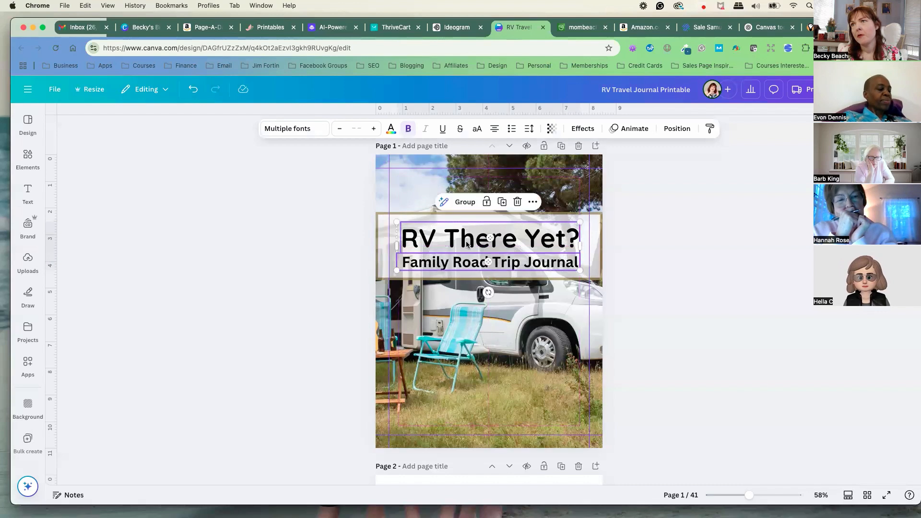
key("Up")
key("Up")
key("Up")
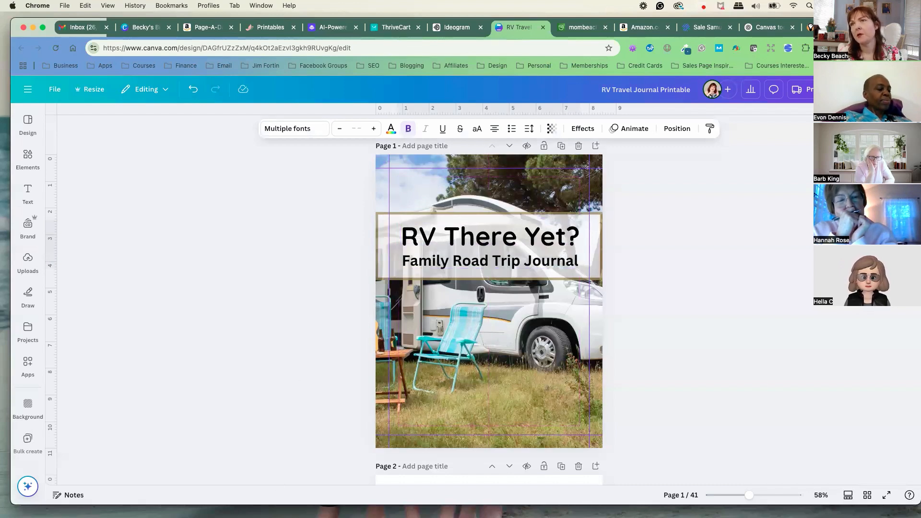
left_click(309, 291)
- Recolor the "RV There Yet?" title with the tan photo color, darkened to #806D2A
left_click(435, 239)
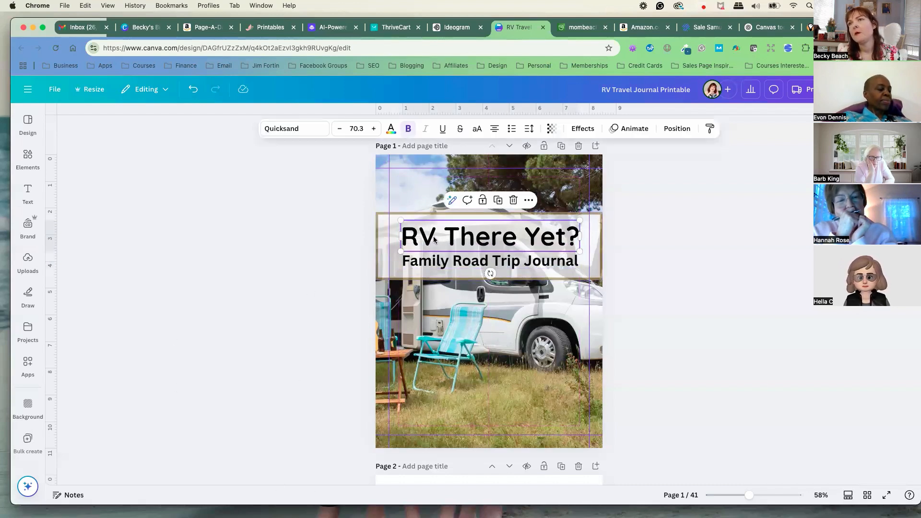
left_click(391, 129)
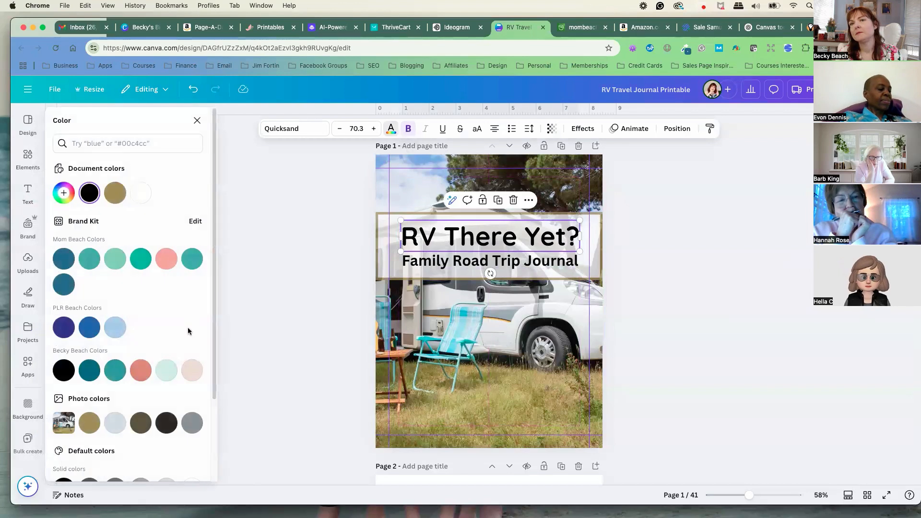
left_click(95, 417)
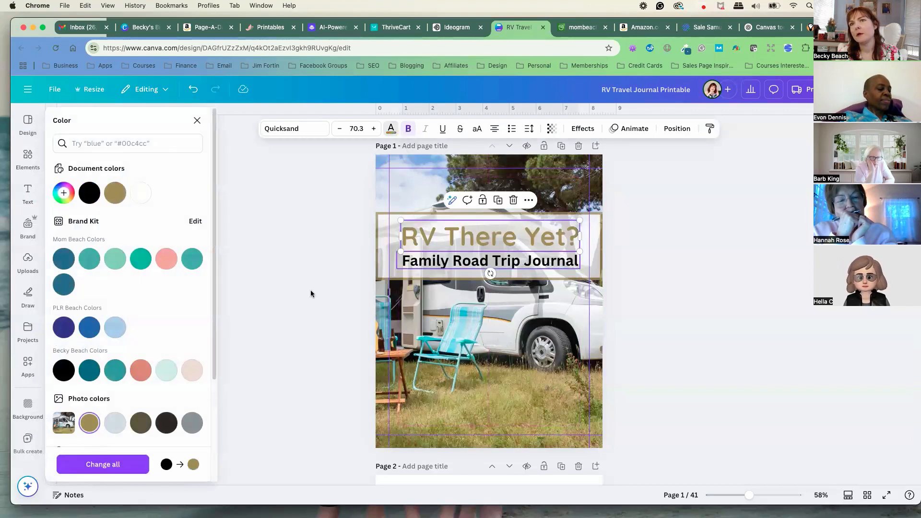
left_click(64, 193)
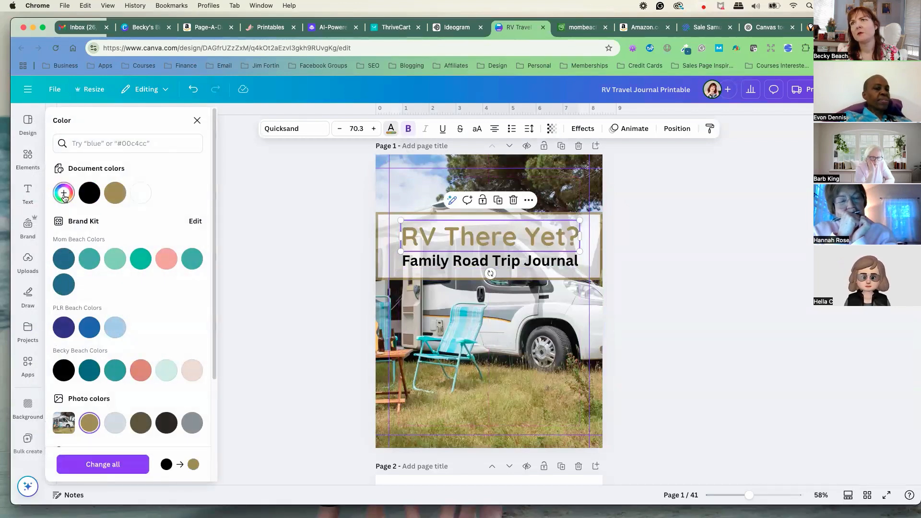
left_click_drag(140, 236, 148, 241)
- Change the "Family Road Trip Journal" subtitle to the near-black photo color
left_click(413, 263)
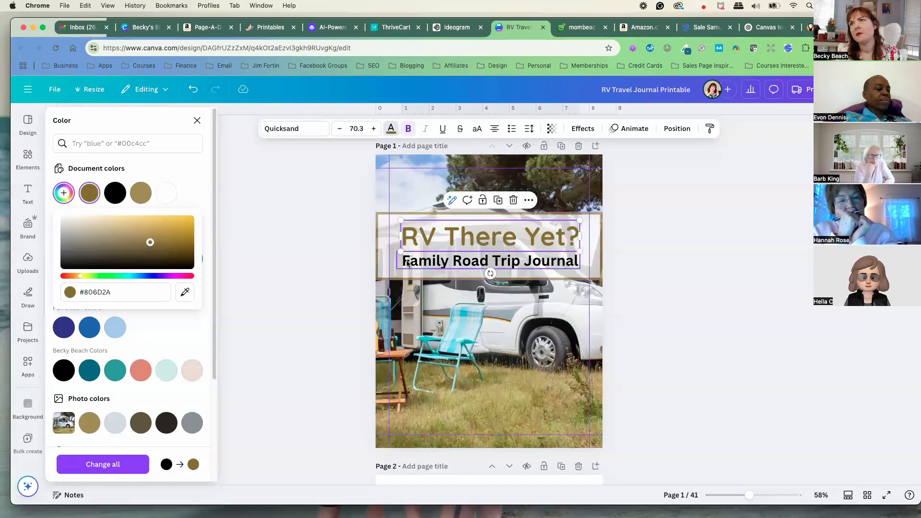
left_click(164, 423)
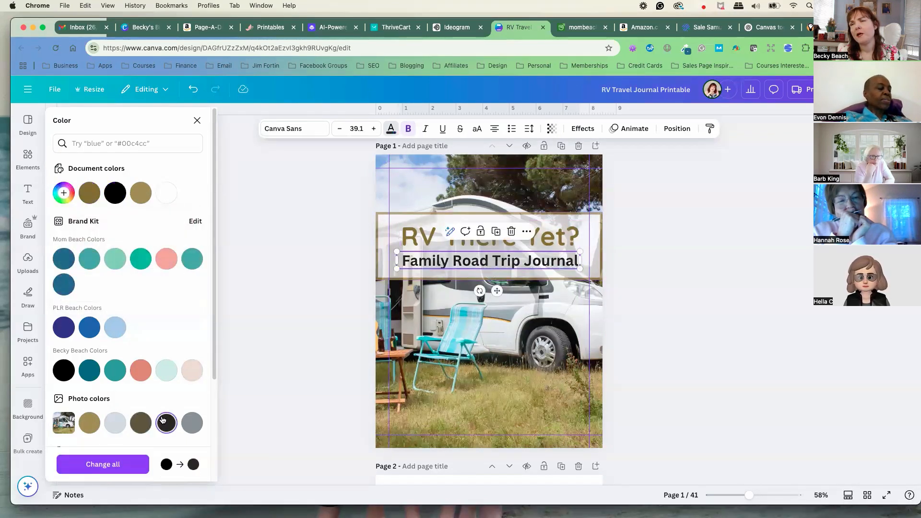
left_click(277, 360)
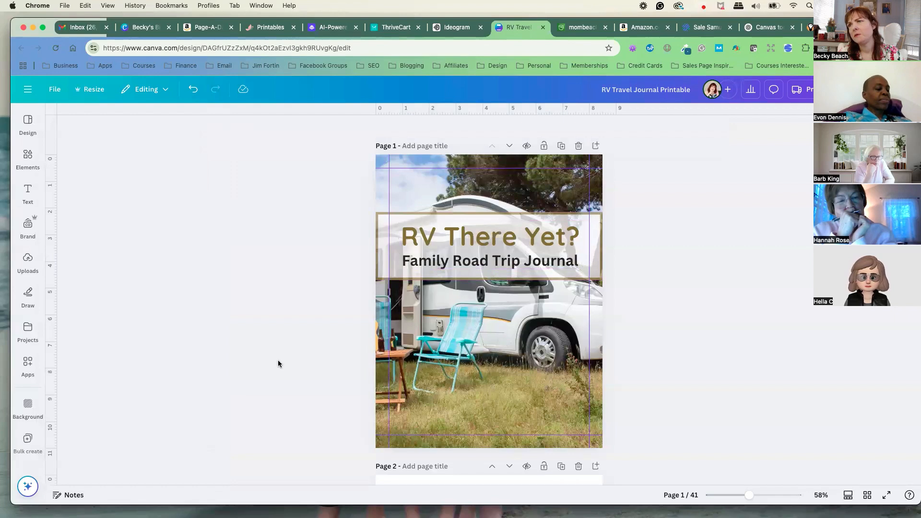
- Adjust the cover photo's crop, enlarging the image slightly and shifting it right so the guitar, table and both chairs fit in the frame
left_click(463, 360)
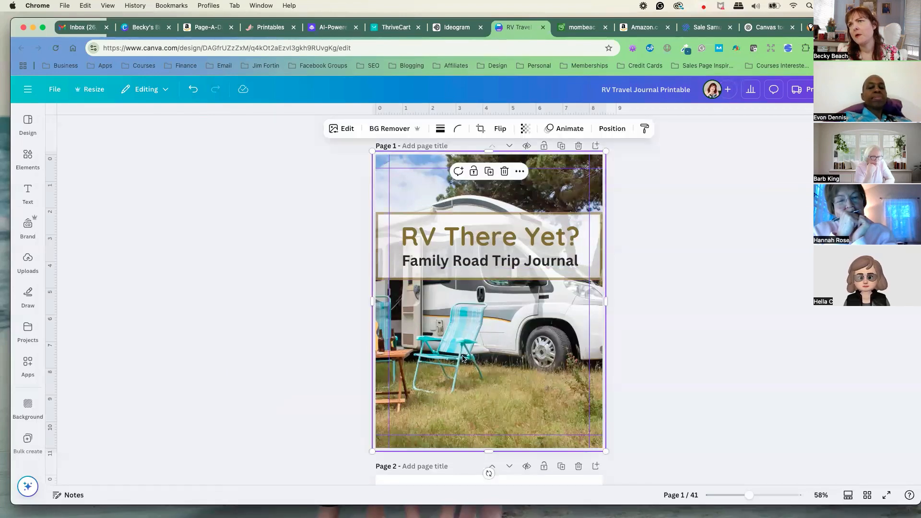
double_click(463, 360)
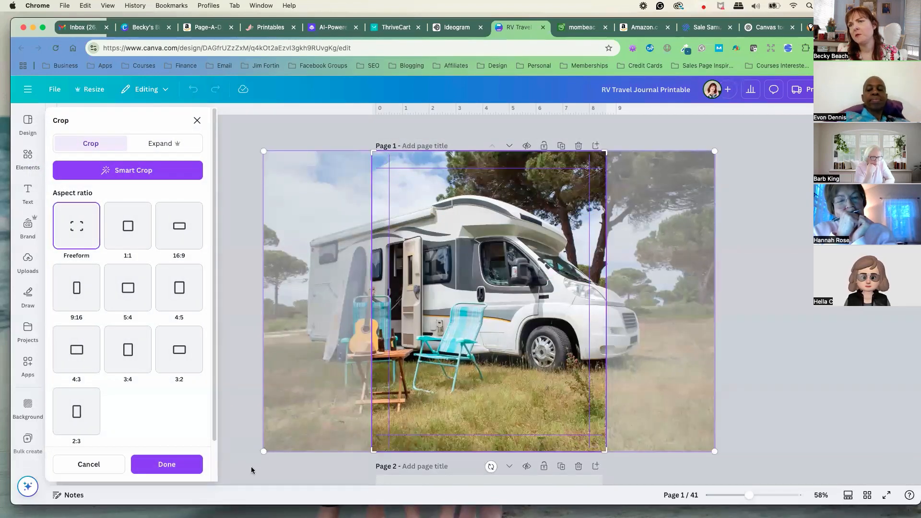
left_click_drag(268, 448, 253, 460)
left_click_drag(541, 411, 581, 410)
left_click(267, 134)
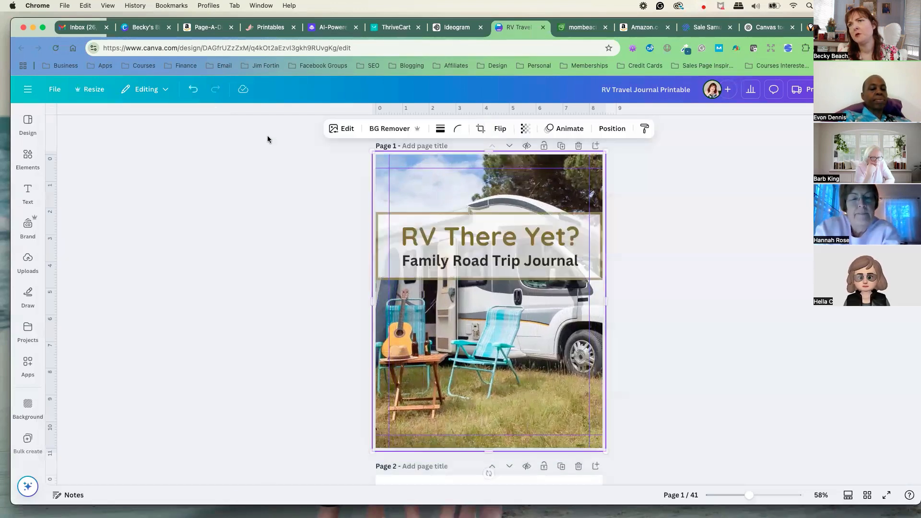
left_click(267, 139)
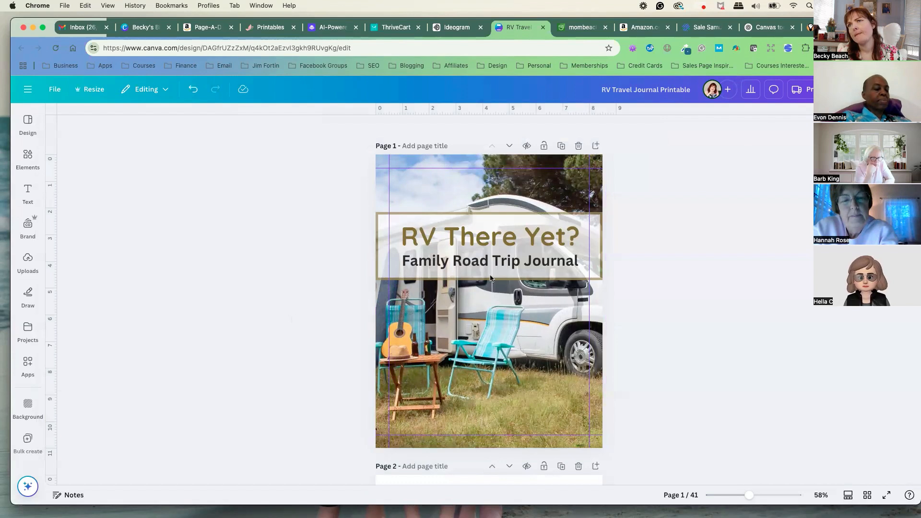
- Duplicate the bordered band to the bottom edge of the cover and reduce the copy to about half its height
left_click(511, 212)
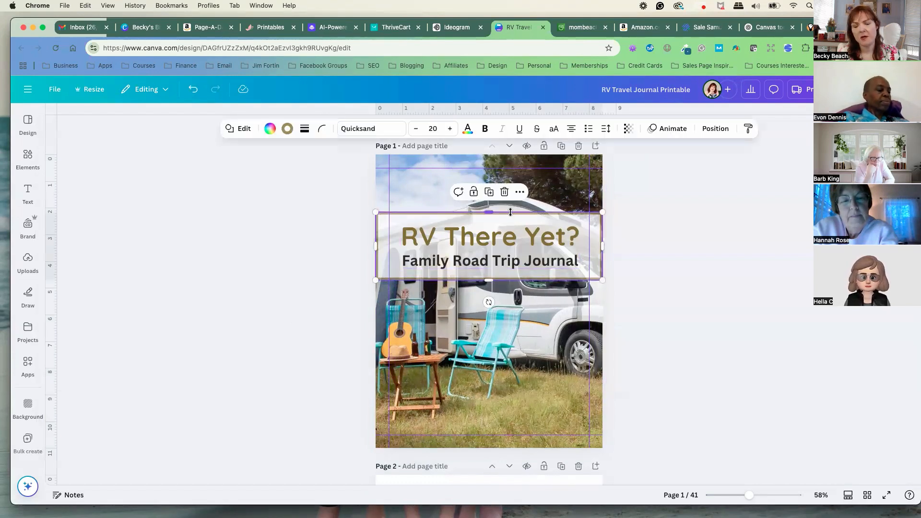
left_click_drag(596, 228, 614, 416)
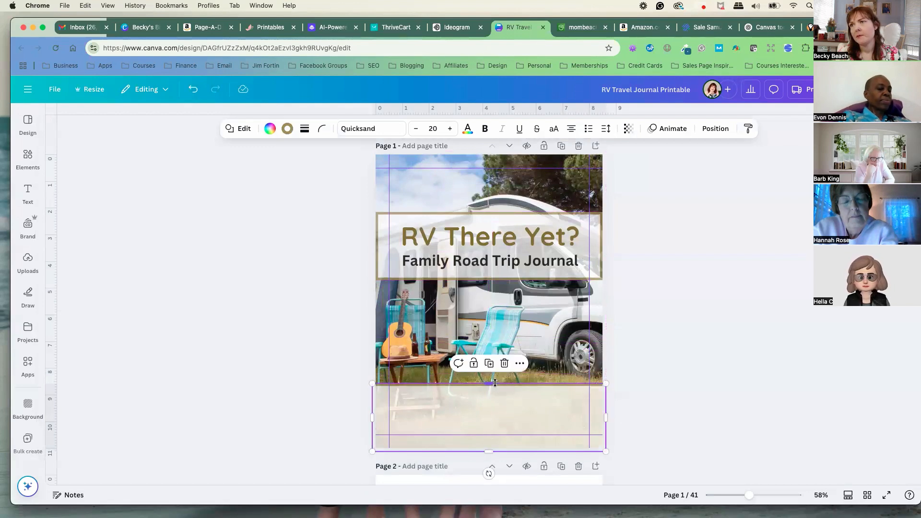
left_click_drag(494, 384, 494, 417)
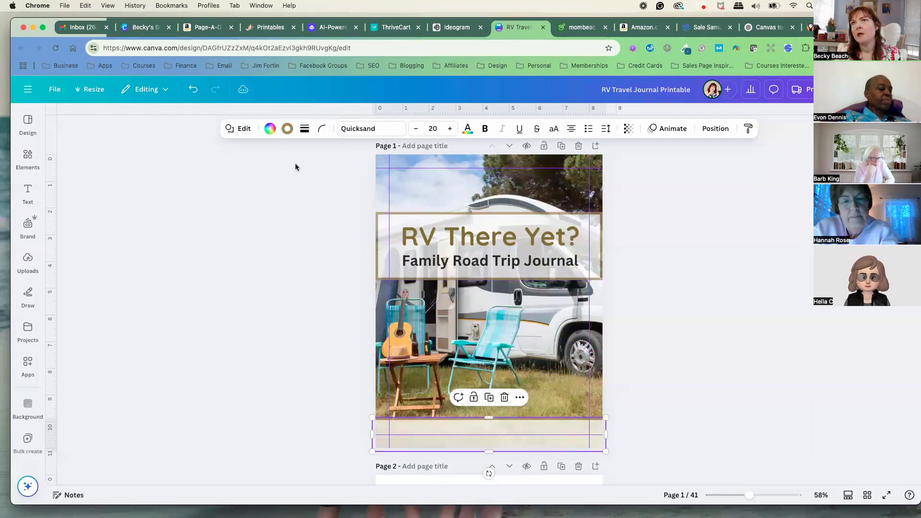
- Fill the cover's bottom band with tan #9f8e51 and remove its border
left_click(287, 130)
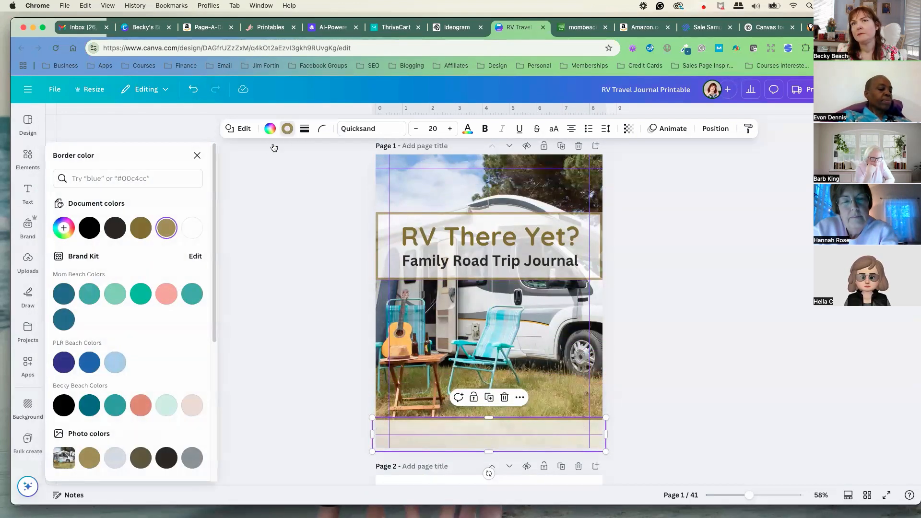
left_click(141, 234)
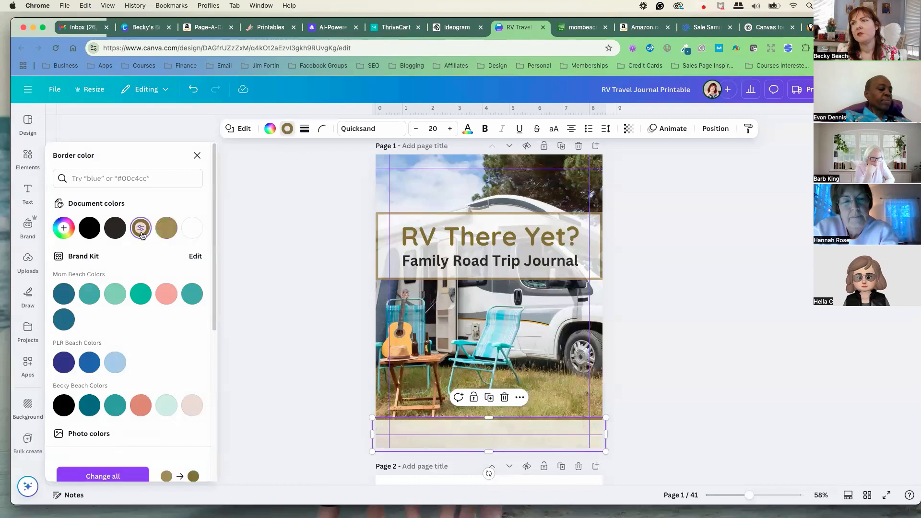
left_click(271, 130)
left_click(192, 228)
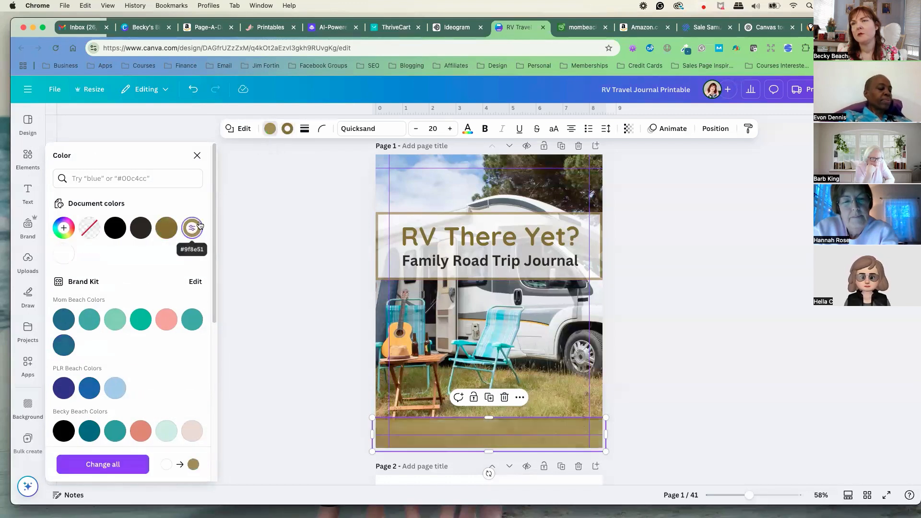
left_click(304, 129)
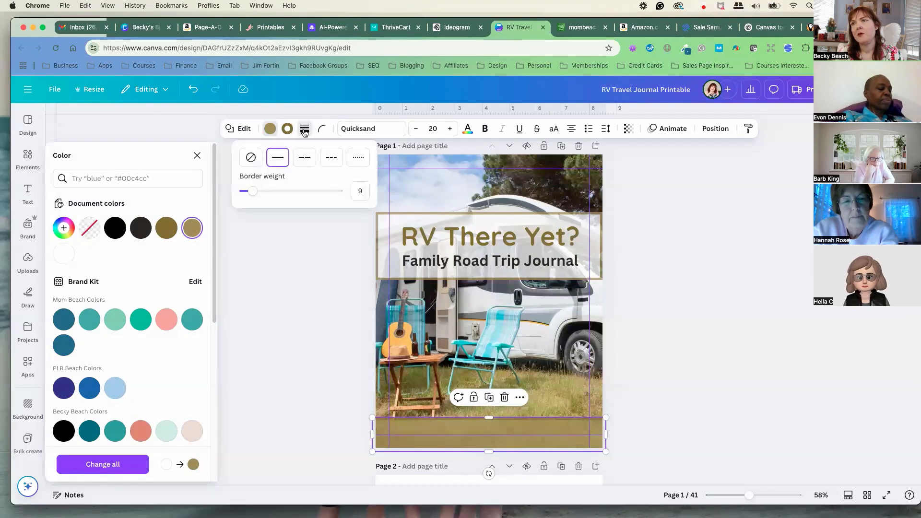
left_click(250, 159)
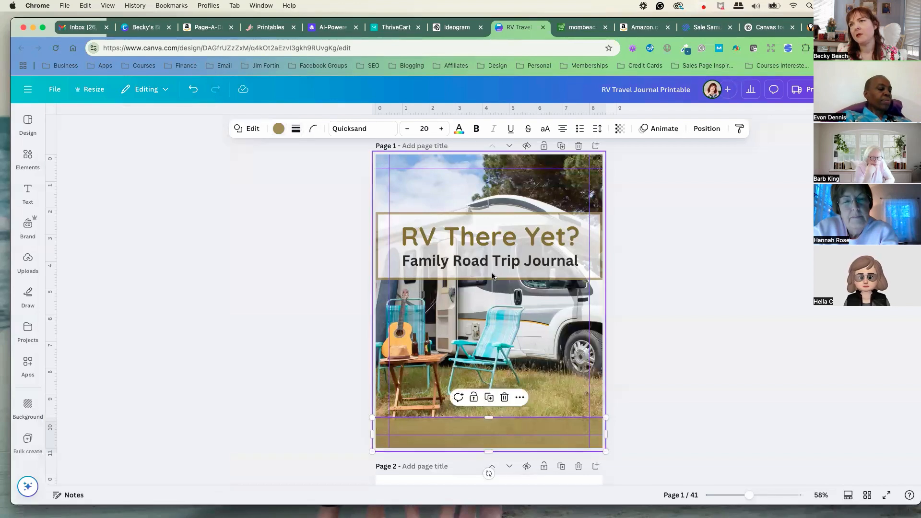
left_click(482, 261)
left_click_drag(483, 270, 482, 431)
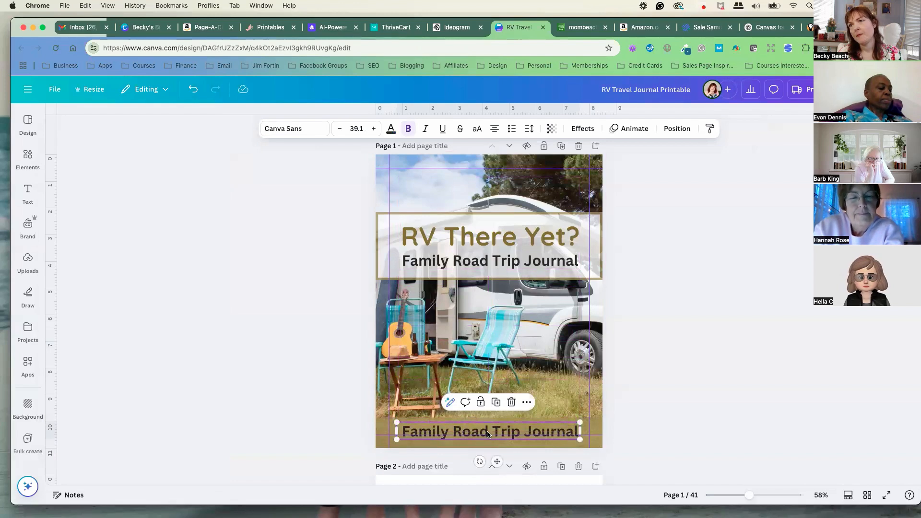
double_click(482, 431)
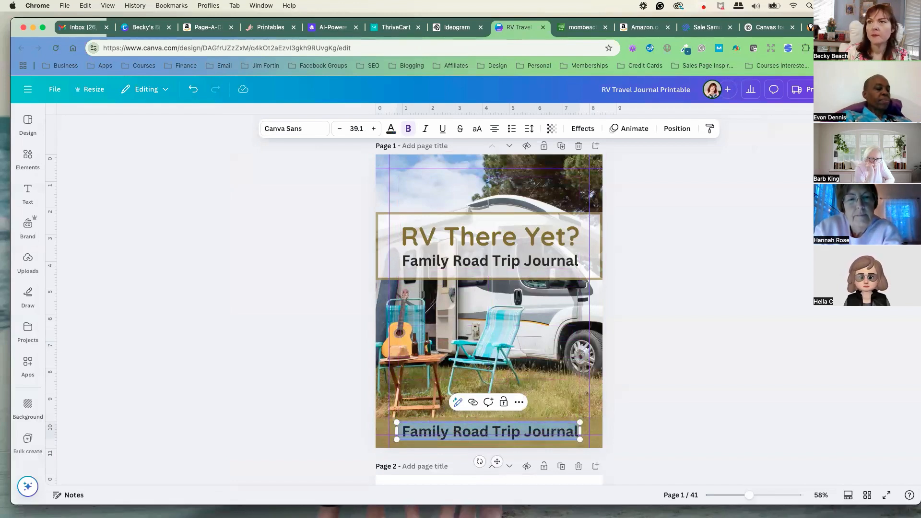
key("Escape")
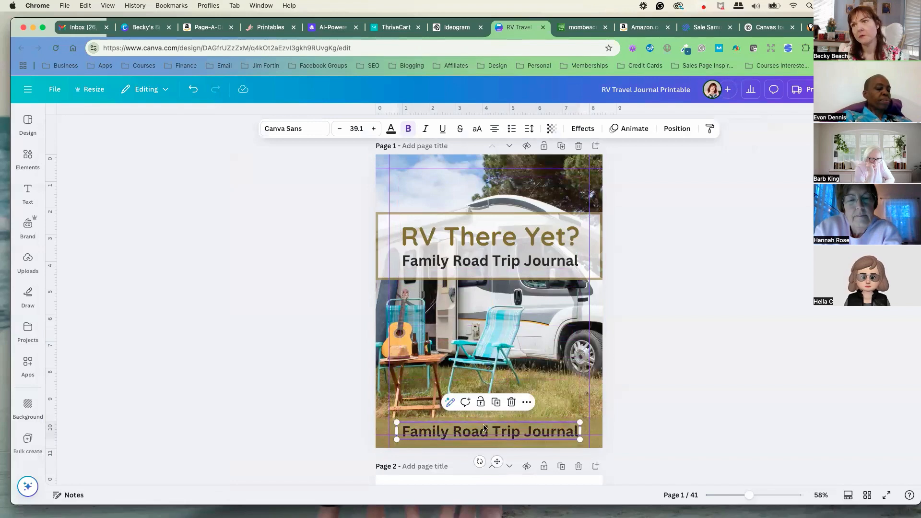
key("Delete")
left_click(492, 424)
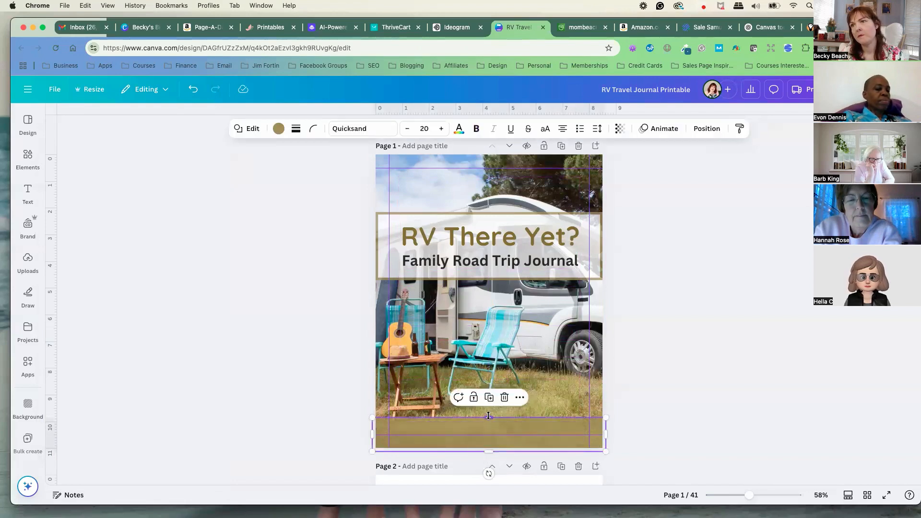
left_click(274, 343)
- Search the uploaded images for "logo"
left_click(33, 270)
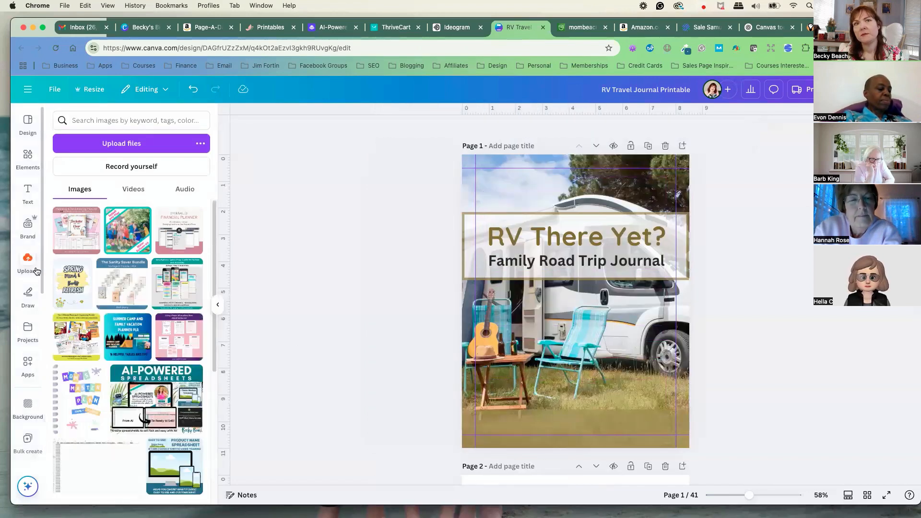
left_click(157, 121)
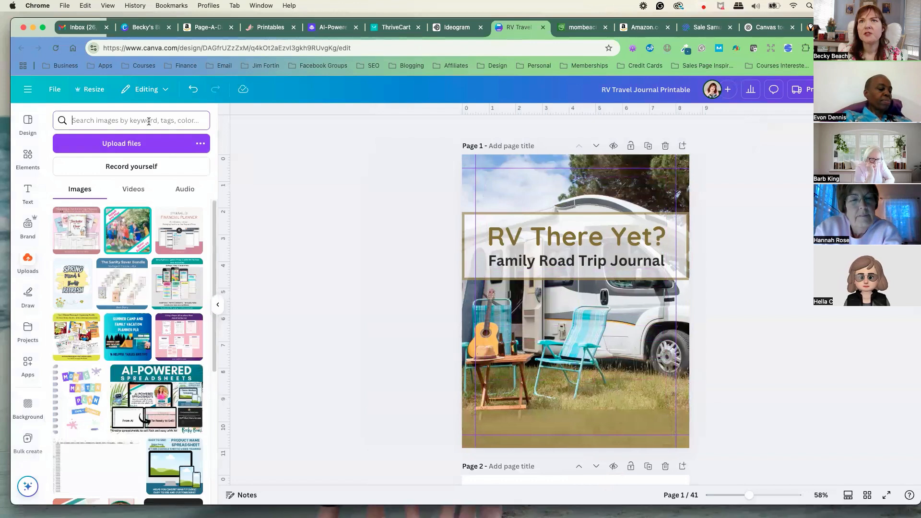
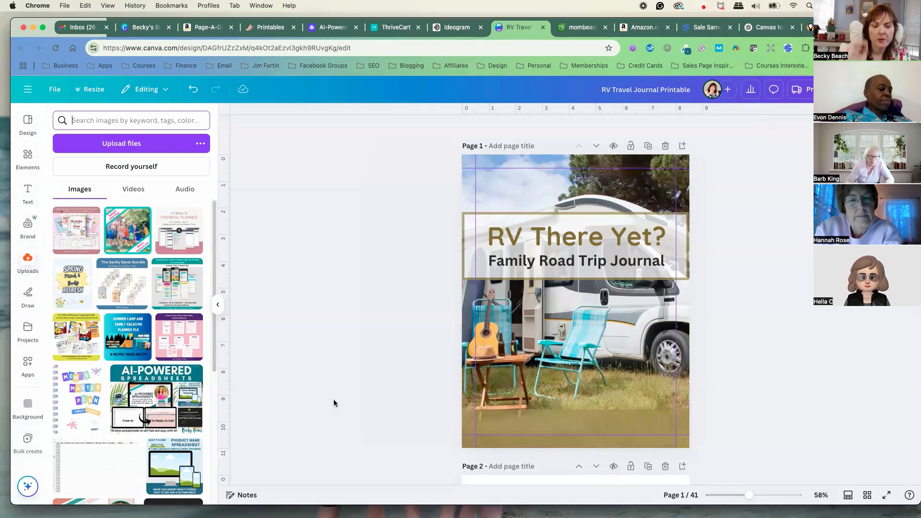
type("logo")
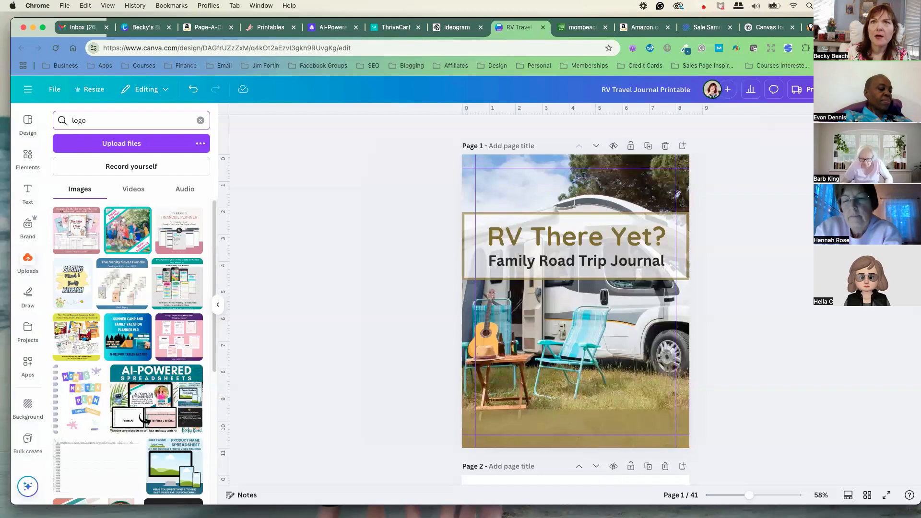
- Try the prompt text on page 2 slightly higher, and move it back down level with the campfire and tent drawings
scroll(419, 263, "down", 3)
scroll(420, 267, "down", 5)
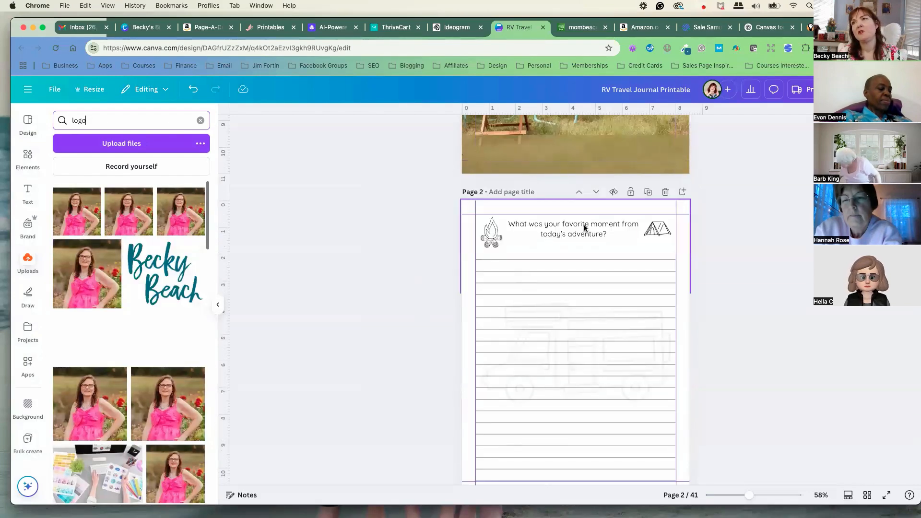
left_click(571, 225)
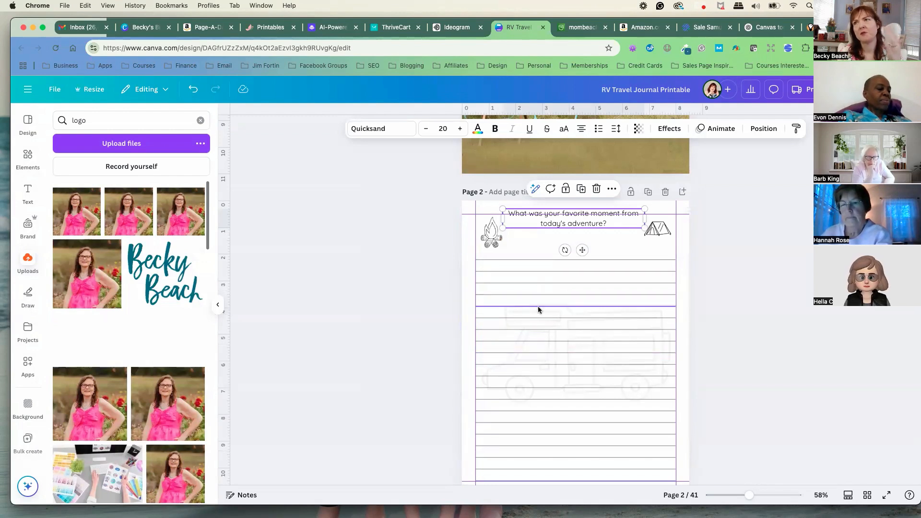
left_click_drag(556, 221, 556, 231)
left_click(402, 249)
scroll(411, 266, "down", 4)
scroll(410, 265, "down", 3)
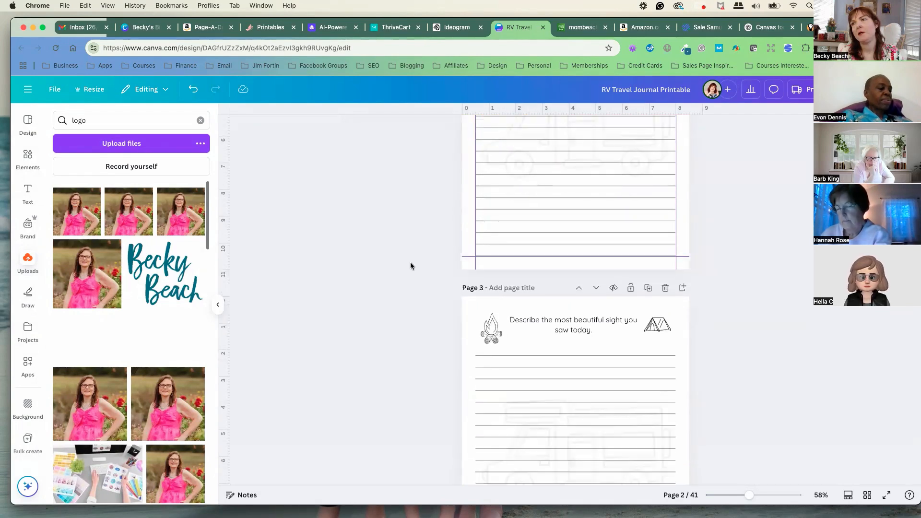
- Add the wide Mom Beach logo from the uploaded images to the front page
scroll(442, 309, "up", 10)
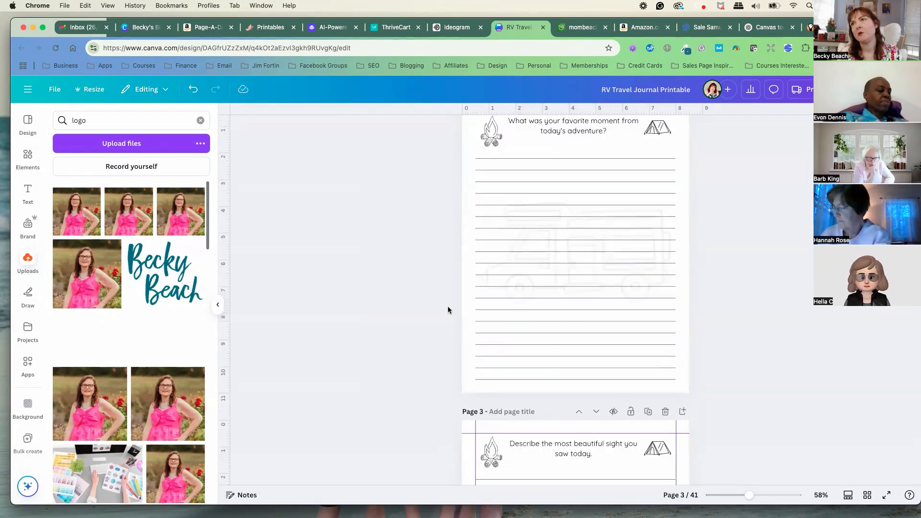
scroll(440, 310, "up", 5)
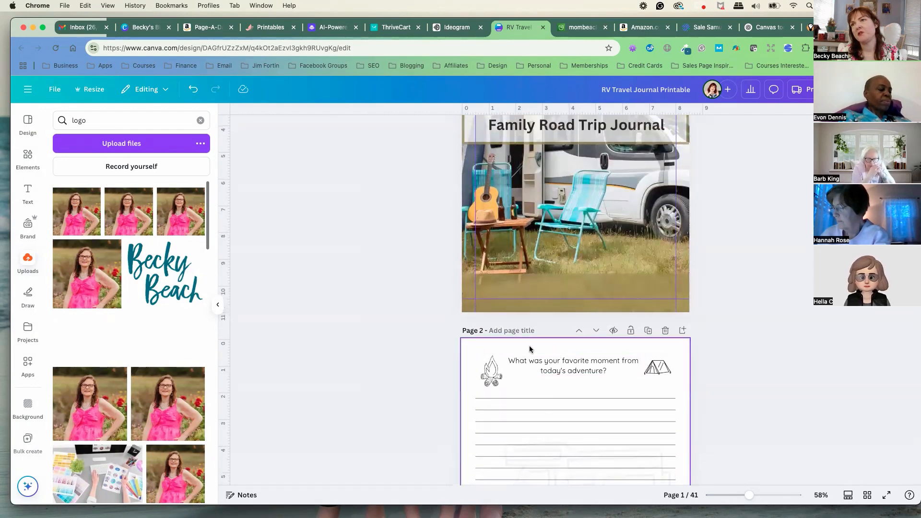
scroll(396, 303, "up", 6)
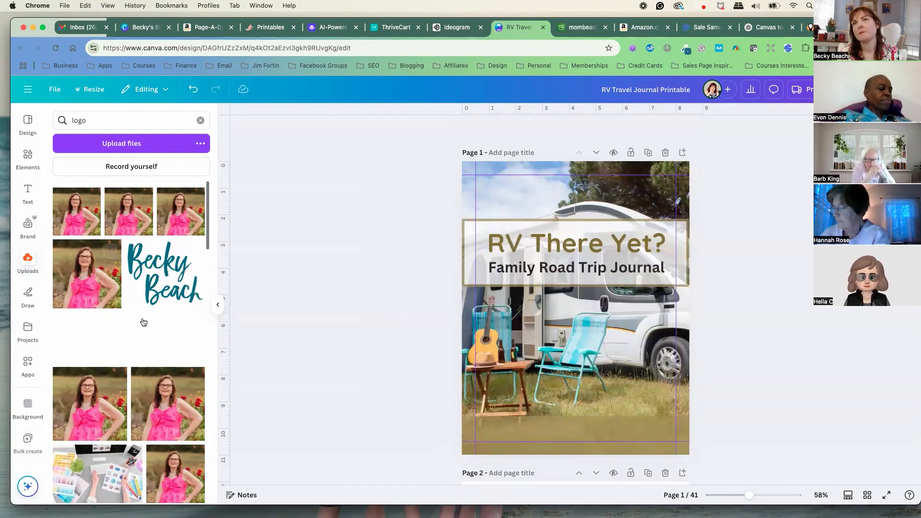
scroll(144, 322, "down", 10)
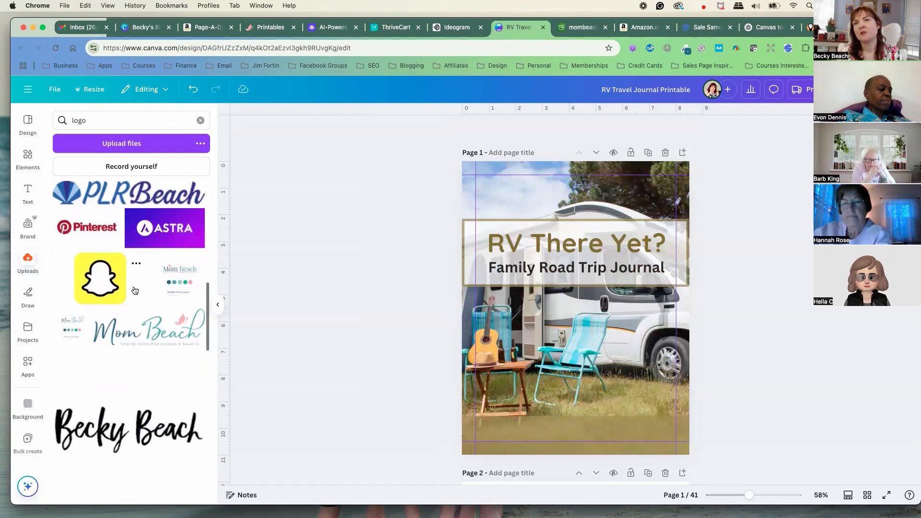
scroll(144, 302, "down", 1)
left_click(155, 315)
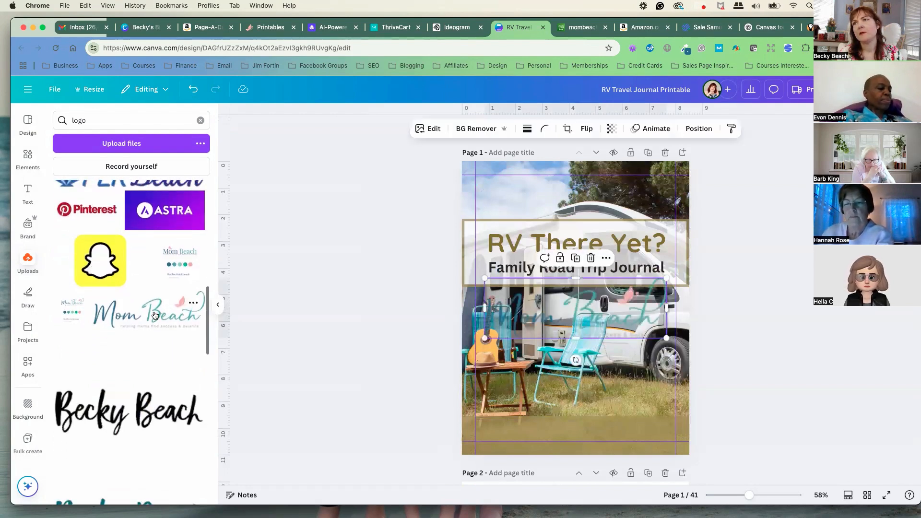
- Apply the Classic filter from the Mono group to the Mom Beach logo on the cover
left_click(428, 132)
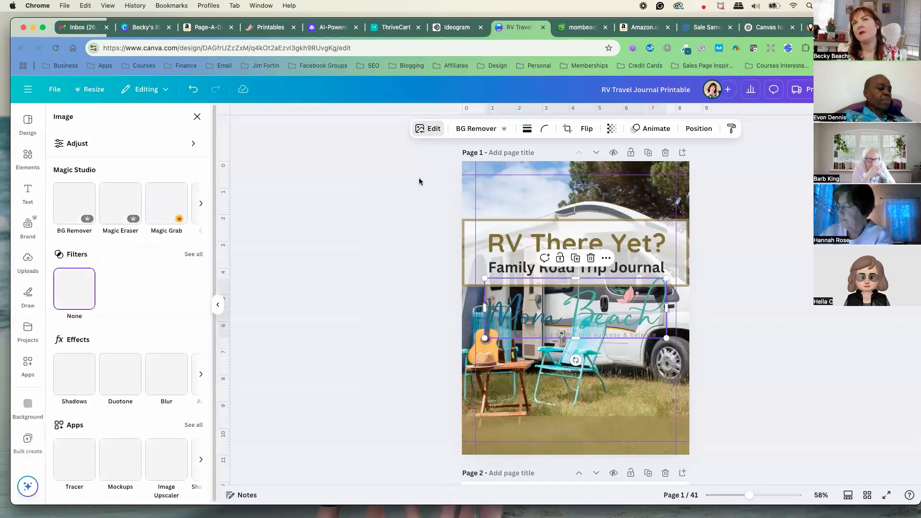
left_click(75, 144)
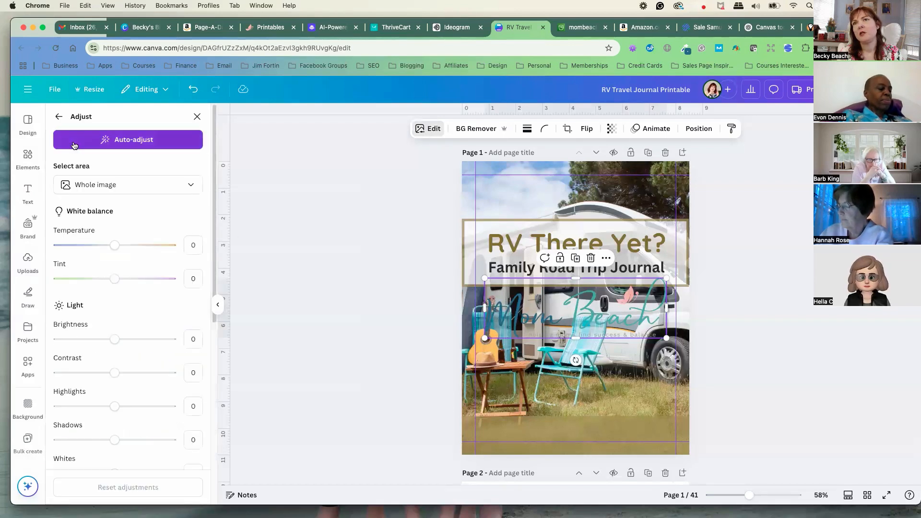
left_click(59, 116)
scroll(131, 308, "down", 1)
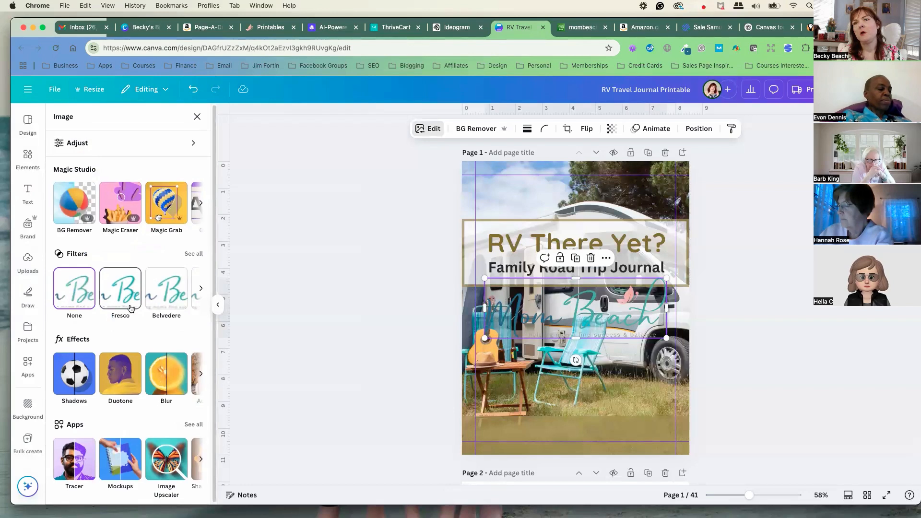
left_click(193, 253)
scroll(135, 282, "down", 8)
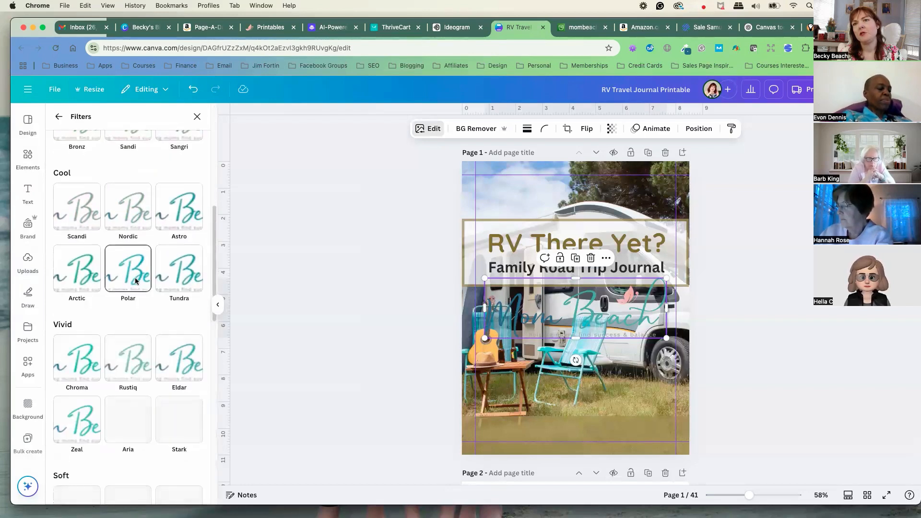
scroll(135, 282, "down", 10)
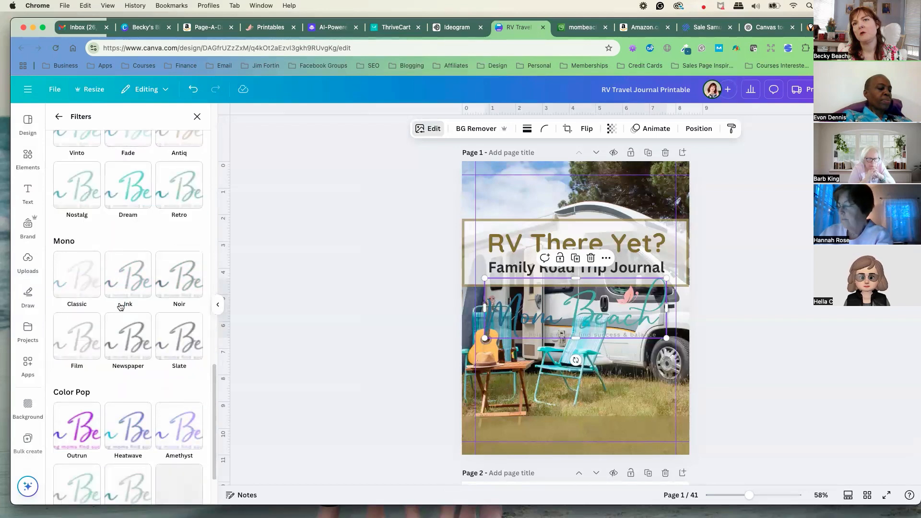
left_click(82, 284)
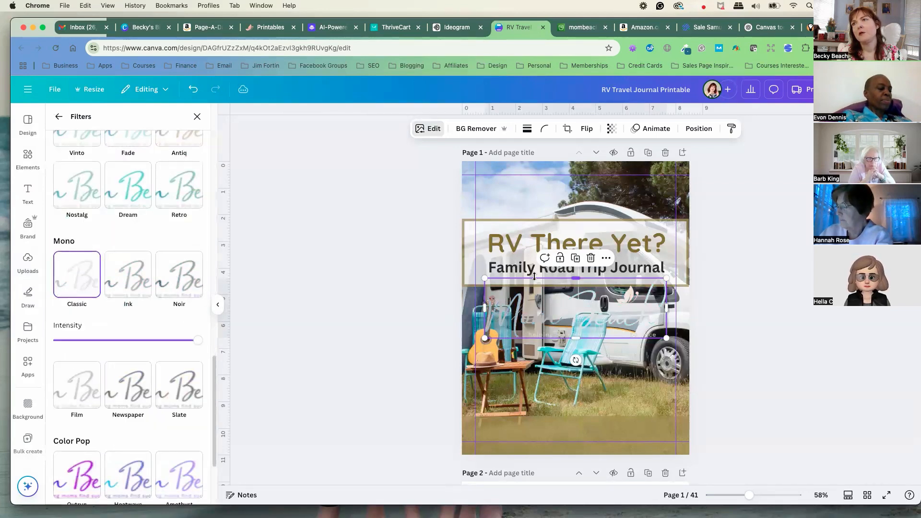
- Shrink the logo to about 3.5 inches wide, place it in the bottom tan band, and raise the band's upper edge slightly
left_click_drag(667, 278, 606, 430)
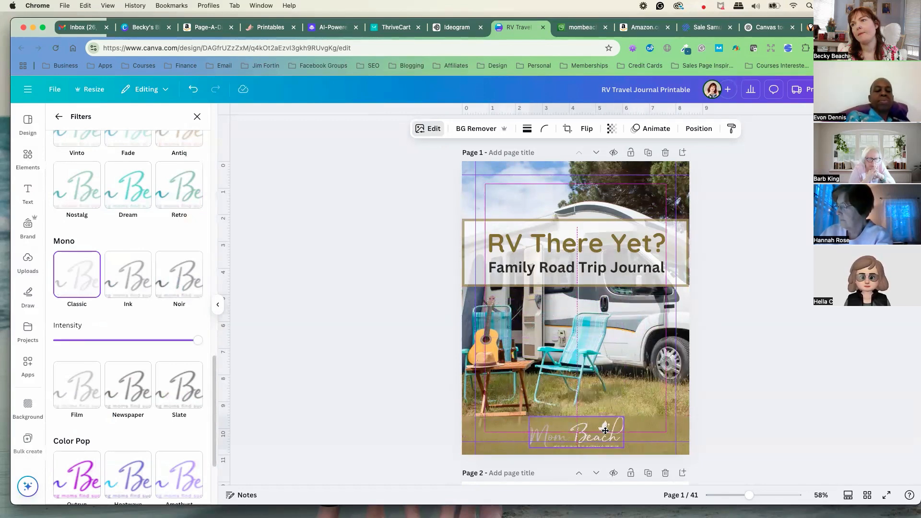
left_click(597, 416)
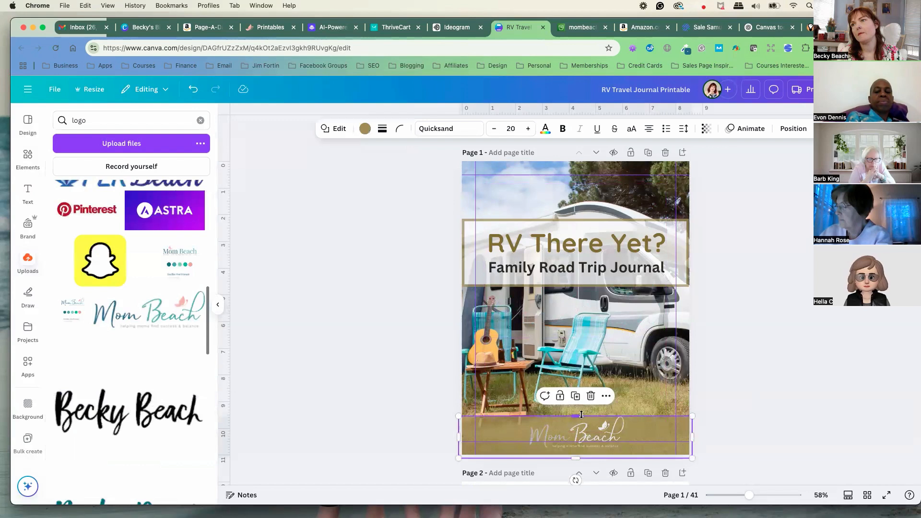
left_click_drag(592, 429, 601, 427)
left_click(320, 186)
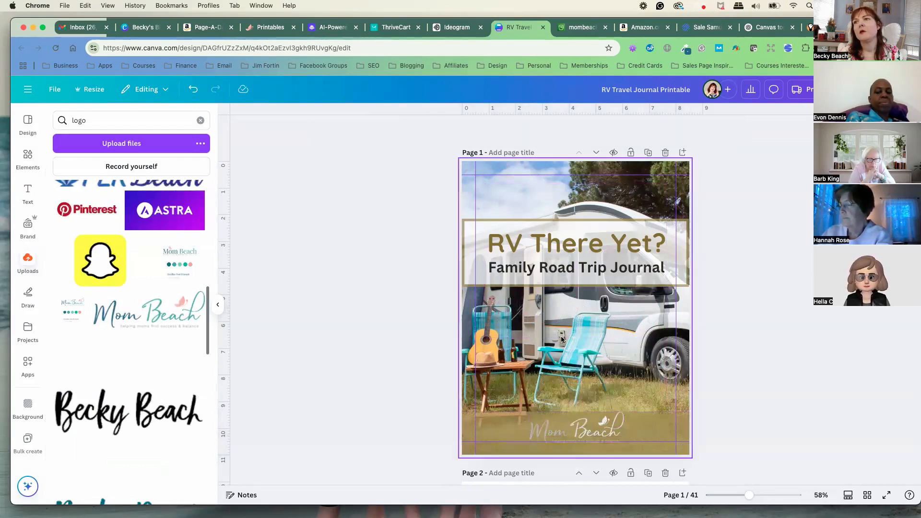
- Set the Mom Beach logo's brightness to 100
left_click(584, 421)
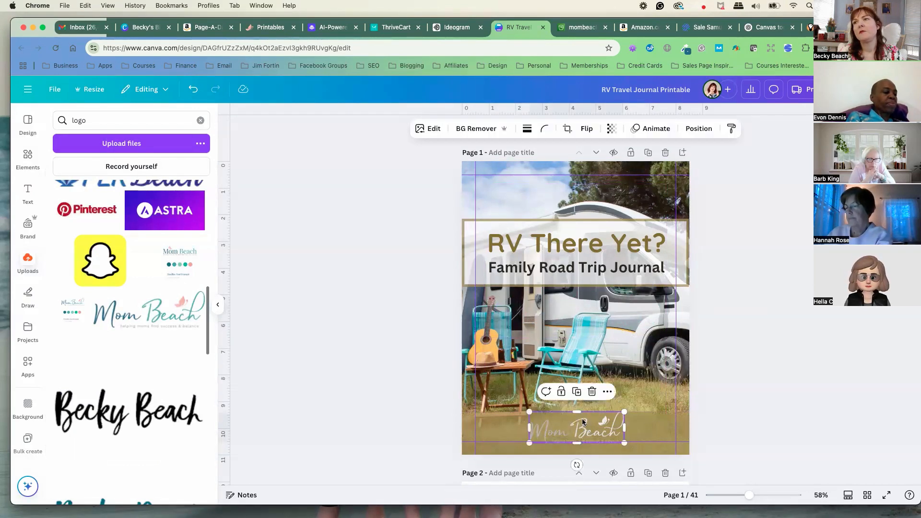
left_click(433, 129)
left_click(98, 146)
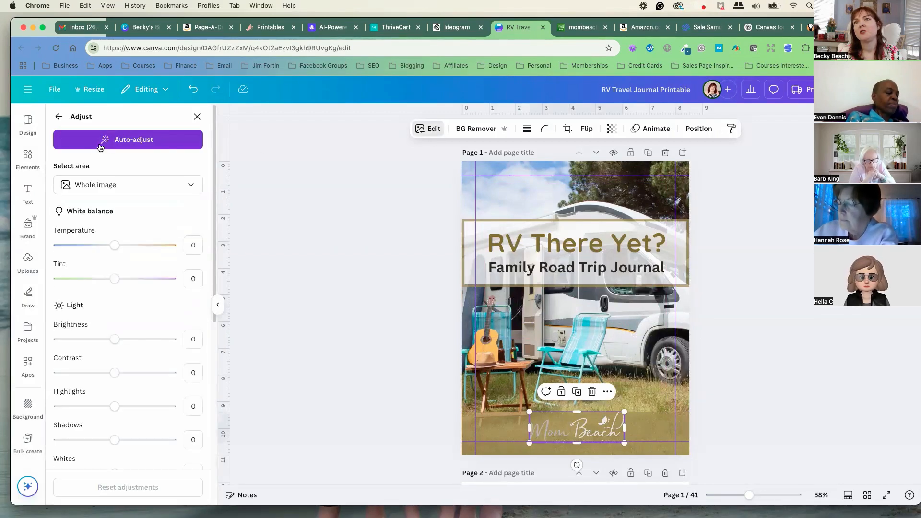
left_click_drag(128, 339, 185, 335)
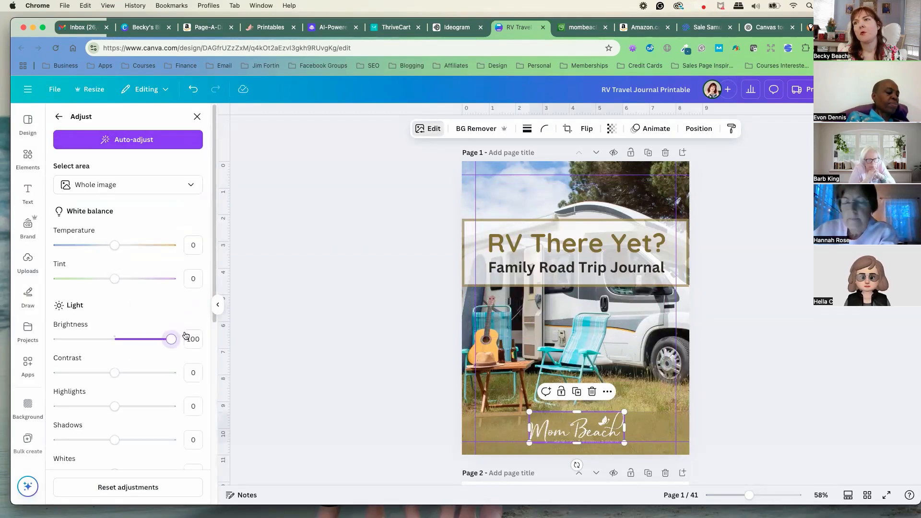
left_click(347, 333)
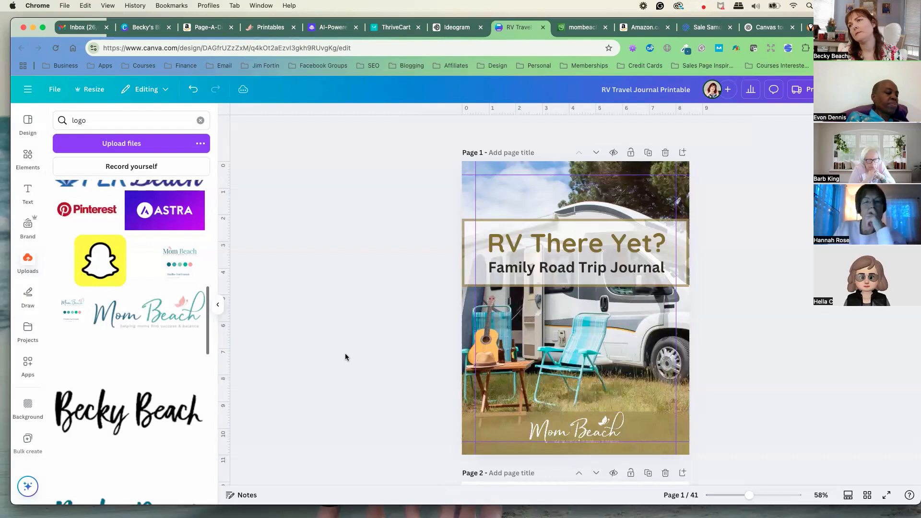
- Make the white logo slightly smaller and centre it within the cover's bottom band
left_click(565, 426)
mouse_move(565, 426)
left_mouse_down()
mouse_move(539, 439)
mouse_move(581, 433)
left_mouse_up()
left_click(773, 337)
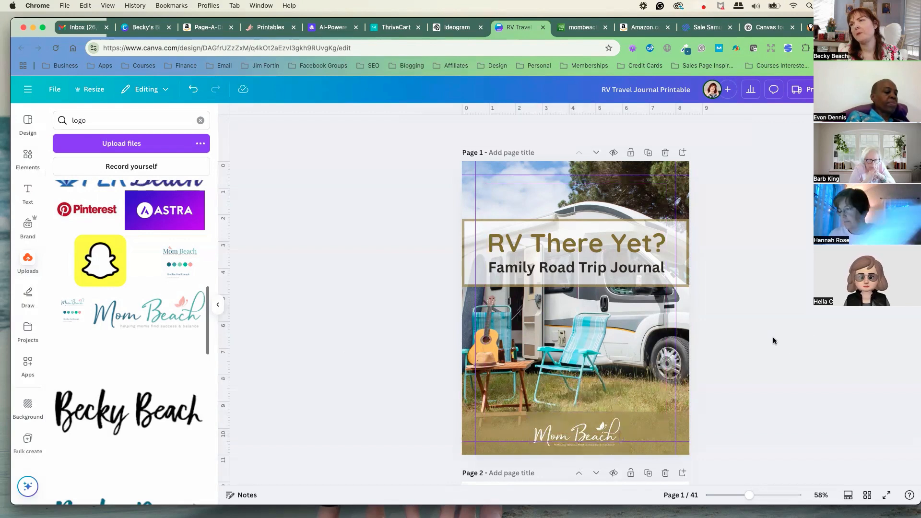
scroll(771, 340, "down", 2)
scroll(771, 341, "up", 2)
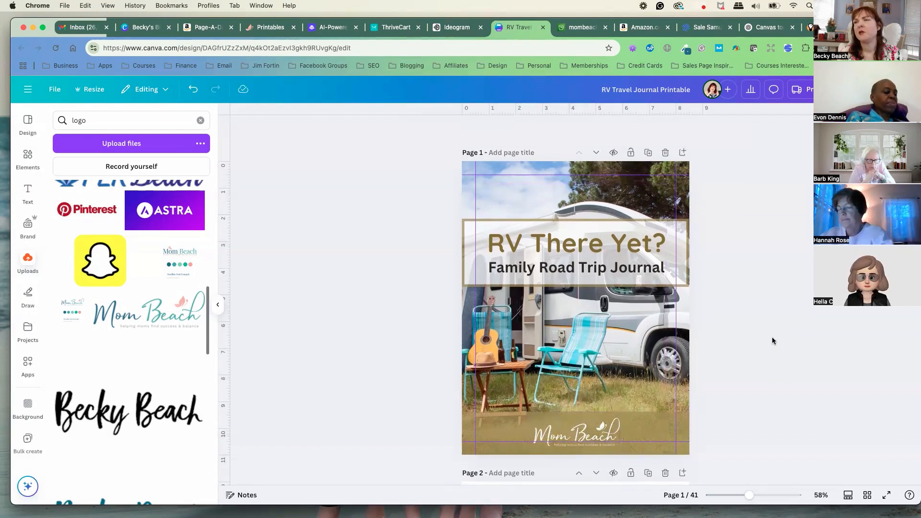
- Add a blank page after the cover and paste a copy of the following page's prompt text onto it
left_click(683, 154)
scroll(759, 269, "down", 10)
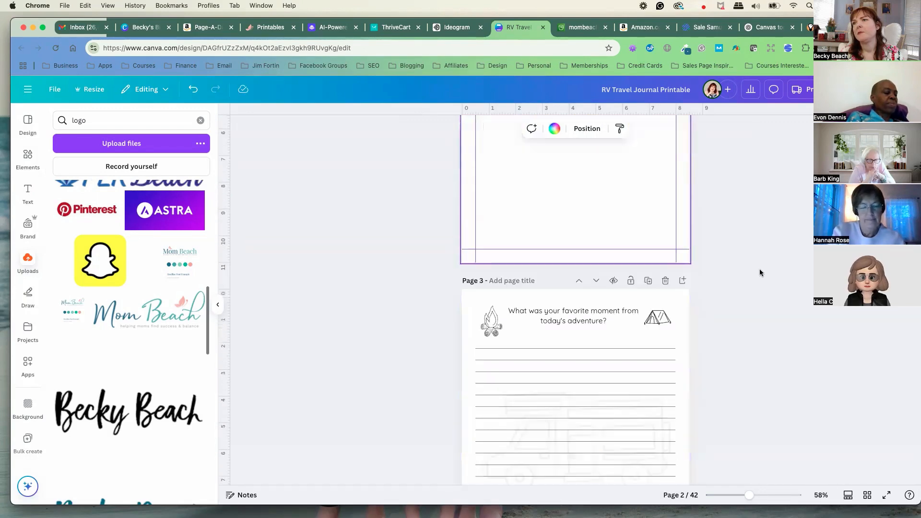
left_click(555, 309)
right_click(569, 311)
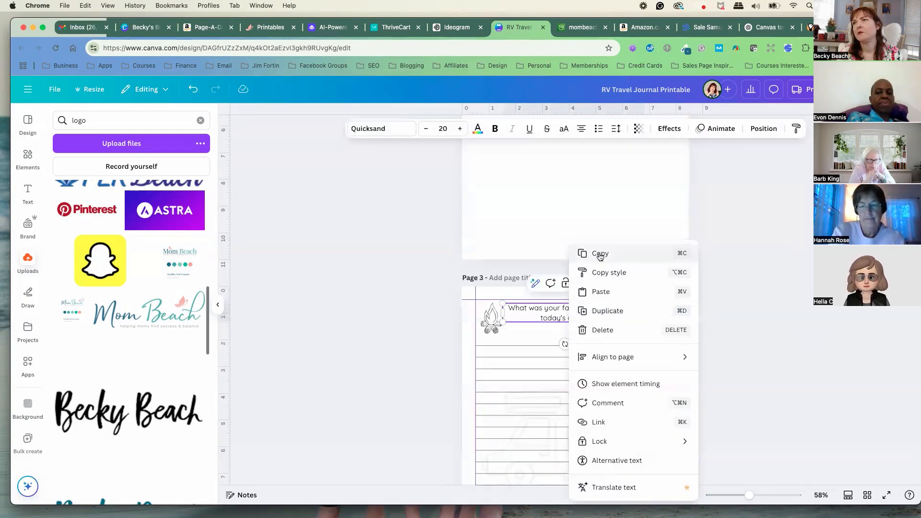
left_click(580, 252)
scroll(624, 269, "up", 3)
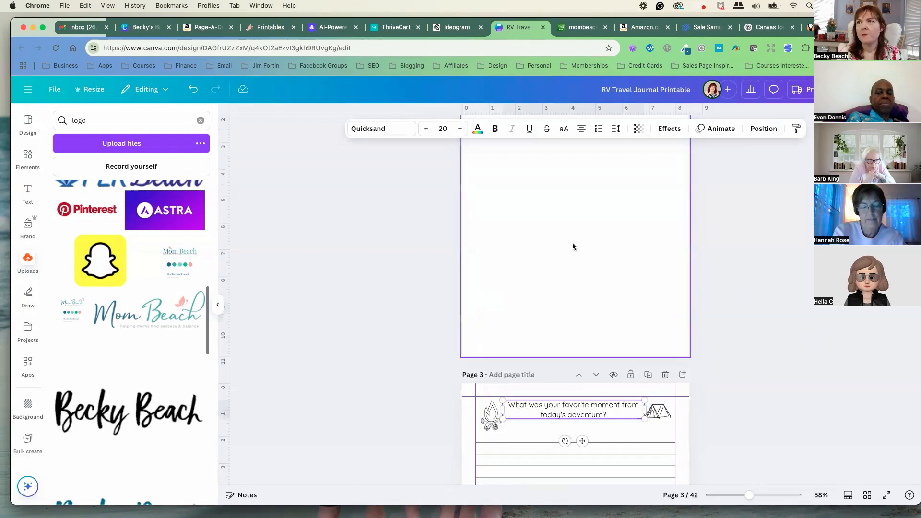
right_click(571, 220)
left_click(596, 265)
scroll(599, 274, "up", 2)
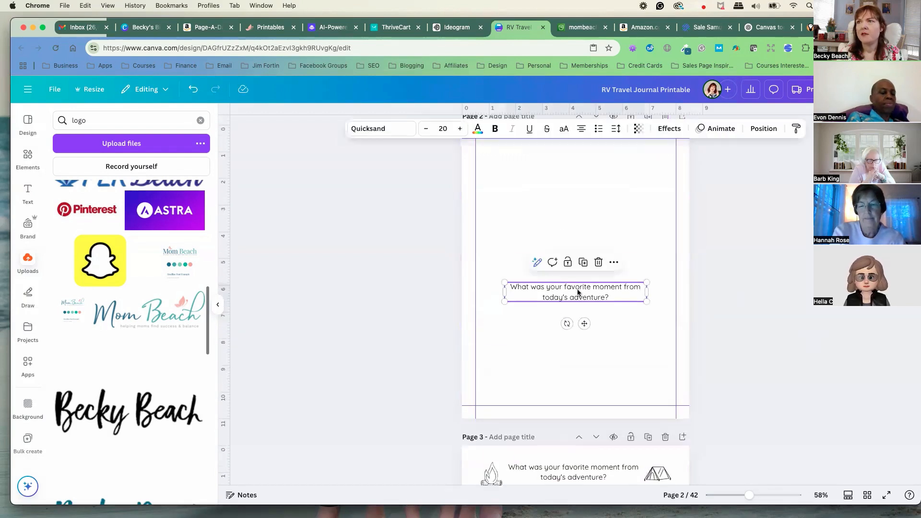
- Replace the pasted prompt text on page 2 with "This Journal Belongs To:"
double_click(578, 292)
type("This")
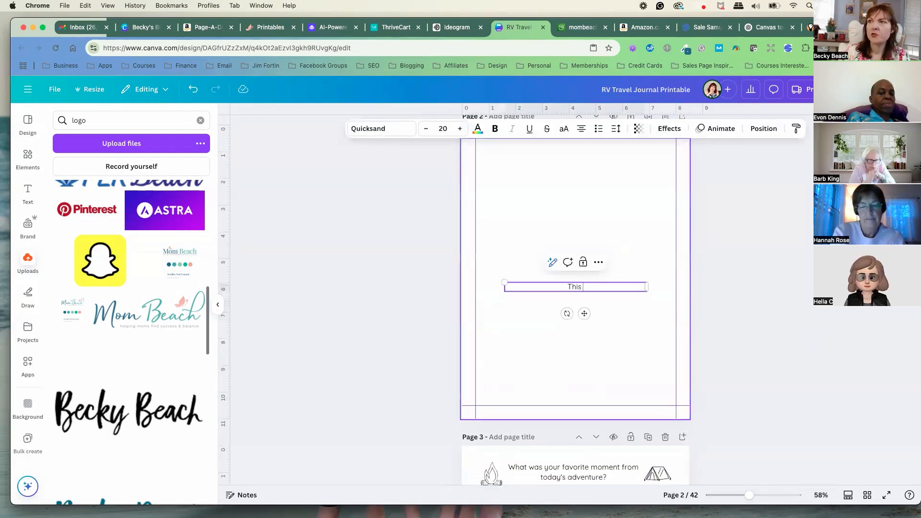
type(" Journal Belong")
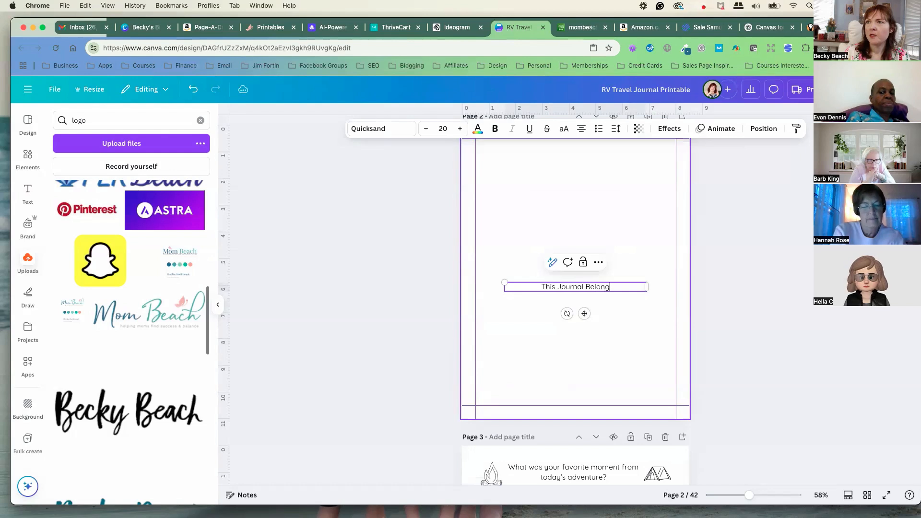
type("s To:")
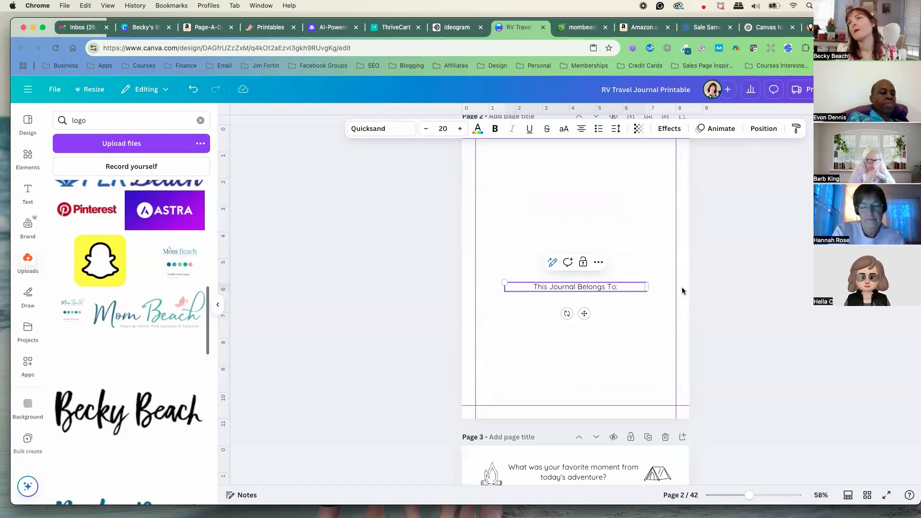
left_click(681, 290)
- Enlarge the "This Journal Belongs To:" text to size 33.4 and centre it horizontally in the page's upper half
left_click(621, 288)
left_click_drag(648, 286, 664, 222)
left_click(739, 282)
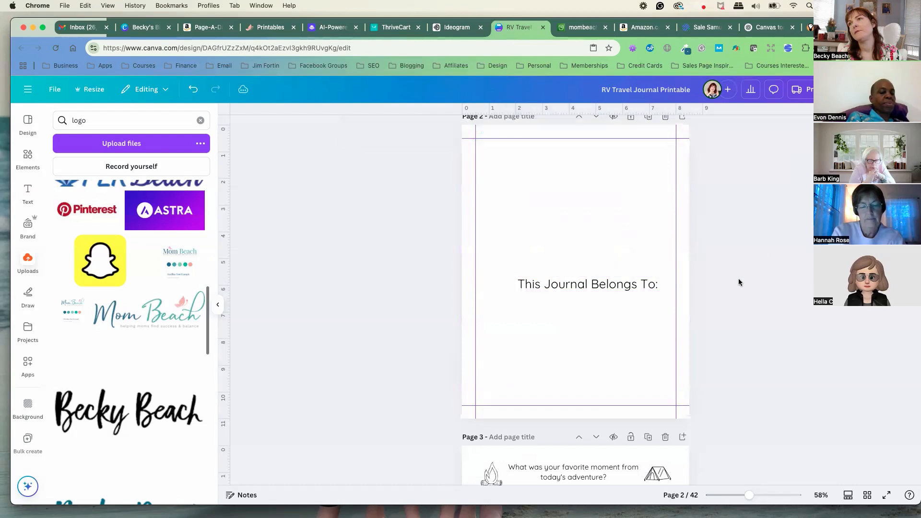
scroll(651, 344, "up", 3)
left_click(640, 356)
left_click_drag(640, 356, 617, 312)
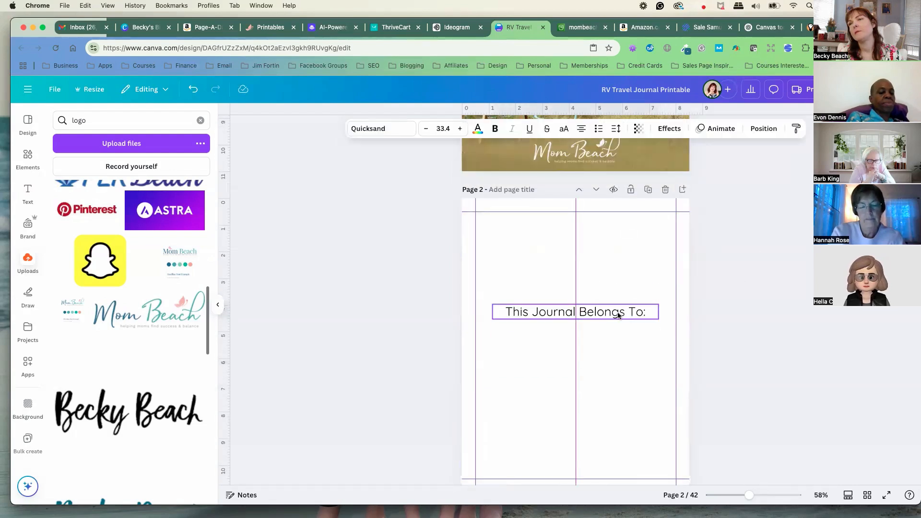
left_click(417, 275)
- Copy the first writing line from page 3 and place it on page 2 below the "This Journal Belongs To:" heading
scroll(419, 298, "down", 5)
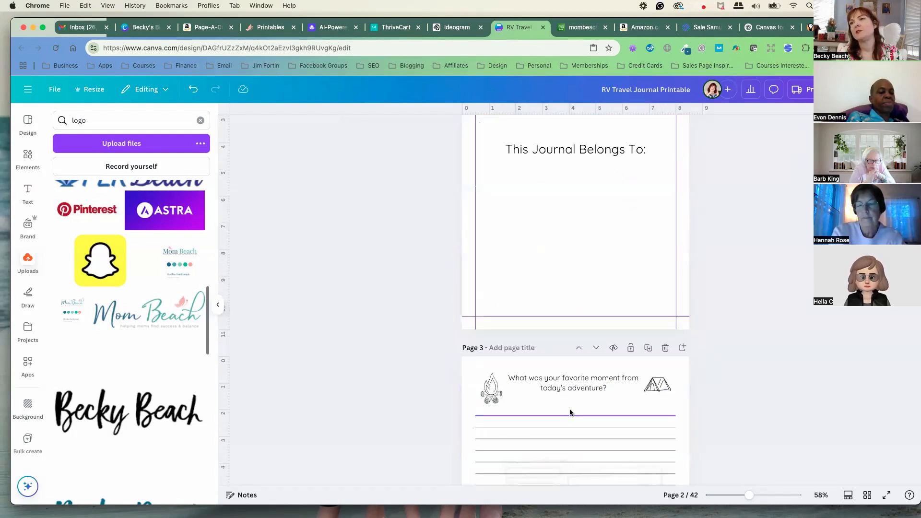
left_click(567, 416)
right_click(567, 417)
left_click(552, 243)
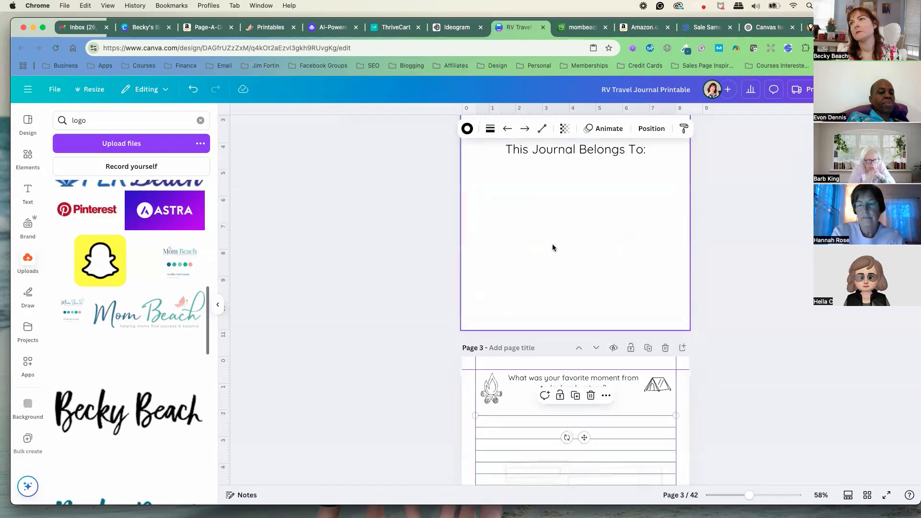
right_click(561, 235)
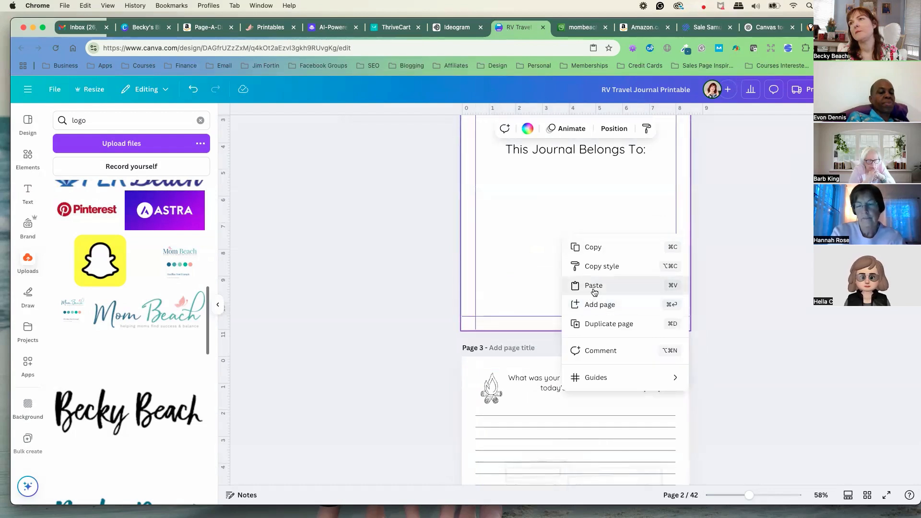
left_click(594, 286)
scroll(589, 263, "up", 1)
left_click_drag(608, 229, 608, 205)
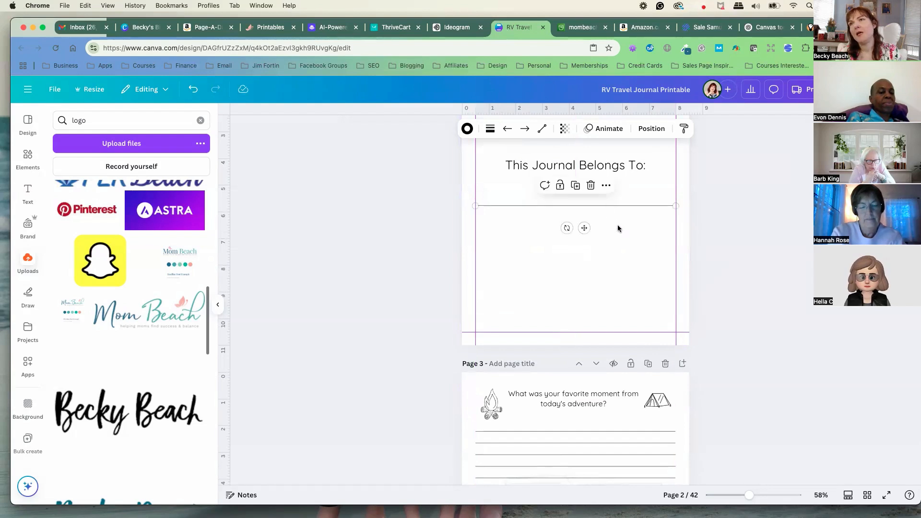
- Make the line under the "This Journal Belongs To:" heading slightly thicker
left_click(488, 129)
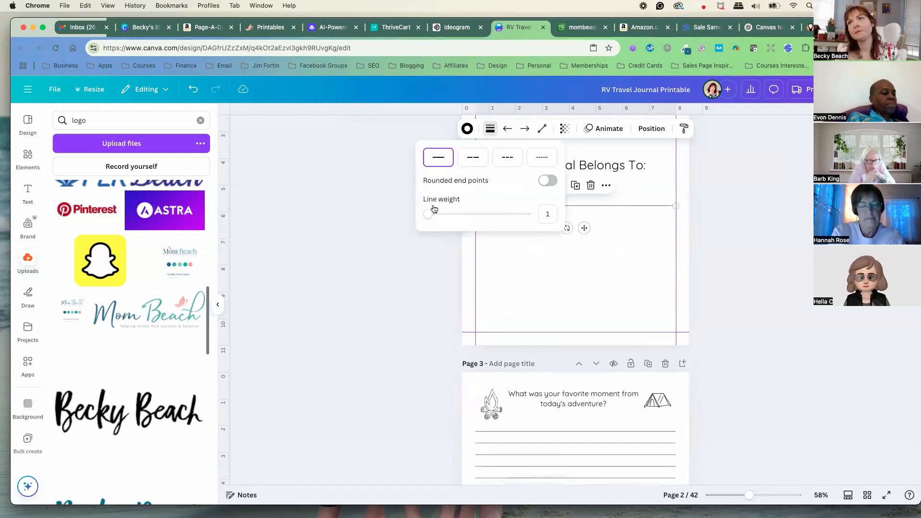
left_click_drag(430, 218, 426, 215)
left_click(401, 275)
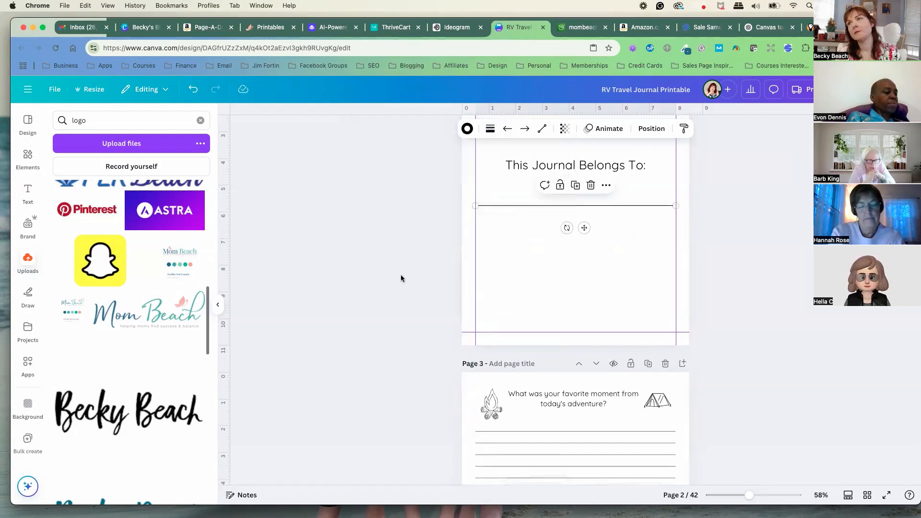
- Duplicate the heading and its line directly below the originals, and change the copied heading to "Date:"
left_click(596, 166)
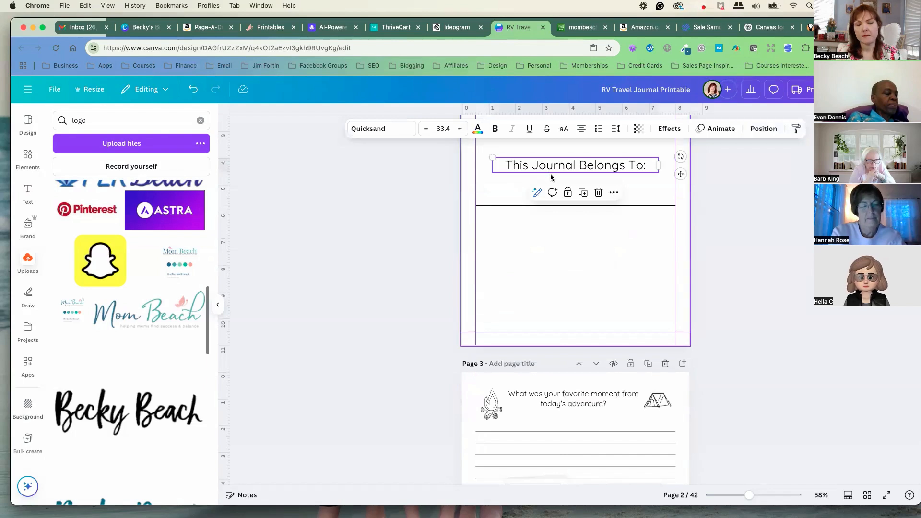
left_click(511, 207, "shift")
left_click_drag(553, 168, 552, 232, "alt")
left_click(537, 231)
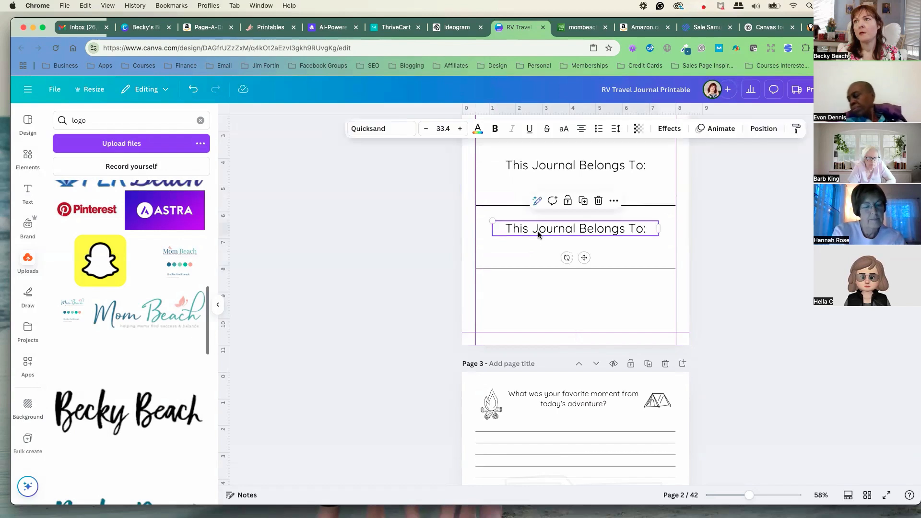
left_click(537, 232)
type("Date:")
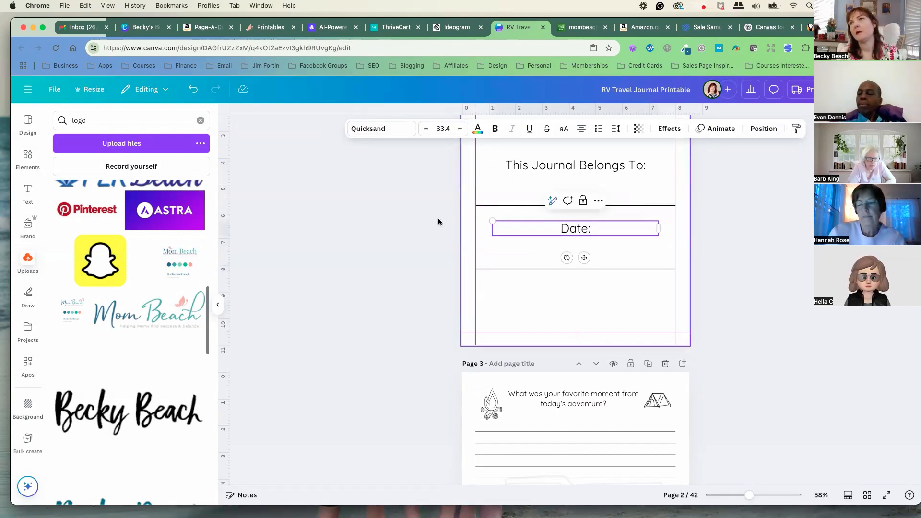
- Move the lower line up closer beneath the "Date:" text on page 2
left_click(543, 262)
left_click(551, 268)
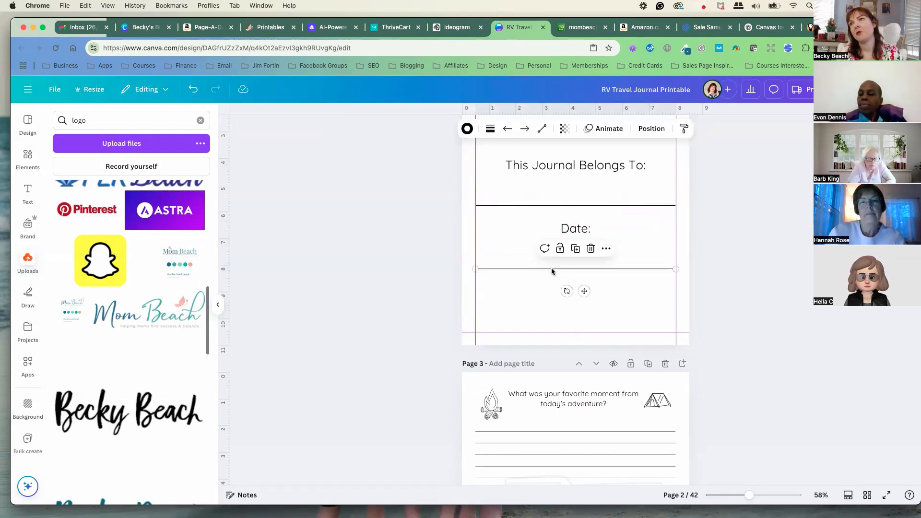
left_click_drag(552, 268, 555, 254)
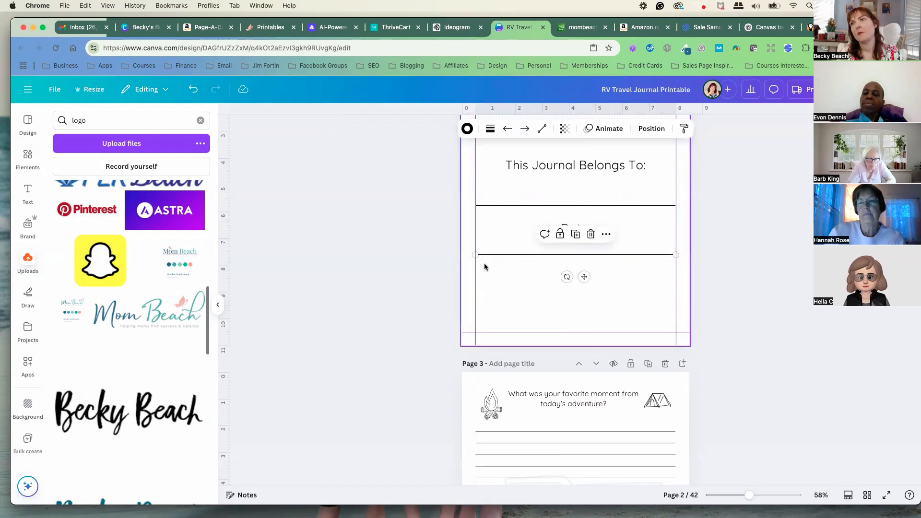
- Shorten the line under "Date:" to about half the page width and trim the line under "This Journal Belongs To:" slightly at both ends
left_click_drag(510, 255, 566, 255)
left_click_drag(668, 255, 624, 258)
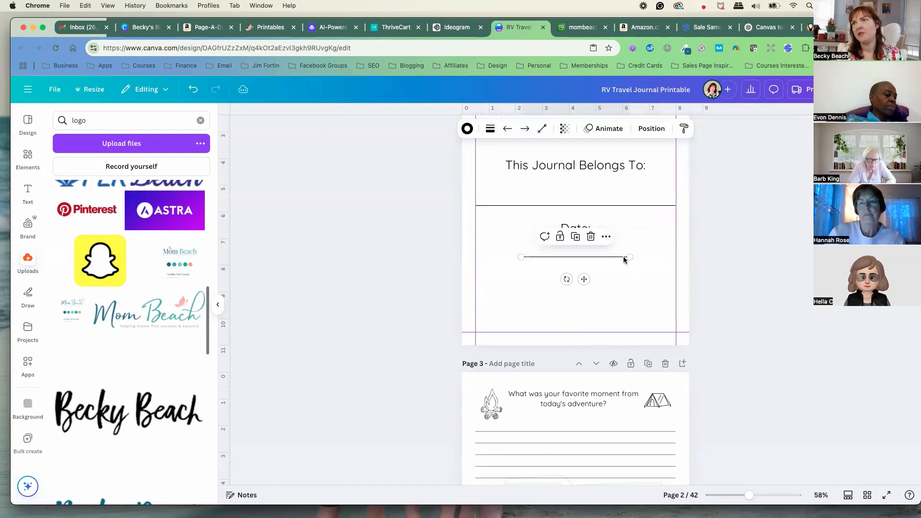
left_click(649, 206)
left_click_drag(474, 207, 502, 205)
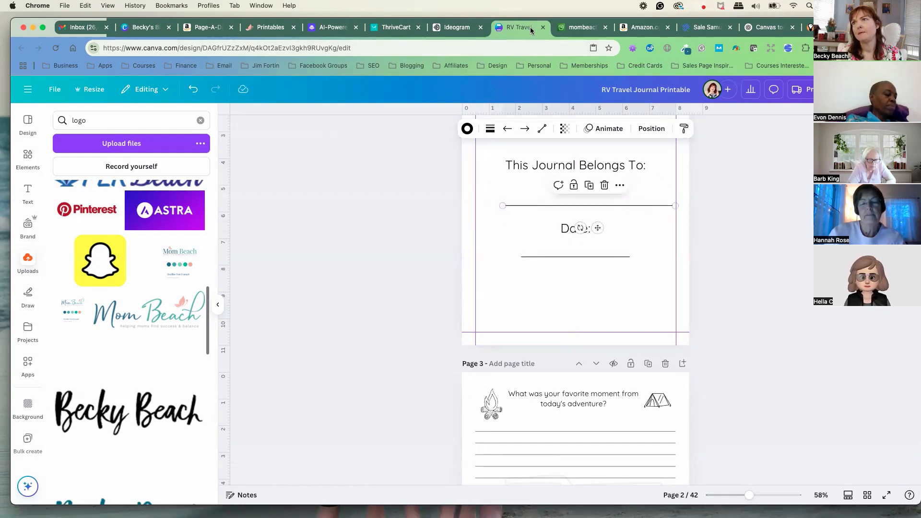
left_click_drag(657, 206, 647, 206)
left_click(742, 224)
scroll(742, 225, "up", 2)
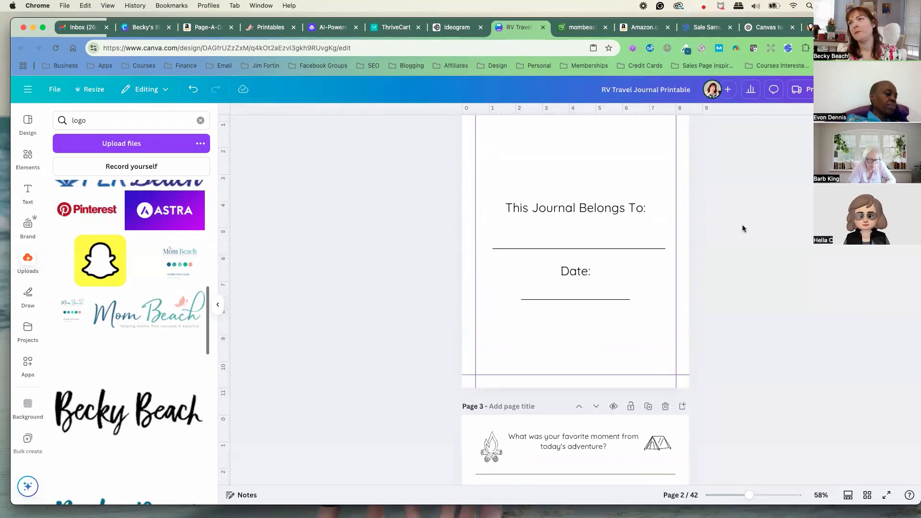
- Search the elements library for "rv" and limit the results to free items
scroll(753, 236, "down", 4)
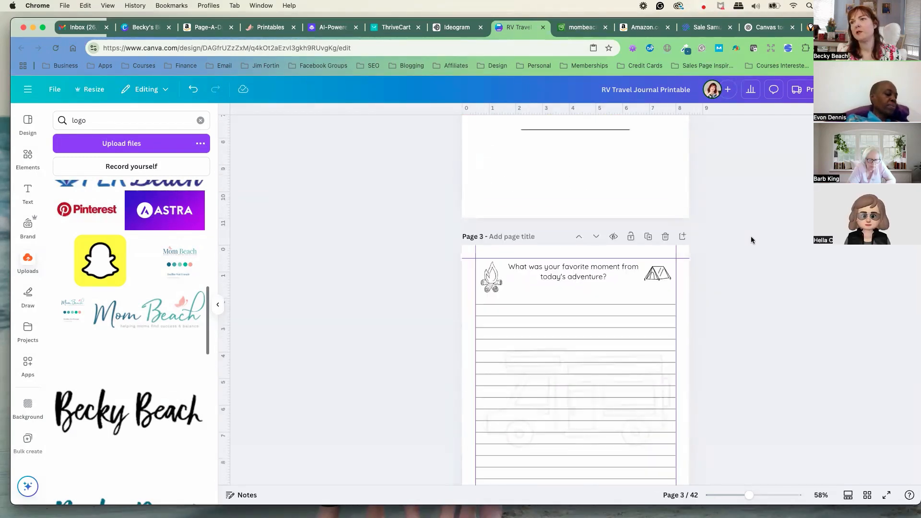
left_click(27, 155)
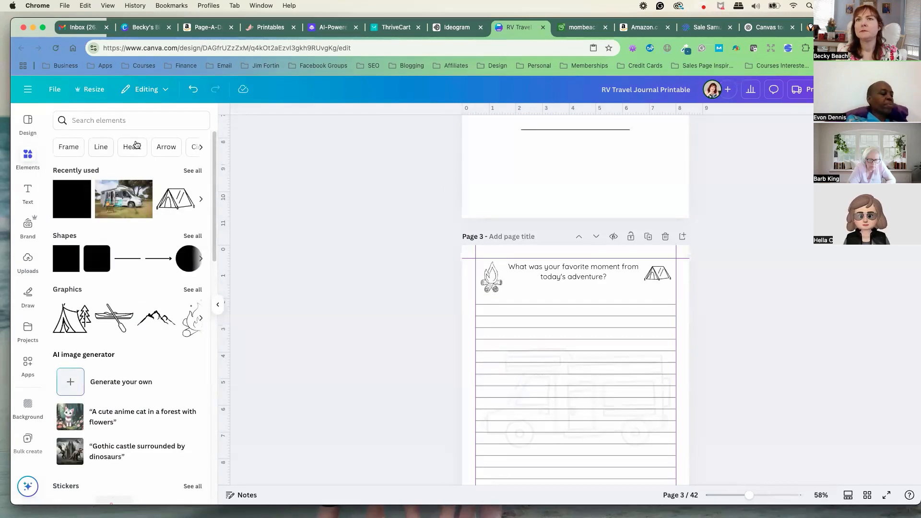
left_click(134, 122)
type("rv")
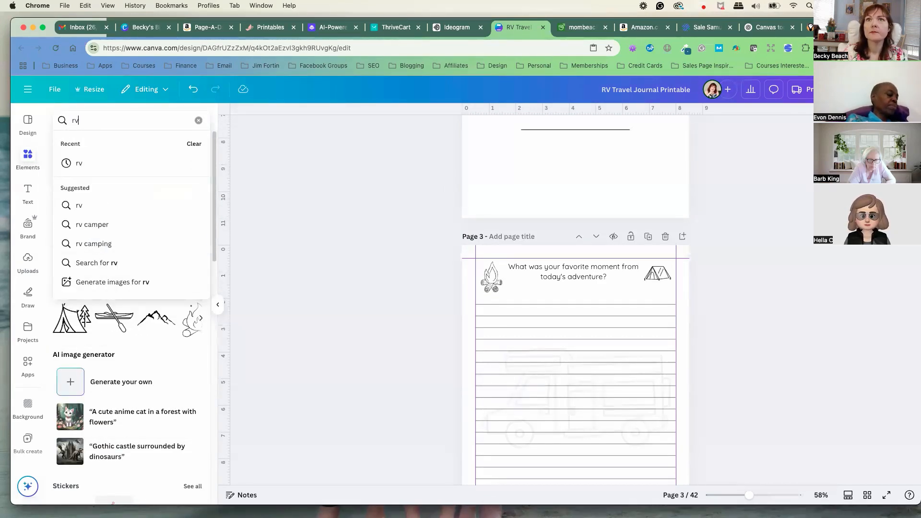
key("Return")
left_click(194, 189)
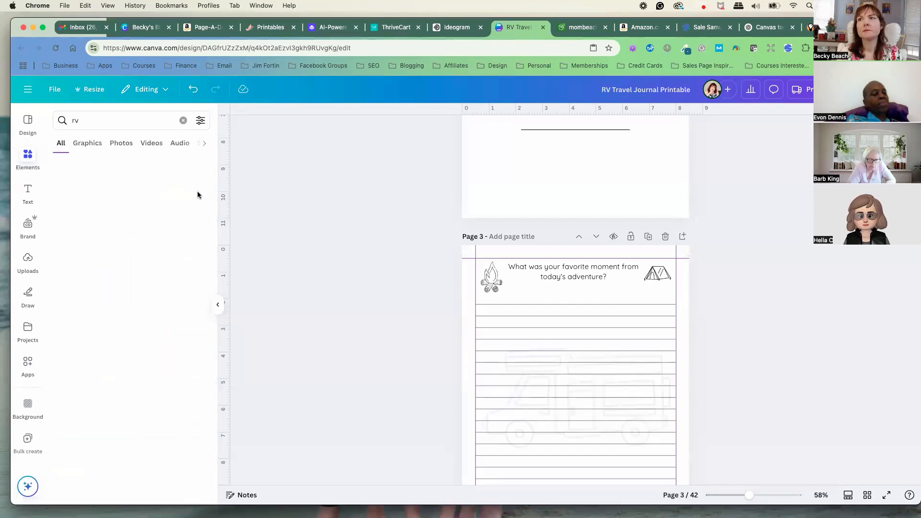
left_click(200, 120)
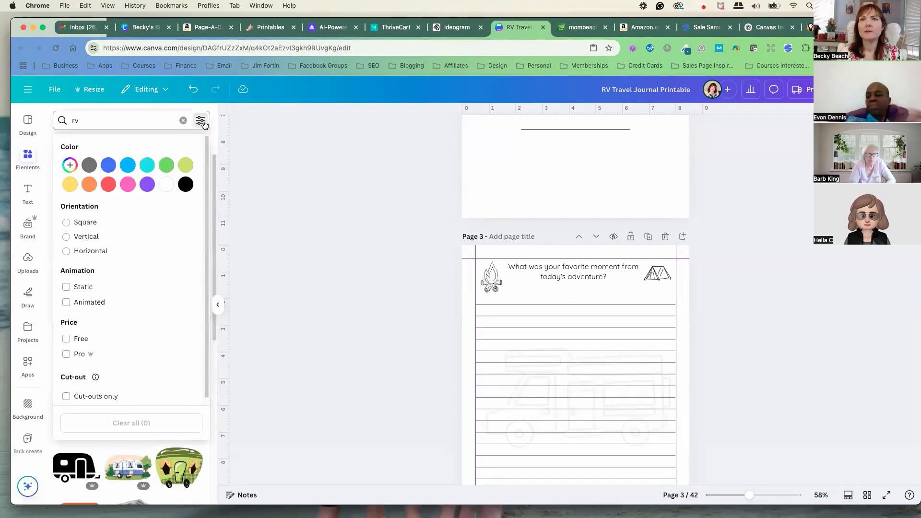
left_click(66, 339)
left_click(294, 294)
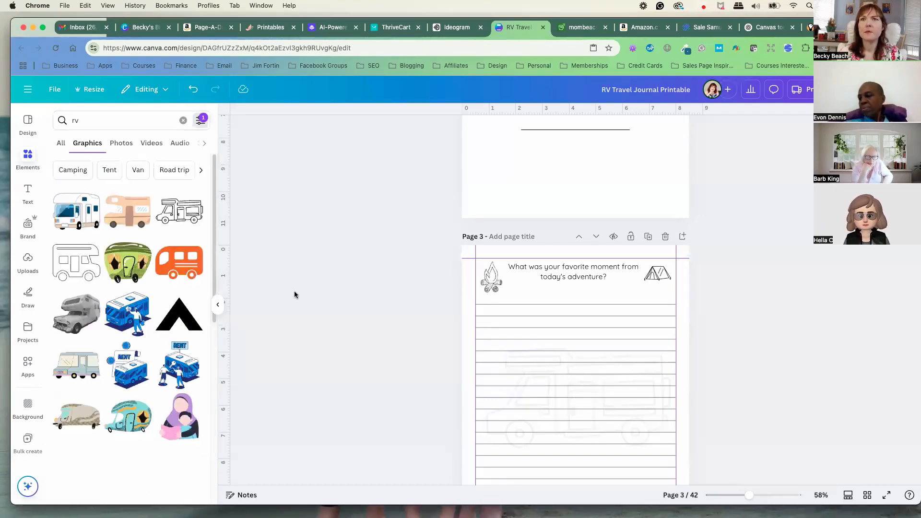
- Add the black outline motorhome graphic with the overhanging cab and move it onto page 2
left_click(203, 238)
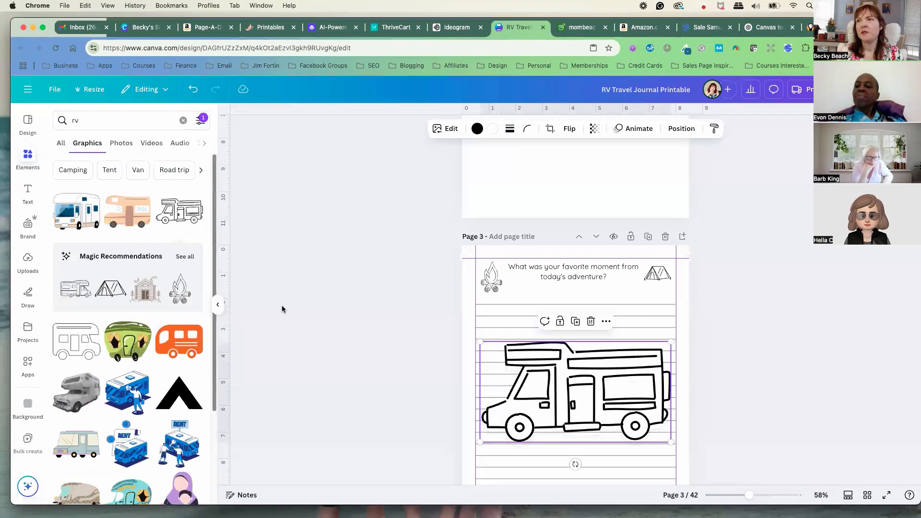
left_click_drag(552, 396, 550, 179)
scroll(549, 178, "up", 2)
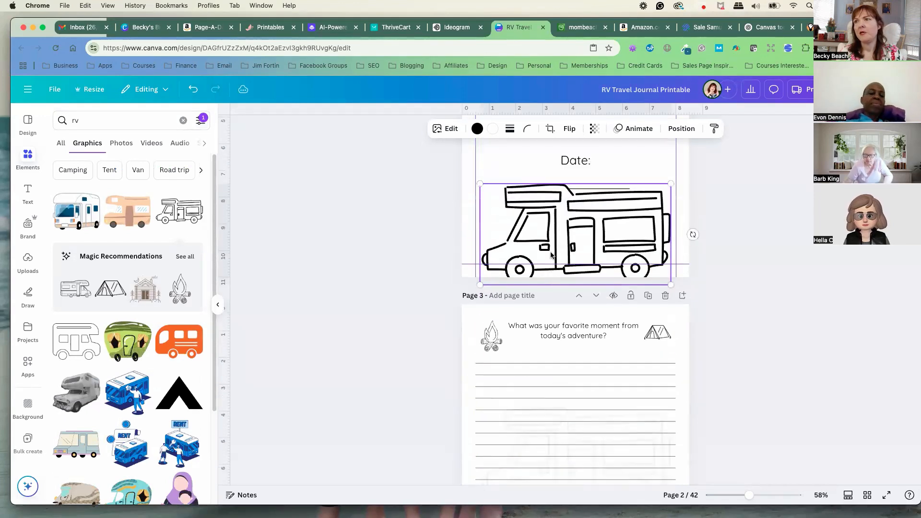
left_click_drag(601, 281, 600, 268)
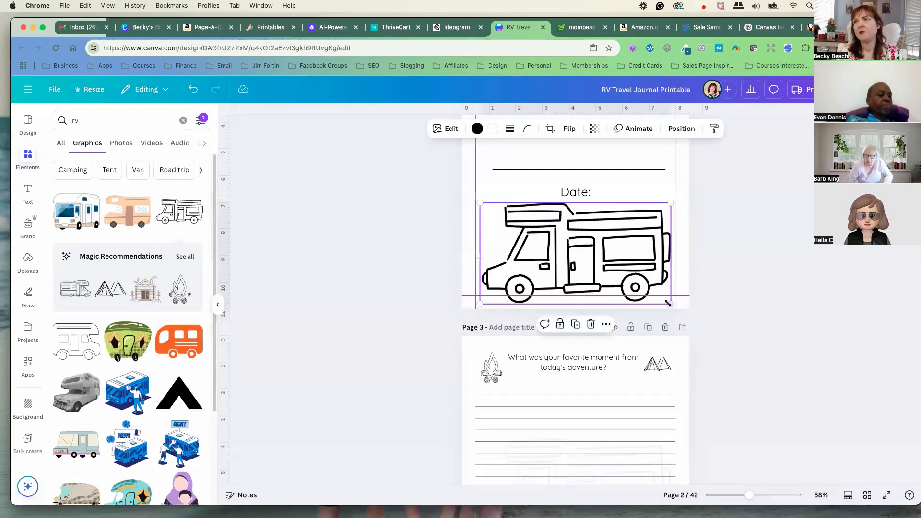
- Shrink the motorhome graphic to about two thirds of its size and center it above the "This Journal Belongs To:" heading
left_click_drag(671, 303, 613, 271)
scroll(622, 317, "up", 3)
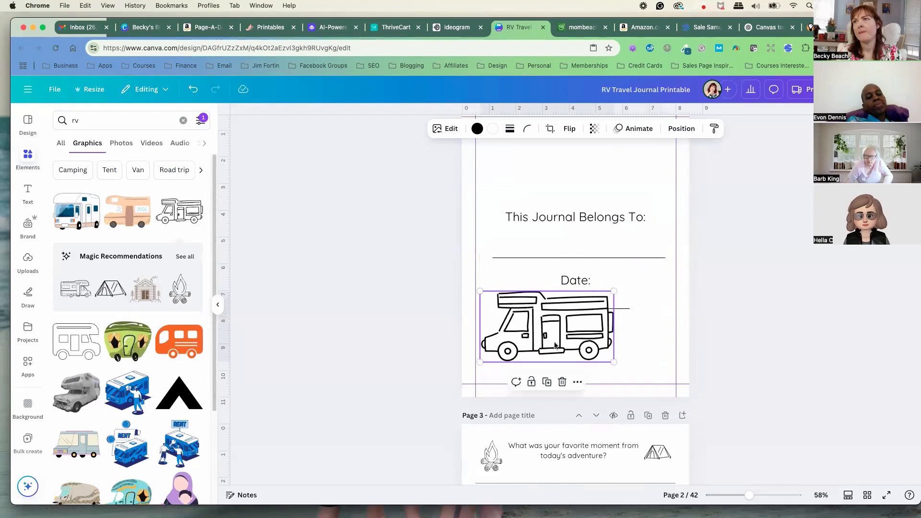
left_click_drag(554, 325, 583, 181)
scroll(502, 260, "up", 5)
left_click(409, 321)
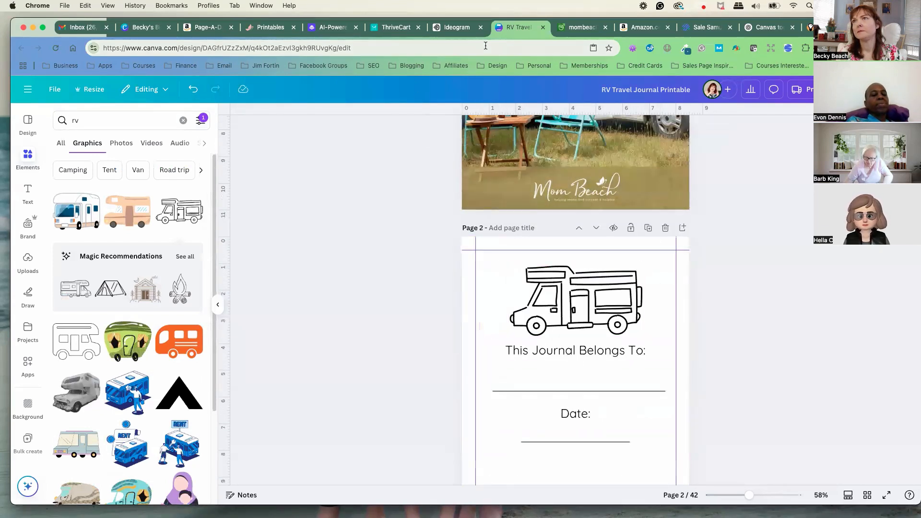
- Make the "This Journal Belongs To:" and "Date:" headings on page 2 bold
scroll(552, 331, "down", 1)
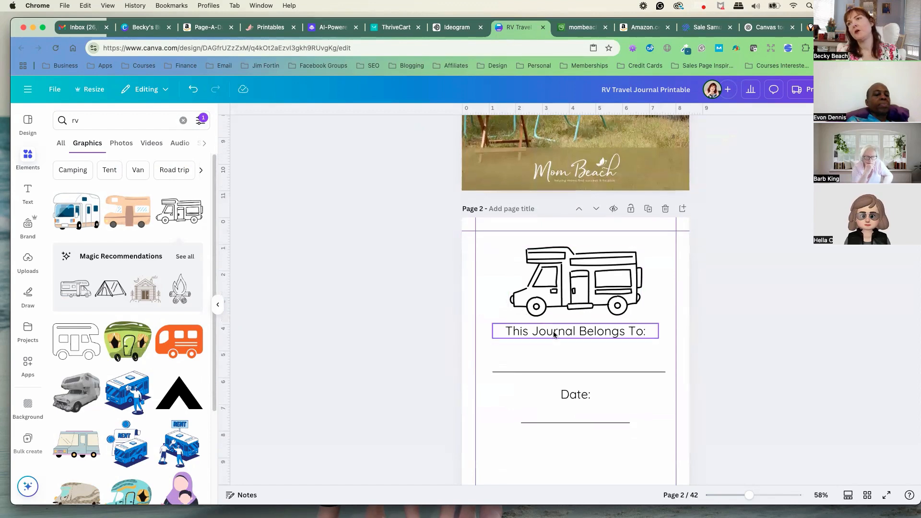
left_click(551, 331)
left_click(500, 131)
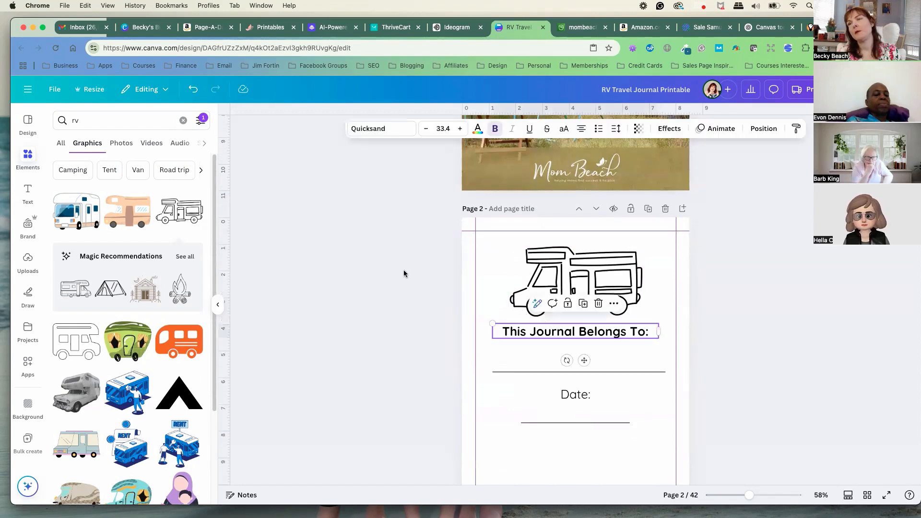
left_click(578, 396)
left_click(495, 129)
left_click(369, 271)
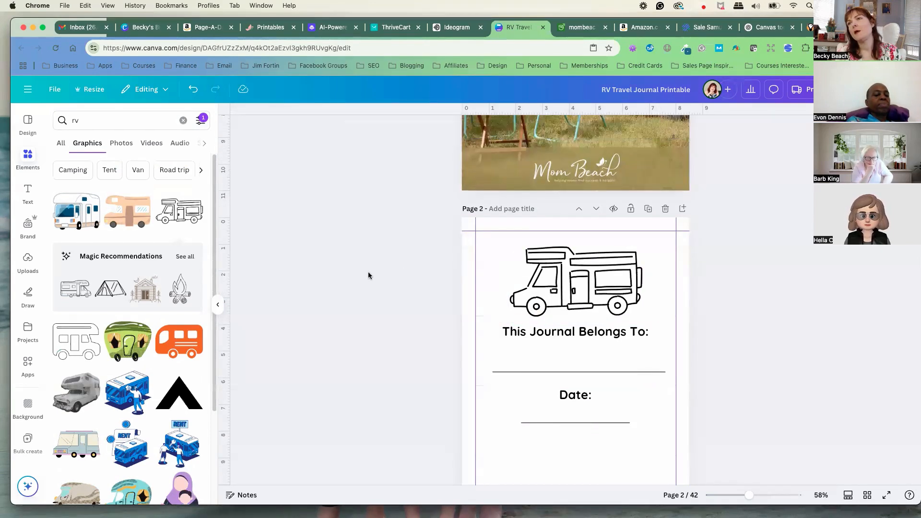
- Add a blank page at the end of the journal, after the "Reflect on what this trip means to your family." page
scroll(370, 277, "down", 8)
scroll(371, 277, "down", 5)
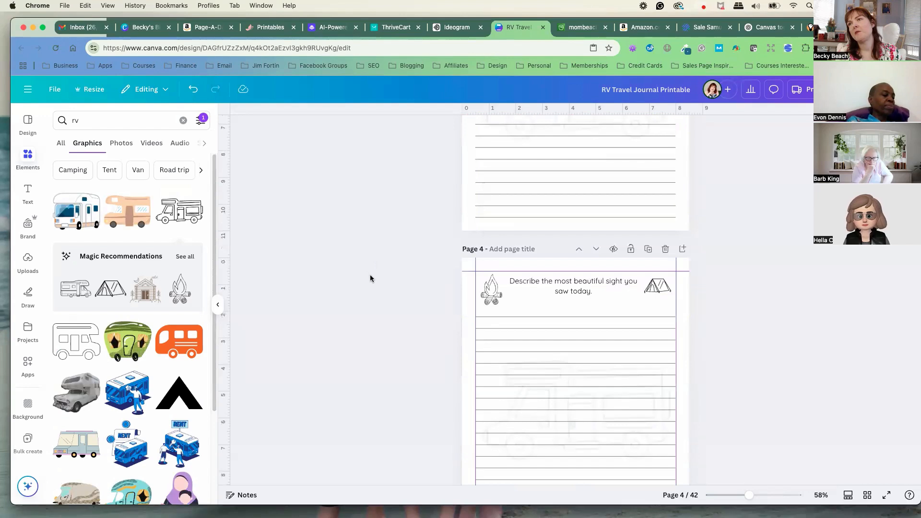
scroll(370, 277, "up", 8)
scroll(371, 281, "down", 10)
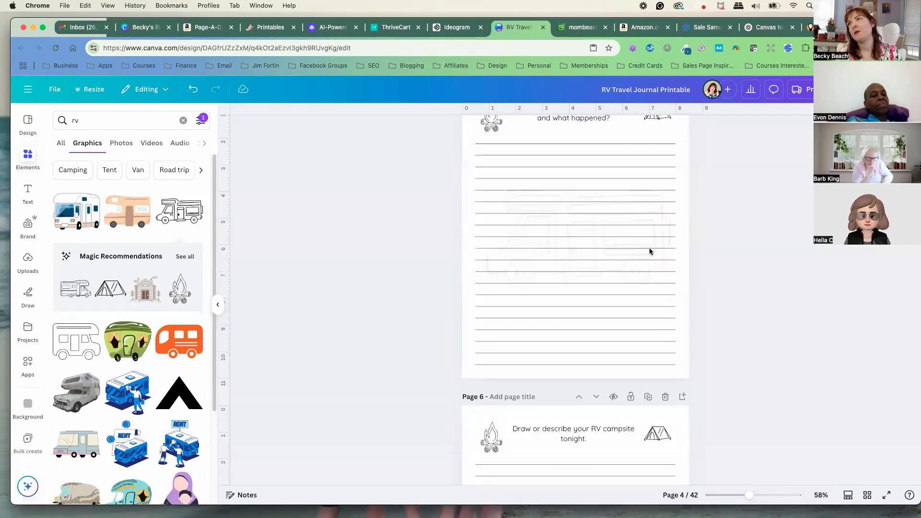
left_click_drag(917, 156, 916, 303)
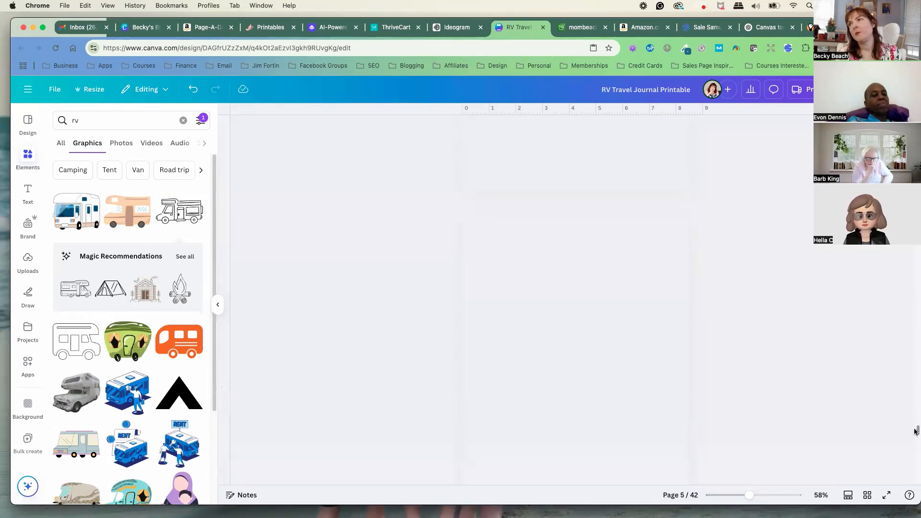
left_click_drag(916, 431, 914, 482)
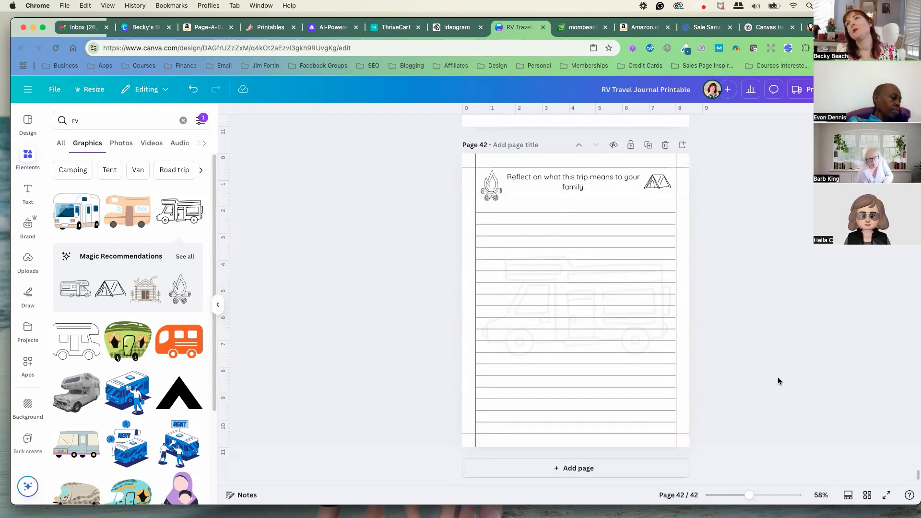
left_click(628, 474)
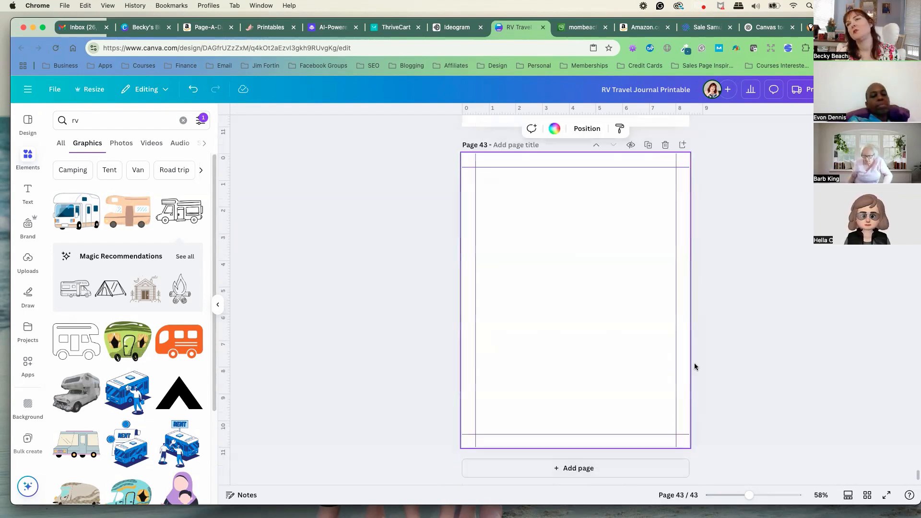
left_click(775, 263)
scroll(780, 237, "up", 2)
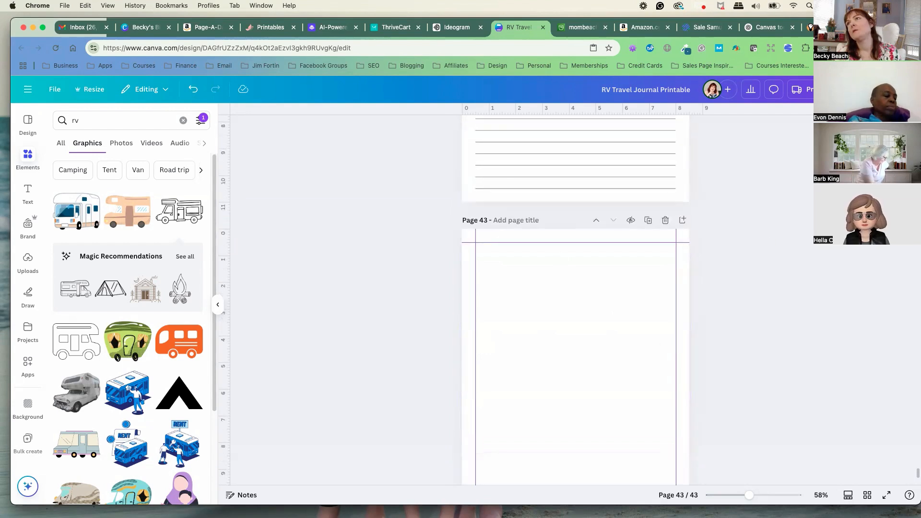
- Create a public template link for the journal design from the sharing options
left_click(892, 89)
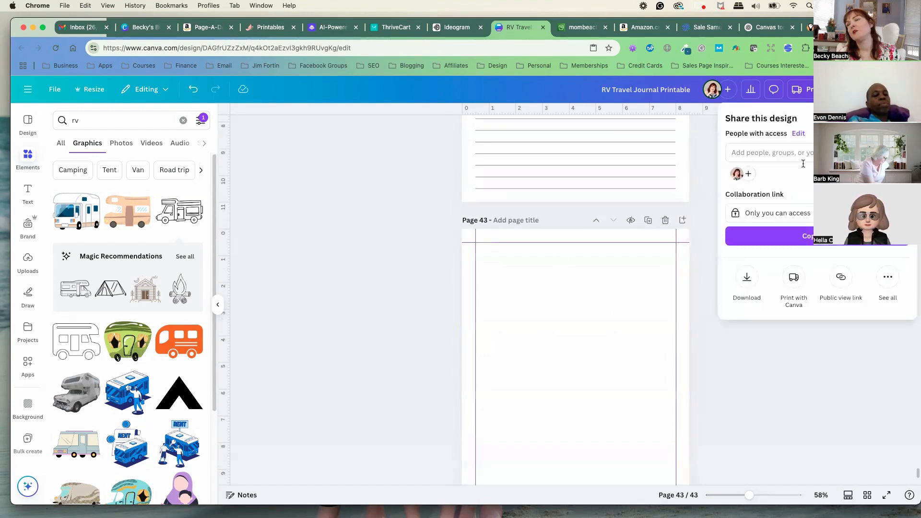
left_click(887, 279)
left_click(836, 187)
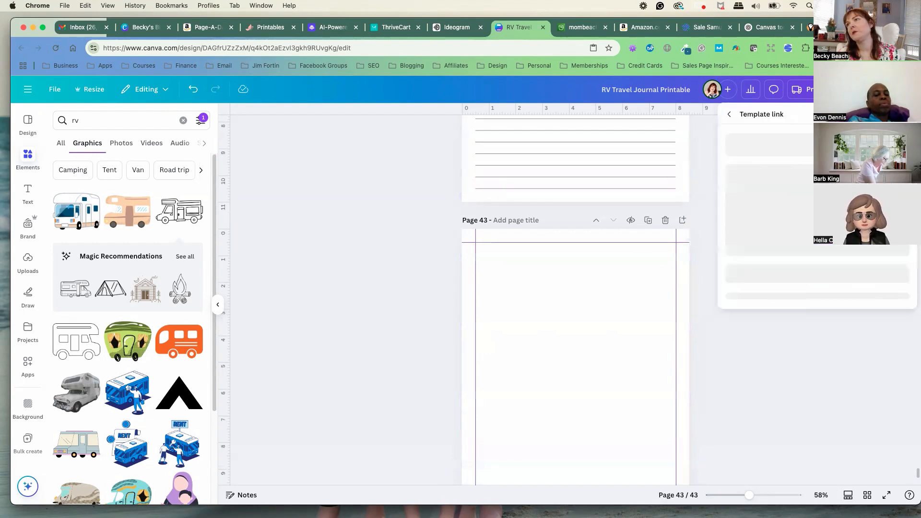
left_click(843, 310)
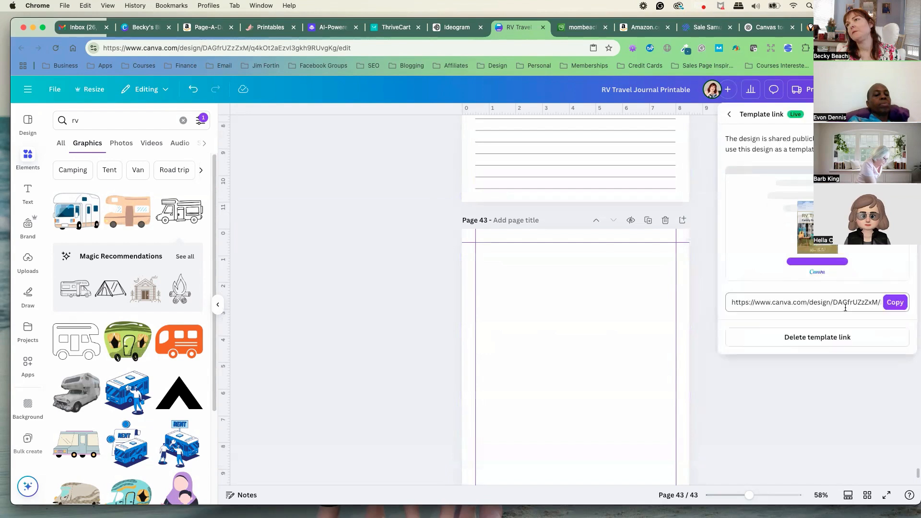
- Set the design's collaboration link access to "Anyone with the link"
left_click(730, 115)
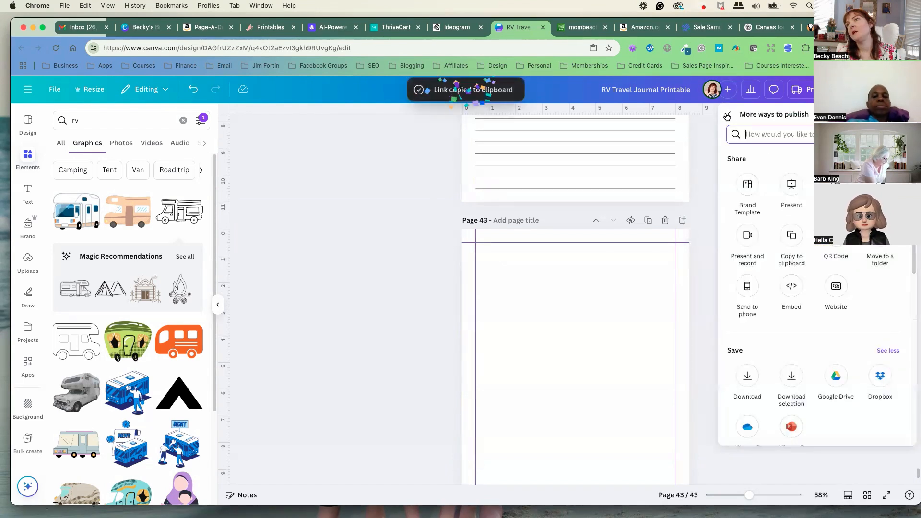
left_click(729, 114)
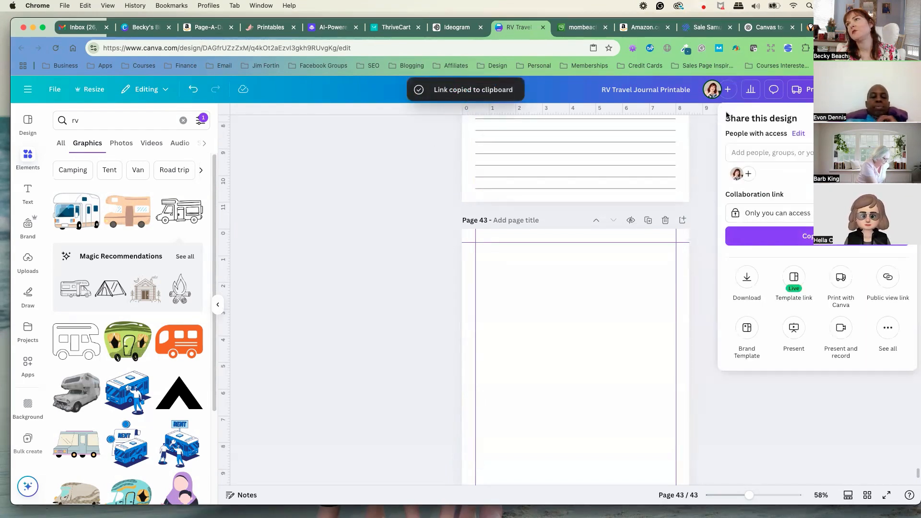
left_click(800, 227)
left_click(767, 278)
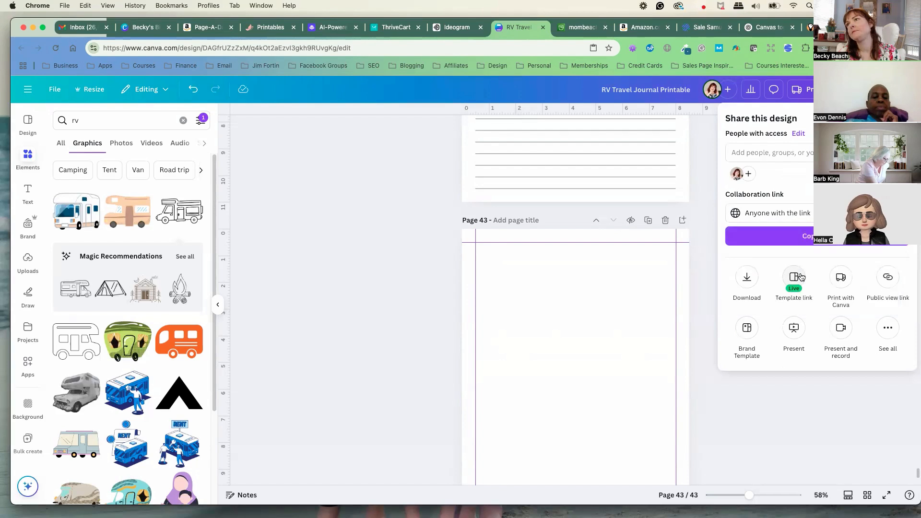
- Copy the template link, open it in Safari and look over the shared template page
left_click(795, 277)
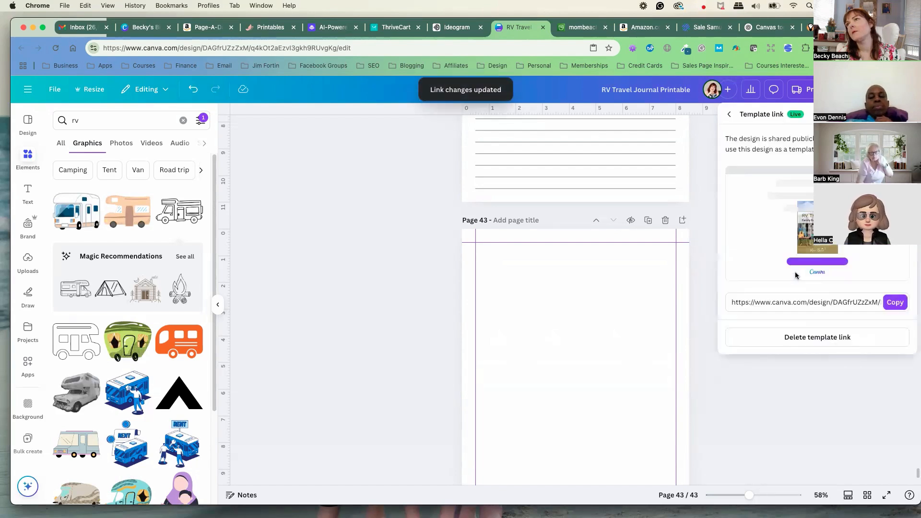
left_click(895, 301)
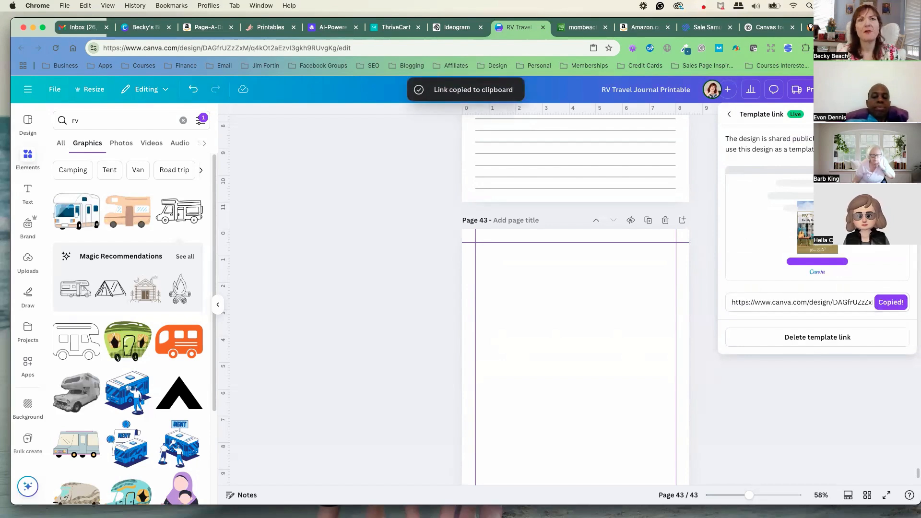
left_click(362, 261)
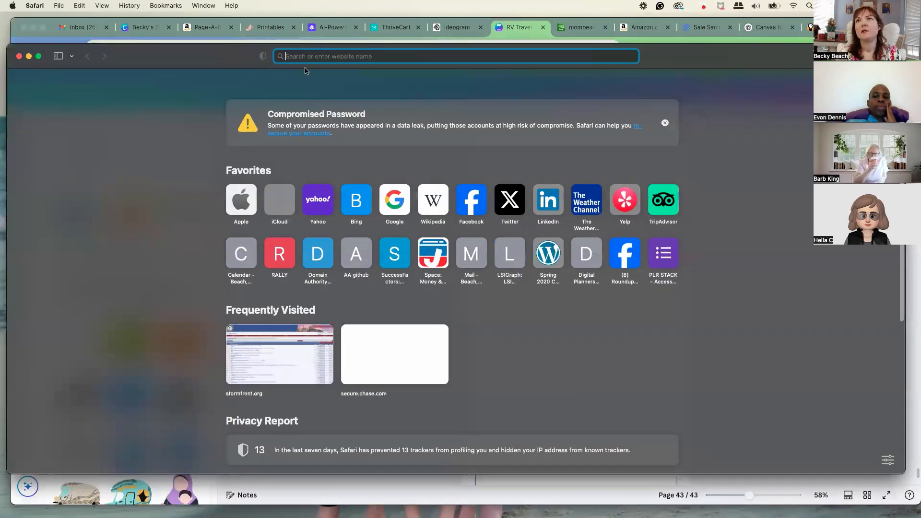
right_click(298, 58)
left_click(324, 93)
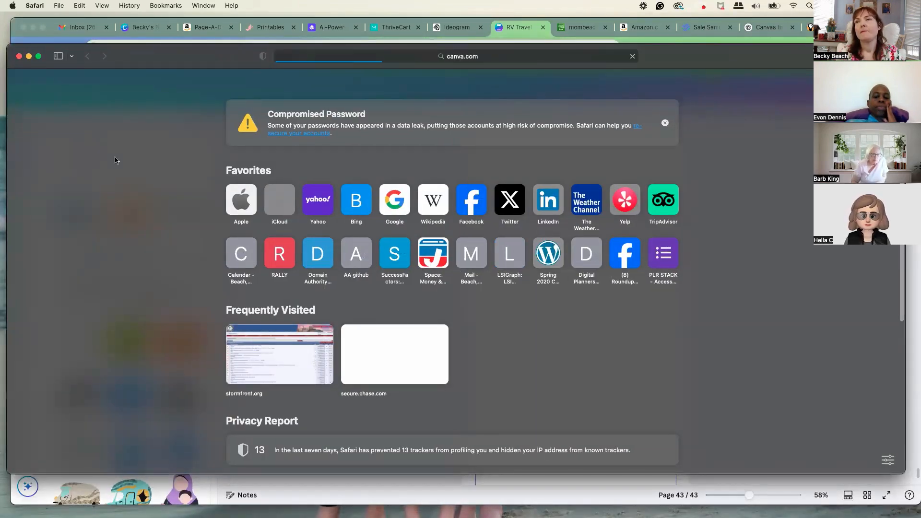
scroll(202, 259, "down", 2)
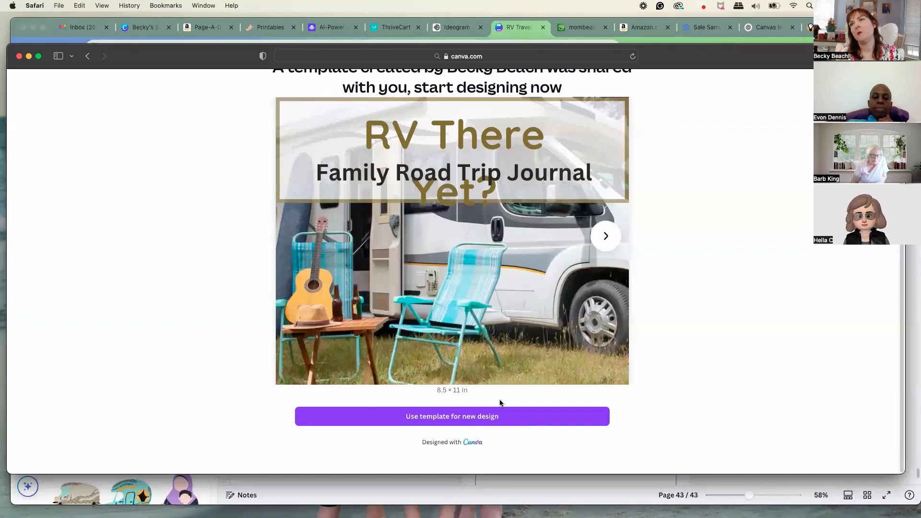
scroll(688, 337, "up", 2)
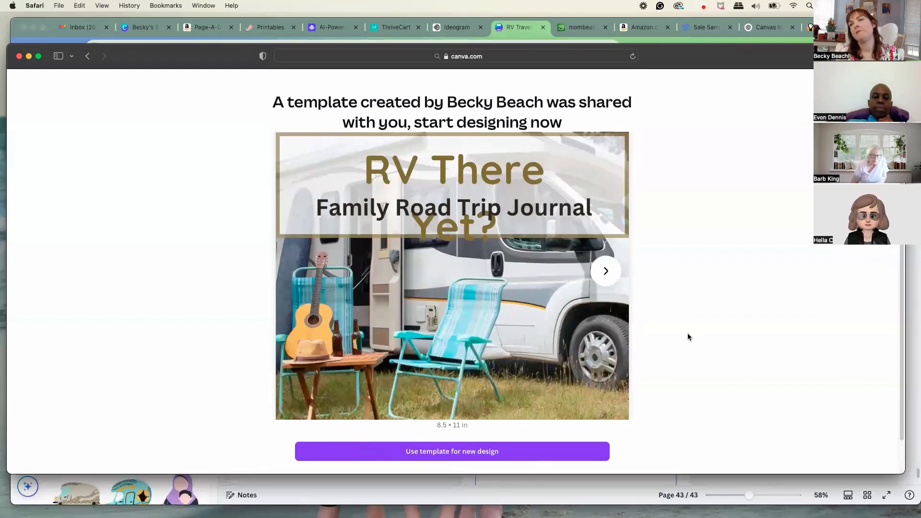
- Close the shared template page in Safari and go back to the journal's cover page in Canva
left_click(19, 56)
left_click(344, 196)
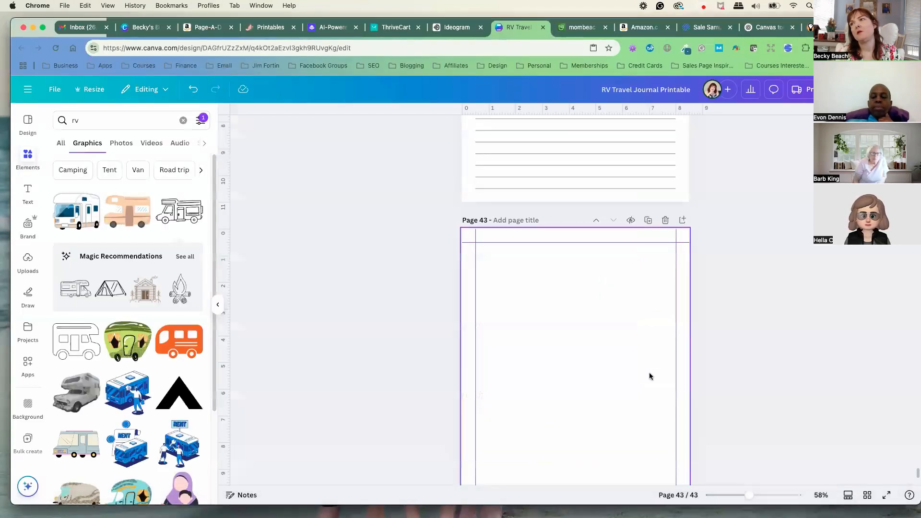
left_click_drag(915, 474, 918, 386)
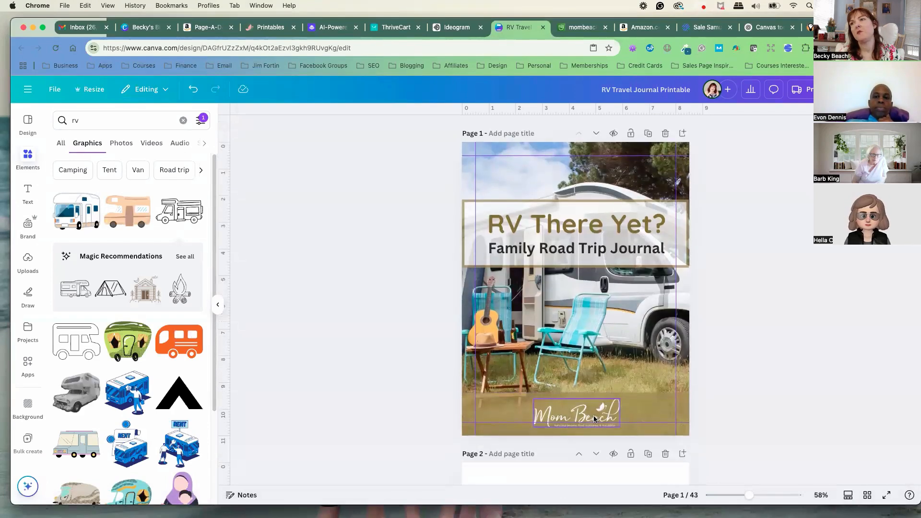
- Download all 43 pages of the journal as a PDF Standard file
left_click(835, 277)
left_click(885, 89)
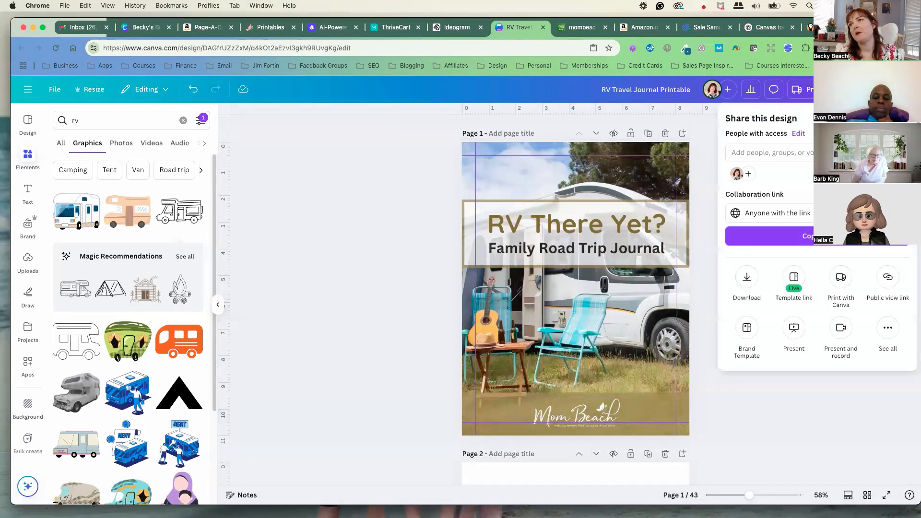
left_click(887, 328)
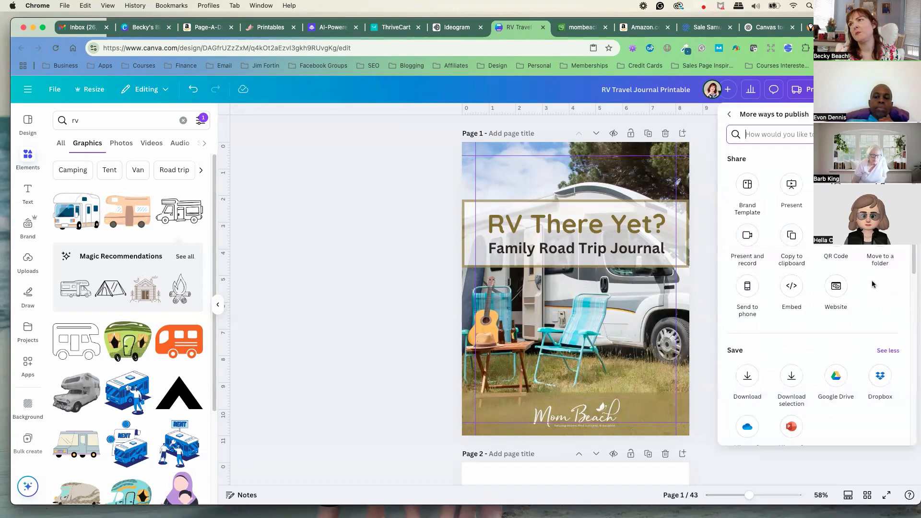
left_click(729, 115)
left_click(747, 277)
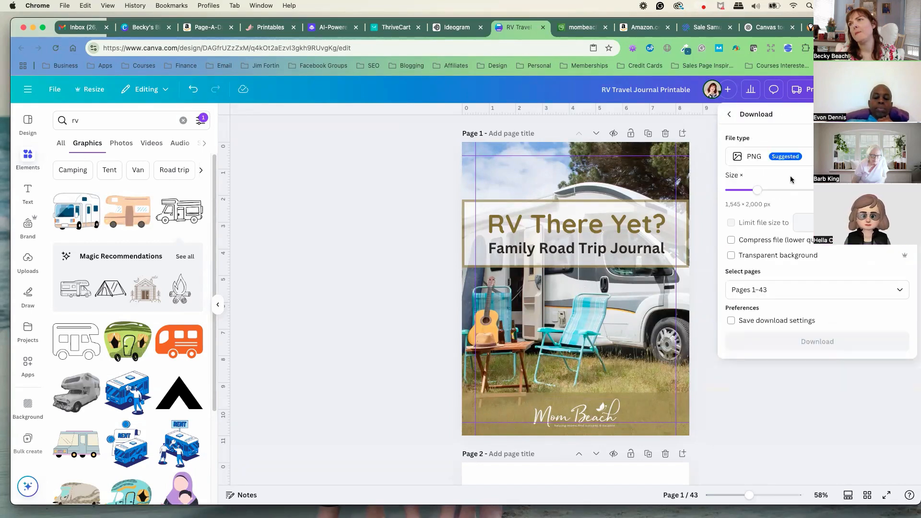
left_click(787, 158)
left_click(767, 242)
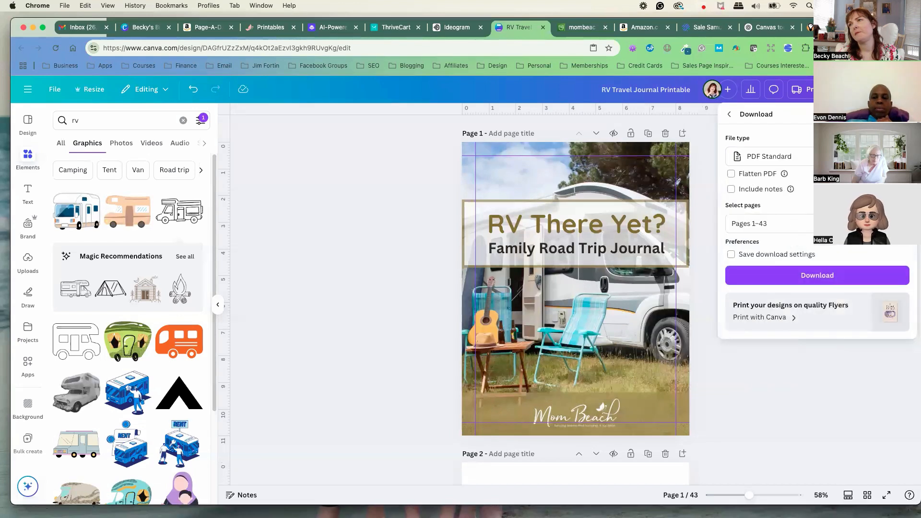
left_click(831, 278)
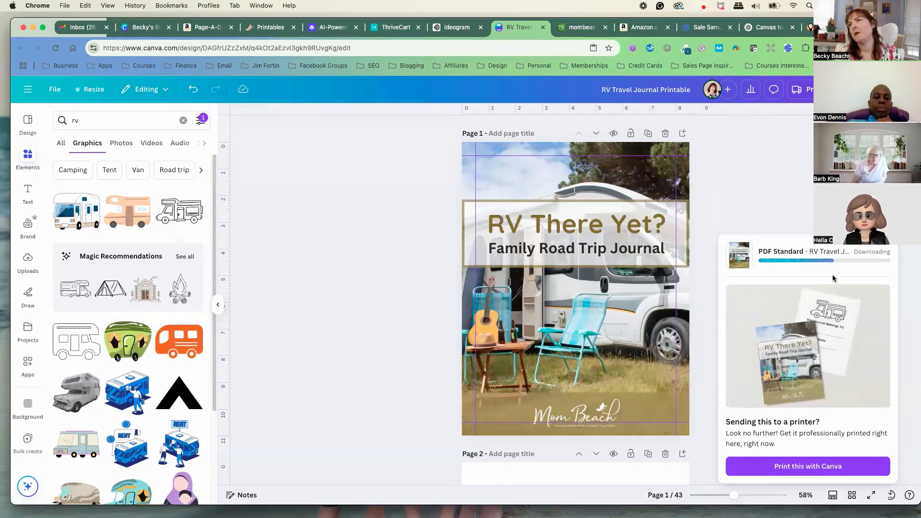
- Delete the Mom Beach logo from the cover page and look over the first journal pages
left_click(600, 413)
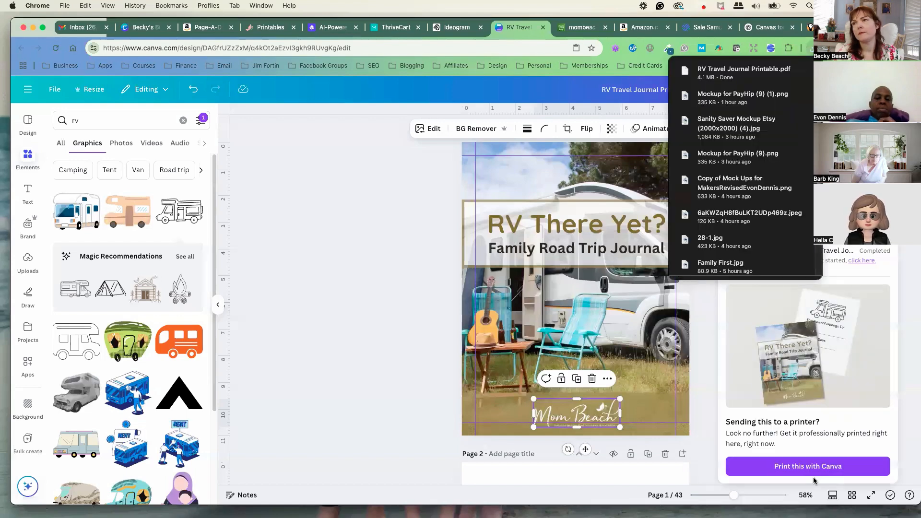
left_click(591, 427)
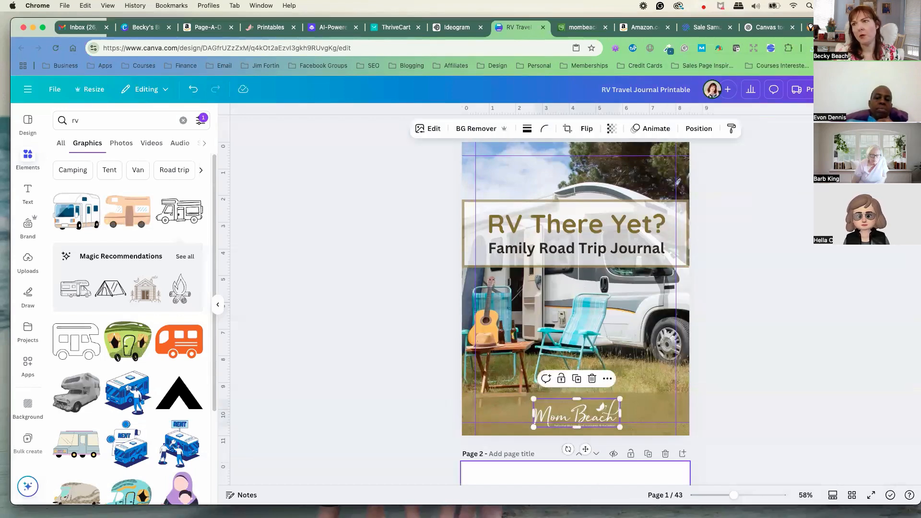
key("Delete")
scroll(422, 324, "down", 1)
scroll(420, 326, "down", 10)
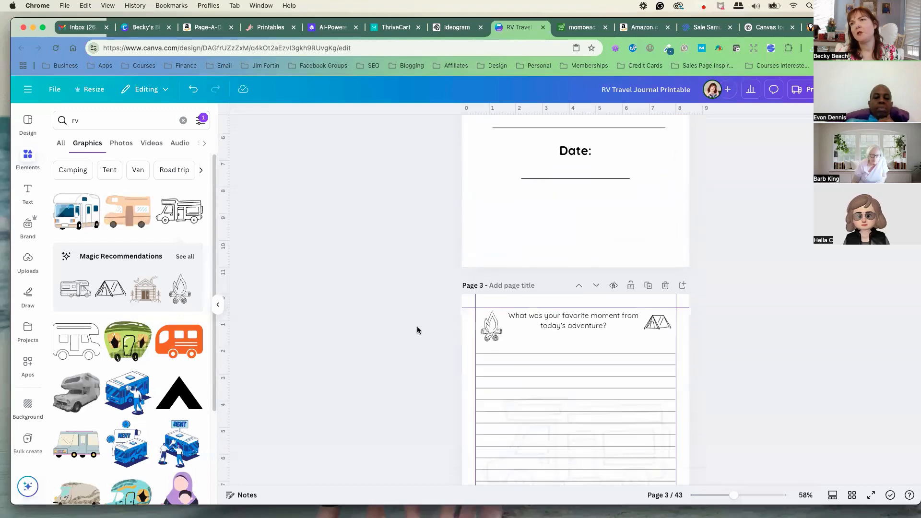
- Switch to ChatGPT and submit the prompt "give me 30 workbook questions for someone who is RVing for the first time"
left_click(473, 28)
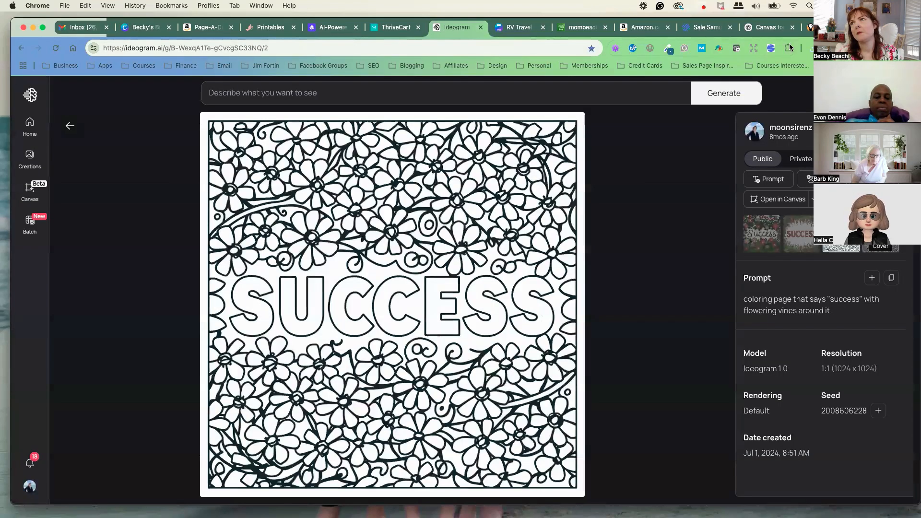
left_click(763, 27)
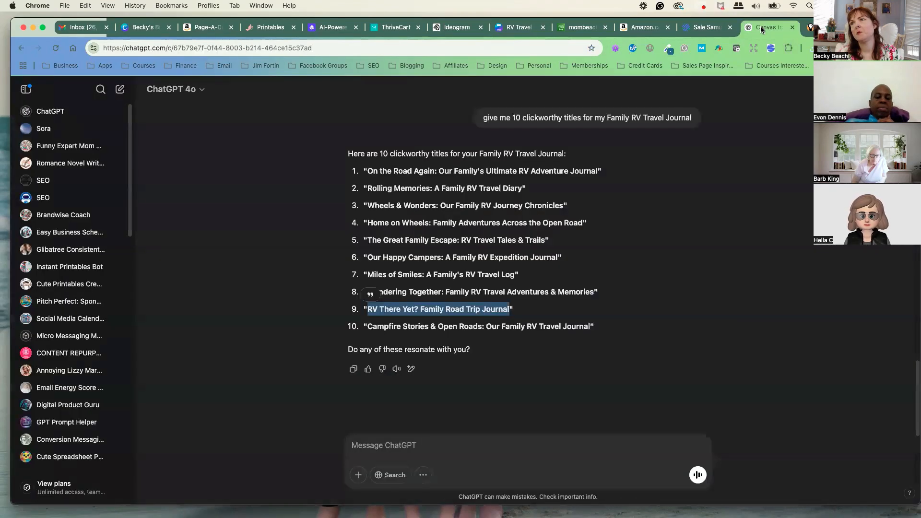
left_click(413, 446)
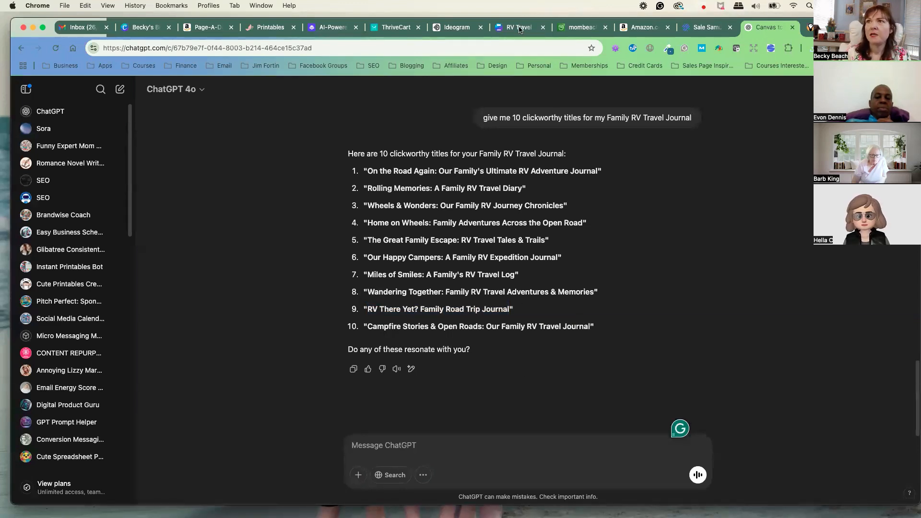
type("give me 30 workbook quest")
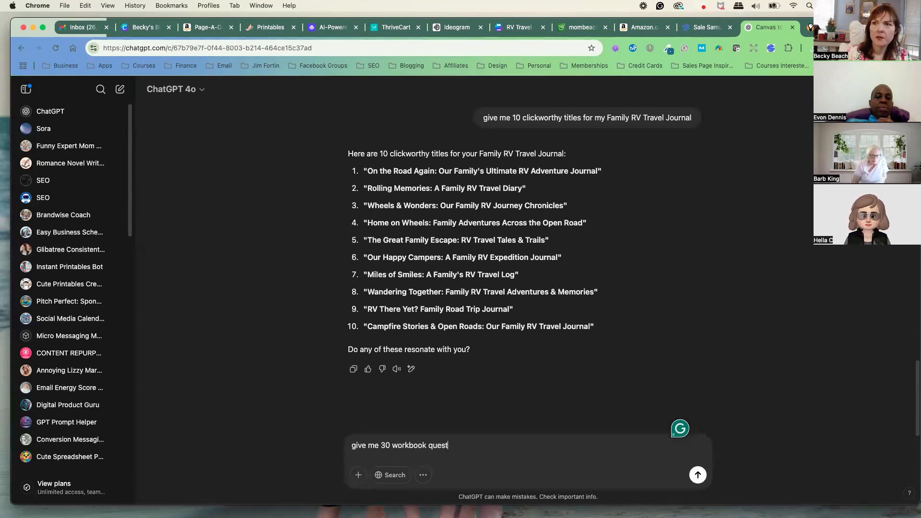
type("ions for someone")
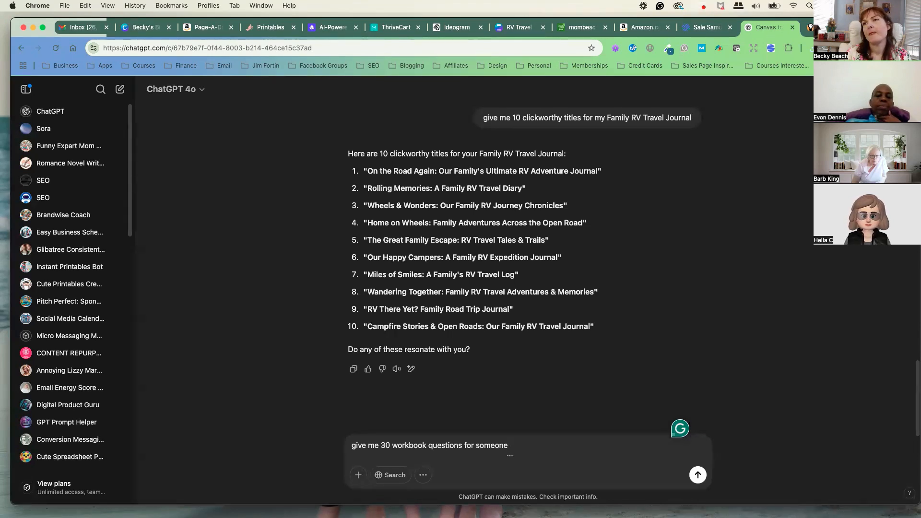
type(" who is RVing for the f")
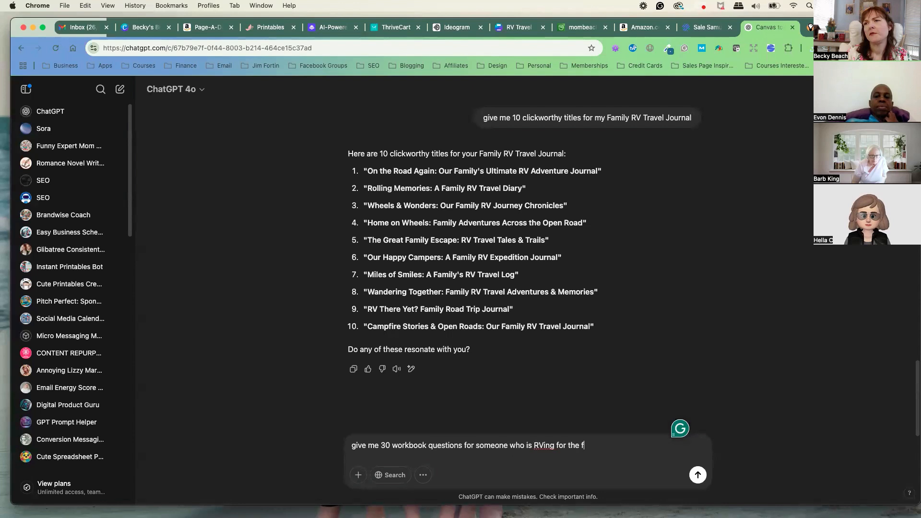
type("irst time")
key("Return")
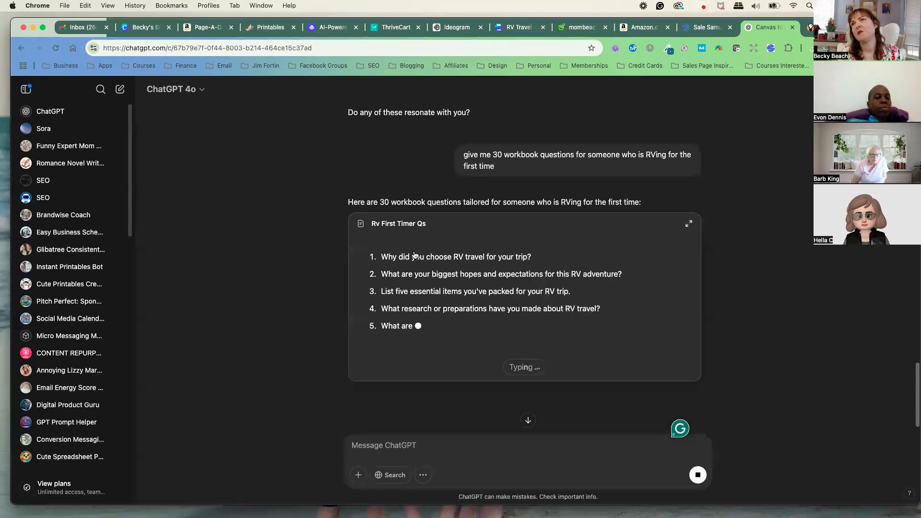
- Close the expanded question document, stop its generation and send ChatGPT the instruction "answer in the chat"
left_click(436, 307)
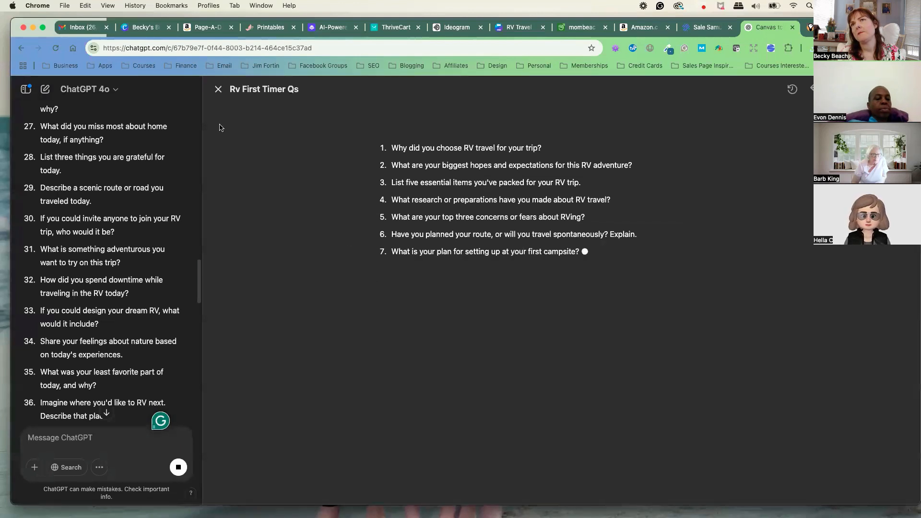
left_click(218, 89)
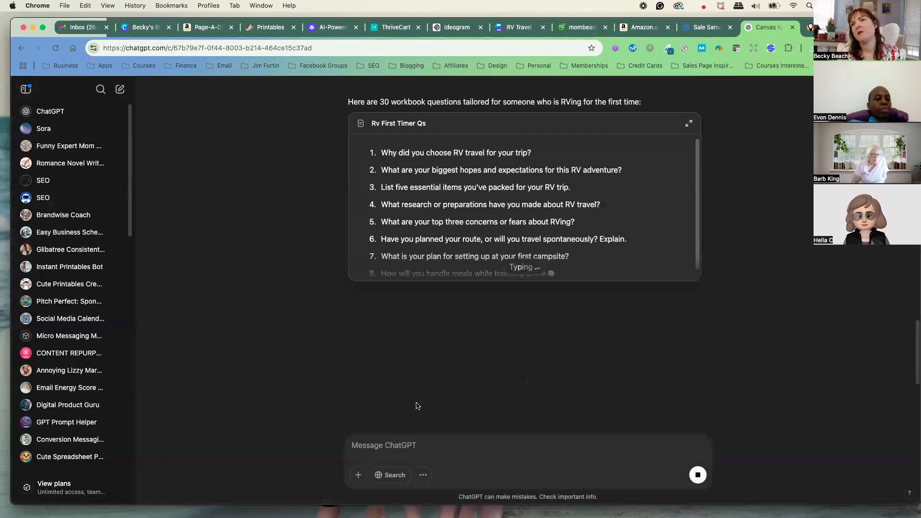
left_click(379, 447)
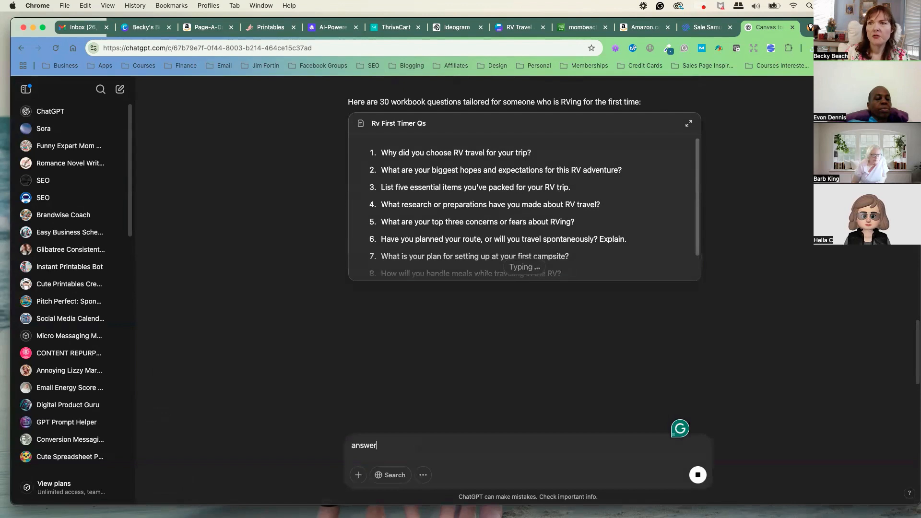
type("hat")
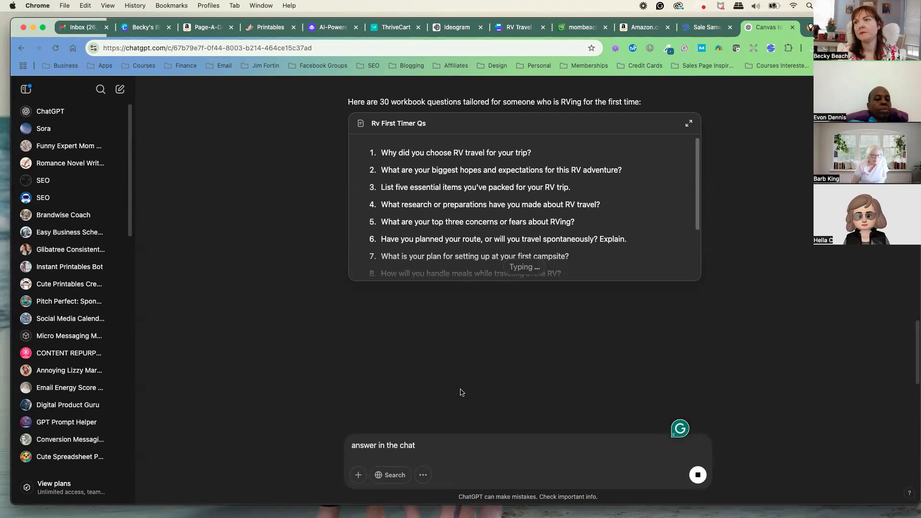
left_click(697, 475)
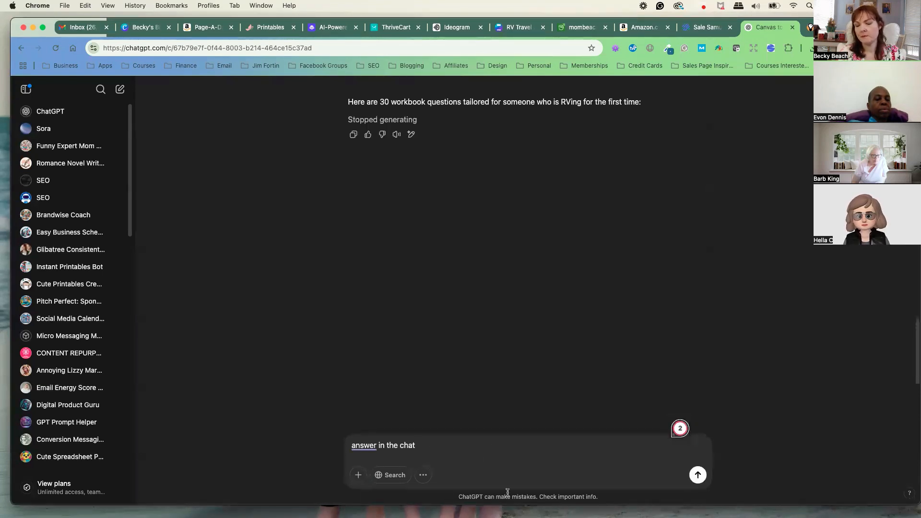
key("Return")
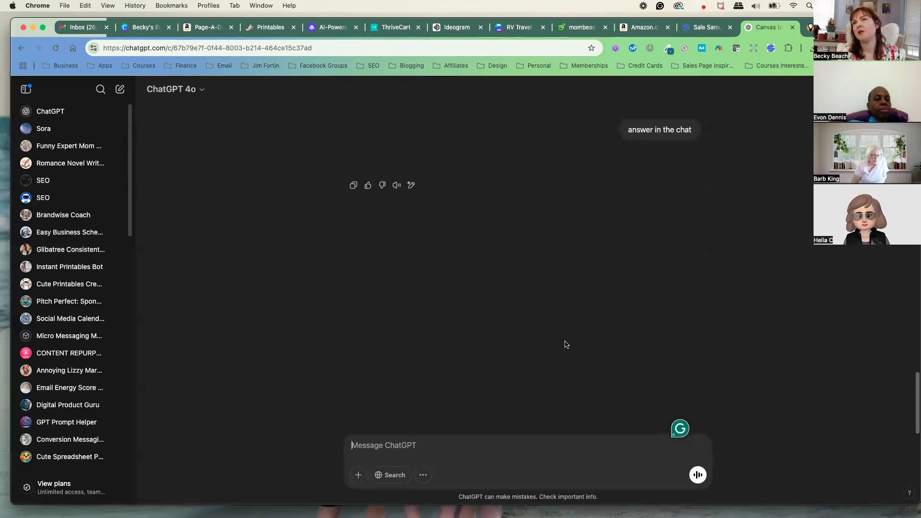
- Send the instruction again, worded "anwer in the chat"
left_click(503, 438)
type("anwer ")
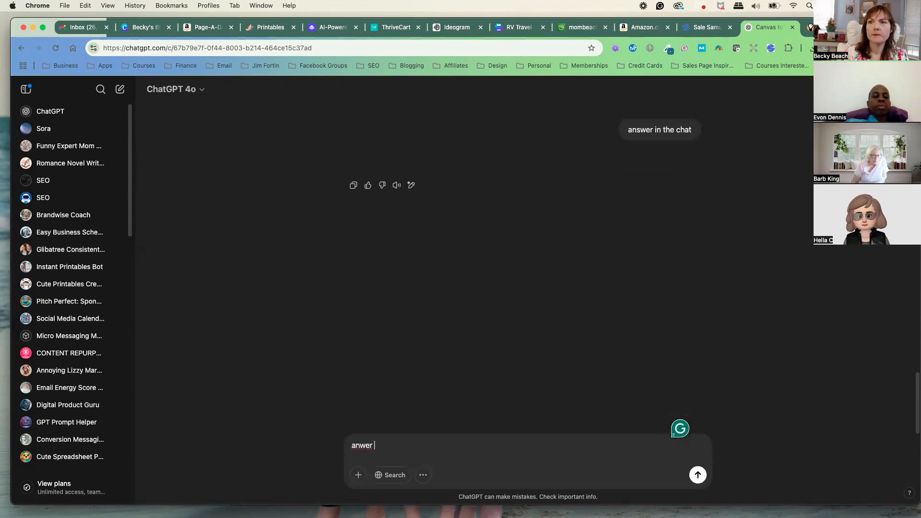
type("in the chat")
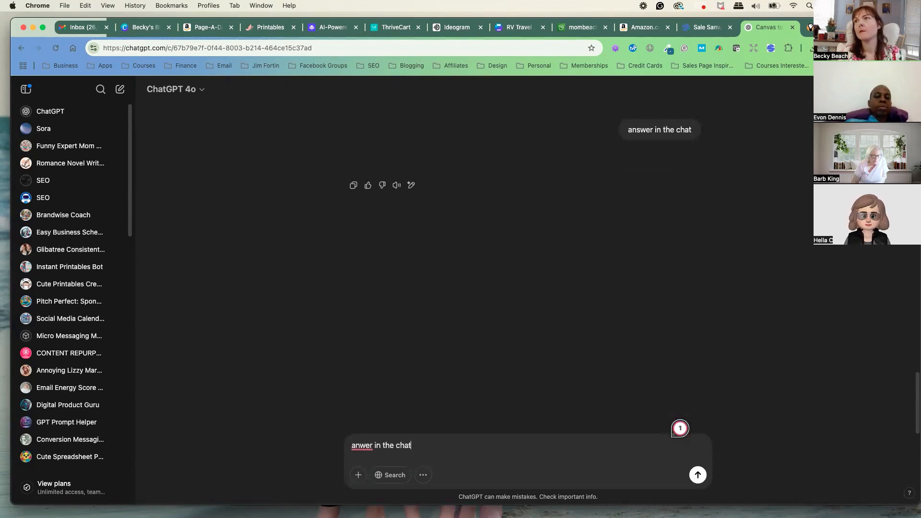
key("Return")
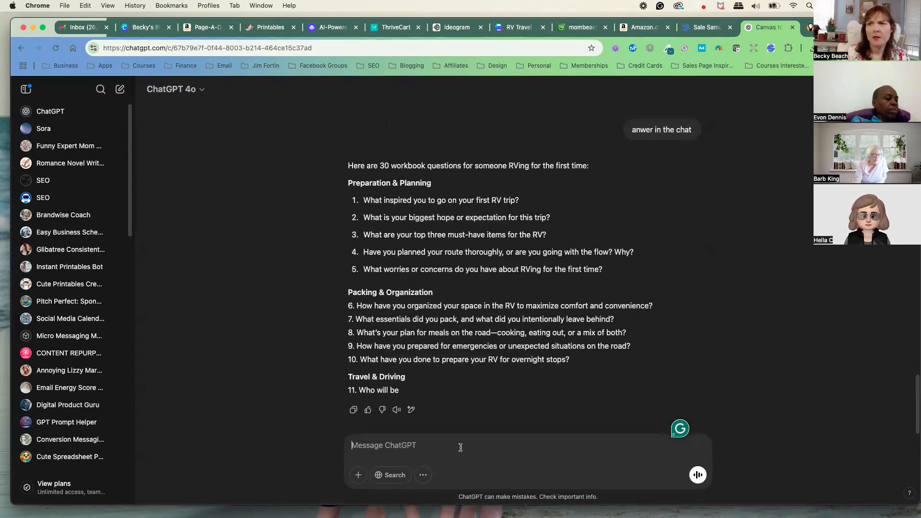
- Tell ChatGPT "dont have categories" and look through the regenerated list of workbook questions
type("dont have categories")
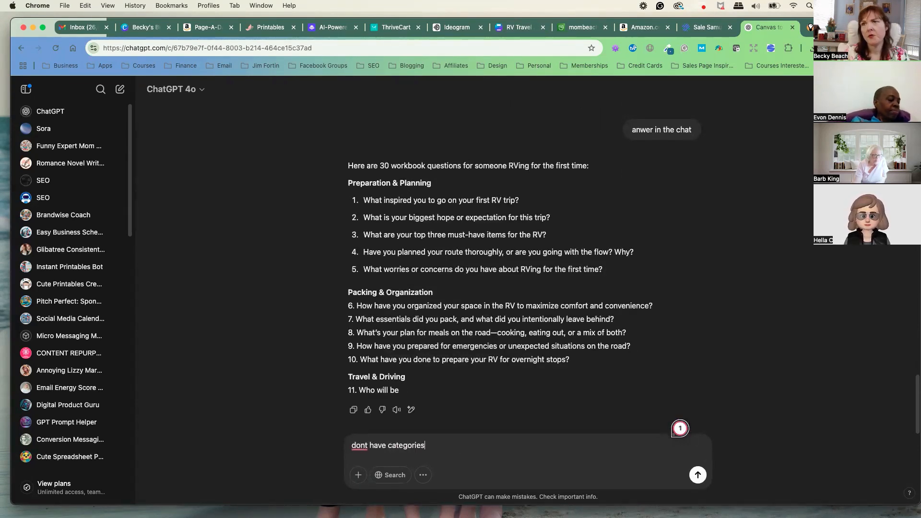
key("Return")
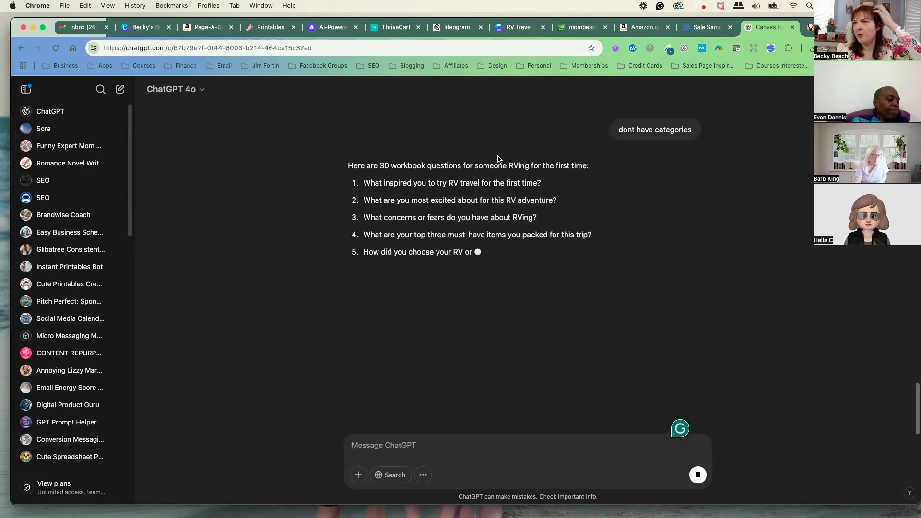
scroll(654, 163, "up", 5)
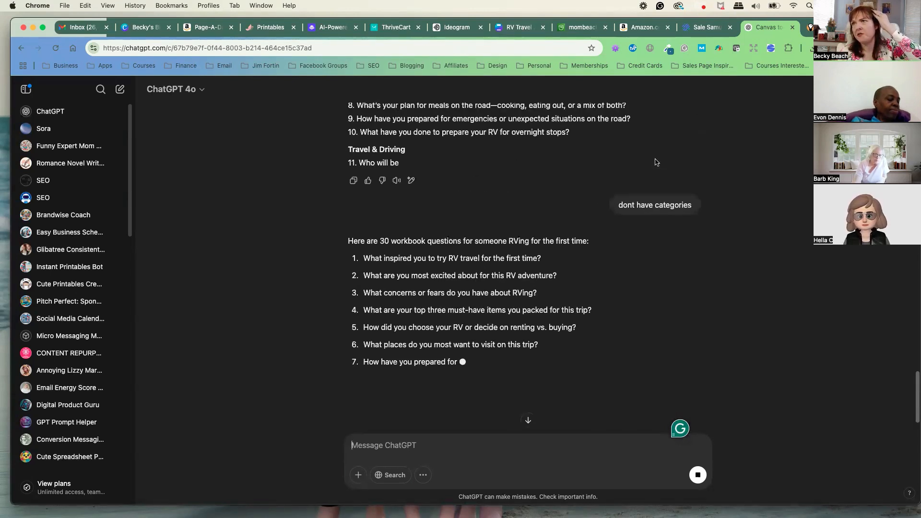
scroll(650, 170, "up", 5)
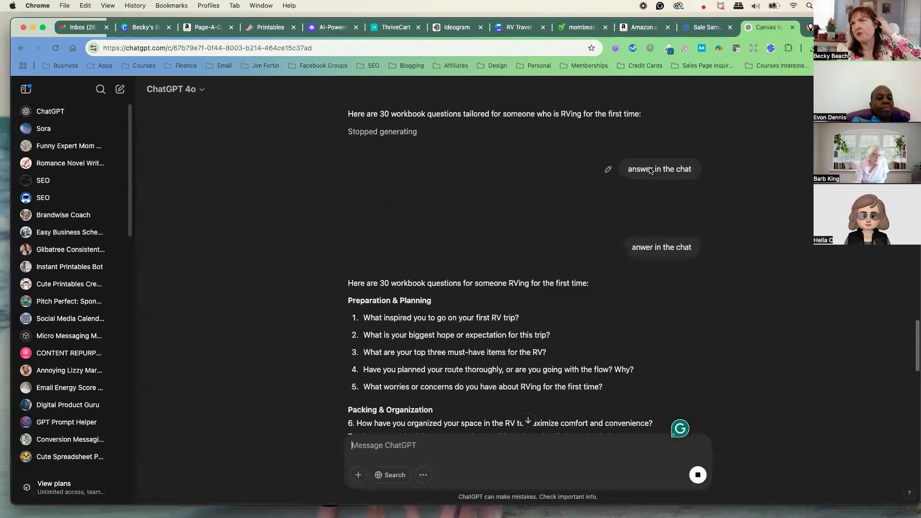
scroll(650, 255, "down", 4)
scroll(644, 218, "down", 5)
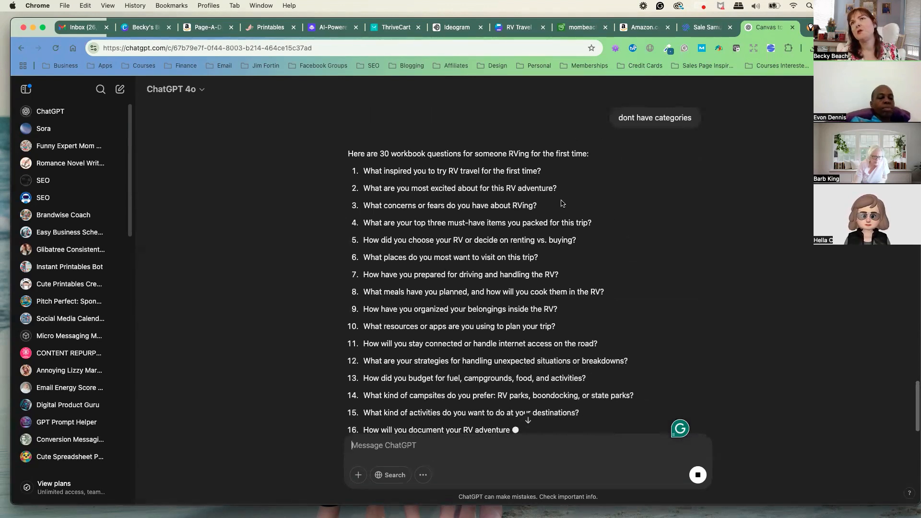
- Open the Mom Beach blog from the printables shop and look through its homepage down to the recipe posts
left_click(258, 28)
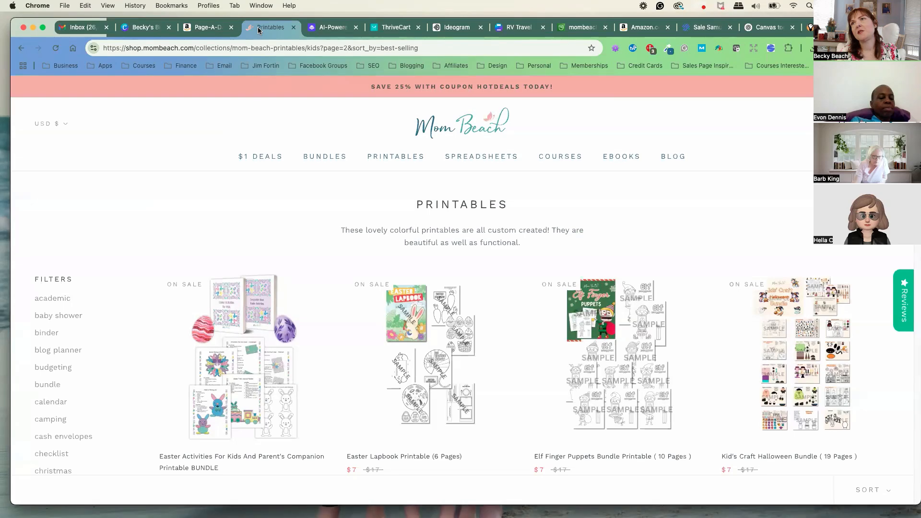
left_click(673, 157)
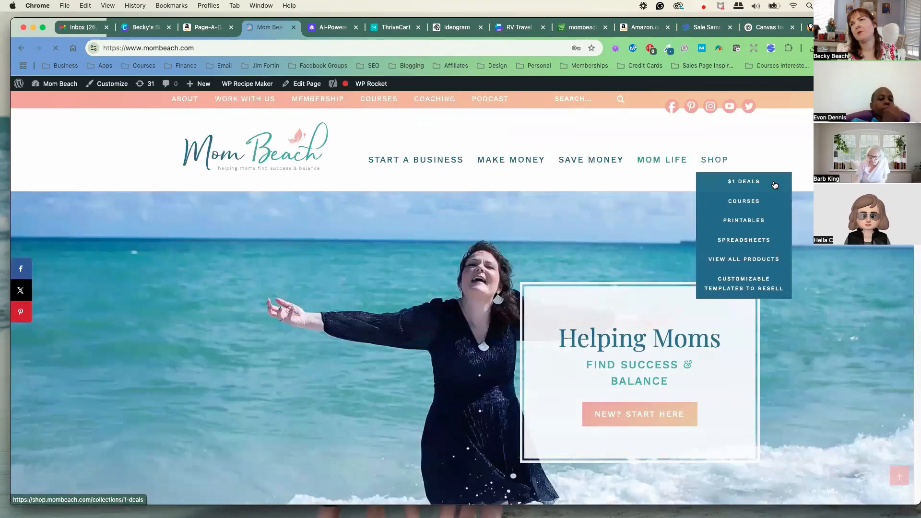
scroll(773, 181, "down", 10)
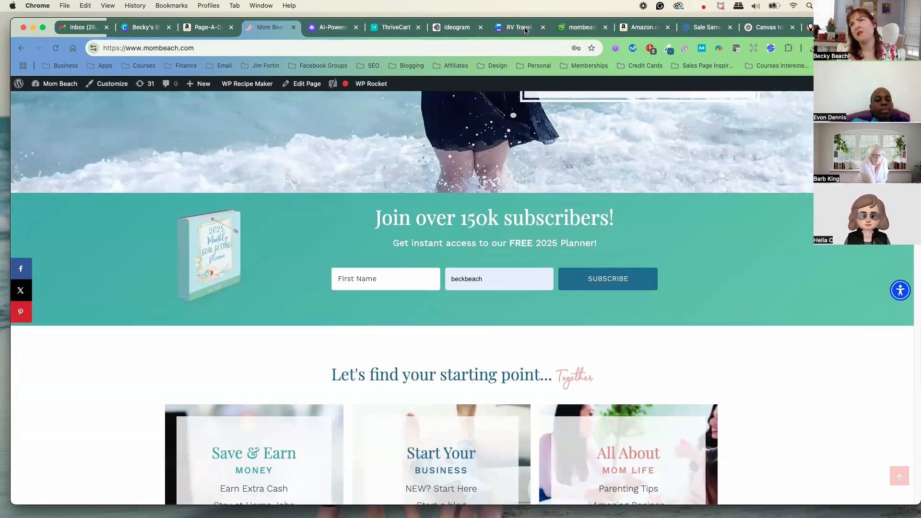
scroll(381, 222, "down", 1)
scroll(381, 220, "down", 20)
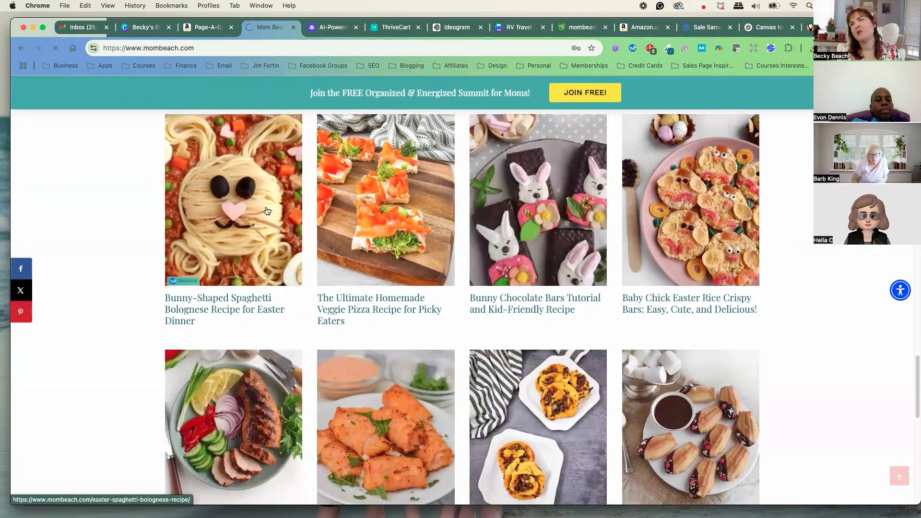
- Open the bunny-shaped spaghetti bolognese recipe post and look at its free weekly meal planner sign-up form
left_click(266, 207)
scroll(468, 200, "down", 15)
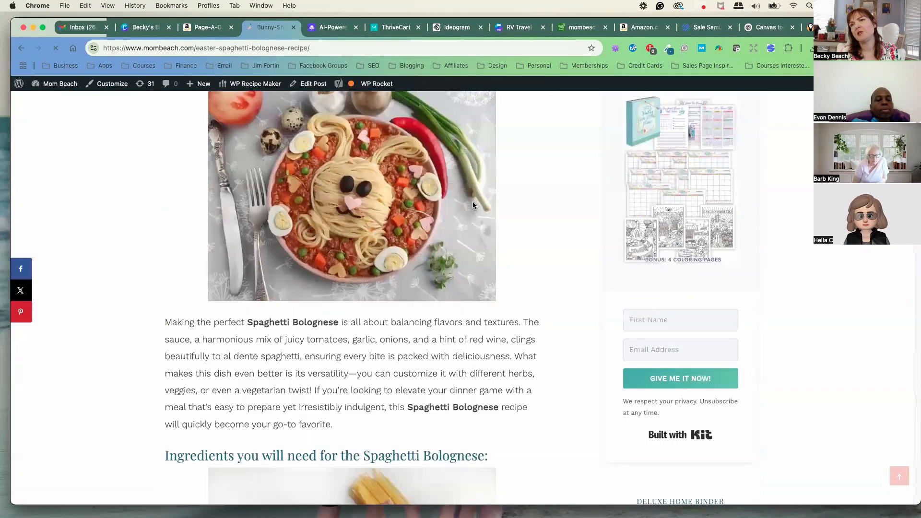
scroll(476, 202, "down", 20)
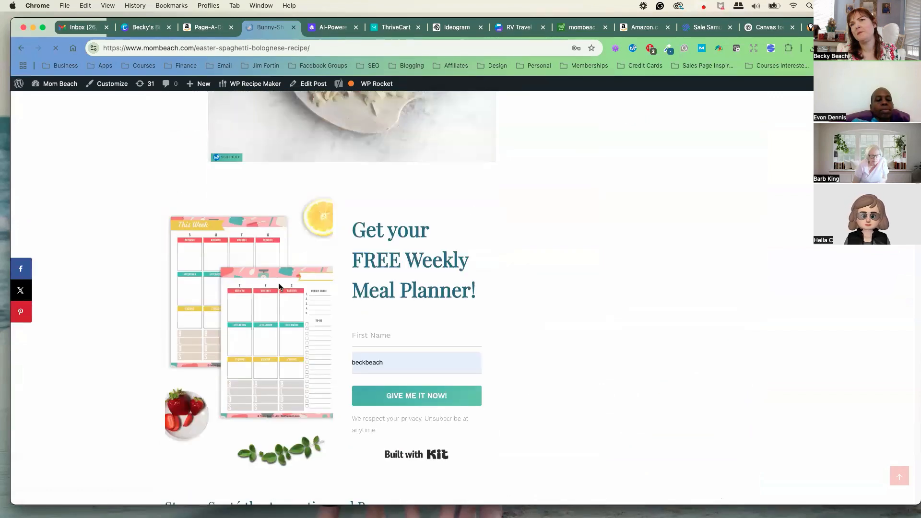
scroll(266, 278, "down", 1)
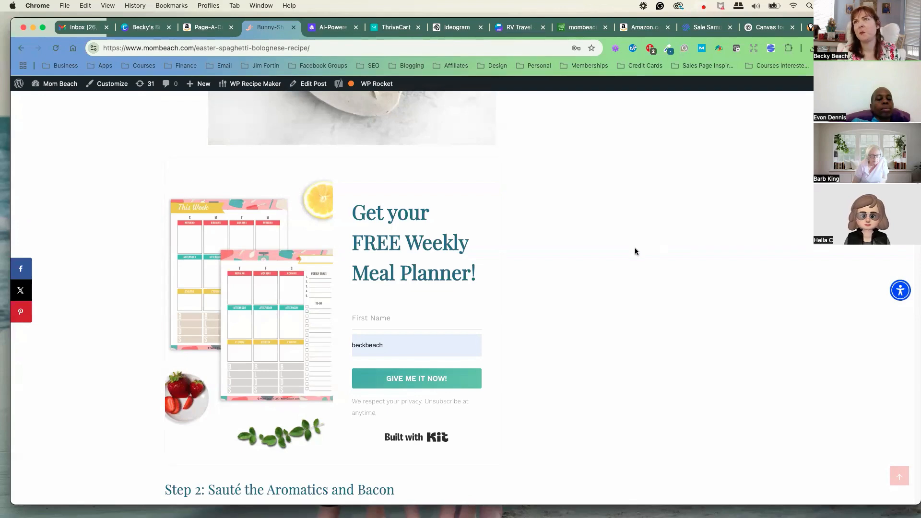
scroll(634, 249, "down", 1)
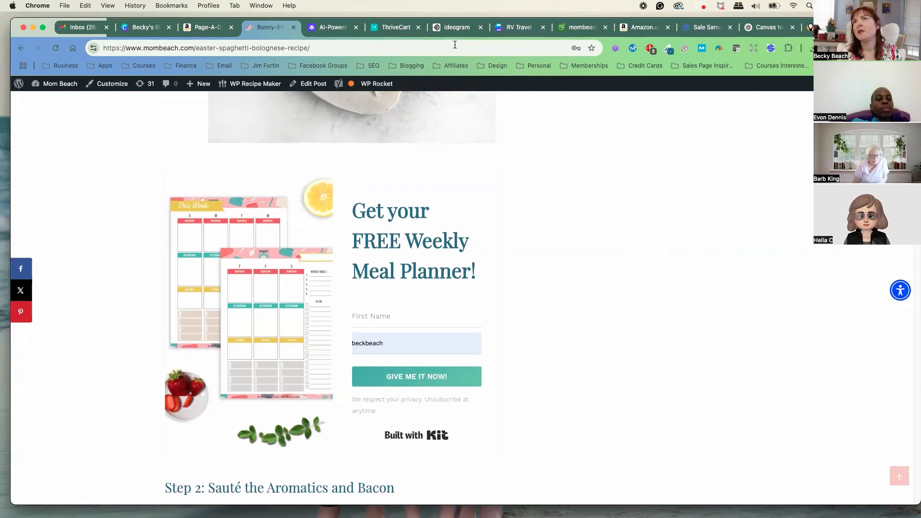
- Open midjourney.com in a new browser tab and look through the coloring pages among the earlier creations
left_click(452, 28)
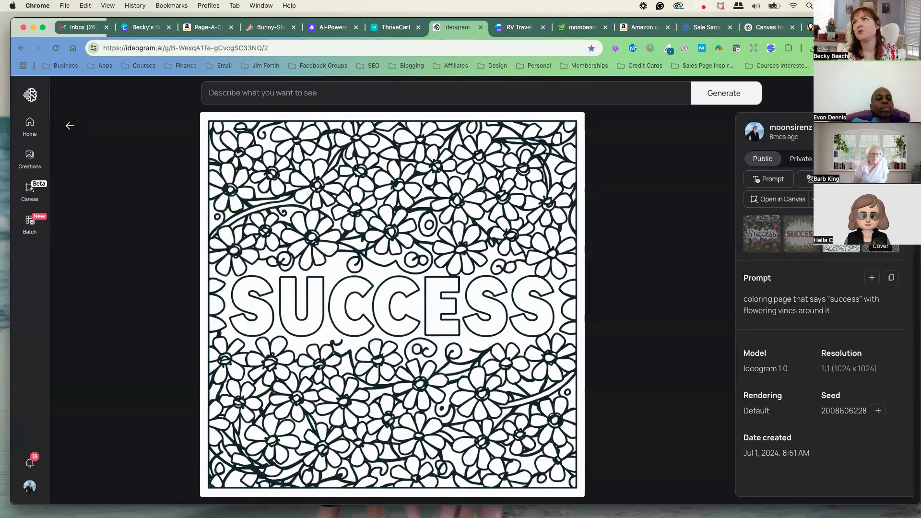
key("super+t")
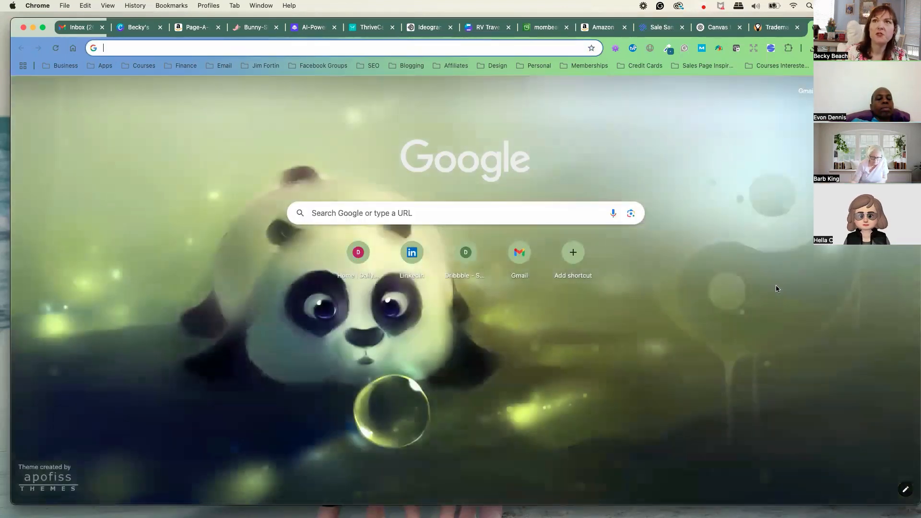
type("midjourney.com")
key("Return")
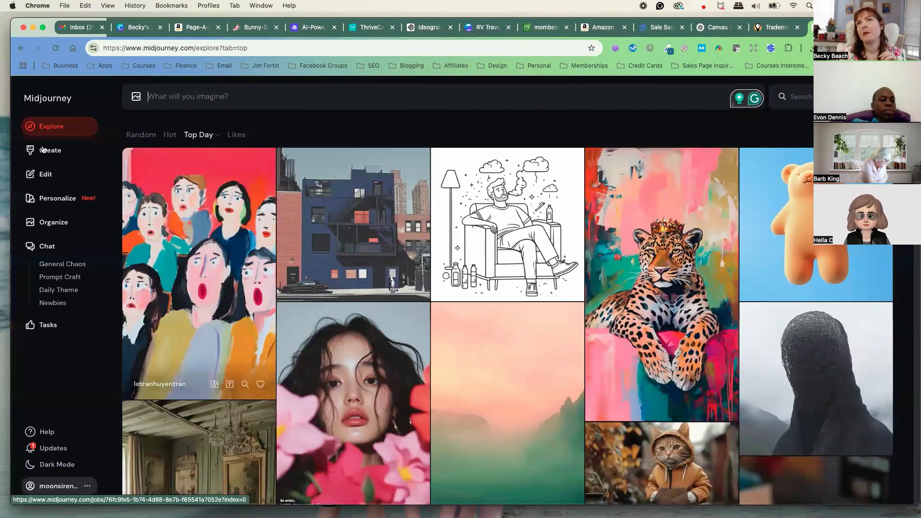
left_click(43, 151)
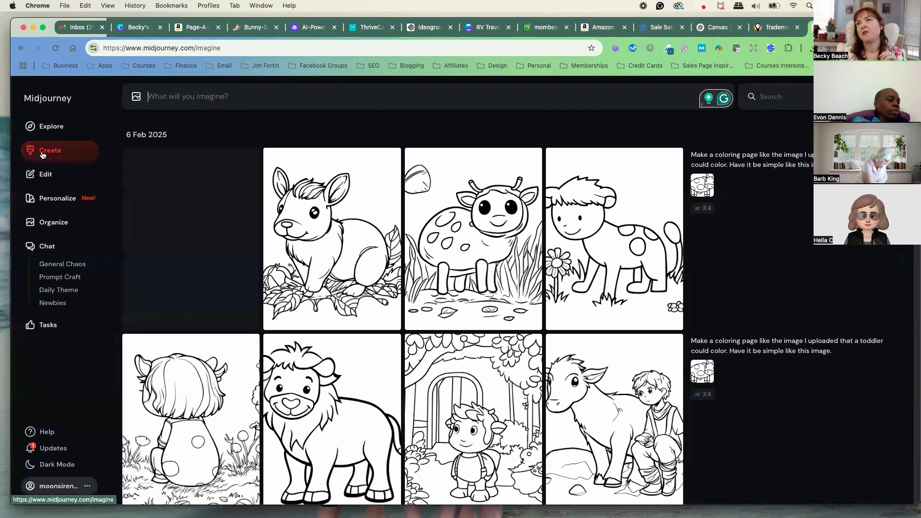
scroll(350, 229, "down", 2)
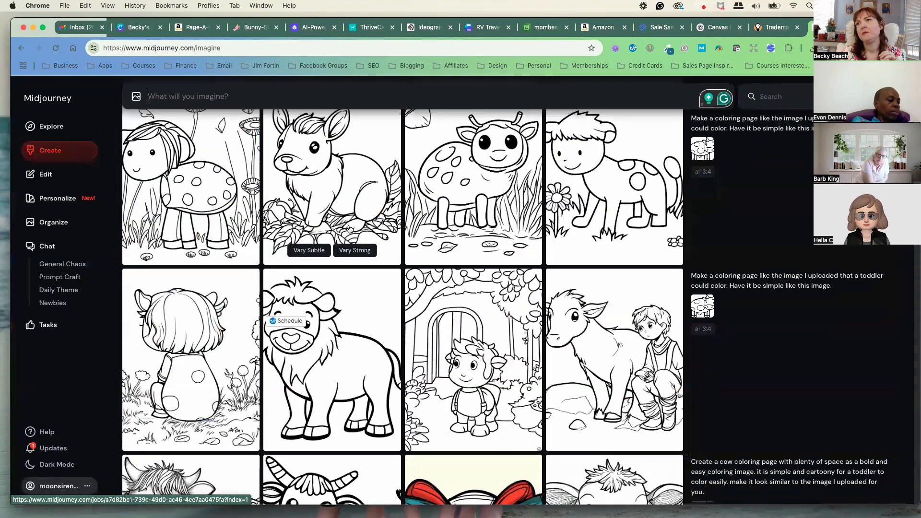
scroll(349, 229, "down", 10)
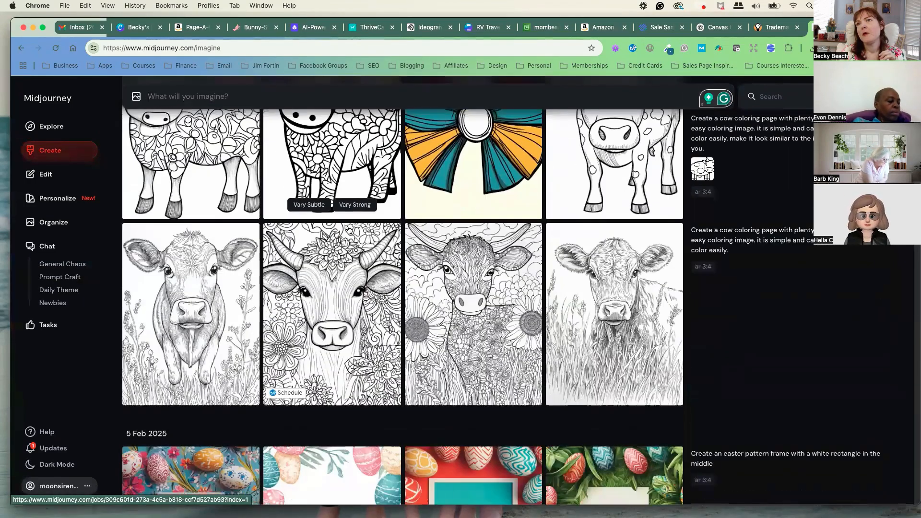
scroll(369, 234, "down", 2)
scroll(371, 236, "up", 15)
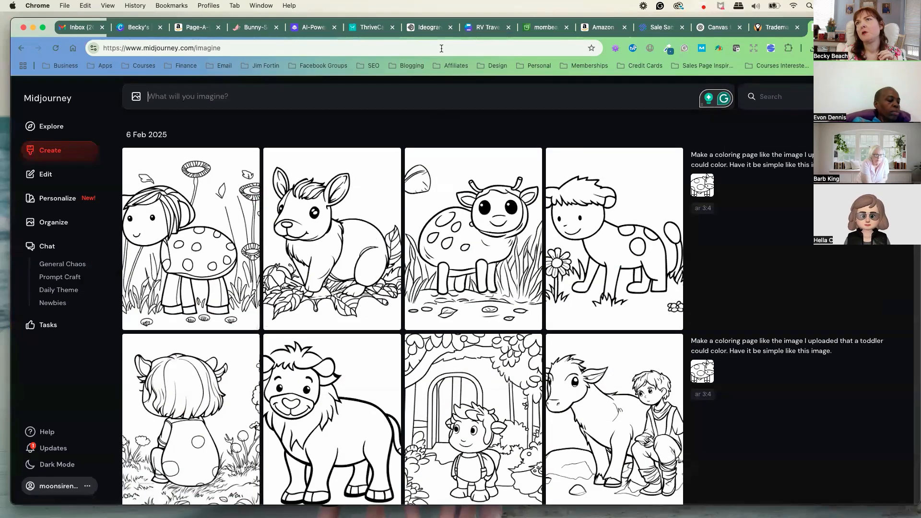
left_click(424, 29)
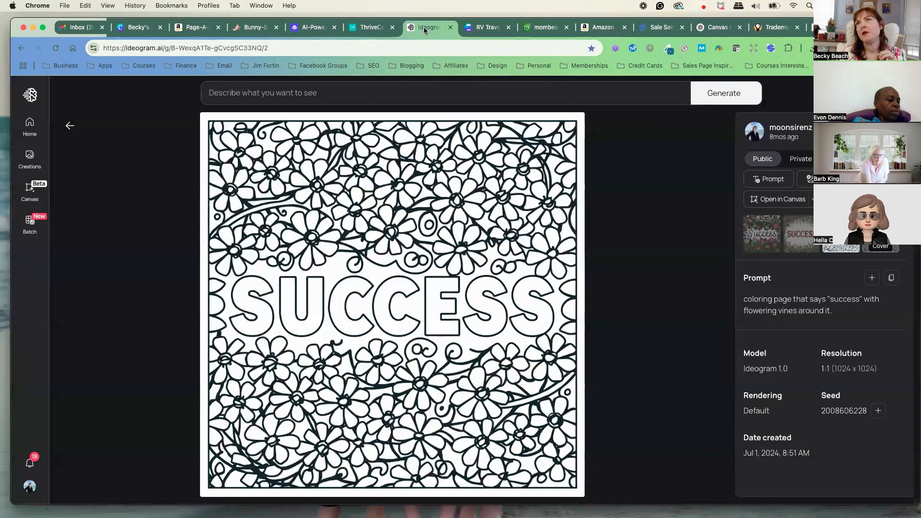
left_click(30, 159)
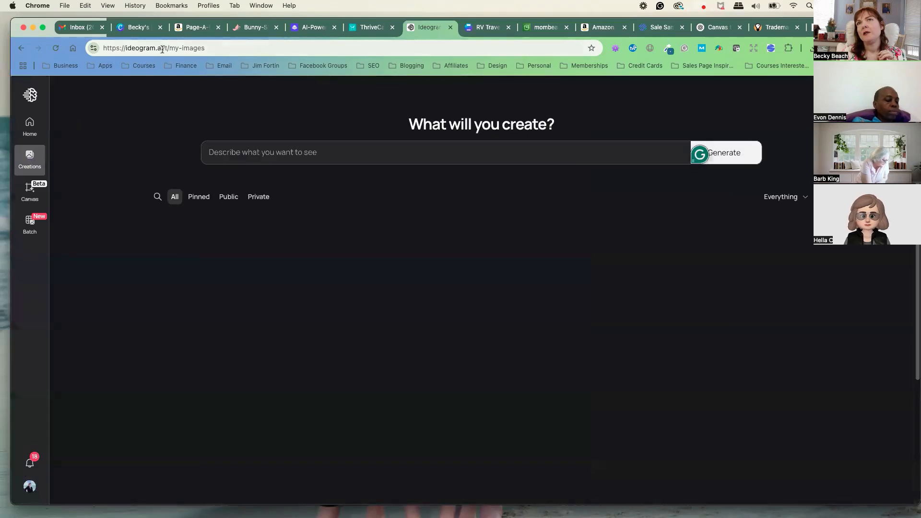
left_click(184, 44)
left_click_drag(163, 48, 103, 48)
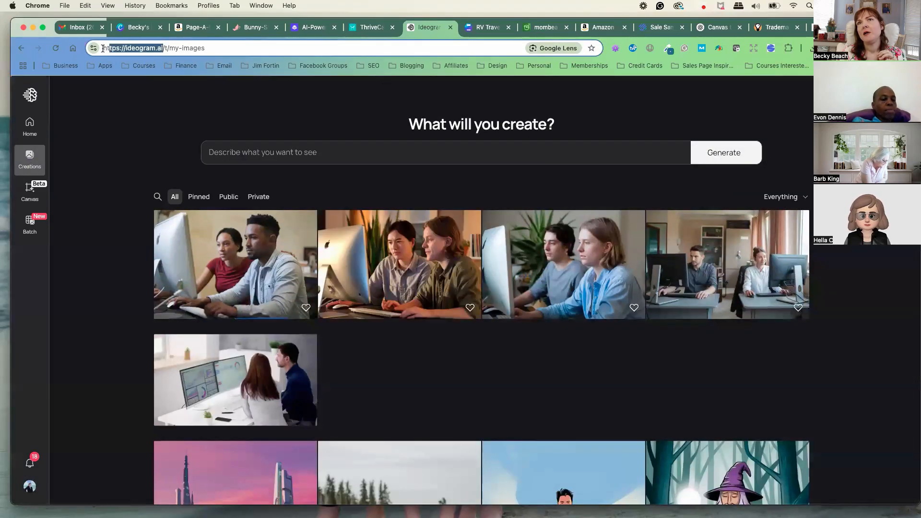
right_click(129, 48)
left_click(144, 126)
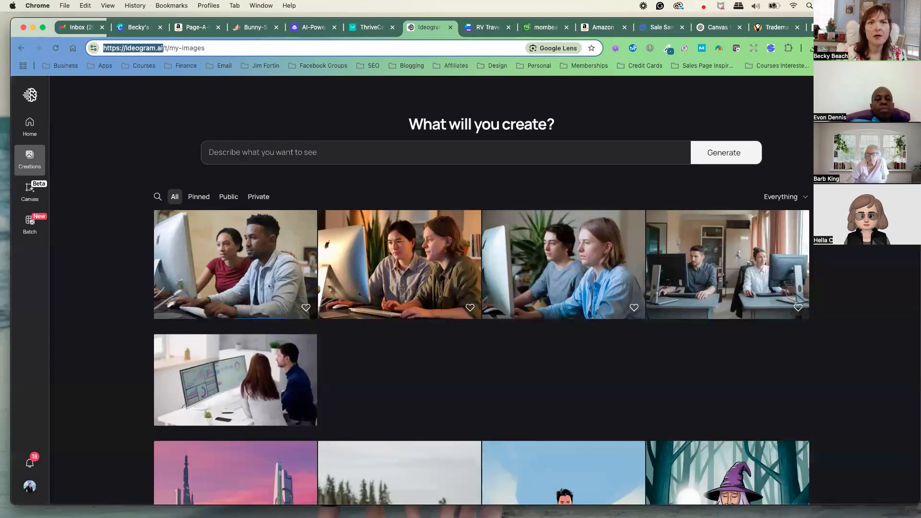
key("super+9")
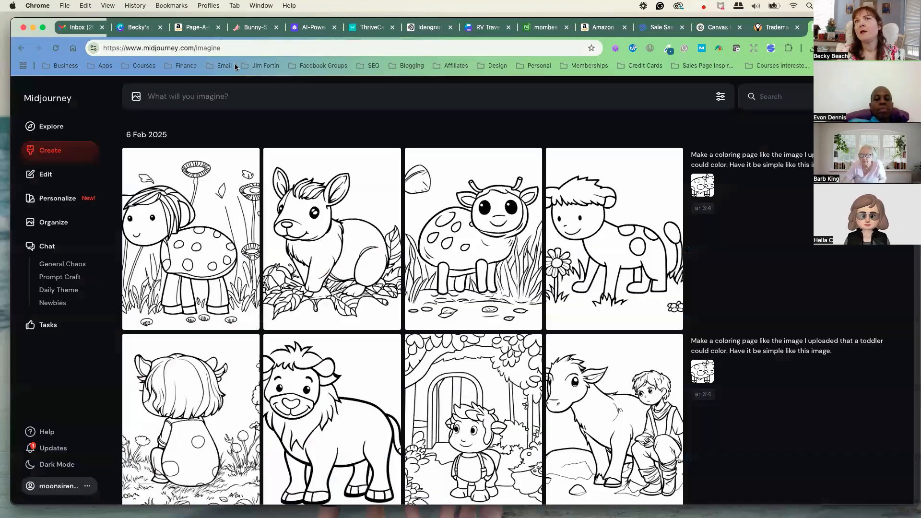
left_click(220, 54)
left_click_drag(194, 50, 102, 49)
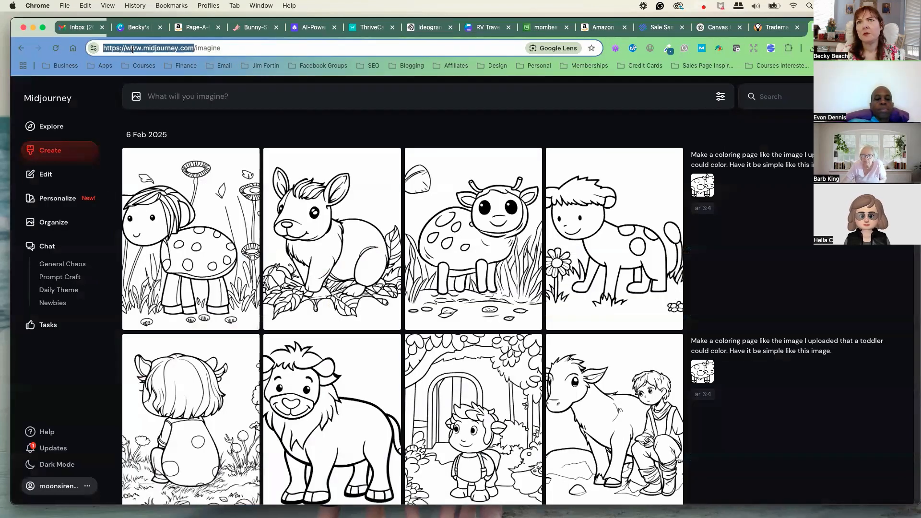
right_click(135, 48)
left_click(159, 126)
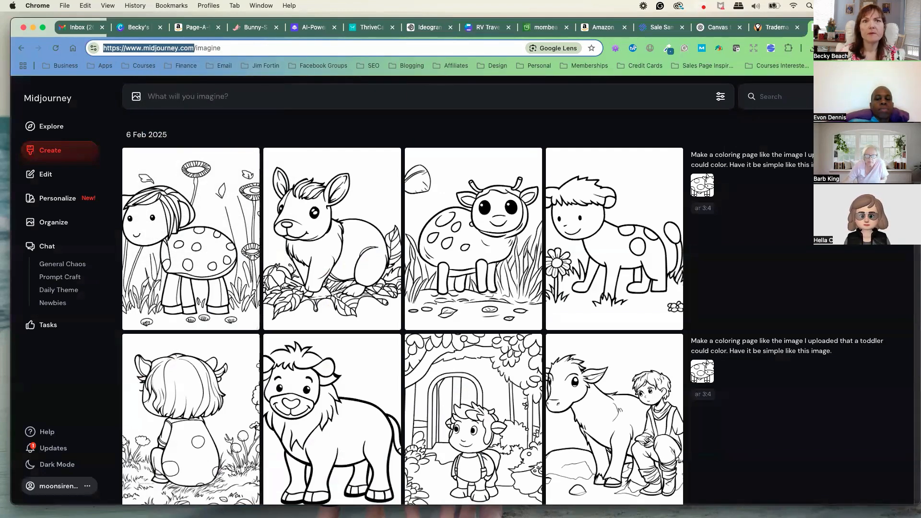
left_click(356, 127)
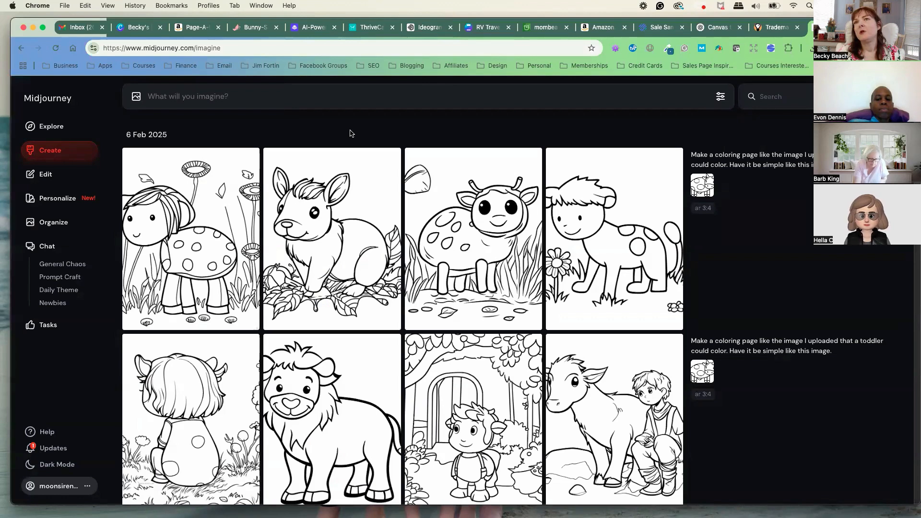
- Enter the image prompt "create a coloring page for kids with forest animals in nature. black and white, large areas for coloring."
left_click(226, 95)
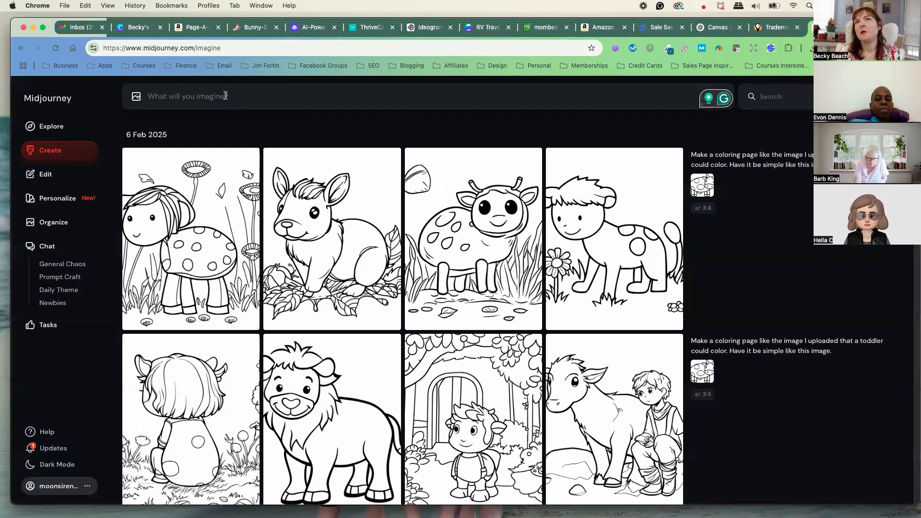
mouse_move(359, 283)
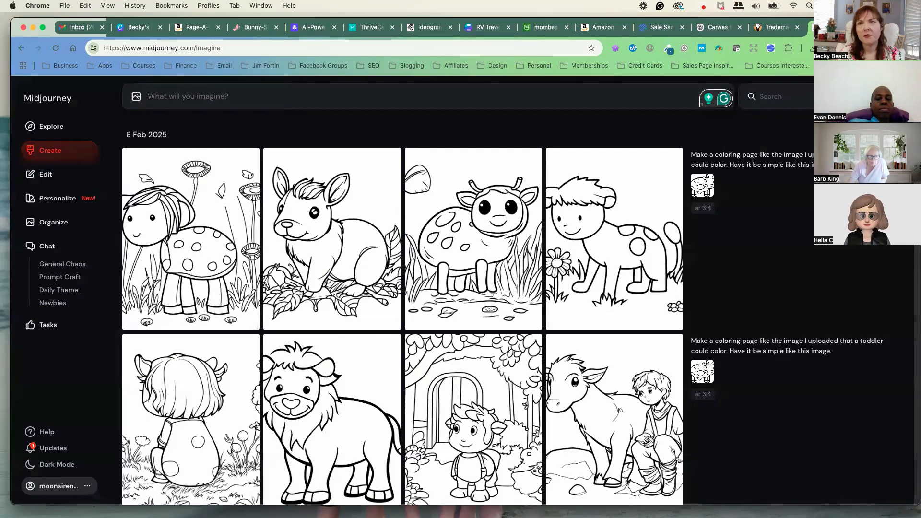
left_click(188, 97)
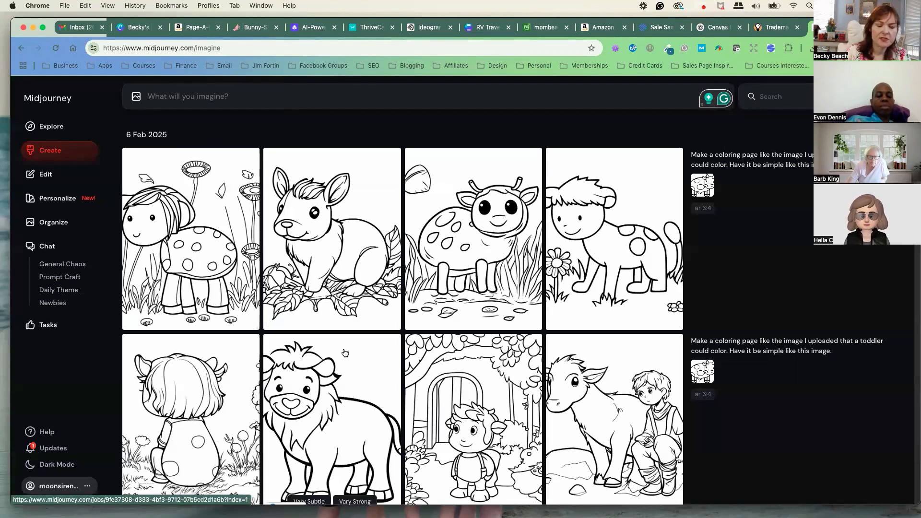
type("give m")
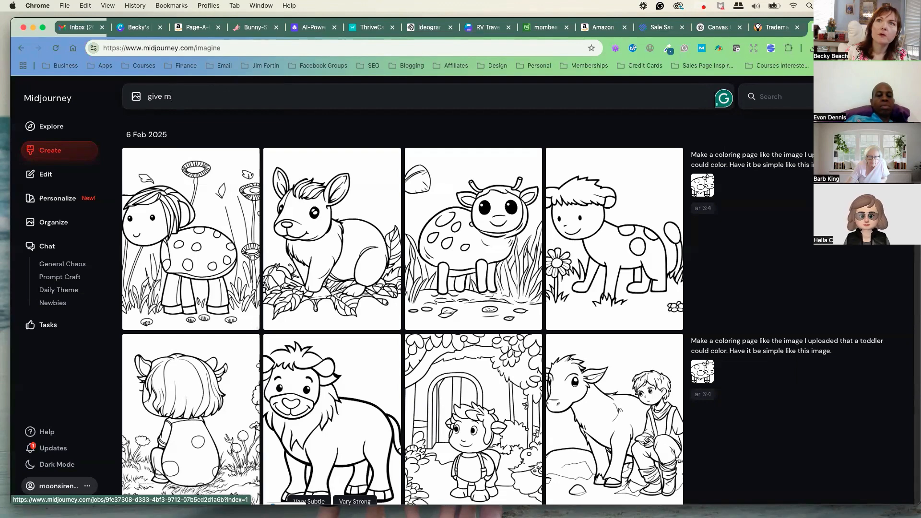
type("e r")
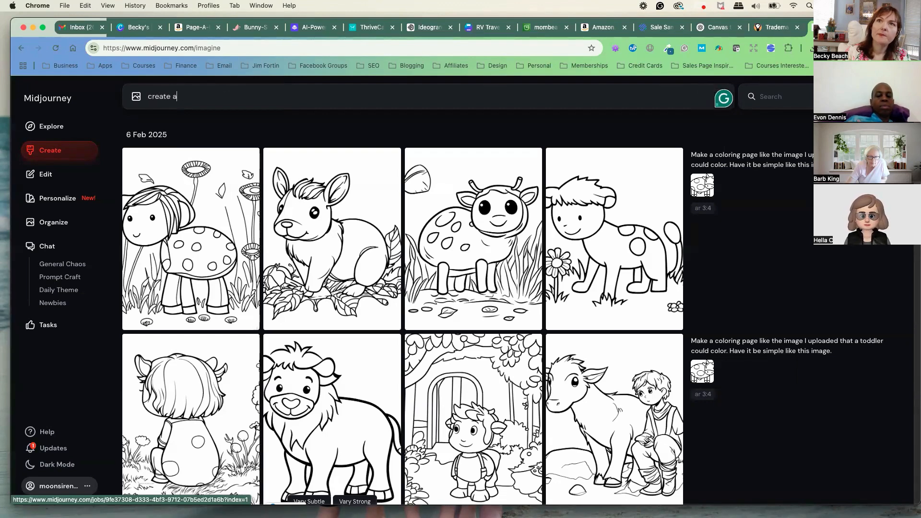
type("eate a coloring page for ")
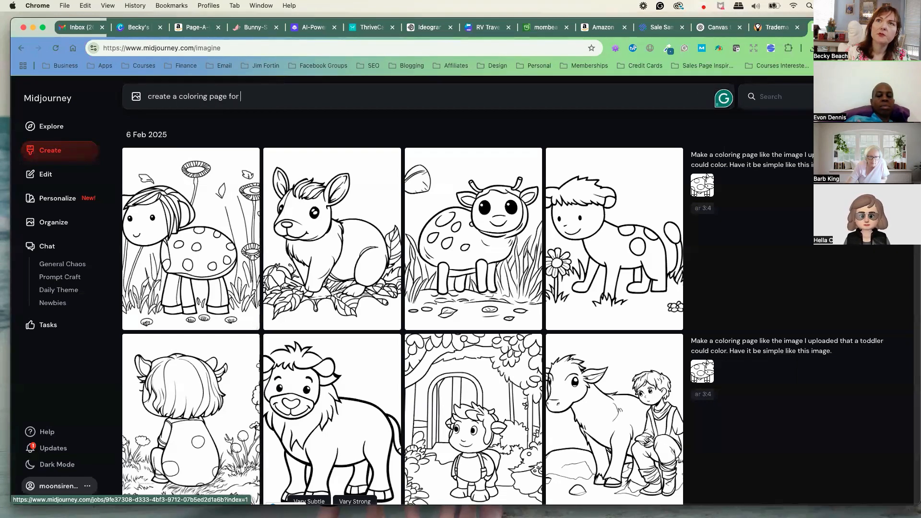
type("kids wit")
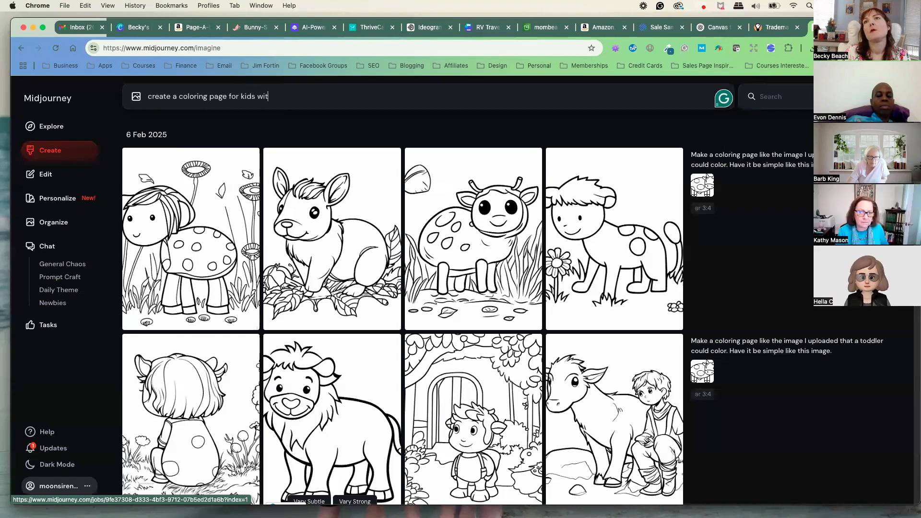
type("h")
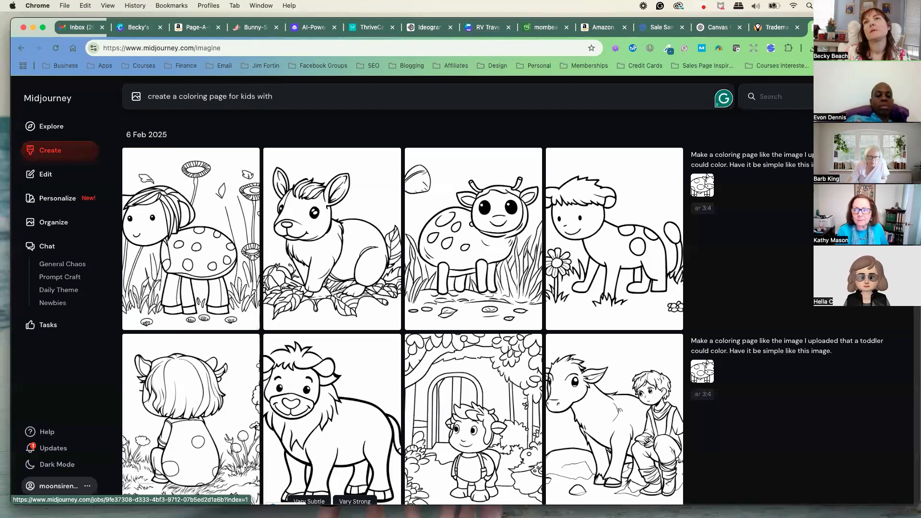
type(" forest animals in nature")
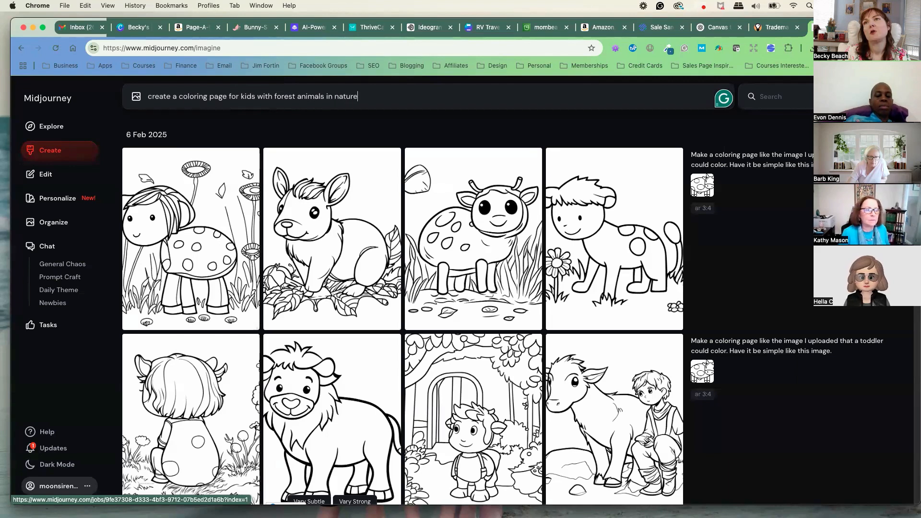
type(". black and white")
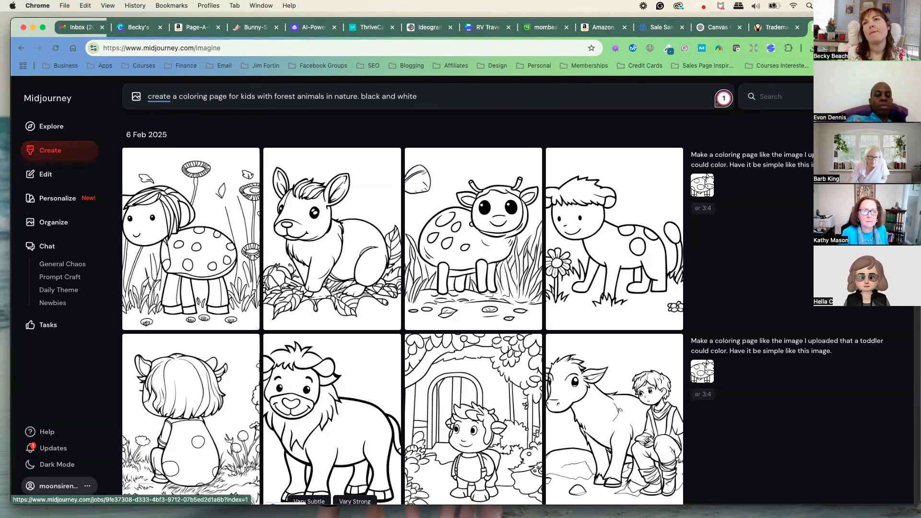
type(", ")
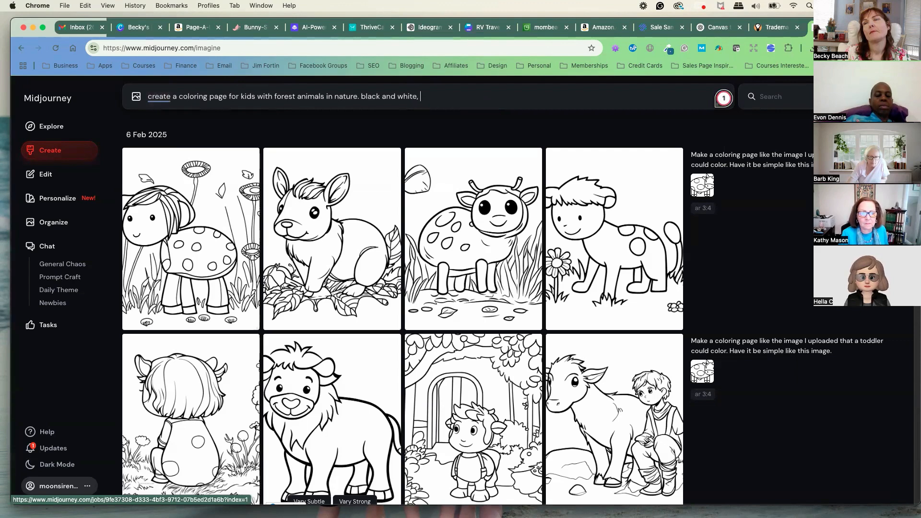
type("large are")
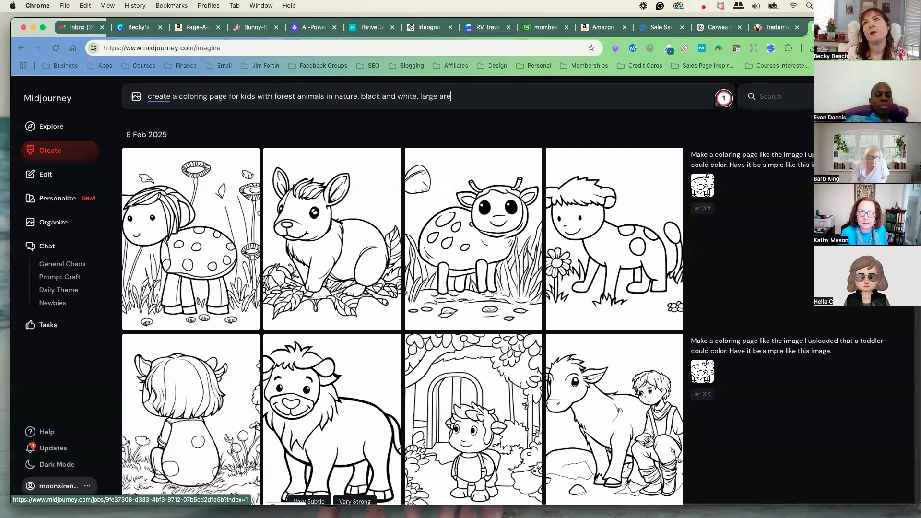
type("as for colo")
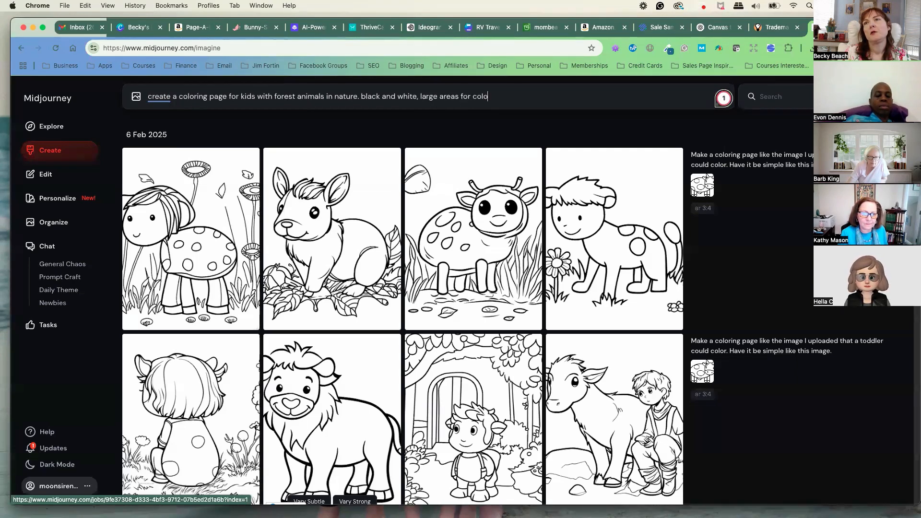
type("ring.")
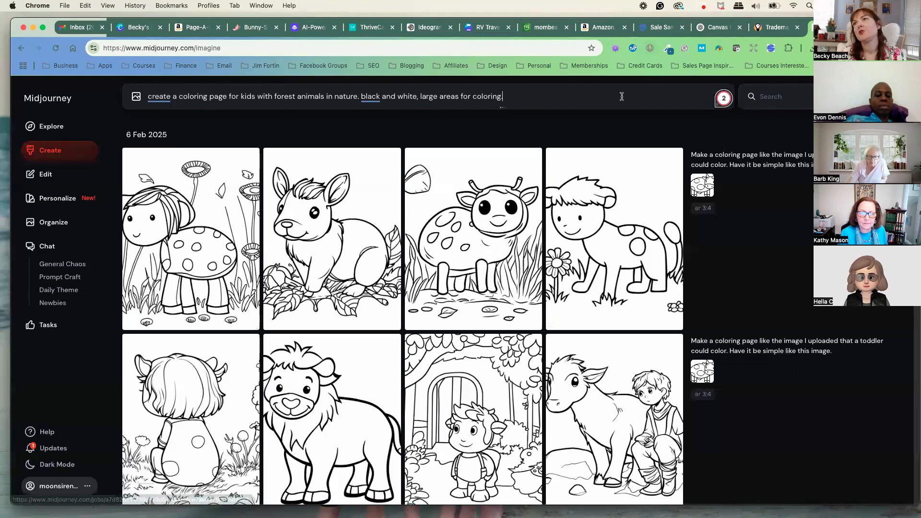
left_click(629, 126)
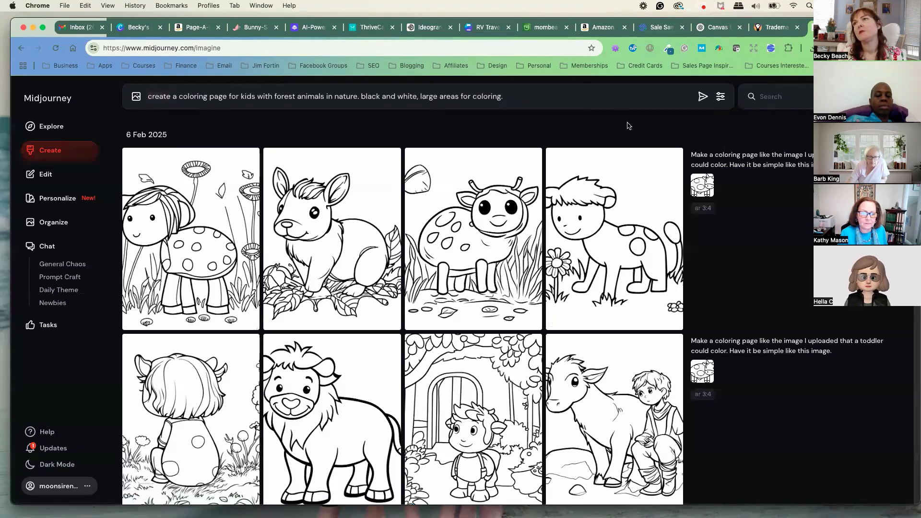
- Try the square and landscape image sizes in the image settings and return to portrait 3:4
left_click(721, 97)
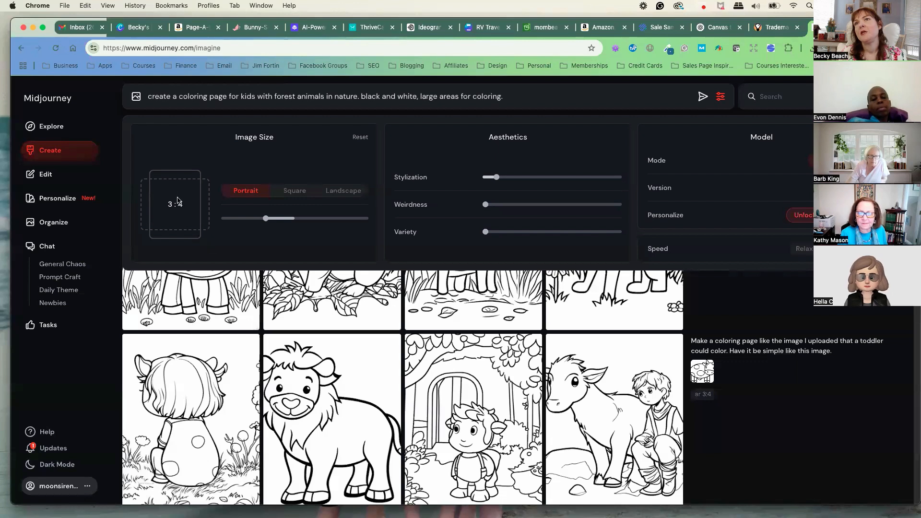
left_click(296, 191)
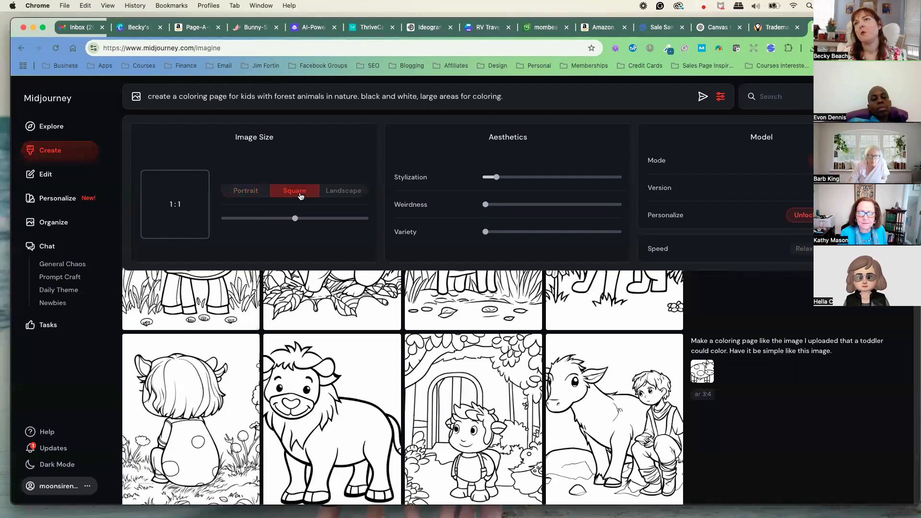
left_click(344, 191)
left_click(247, 192)
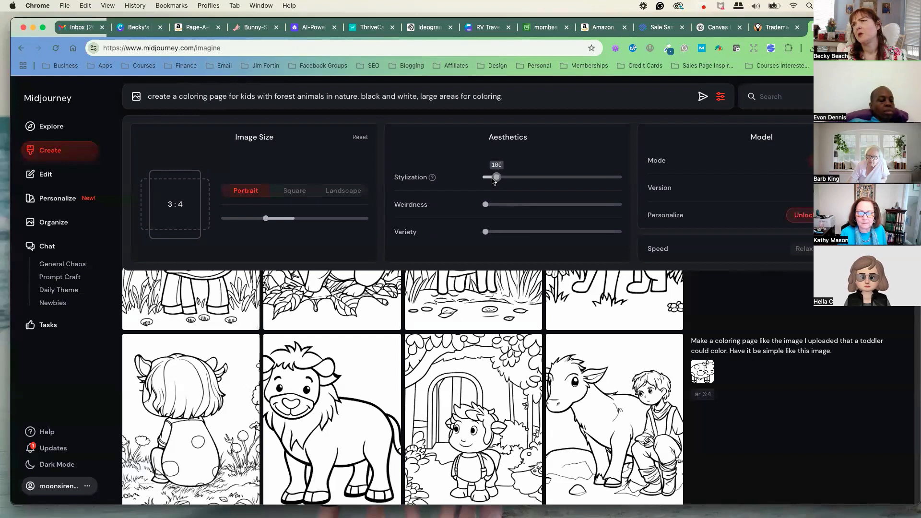
- Extend the end of the coloring page prompt with "cartoony anime style. black ink."
left_click(703, 97)
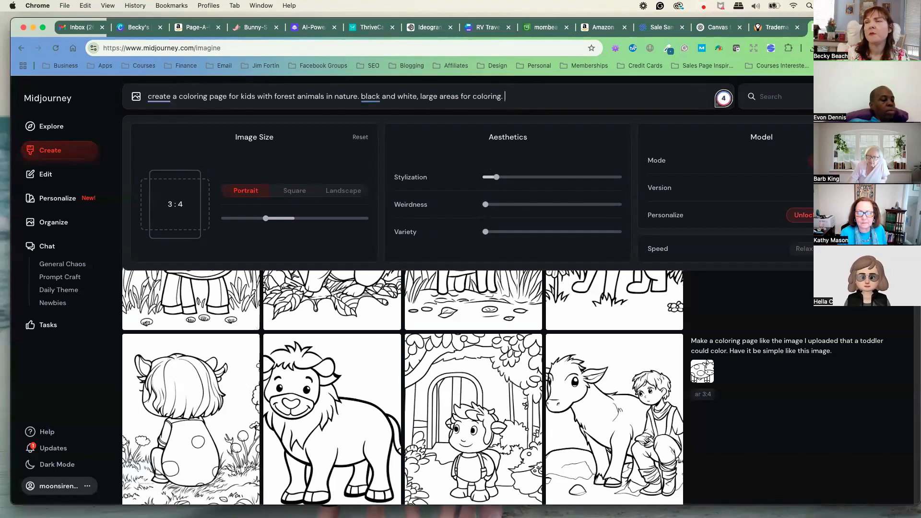
type("cartoony")
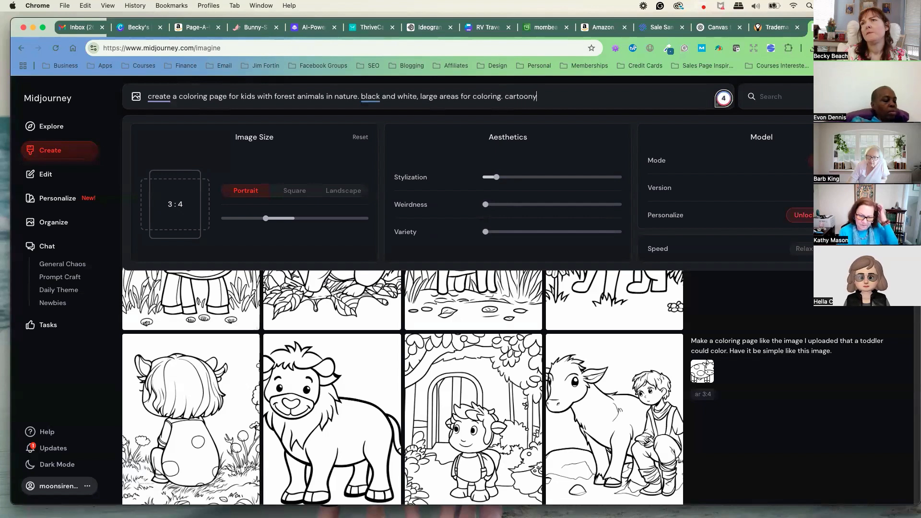
type(" anime style")
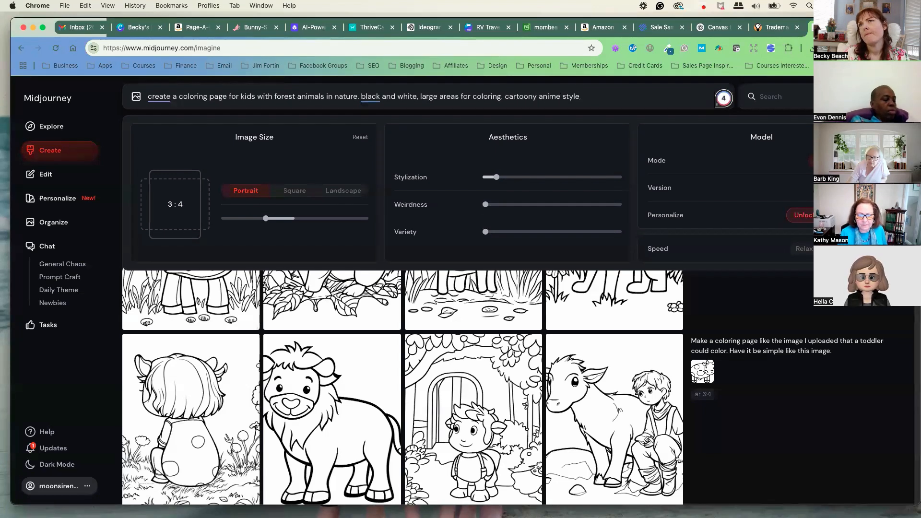
type(".")
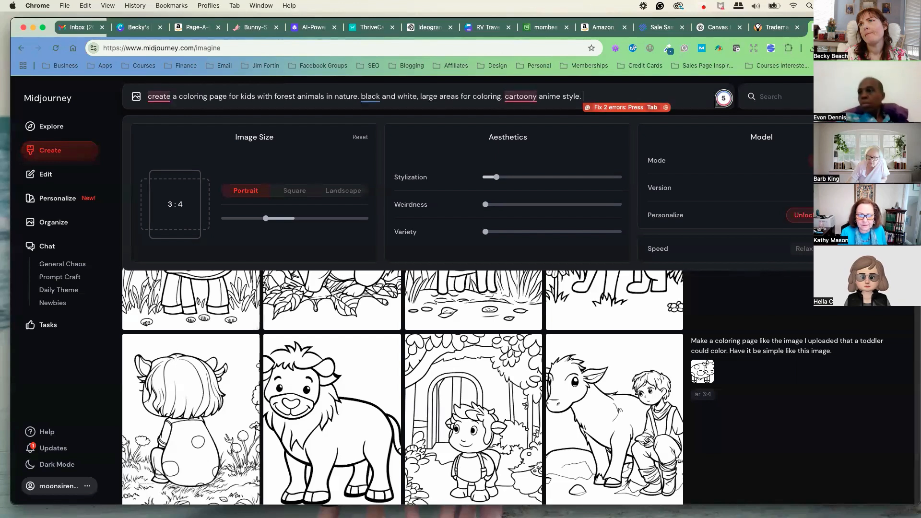
type(" bla")
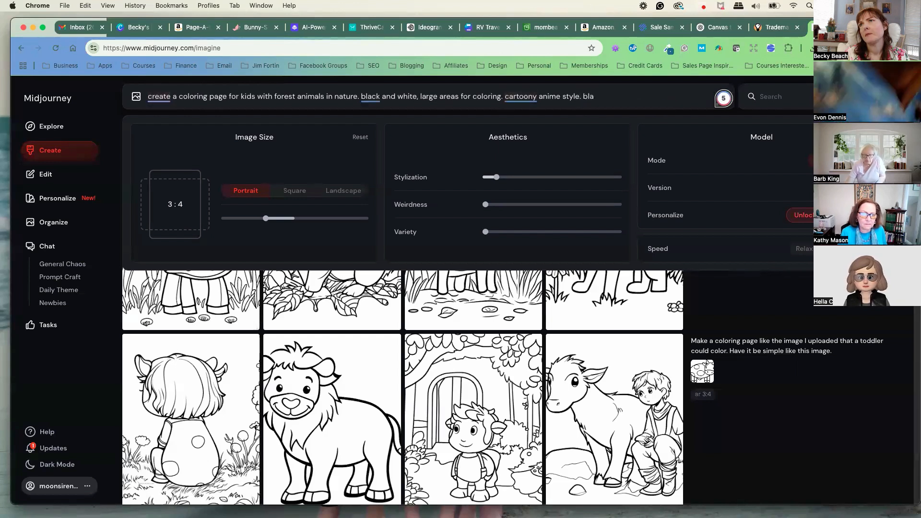
type("ck ink")
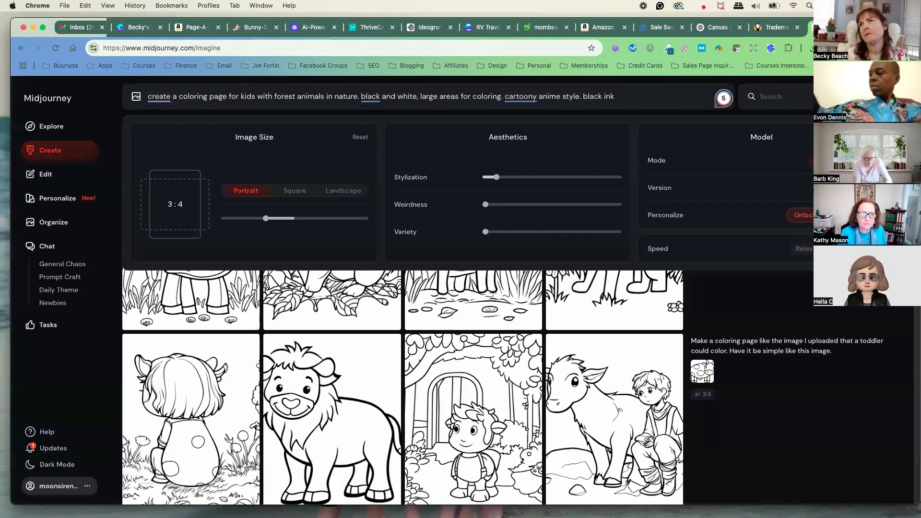
type(".")
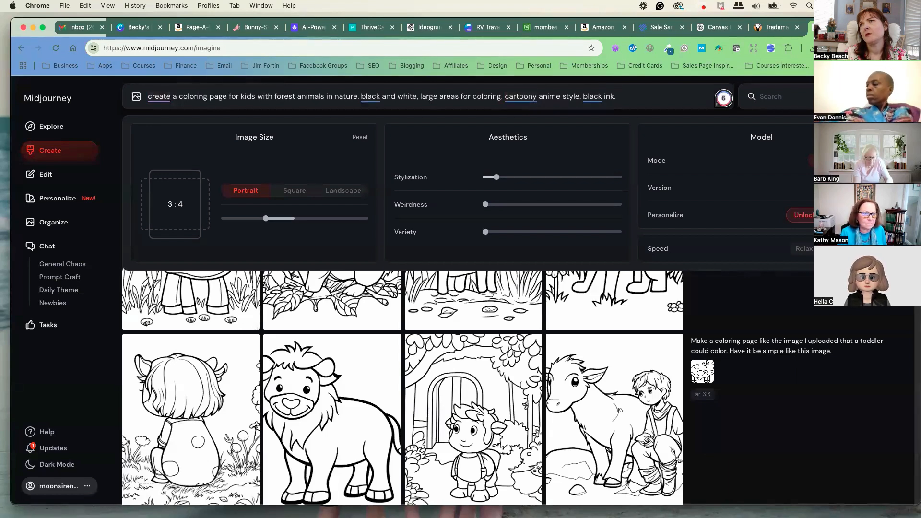
- Generate images from the black-and-white forest animals coloring page prompt, then hide the image settings
key("Return")
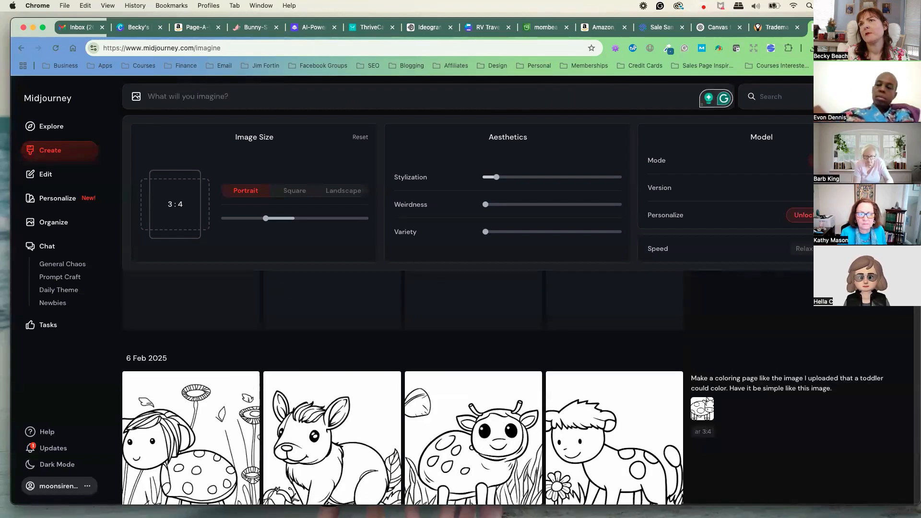
left_click(52, 156)
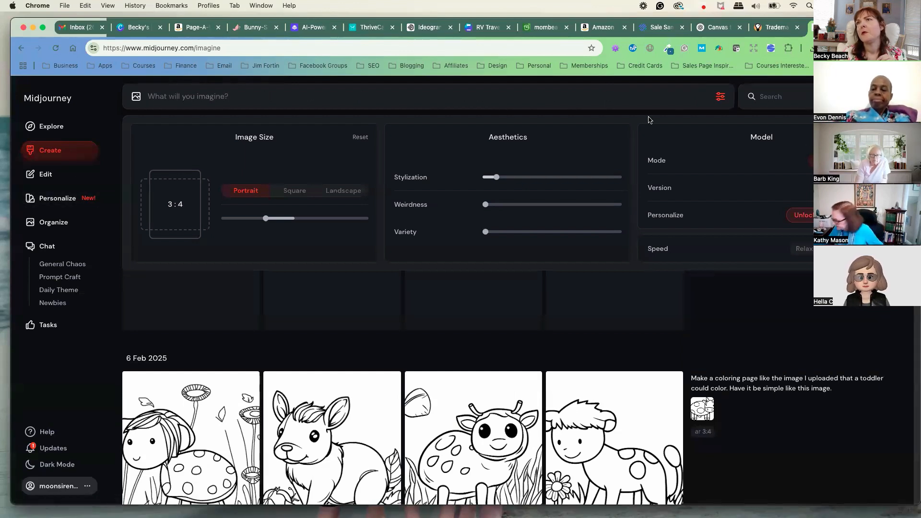
left_click(719, 98)
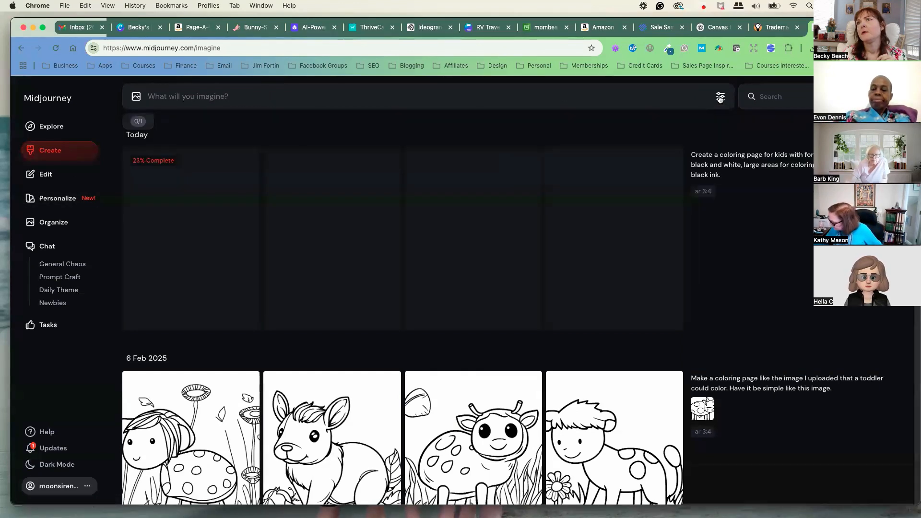
- Reuse the forest animals prompt of the new job in the prompt field and copy its full text
left_click(742, 167)
right_click(711, 165)
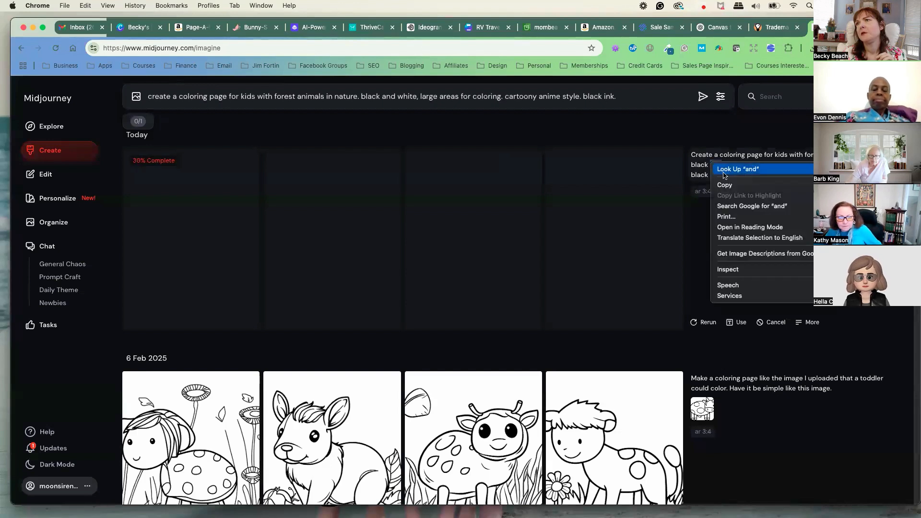
left_click(725, 176)
left_click_drag(706, 175, 691, 156)
right_click(701, 158)
left_click(729, 179)
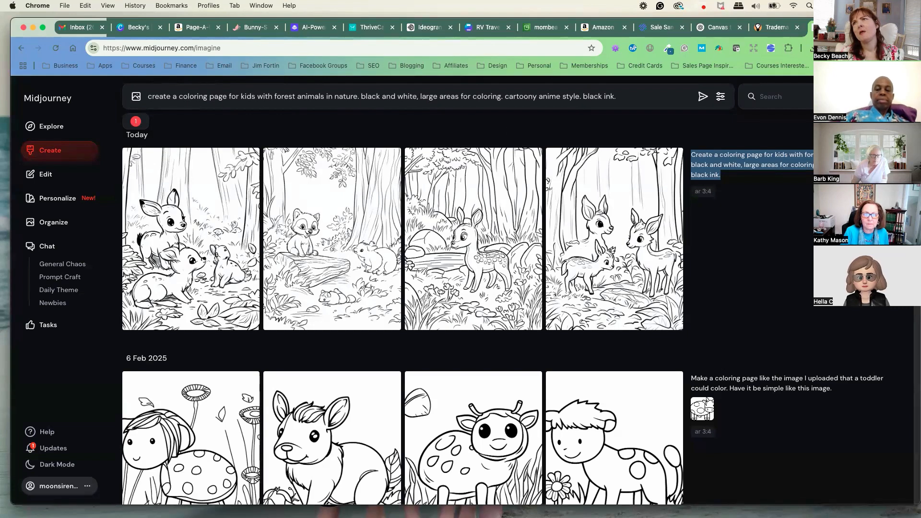
- Open plrbeach.com in a new browser tab and look through its Featured Coloring Packs
key("super+t")
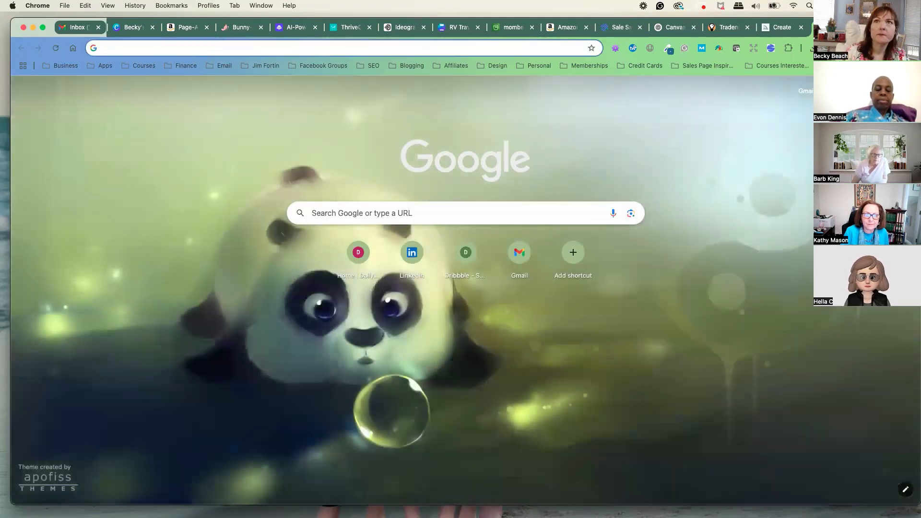
type("plr")
key("Return")
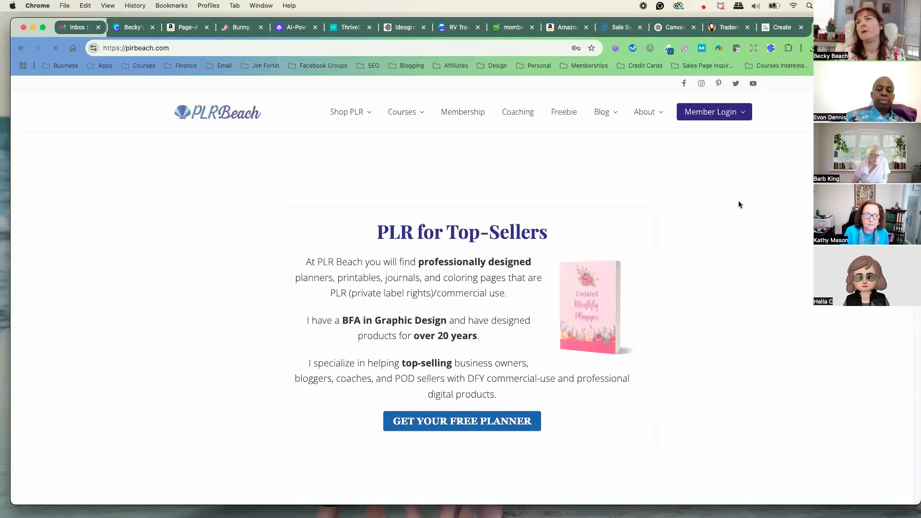
scroll(739, 199, "down", 10)
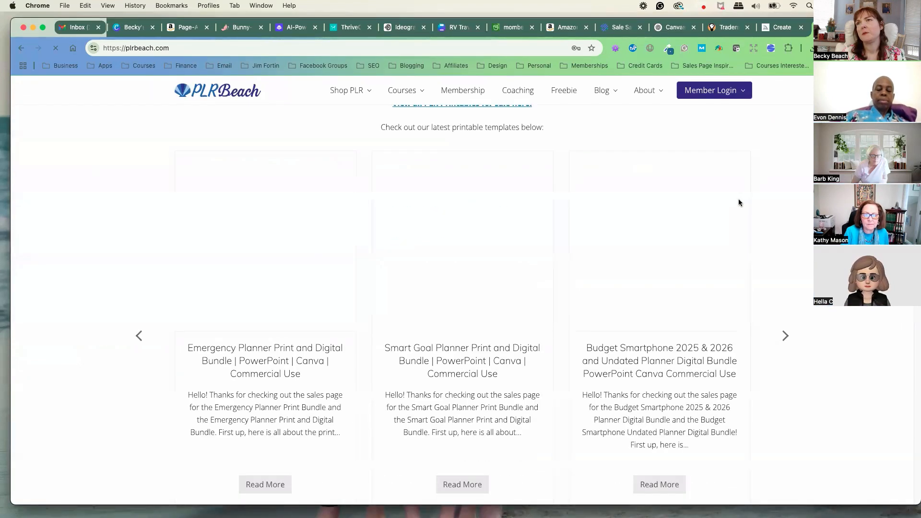
scroll(740, 205, "down", 7)
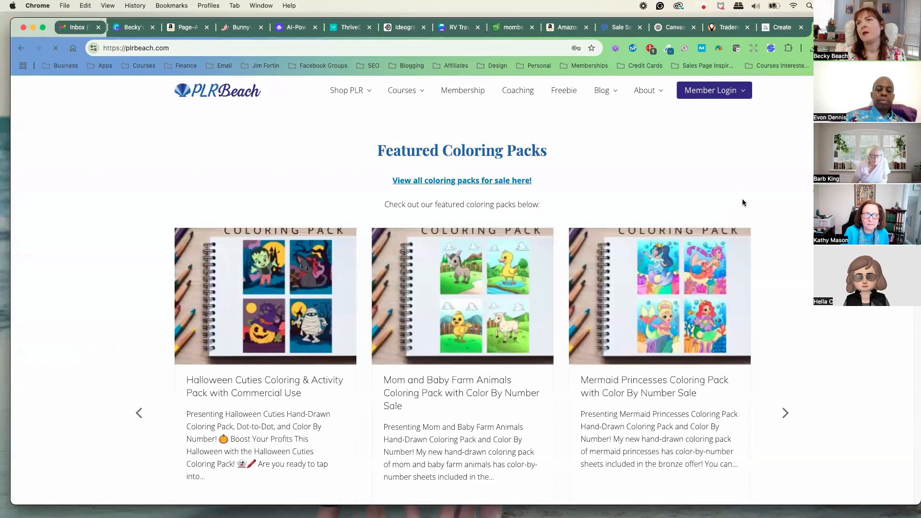
scroll(743, 201, "down", 2)
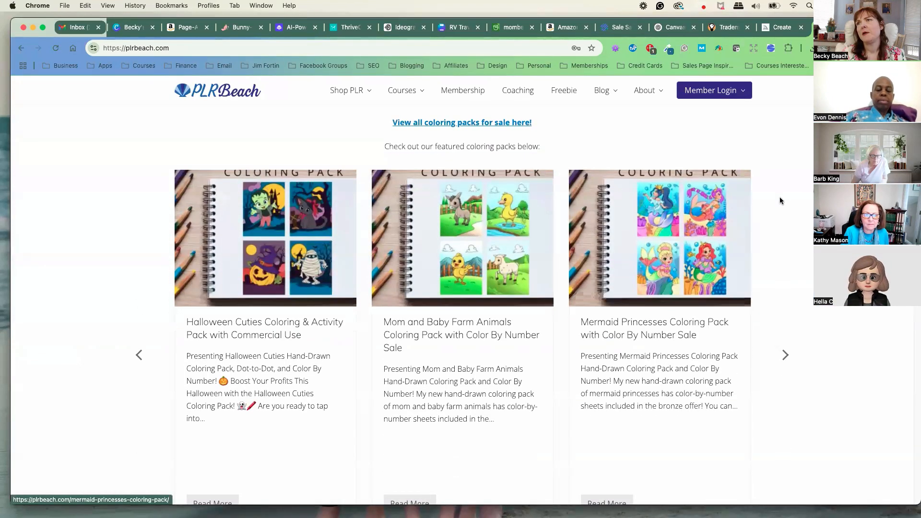
- Open the Mermaid Princesses Coloring Pack and examine the sample pages in its front and bronze offers
left_click(669, 239)
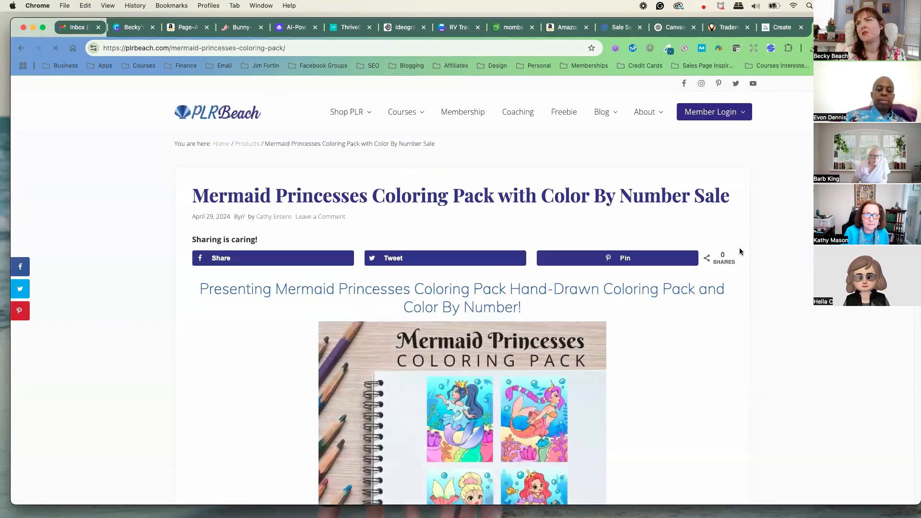
scroll(744, 250, "down", 4)
scroll(746, 252, "down", 15)
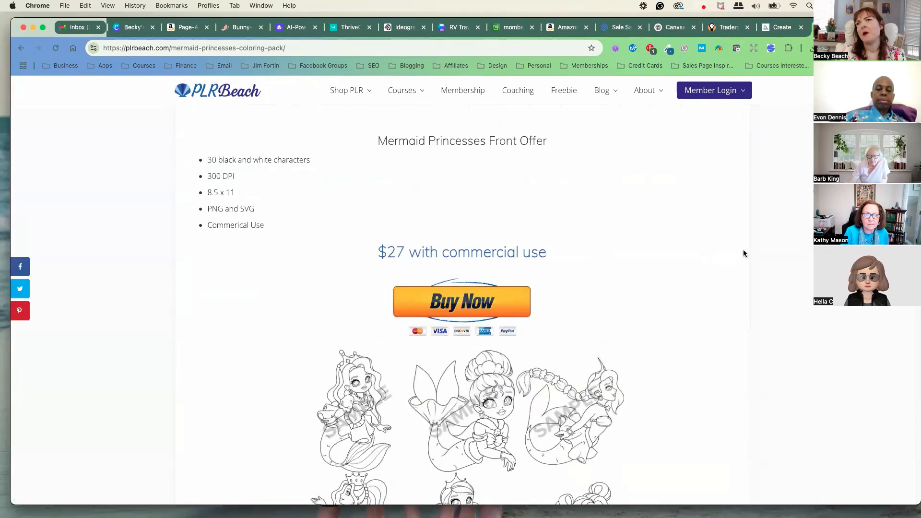
scroll(744, 254, "down", 15)
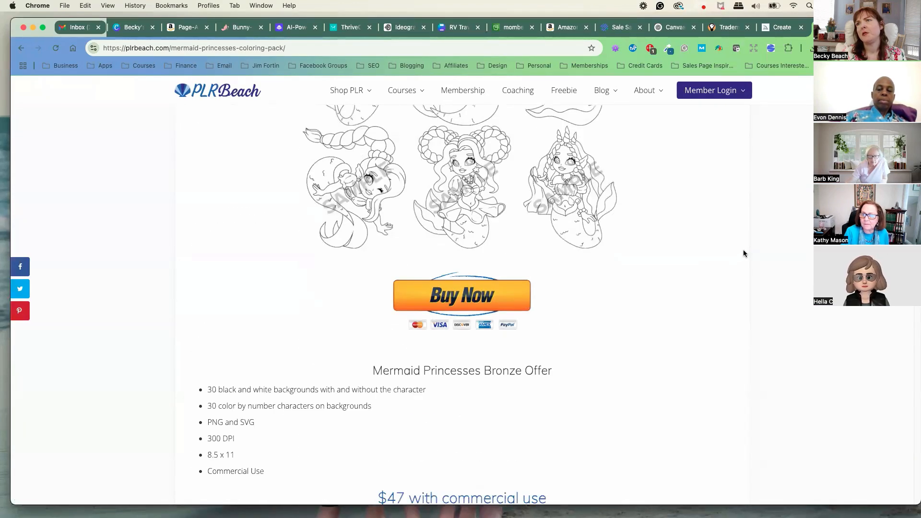
scroll(743, 251, "down", 10)
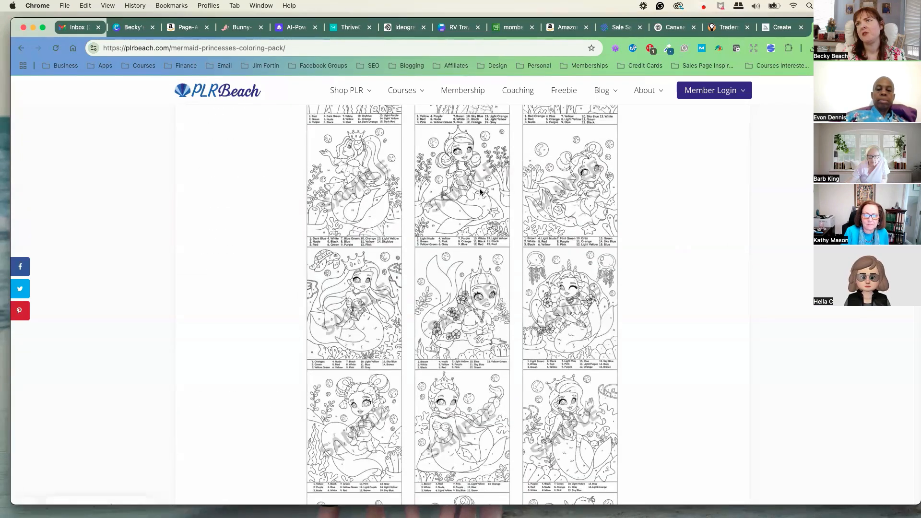
scroll(570, 213, "up", 10)
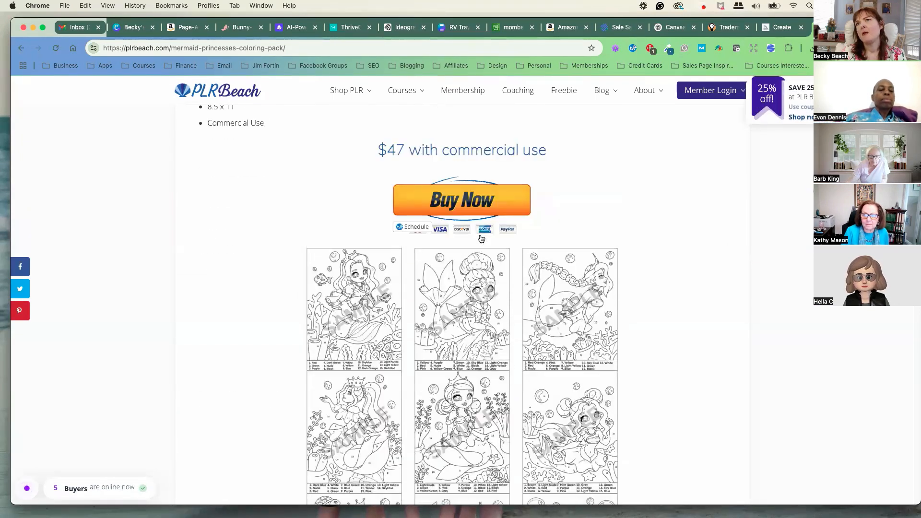
scroll(556, 238, "down", 2)
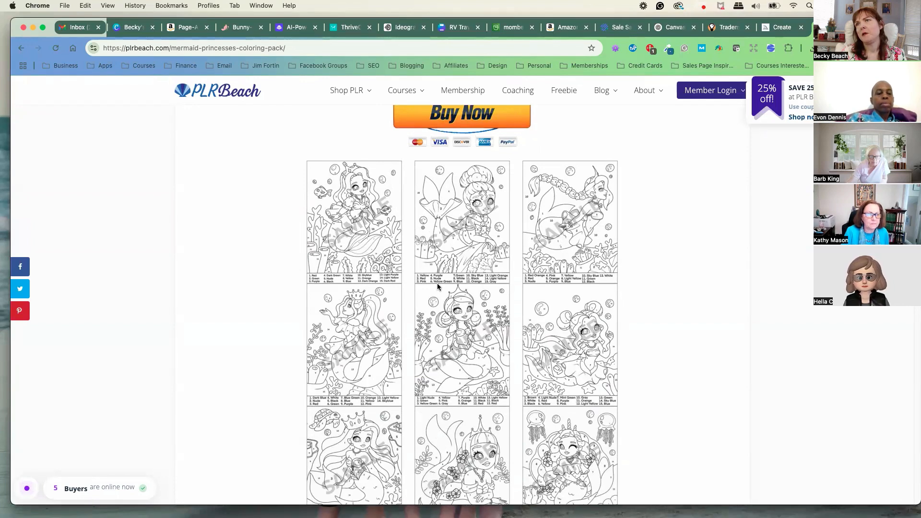
scroll(506, 257, "down", 5)
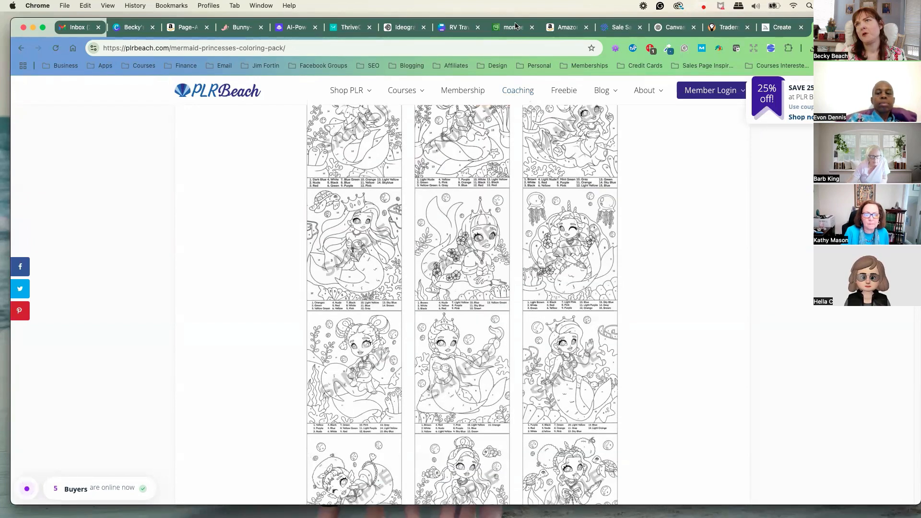
scroll(526, 195, "up", 5)
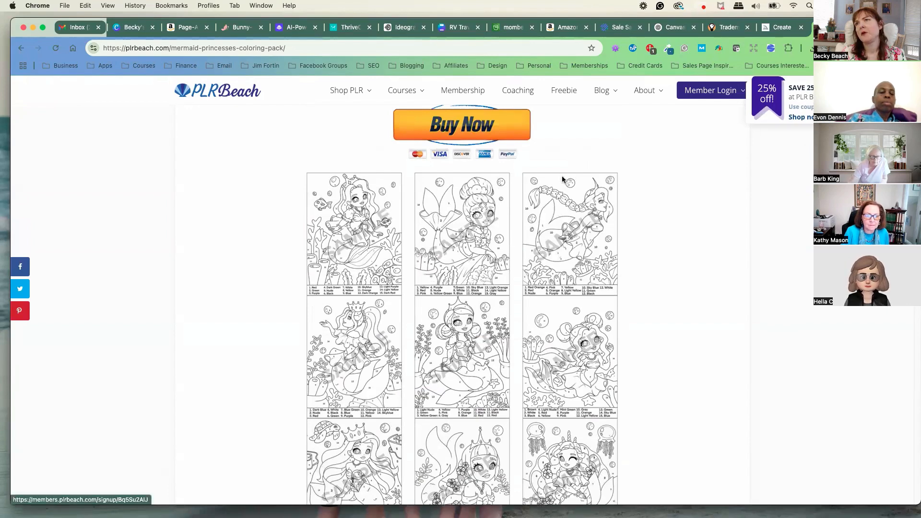
- Return to the Midjourney Create page and enlarge the third forest image, showing a single spotted deer
left_click(667, 30)
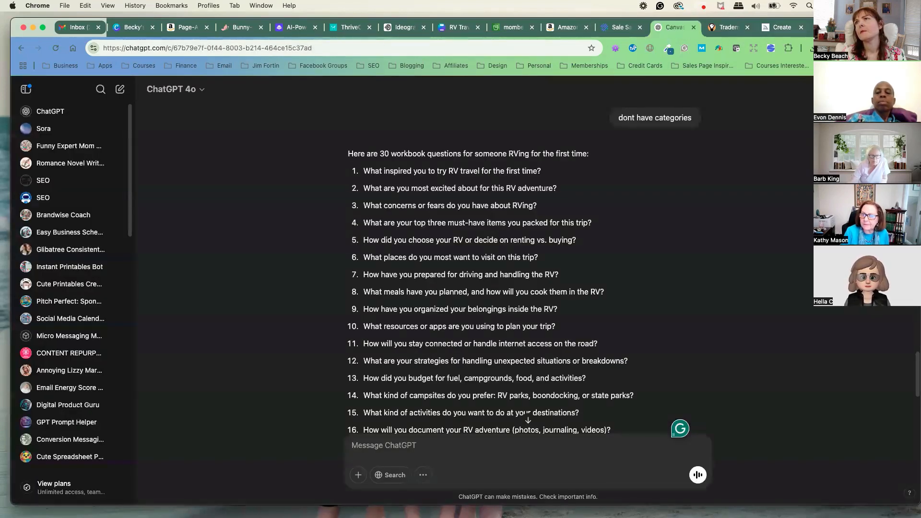
left_click(778, 28)
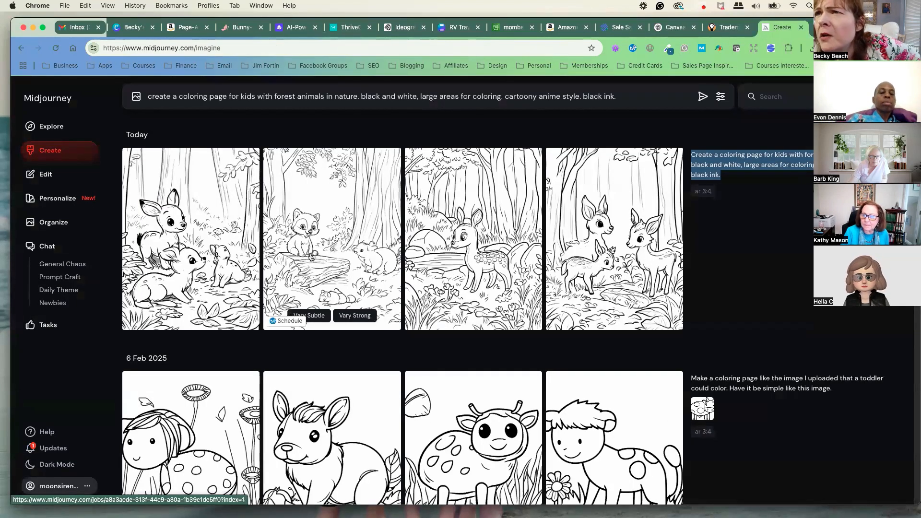
left_click(476, 263)
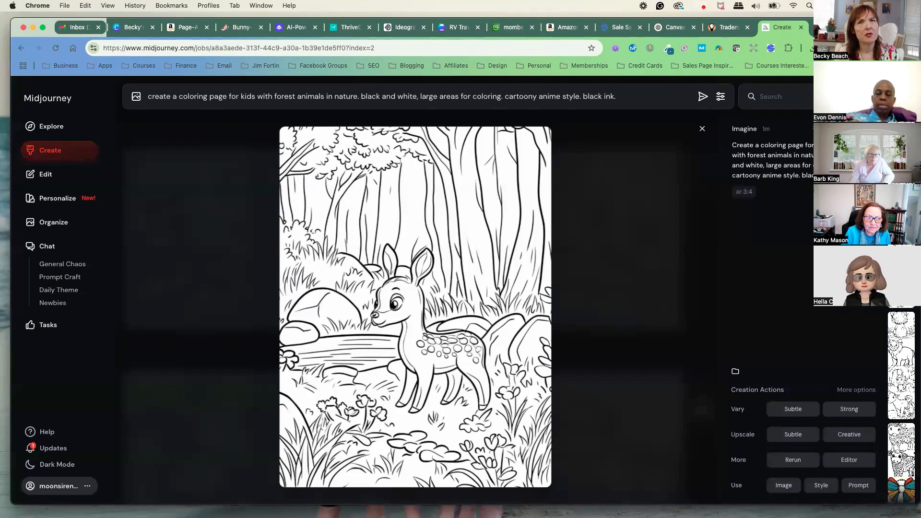
- Switch to Finder and create a folder named "nature coloring images" on the Desktop
key("super+Tab")
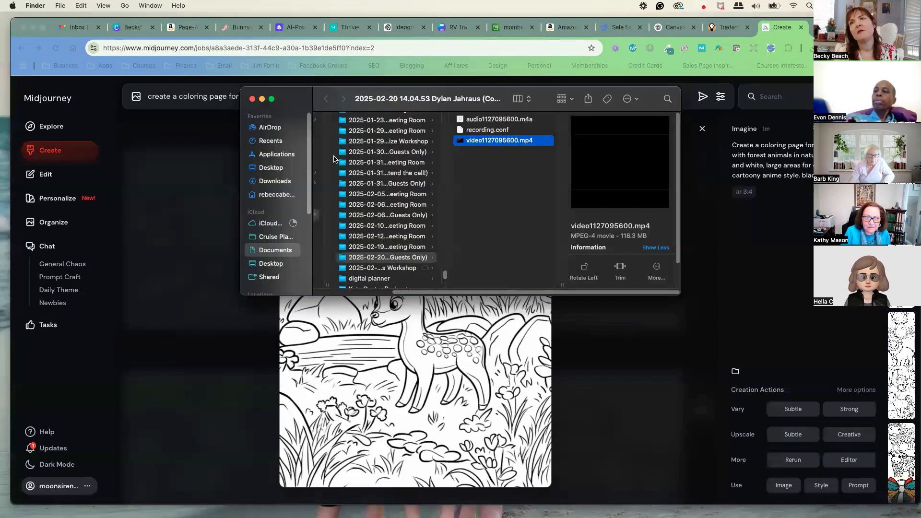
left_click(271, 263)
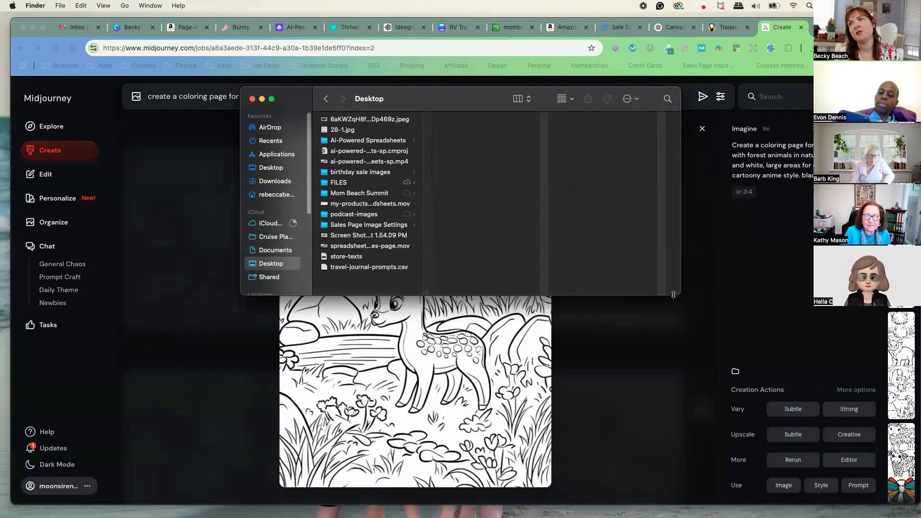
left_click_drag(673, 295, 720, 373)
right_click(366, 295)
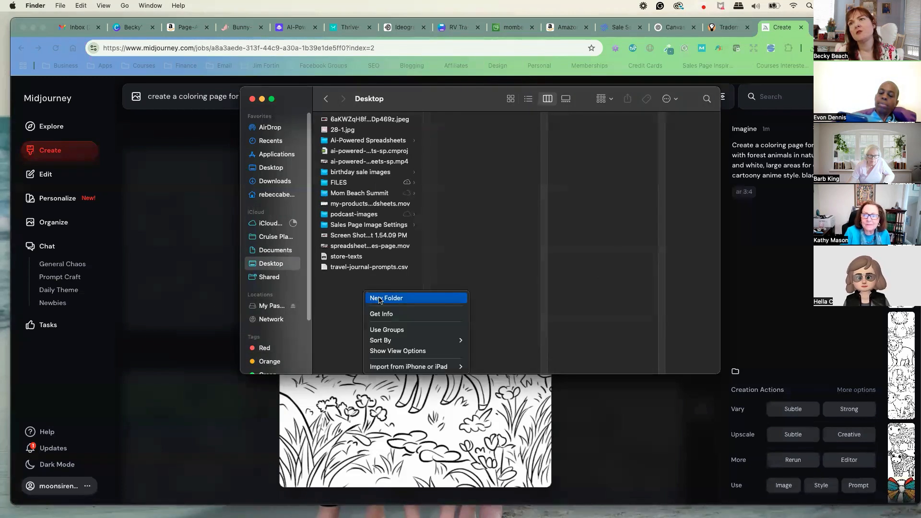
left_click(380, 300)
type("nat")
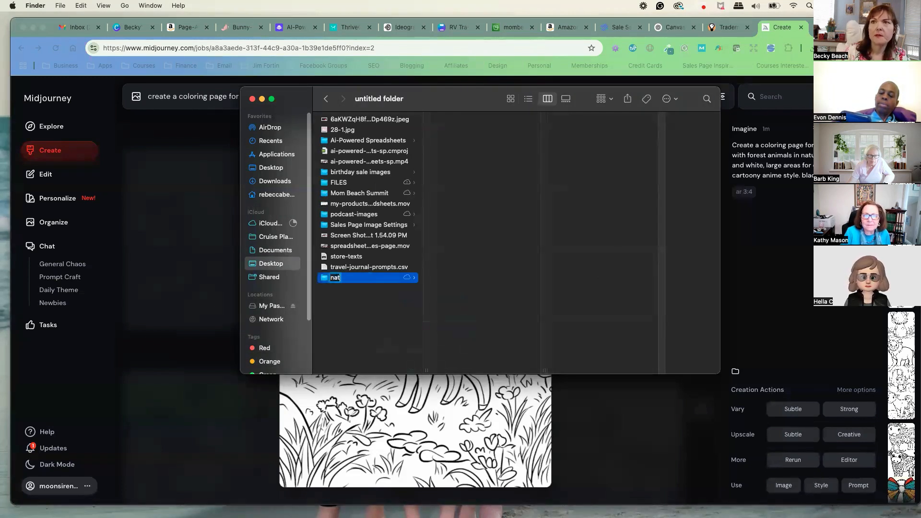
type("ure coloring images")
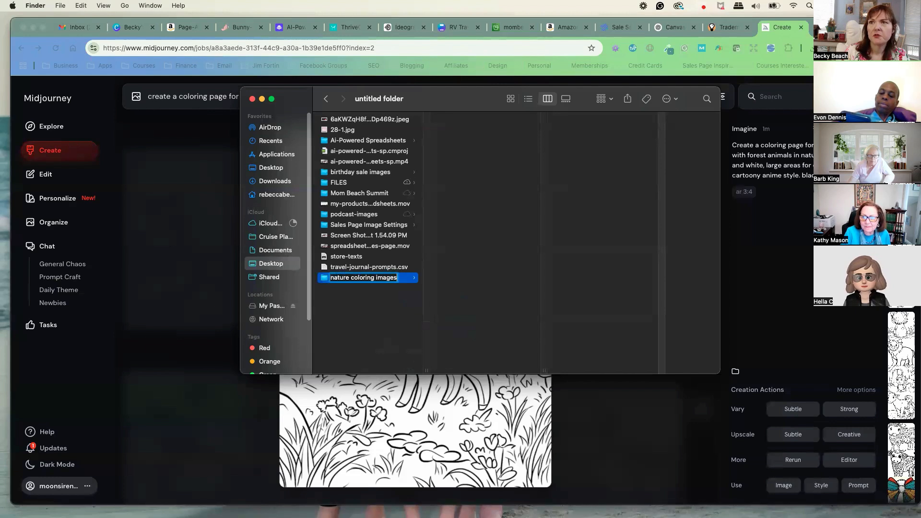
key("Return")
- Download the enlarged deer image from Midjourney and copy the resulting PNG file from the Downloads folder
left_click(205, 231)
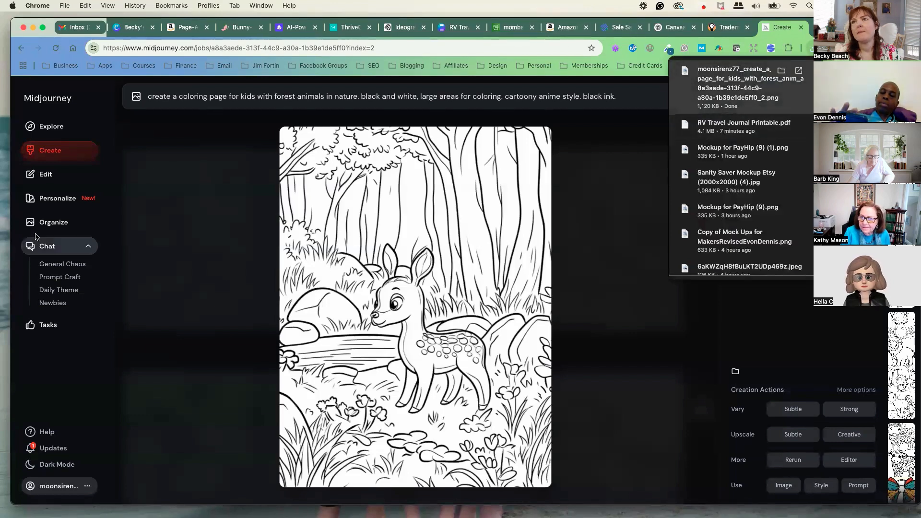
key("super+Tab")
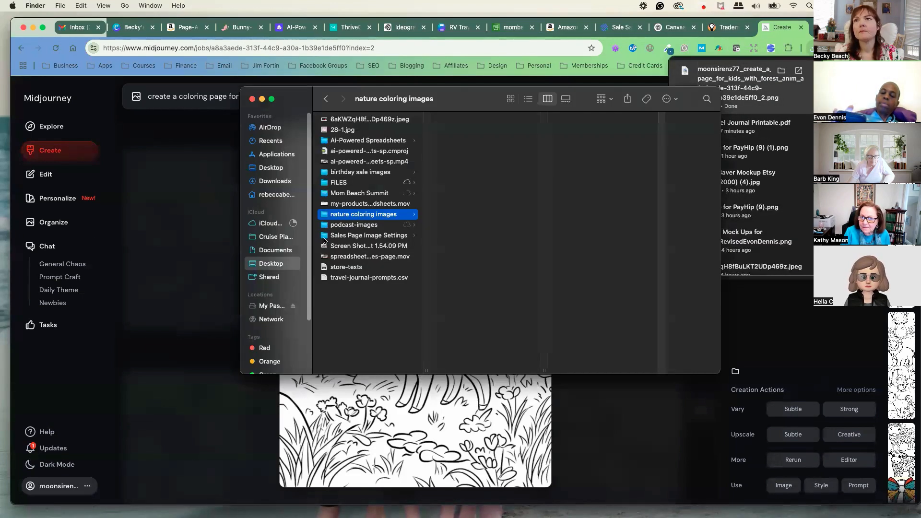
left_click(263, 182)
left_click(399, 133)
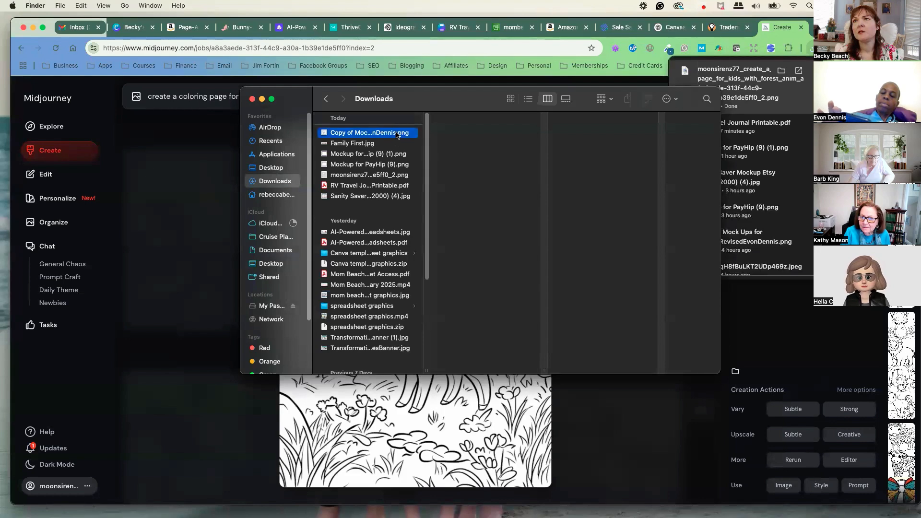
left_click(355, 176)
right_click(367, 175)
left_click(389, 291)
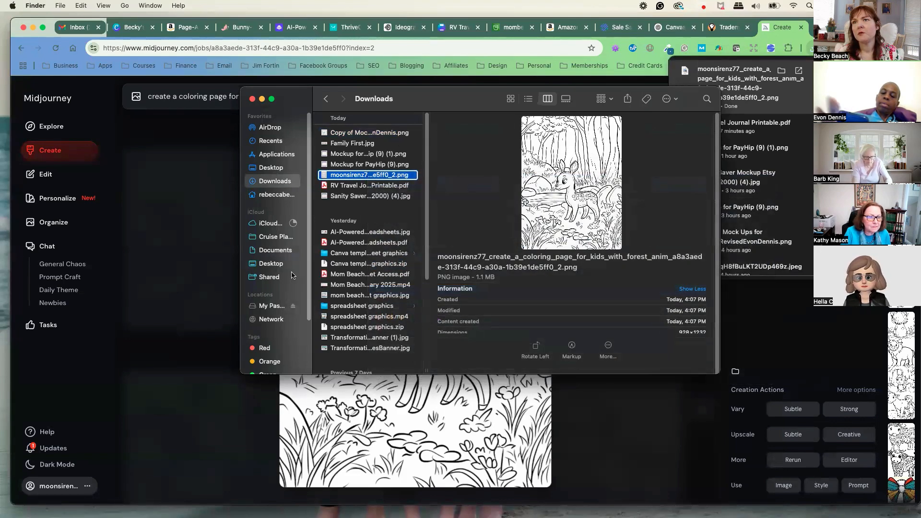
- Paste the copied deer image into the "nature coloring images" folder on the Desktop
left_click(276, 266)
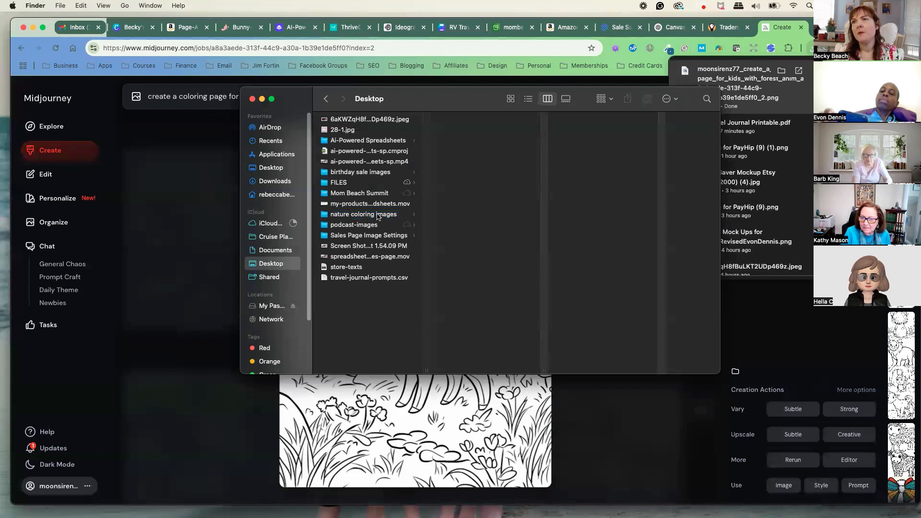
left_click(365, 214)
right_click(484, 195)
left_click(504, 211)
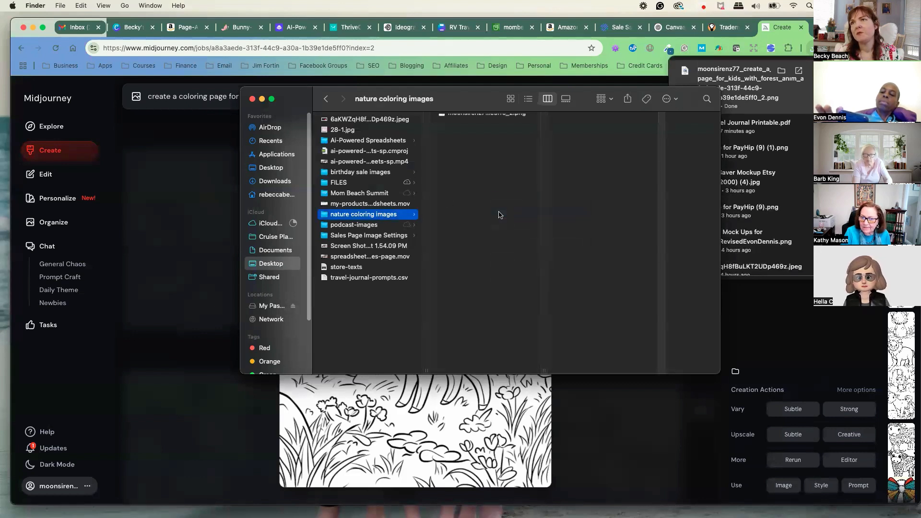
- Rename the copied deer image in the "nature coloring images" folder to deer.png
left_click(461, 120)
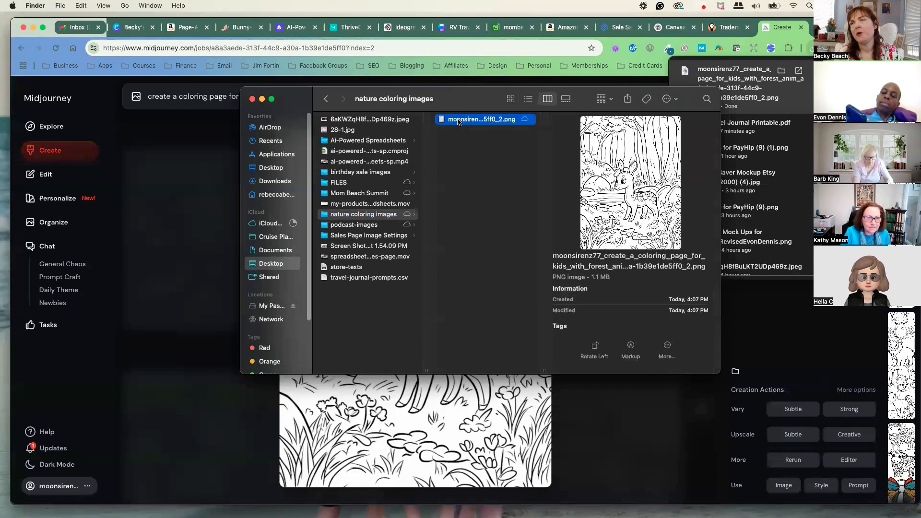
left_click(459, 120)
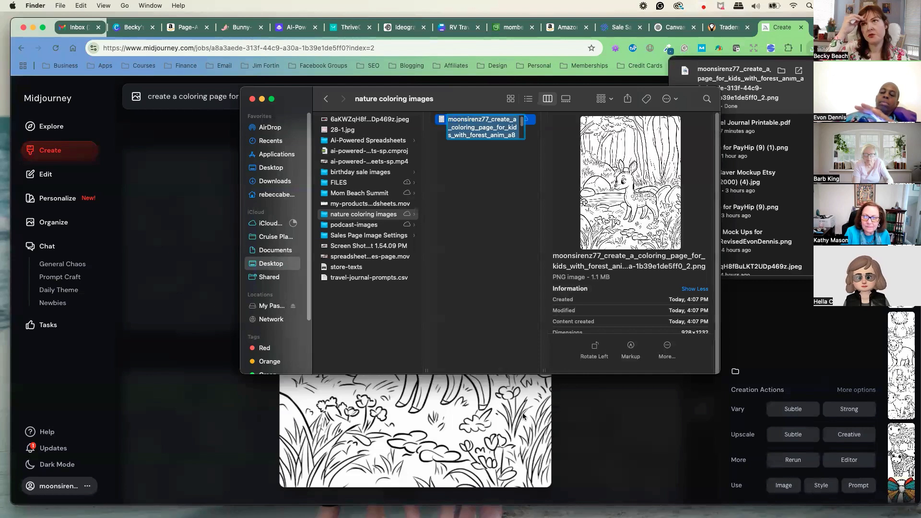
type("de")
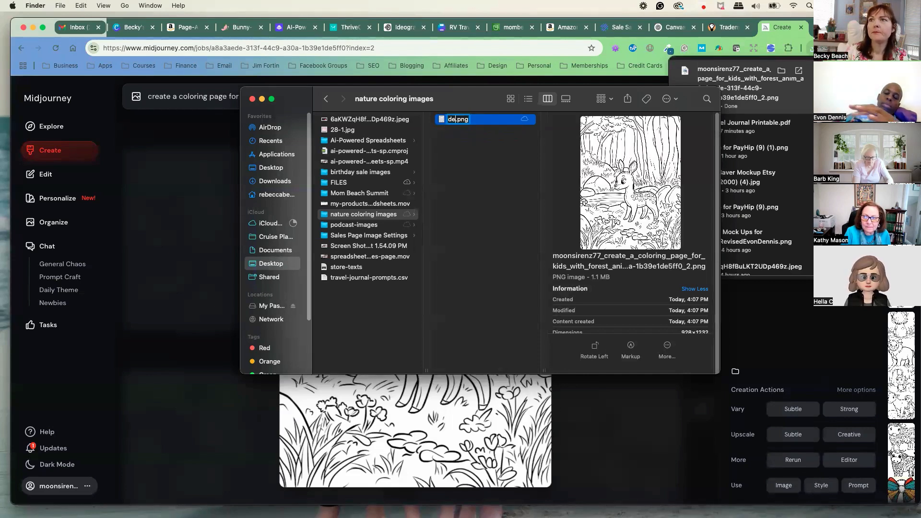
type("er")
key("Return")
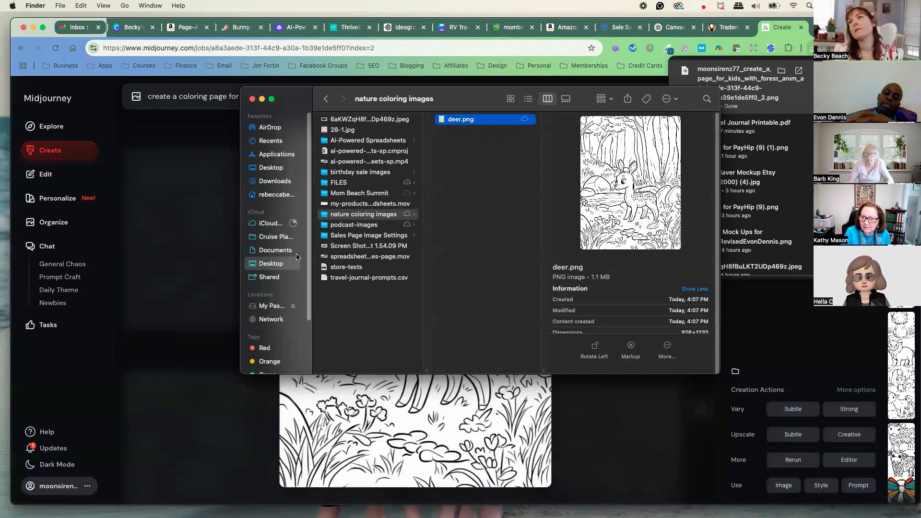
- Switch to Photoshop and close the open 4B7A1472.jpg photo without saving its changes
left_click(206, 248)
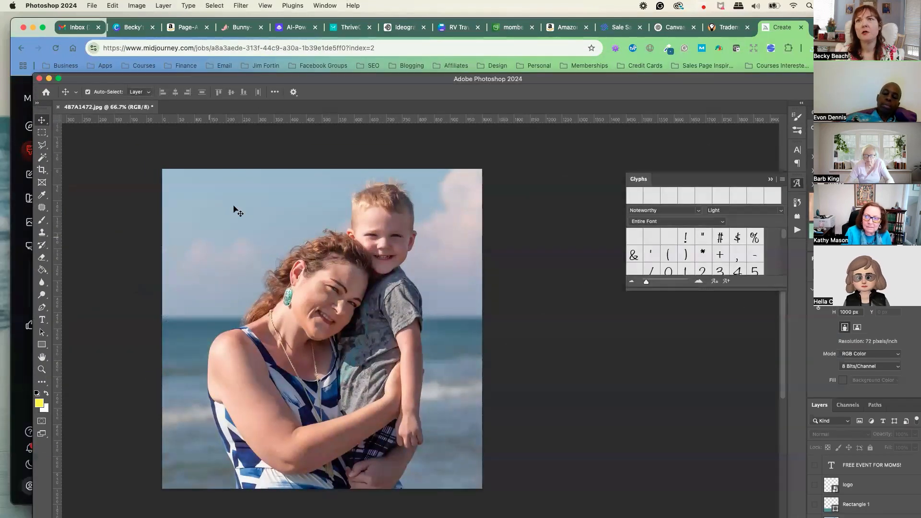
left_click(57, 106)
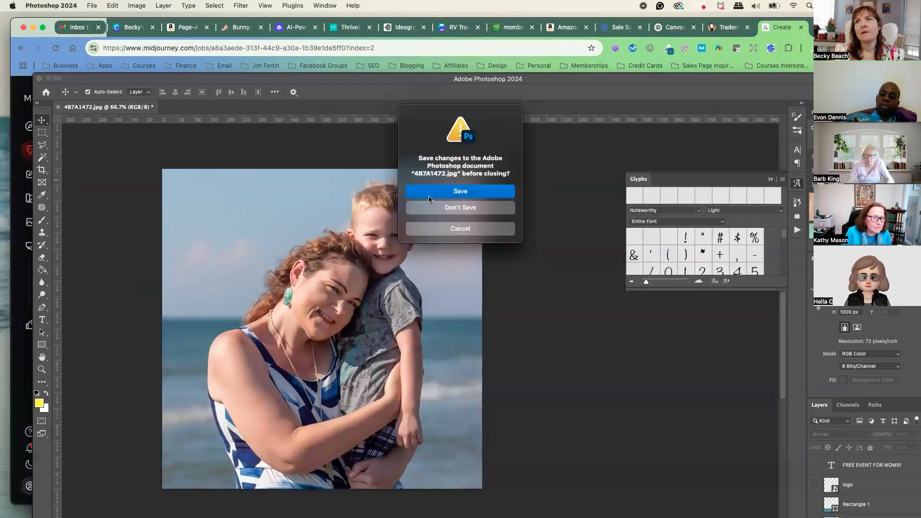
left_click(440, 205)
left_click_drag(408, 87, 392, 61)
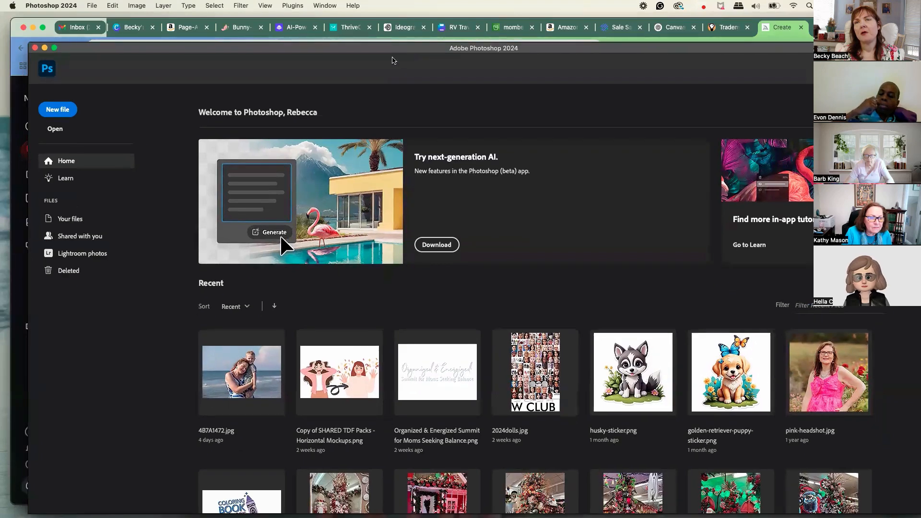
- Open deer.png from the "nature coloring images" folder on the Desktop in Photoshop
left_click(92, 5)
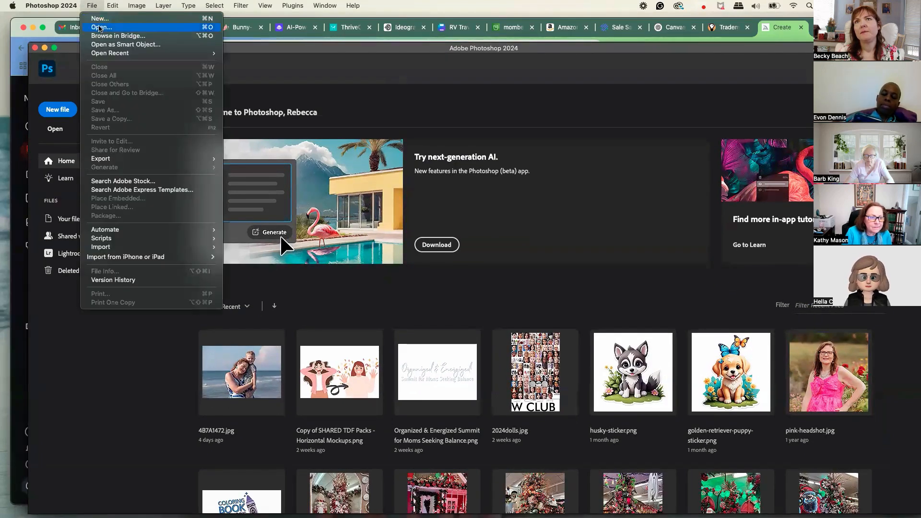
left_click(99, 27)
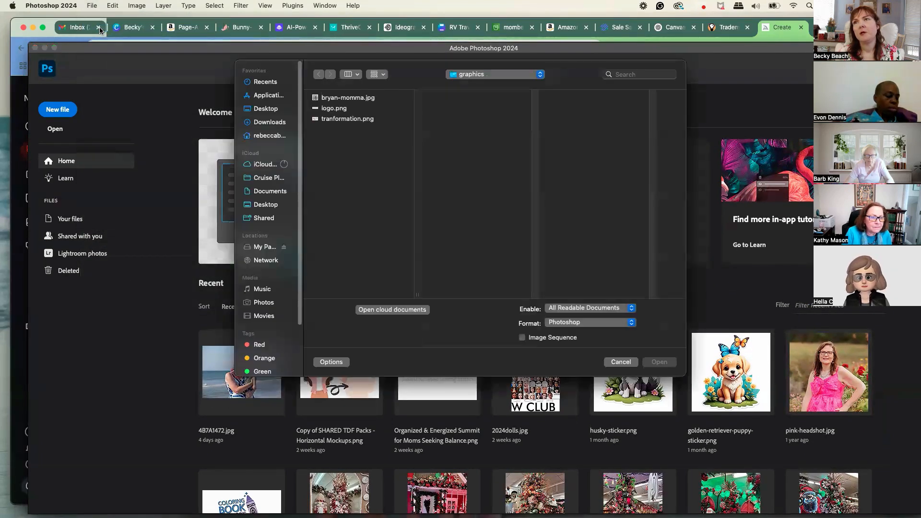
left_click(266, 204)
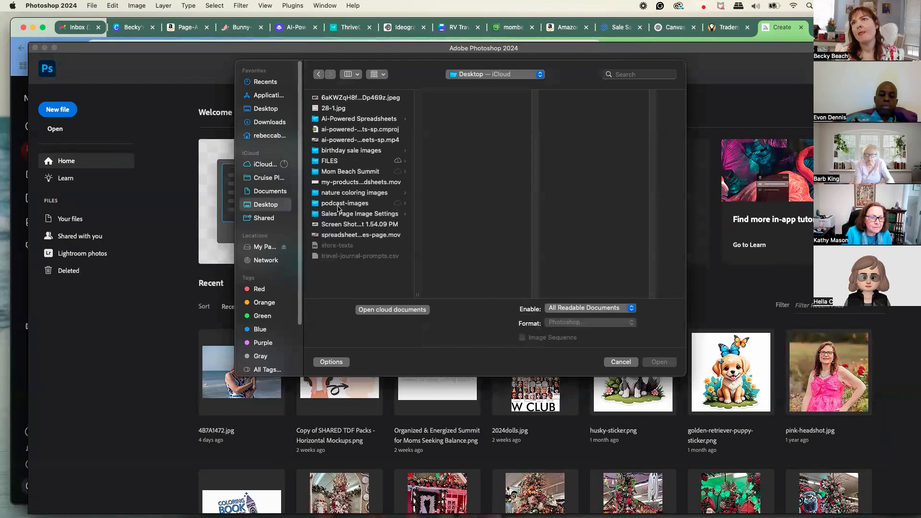
left_click(353, 196)
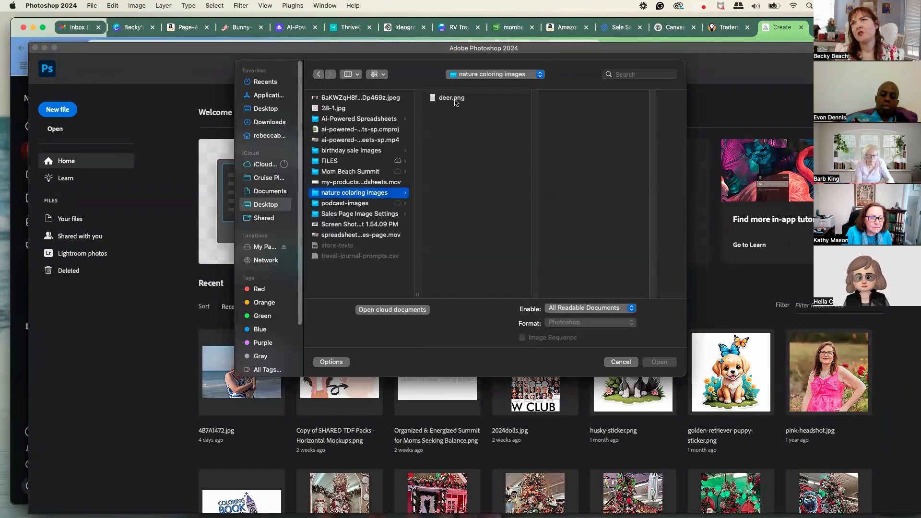
left_click(454, 98)
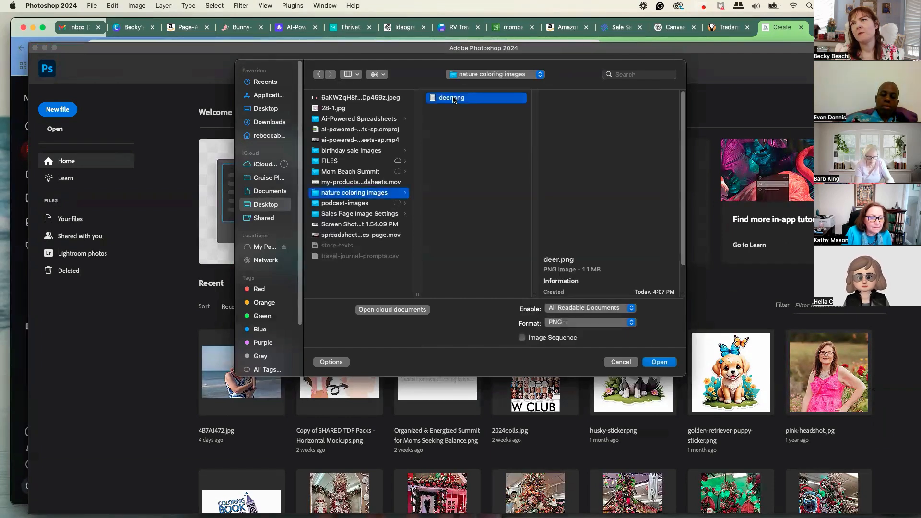
left_click(659, 362)
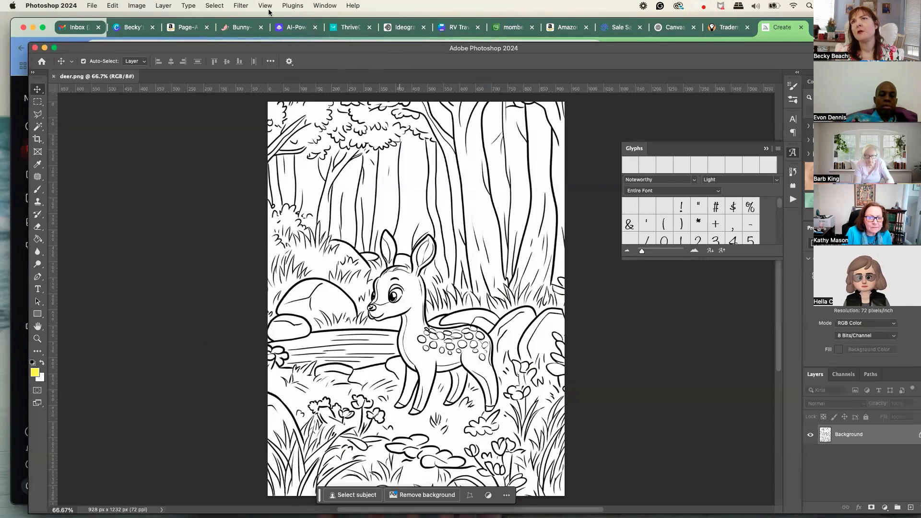
- Enlarge the deer image with the Blow Up 3 plugin to the US Paper size 8.5 x 11 Letter at 300 pixels/in
left_click(291, 6)
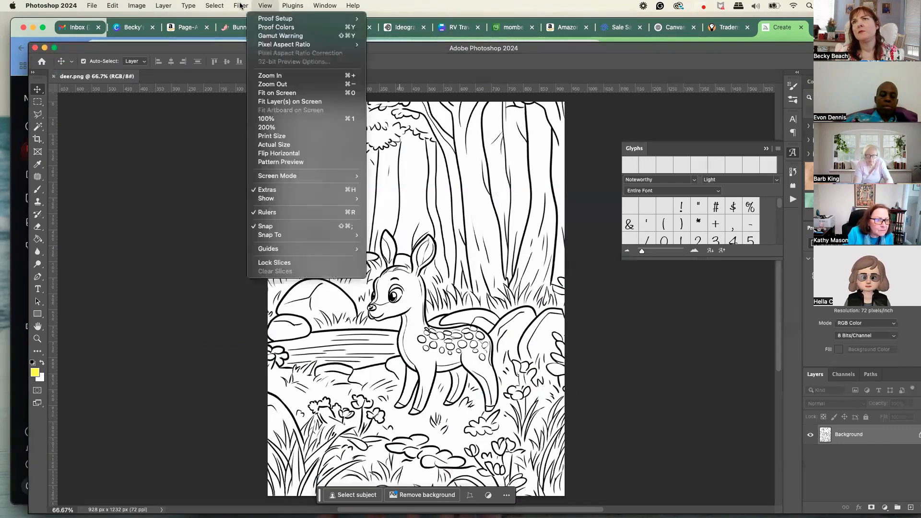
left_click(286, 218)
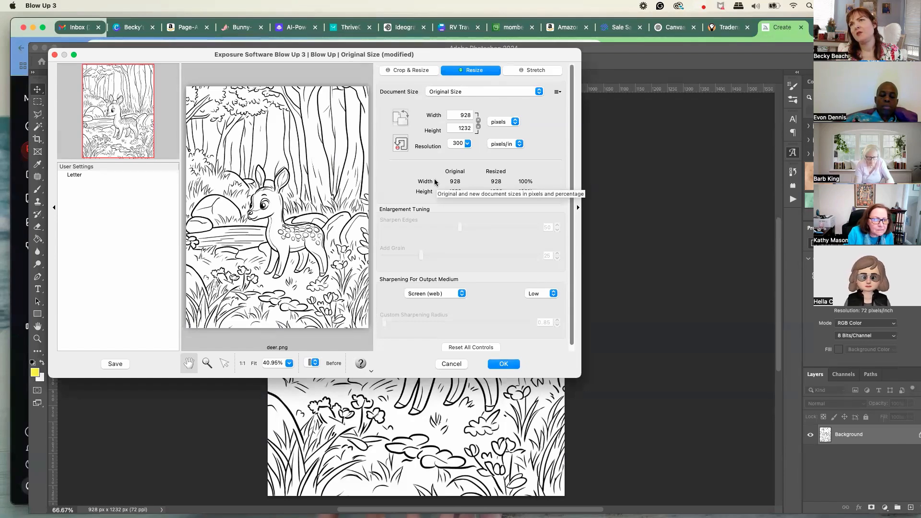
left_click(453, 91)
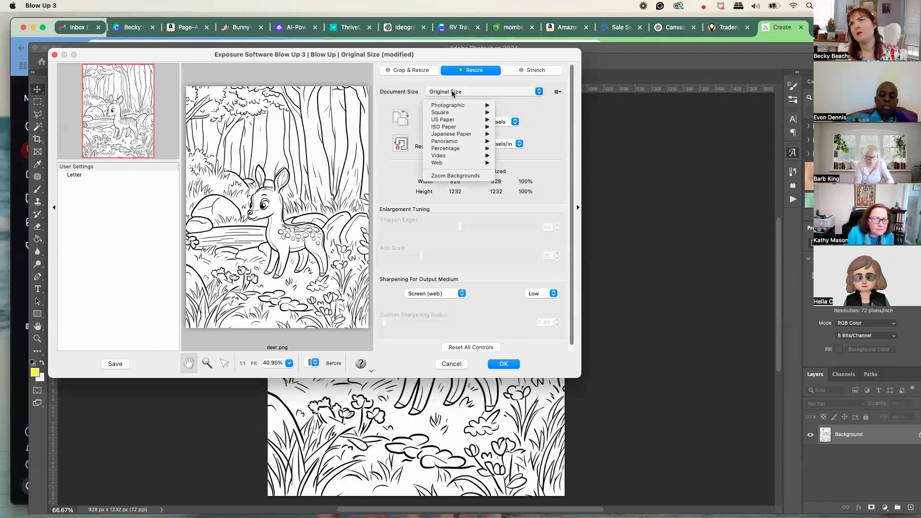
mouse_move(455, 121)
left_click(528, 120)
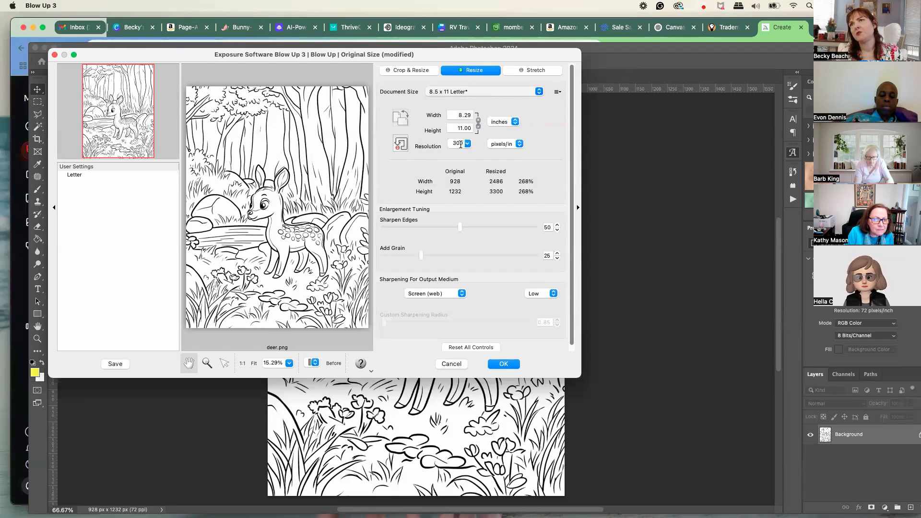
left_click(504, 365)
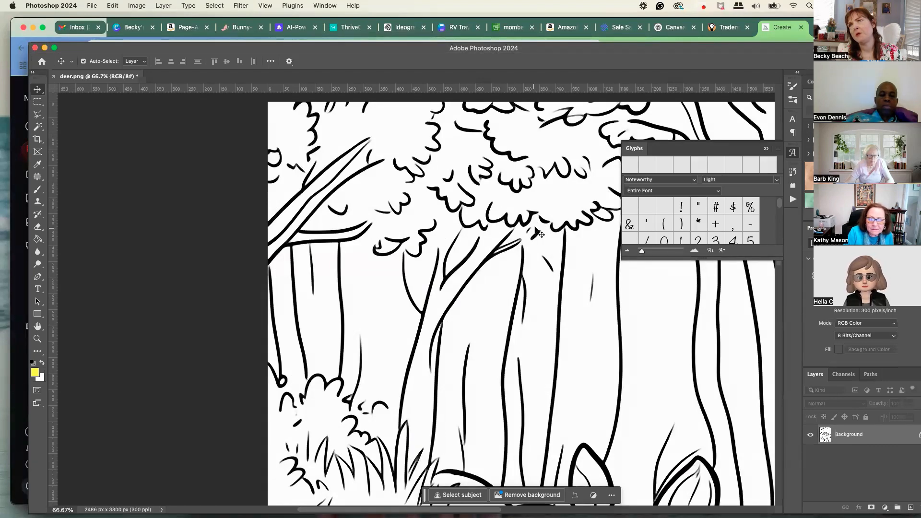
- Examine the enlarged deer page from top to bottom, zooming out to 25% to view its overall composition
scroll(538, 237, "down", 10)
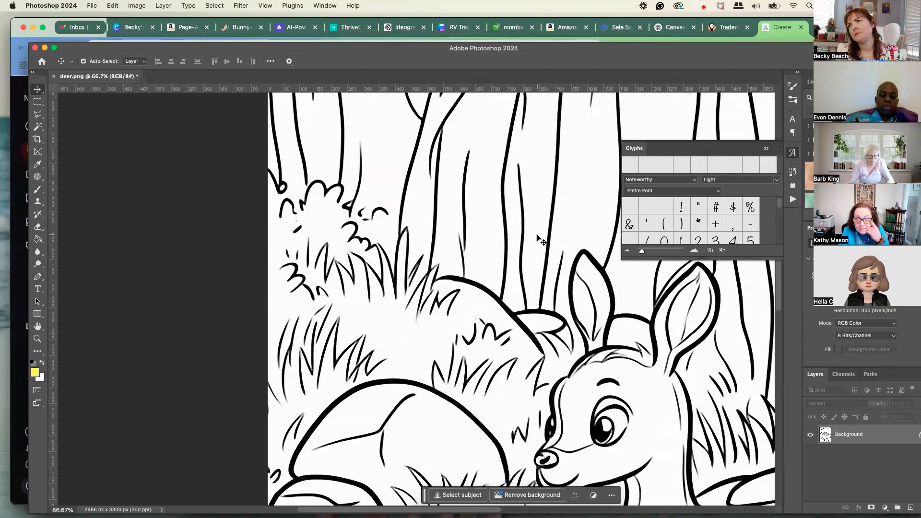
scroll(545, 242, "down", 3)
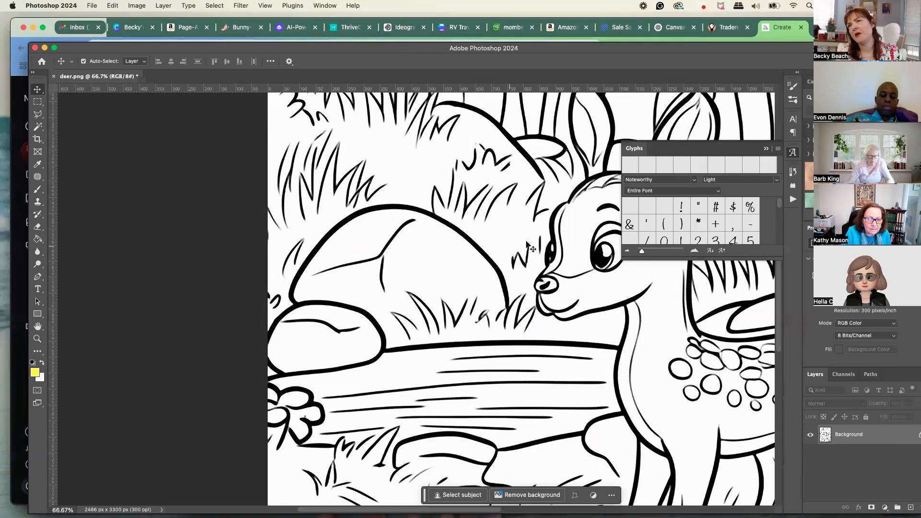
left_click(37, 339)
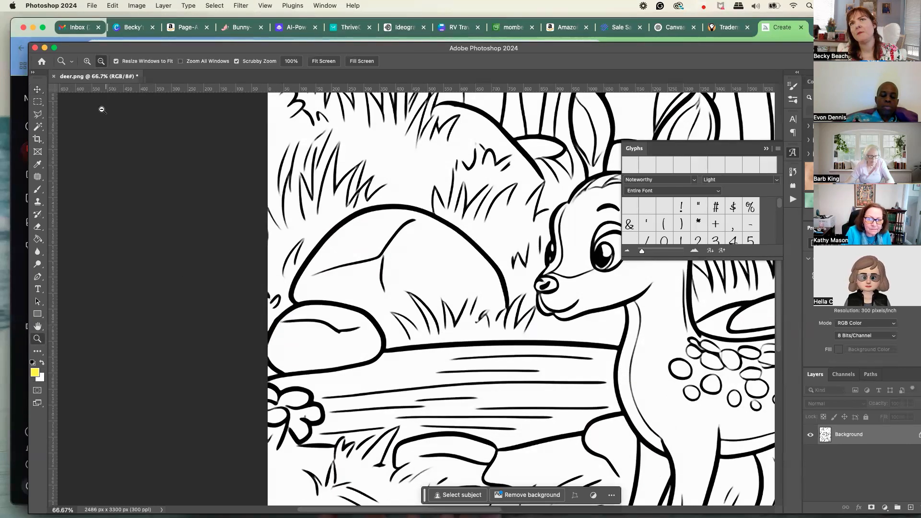
left_click(534, 227, "alt")
left_click(532, 240, "alt")
left_click(531, 243, "alt")
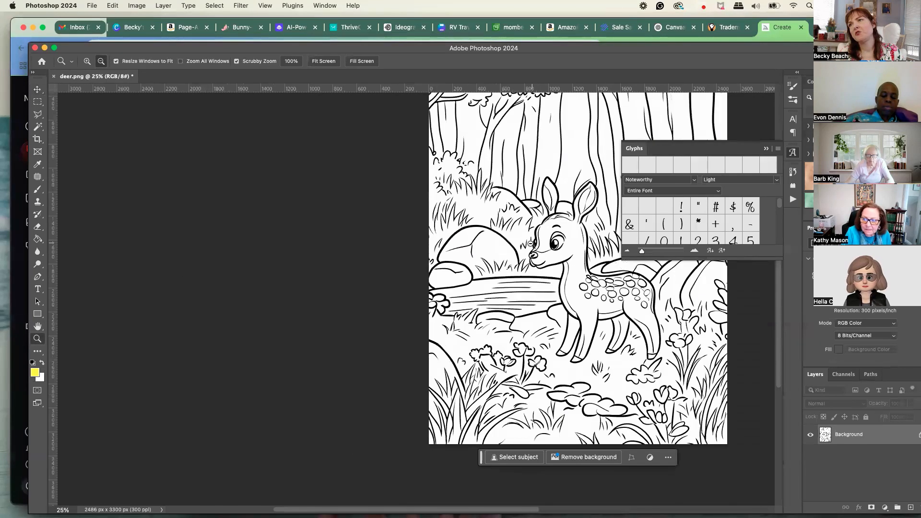
scroll(546, 255, "up", 2)
scroll(546, 255, "down", 1)
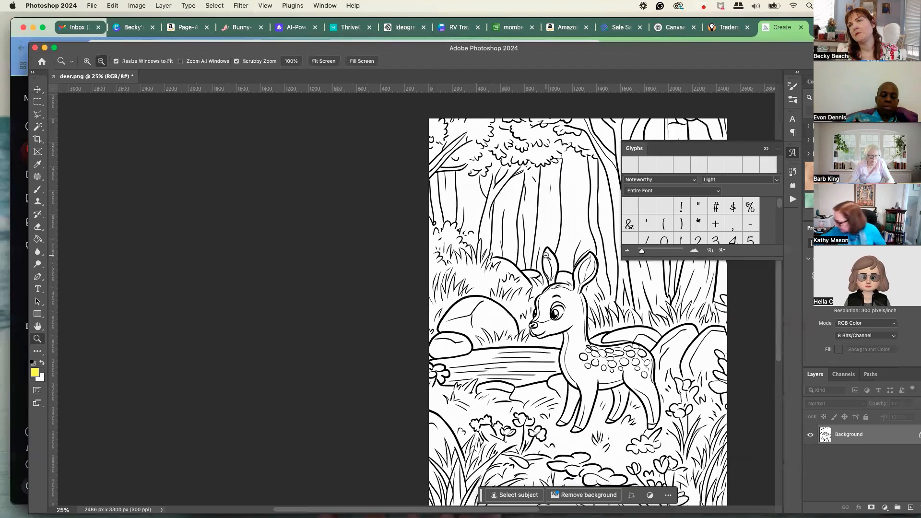
scroll(546, 255, "down", 1)
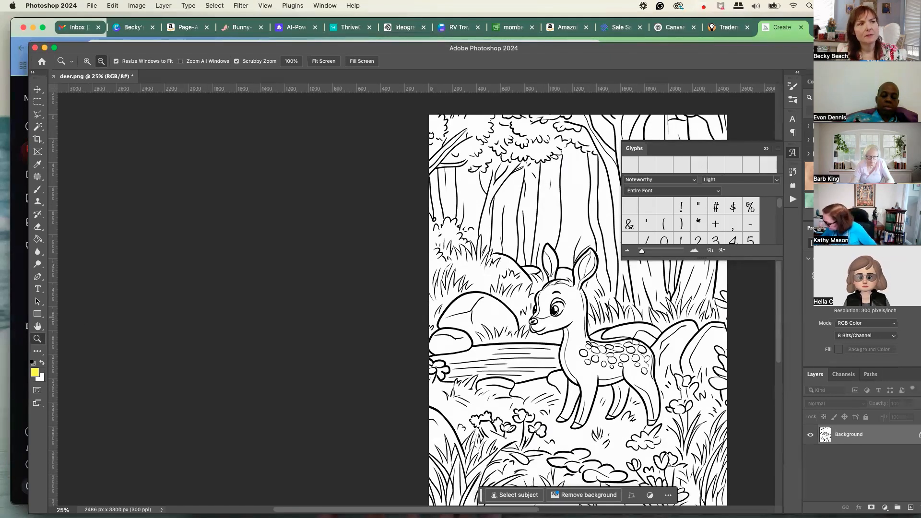
- Open the original deer.png from Finder in Preview, inspect its line sharpness at high magnification, and close the Preview and Finder windows
key("super+Tab")
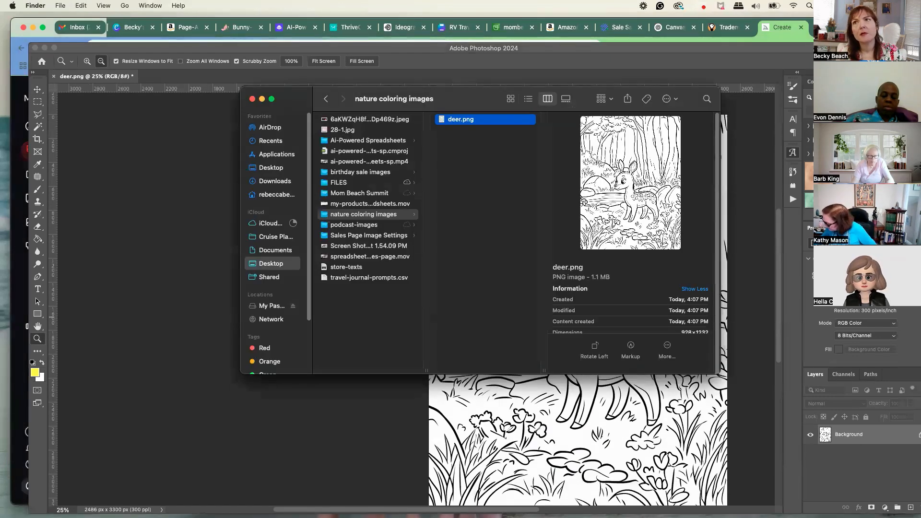
double_click(462, 120)
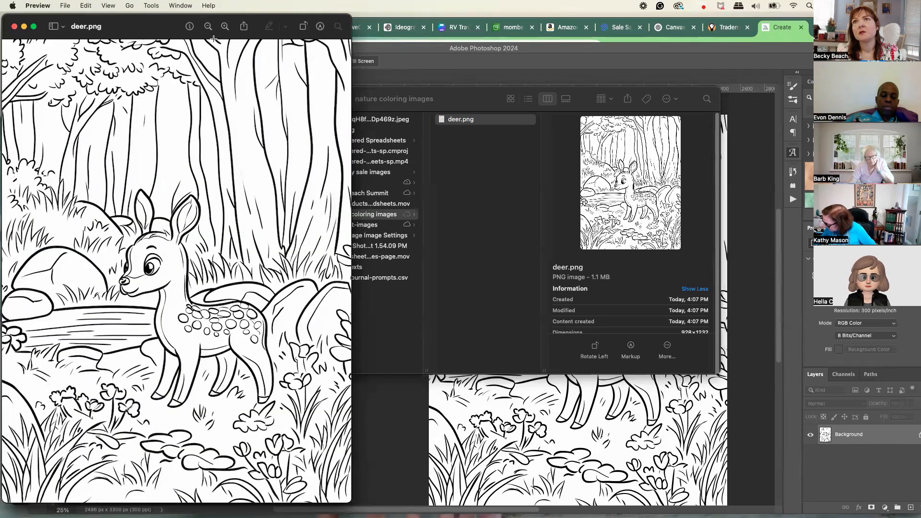
left_click(225, 27)
left_click(225, 26)
left_click(225, 27)
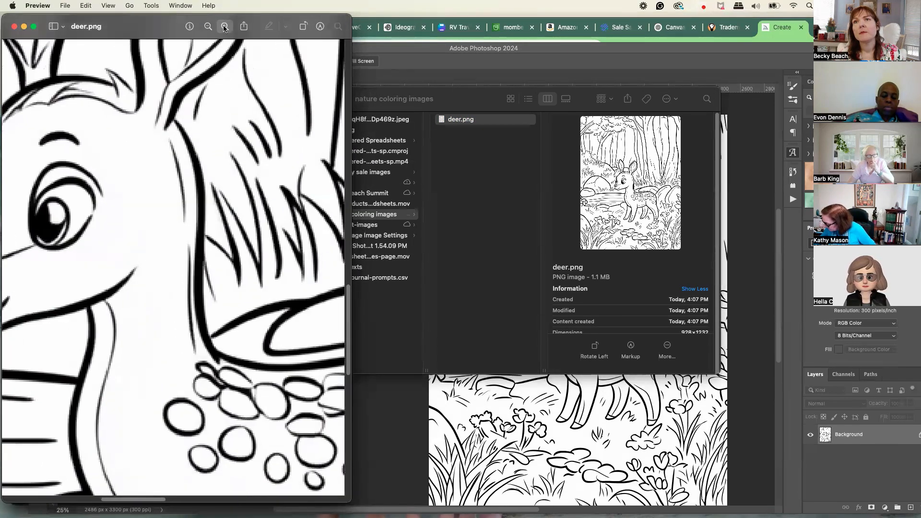
left_click(225, 27)
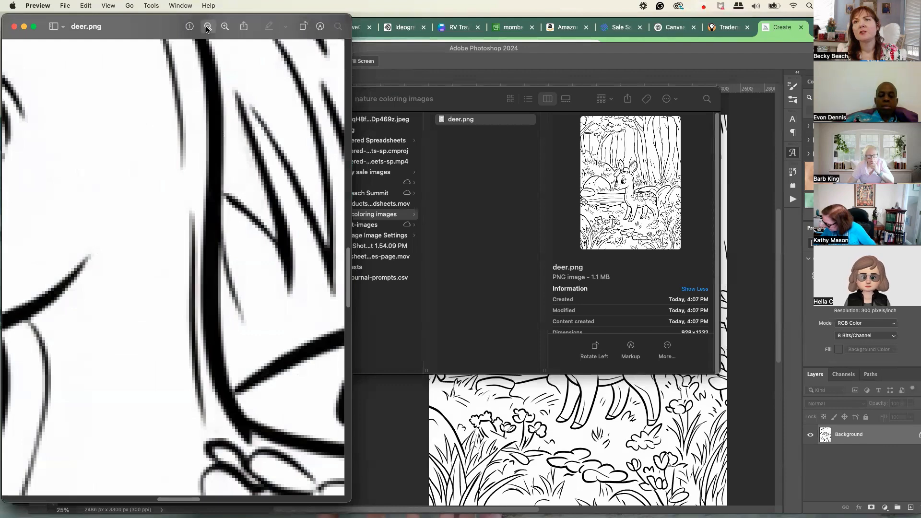
left_click(207, 27)
left_click(207, 27)
left_click(207, 27)
left_click(207, 27)
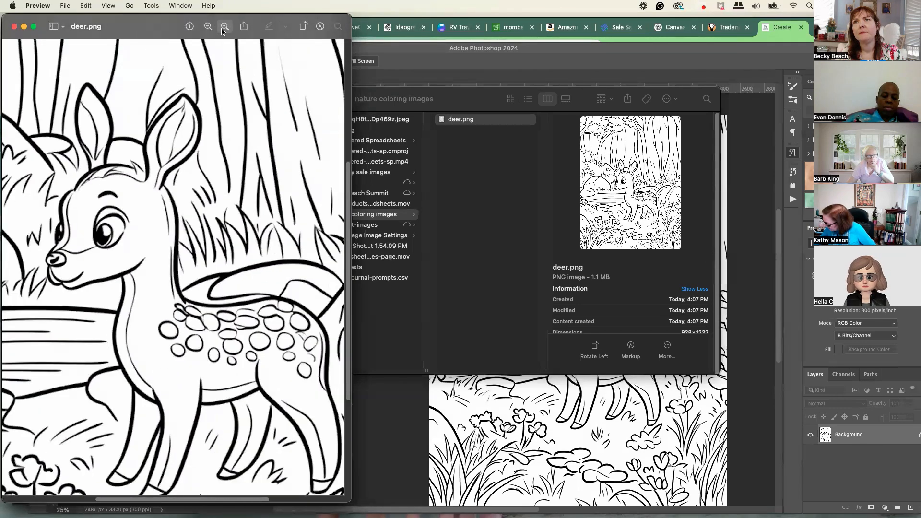
left_click(14, 26)
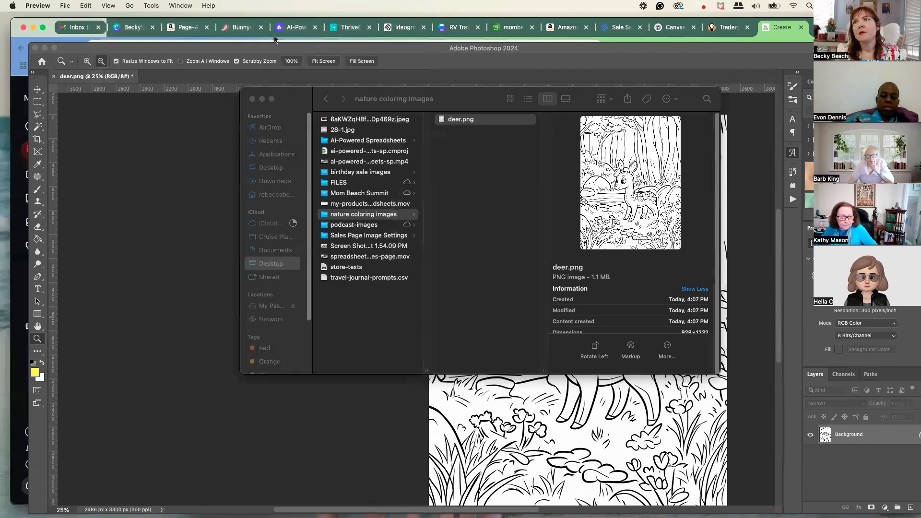
left_click(253, 99)
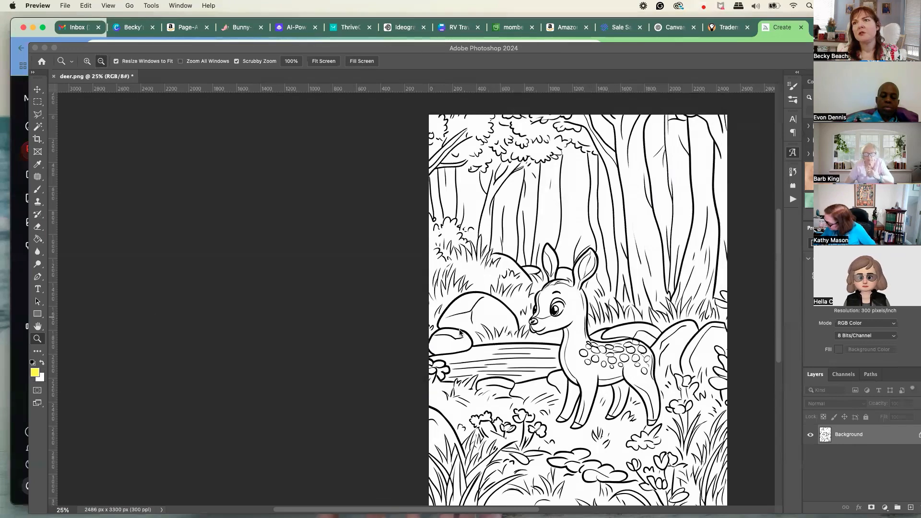
- Inspect the line quality of the enlarged image in Photoshop around the deer's eye at 300%, and its head and body at 100%
left_click(532, 308)
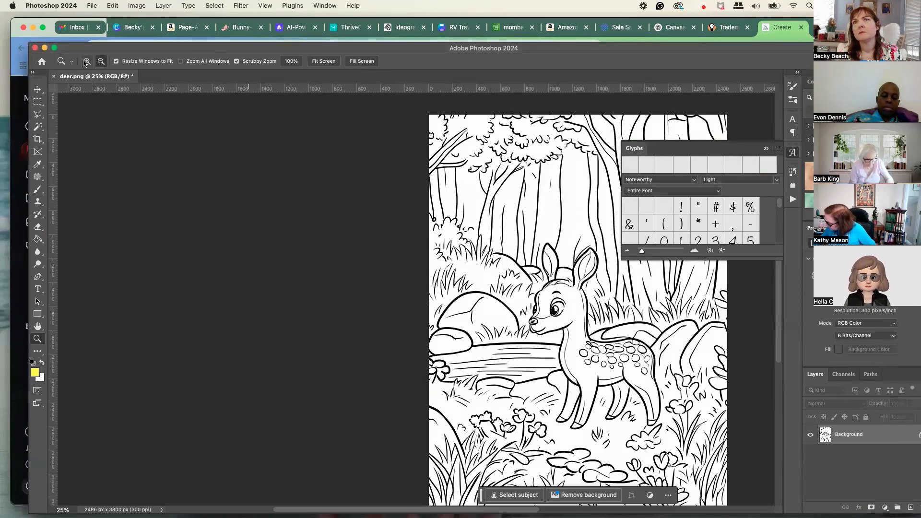
left_click_drag(536, 317, 552, 305)
left_click(552, 305)
left_click(501, 283)
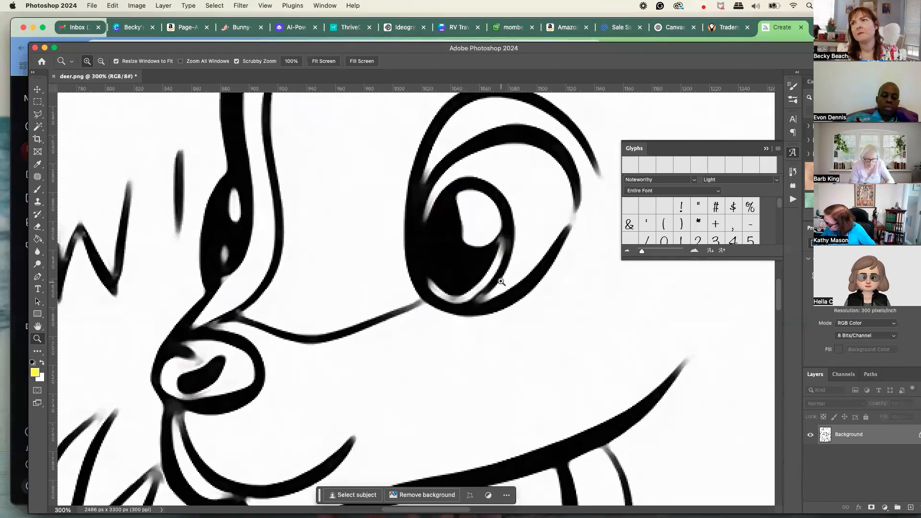
left_click(100, 61)
left_click(144, 158)
left_click(161, 177)
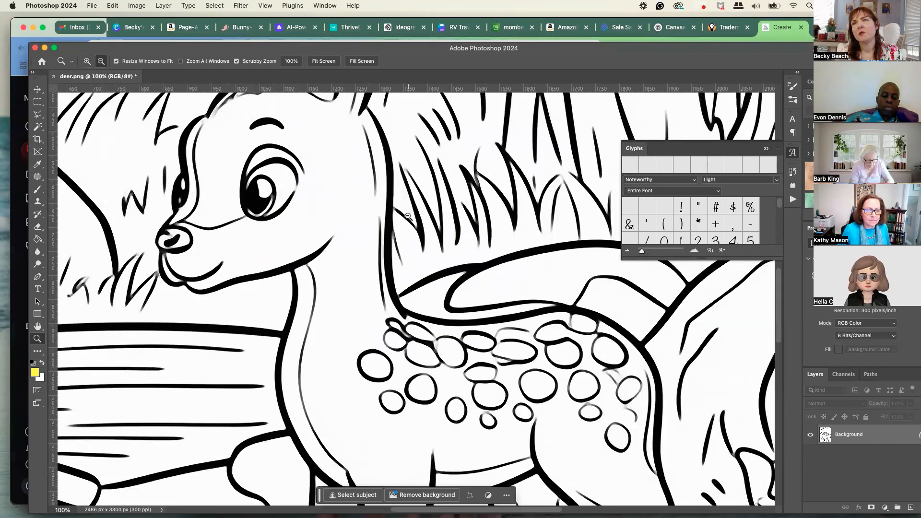
scroll(401, 227, "up", 10)
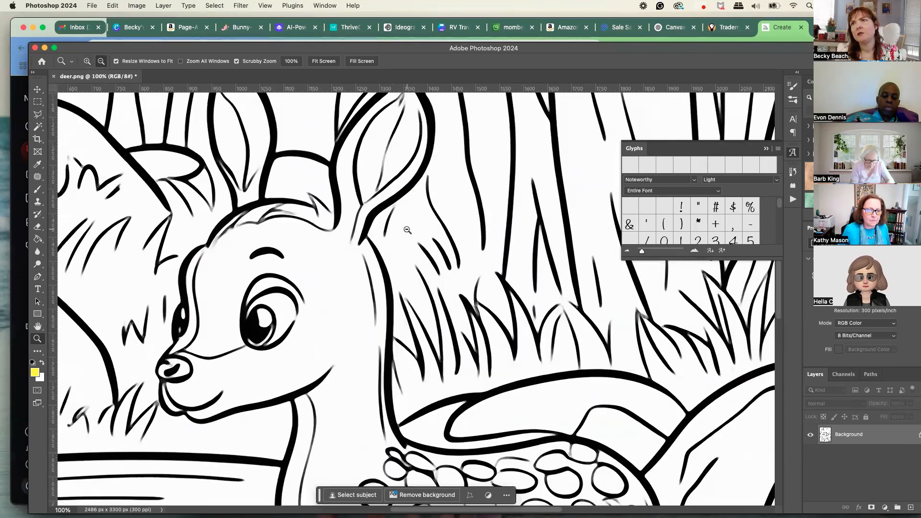
- Examine the enlarged deer page's tree canopy, trunks, head and spotted body at 100%, and its full composition at 25%
scroll(410, 231, "up", 15)
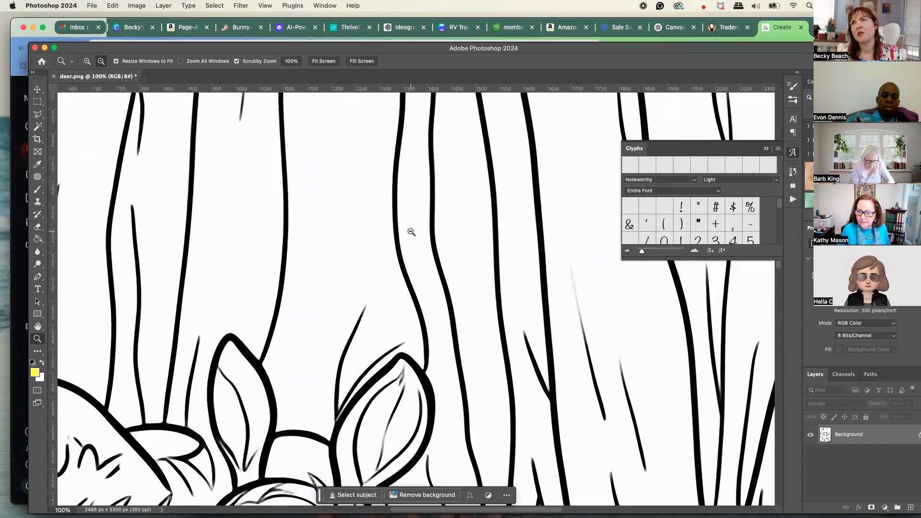
scroll(411, 232, "up", 15)
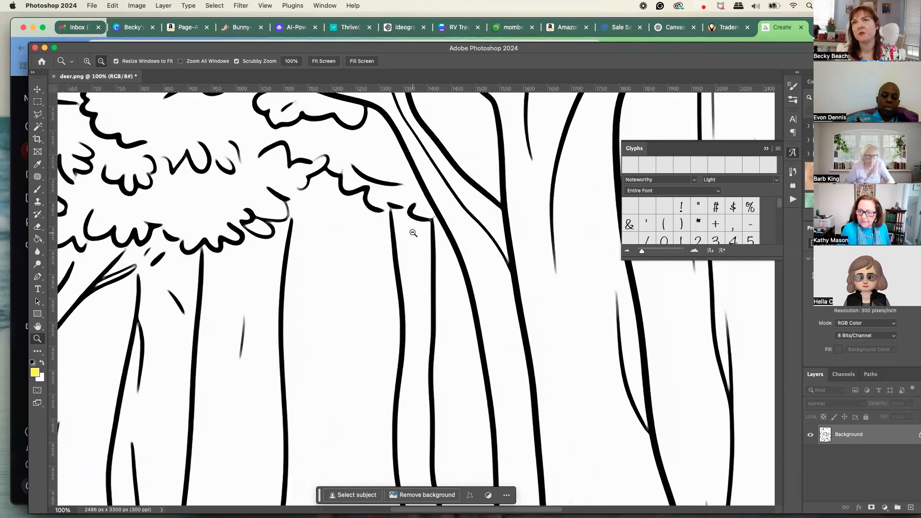
scroll(412, 232, "down", 15)
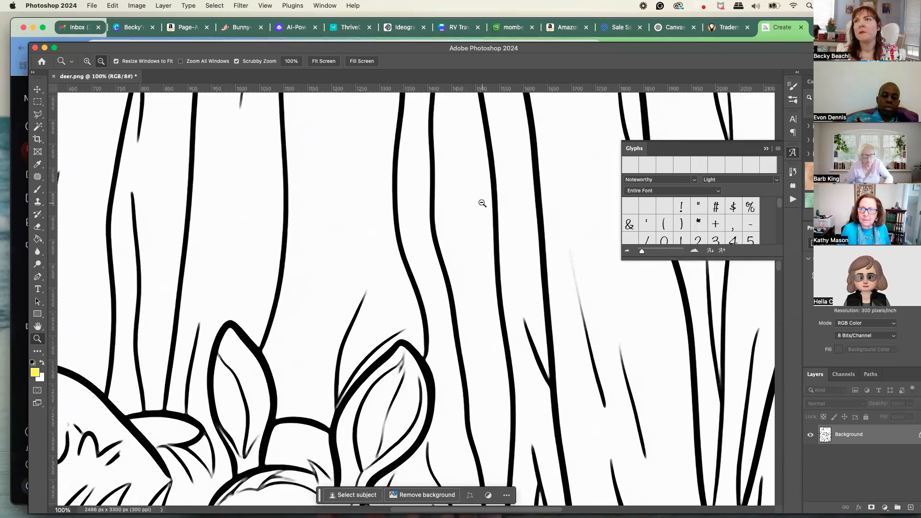
scroll(482, 207, "down", 10)
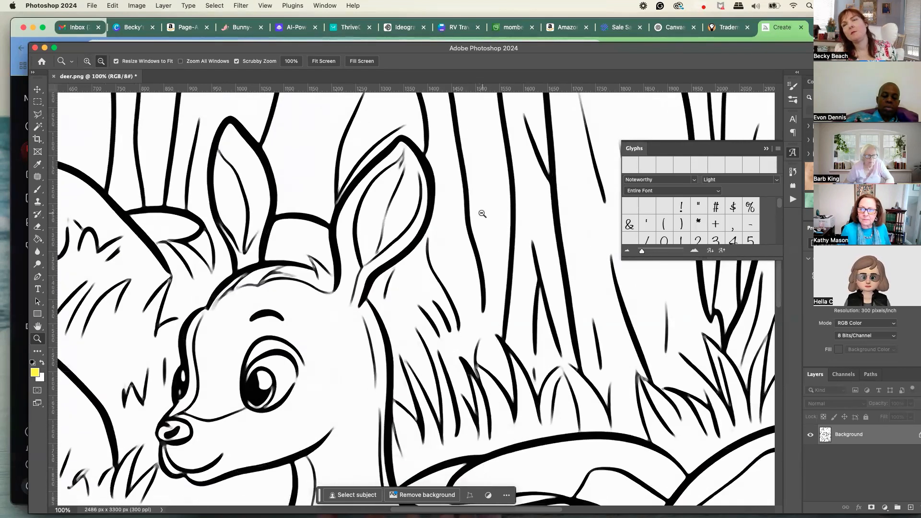
scroll(482, 213, "down", 6)
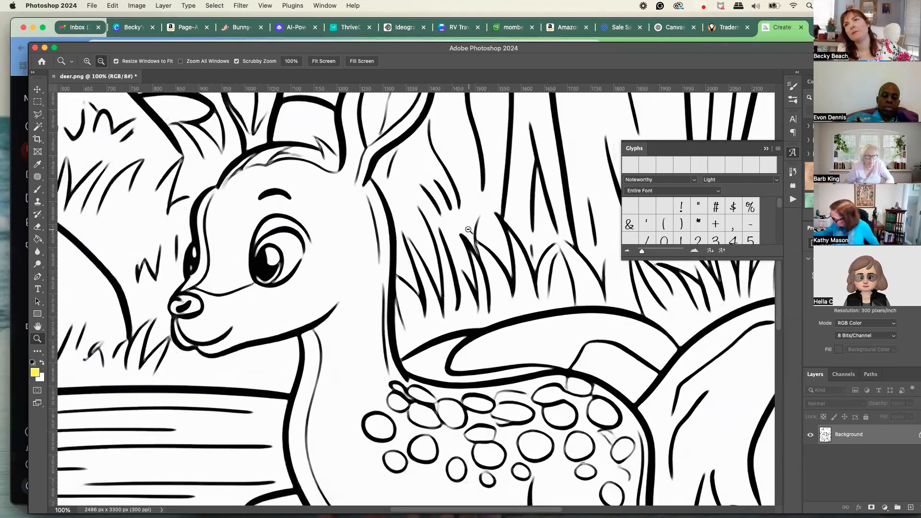
left_click(469, 230, "alt")
left_click(469, 231, "alt")
left_click(469, 233, "alt")
left_click(469, 235, "alt")
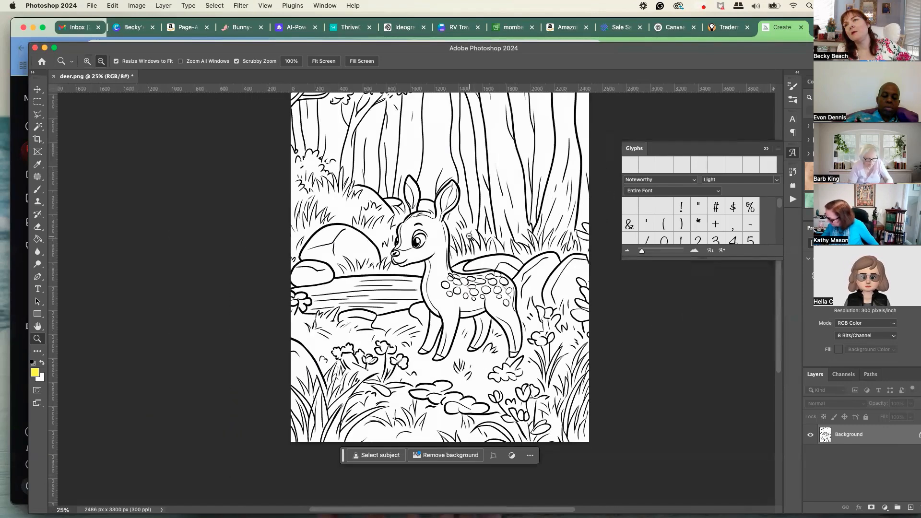
scroll(469, 235, "up", 3)
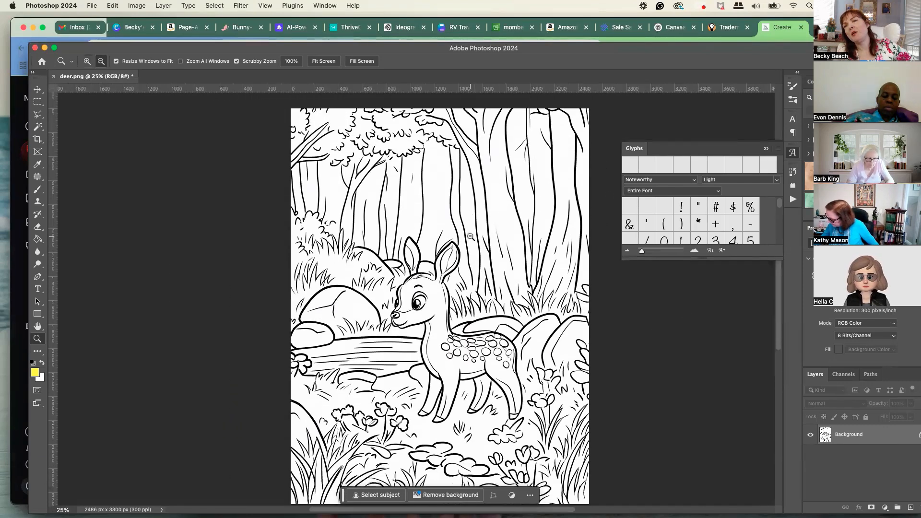
left_click_drag(564, 53, 562, 28)
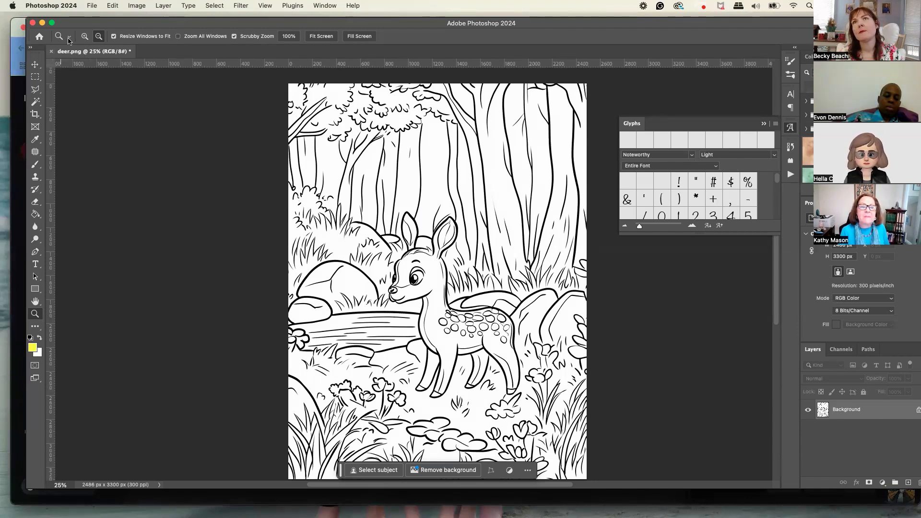
- Save a PNG copy as deer.png in the nature coloring images folder, replacing the existing file and using the large file size option
left_click(91, 6)
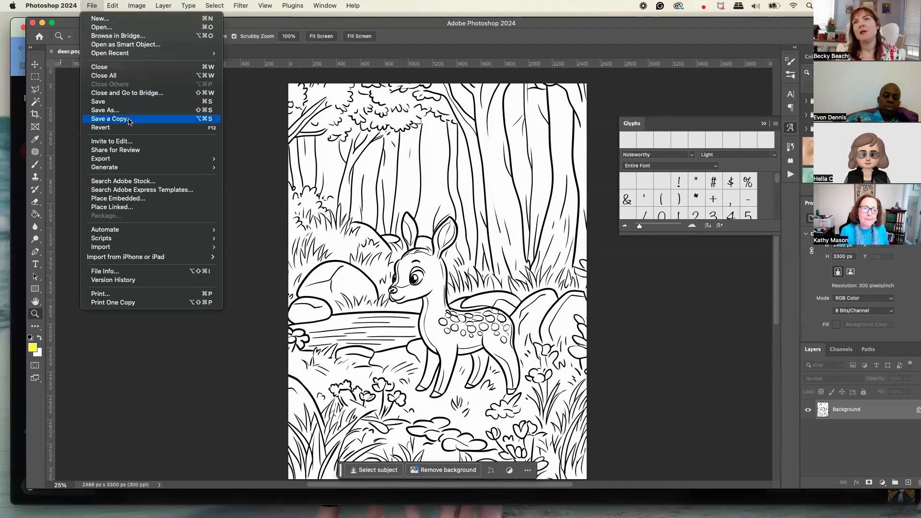
left_click(108, 118)
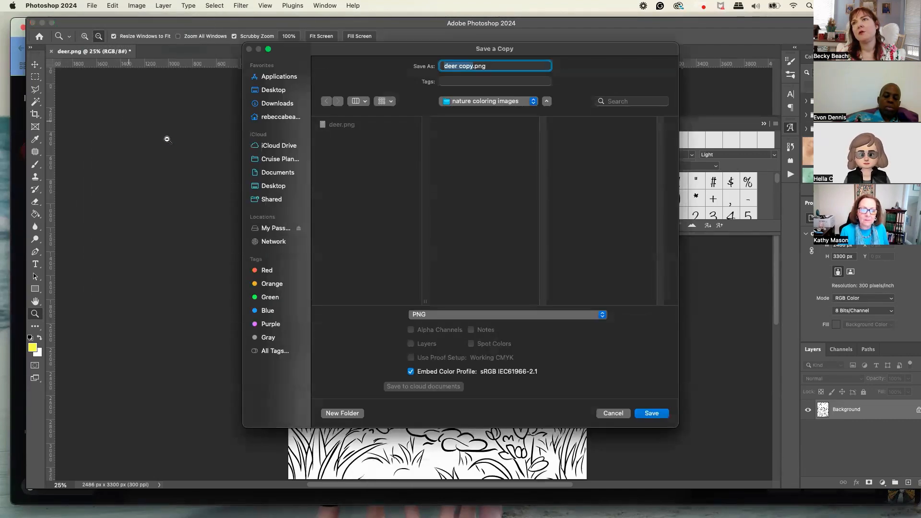
left_click(339, 125)
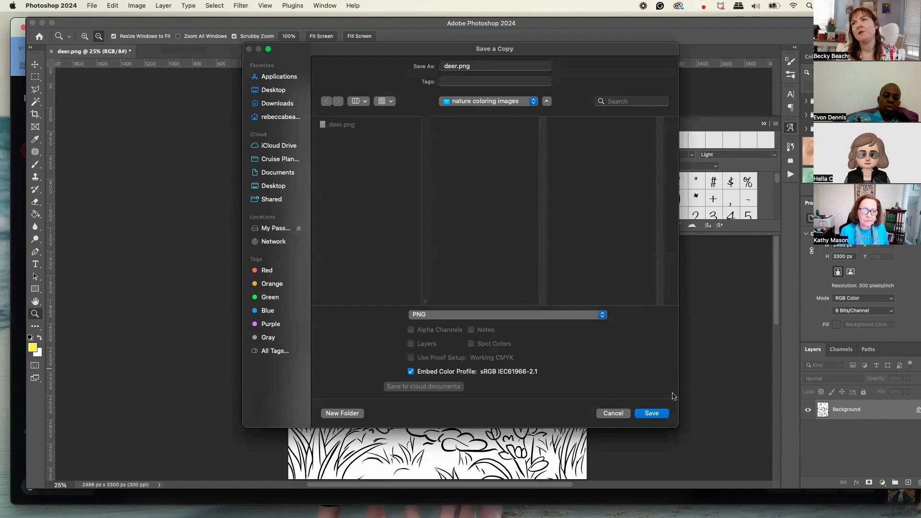
left_click(653, 413)
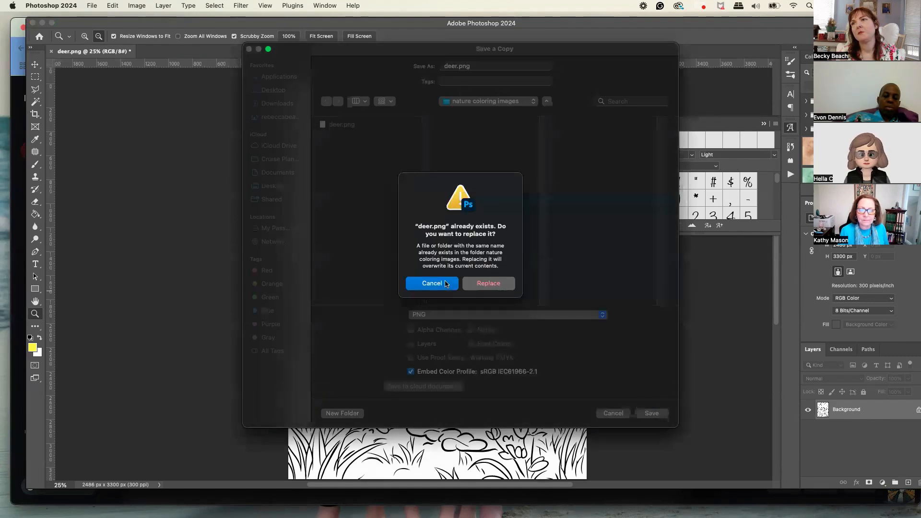
left_click(489, 284)
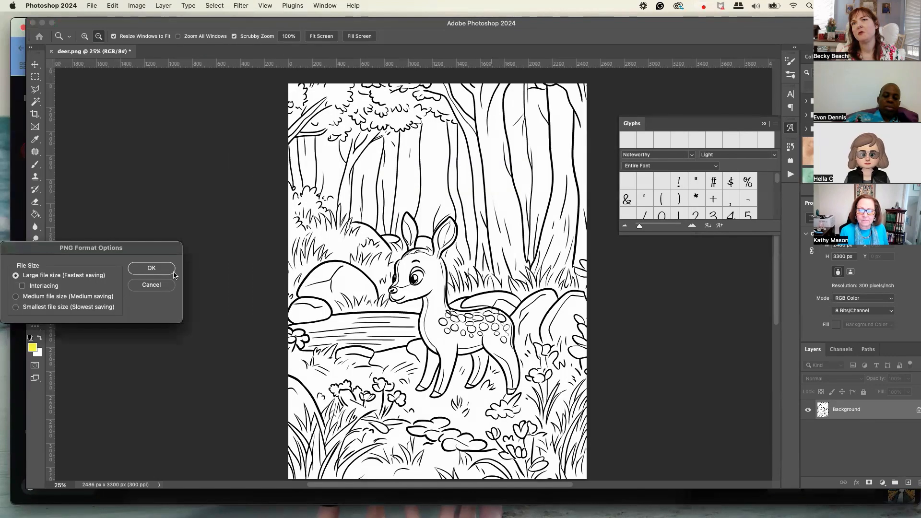
left_click(156, 269)
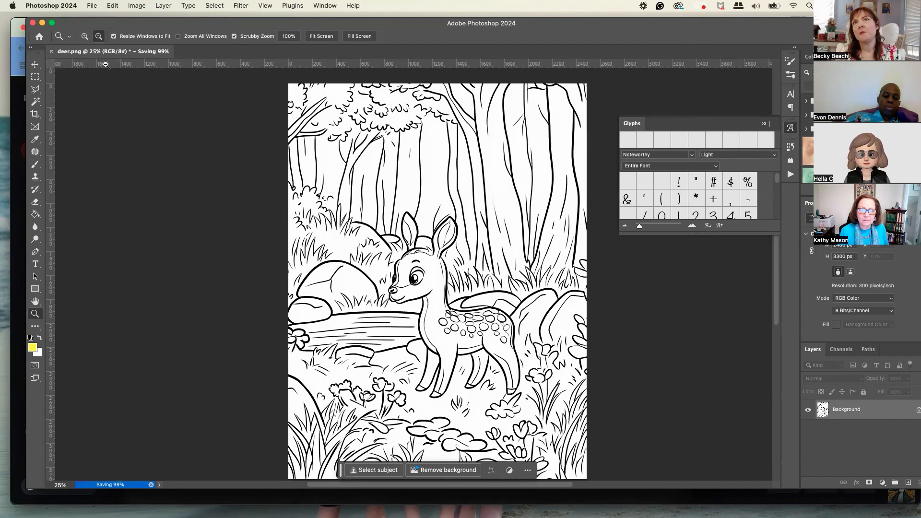
- Switch to Midjourney in Chrome and replace "with forest animals in nature" in the prompt with "with a St. Patrick's Day gnome"
left_click(43, 23)
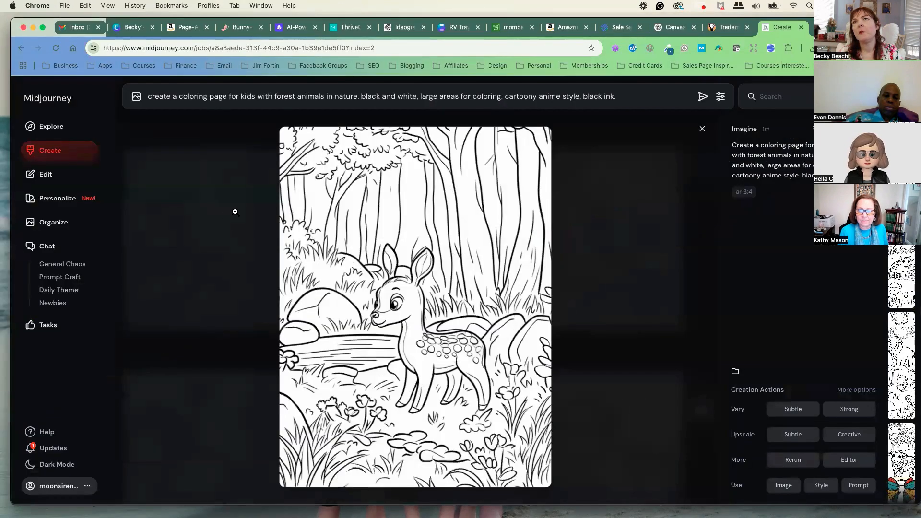
left_click(291, 98)
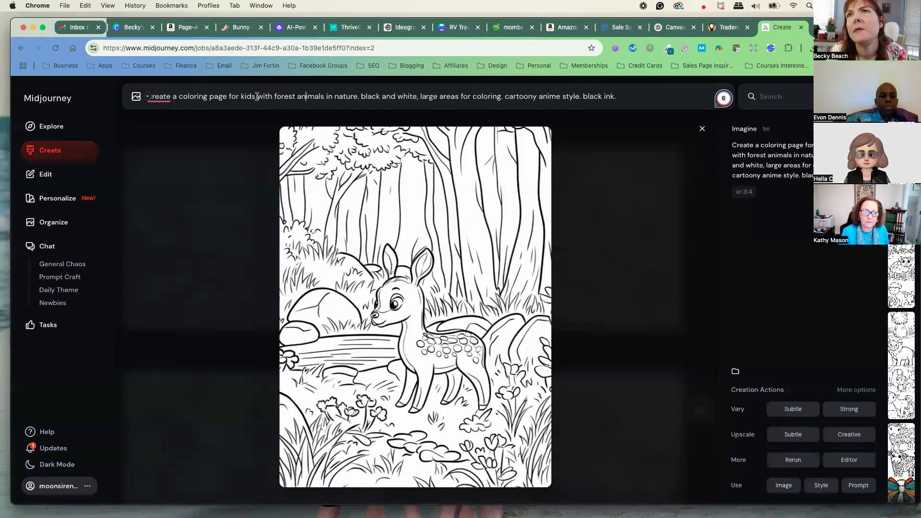
left_click_drag(257, 97, 326, 97)
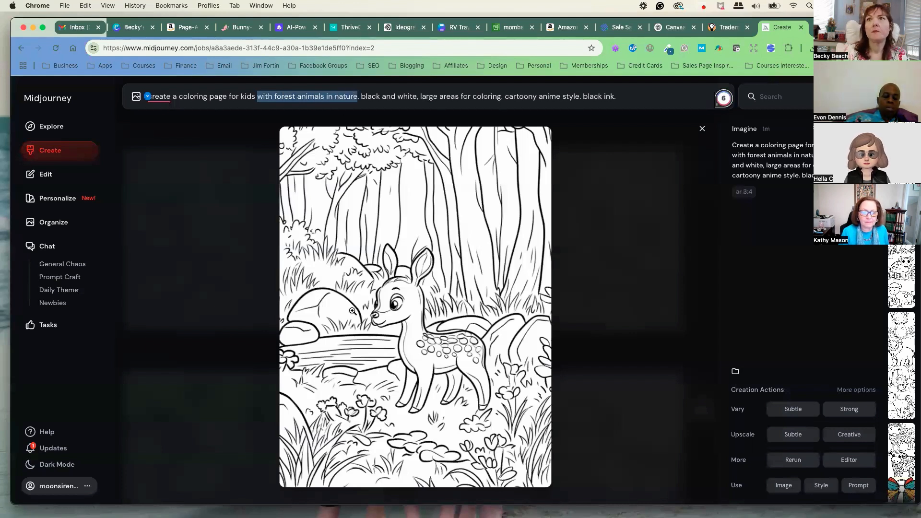
type("with St.")
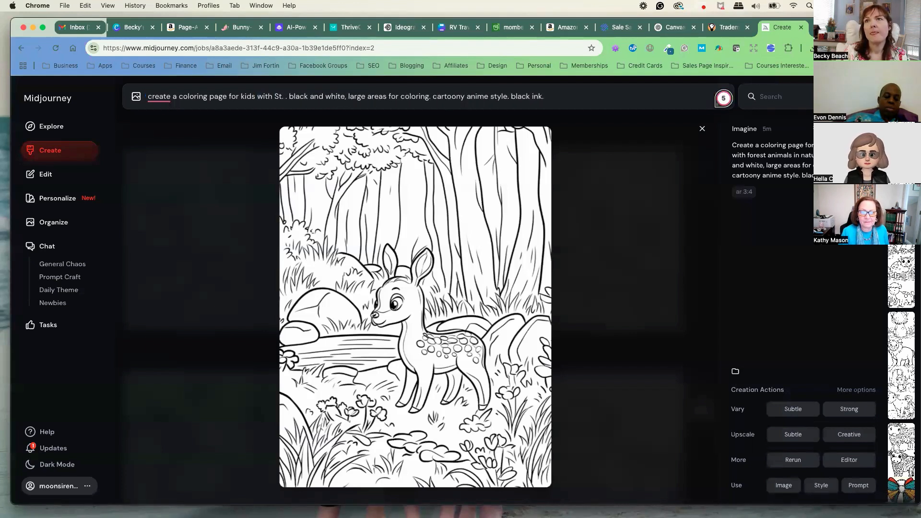
key("Delete")
type("Patri")
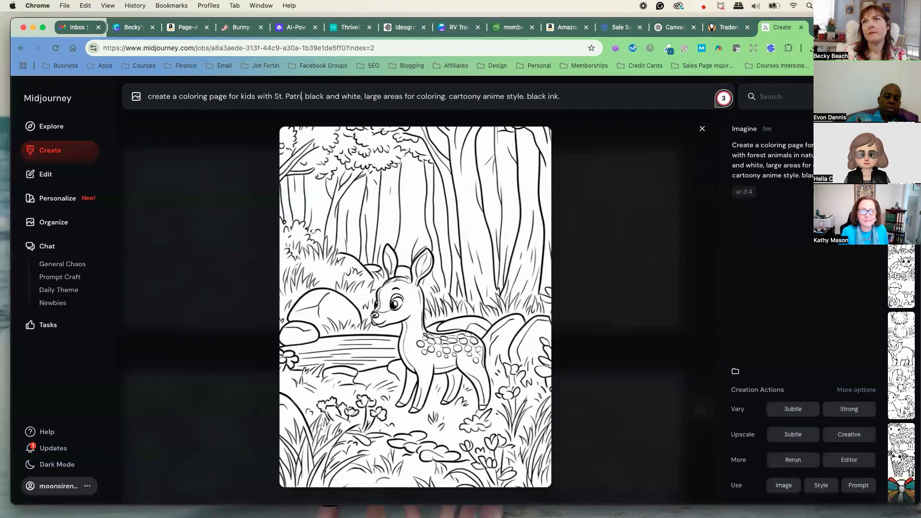
type("ck's Day g")
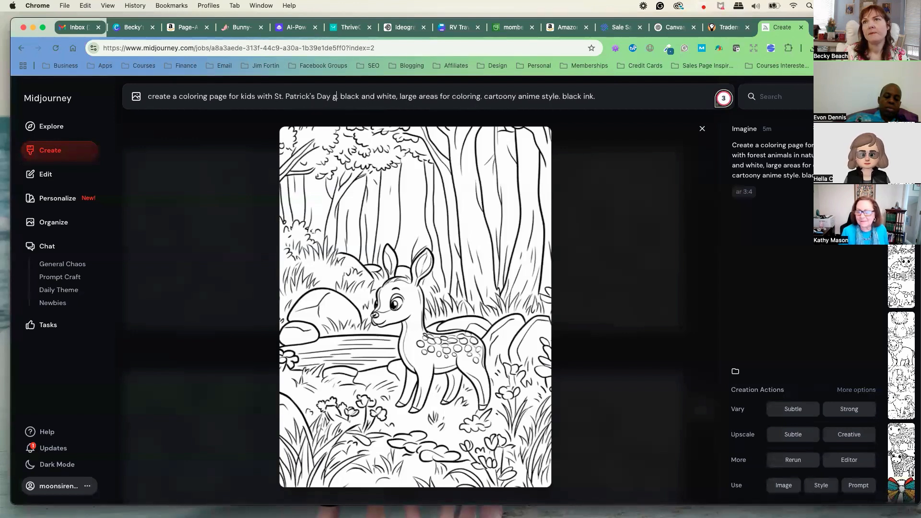
key("BackSpace")
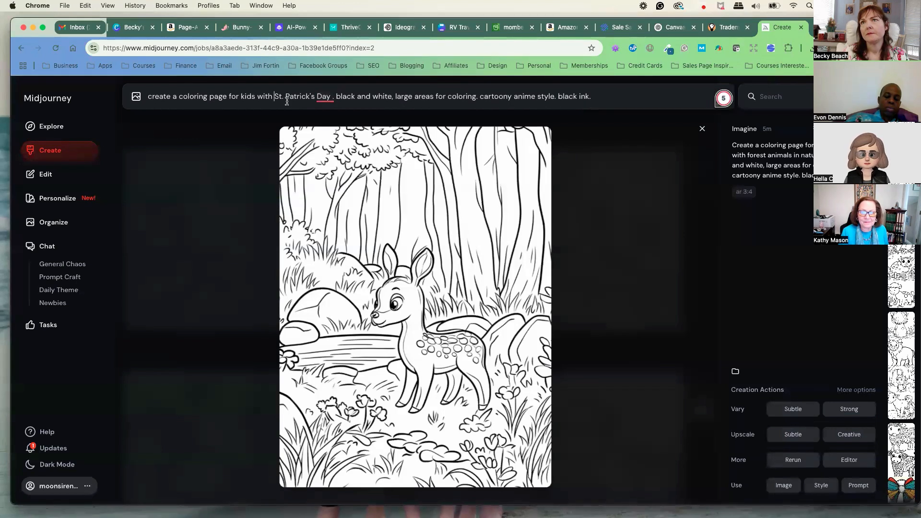
type("a")
right_click(329, 96)
left_click(366, 124)
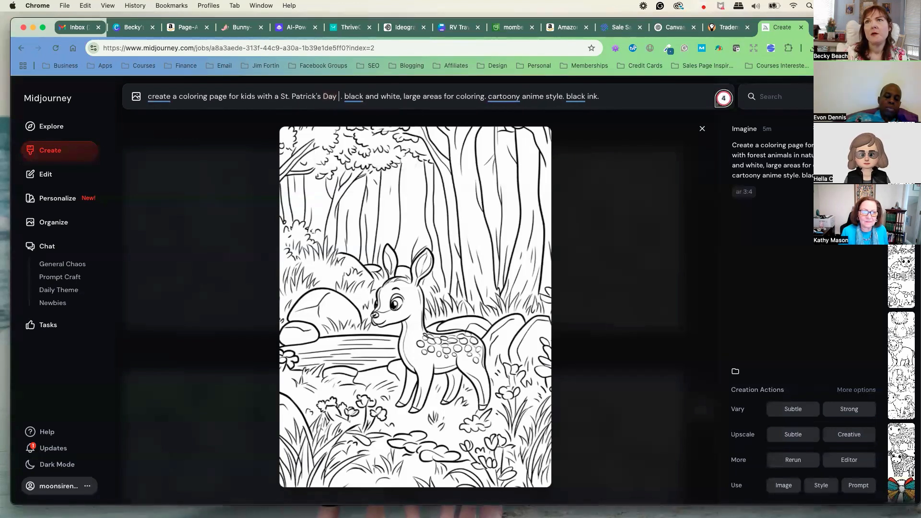
type("gn")
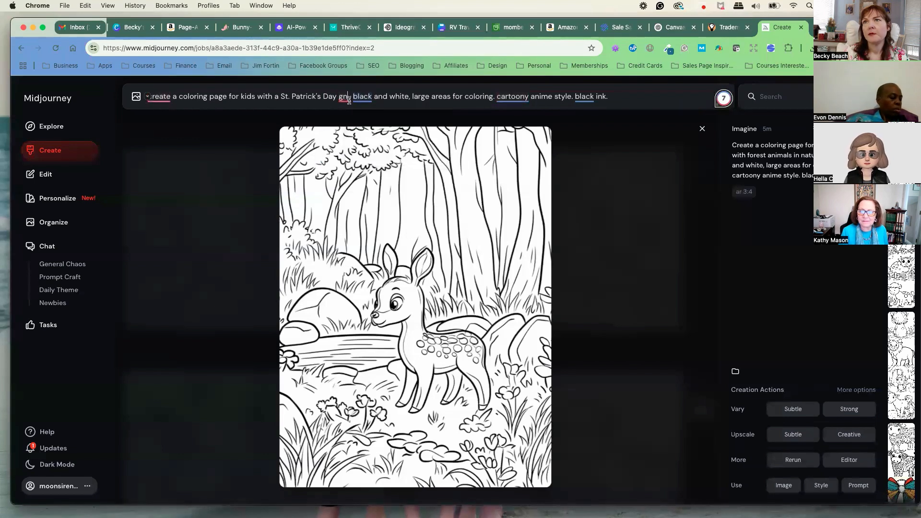
type("ome")
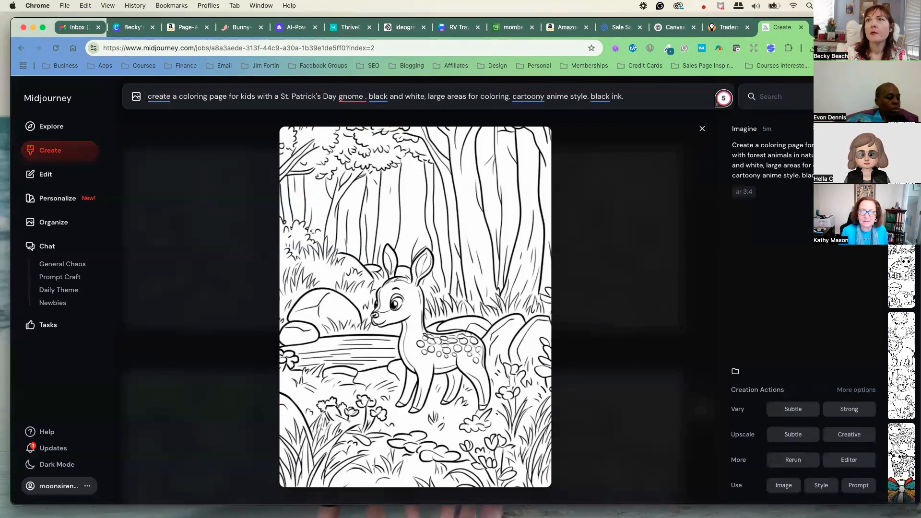
- Extend the prompt after "gnome" with "and a pot of gold next to him. With a rainbow and clouds in the sky. Also some four leaf clovers."
type(" and a pot of ")
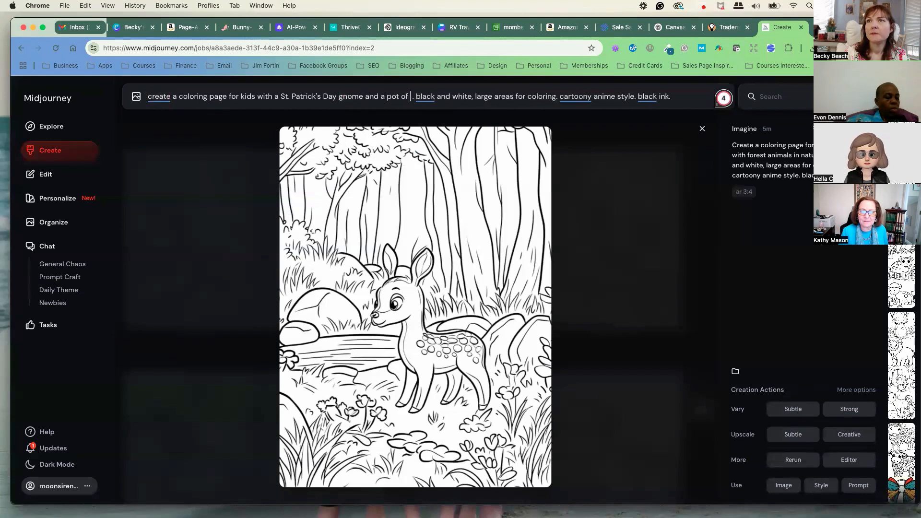
type("gold next t")
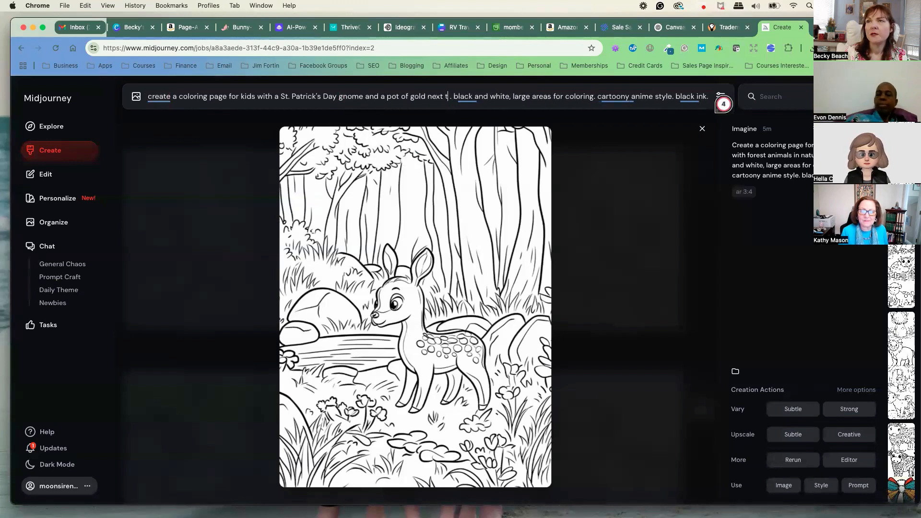
type("o him. With a rainb")
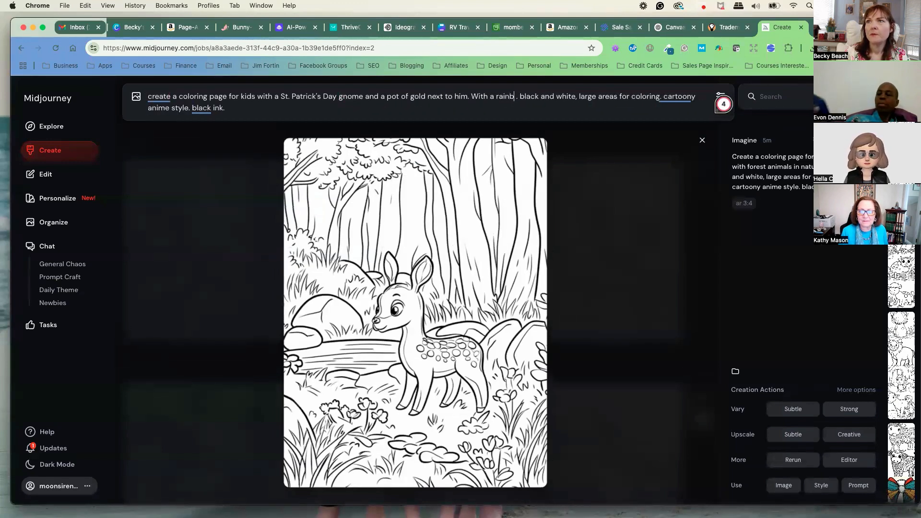
type("ow and clouds in t")
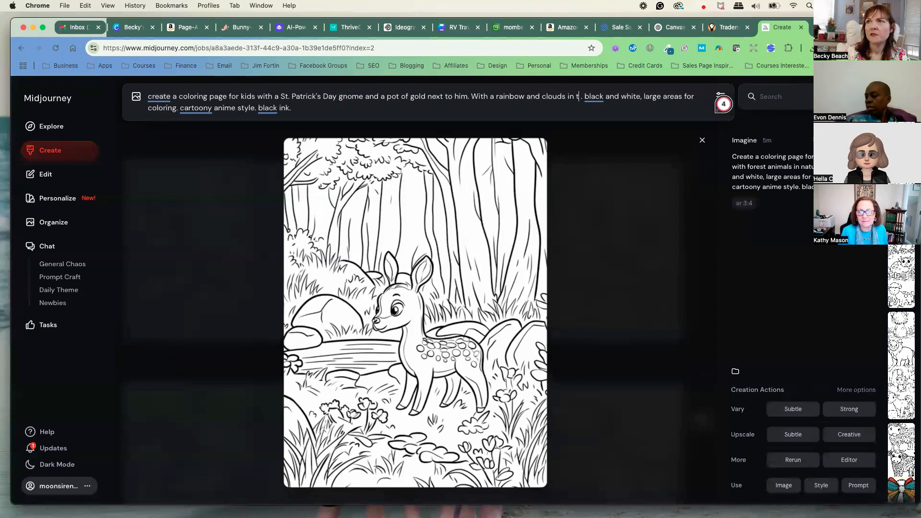
type("he sky")
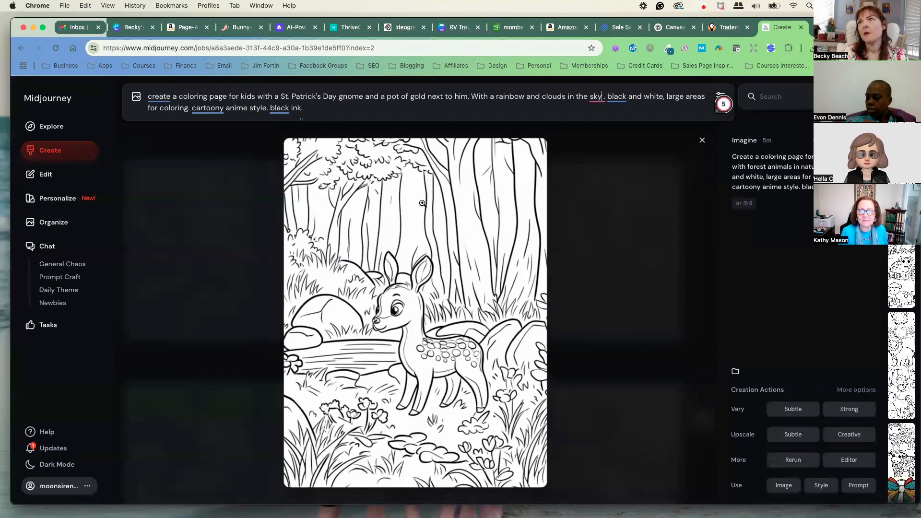
type(". Also some ")
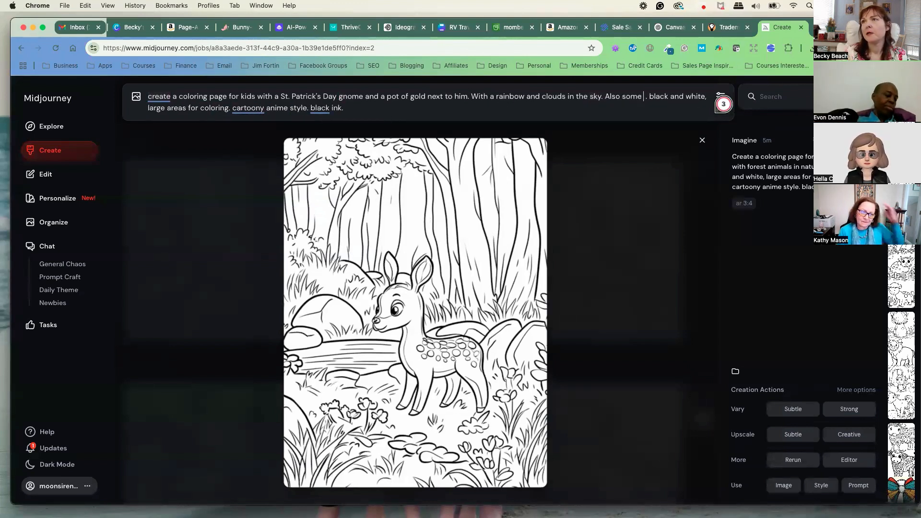
type("four lea")
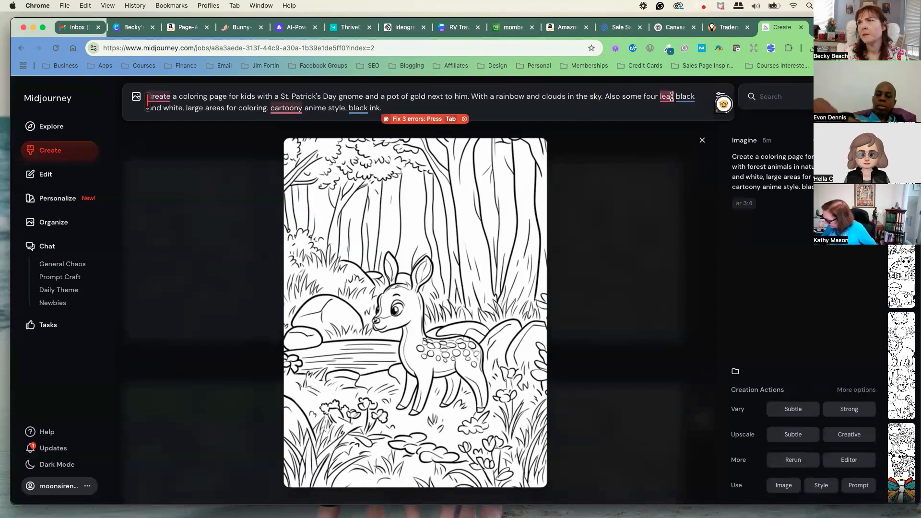
type("f")
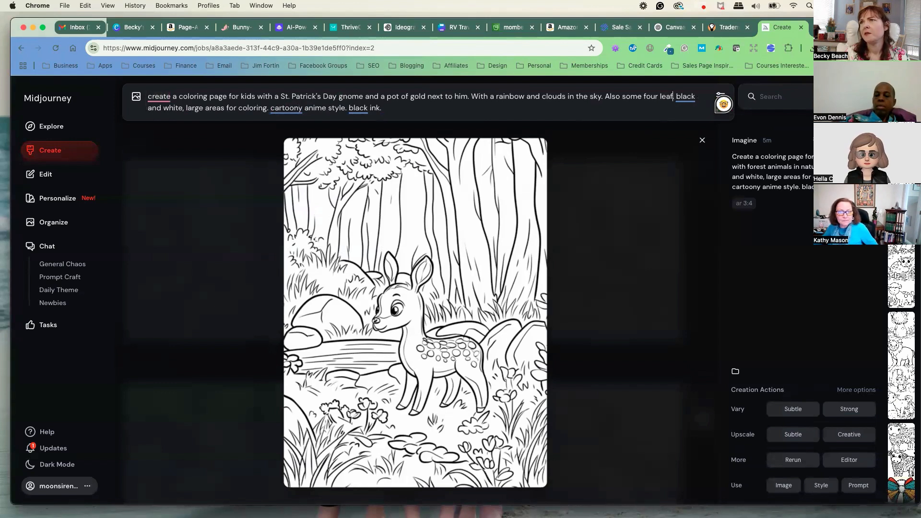
type(" clovers.")
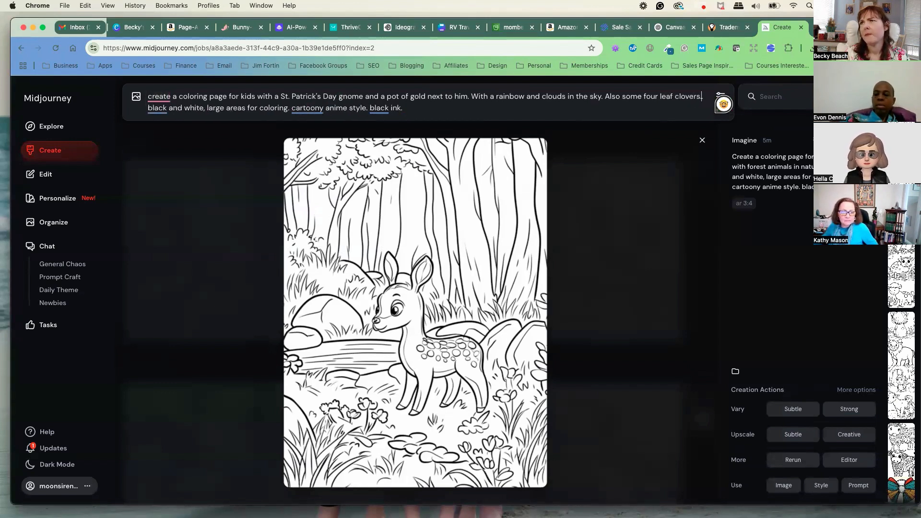
- Copy the entire St. Patrick's Day gnome prompt to the clipboard
left_click_drag(443, 109, 140, 100)
right_click(219, 101)
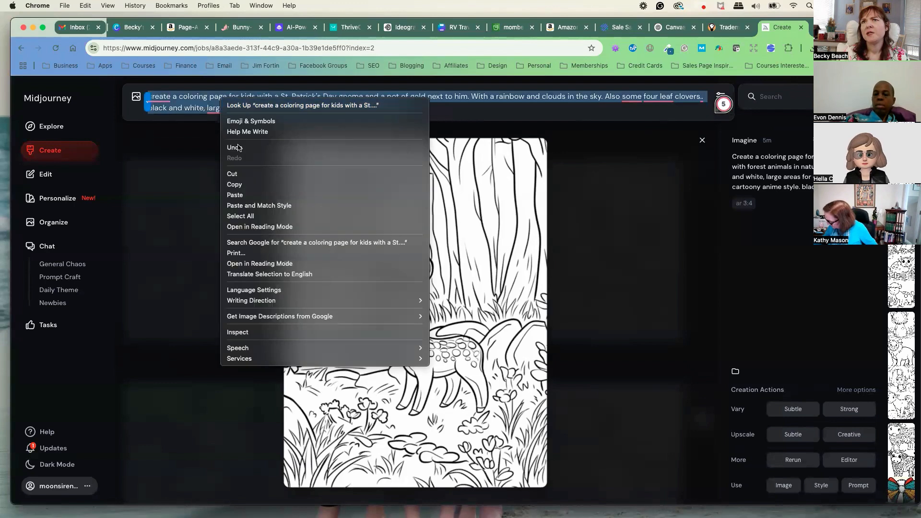
left_click(242, 185)
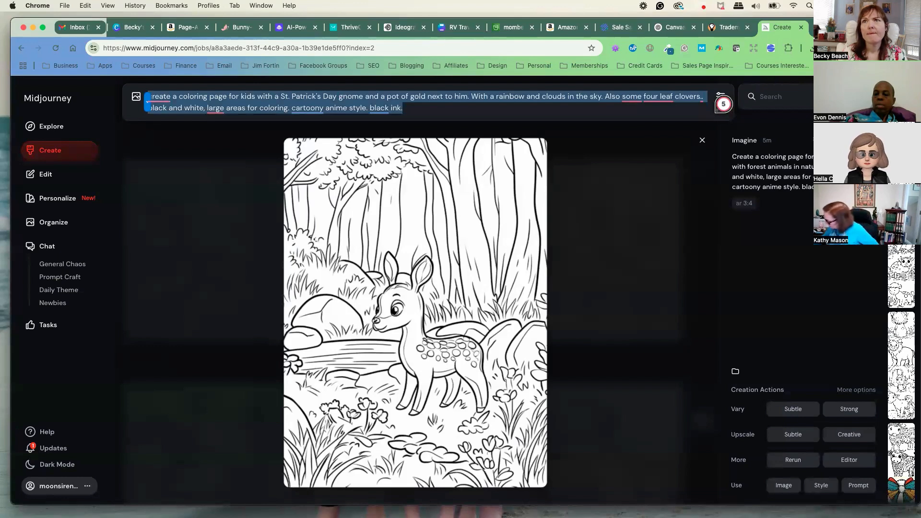
- Generate images from the St. Patrick's Day gnome prompt and bring up the new job in the image viewer
left_click(412, 109)
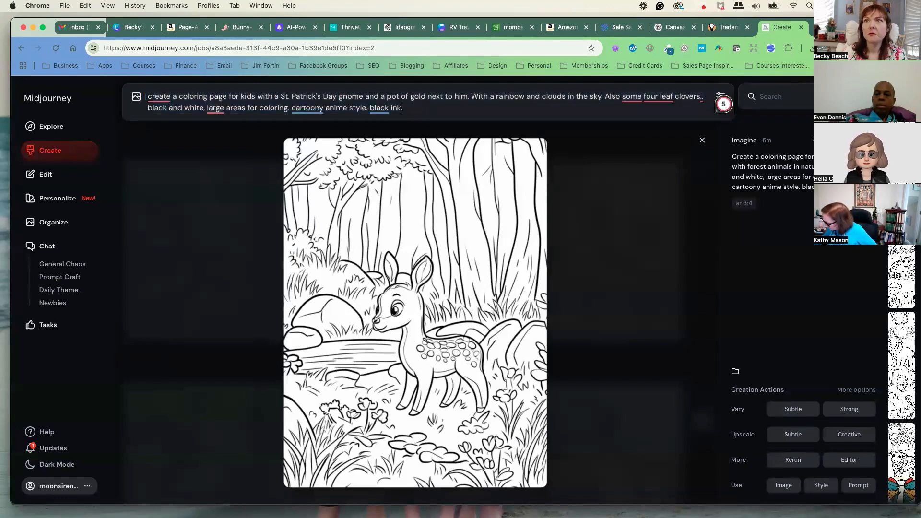
key("Return")
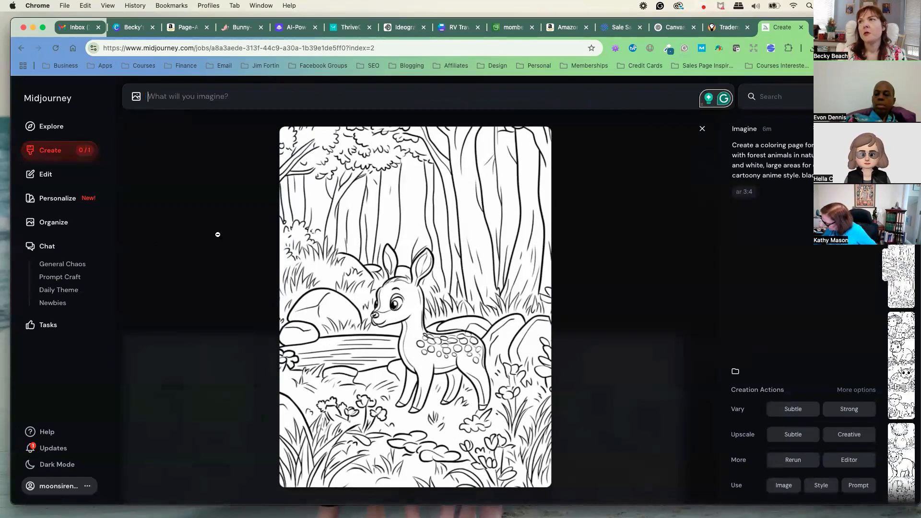
key("Left")
key("Left")
key("Left")
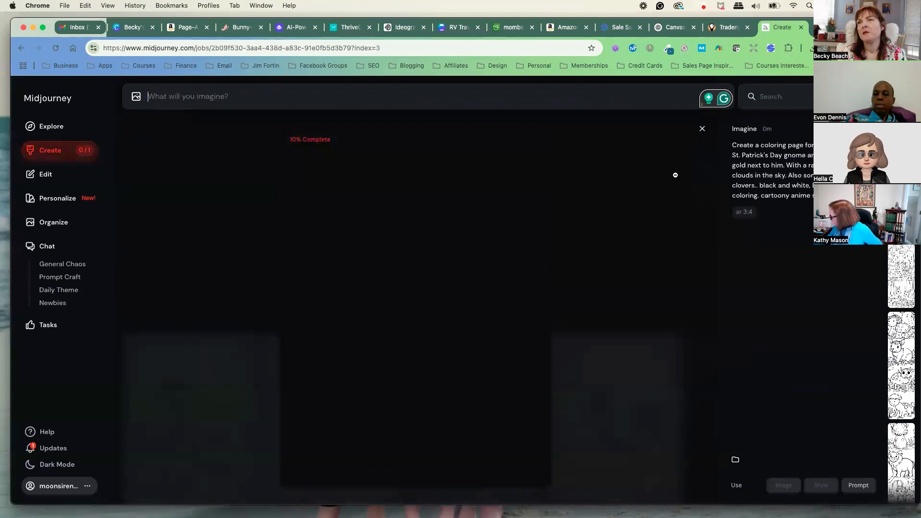
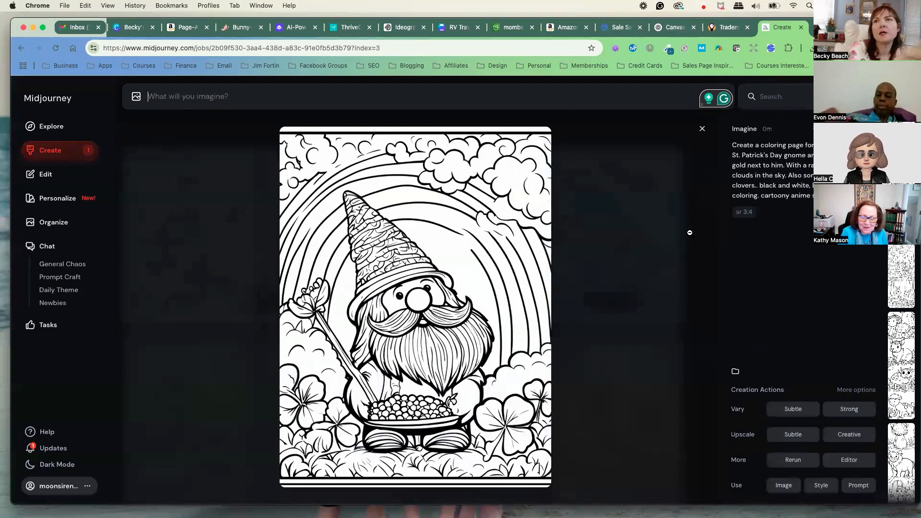
- Flip through the generated results and examine the first two gnome coloring pages at full size
scroll(571, 226, "down", 2)
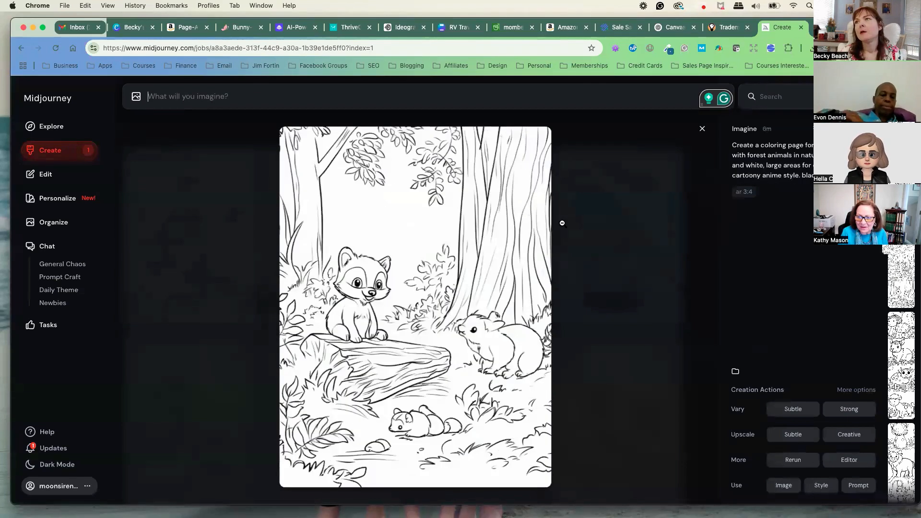
scroll(561, 226, "up", 4)
scroll(561, 229, "up", 1)
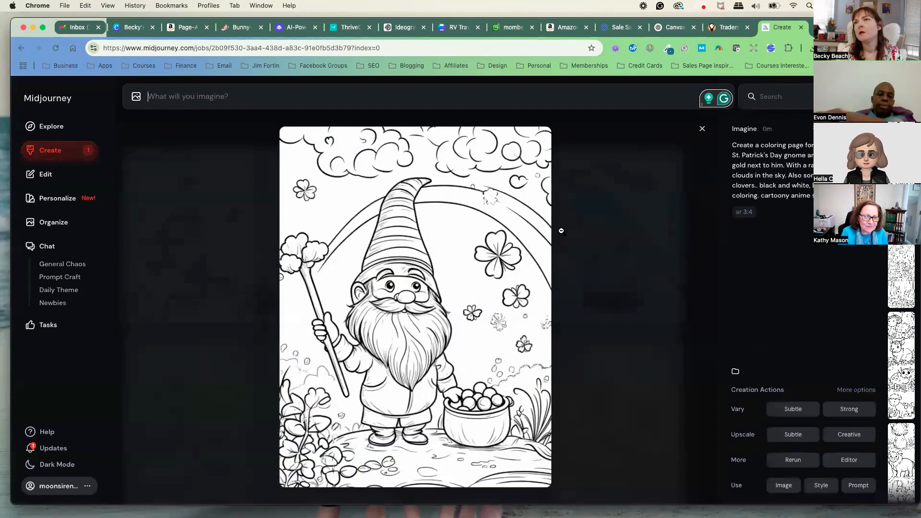
left_click(273, 246)
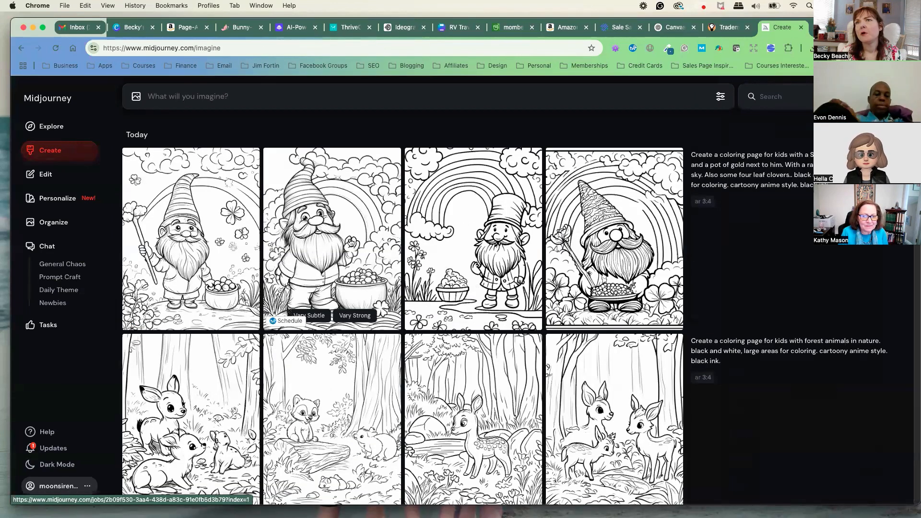
left_click(213, 230)
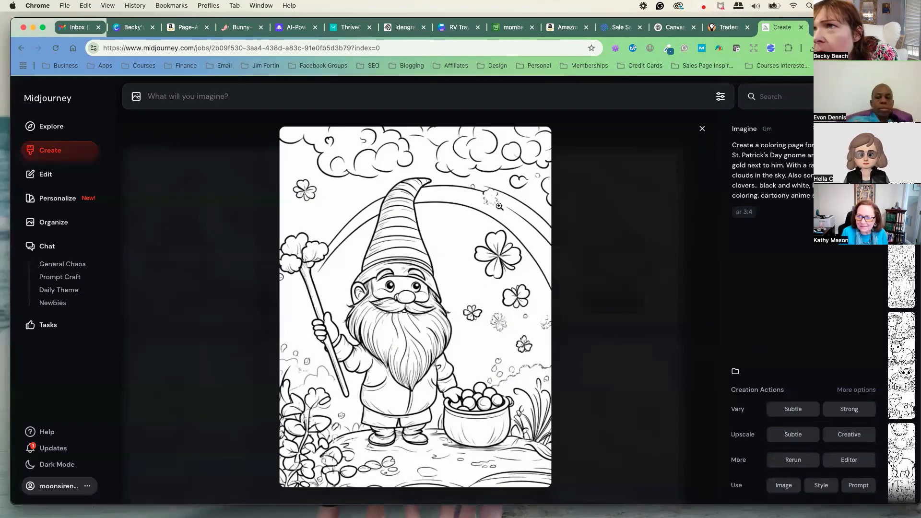
left_click(702, 130)
left_click(367, 225)
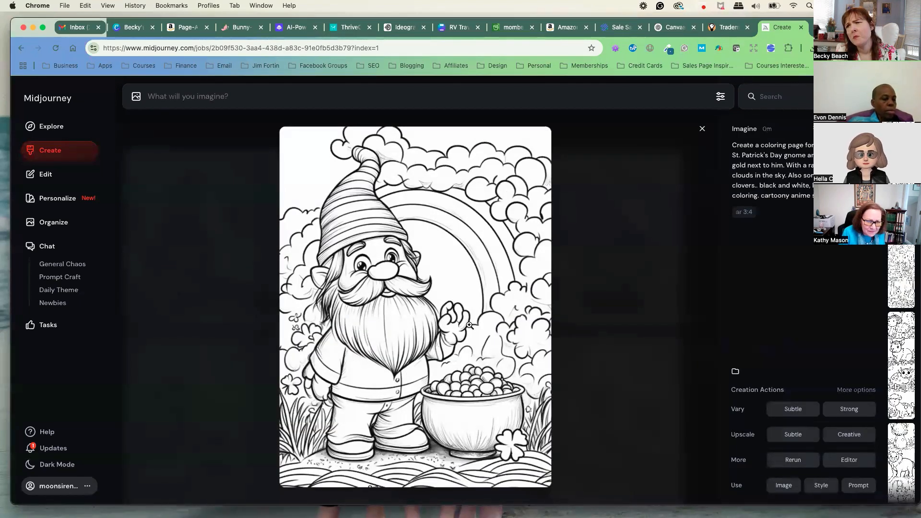
left_click(703, 129)
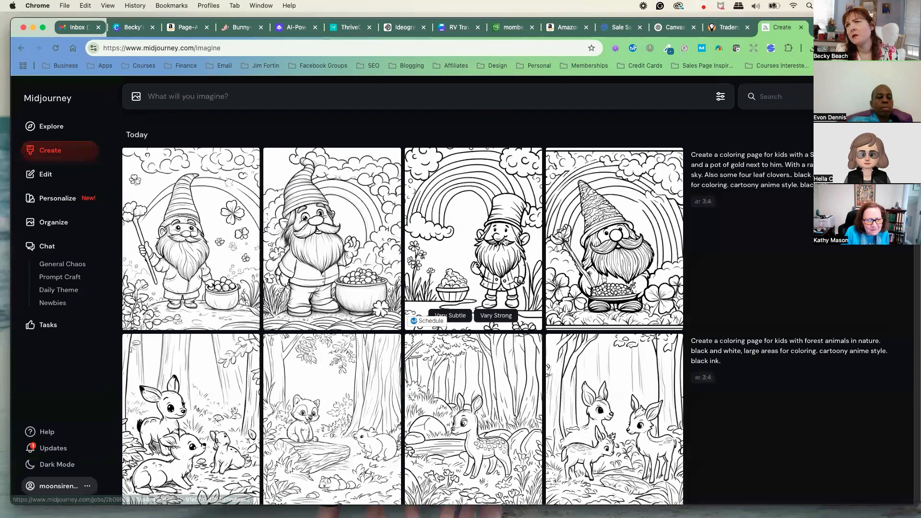
- View the third and fourth gnome pages at full size and rerun the gnome prompt for another set of images
left_click(507, 243)
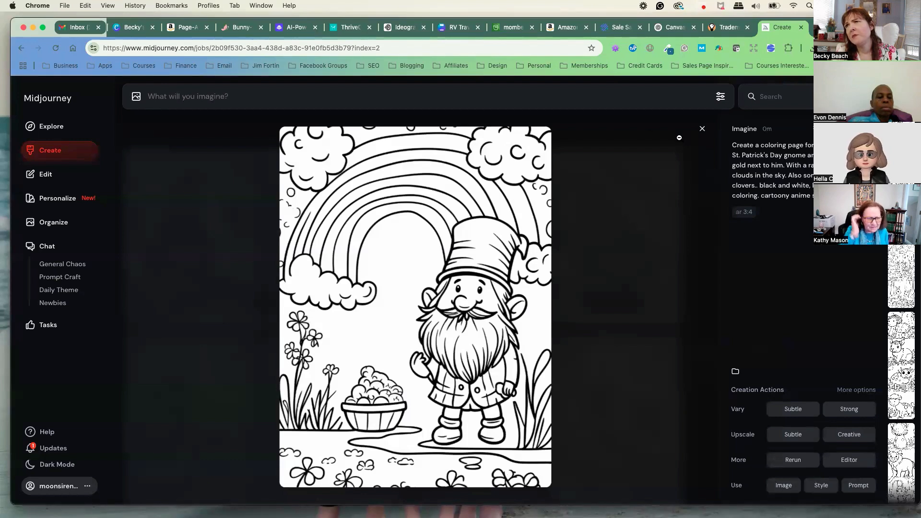
left_click(702, 129)
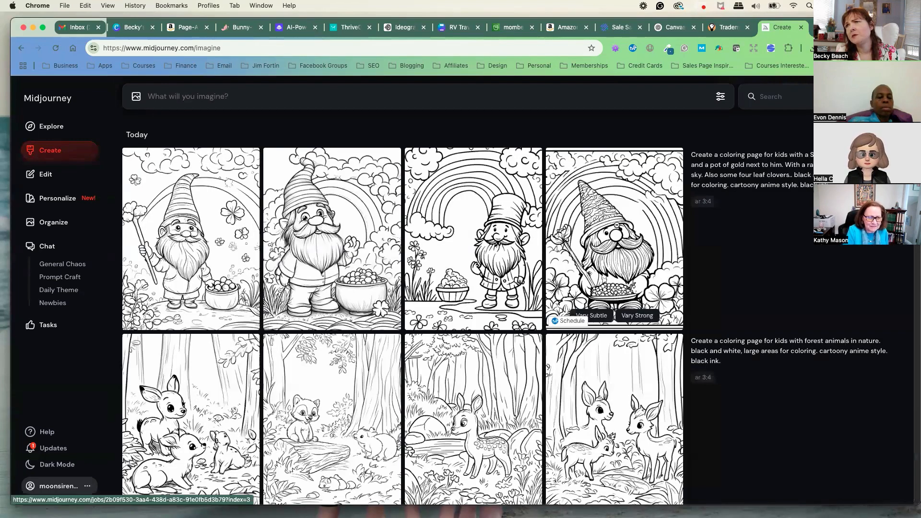
left_click(617, 225)
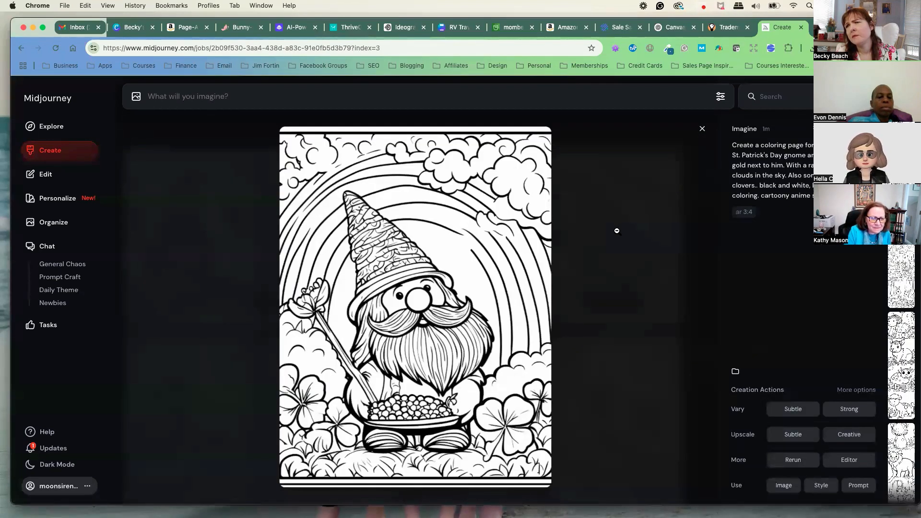
left_click(702, 129)
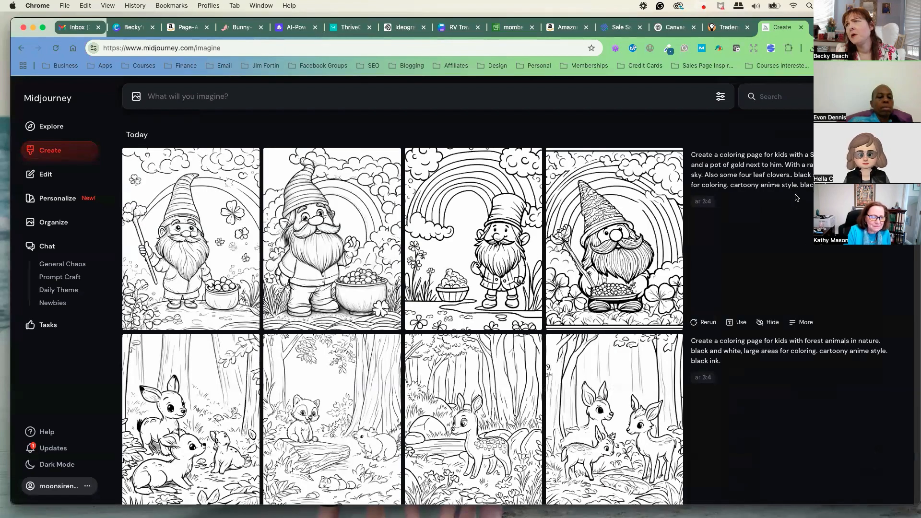
left_click(703, 322)
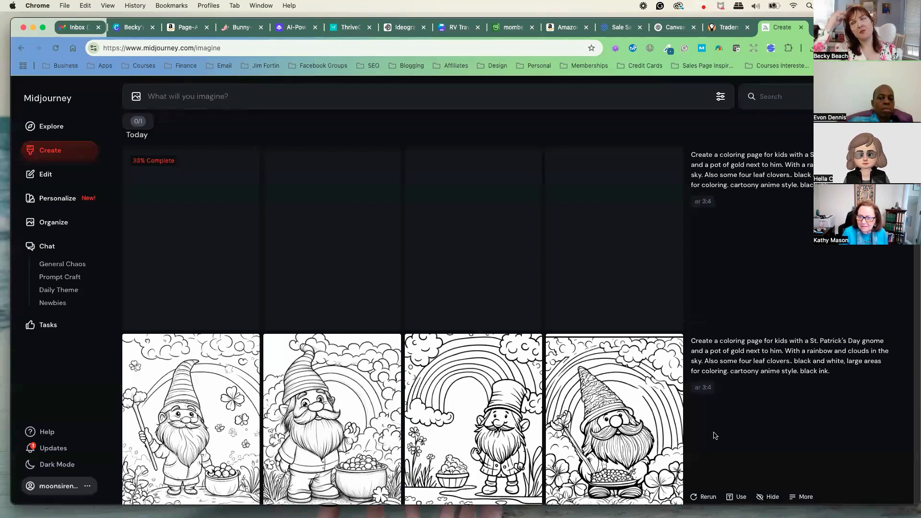
- Switch to Ideogram, look at its home and batch generation pages, and filter the creations to public images
left_click(396, 29)
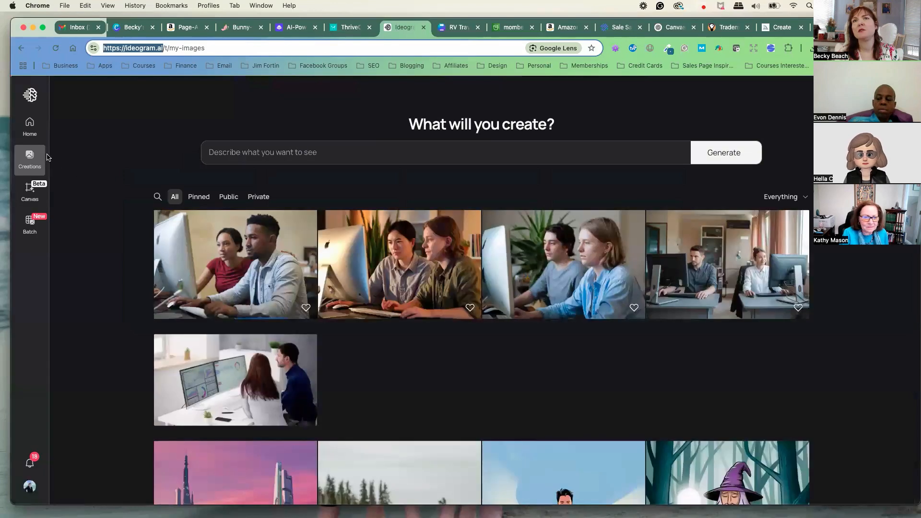
left_click(29, 127)
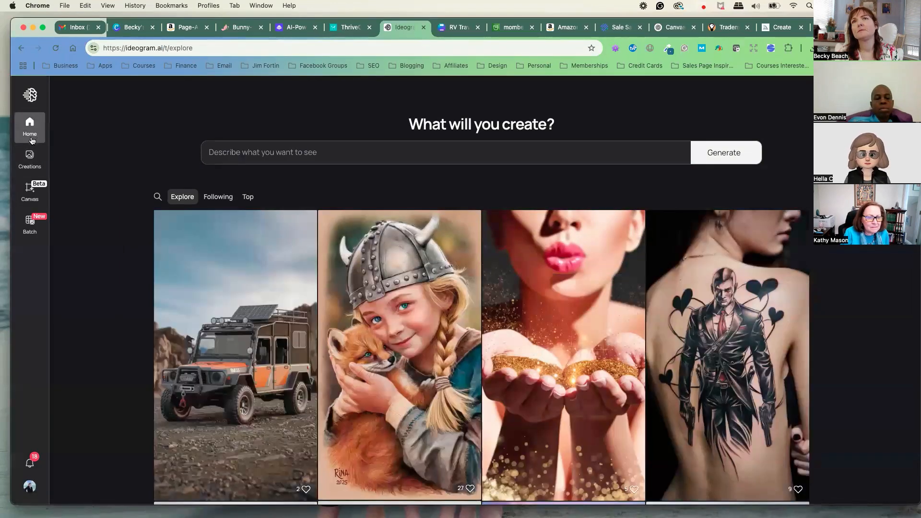
scroll(112, 178, "down", 1)
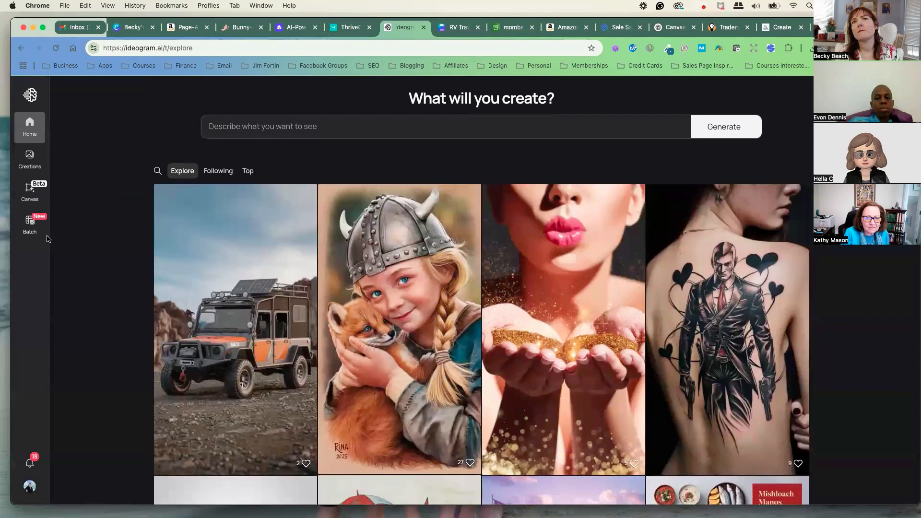
left_click(30, 223)
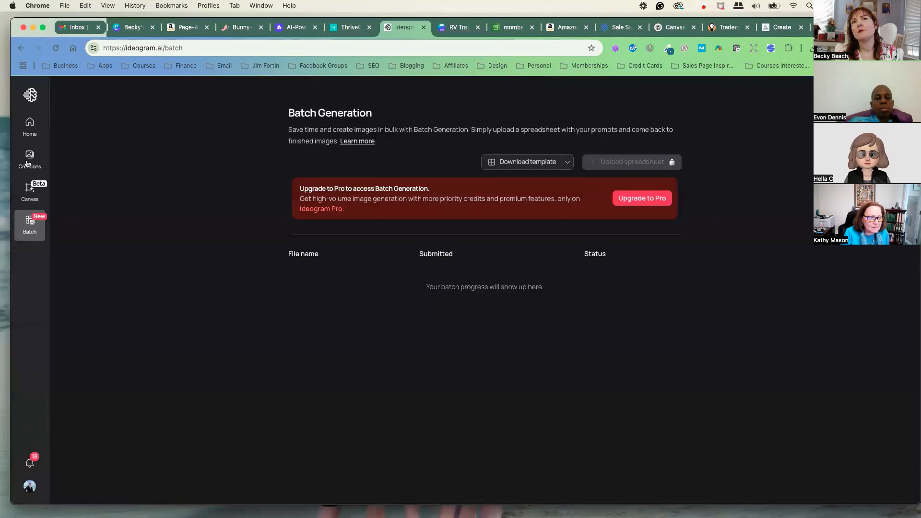
left_click(24, 161)
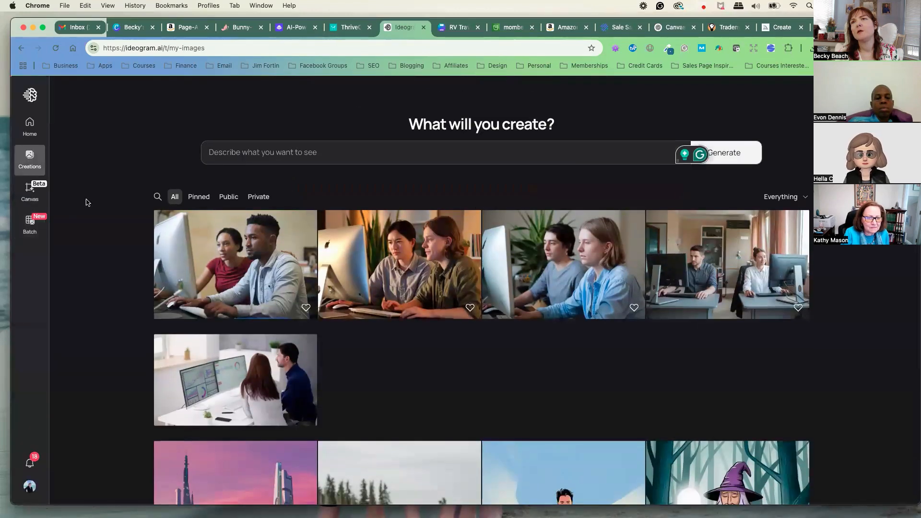
scroll(144, 201, "down", 2)
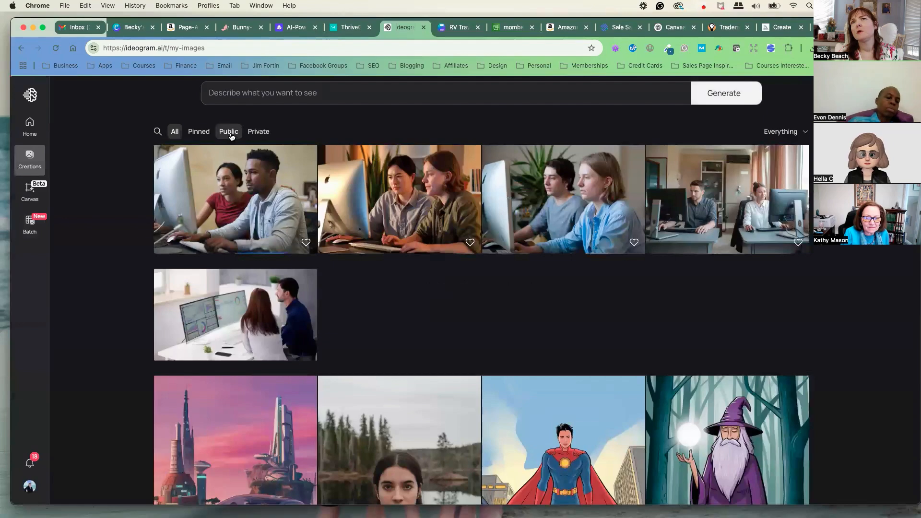
left_click(228, 134)
- Browse the public creations and examine the lettering on the St. Patrick's Day quote coloring pages
scroll(139, 202, "down", 3)
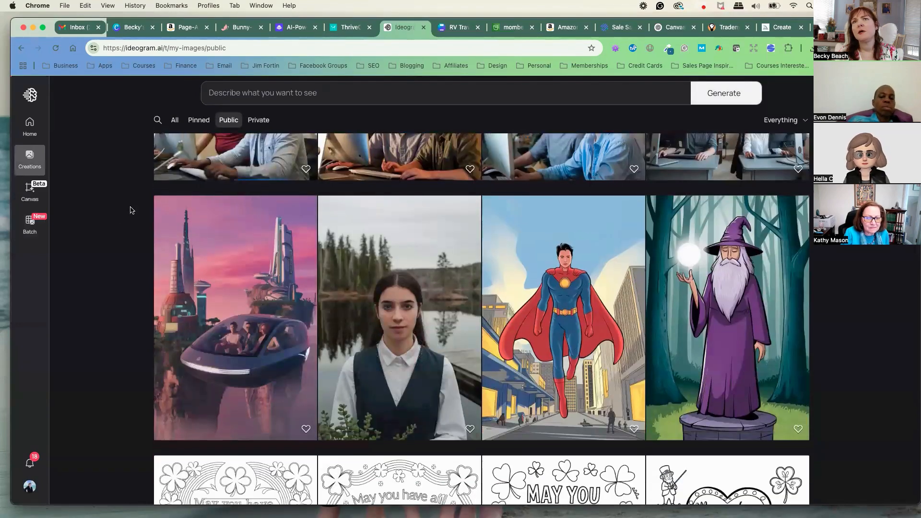
scroll(122, 213, "down", 5)
scroll(115, 221, "up", 1)
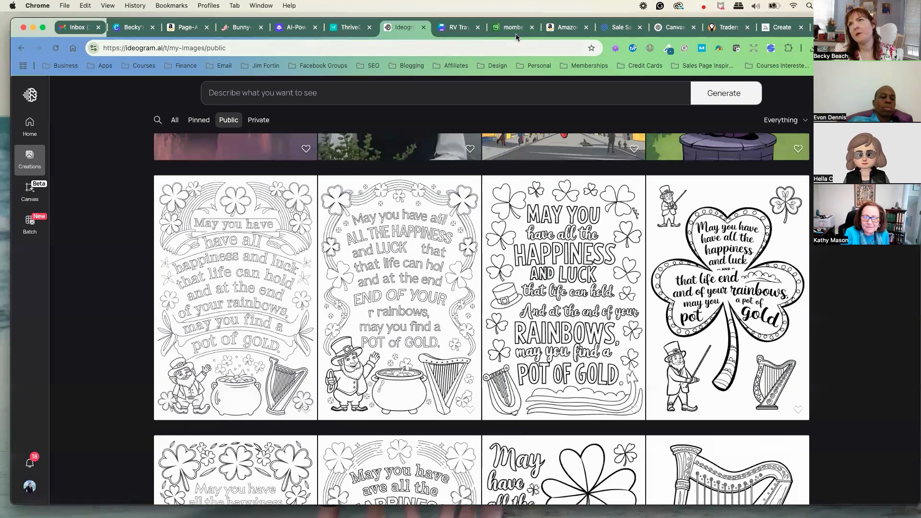
scroll(369, 235, "down", 2)
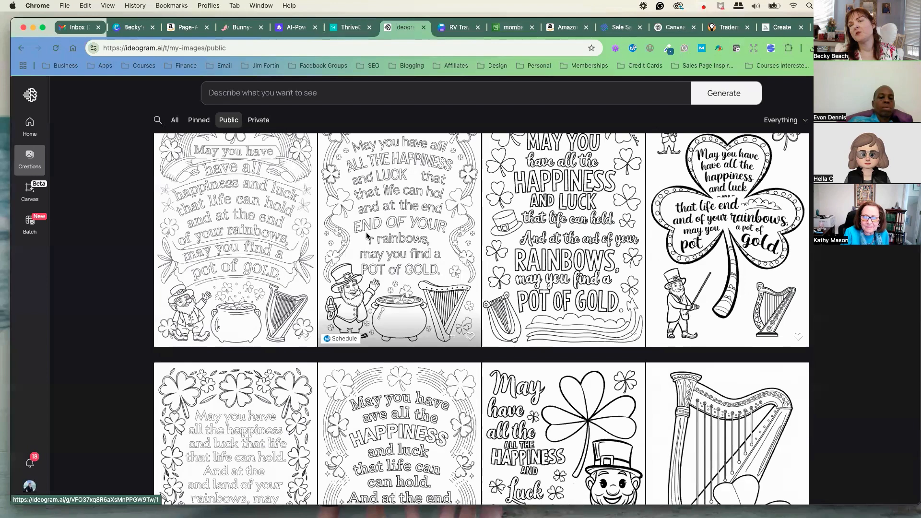
scroll(367, 237, "up", 1)
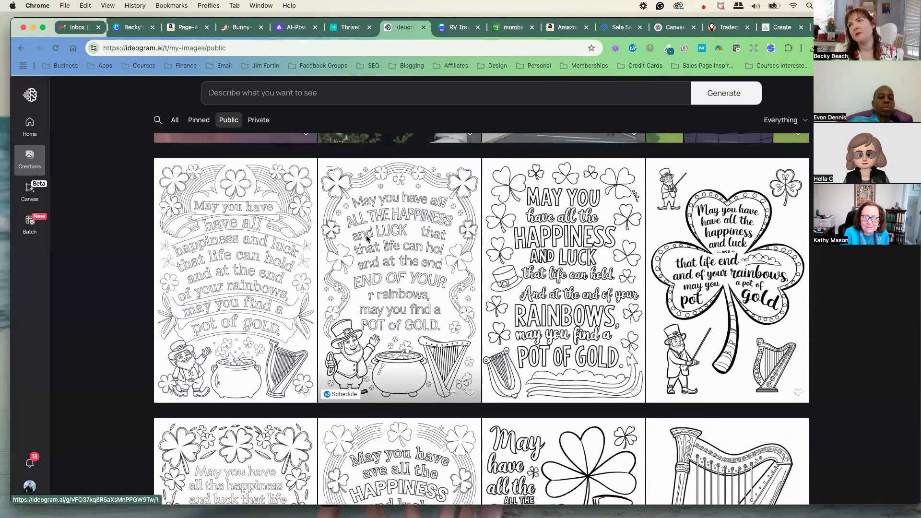
scroll(367, 235, "down", 1)
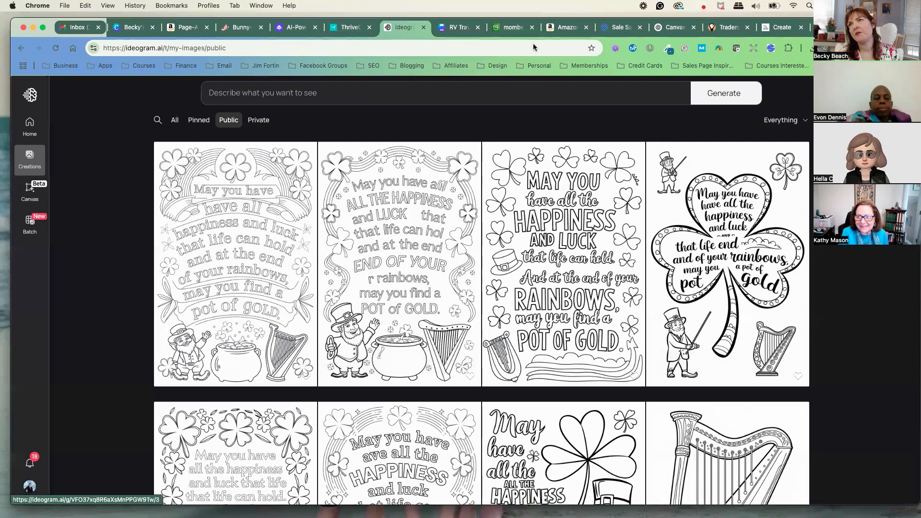
scroll(562, 208, "down", 1)
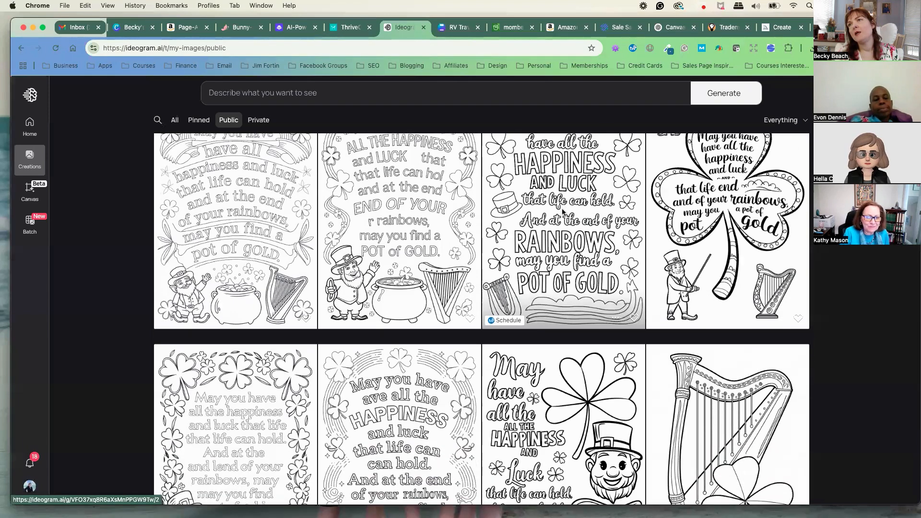
scroll(430, 218, "up", 2)
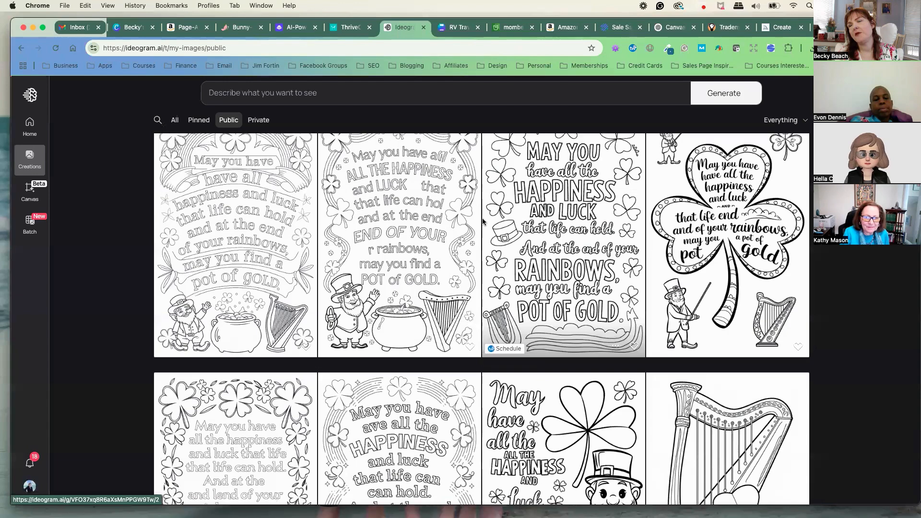
scroll(483, 222, "down", 3)
scroll(483, 222, "down", 2)
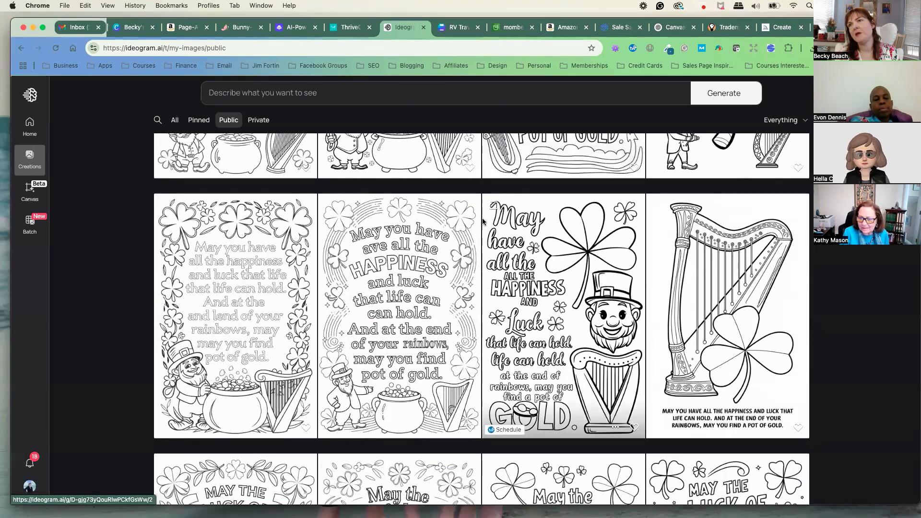
scroll(482, 222, "down", 4)
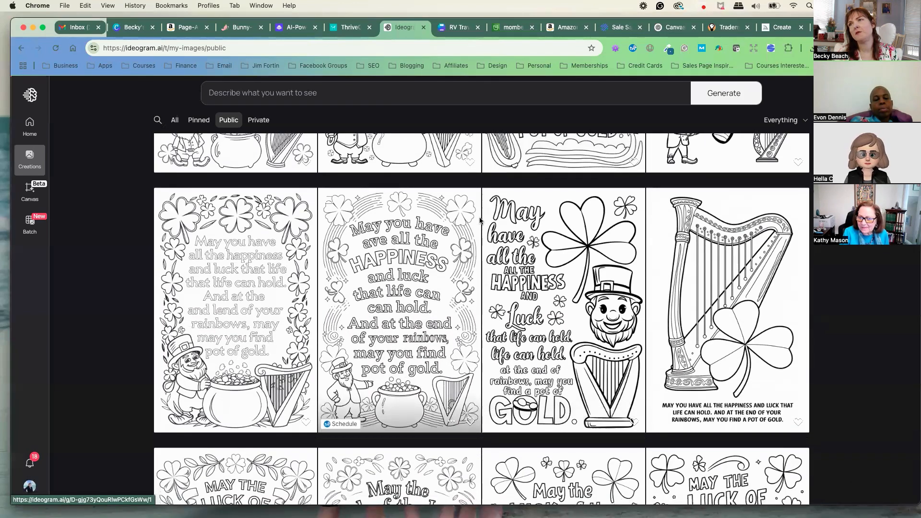
scroll(480, 220, "down", 5)
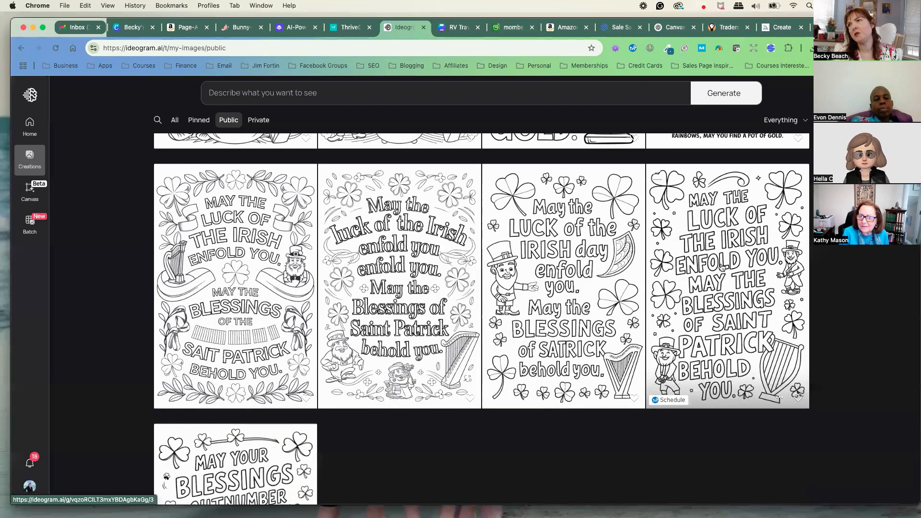
- Copy the prompt of the "May the luck of the Irish enfold you" page with two leprechauns and a harp, and return to the public creations
left_click(722, 268)
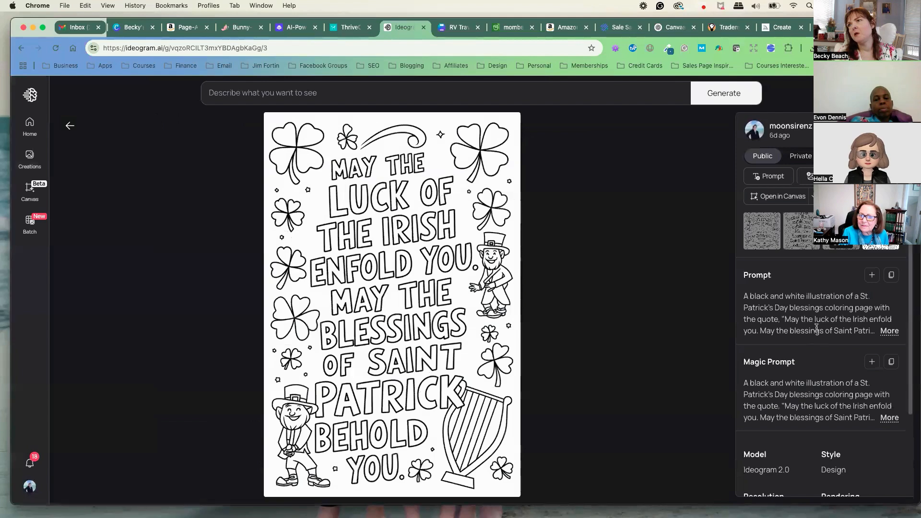
triple_click(785, 313)
right_click(785, 313)
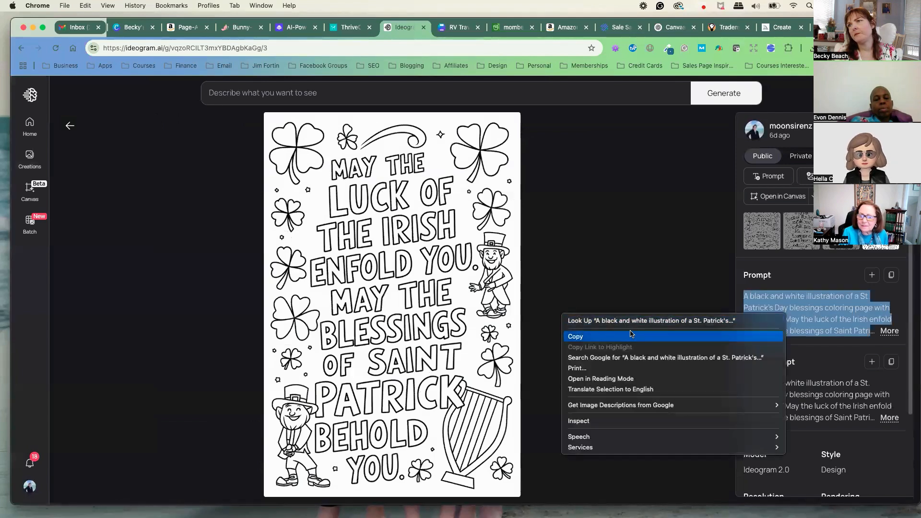
left_click(631, 336)
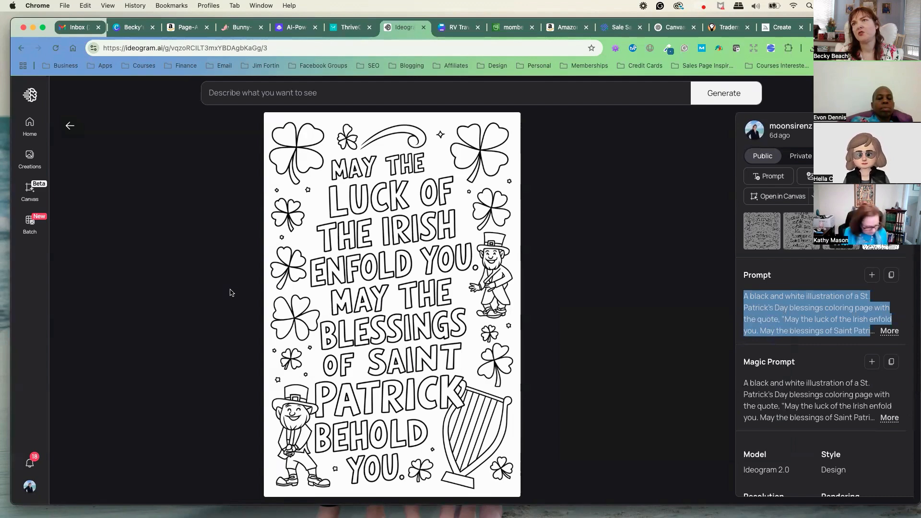
left_click(71, 127)
scroll(281, 247, "down", 3)
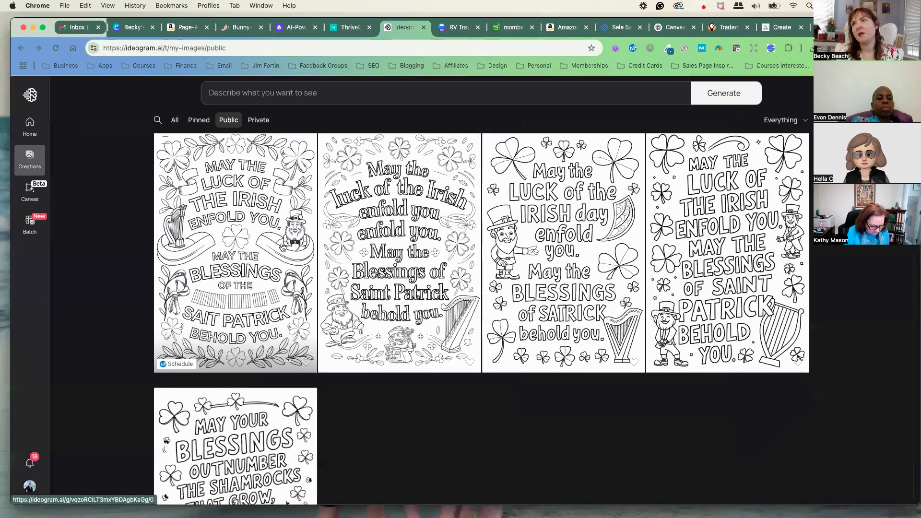
- Browse the public creations to compare lettering and layout across the St. Patrick's Day, mask, cow and peace-quote coloring pages
scroll(282, 248, "up", 4)
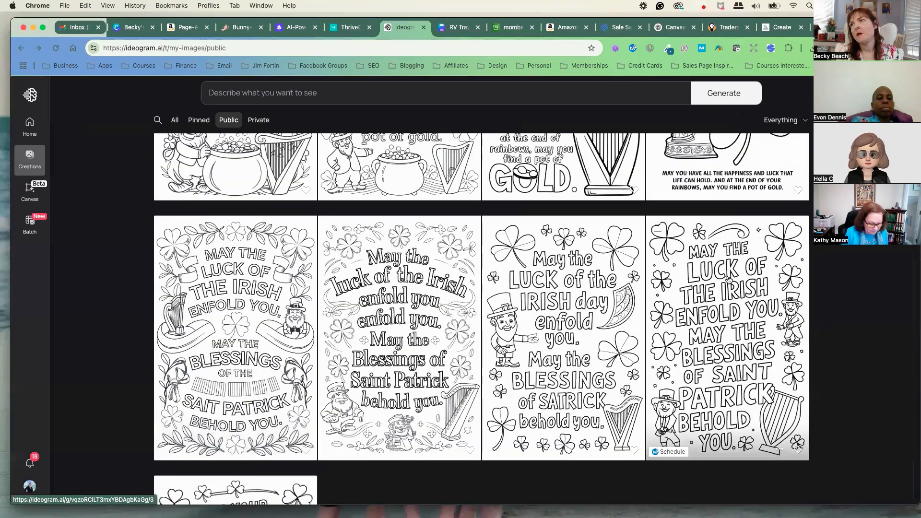
scroll(731, 279, "up", 1)
scroll(731, 279, "up", 10)
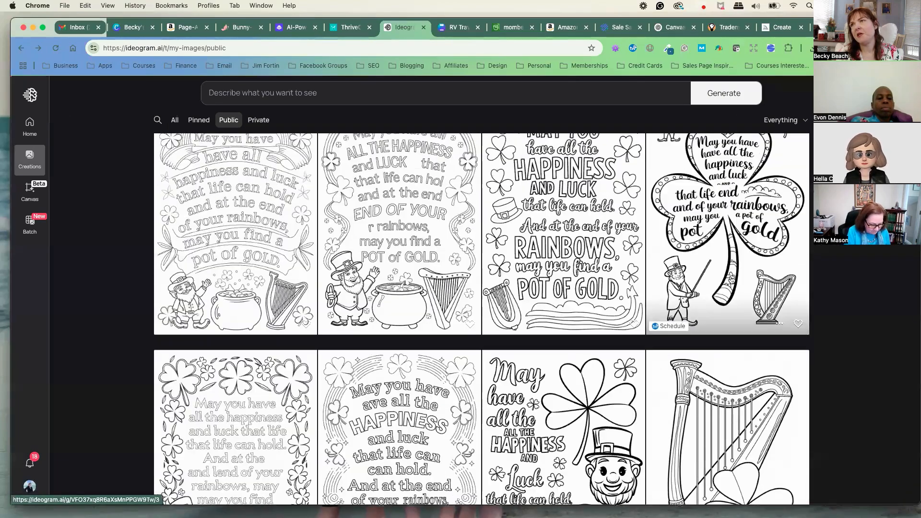
scroll(731, 279, "up", 3)
scroll(730, 279, "down", 10)
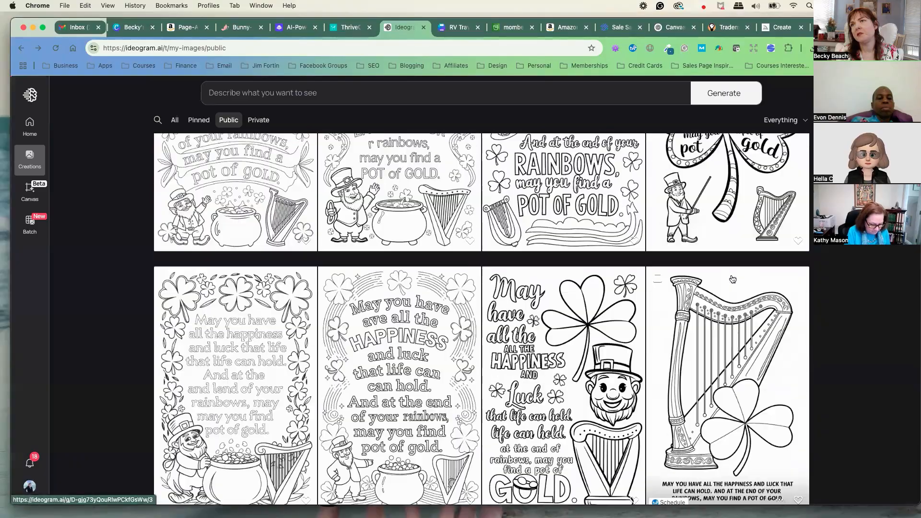
scroll(730, 279, "down", 10)
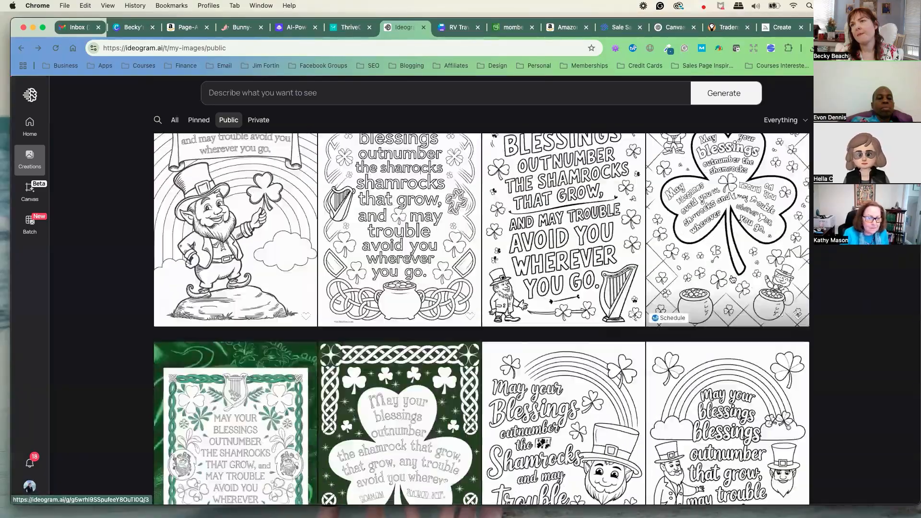
scroll(731, 280, "down", 10)
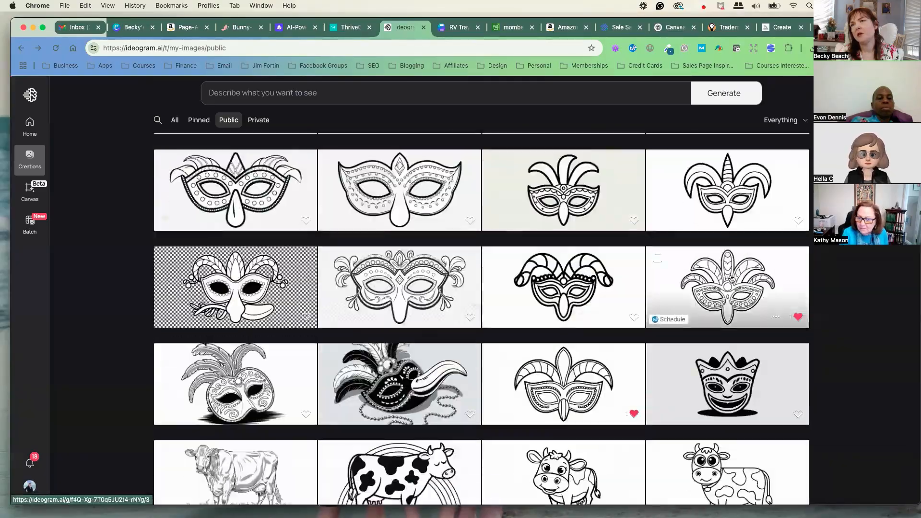
scroll(731, 279, "down", 10)
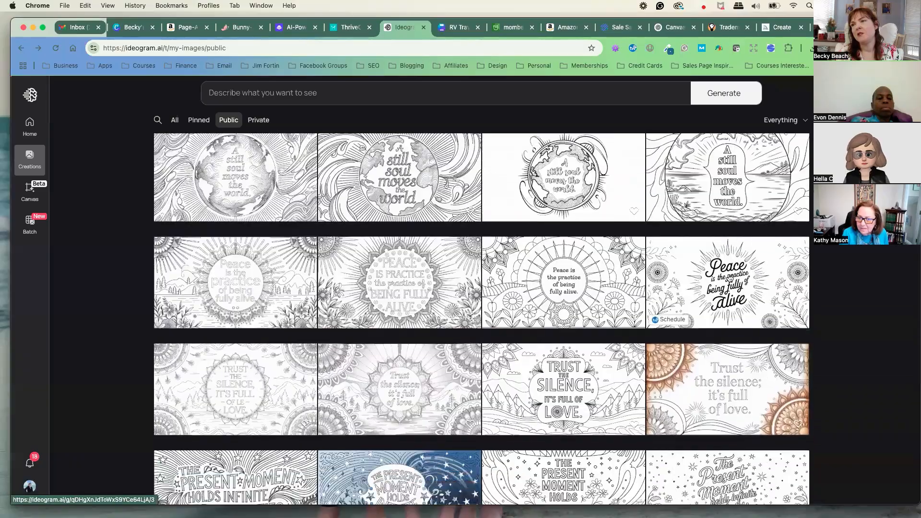
scroll(730, 278, "down", 10)
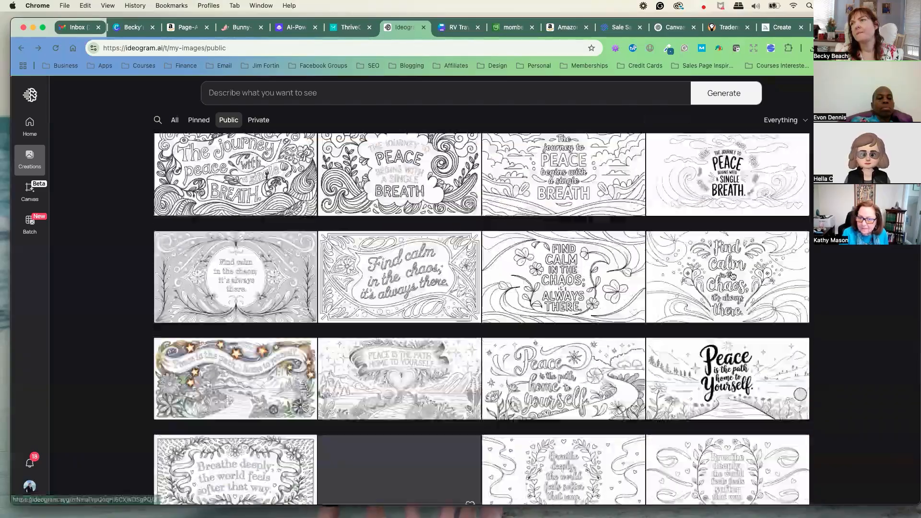
scroll(775, 158, "up", 8)
scroll(775, 157, "up", 3)
- Switch to Midjourney and view each of the four newest gnome pages at full size, examining the second one again
left_click(773, 25)
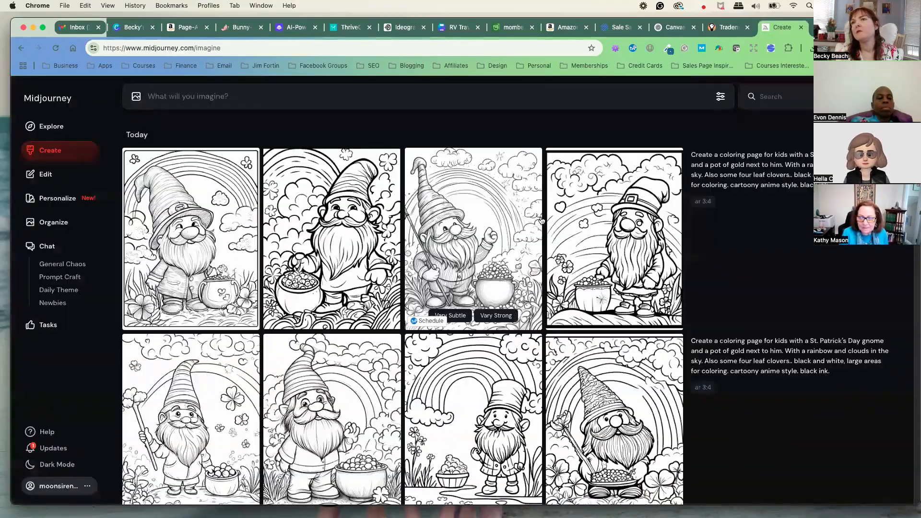
left_click(181, 225)
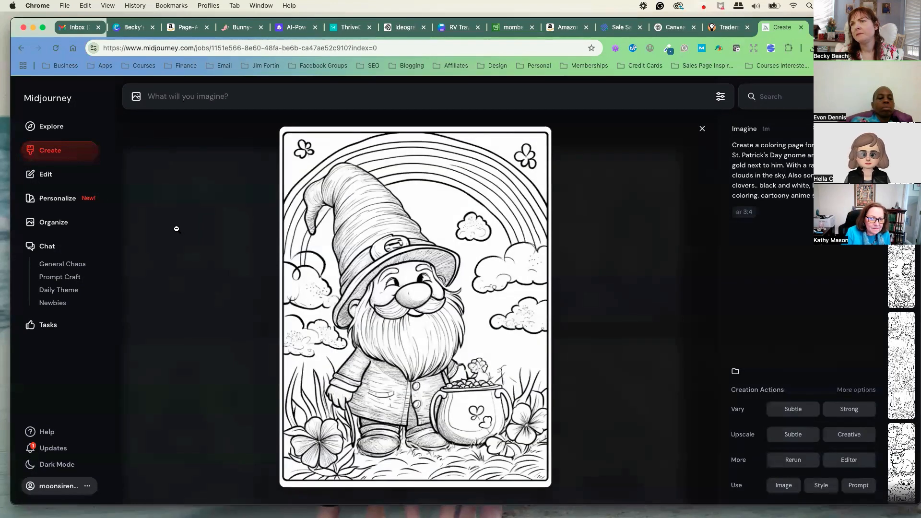
left_click(702, 129)
left_click(340, 220)
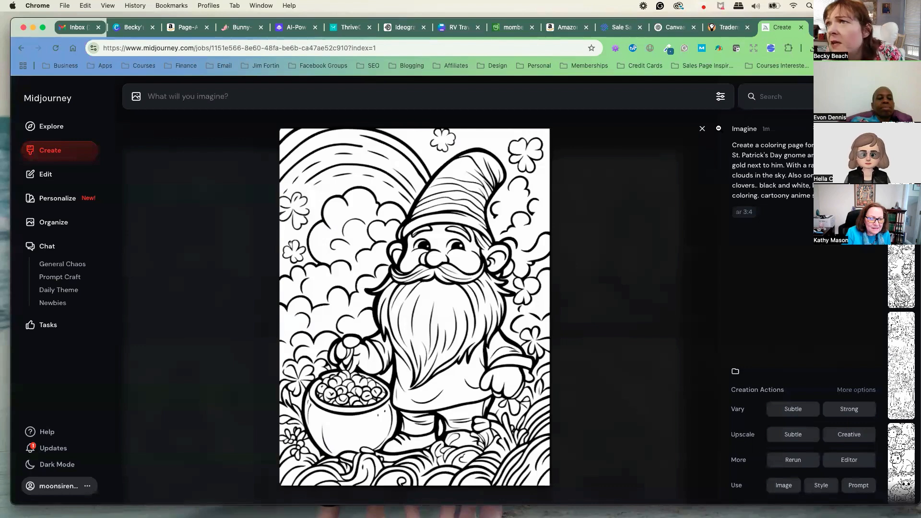
left_click(702, 130)
left_click(470, 200)
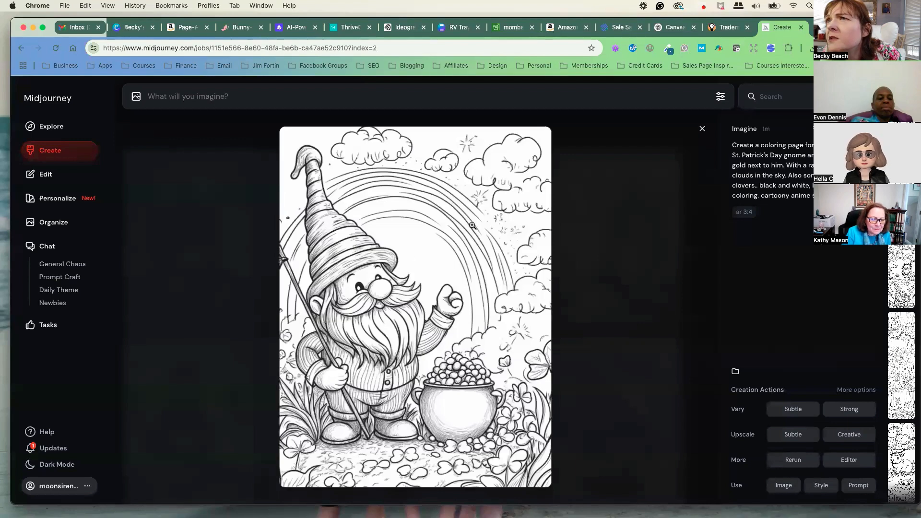
left_click(703, 130)
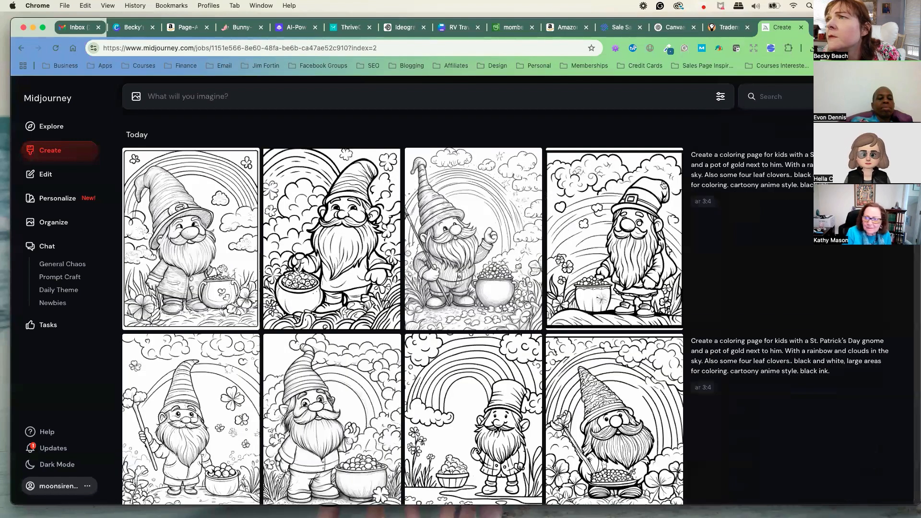
left_click(631, 197)
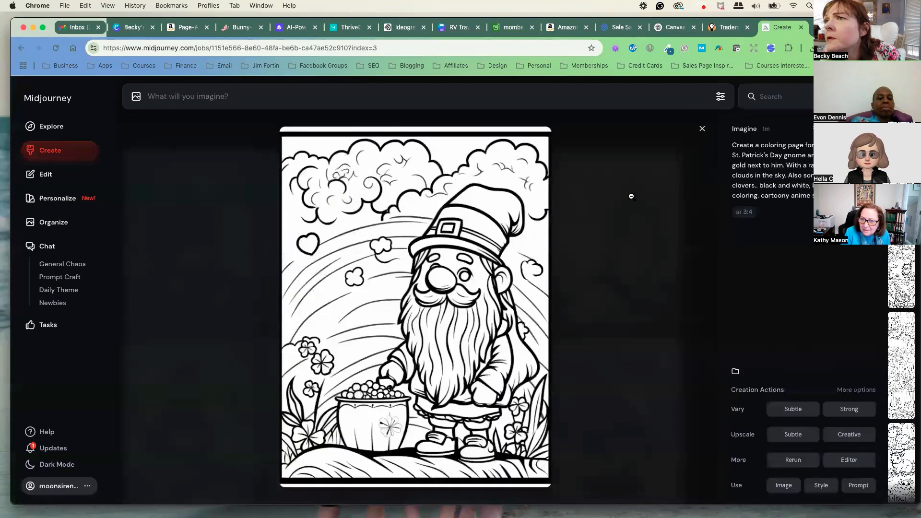
left_click(702, 129)
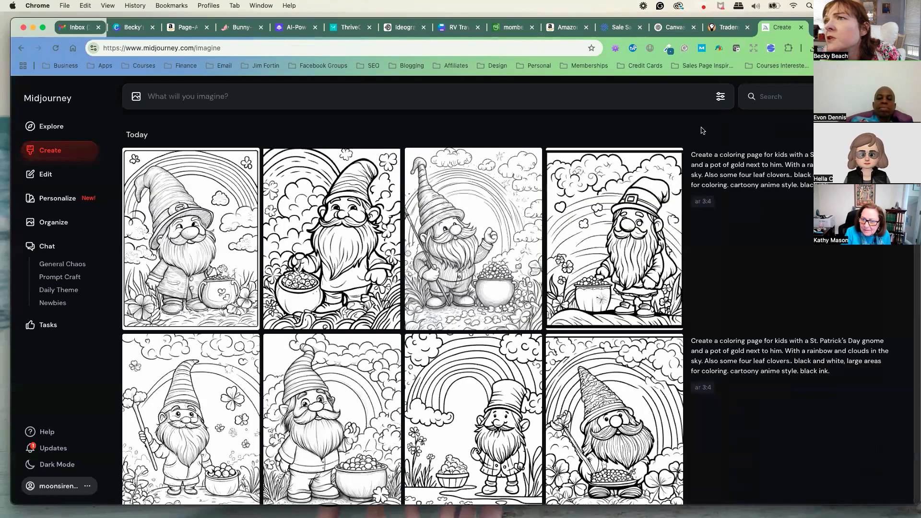
left_click(352, 214)
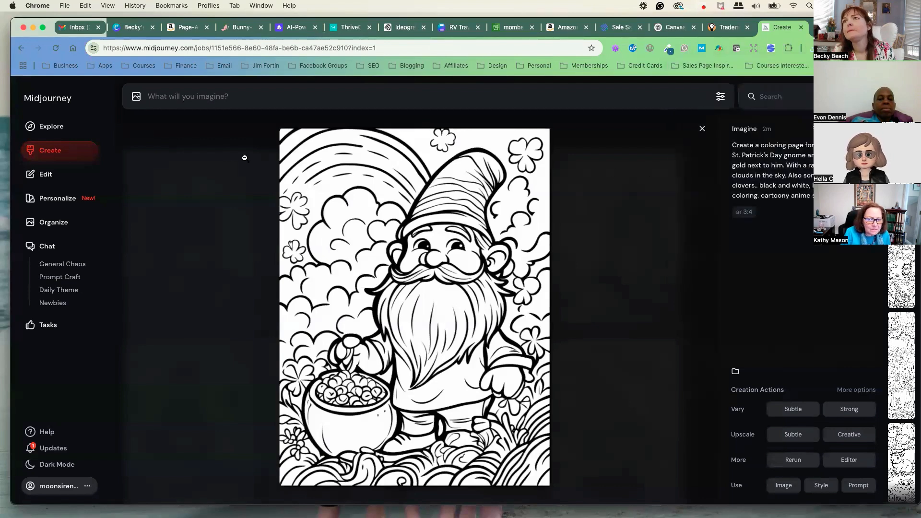
left_click(703, 128)
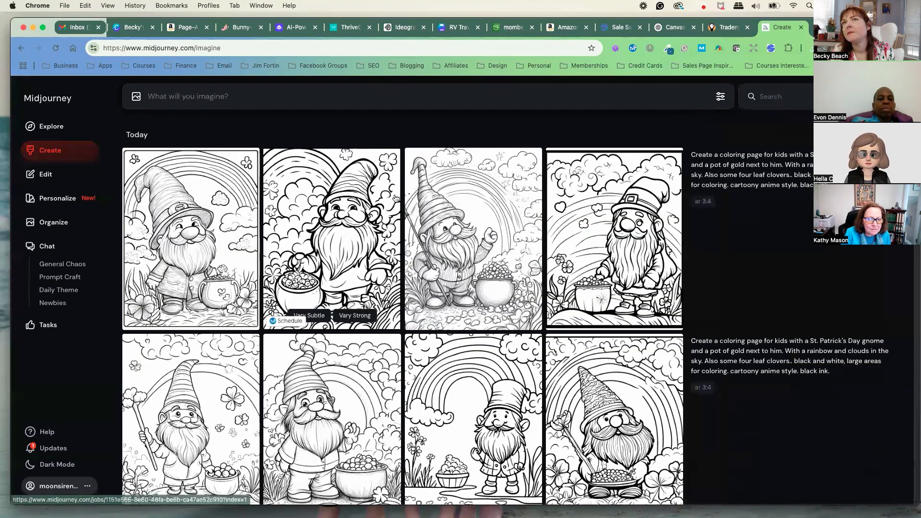
- Switch to ChatGPT and submit the request "give me 3 short psalms for easter holiday" in the open conversation
left_click(672, 29)
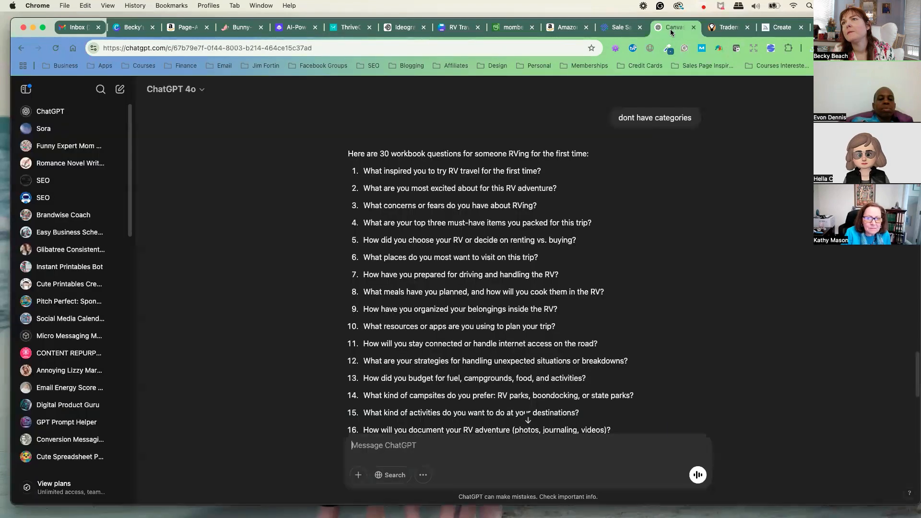
scroll(442, 310, "down", 5)
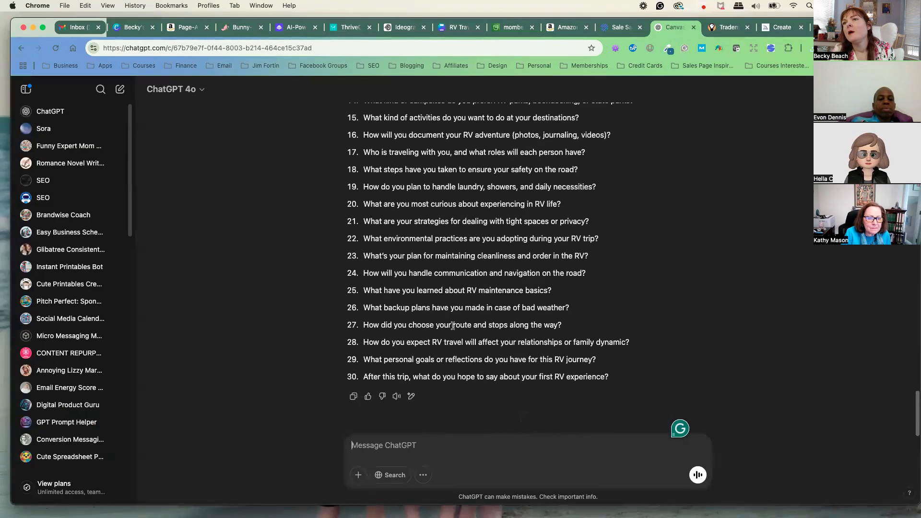
left_click(365, 445)
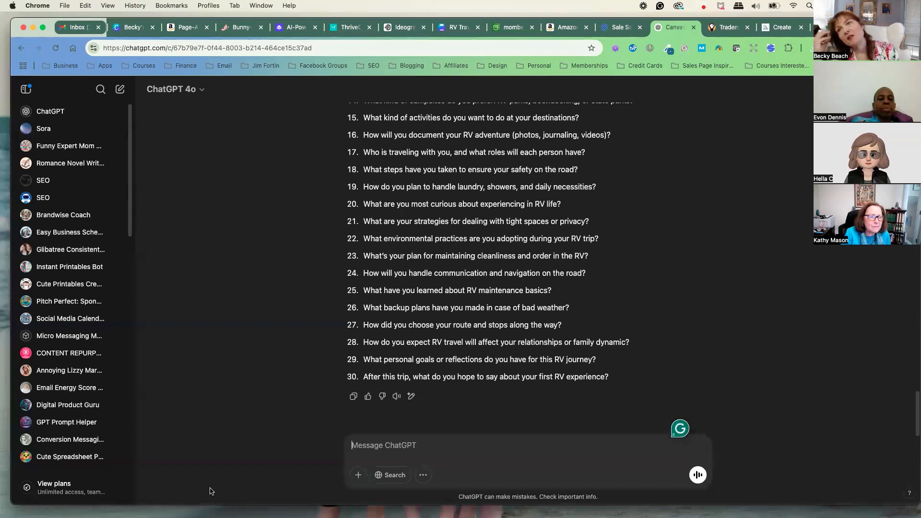
type("gi")
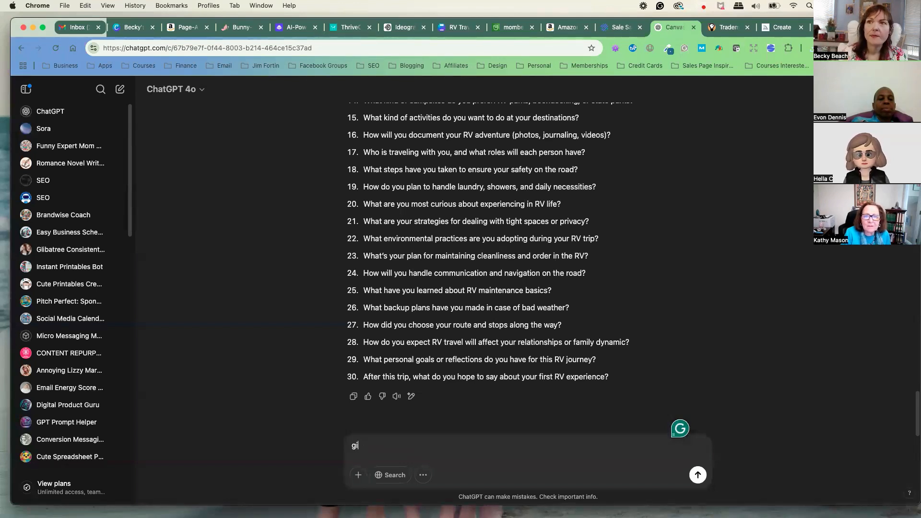
type("ve me ")
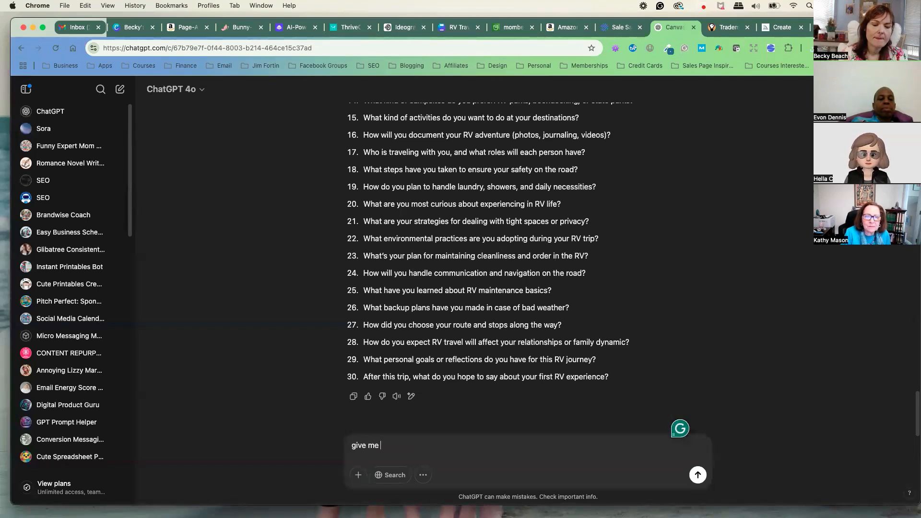
type("3 short psalms")
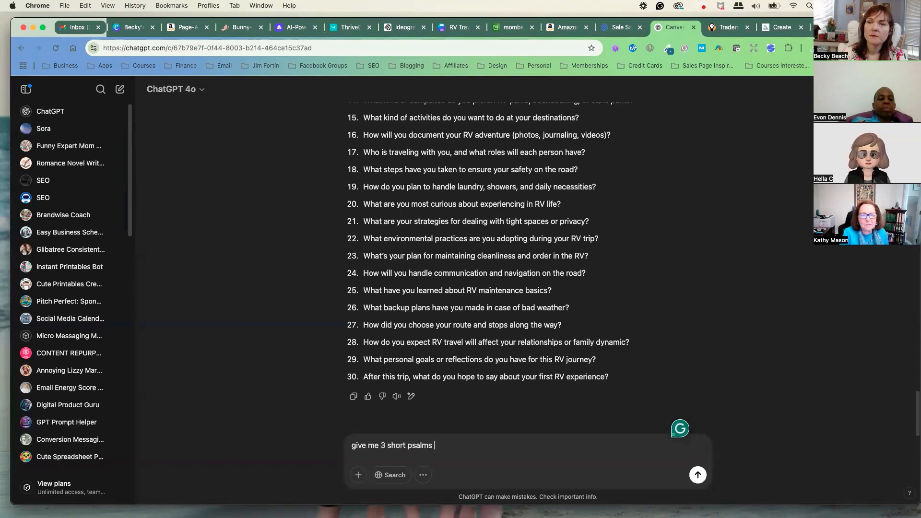
type(" for easter hol")
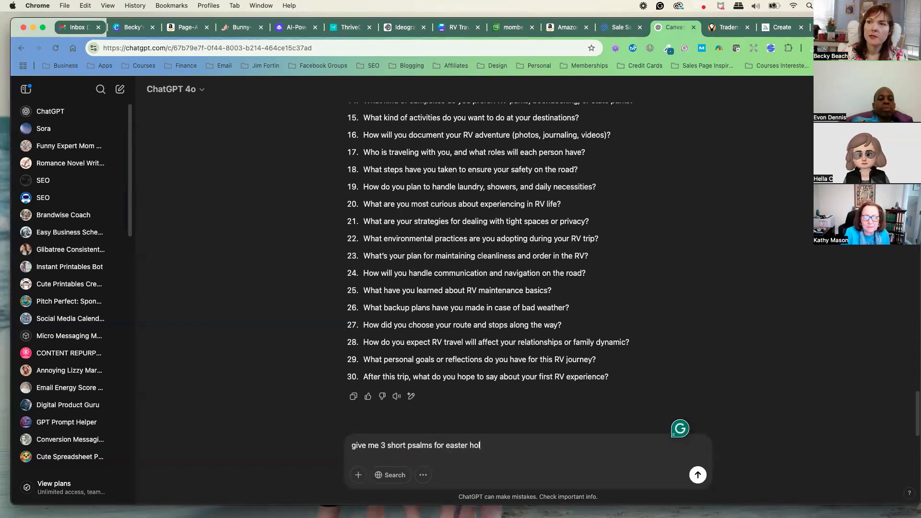
type("iday")
key("Return")
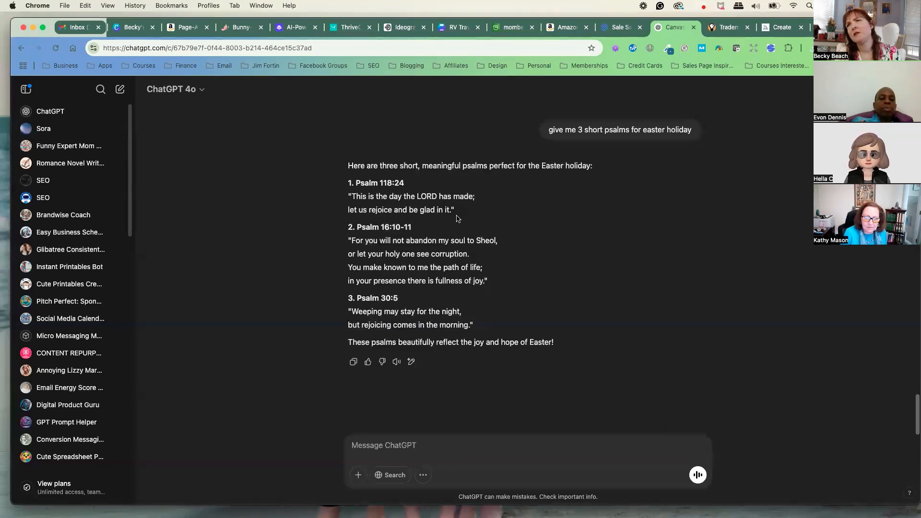
- Copy the Psalm 118:24 verse "This is the day the LORD has made; let us rejoice and be glad in it." from the reply
scroll(432, 205, "down", 1)
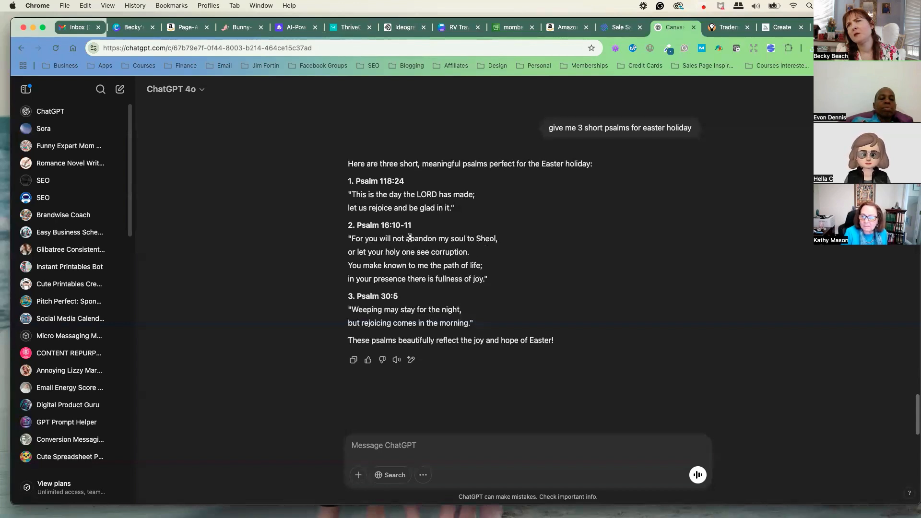
left_click_drag(352, 193, 454, 208)
right_click(417, 199)
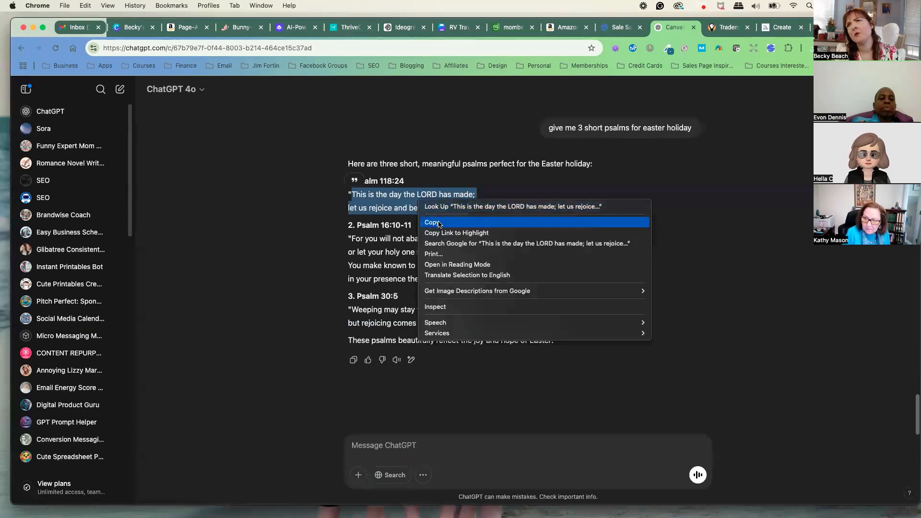
left_click(424, 221)
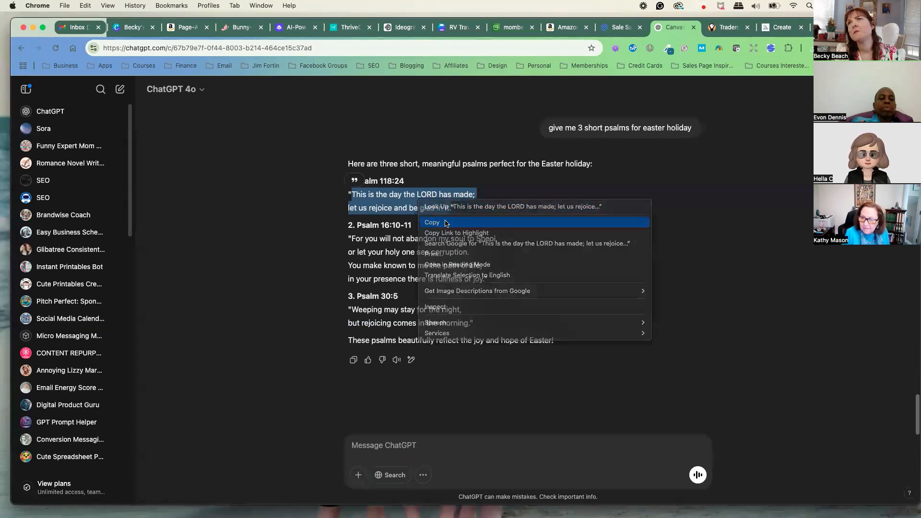
- Switch to Ideogram and start an image prompt with "Make a coloring page for this psalm" followed by the copied verse in quotation marks
left_click(402, 29)
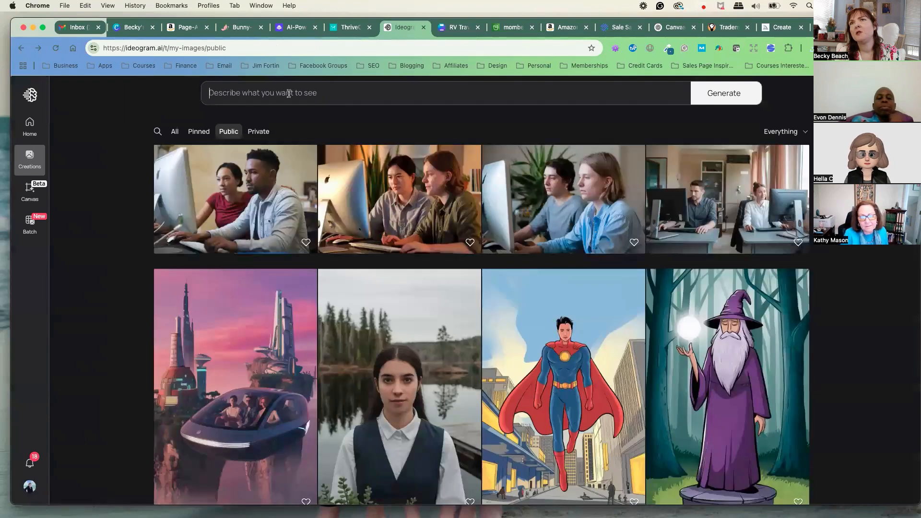
left_click(288, 94)
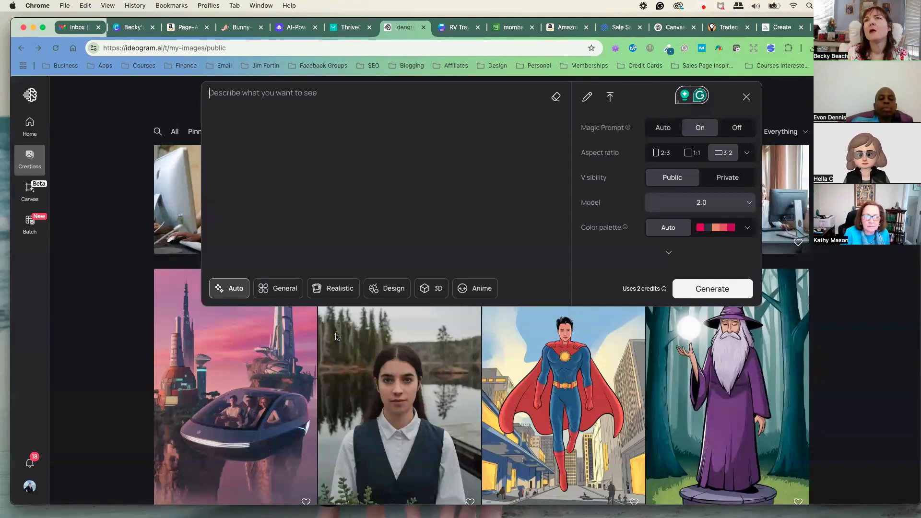
type("Make a co")
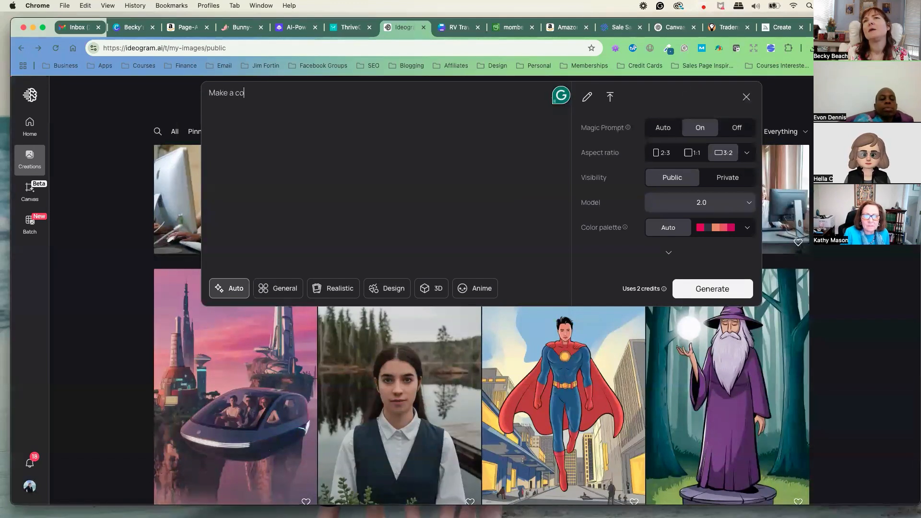
type("loring page for this p")
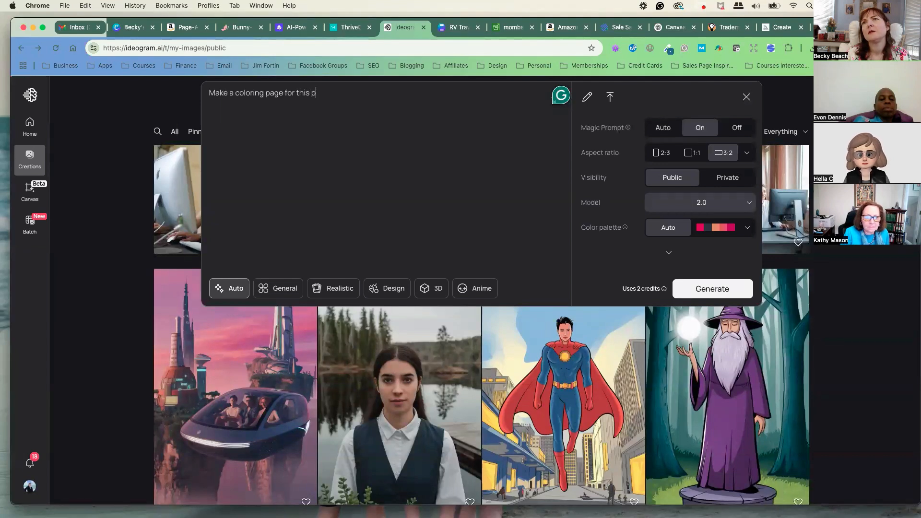
type("salm \"")
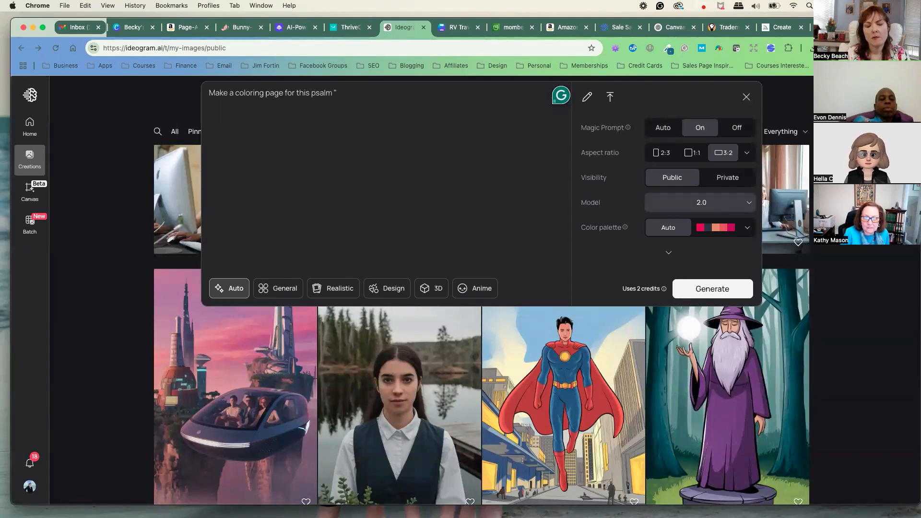
key("super+v")
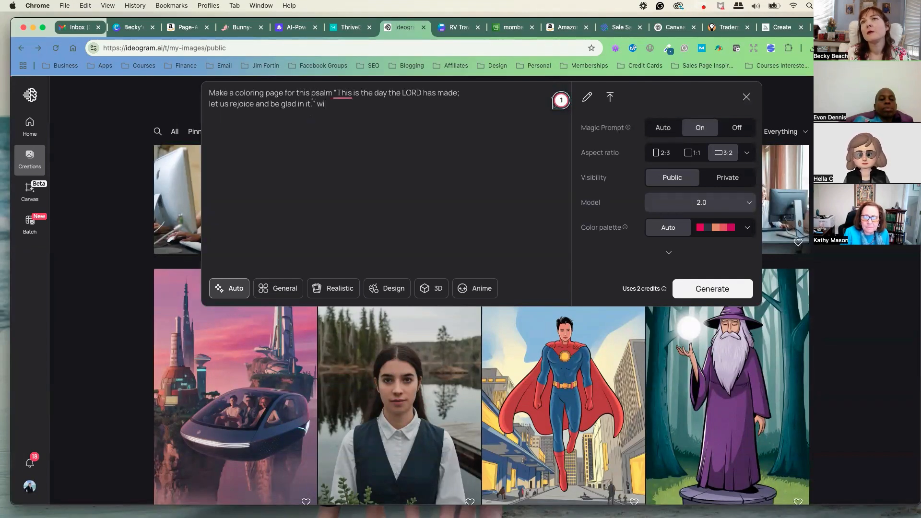
- Continue the image prompt with "with Easter flowers and a cross. HAve areas big enough to color in" after the quoted verse
key("BackSpace")
key("BackSpace")
key("BackSpace")
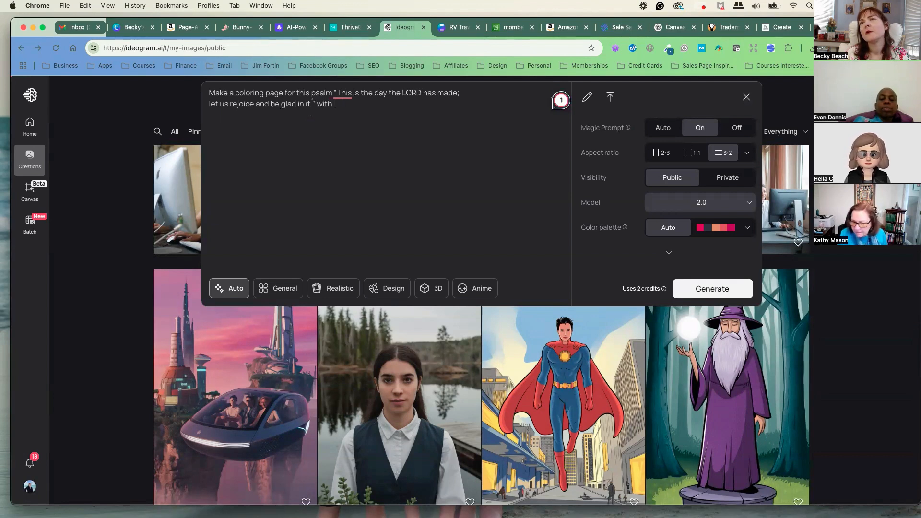
type("Easter flowers and a cross")
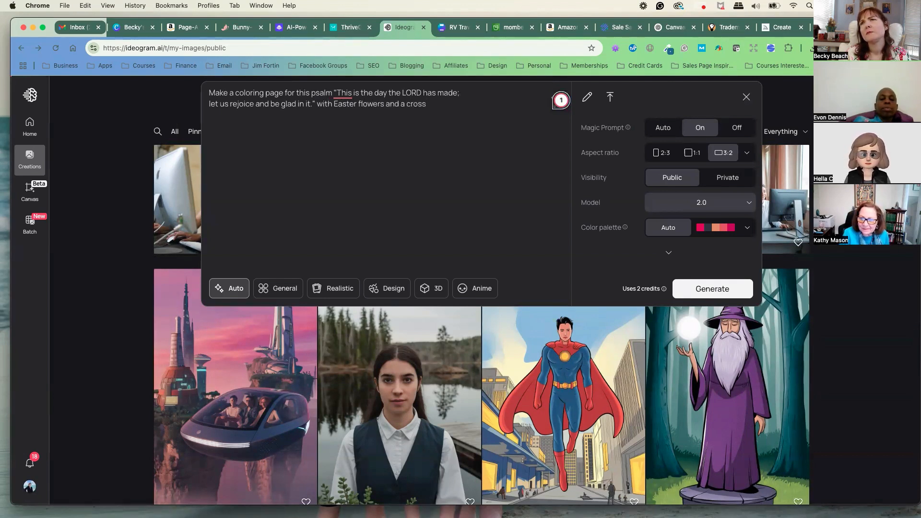
type(". HAve a")
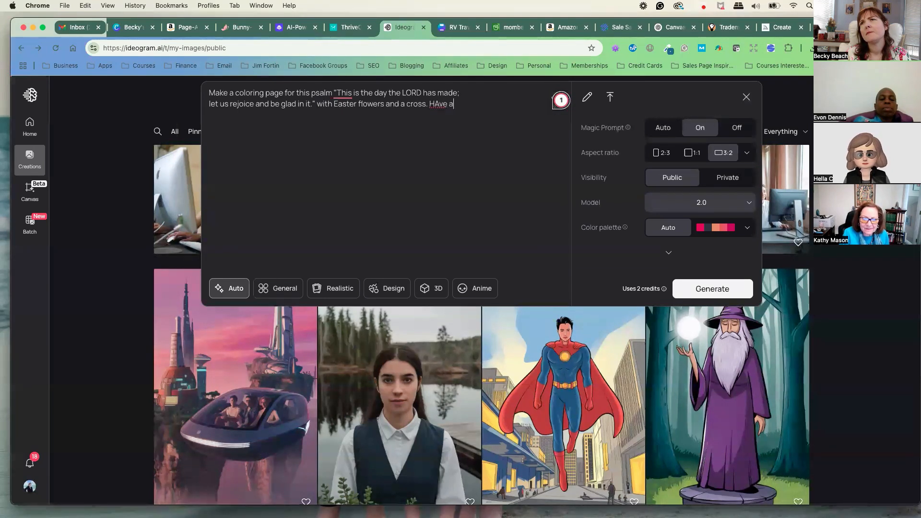
type("reas big en")
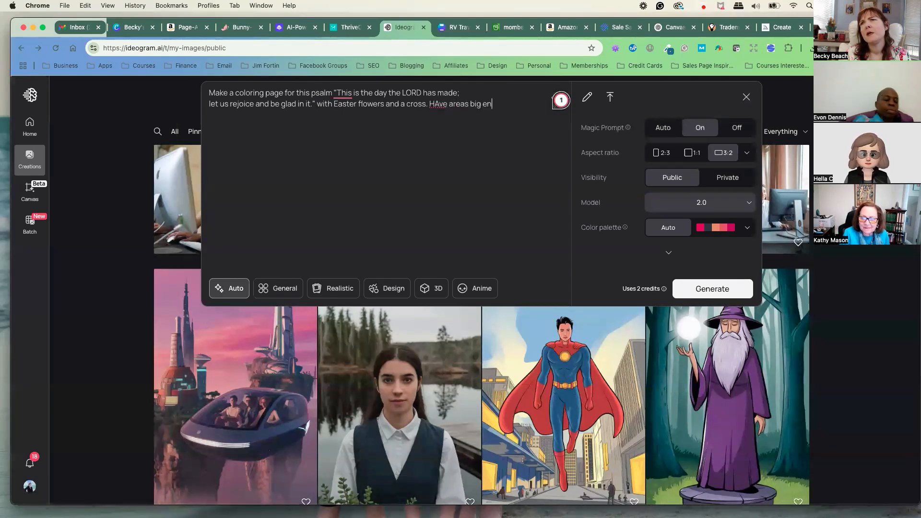
type("ough to color in")
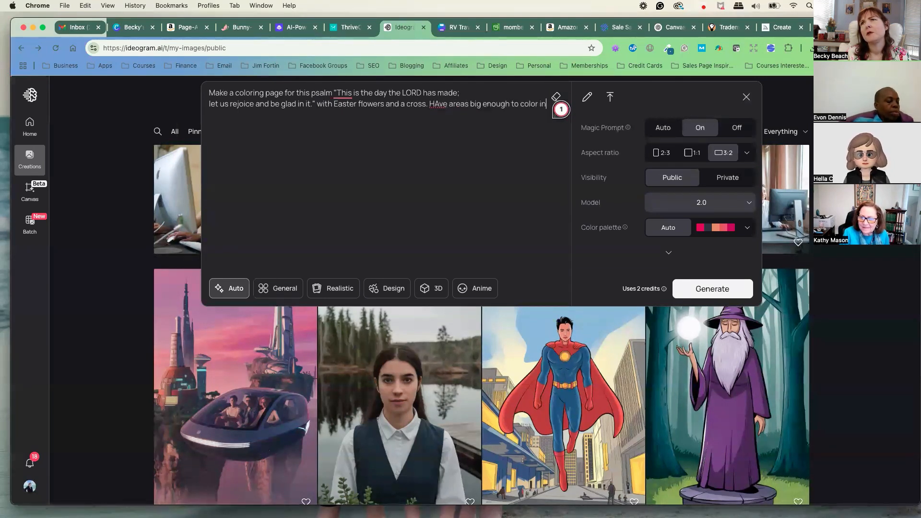
- Finish the prompt with ". Black and white only. For adults and kids to color. Realistic and photoreal."
type(". Black and wh")
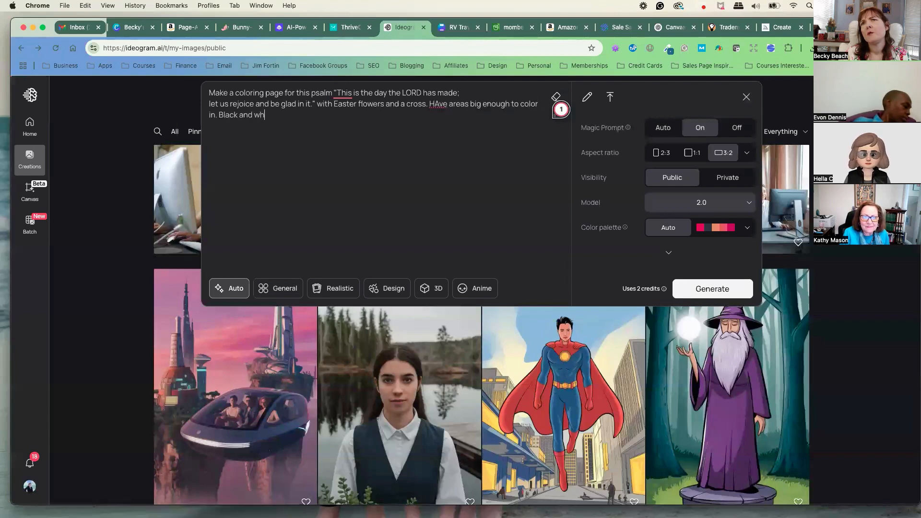
type("ite.")
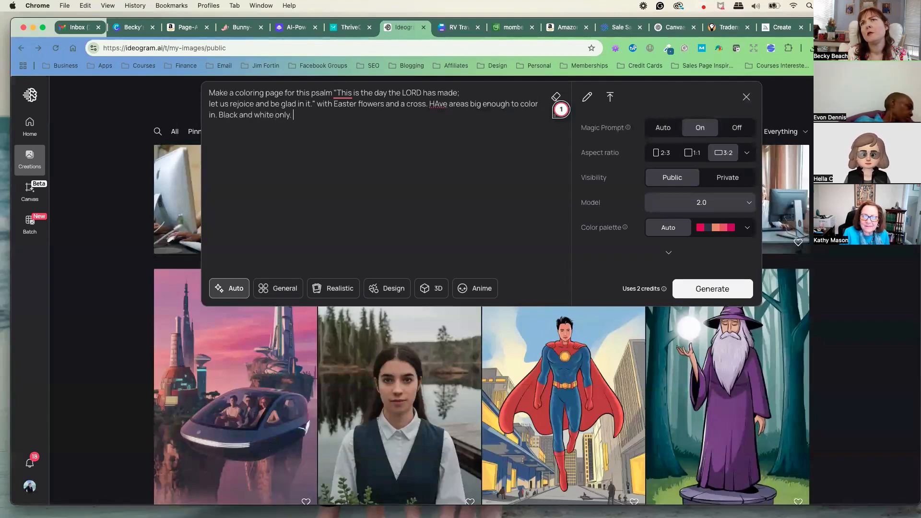
type(" Fo")
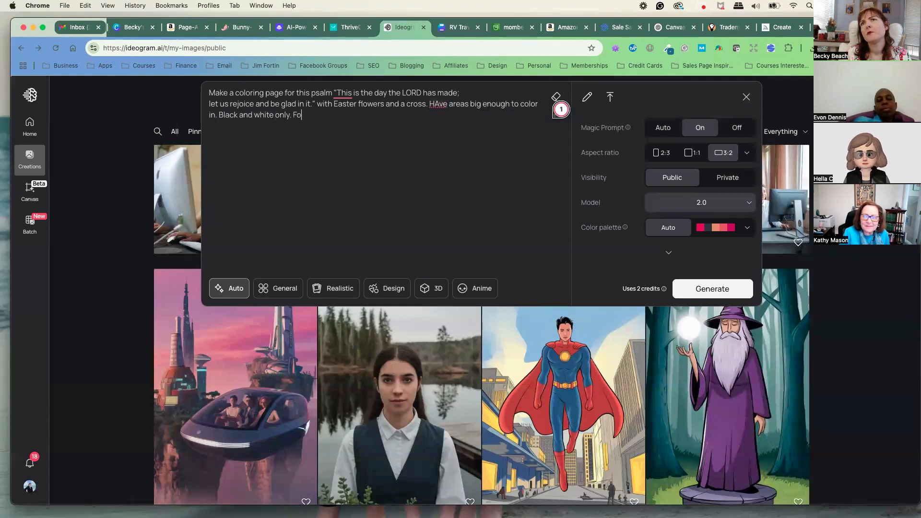
type("r ")
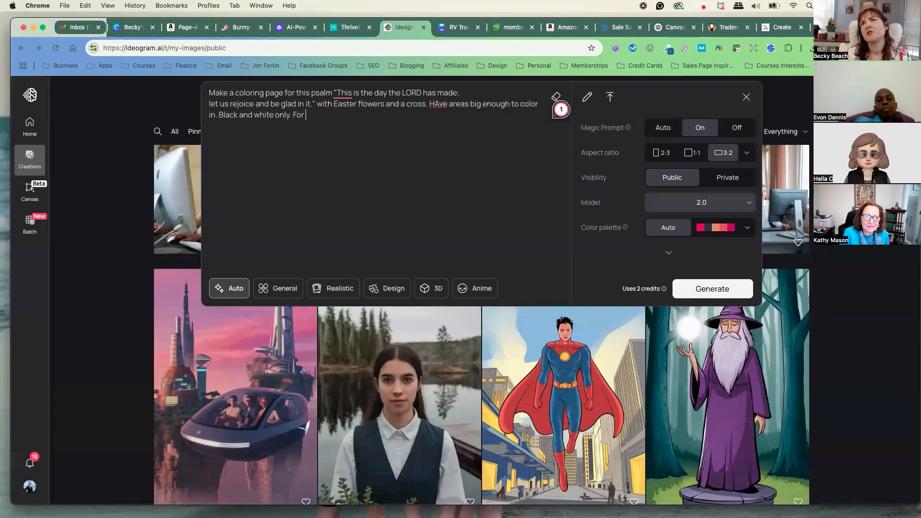
type("kid adults to")
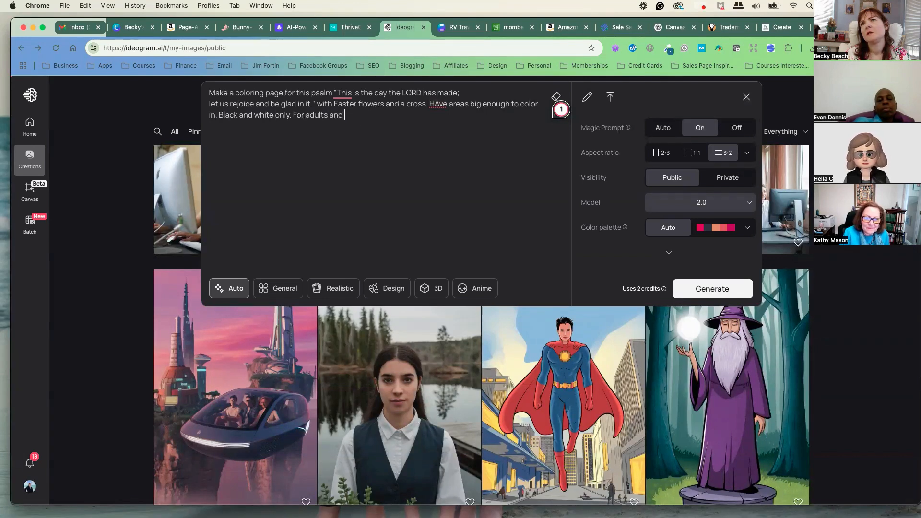
type("to color. ")
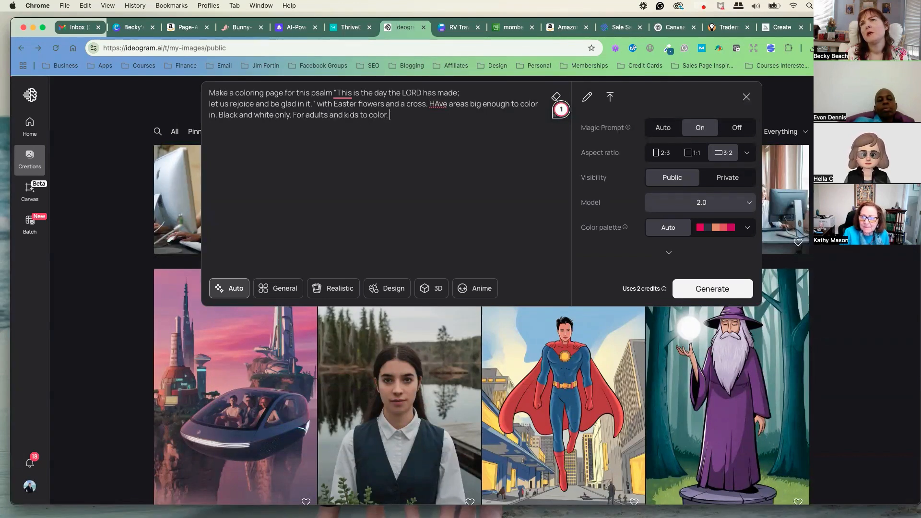
type("Realist")
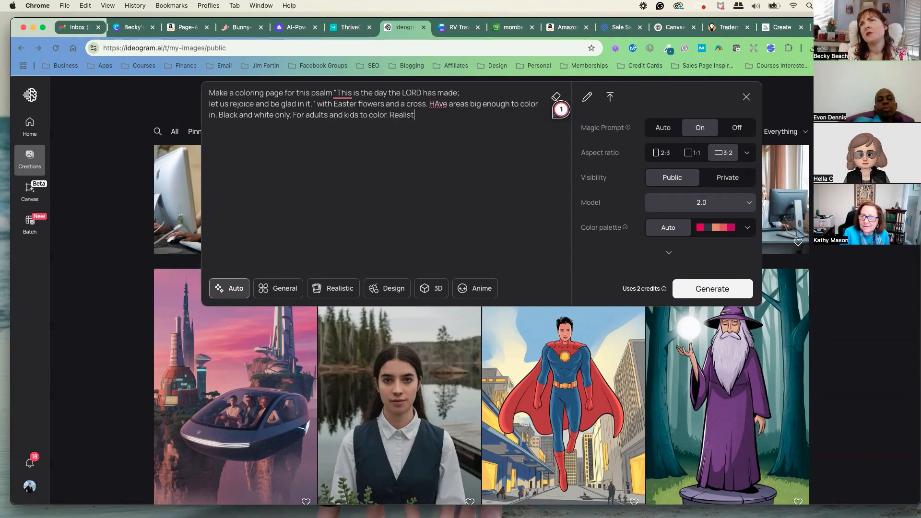
type("ic and photoreal.")
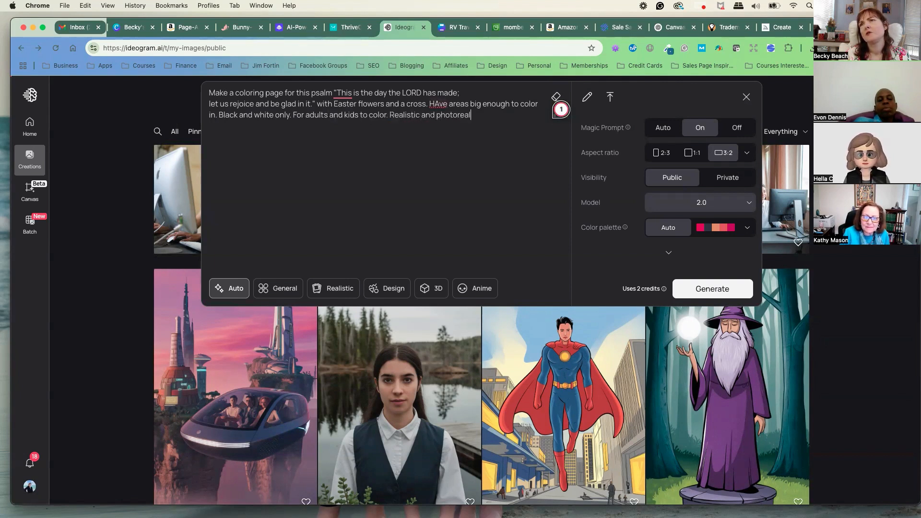
- Set the aspect ratio to 2:3 and generate two batches of psalm coloring pages from the same prompt
left_click(662, 155)
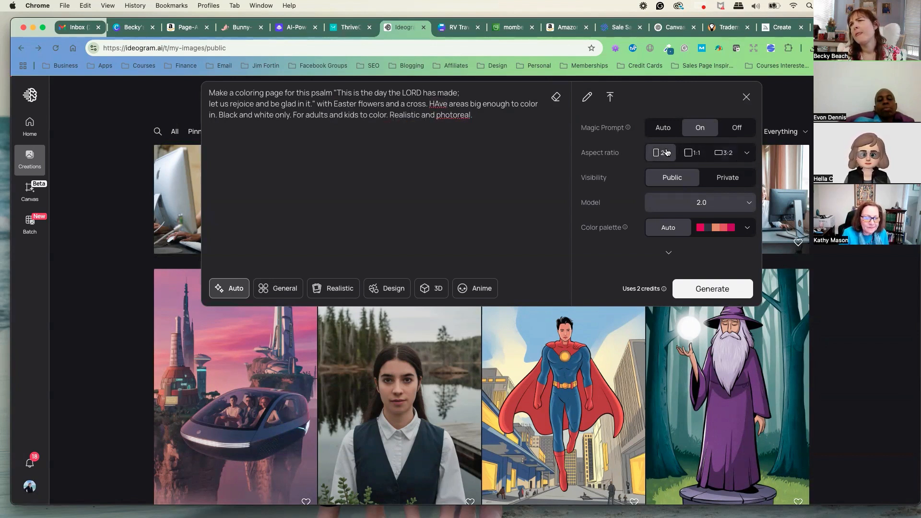
left_click(669, 253)
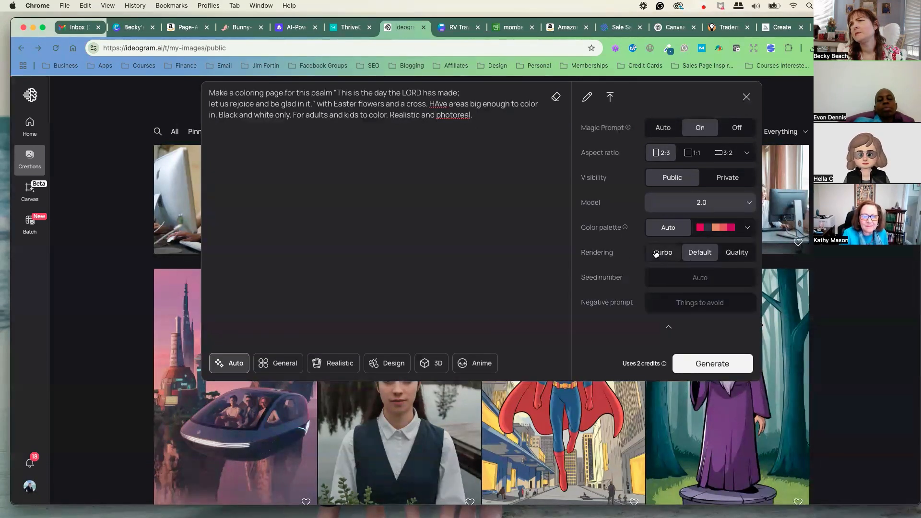
left_click(713, 363)
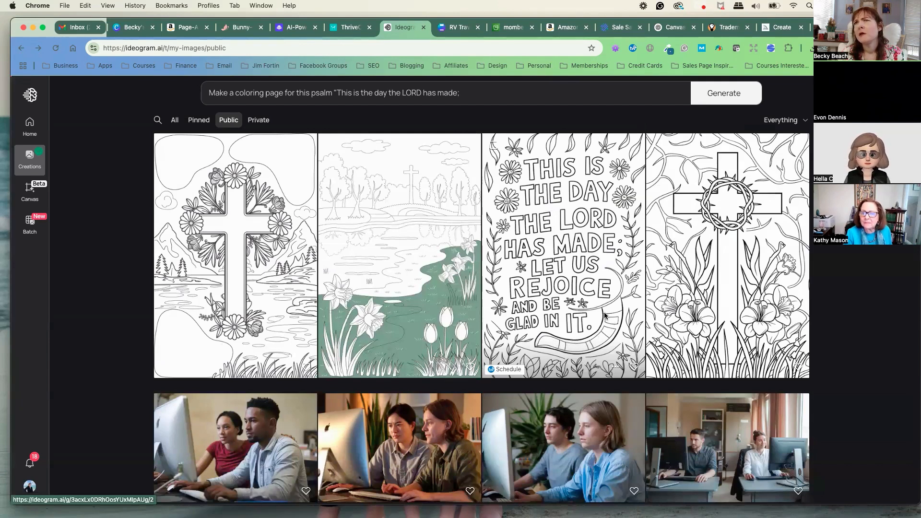
left_click(448, 91)
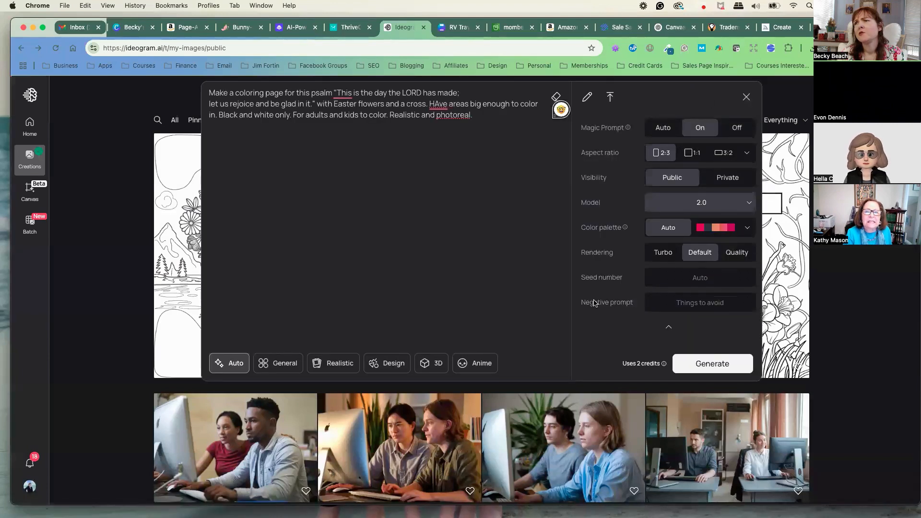
left_click(697, 366)
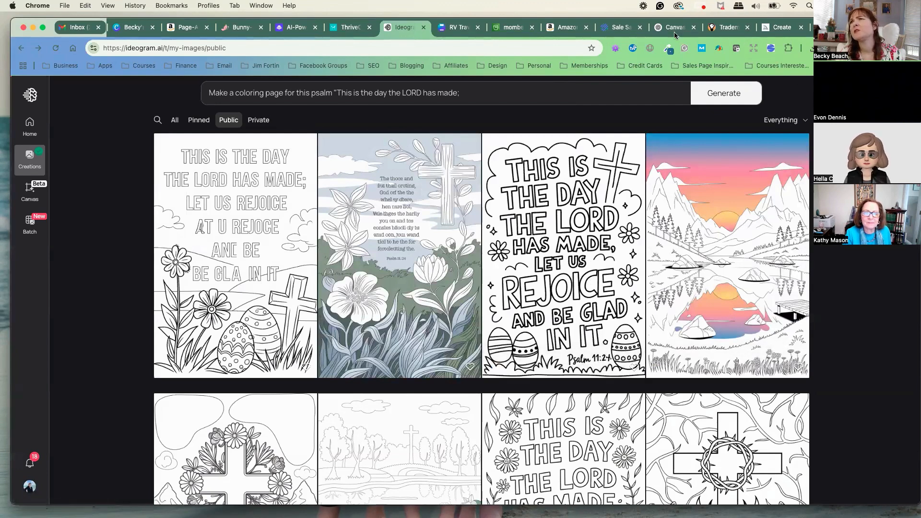
- Switch to ChatGPT to check the Psalm 118:24 verse and its reference, and return to Ideogram
left_click(659, 30)
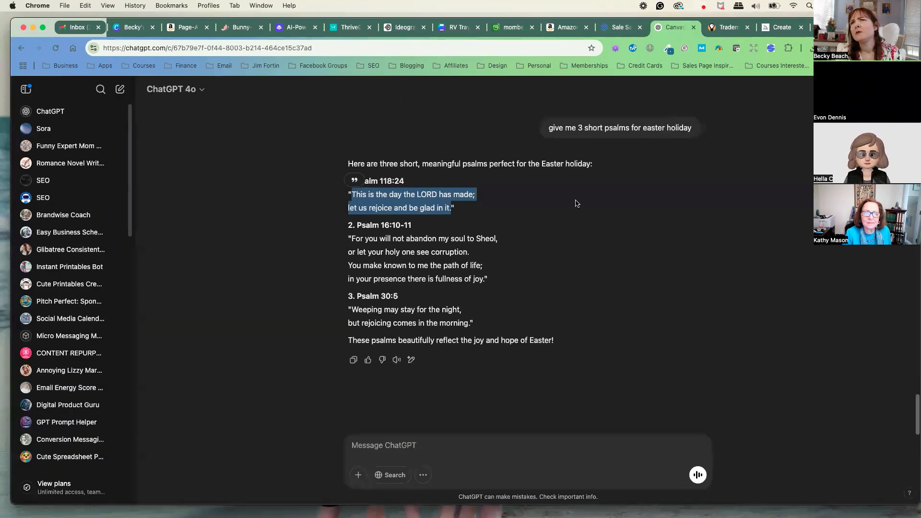
scroll(573, 204, "up", 2)
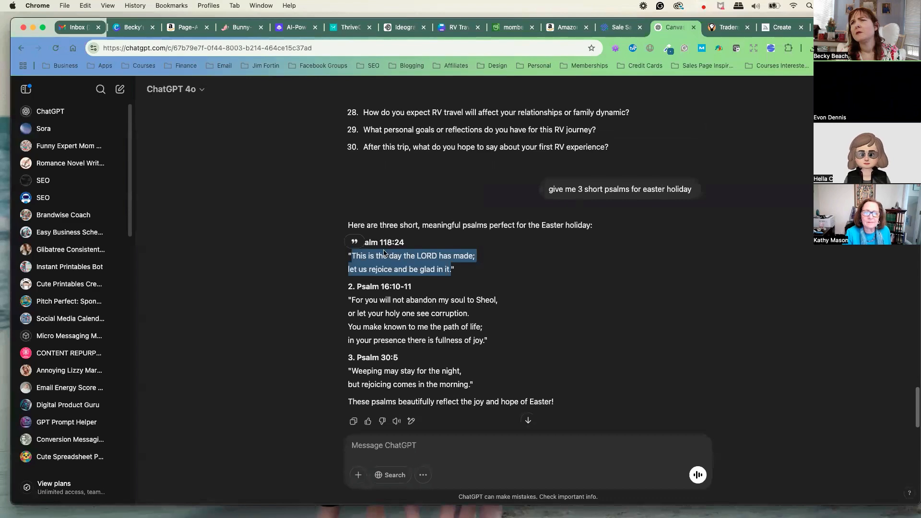
left_click(393, 28)
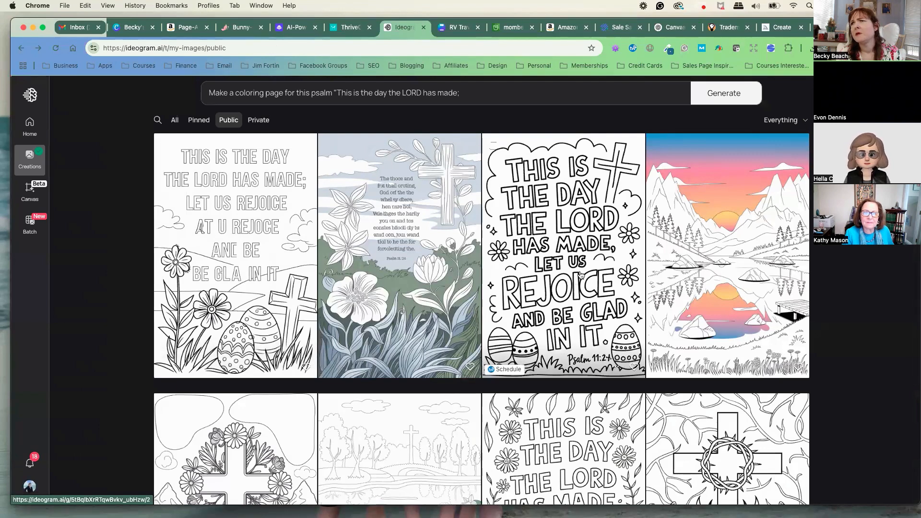
- Download the newest psalm page with bold lettering, a cross and three Easter eggs as a PNG, and return to the creations gallery
left_click(571, 244)
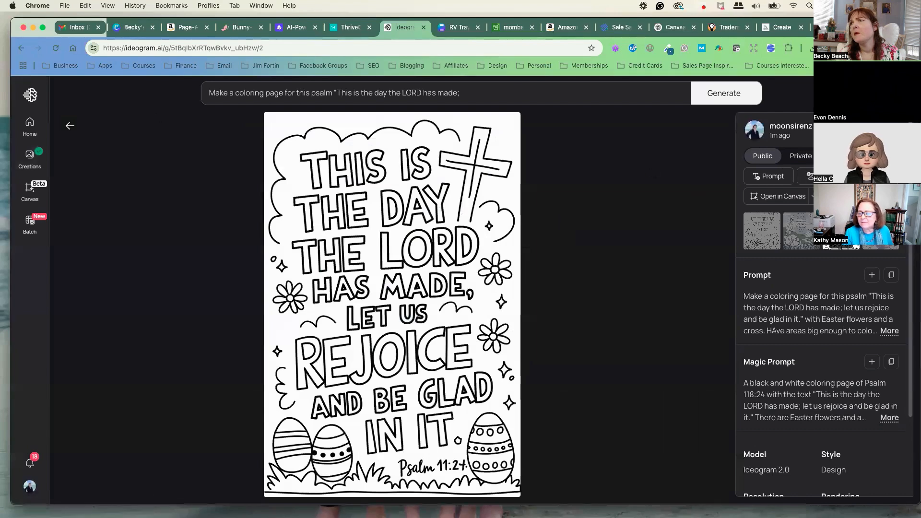
left_click(849, 129)
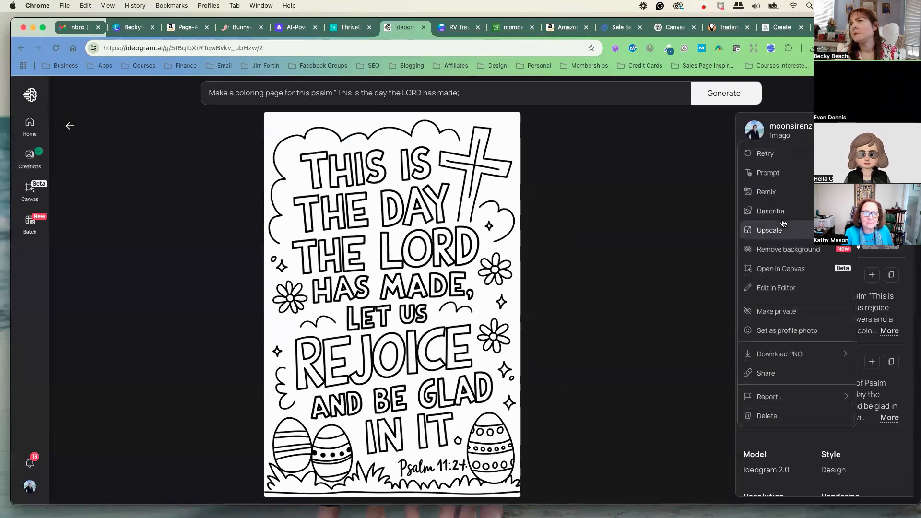
mouse_move(797, 354)
left_click(688, 355)
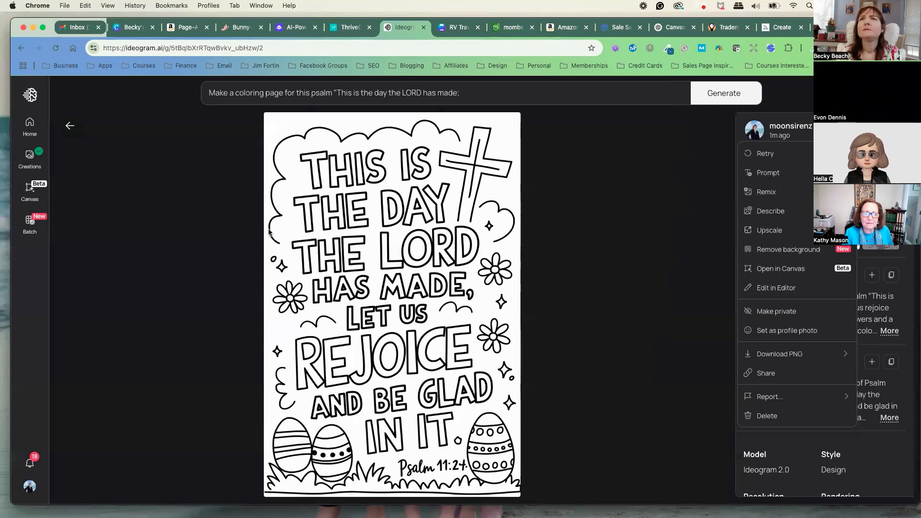
left_click(67, 125)
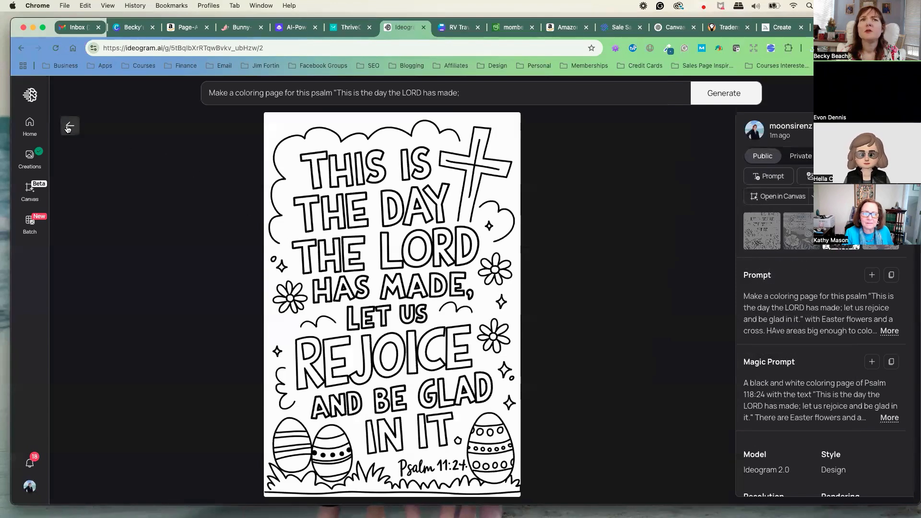
left_click(67, 126)
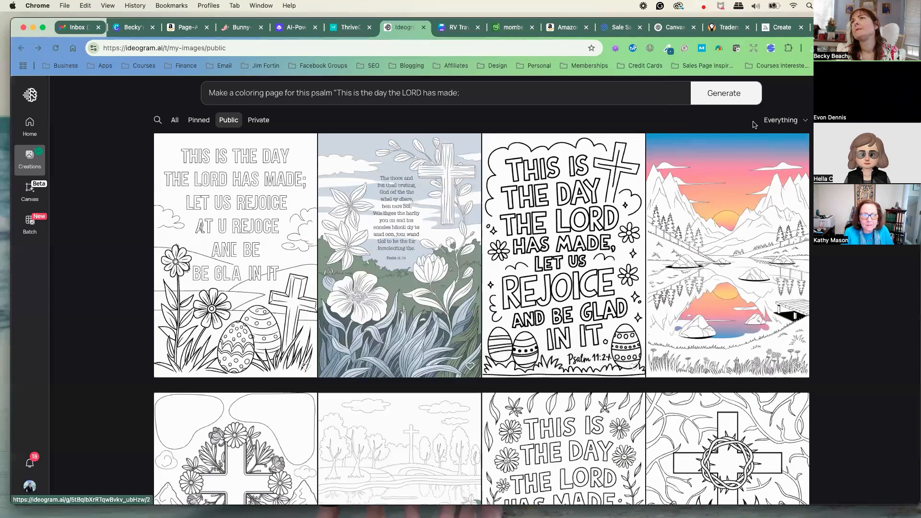
- Switch to Photoshop and close the deer.png document
left_click(672, 27)
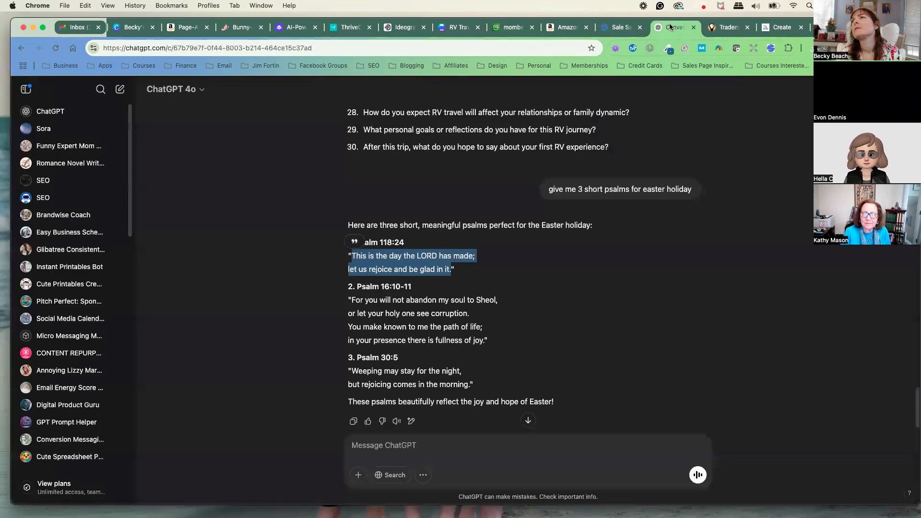
key("super+Tab")
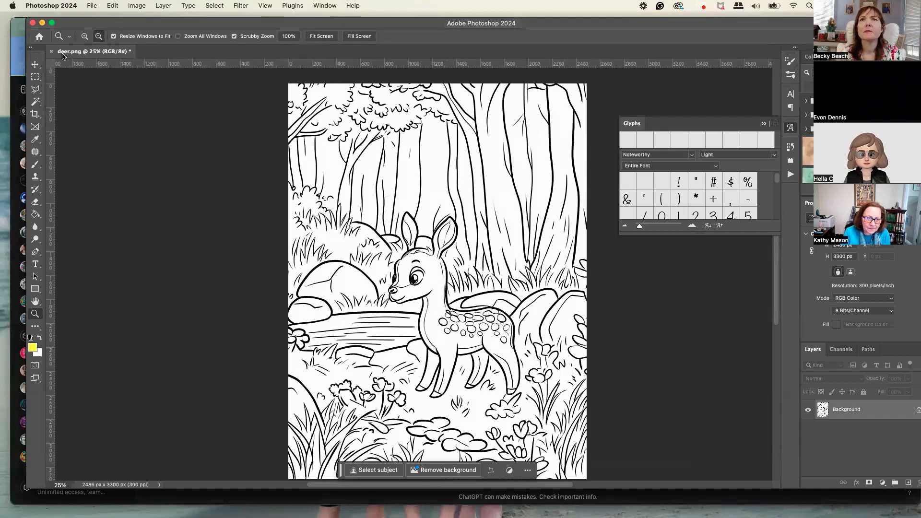
left_click(52, 51)
left_click(436, 206)
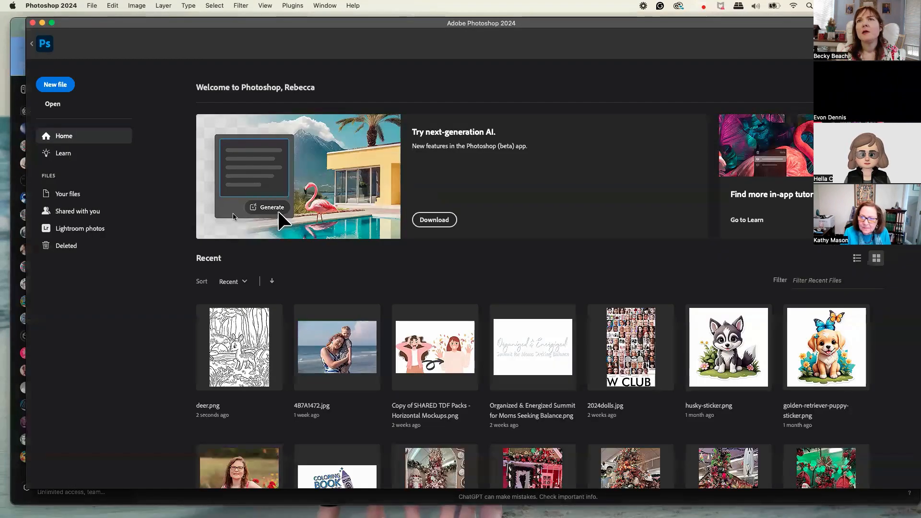
- Open the newly downloaded black-and-white psalm coloring page PNG from the Downloads folder in Photoshop
left_click(5, 336)
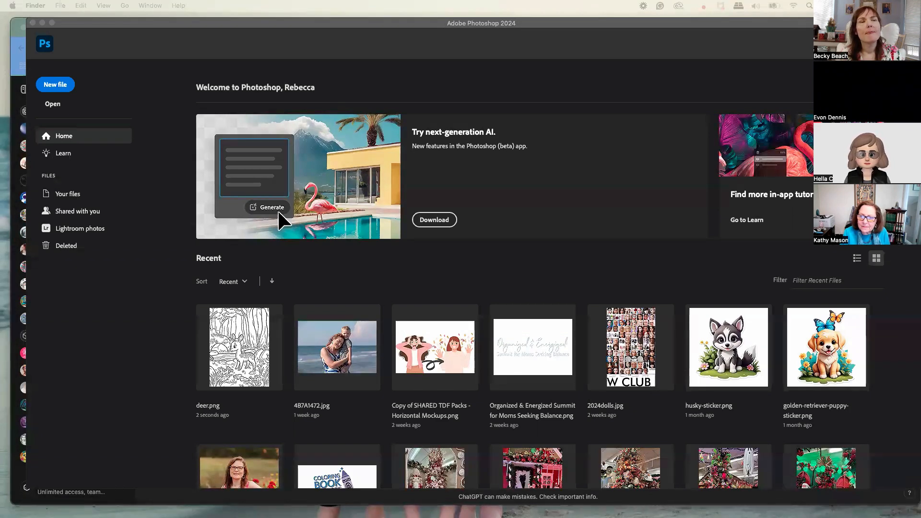
left_click_drag(1, 158, 286, 156)
left_click(144, 237)
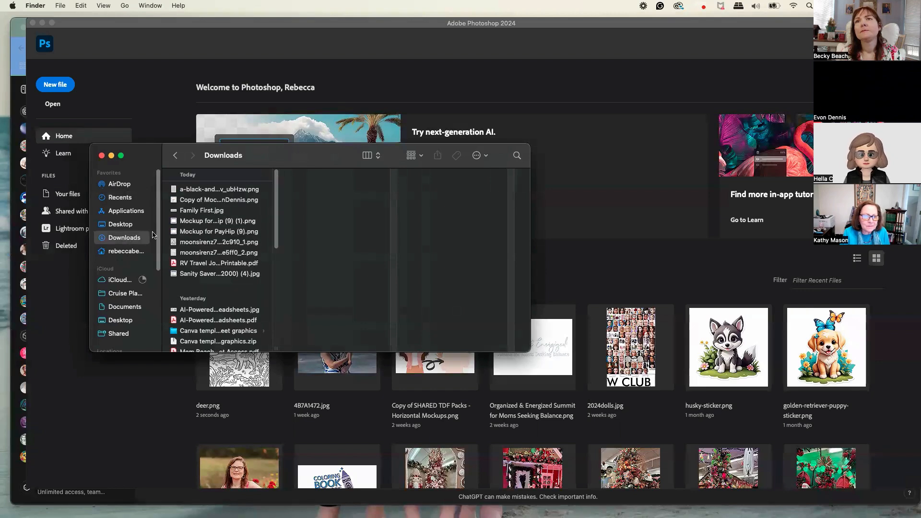
left_click(217, 190)
left_click_drag(196, 190, 624, 173)
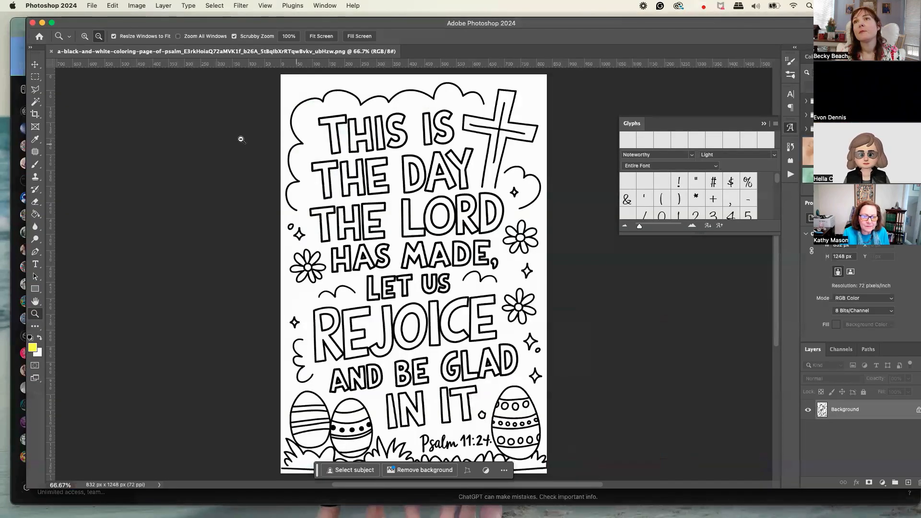
key("super+minus")
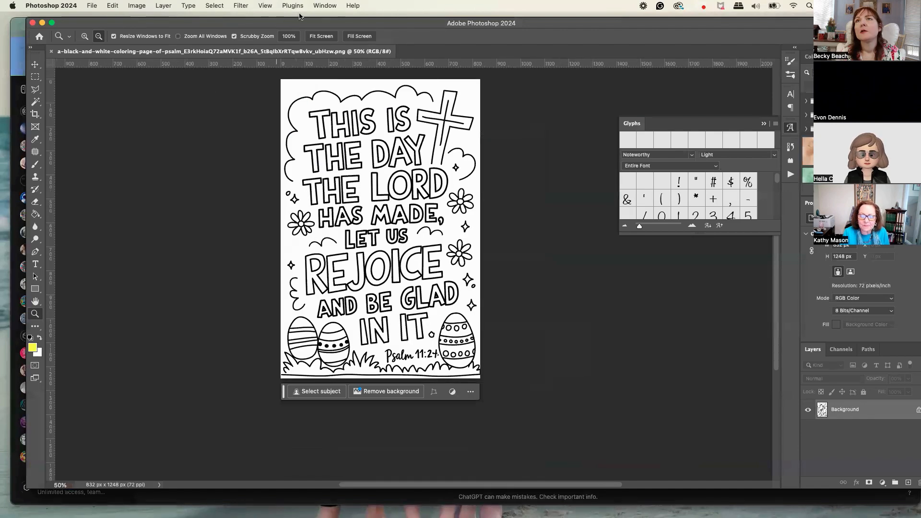
left_click(290, 6)
mouse_move(241, 5)
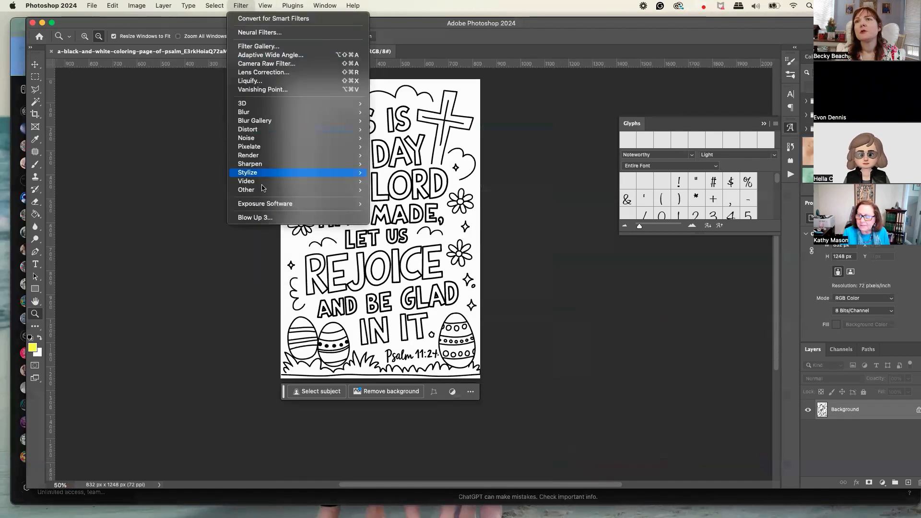
left_click(258, 218)
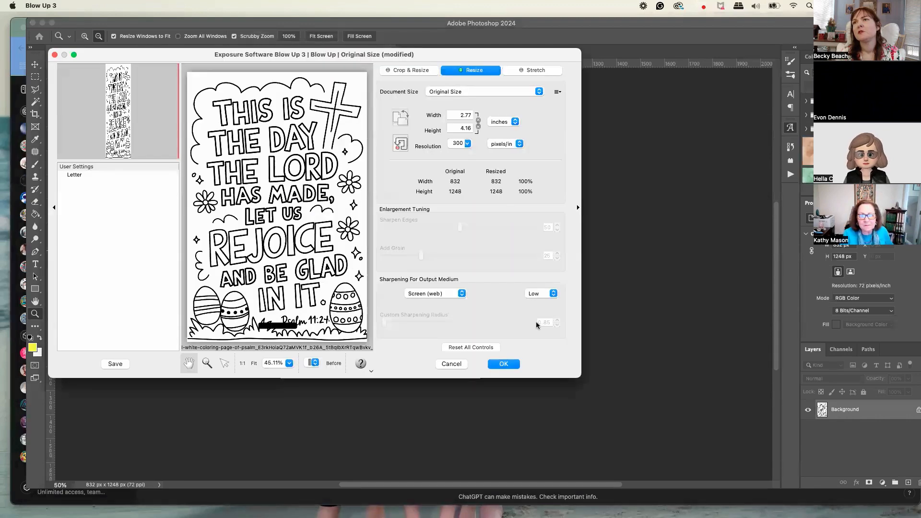
left_click(451, 364)
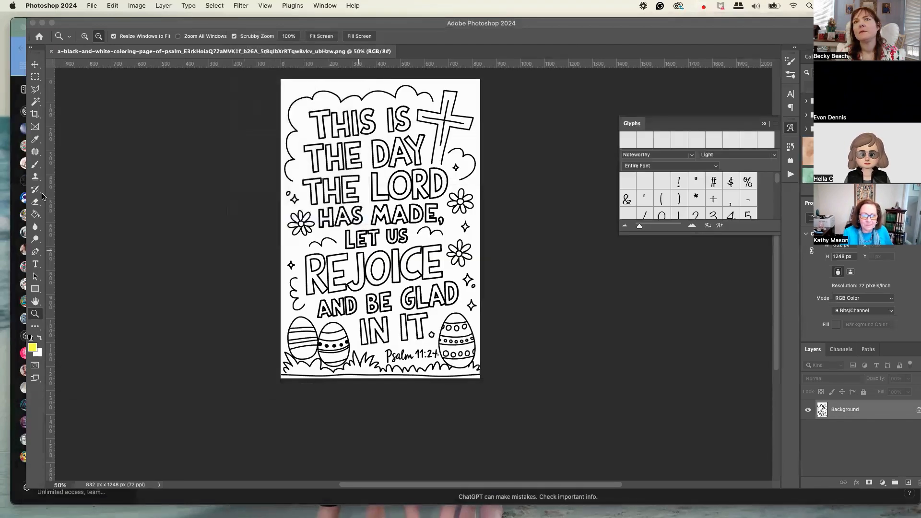
- Paint over the handwritten psalm reference beneath the verse in white with the Brush tool
left_click(35, 164)
left_click(39, 338)
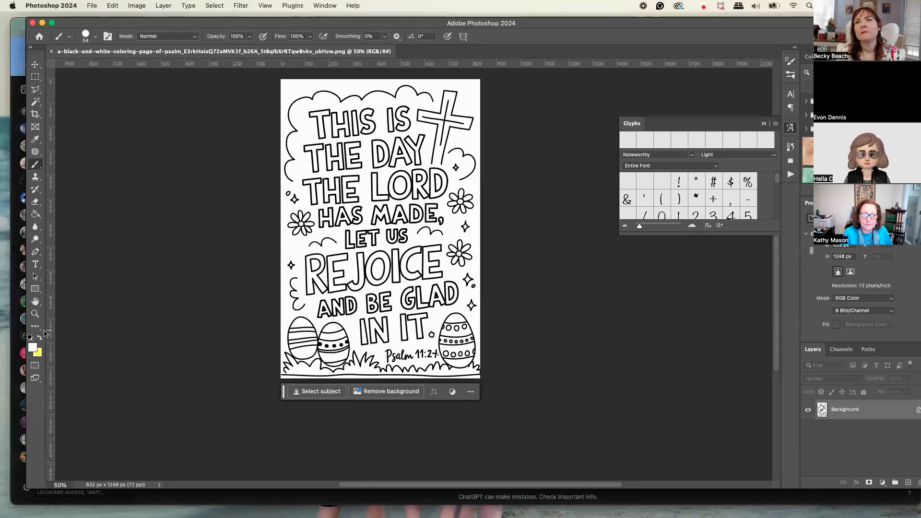
mouse_move(392, 346)
left_mouse_down()
mouse_move(391, 356)
mouse_move(432, 355)
mouse_move(400, 349)
mouse_move(410, 352)
left_mouse_up()
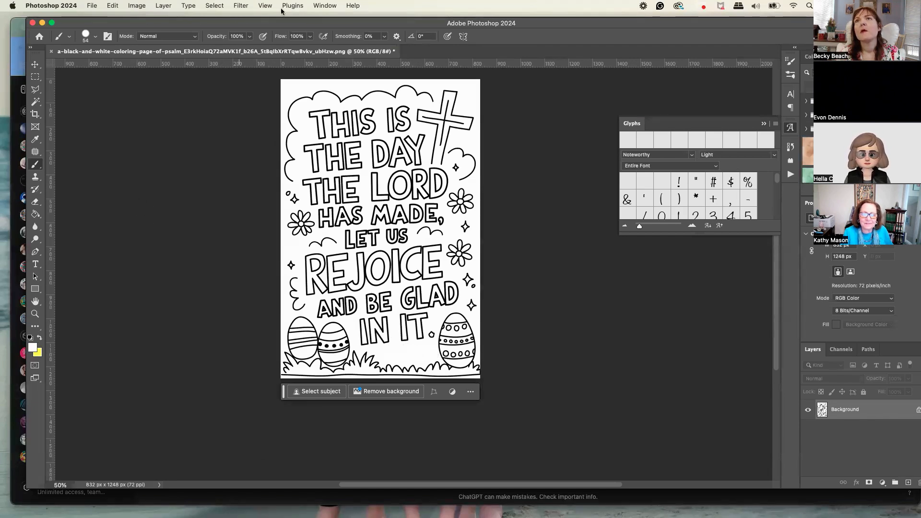
- Enlarge the psalm page with Blow Up 3 using the 8.5 x 11 Letter document size at 300 pixels/in
left_click(239, 5)
left_click(257, 220)
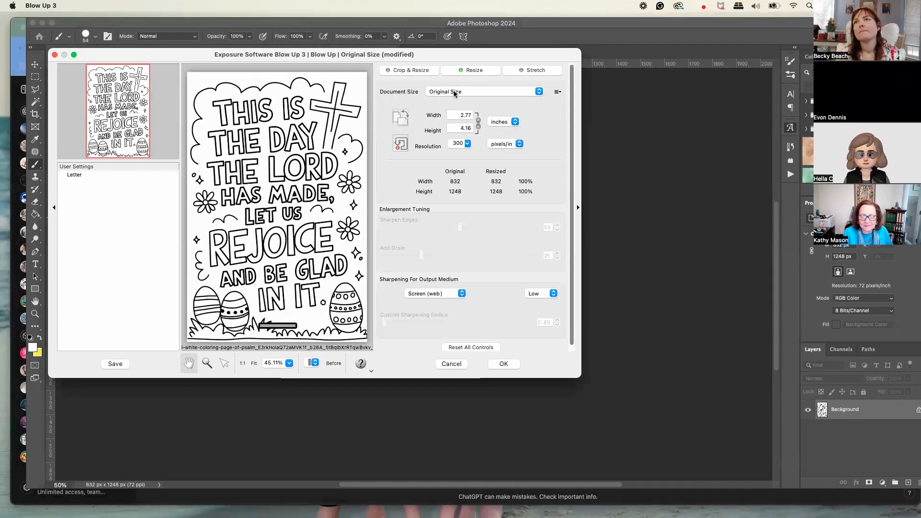
left_click(455, 92)
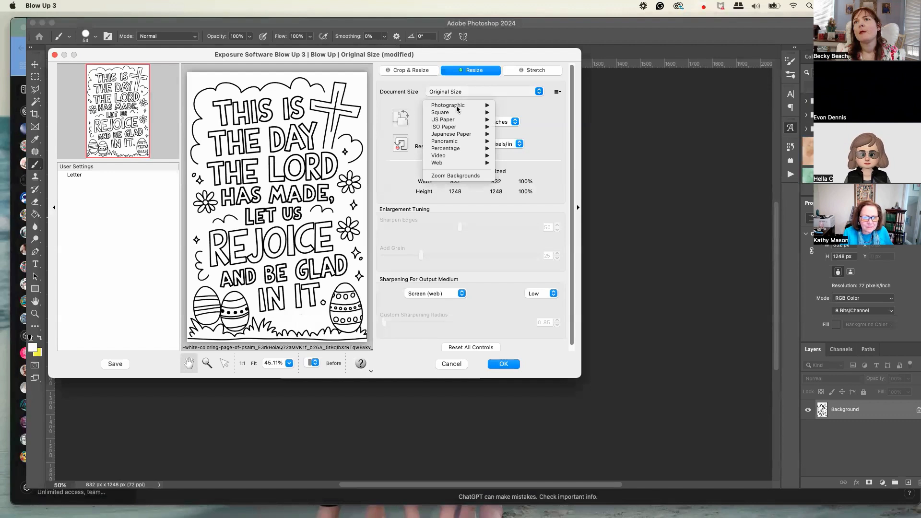
mouse_move(456, 121)
left_click(502, 33)
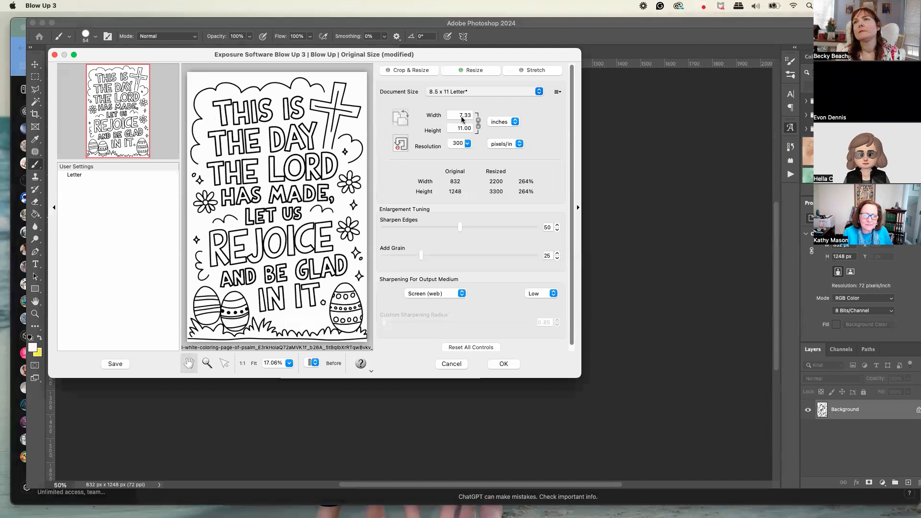
left_click(459, 93)
left_click(460, 93)
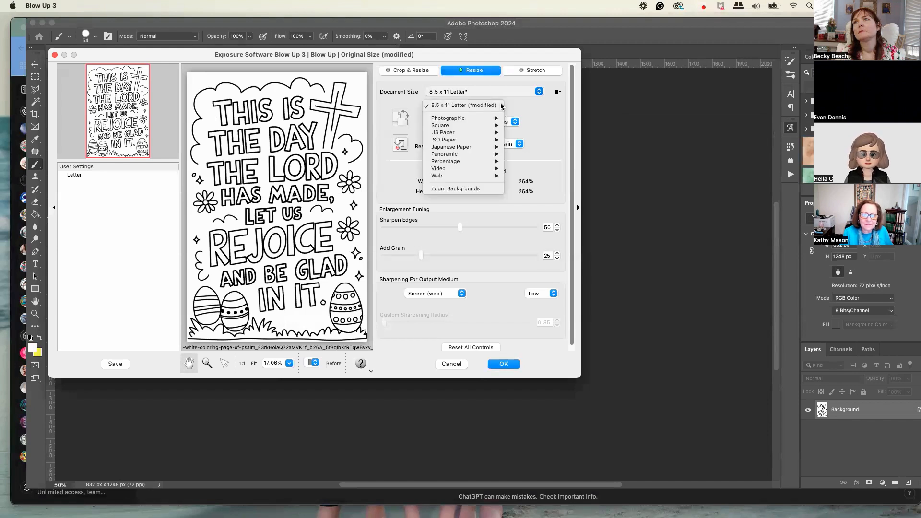
left_click(455, 104)
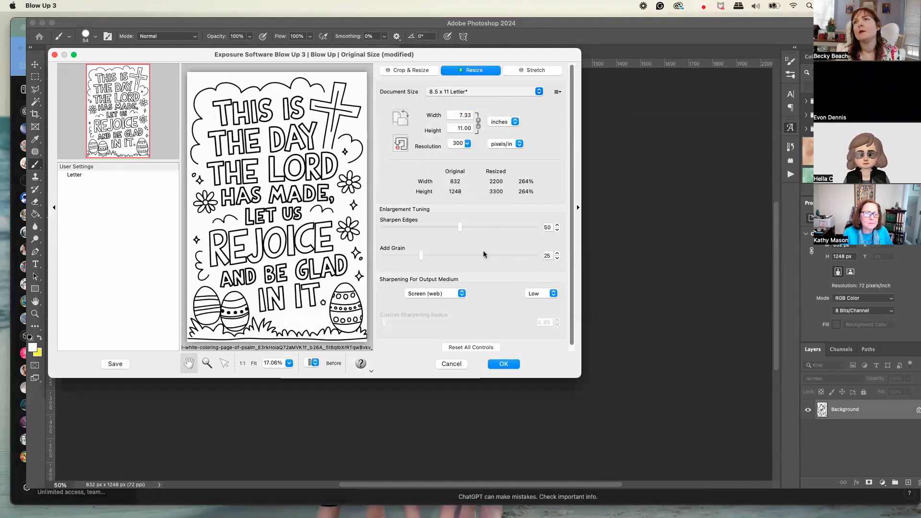
left_click(504, 365)
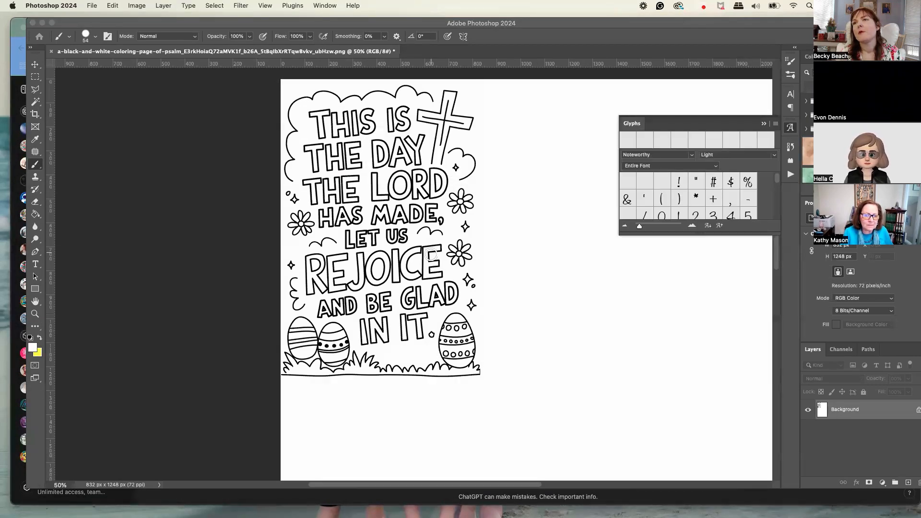
- Begin saving a copy of the enlarged page, choosing the nature coloring images folder on the iCloud Desktop
scroll(435, 260, "down", 2)
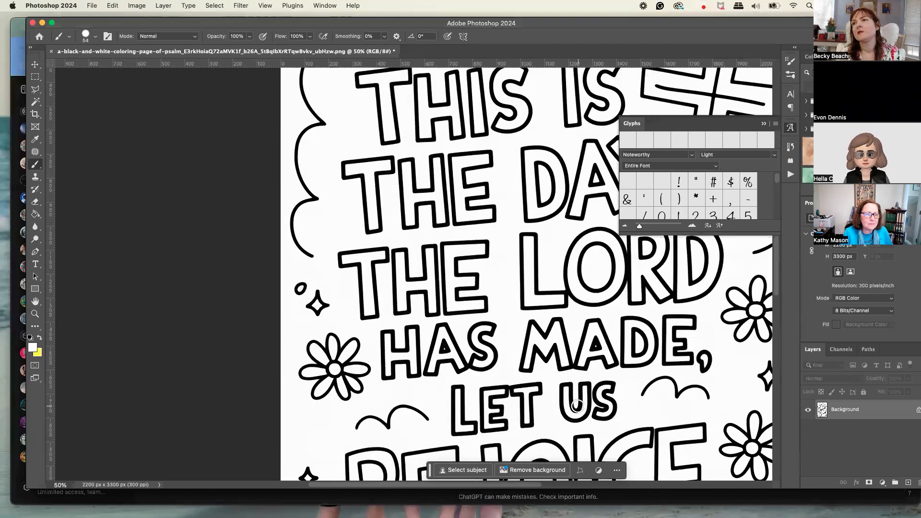
left_click_drag(494, 487, 563, 488)
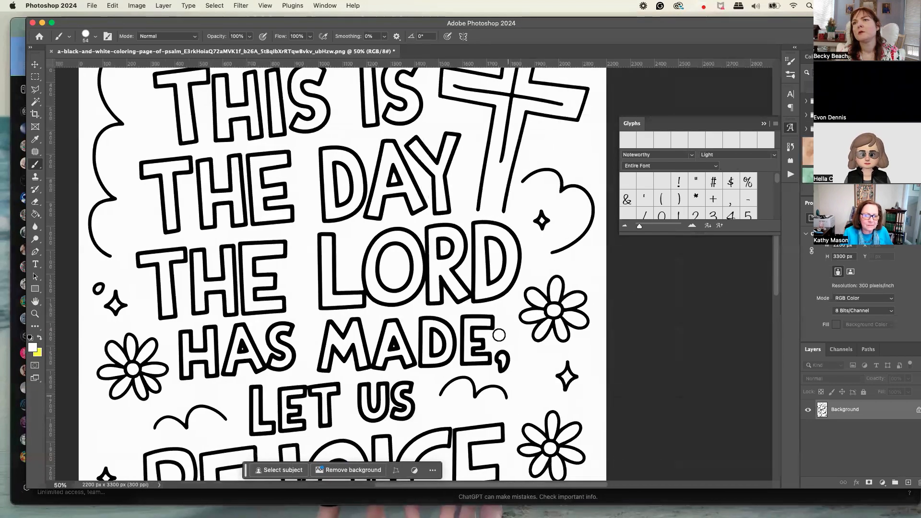
scroll(498, 330, "down", 10)
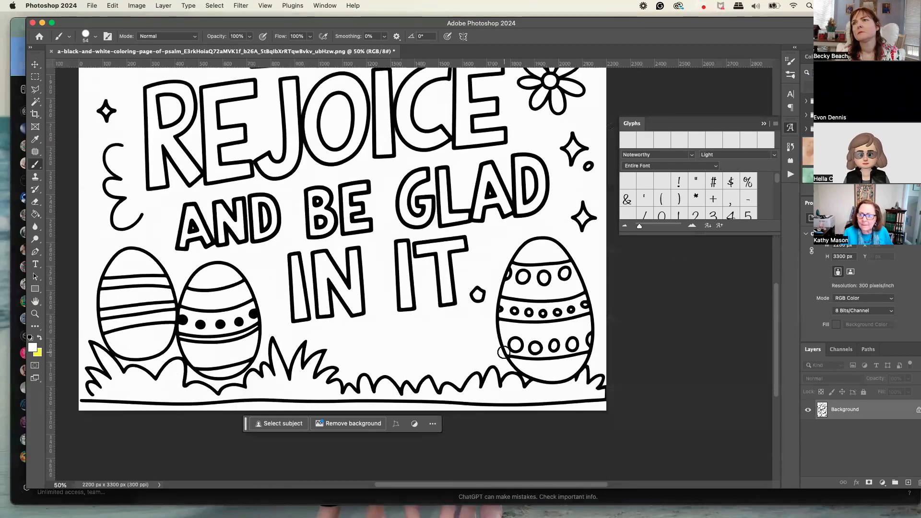
scroll(504, 351, "up", 12)
scroll(505, 360, "down", 4)
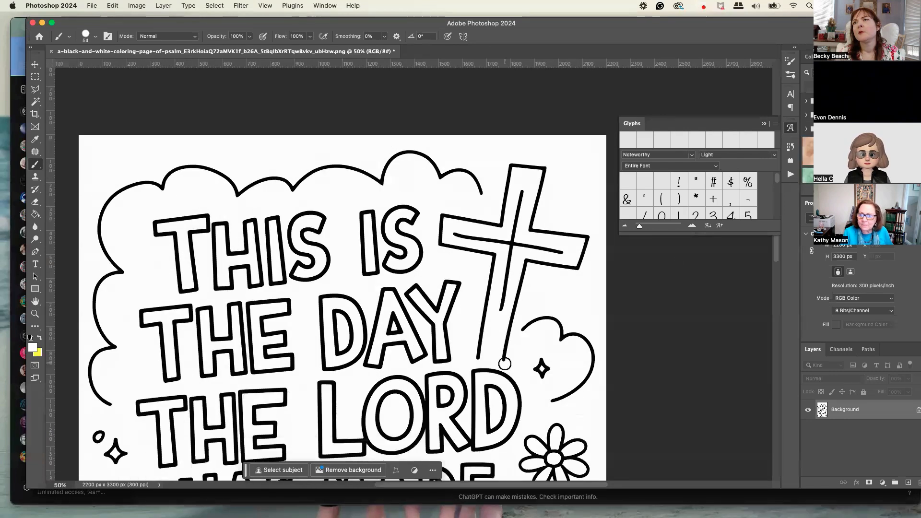
left_click(90, 5)
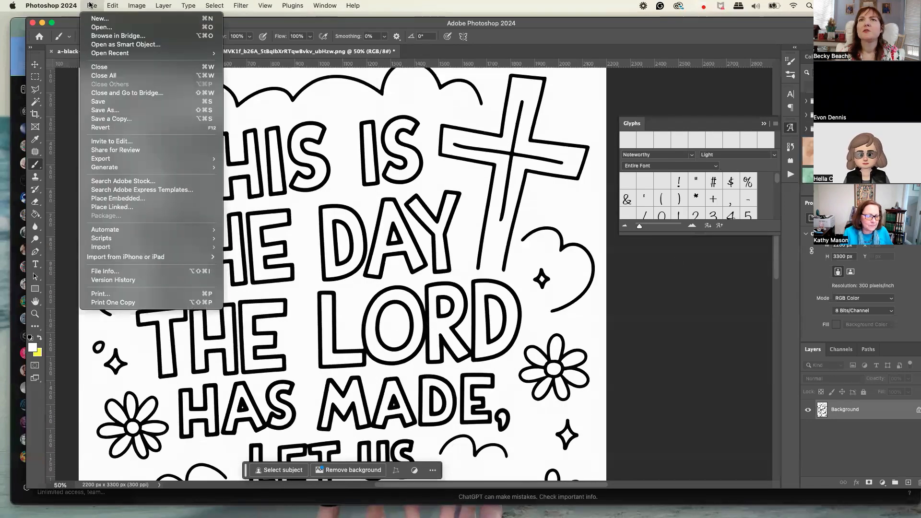
left_click(123, 119)
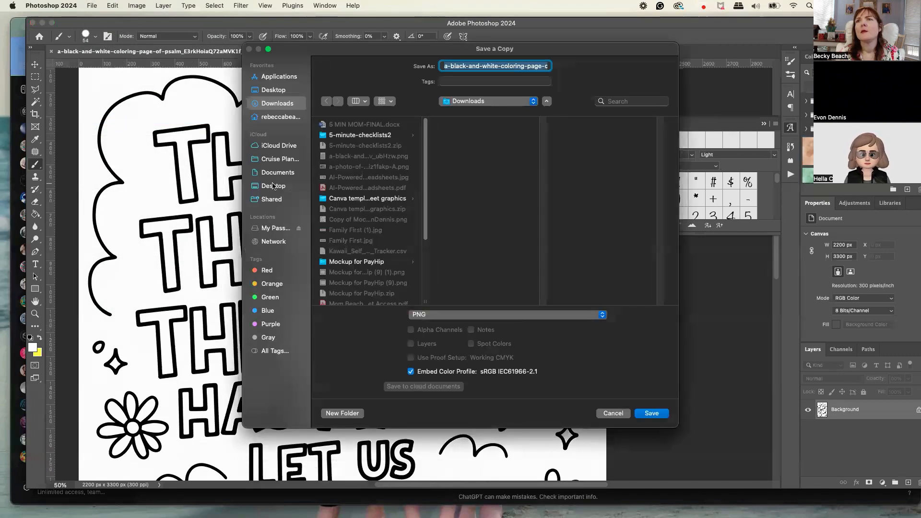
left_click(272, 187)
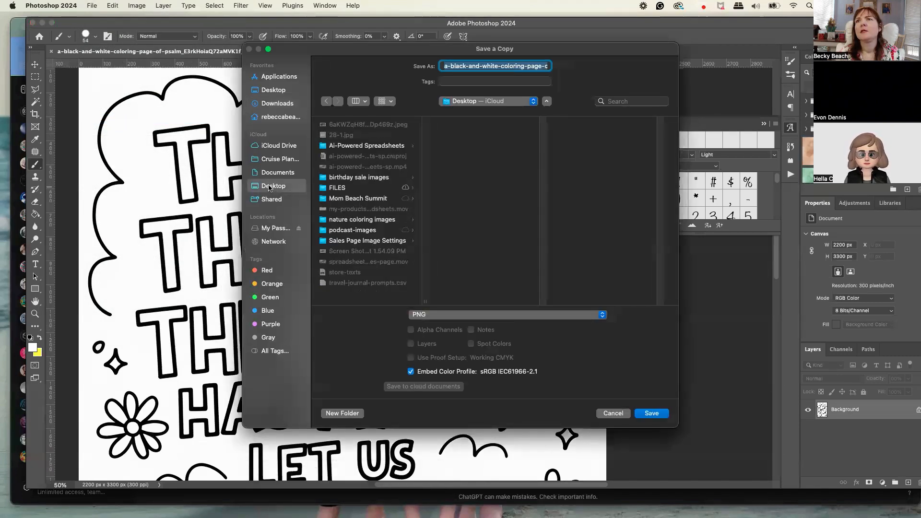
left_click(364, 221)
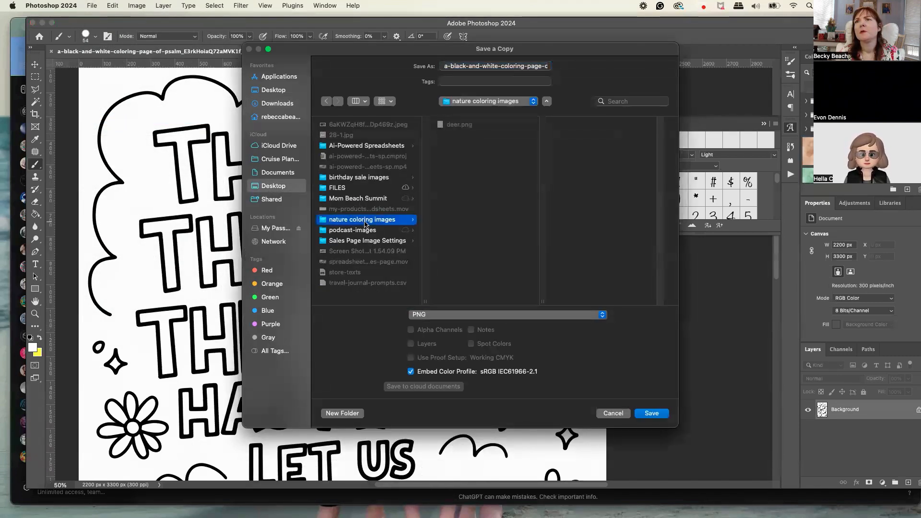
- Name the copy psalm-coloring-page and save it as a PNG with the large file size option
triple_click(473, 65)
type("sp")
key("BackSpace")
key("BackSpace")
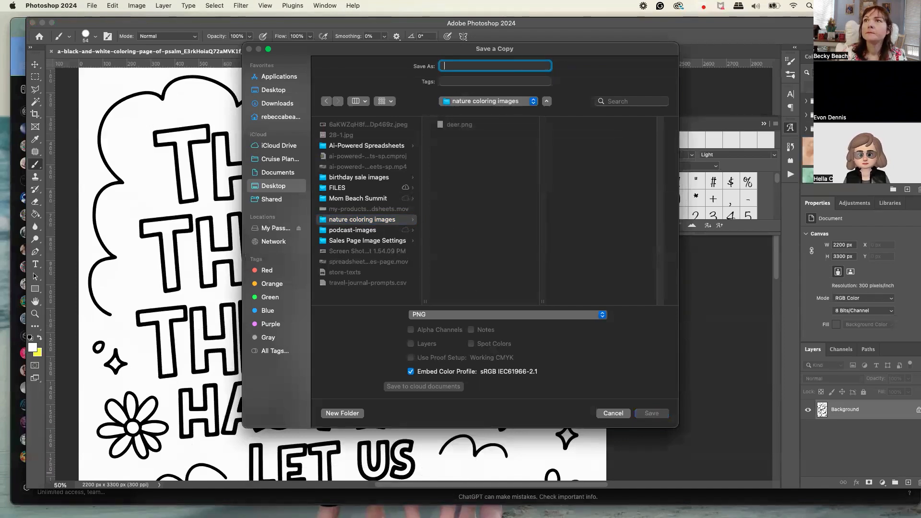
type("psalm-color")
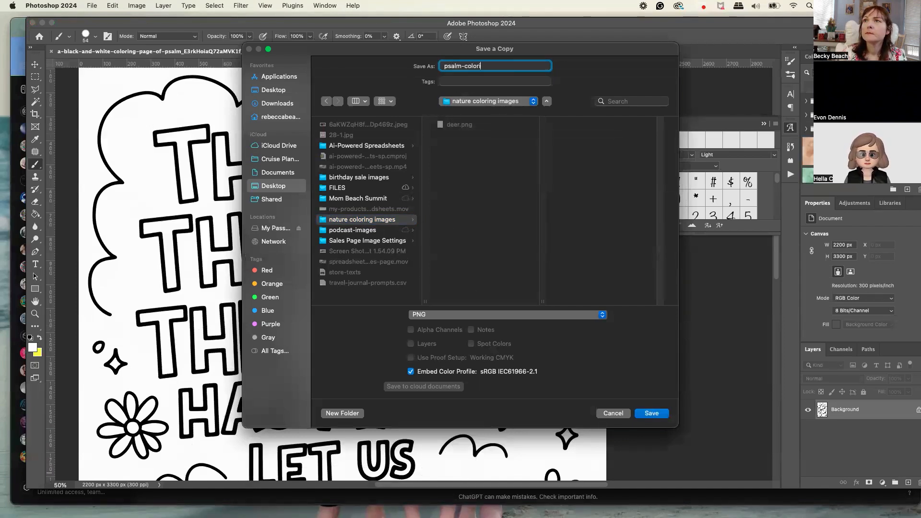
key("BackSpace")
key("BackSpace")
type("-")
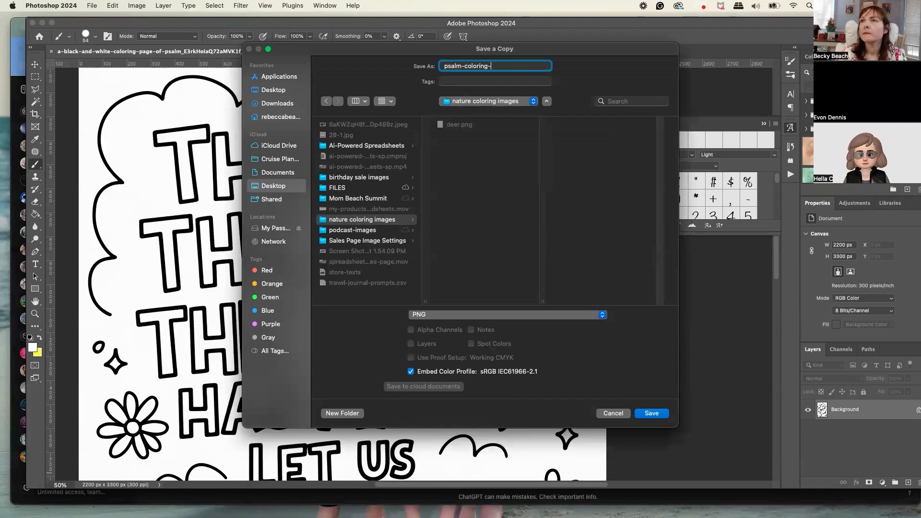
type("page")
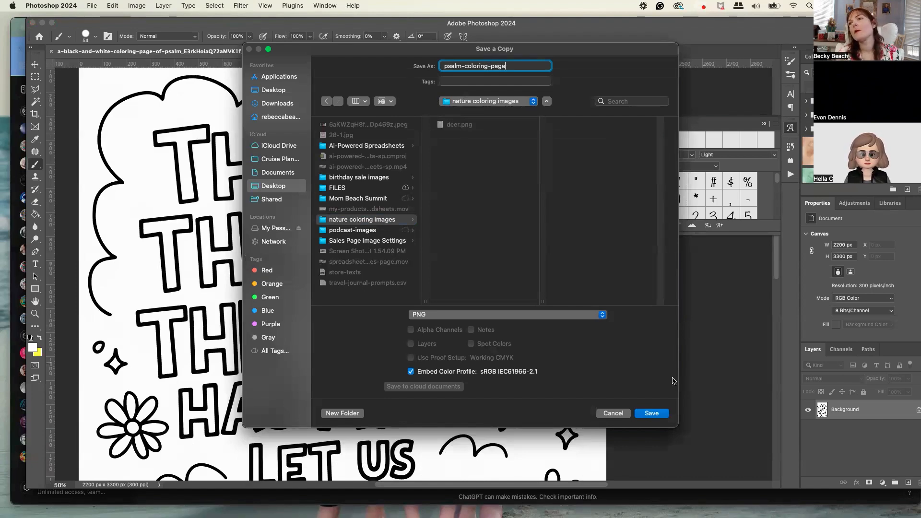
left_click(657, 418)
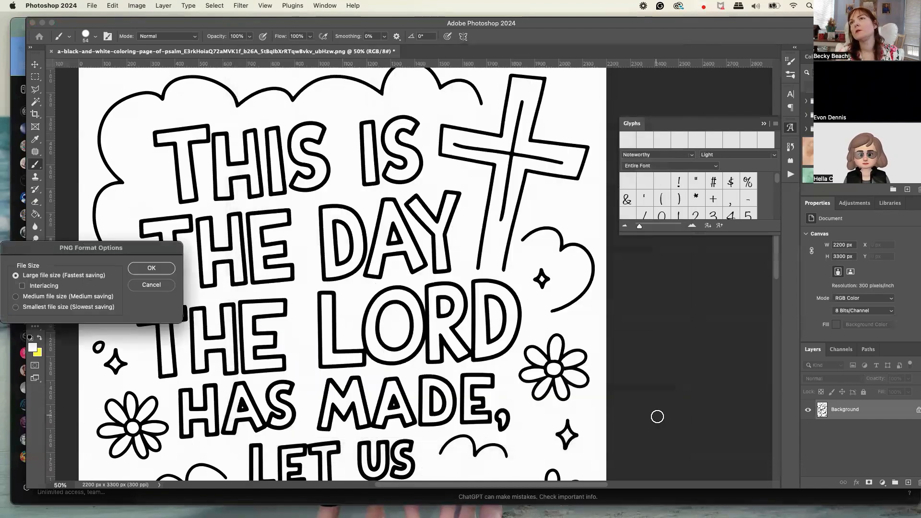
left_click(149, 269)
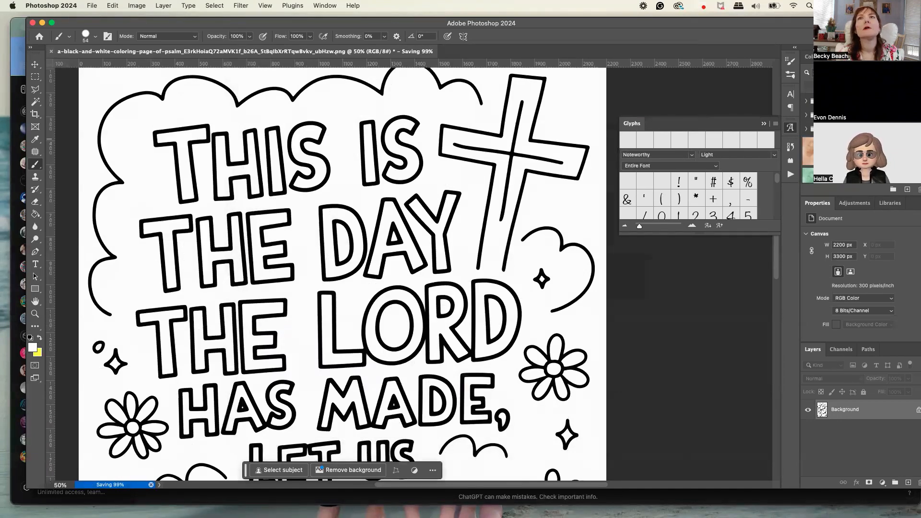
- Close the psalm document without saving its changes and minimize the Photoshop window
left_click_drag(253, 23, 287, 91)
left_click(576, 23)
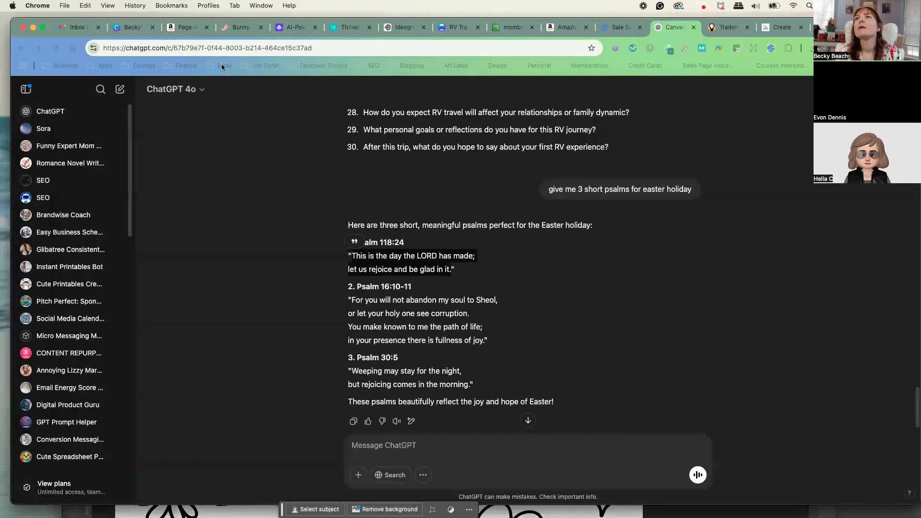
key("super+Tab")
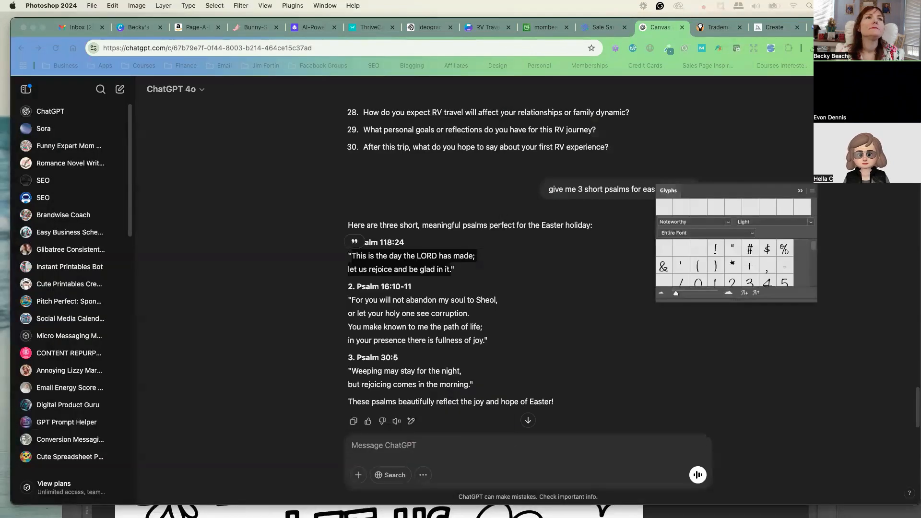
left_click(492, 218)
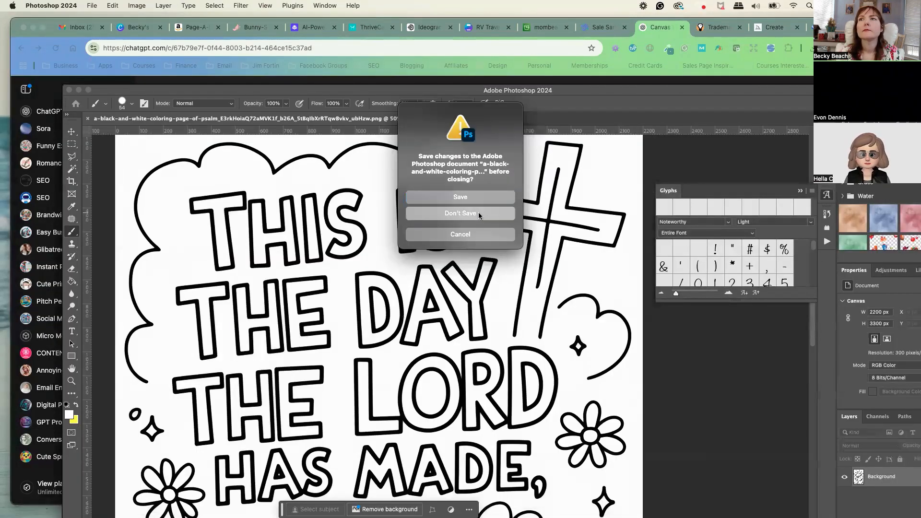
left_click(68, 90)
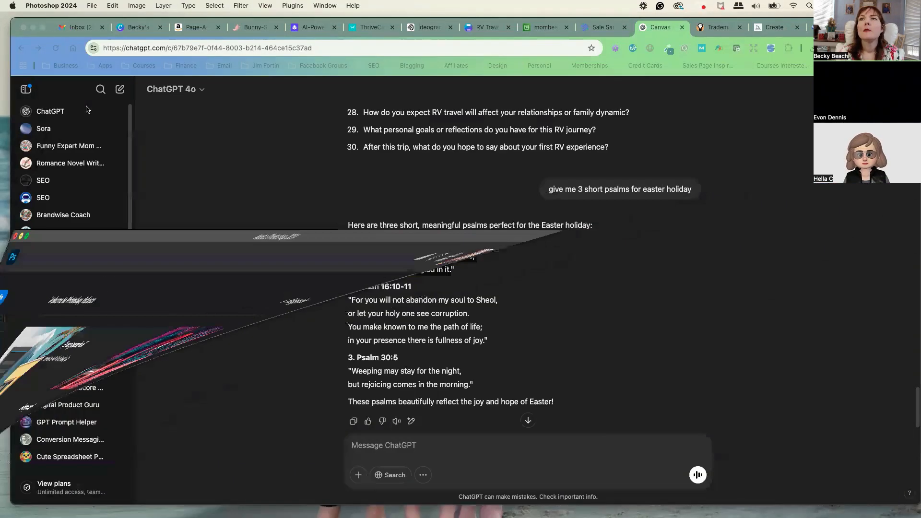
- Switch to the Ideogram creations and download the coloring page of the cross wreathed in flowers as a PNG
left_click(418, 29)
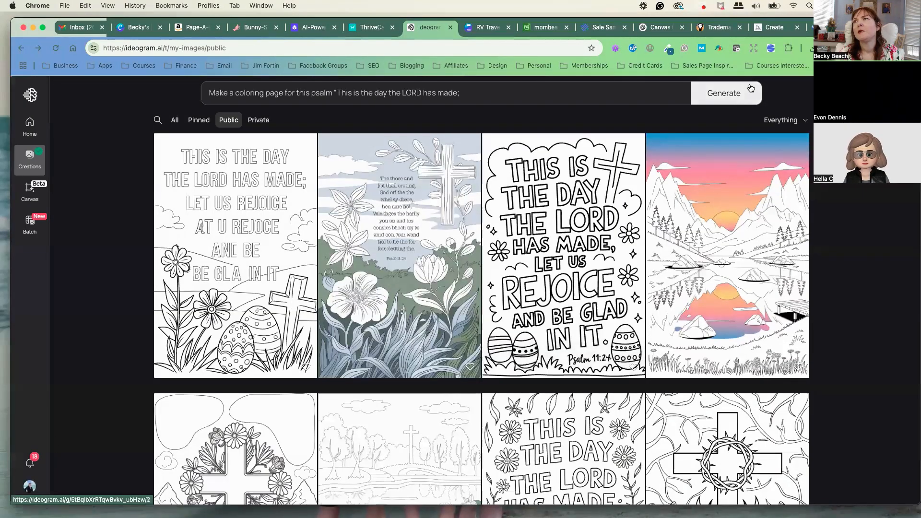
scroll(235, 322, "down", 4)
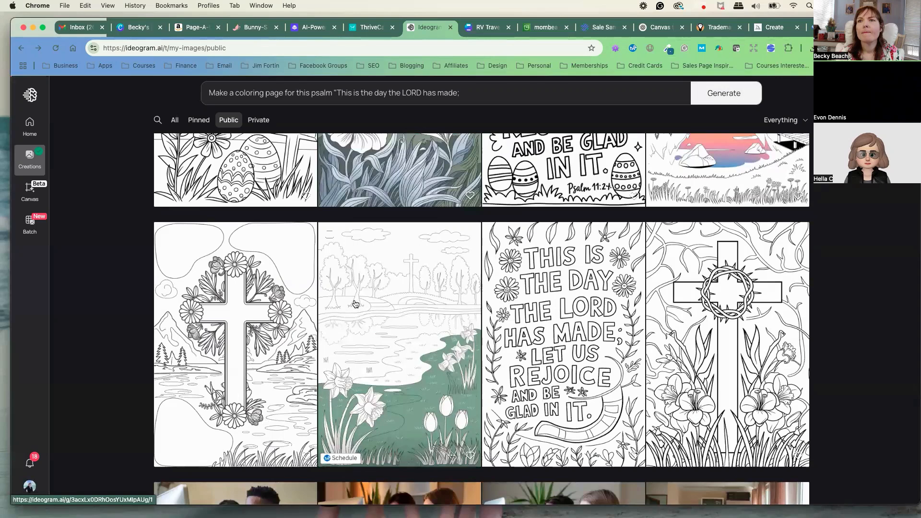
left_click(235, 313)
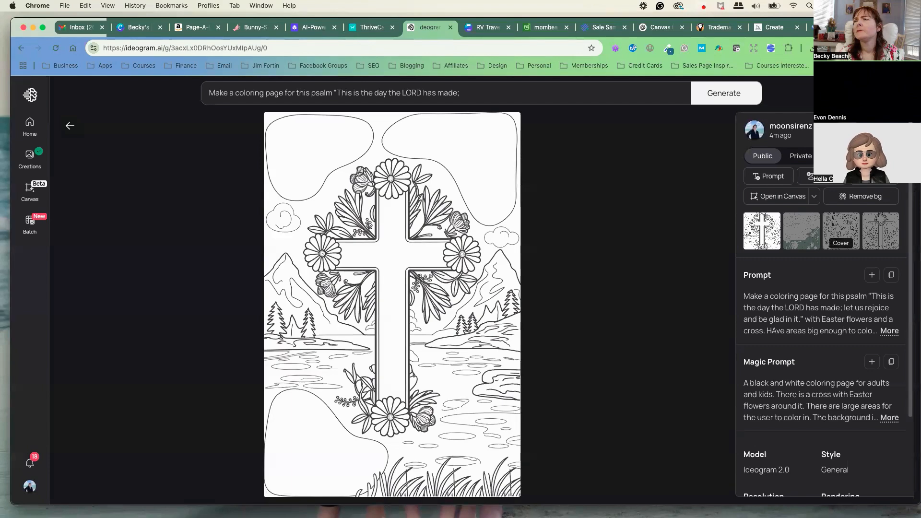
left_click(850, 130)
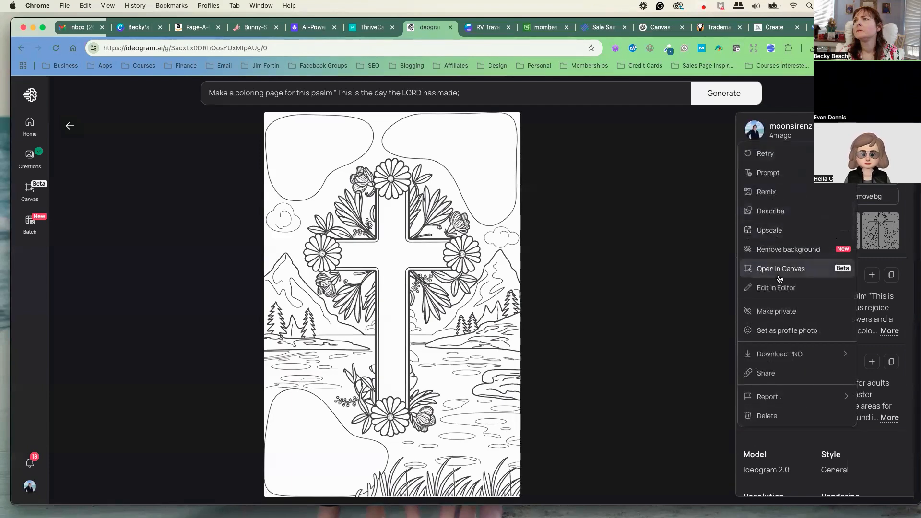
mouse_move(782, 355)
left_click(685, 353)
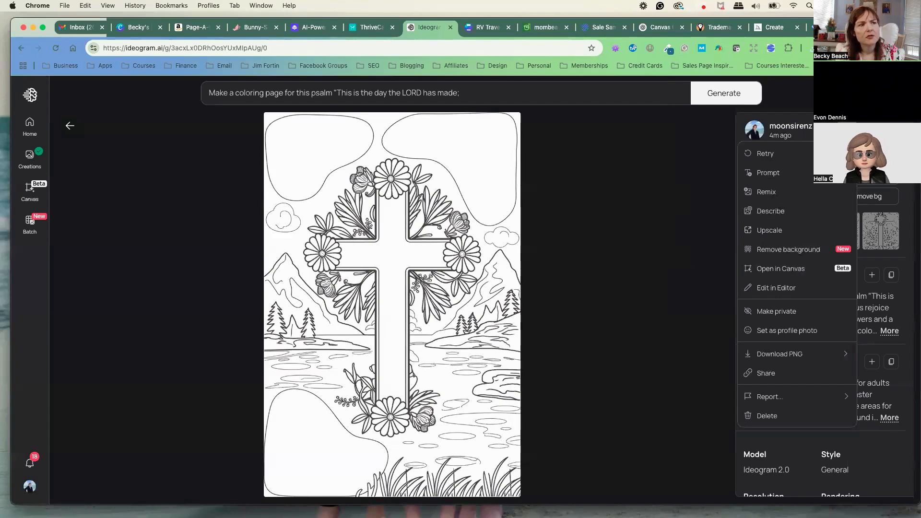
- Switch to Finder and rename the nature coloring images folder on the iCloud Desktop to coloring images
key("super+Tab")
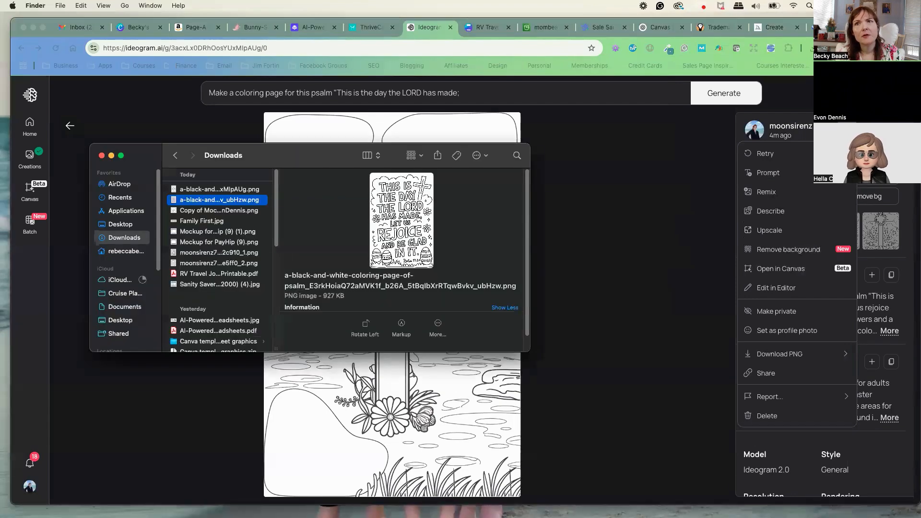
left_click(115, 321)
left_click(211, 271)
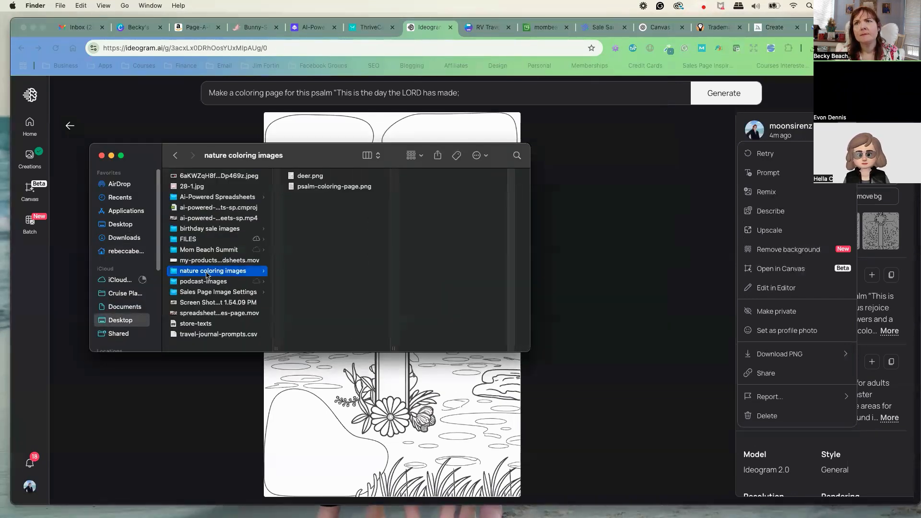
left_click(201, 271)
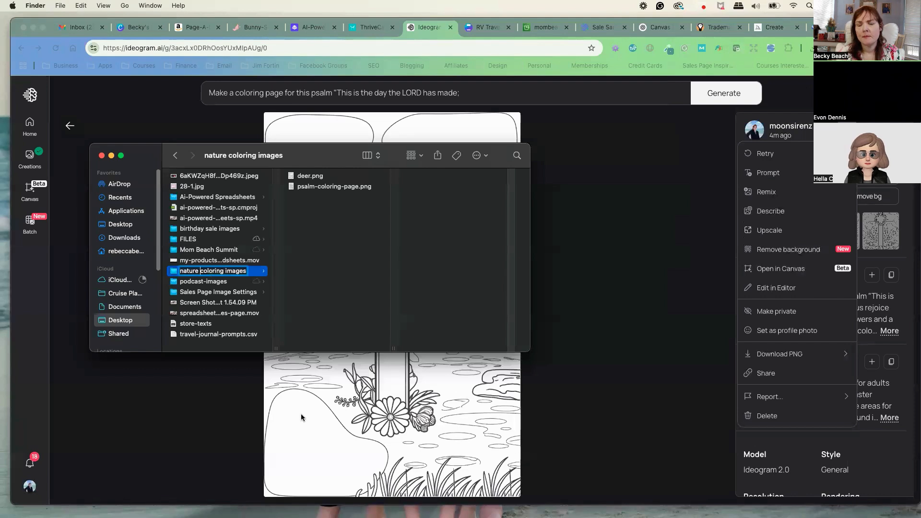
key("BackSpace")
key("BackSpace")
key("BackSpace")
key("BackSpace")
key("BackSpace")
key("BackSpace")
key("BackSpace")
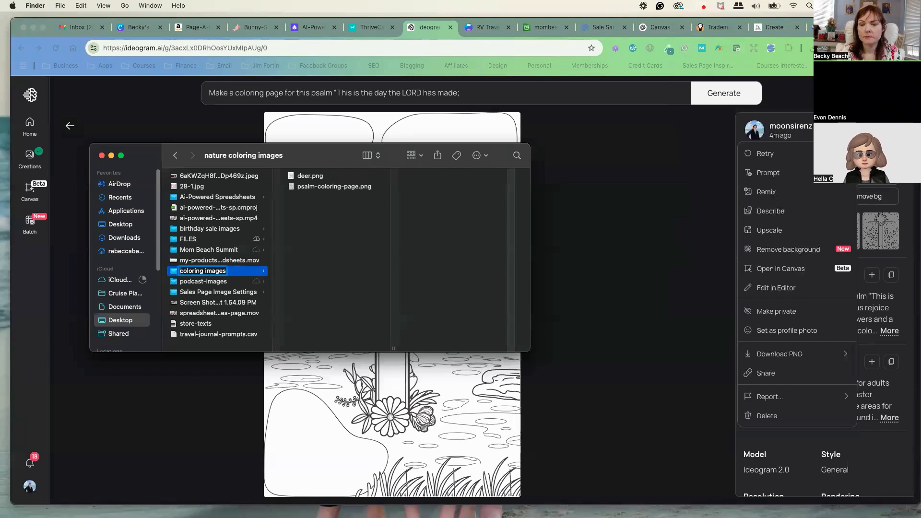
key("Return")
- Compress the coloring images folder into a ZIP archive and move the Finder window showing it aside
right_click(223, 239)
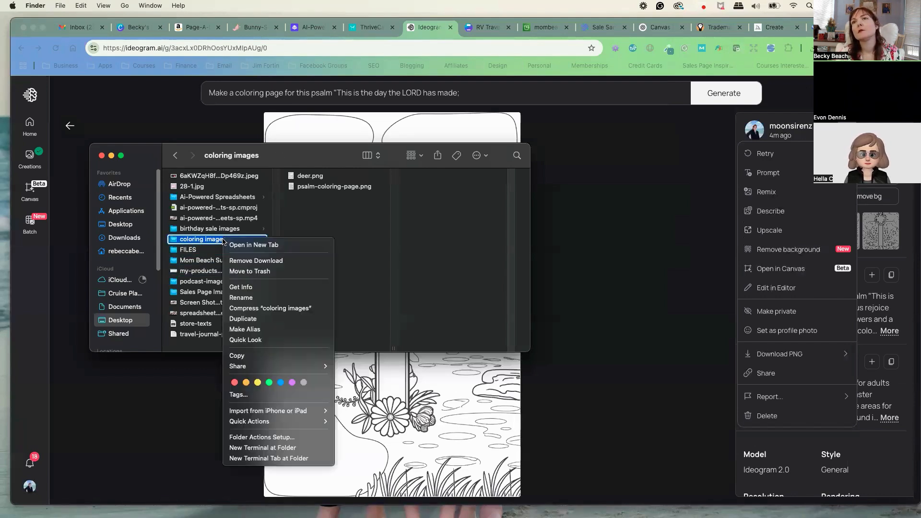
left_click(262, 309)
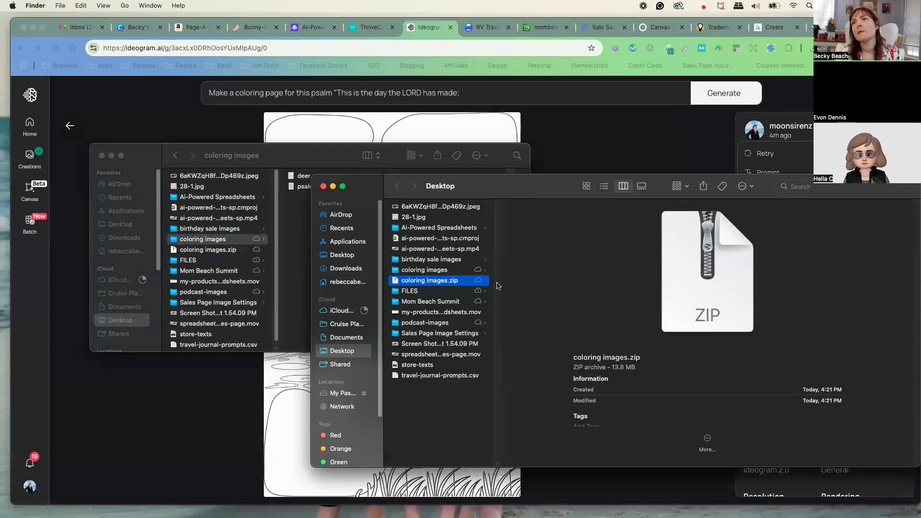
left_click_drag(492, 198, 452, 210)
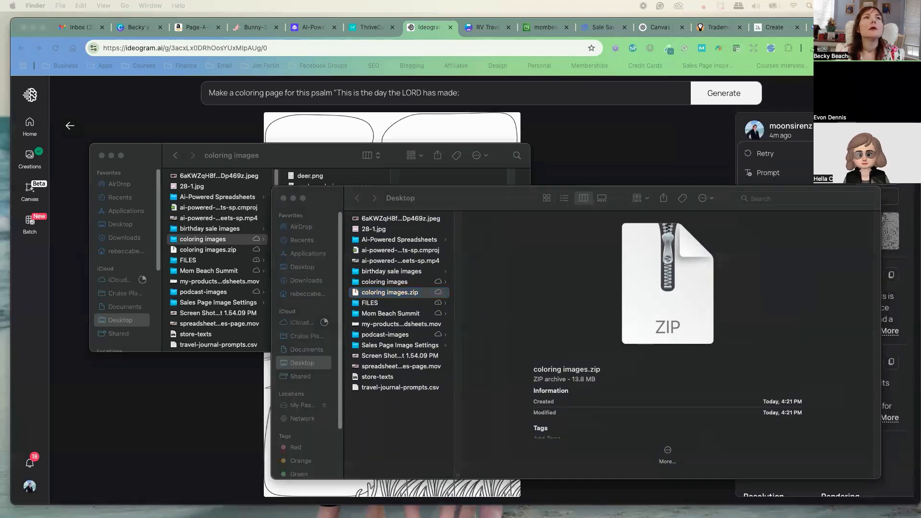
- Switch to Chrome, view the mombeach Amazon S3 bucket, move its page out of this browser window and return to Ideogram
left_click(428, 29)
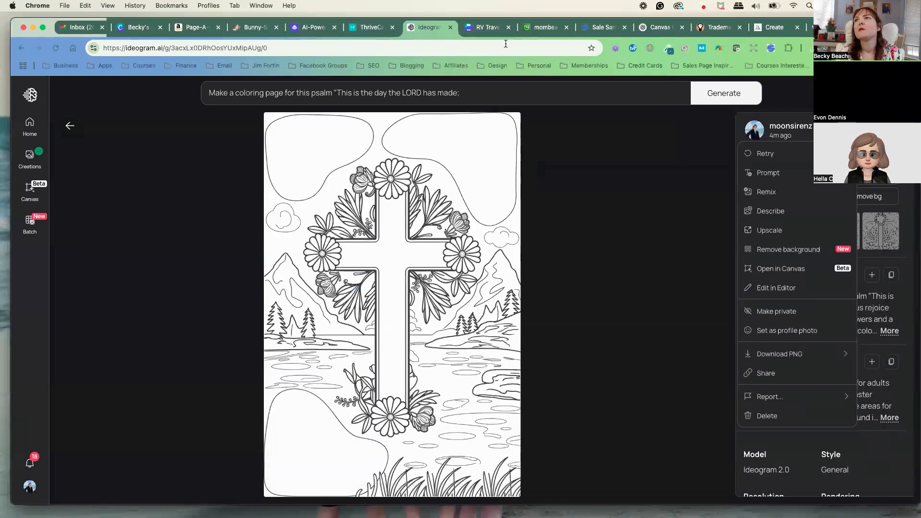
left_click(554, 32)
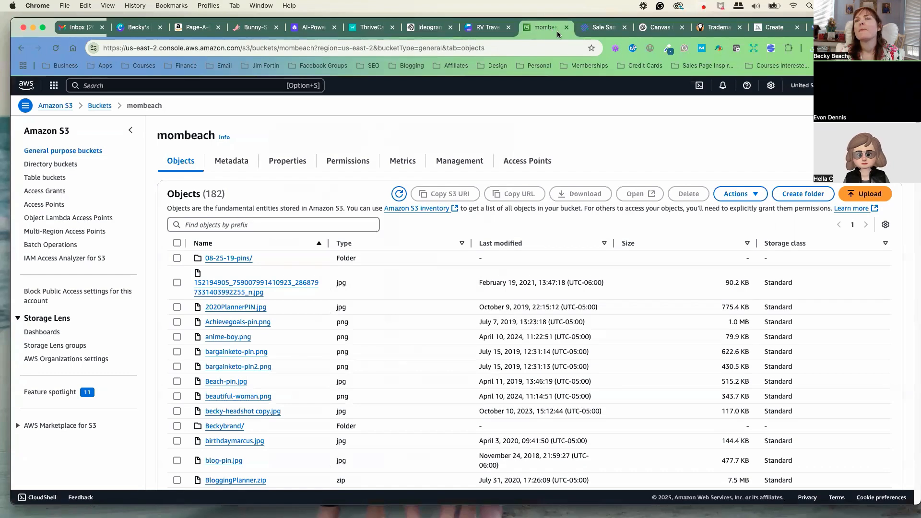
left_click_drag(557, 30, 557, 1)
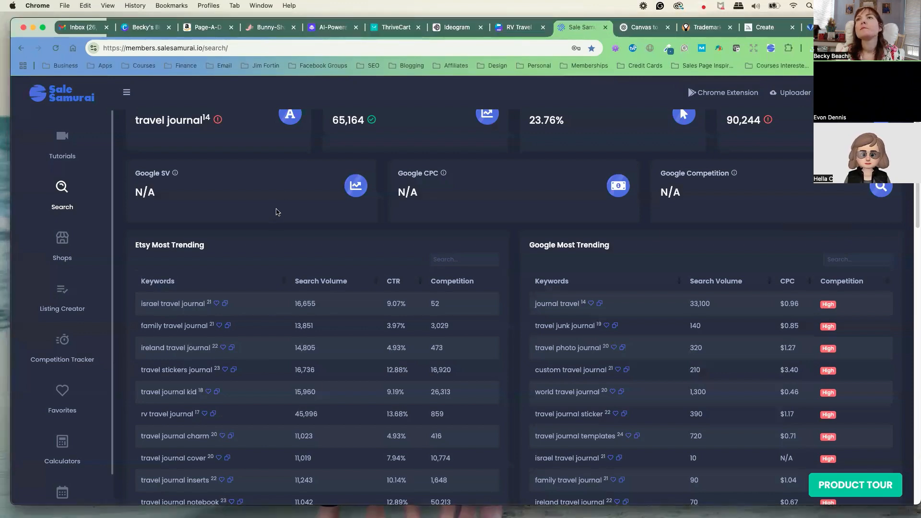
left_click(453, 27)
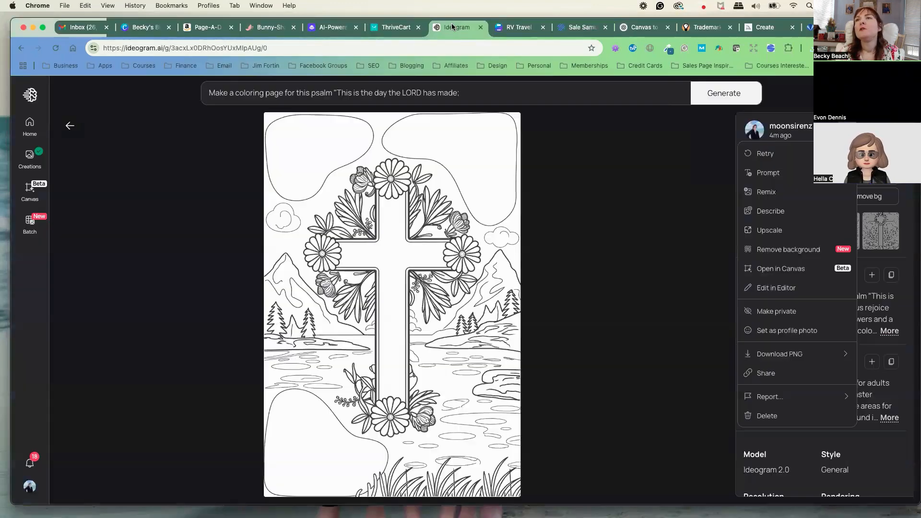
- Return from the cross page to the Ideogram creations gallery and clear the old psalm prompt
left_click(69, 128)
left_click(69, 127)
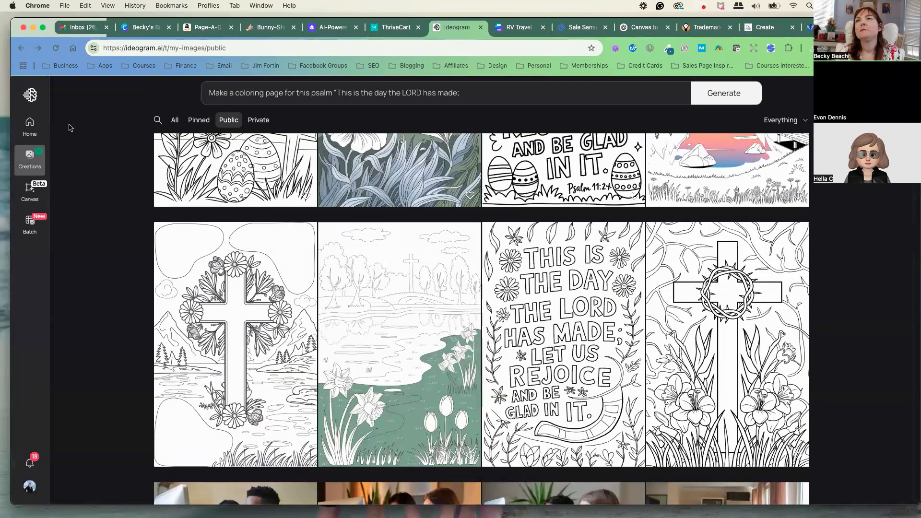
left_click(281, 94)
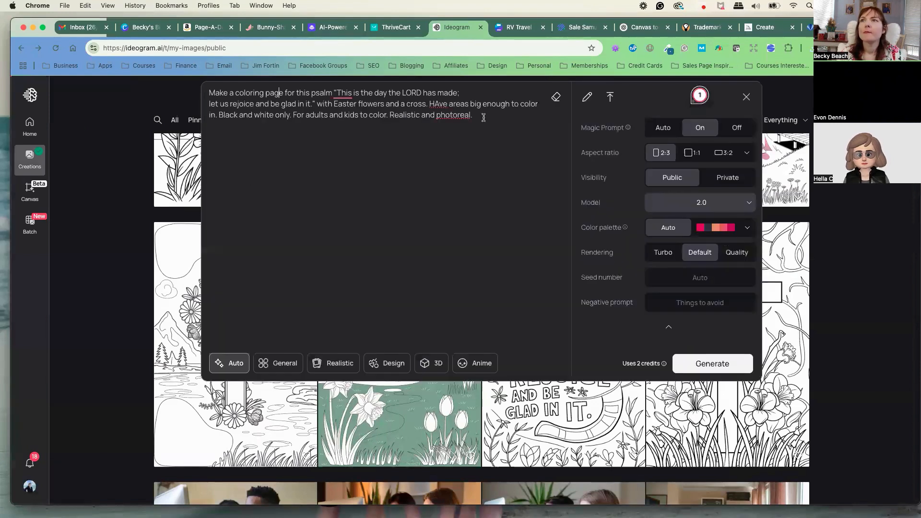
left_click_drag(482, 117, 190, 86)
key("BackSpace")
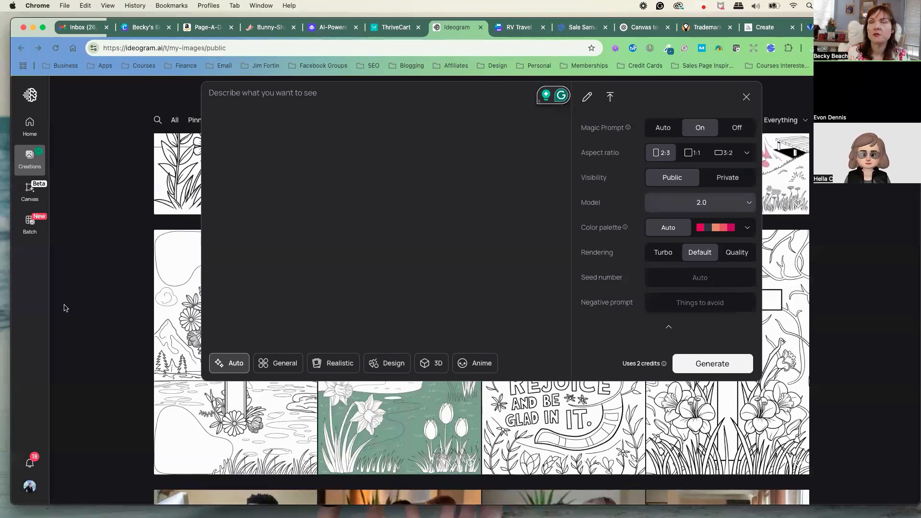
- Enter the image prompt "make a cute RV clipart image. no background. white background. acrylic painting. realistic"
type("make a cute")
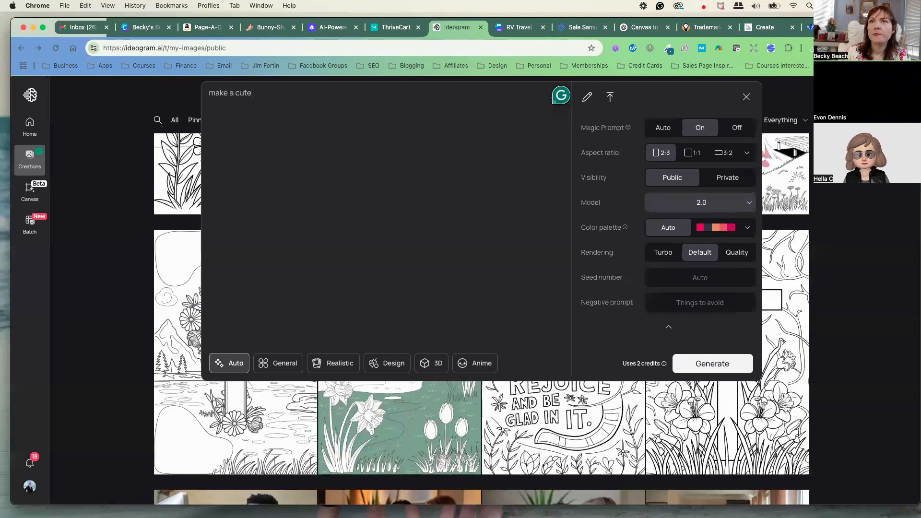
type(" RV cl")
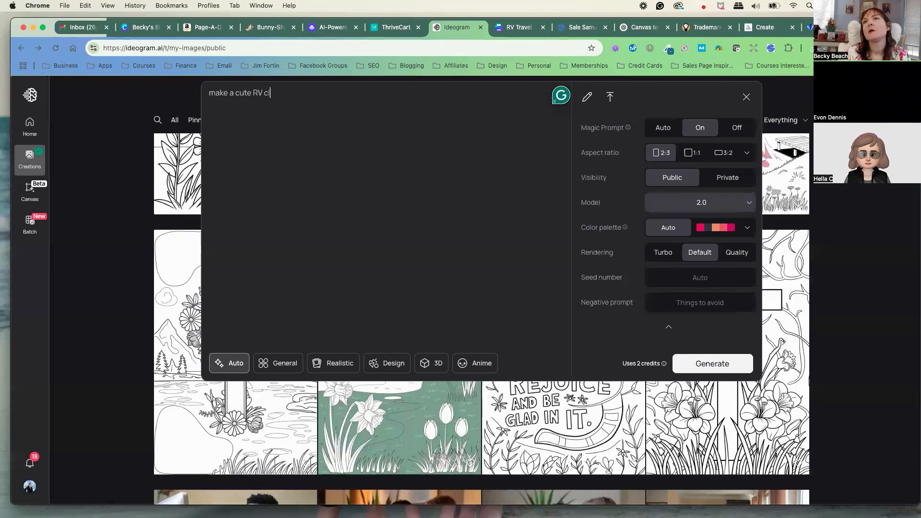
type("ipart image. no ")
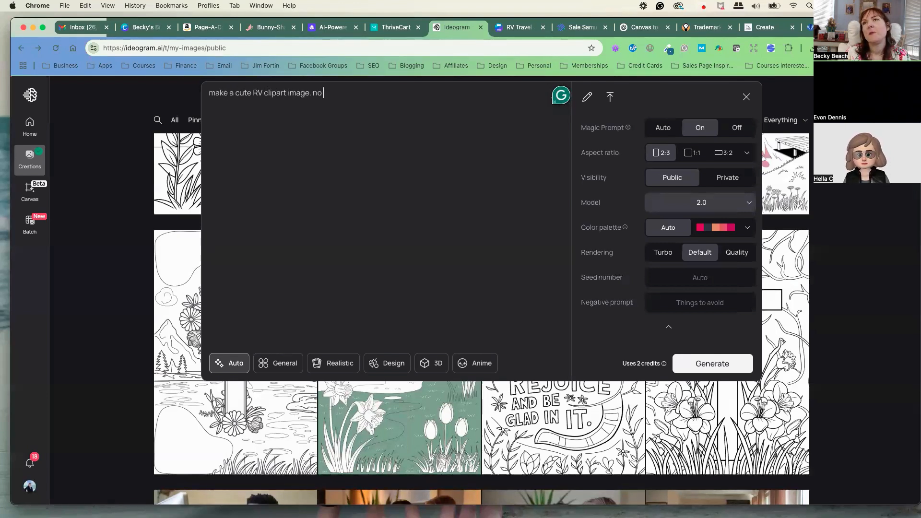
type("background. ")
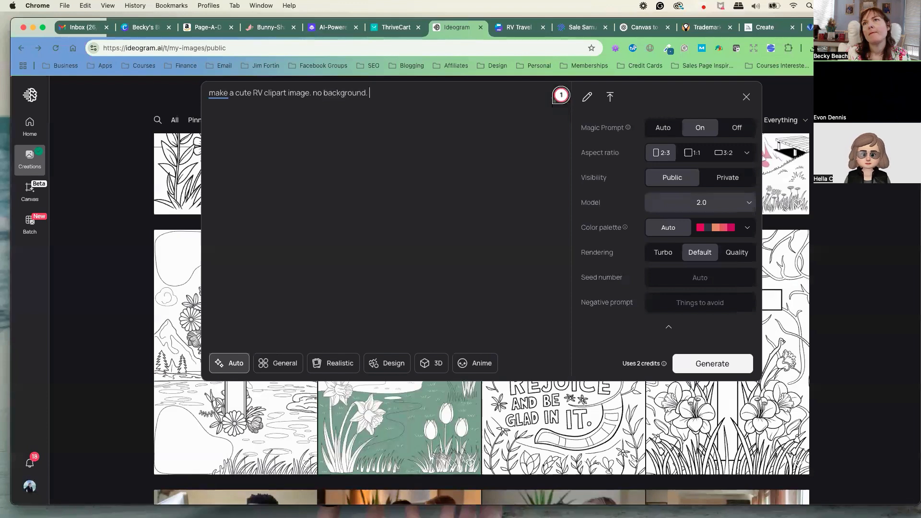
type("white background.")
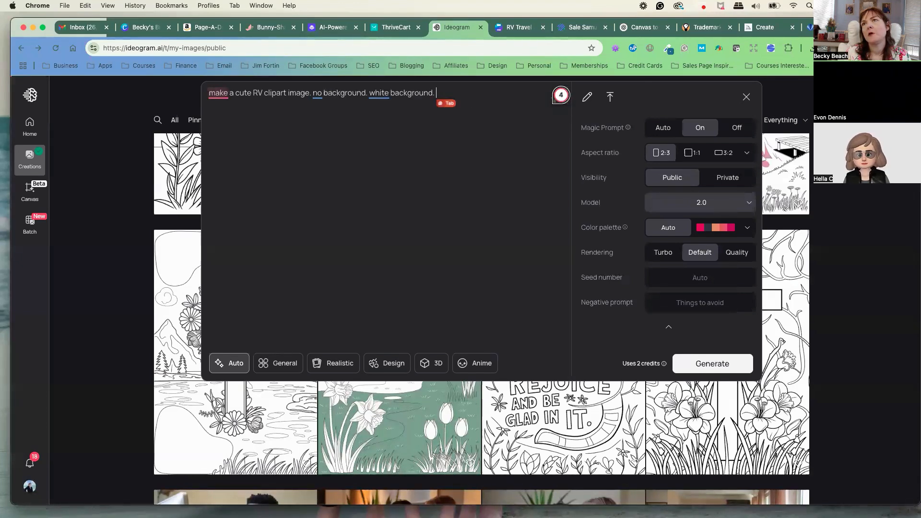
type("ac")
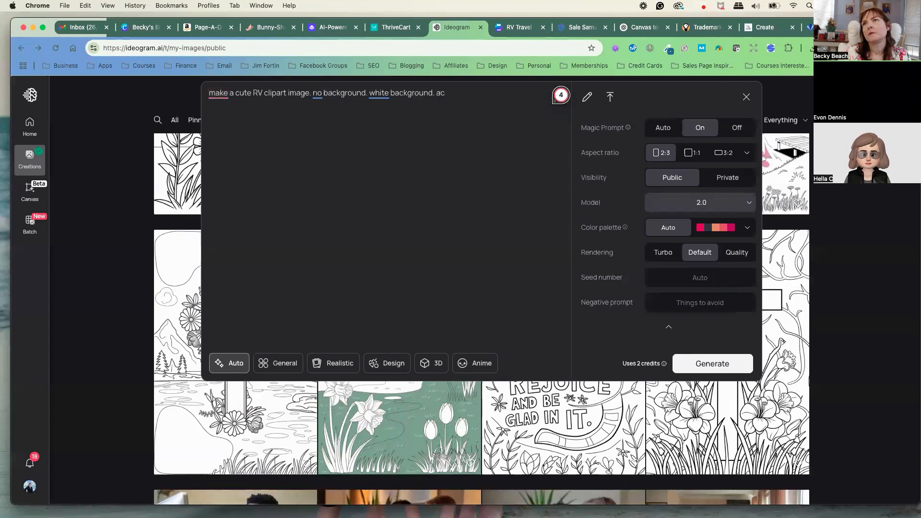
type("rylic painting")
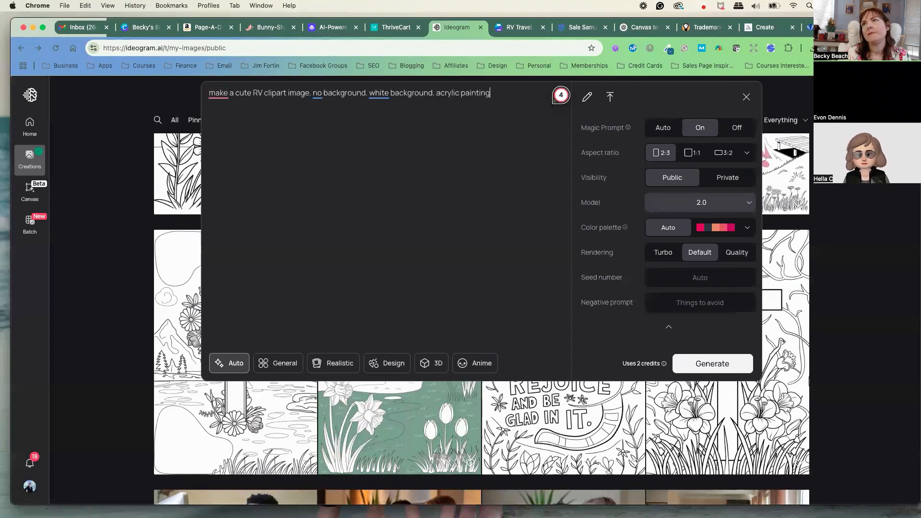
type(". realistic")
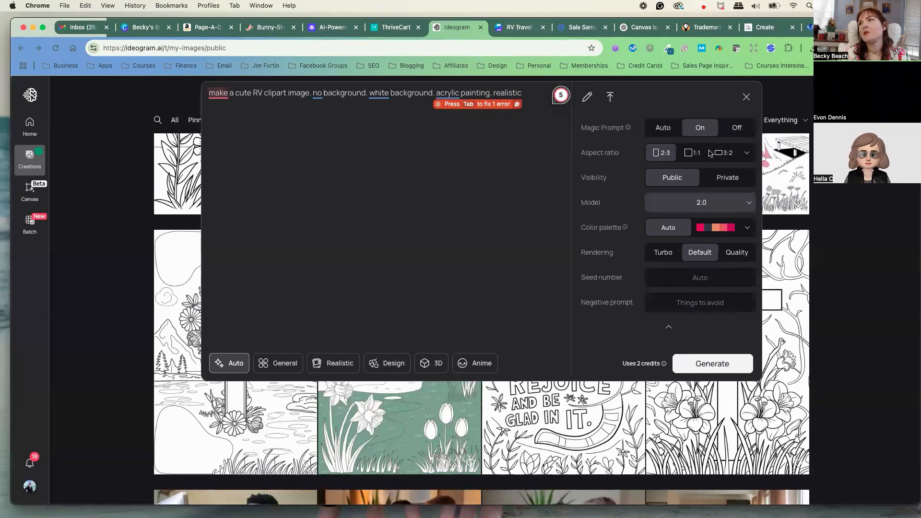
- Set the aspect ratio to 1:1 and generate the RV clipart images
left_click(693, 155)
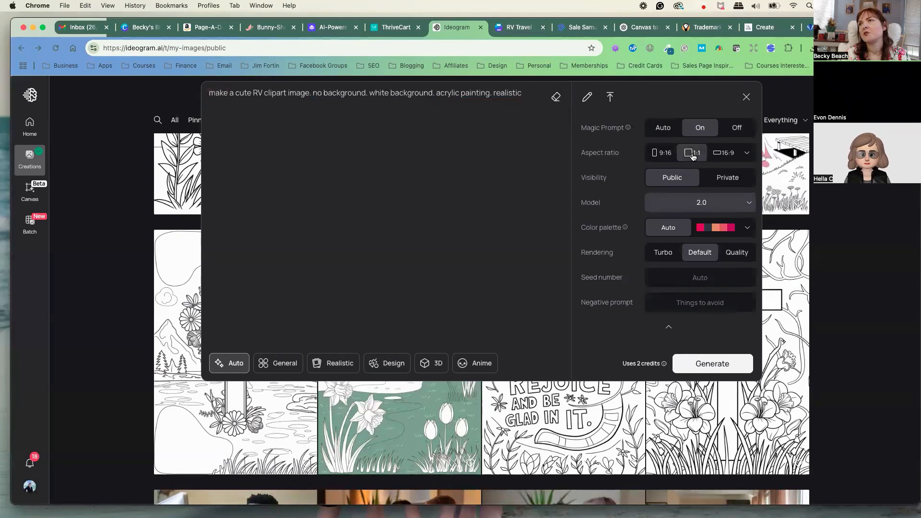
left_click(530, 92)
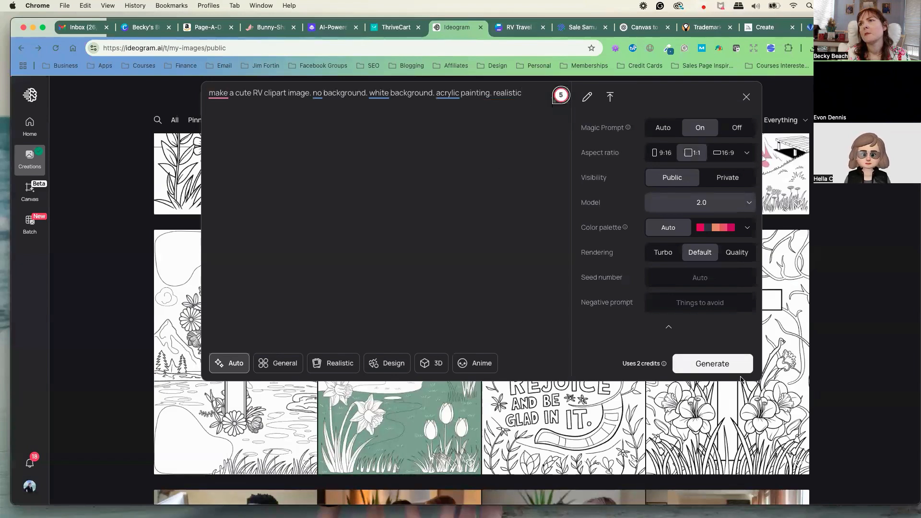
left_click(710, 364)
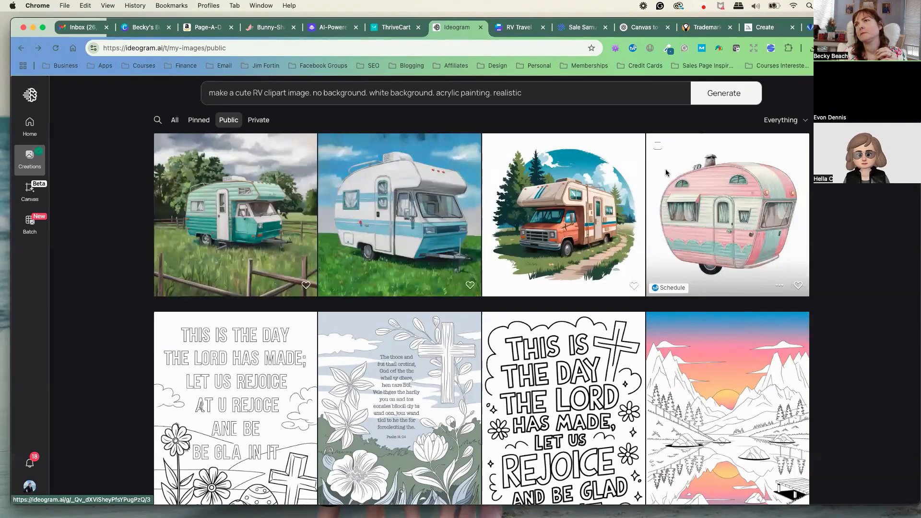
- Open the generated image of the orange and white RV among pine trees and download it as a PNG
left_click(583, 213)
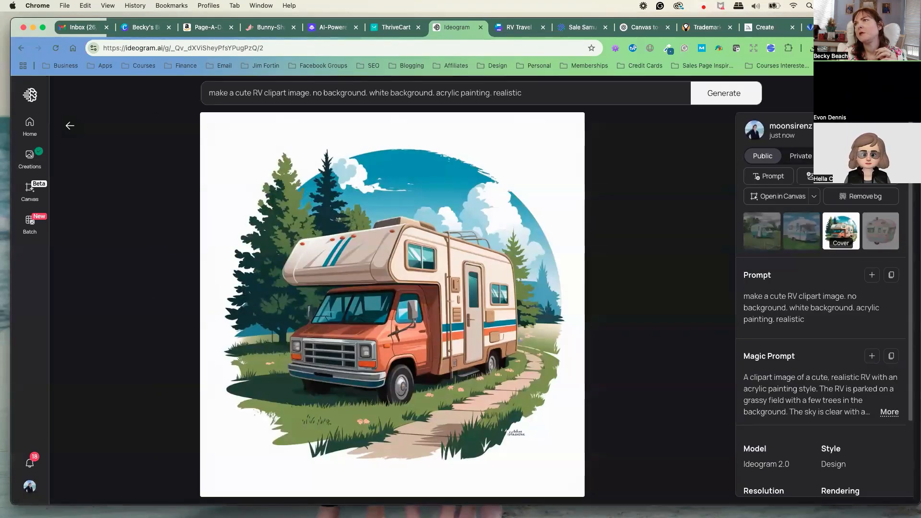
left_click(893, 126)
mouse_move(775, 355)
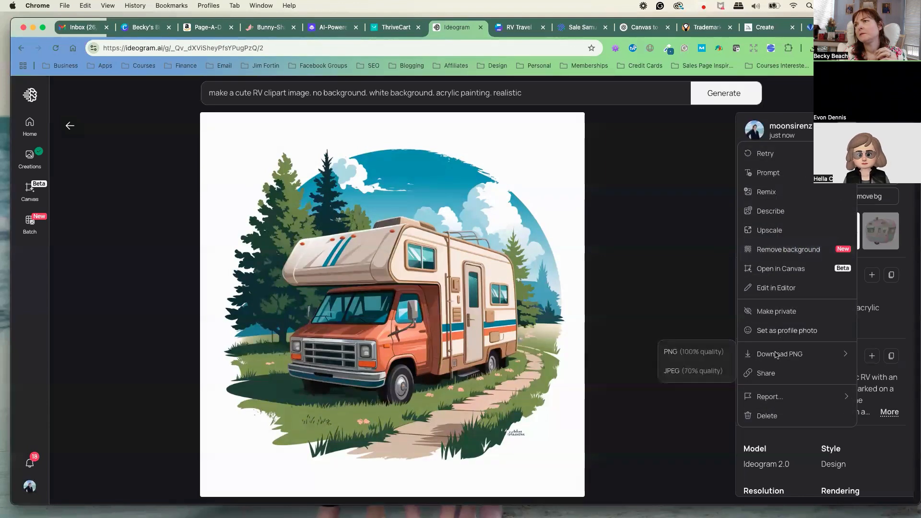
left_click(698, 353)
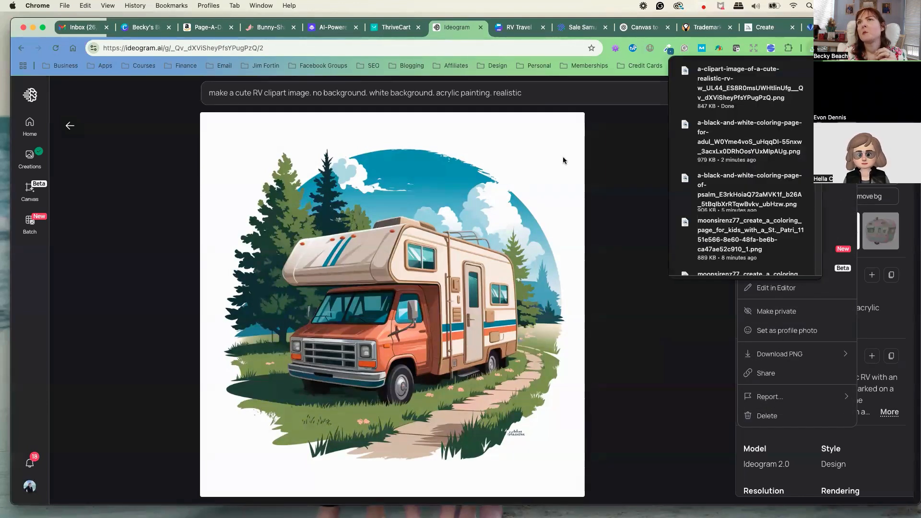
- Switch to the RV Travel Journal Printable in Canva, go to the "This Journal Belongs To" page and show the uploaded files
left_click(512, 28)
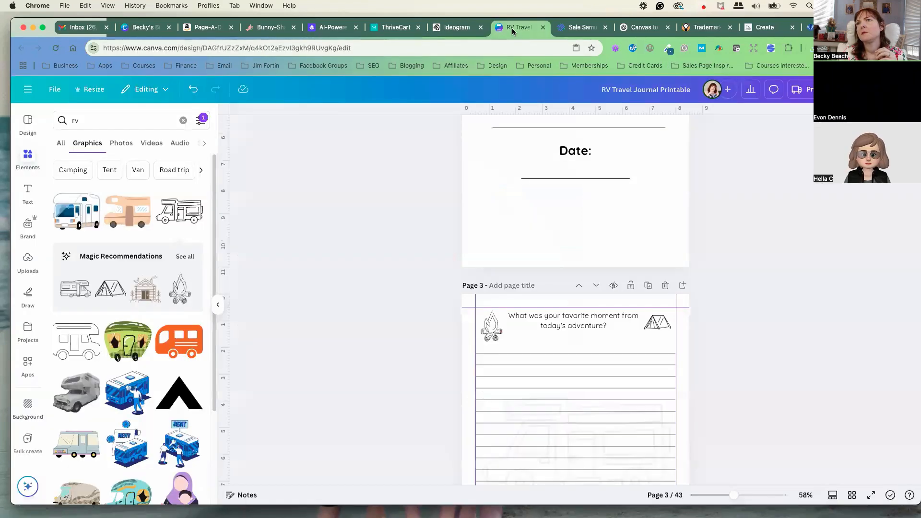
scroll(413, 214, "up", 8)
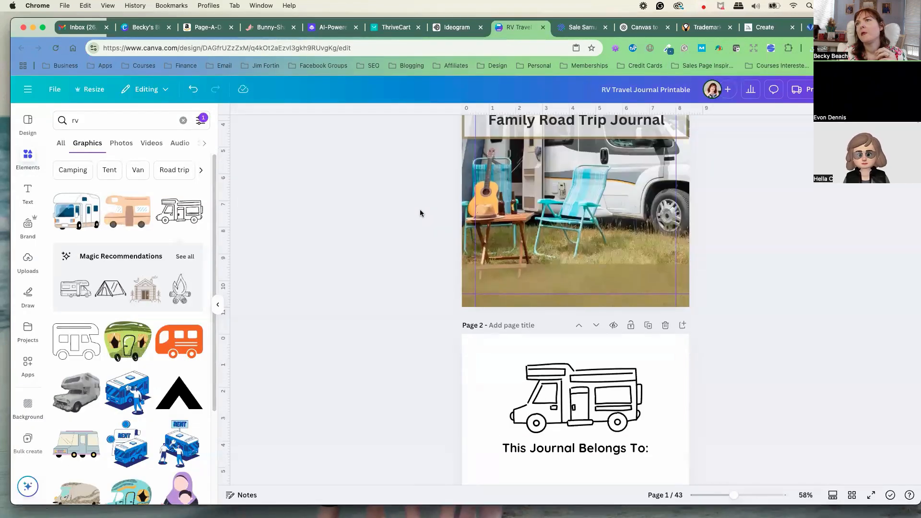
scroll(420, 209, "down", 4)
scroll(398, 212, "up", 3)
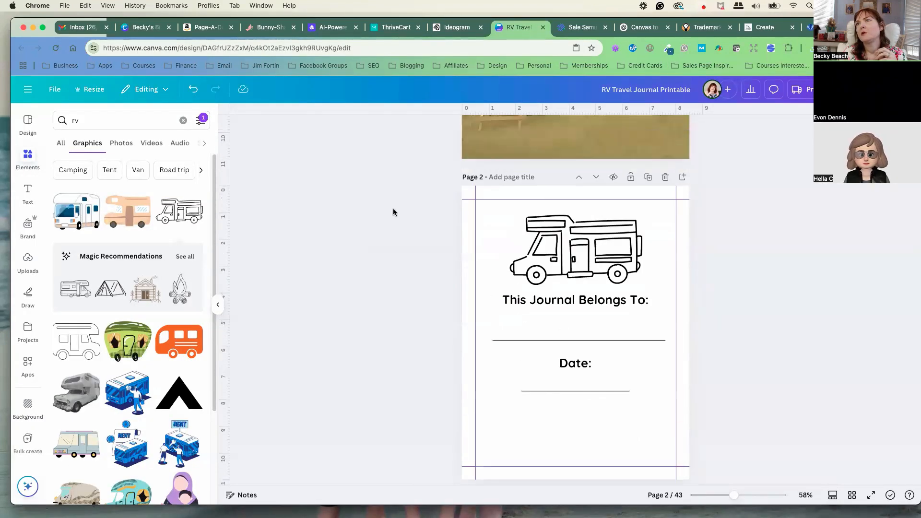
left_click(582, 281)
left_click(376, 276)
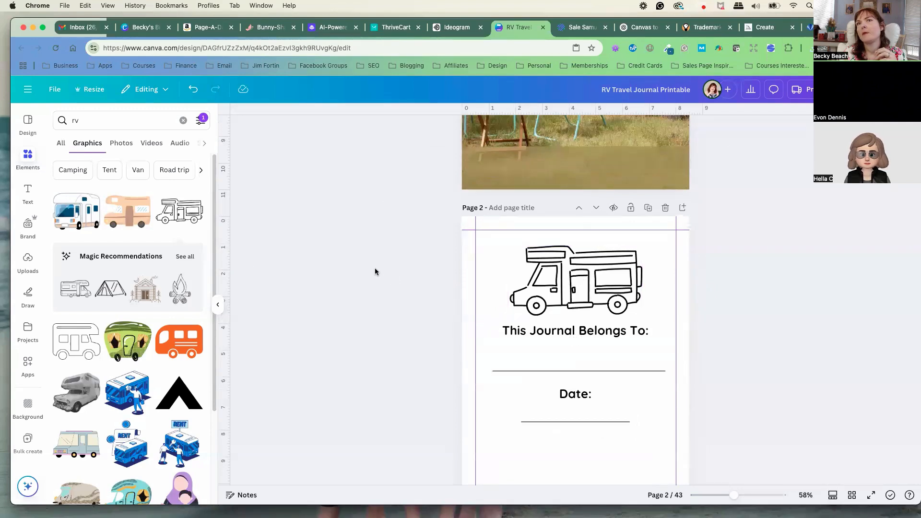
left_click(29, 259)
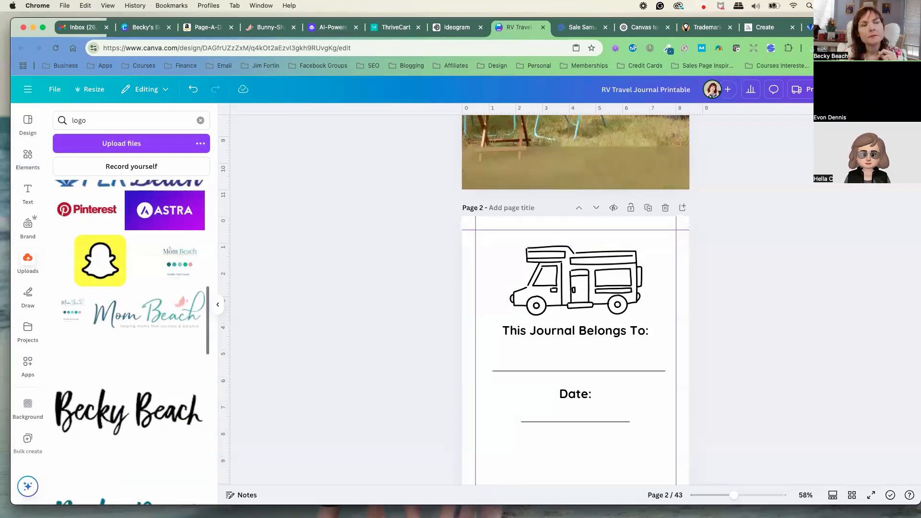
- Upload the downloaded clipart PNG of the orange and white RV to the design's uploads and clear the "logo" search
key("super+Tab")
left_click(298, 280)
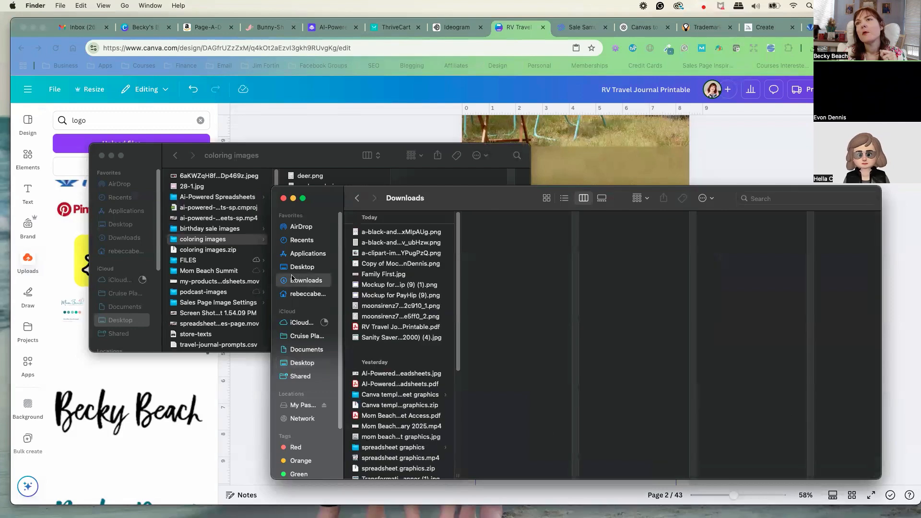
left_click(382, 317)
left_click(385, 306)
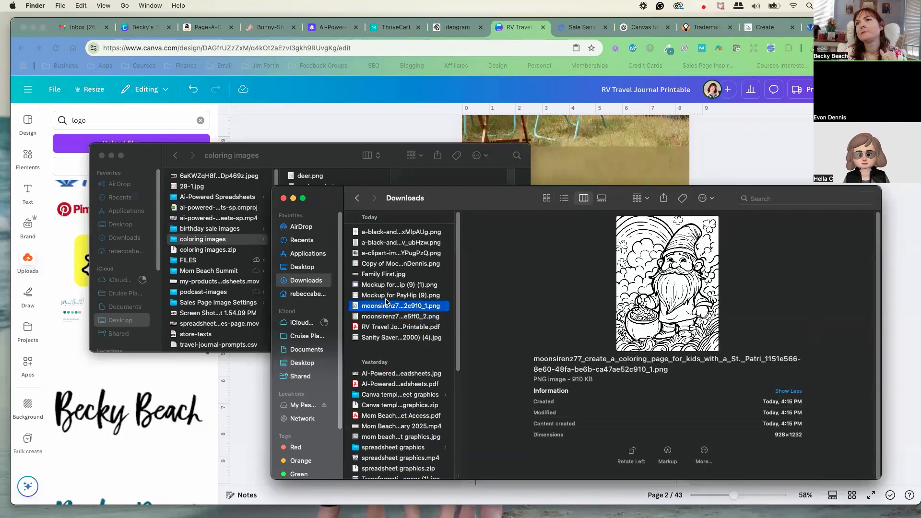
left_click(385, 295)
left_click(387, 285)
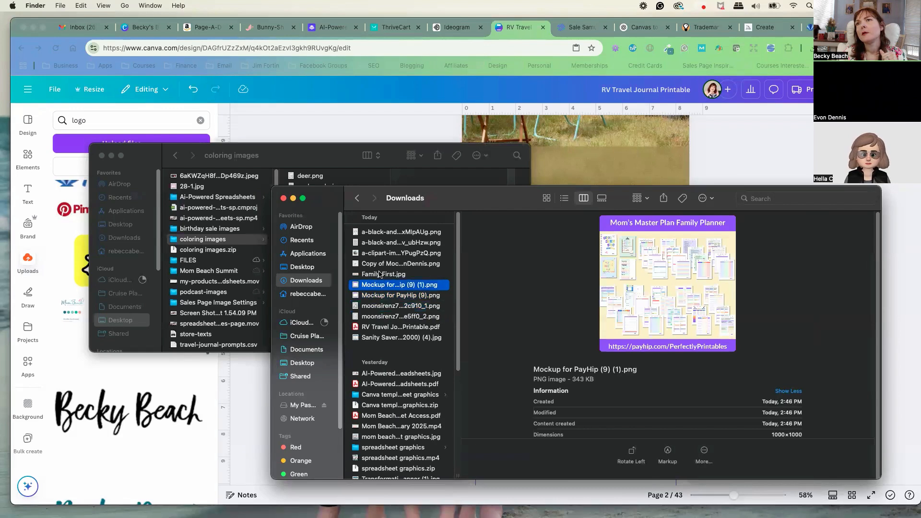
left_click(383, 264)
left_click(390, 254)
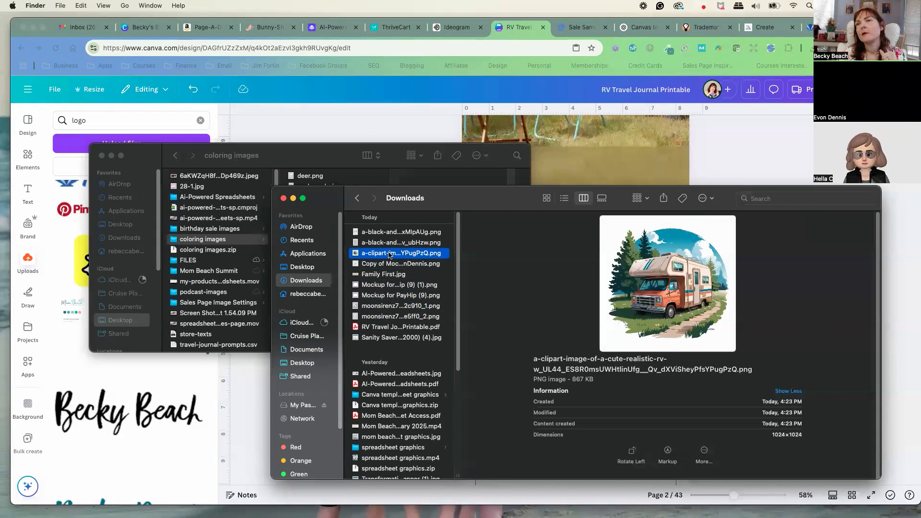
left_click_drag(391, 255, 81, 391)
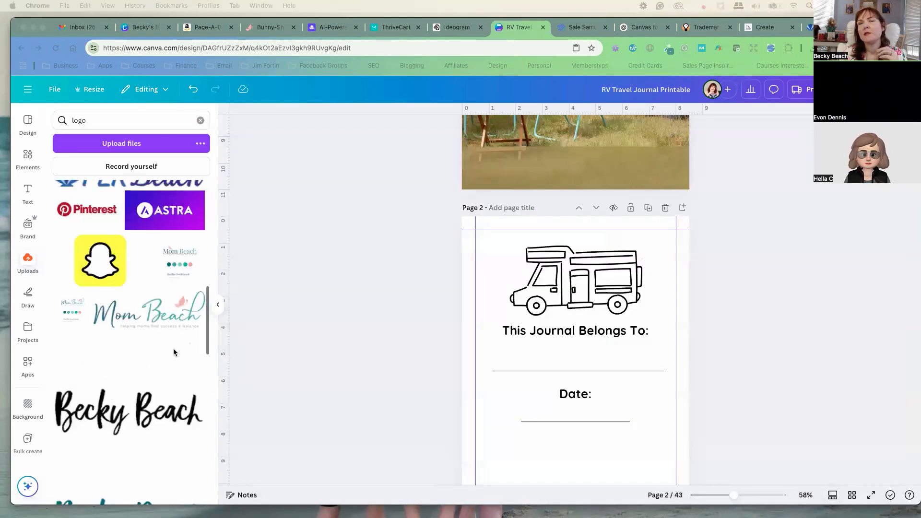
left_click(200, 120)
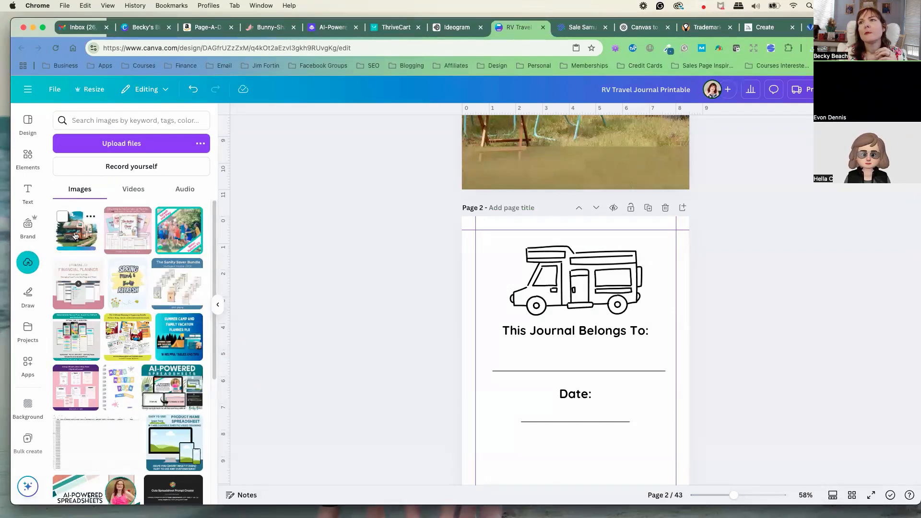
- Add the uploaded RV clipart to page 2 and remove its background
left_click(74, 235)
left_click_drag(598, 321, 578, 283)
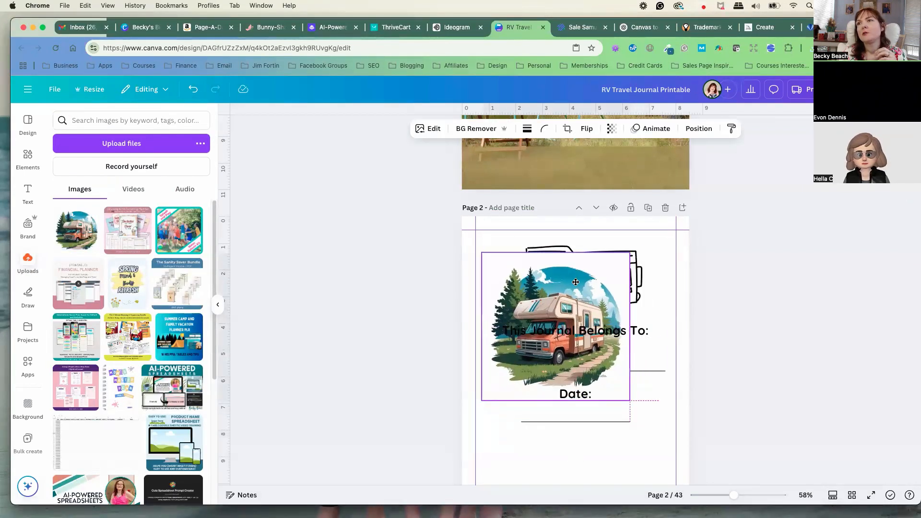
left_click(480, 133)
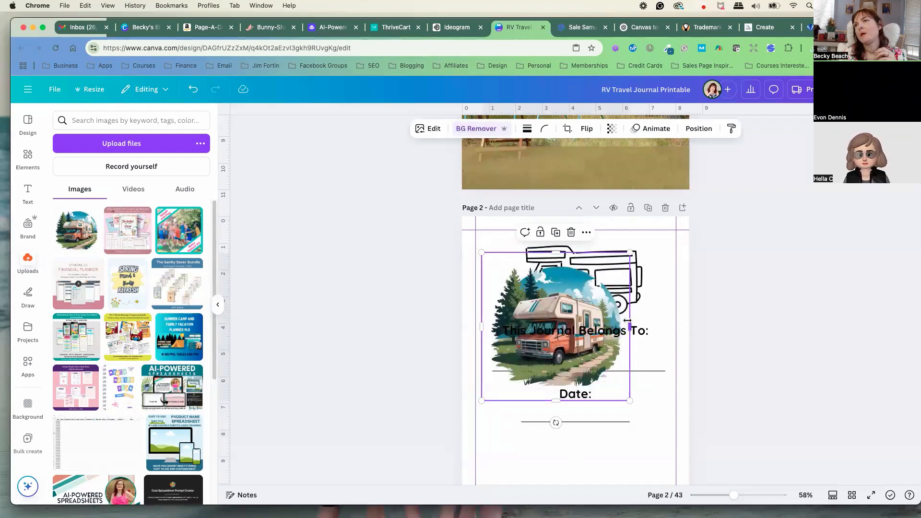
- Delete the line-art RV on page 2, then shrink the RV clipart and place it above the "This Journal Belongs To:" heading
left_click_drag(571, 291, 598, 353)
left_click(584, 268)
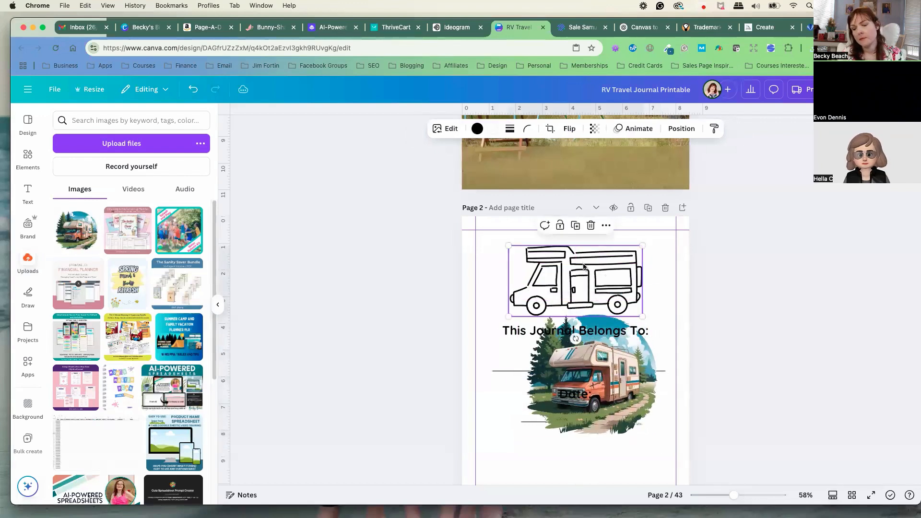
key("Delete")
left_click(610, 376)
left_click_drag(665, 448, 620, 394)
left_click_drag(580, 359, 583, 286)
left_click(771, 326)
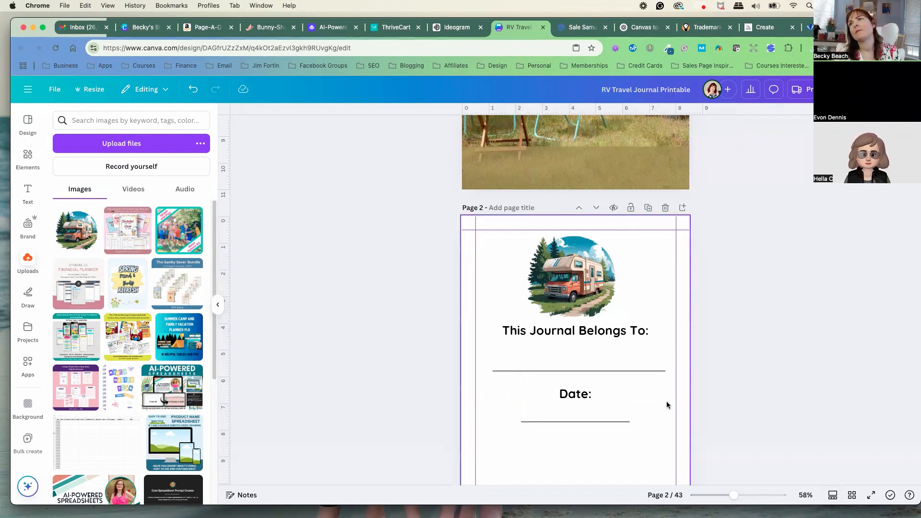
left_click_drag(733, 495, 741, 498)
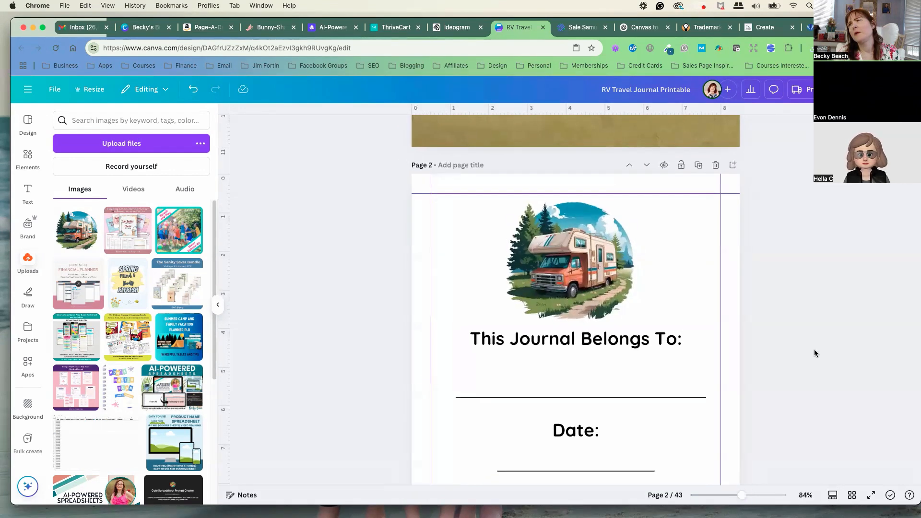
- Look through the journal's sharing options and the full list of ways to publish it, then return to page 2
left_click(893, 90)
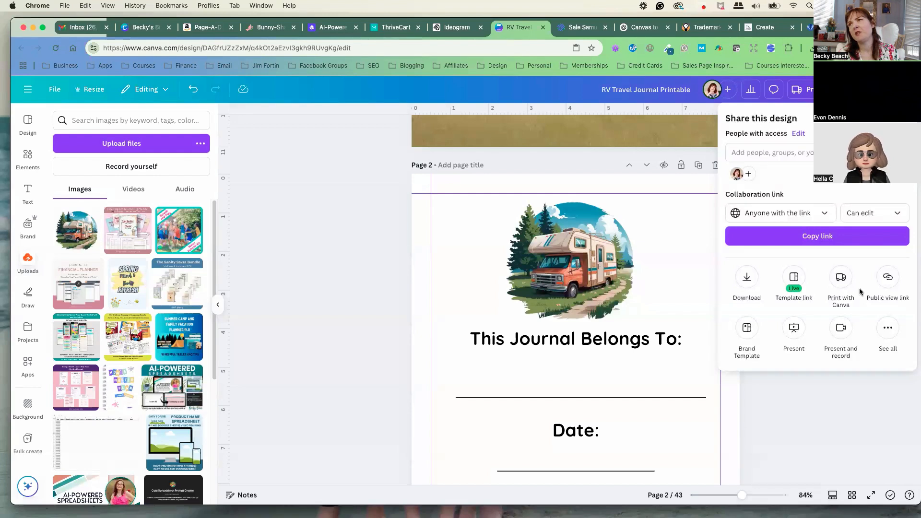
left_click(888, 329)
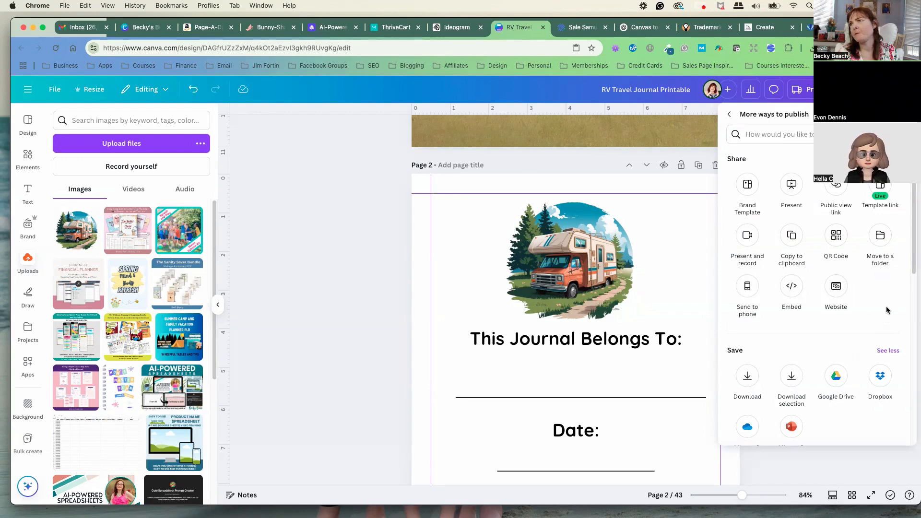
left_click(592, 259)
left_click(800, 274)
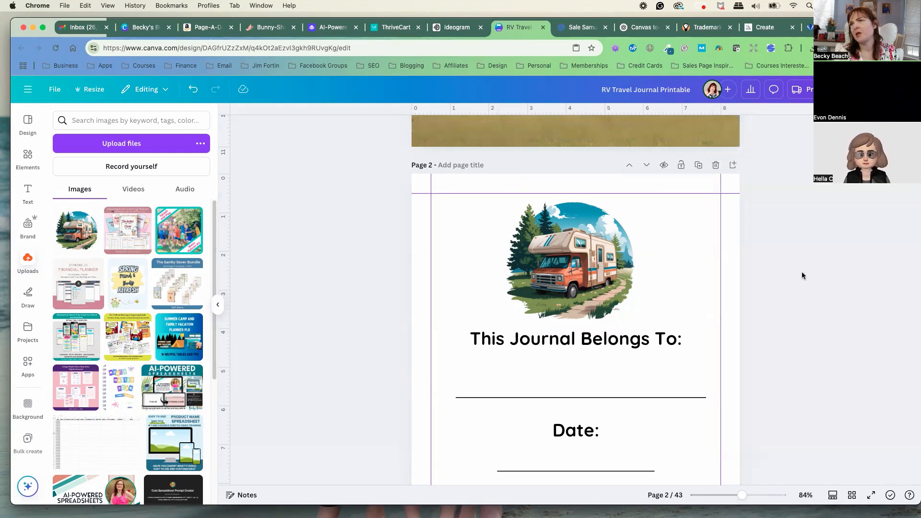
scroll(812, 272, "up", 3)
scroll(813, 272, "down", 3)
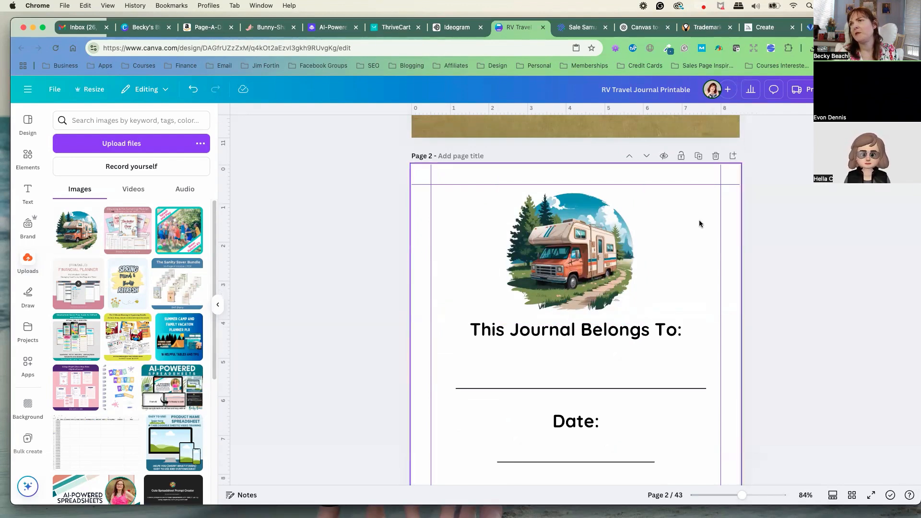
scroll(699, 222, "down", 3)
scroll(660, 199, "up", 3)
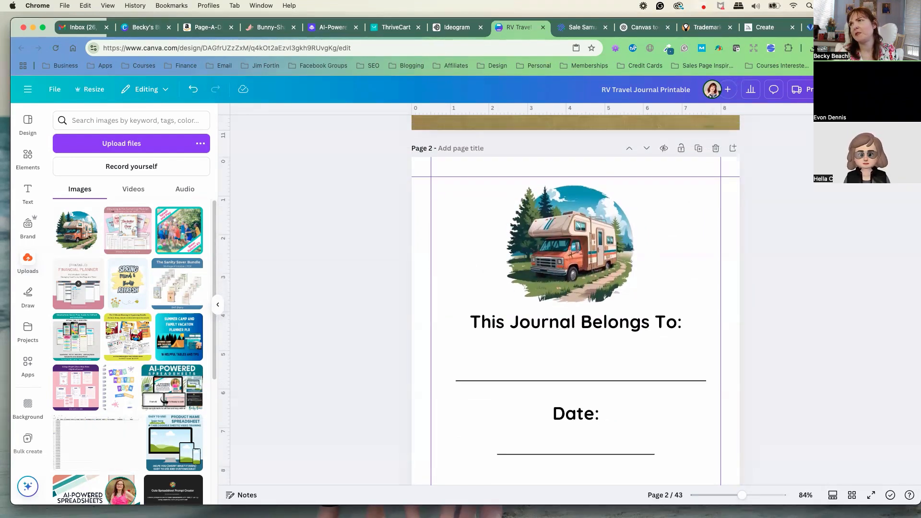
- Check the PNG download settings for the transparent background option, then close them and inspect the RV clipart on page 2
left_click(888, 89)
left_click(739, 282)
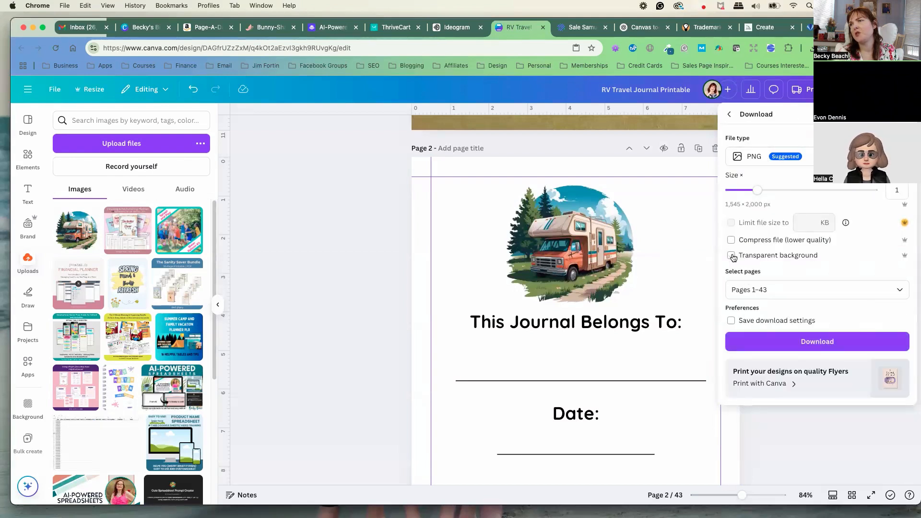
left_click(585, 239)
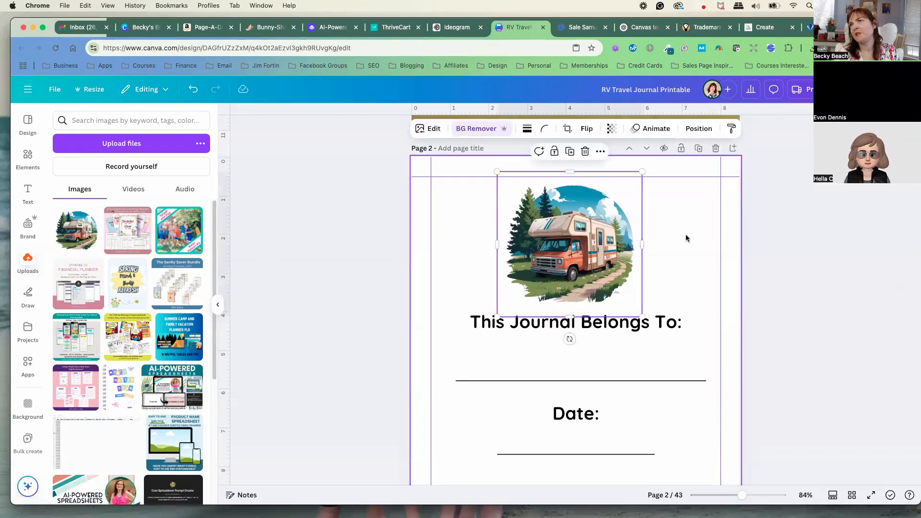
left_click(686, 237)
left_click(620, 247)
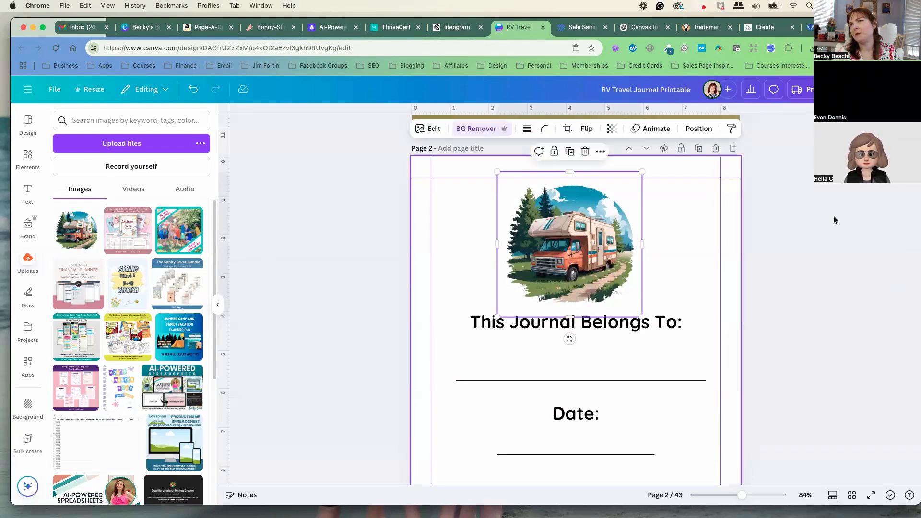
left_click(353, 294)
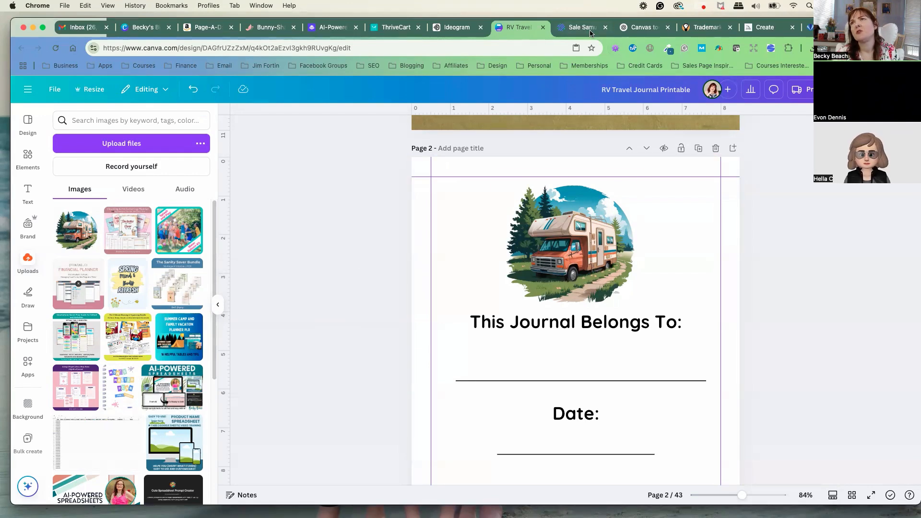
- Switch to the Becky's Birthday AI Products Workshop slides and go through them to the "Do You Need Help?" slide on page 15
left_click(317, 30)
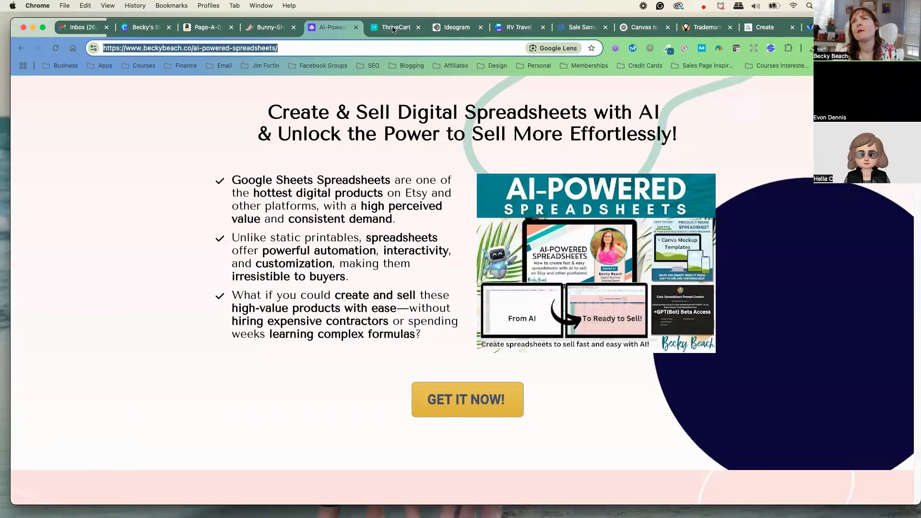
left_click(144, 26)
scroll(430, 242, "down", 15)
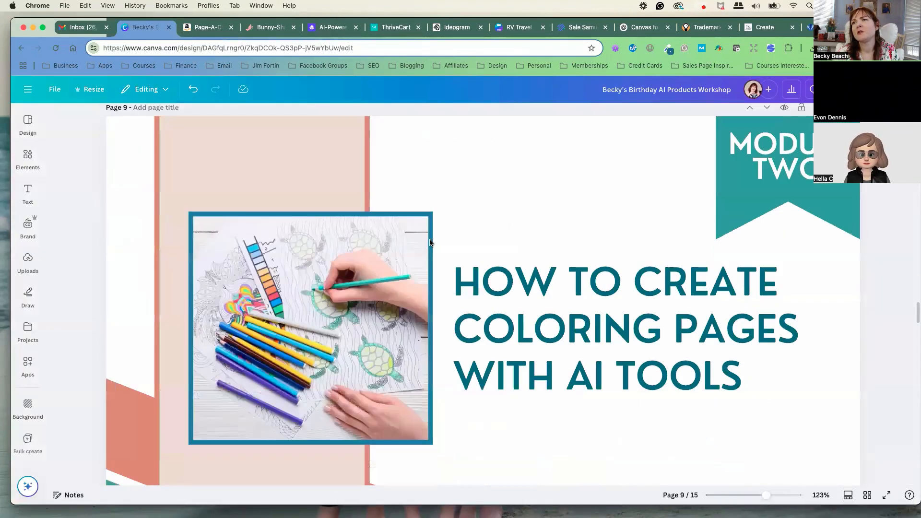
scroll(430, 243, "down", 15)
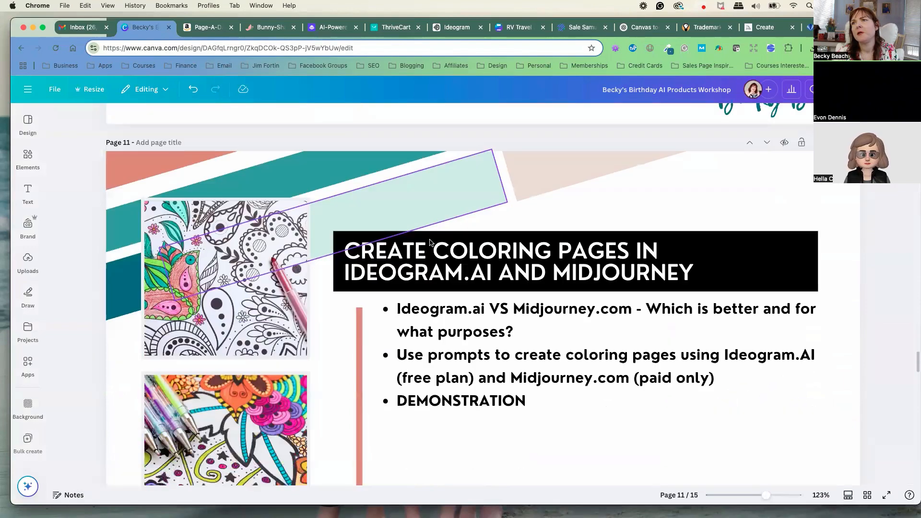
scroll(430, 242, "down", 15)
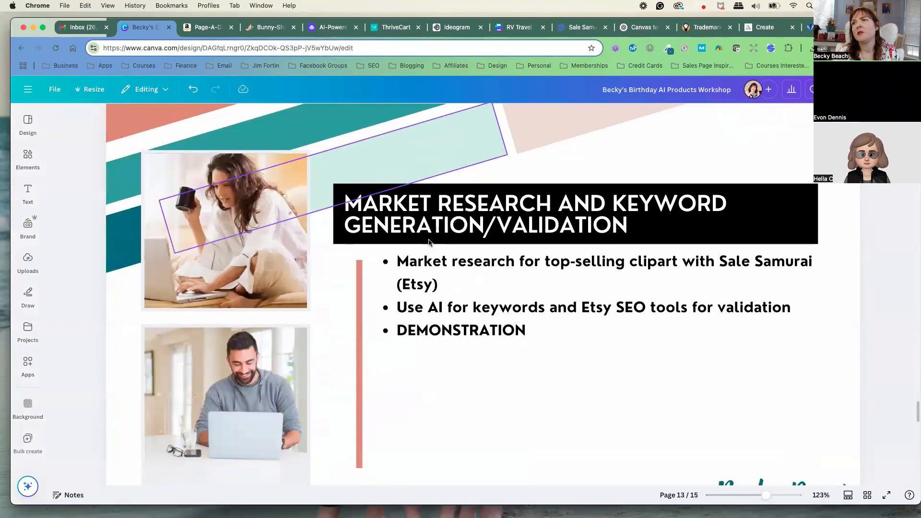
scroll(429, 243, "down", 10)
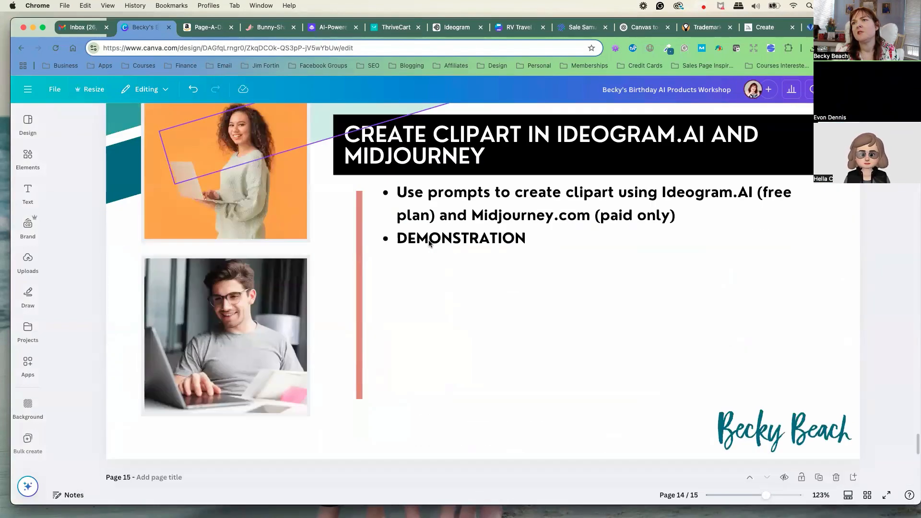
scroll(428, 243, "down", 12)
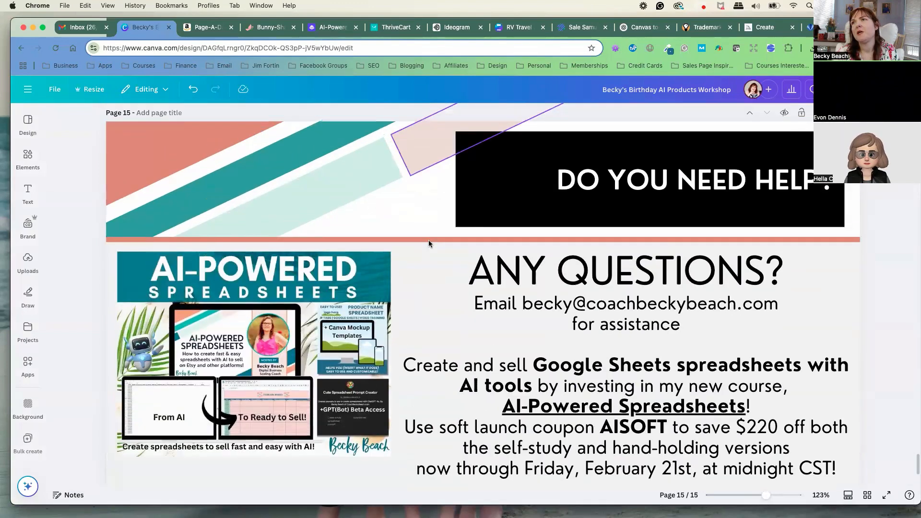
scroll(429, 243, "down", 2)
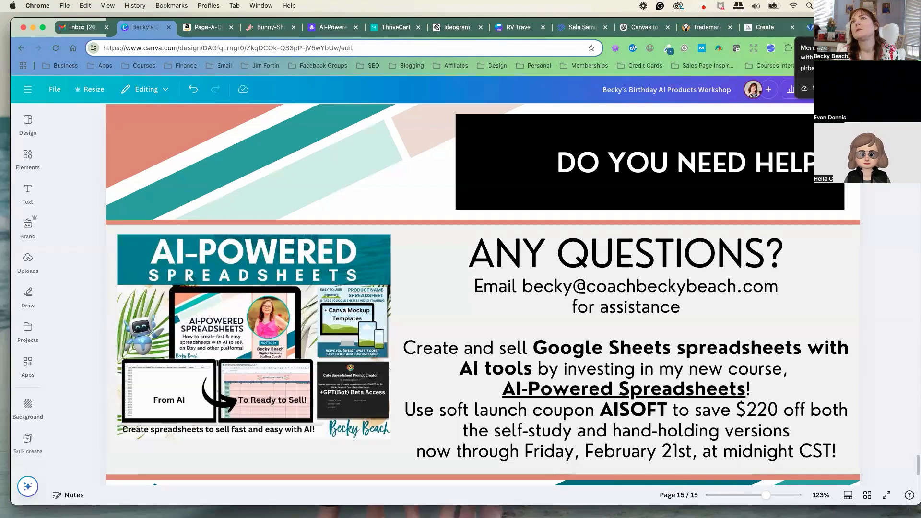
- Open the bookmarked Amazon Kindle Direct Publishing site in place of the Amazon travel journal page and go to its Bookshelf
left_click(202, 28)
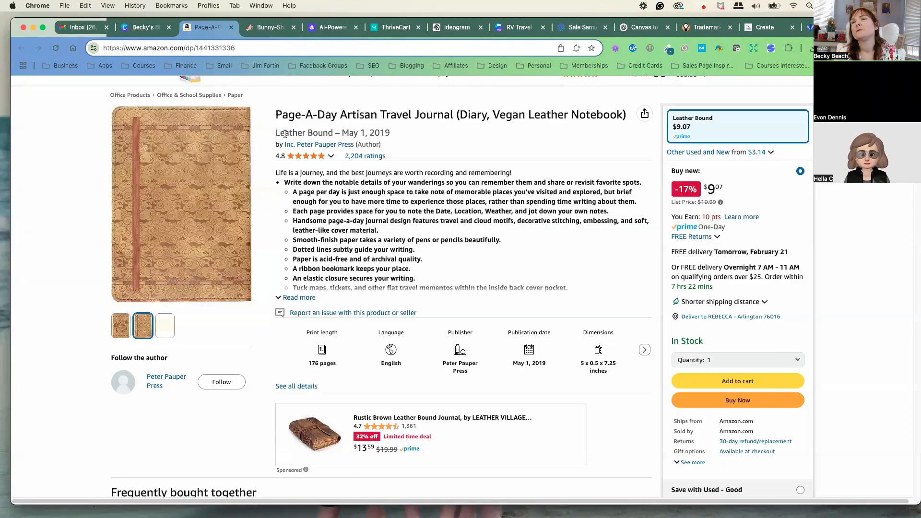
left_click(102, 66)
scroll(165, 249, "down", 5)
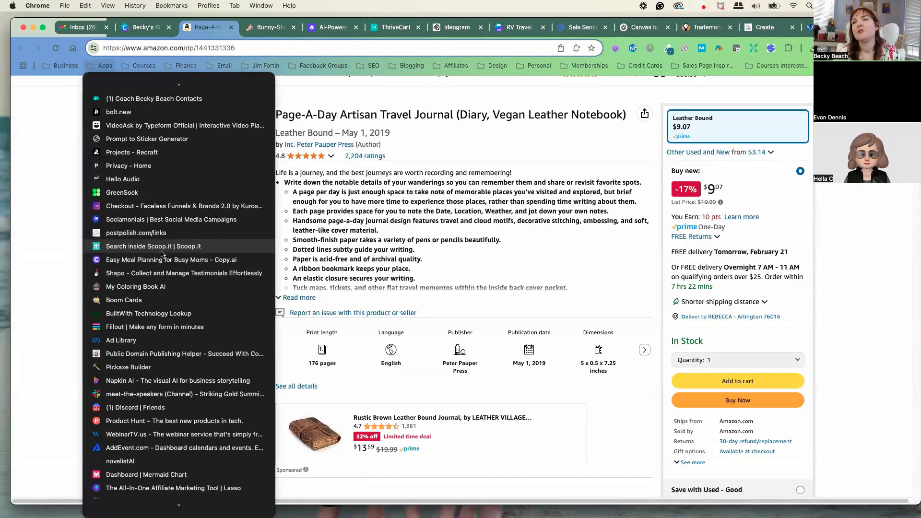
scroll(168, 254, "down", 8)
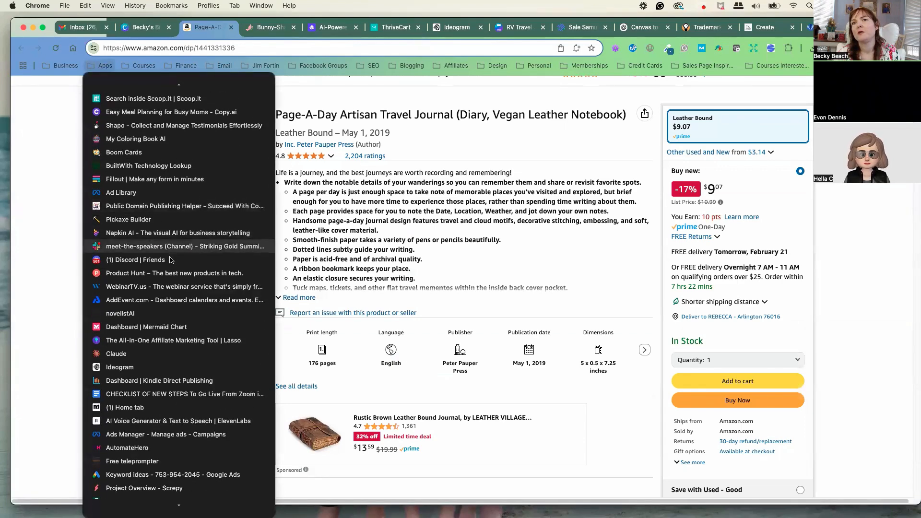
scroll(175, 278, "down", 7)
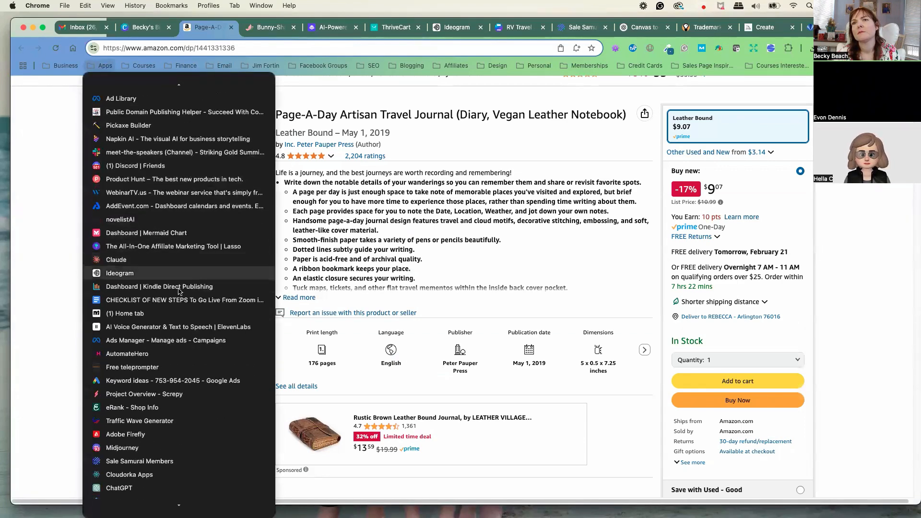
scroll(178, 292, "up", 19)
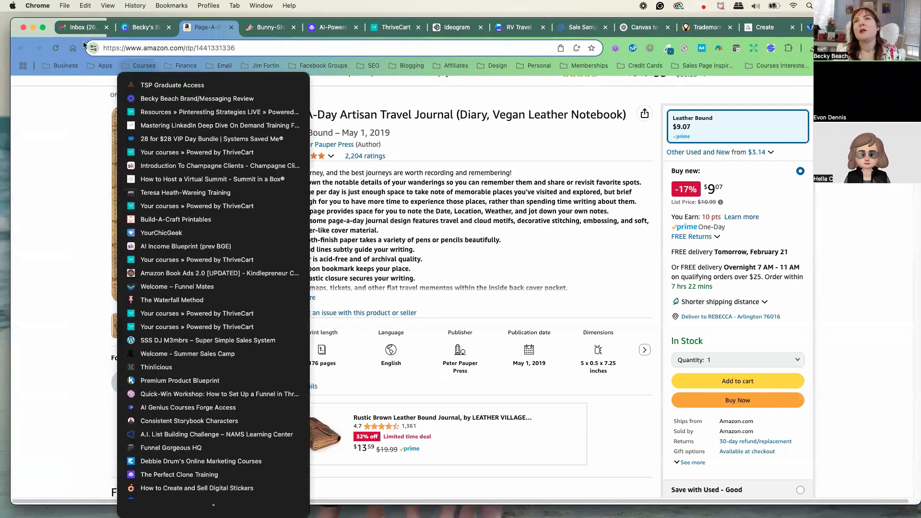
mouse_move(72, 65)
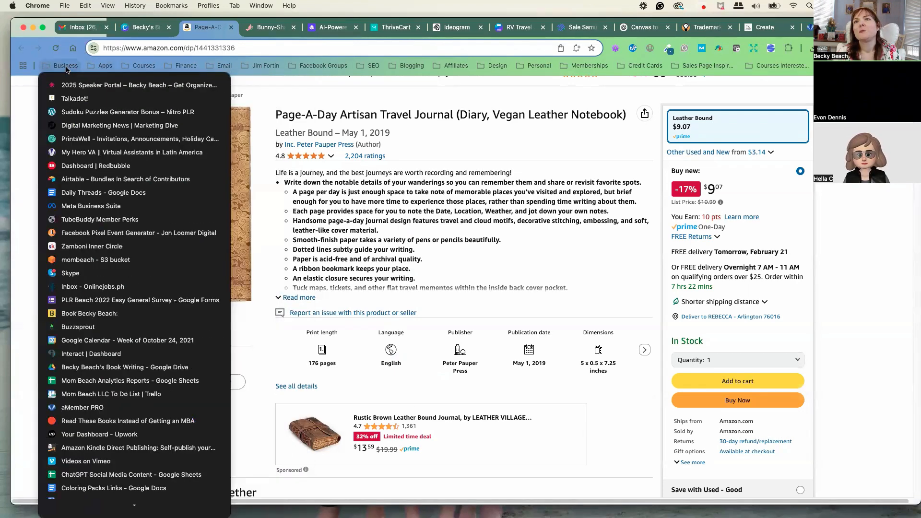
left_click(164, 450)
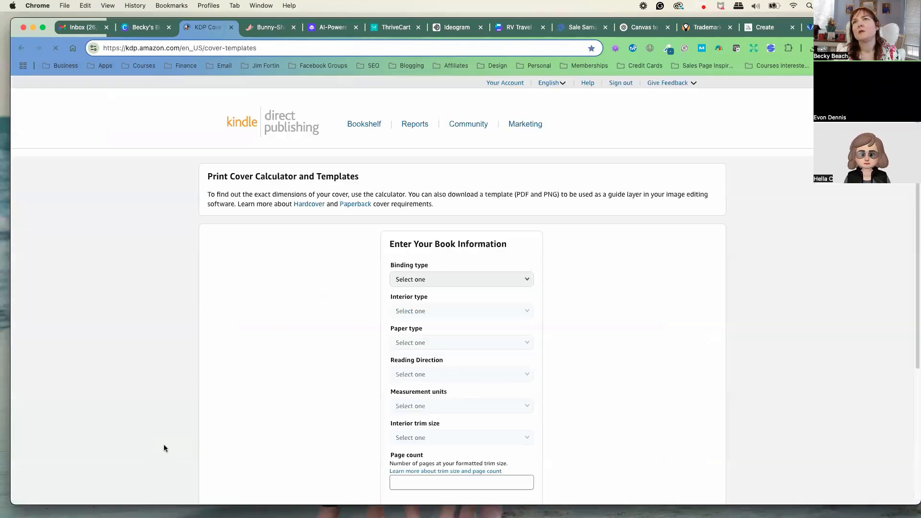
left_click(365, 126)
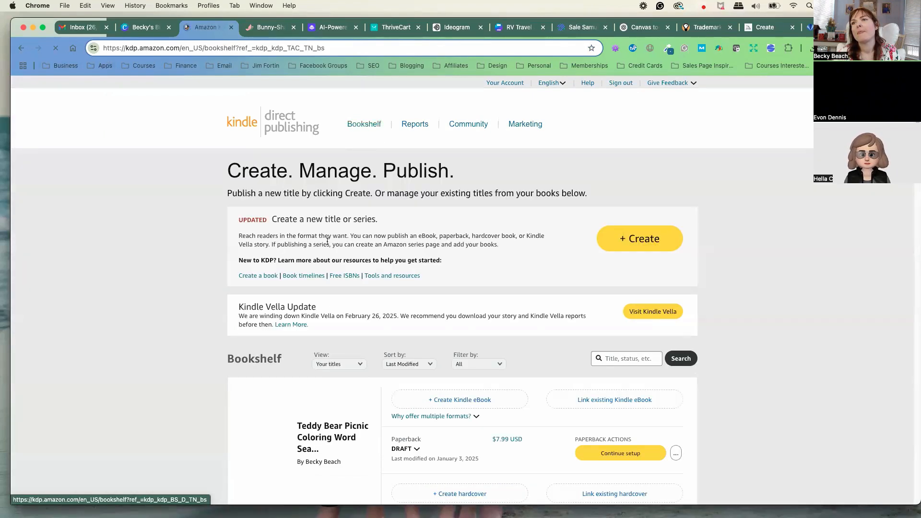
- Look through the Bookshelf's titles, going on to the second page of the list
scroll(236, 277, "down", 15)
scroll(235, 276, "down", 20)
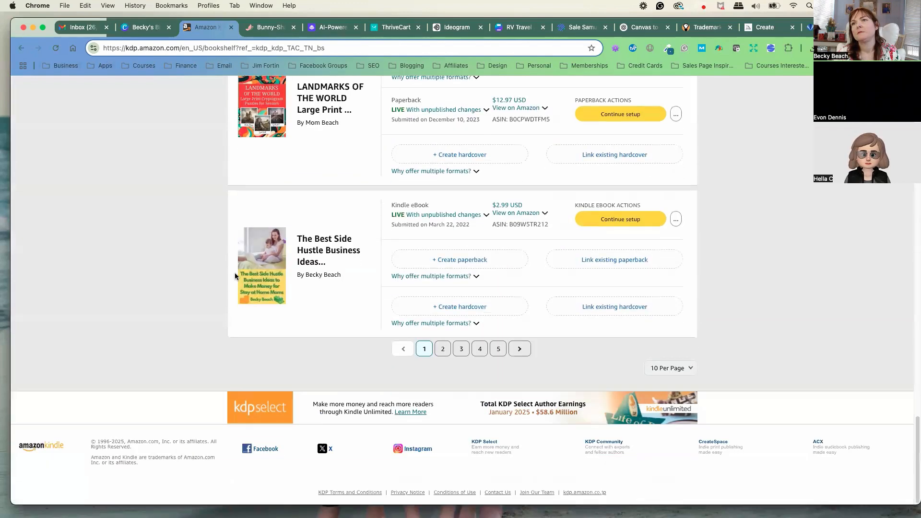
left_click(439, 350)
scroll(433, 342, "up", 10)
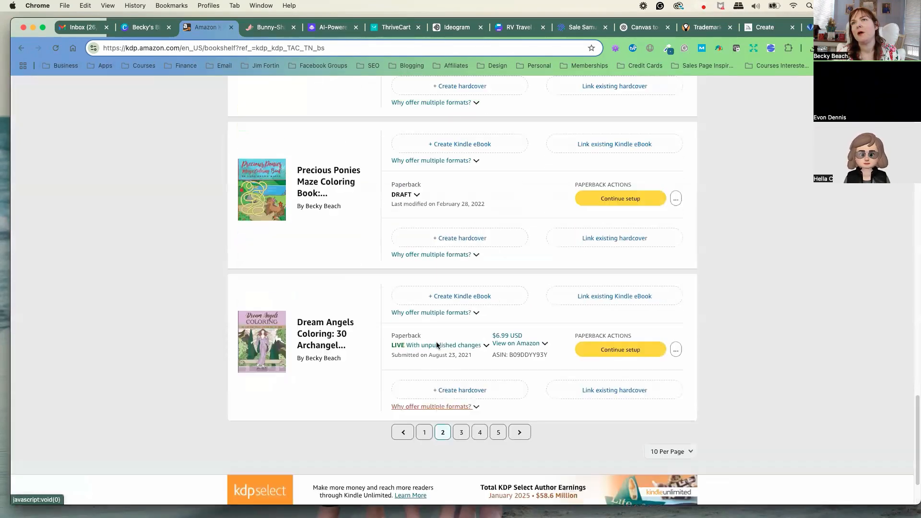
scroll(434, 346, "up", 10)
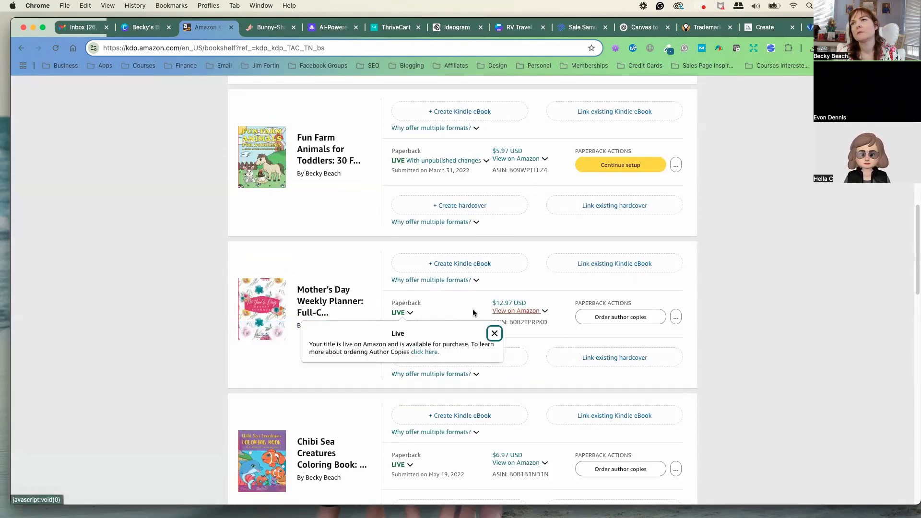
- View the Mother's Day Weekly Planner's US Amazon listing, close it, and look at the neighbouring titles on the Bookshelf
left_click(516, 311)
left_click(436, 330)
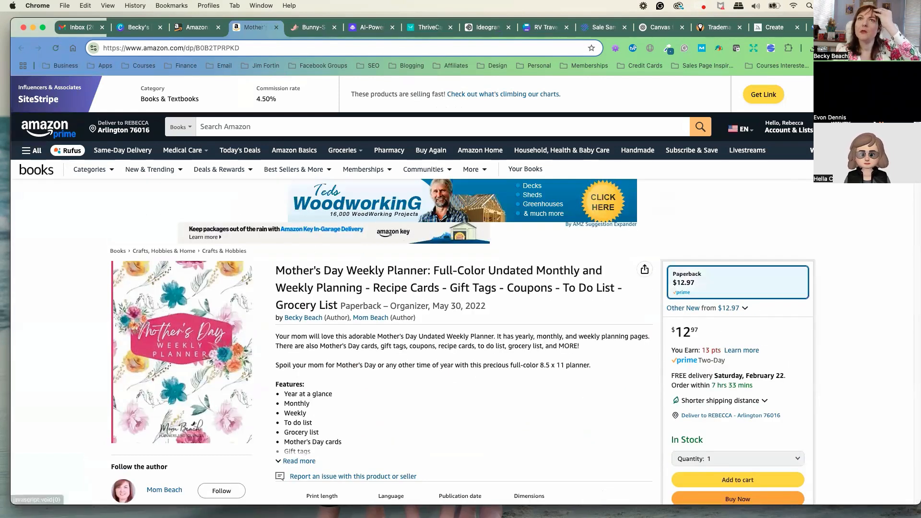
left_click(277, 27)
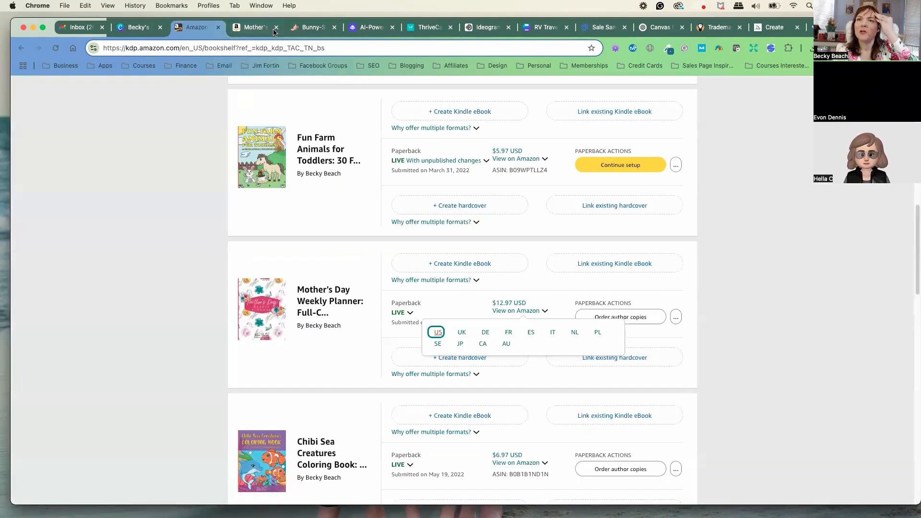
scroll(159, 213, "down", 3)
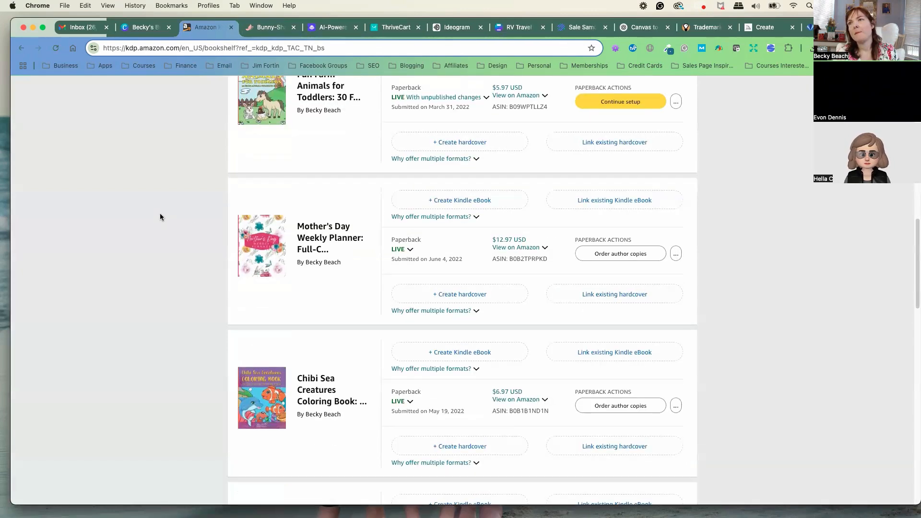
scroll(161, 221, "down", 5)
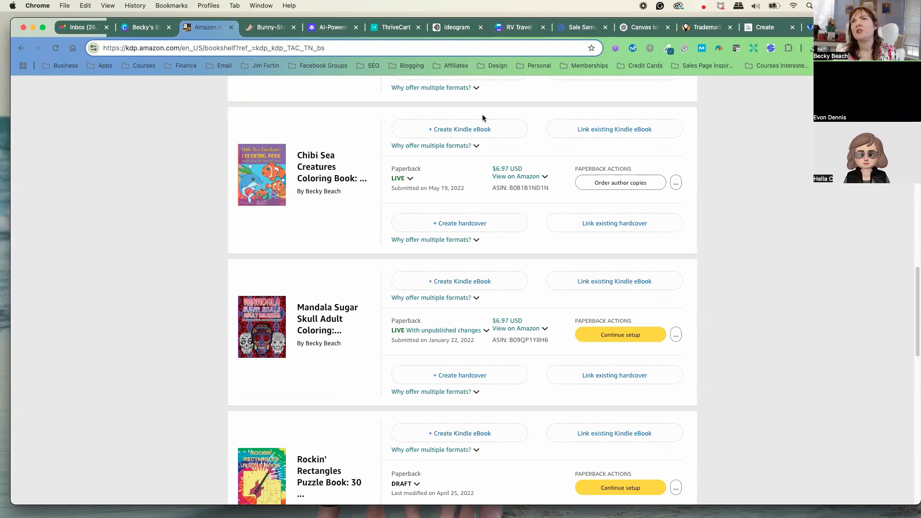
- Switch to the Becky's Birthday AI Products Workshop slides and examine the course offer and coupon on page 15
left_click(143, 27)
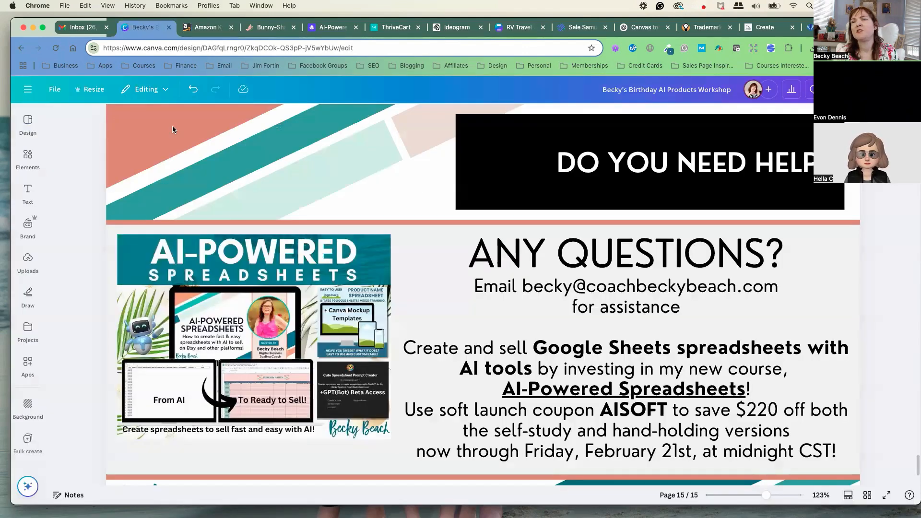
scroll(312, 194, "up", 2)
scroll(298, 164, "up", 1)
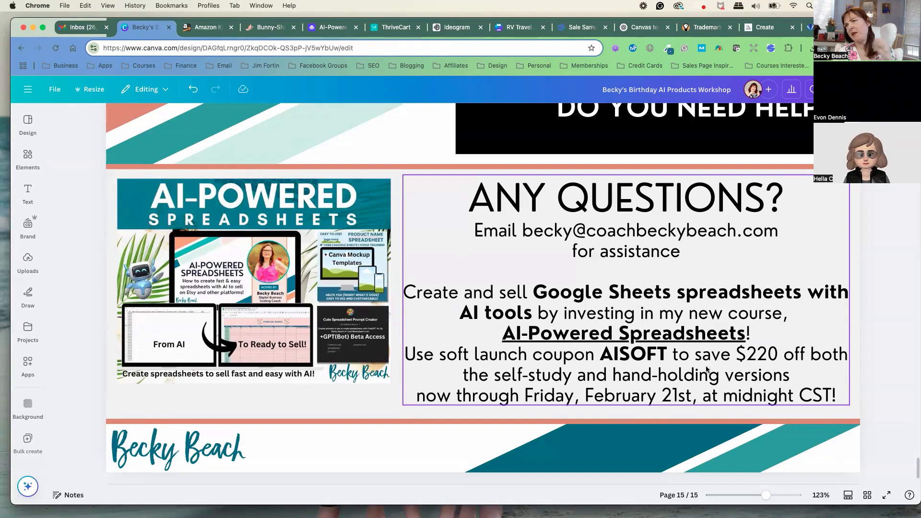
- Switch to the AI-Powered Spreadsheets sales page and copy its web address
left_click(326, 28)
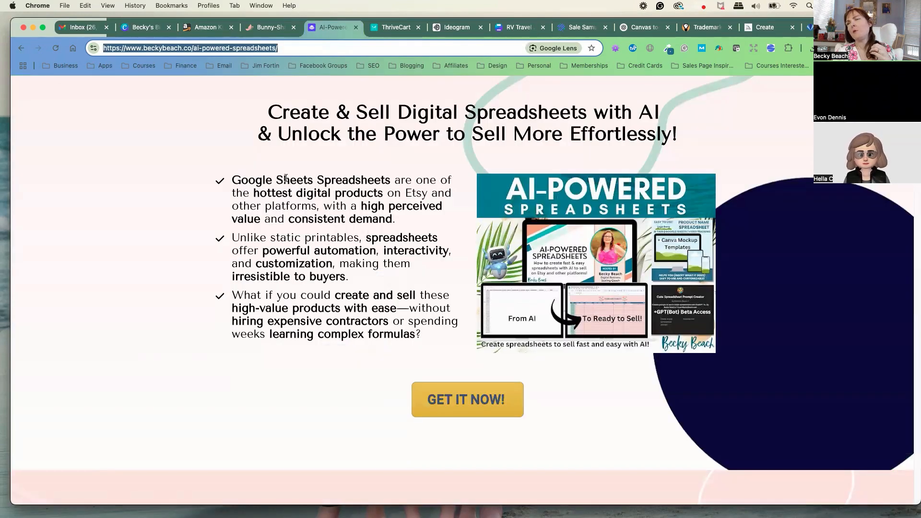
scroll(286, 178, "down", 1)
scroll(280, 178, "up", 1)
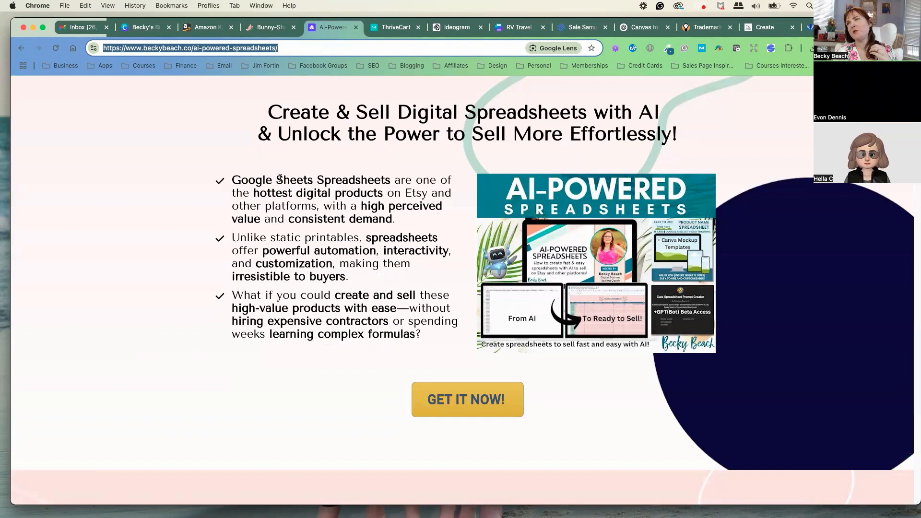
right_click(226, 46)
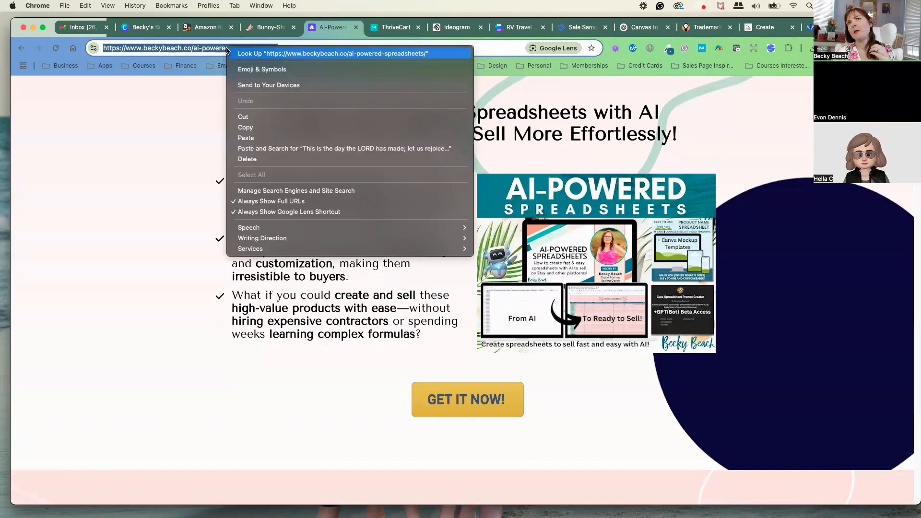
left_click(258, 124)
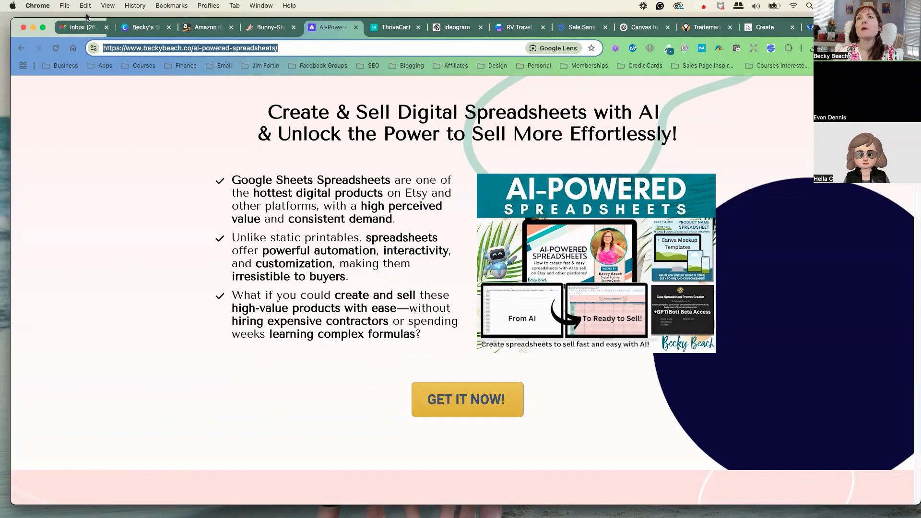
- Check the offer on the workshop slide again, then examine the opening sections of the AI-Powered Spreadsheets sales page
left_click(129, 30)
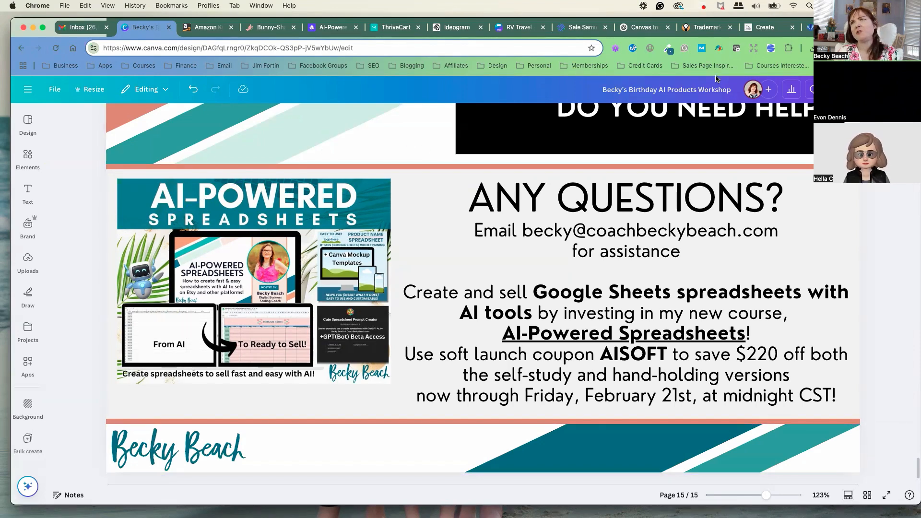
left_click(321, 30)
scroll(341, 188, "down", 1)
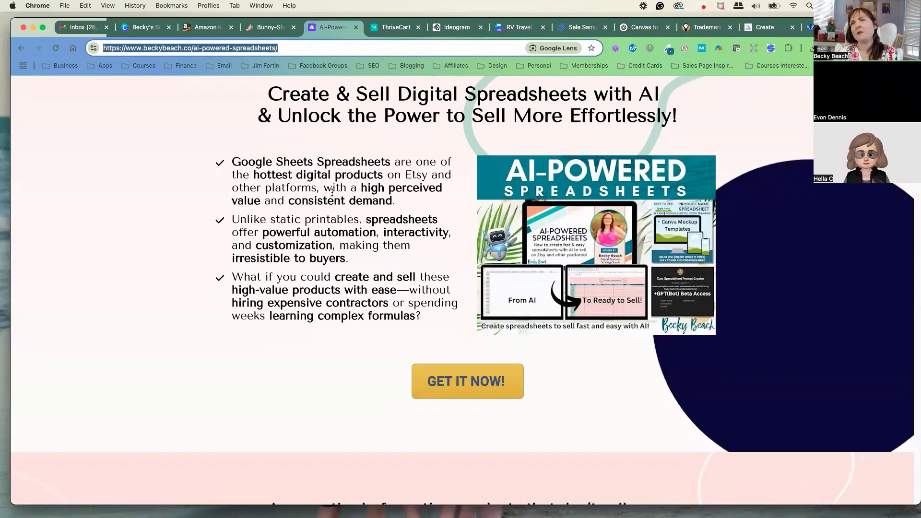
scroll(331, 193, "down", 3)
scroll(307, 190, "up", 3)
scroll(307, 189, "down", 10)
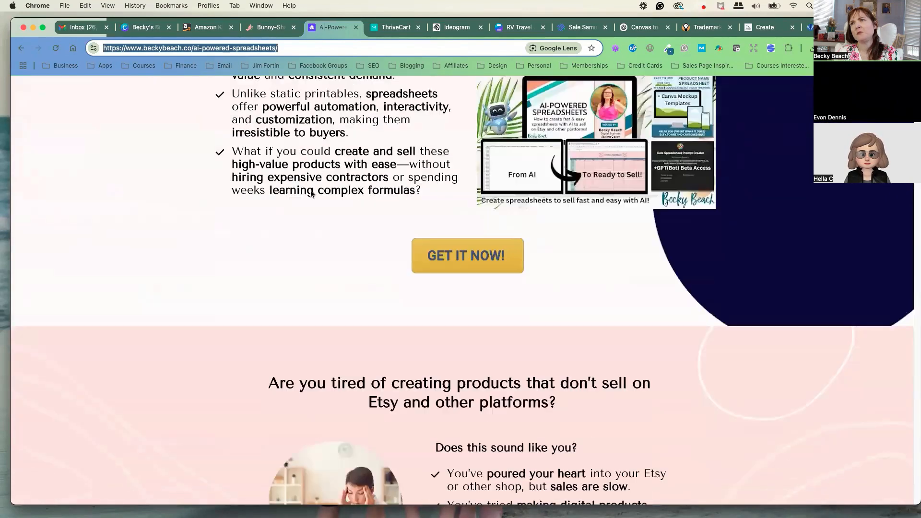
scroll(313, 199, "up", 5)
scroll(313, 200, "up", 10)
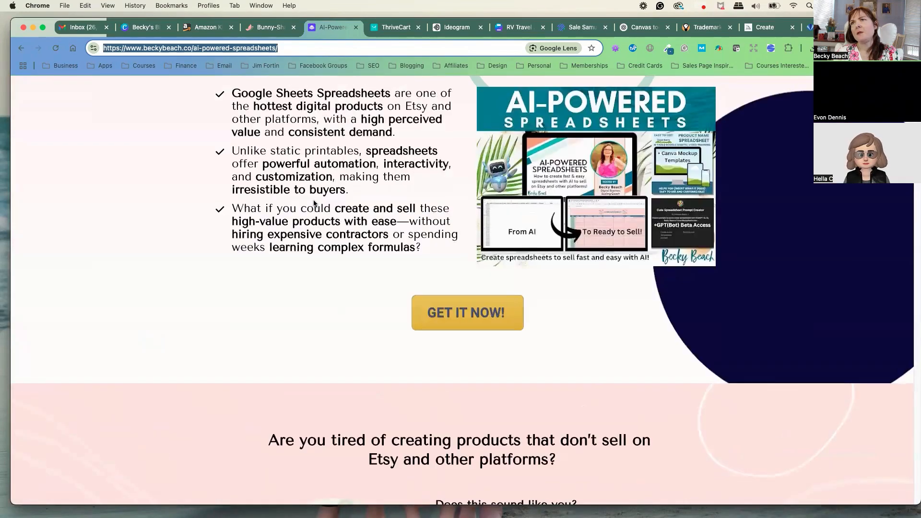
scroll(303, 194, "down", 3)
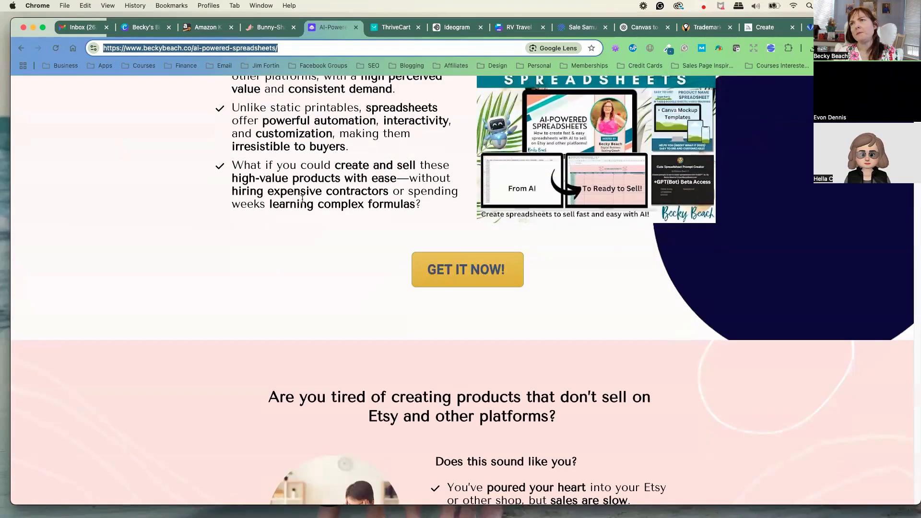
scroll(302, 199, "up", 3)
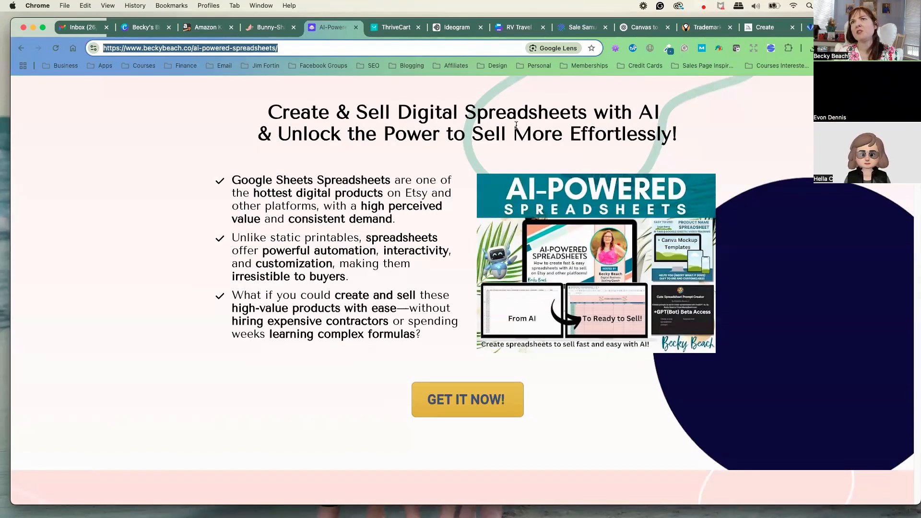
- Open the Spreadsheets collection of the Mom Beach shop from the Bunny-Shaped Spaghetti recipe post and look through its products
left_click(271, 29)
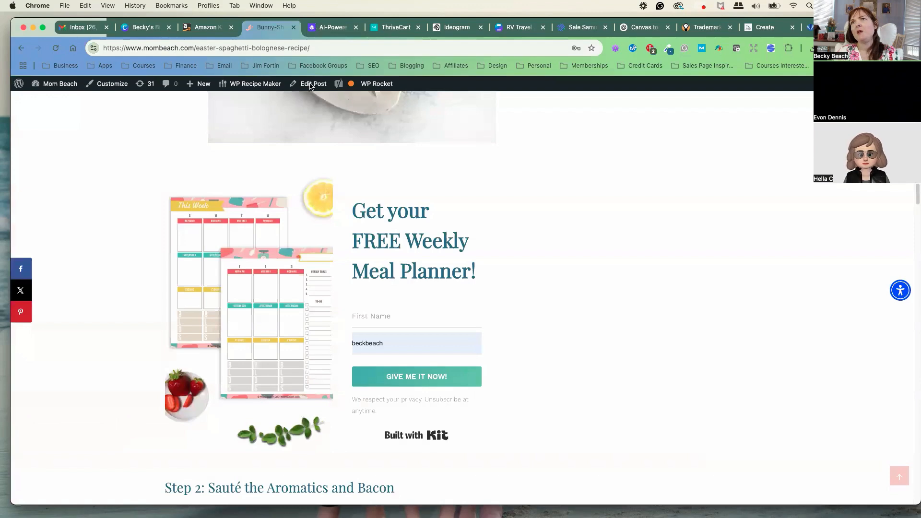
scroll(537, 141, "up", 15)
scroll(528, 136, "up", 5)
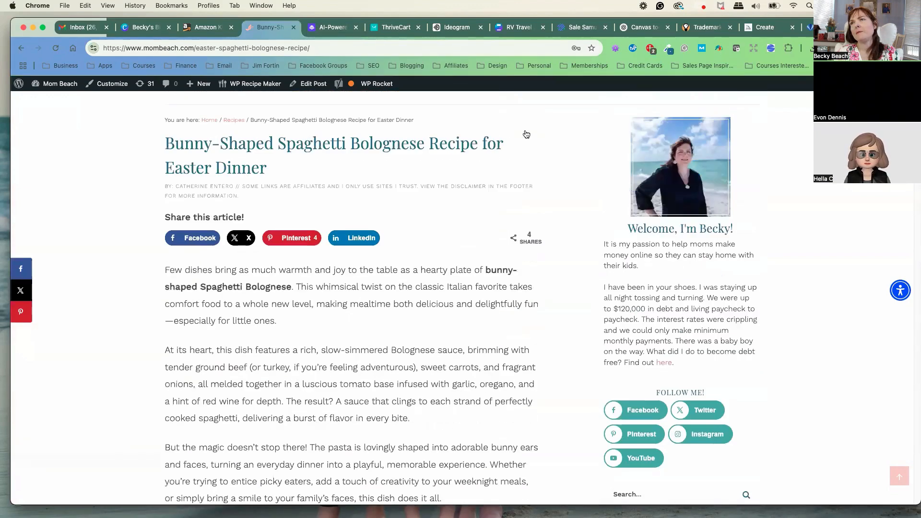
mouse_move(713, 145)
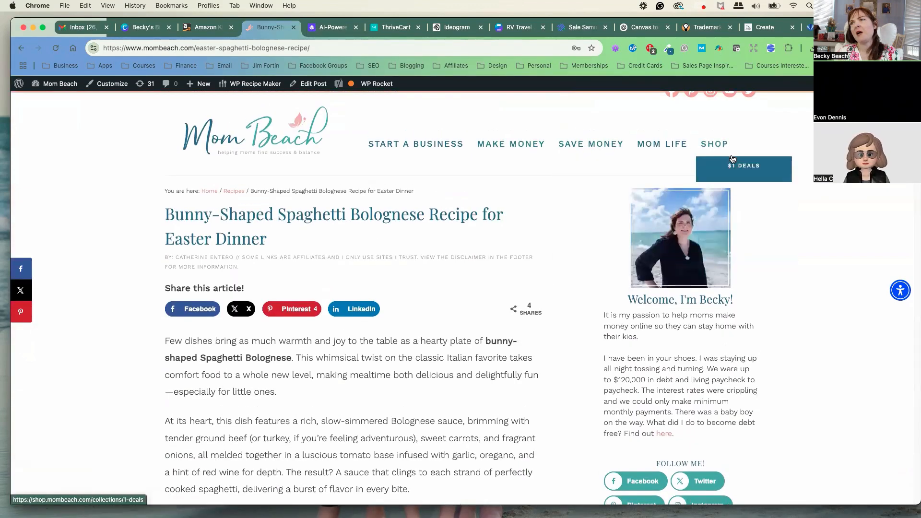
left_click(747, 227)
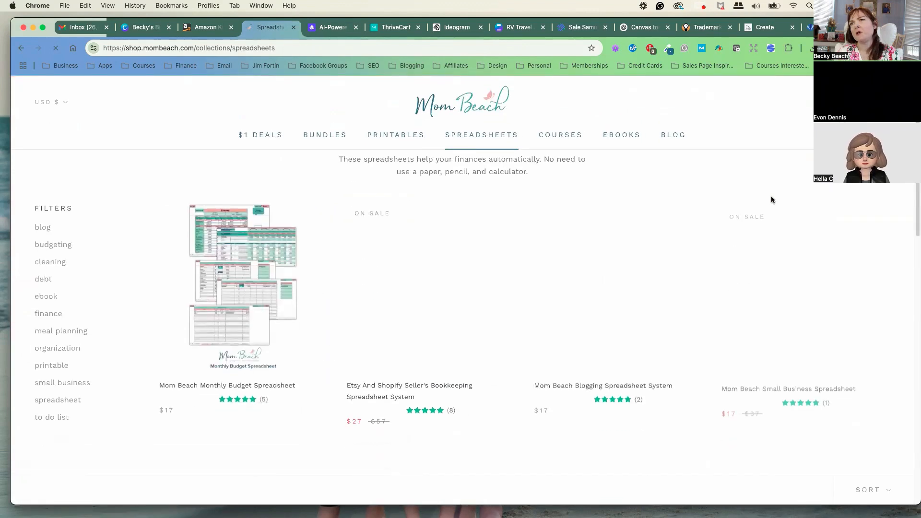
scroll(771, 199, "down", 4)
scroll(770, 206, "down", 4)
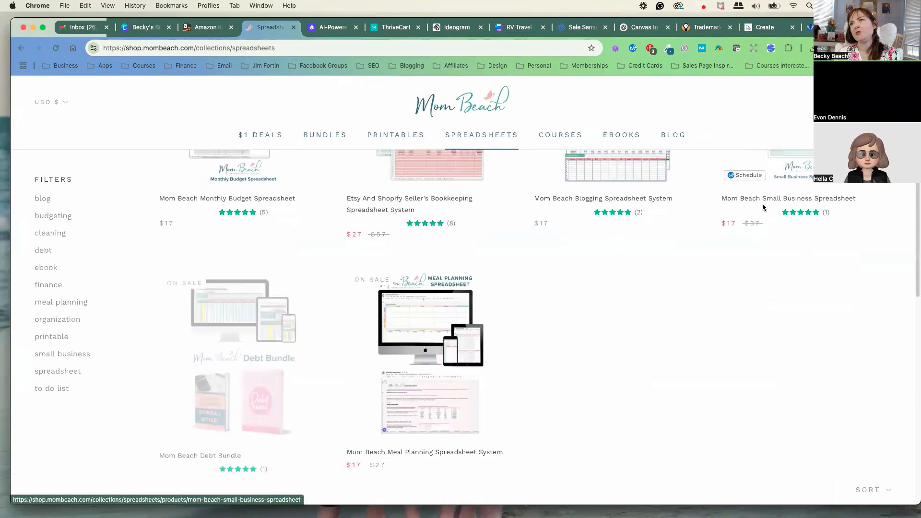
scroll(765, 208, "up", 3)
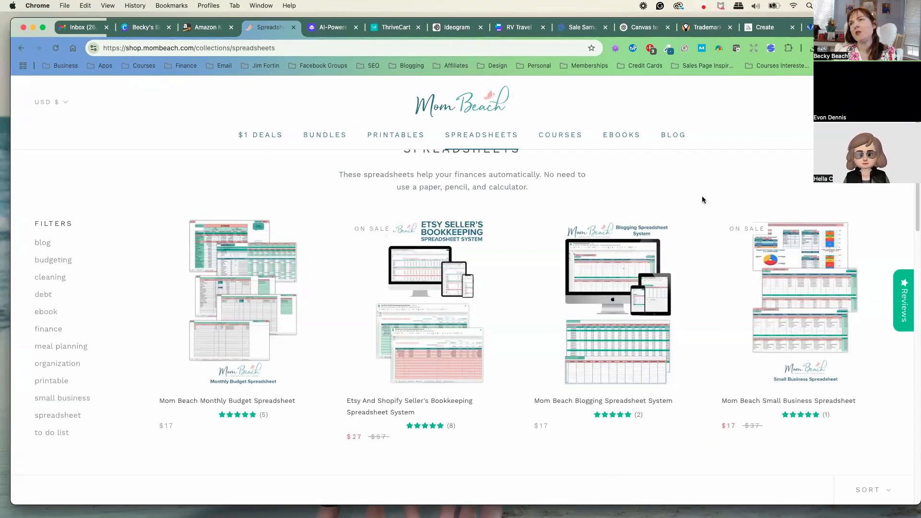
scroll(703, 199, "up", 2)
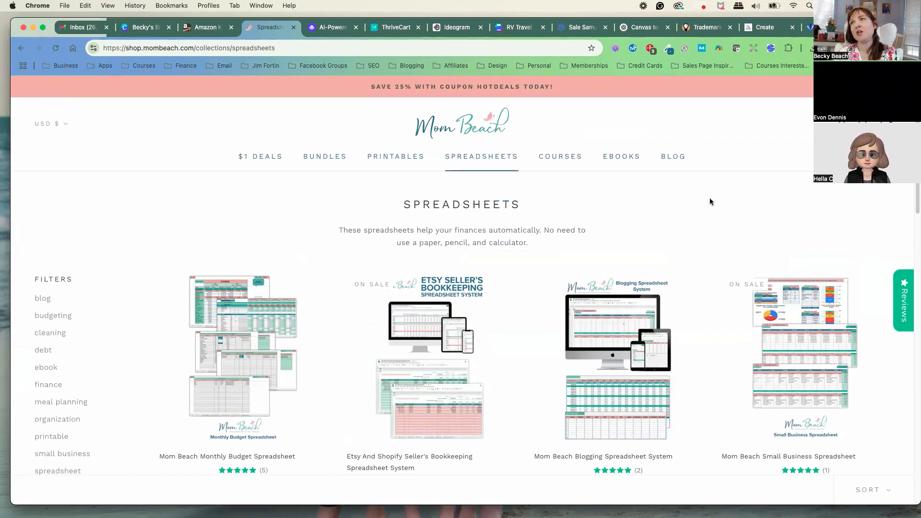
- Review the Easter psalms in the ChatGPT conversation, then return to page 15 of the workshop slides
left_click(643, 27)
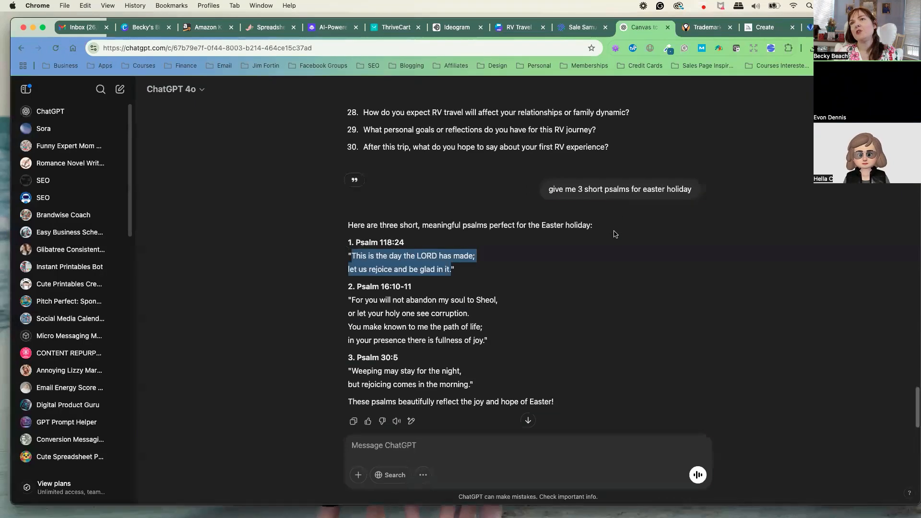
scroll(616, 233, "down", 2)
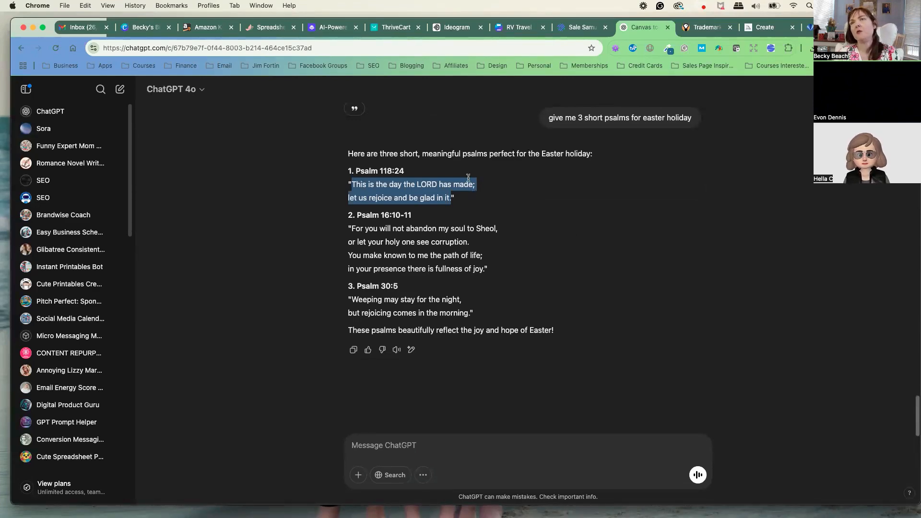
left_click(143, 27)
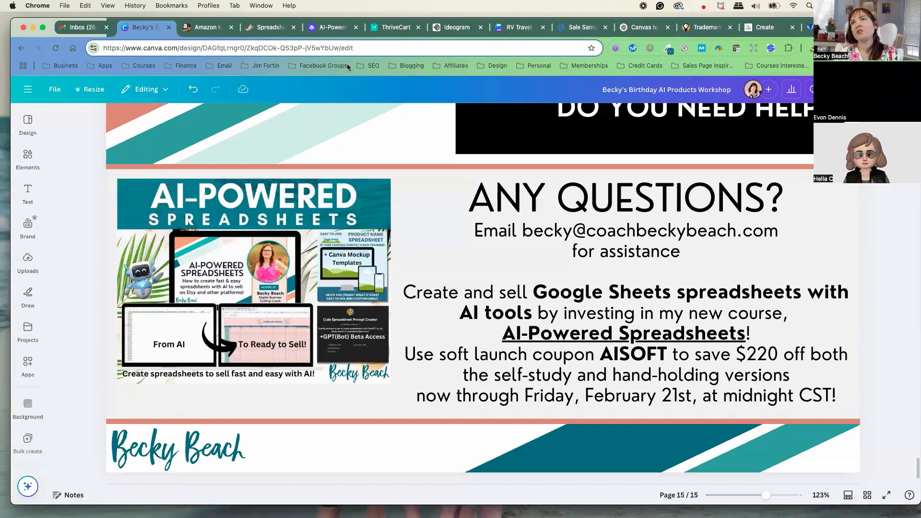
- Read through the AI-Powered Spreadsheets sales page down to the list of top-selling spreadsheets
left_click(327, 27)
scroll(372, 195, "down", 10)
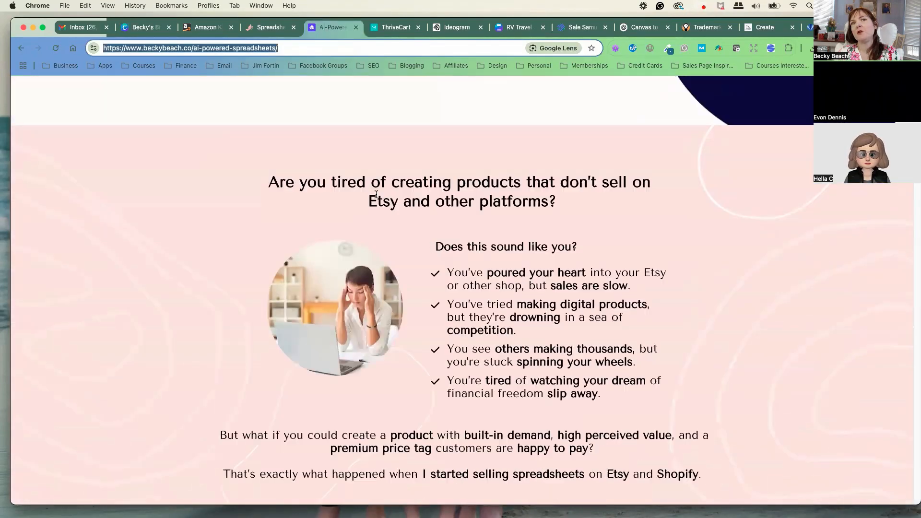
scroll(355, 192, "down", 12)
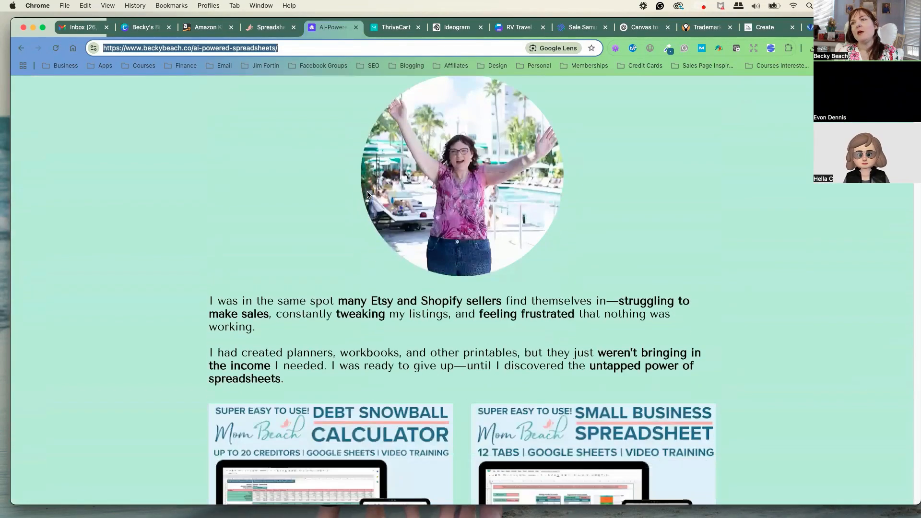
scroll(346, 193, "down", 5)
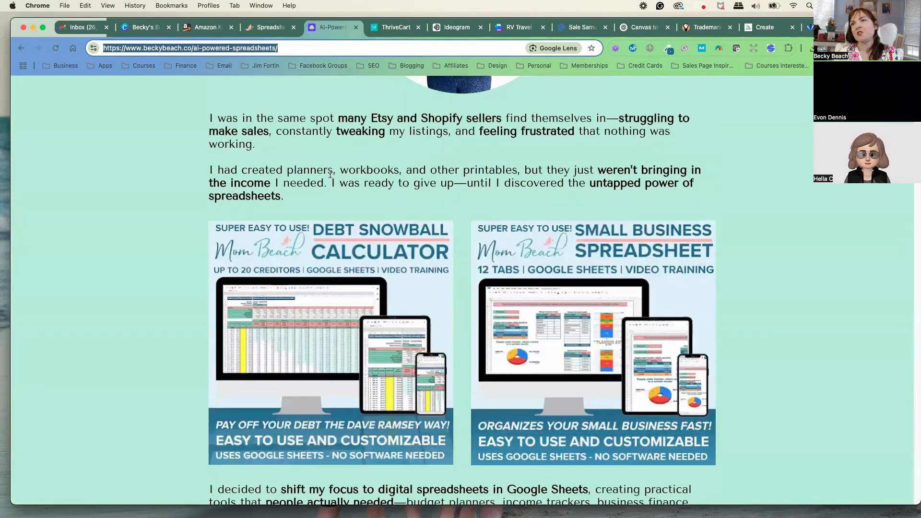
scroll(330, 181, "down", 2)
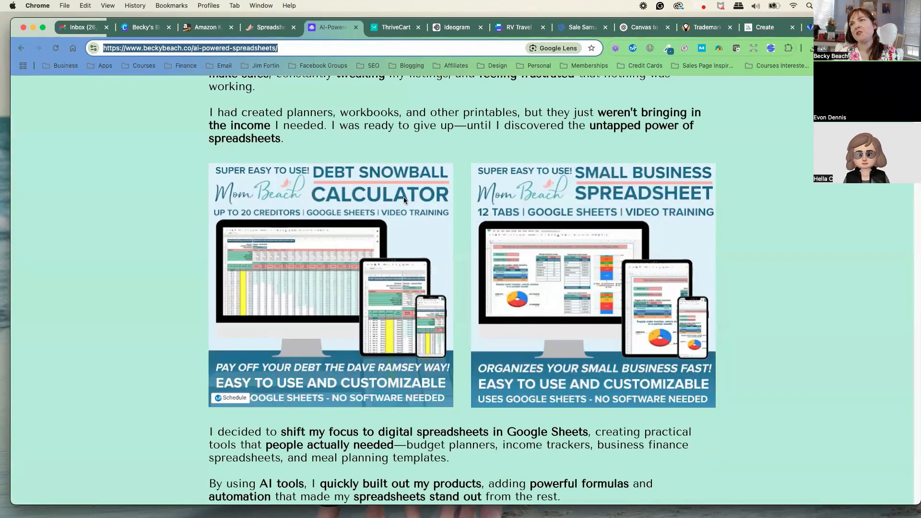
scroll(509, 207, "down", 8)
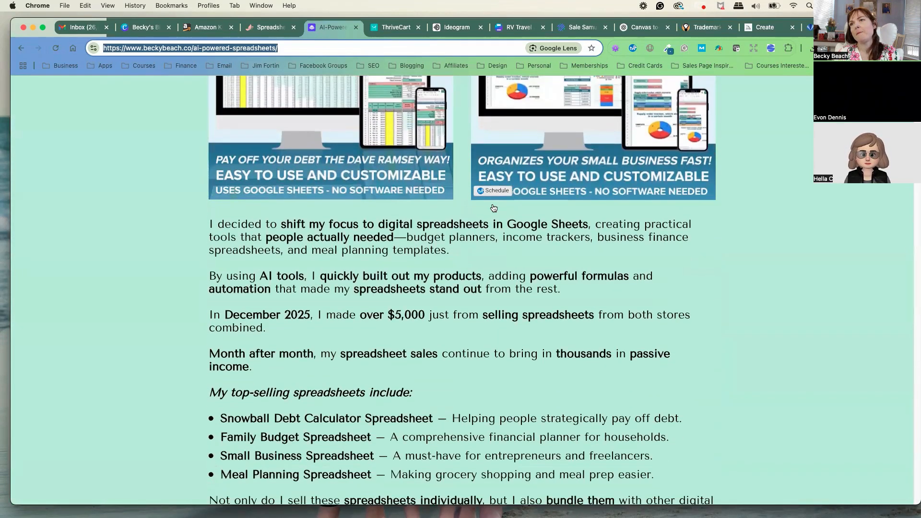
scroll(486, 209, "down", 5)
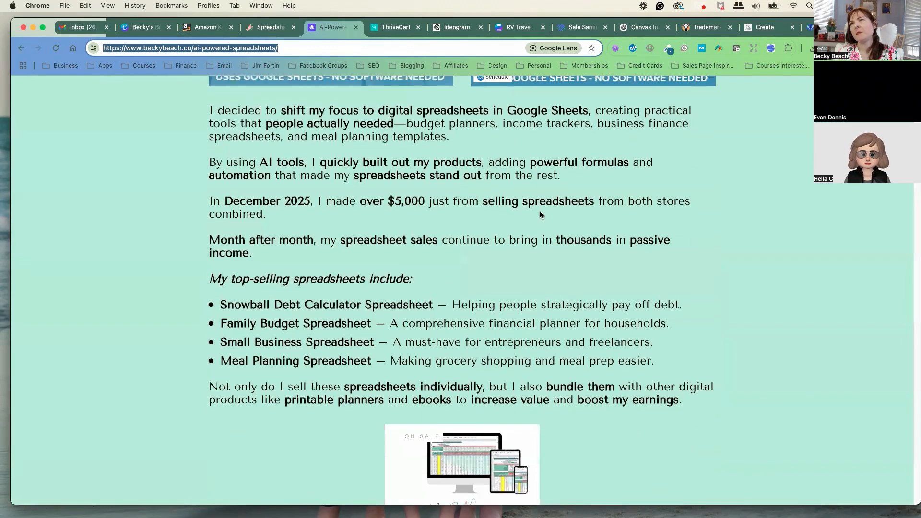
- Read the spreadsheet success story on the sales page, from the product mockups through the debt bundle to the shop previews
scroll(536, 215, "up", 2)
scroll(533, 215, "up", 9)
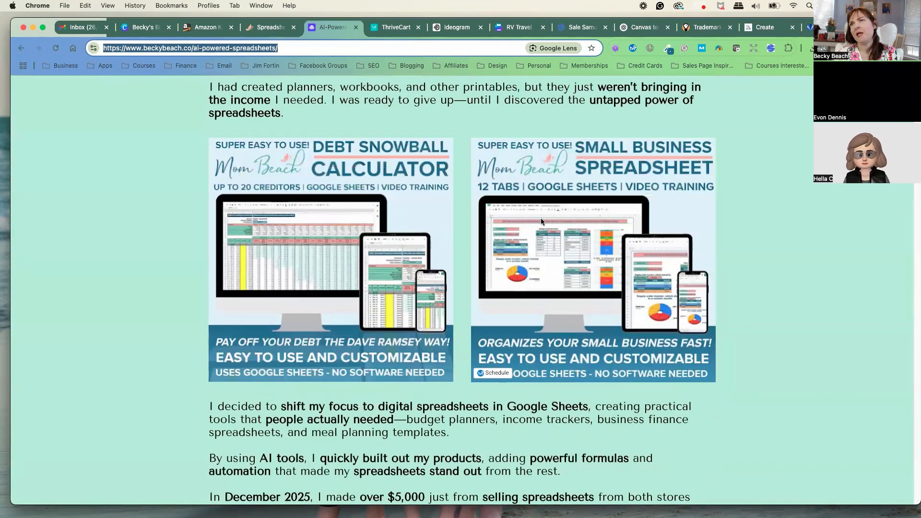
scroll(542, 218, "down", 20)
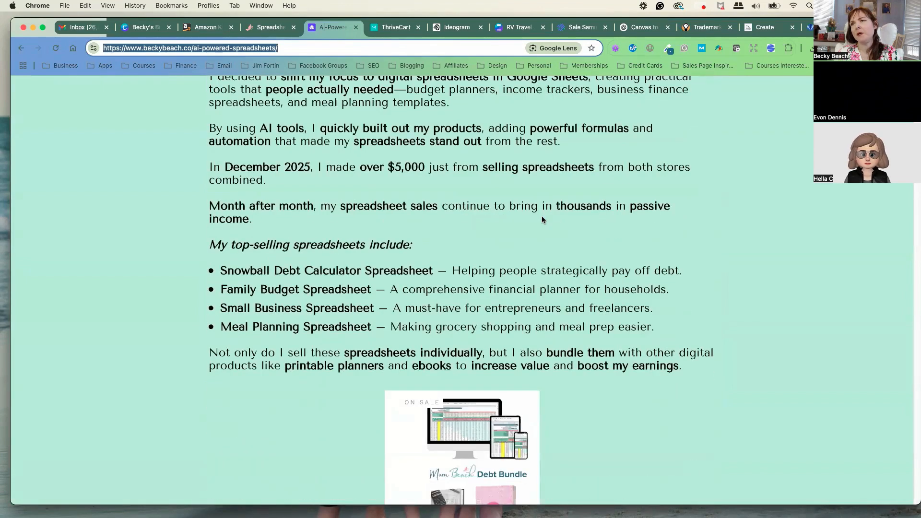
scroll(548, 219, "down", 3)
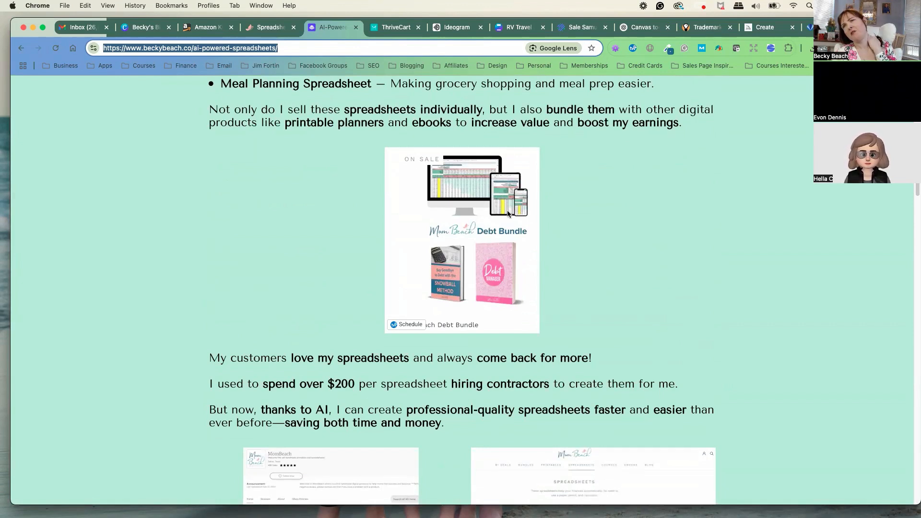
scroll(528, 213, "down", 5)
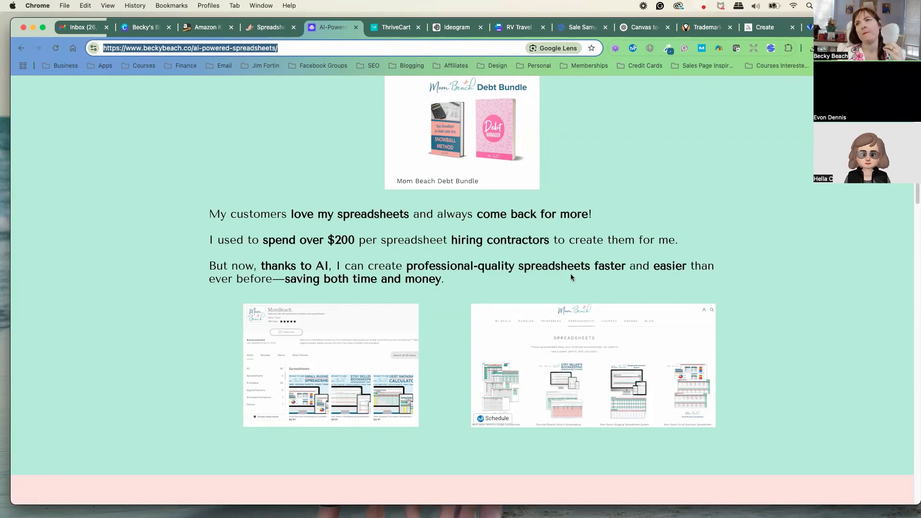
scroll(569, 269, "down", 4)
- Revisit the sales page's opening offer, then look through the course introduction and testimonials down to the module outline
scroll(568, 276, "up", 15)
scroll(568, 288, "up", 6)
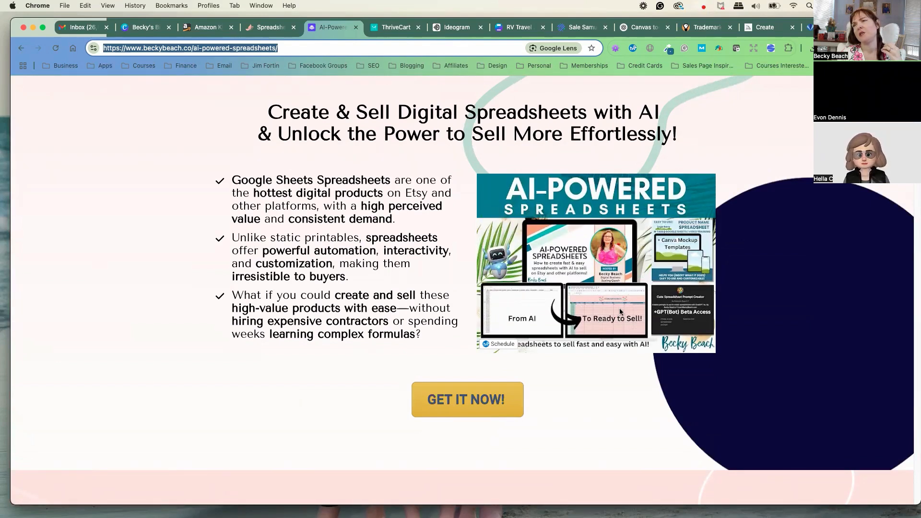
scroll(608, 311, "down", 1)
scroll(607, 309, "down", 5)
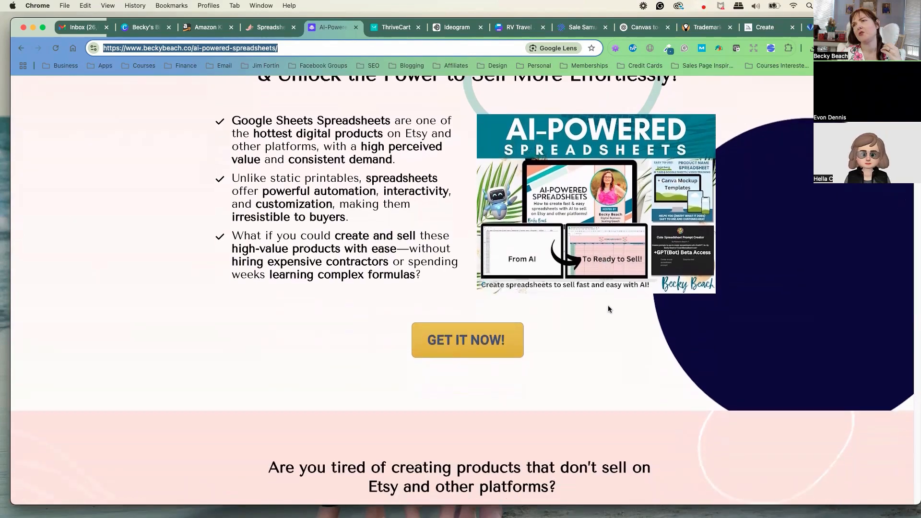
scroll(609, 309, "up", 4)
scroll(609, 310, "down", 20)
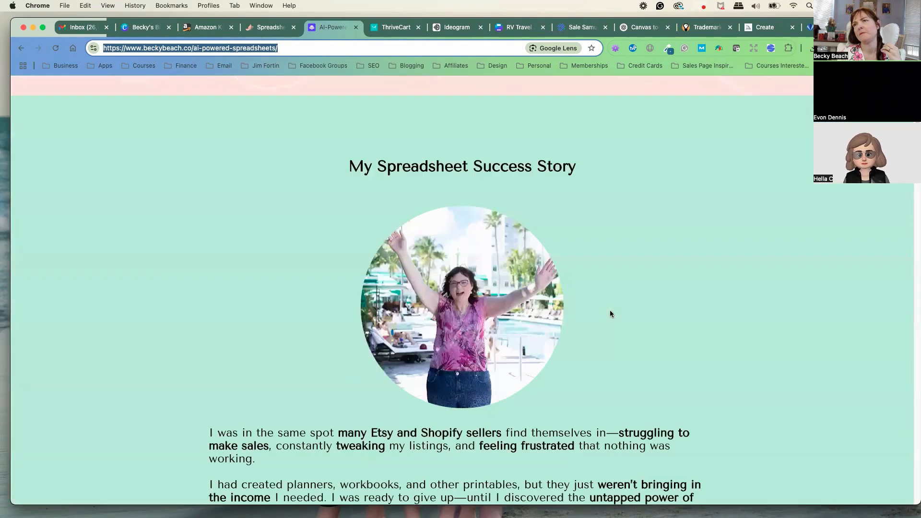
scroll(612, 315, "down", 20)
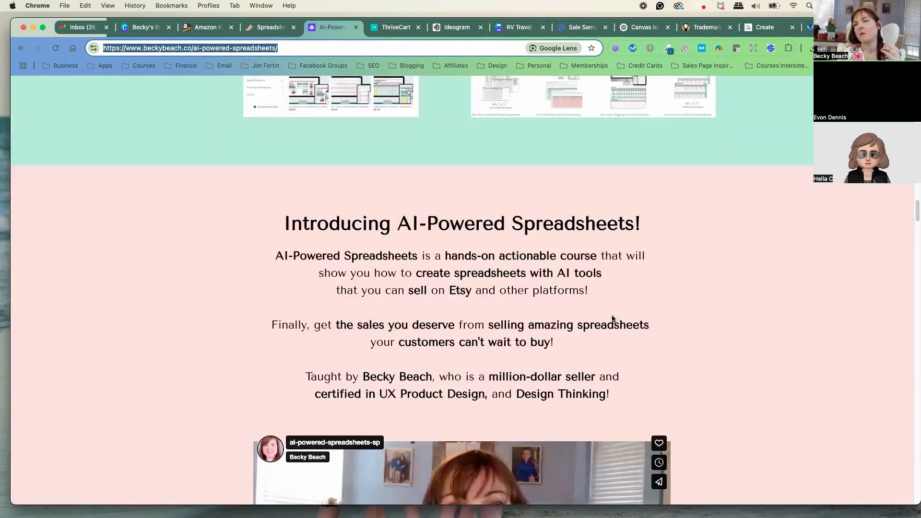
scroll(613, 319, "down", 20)
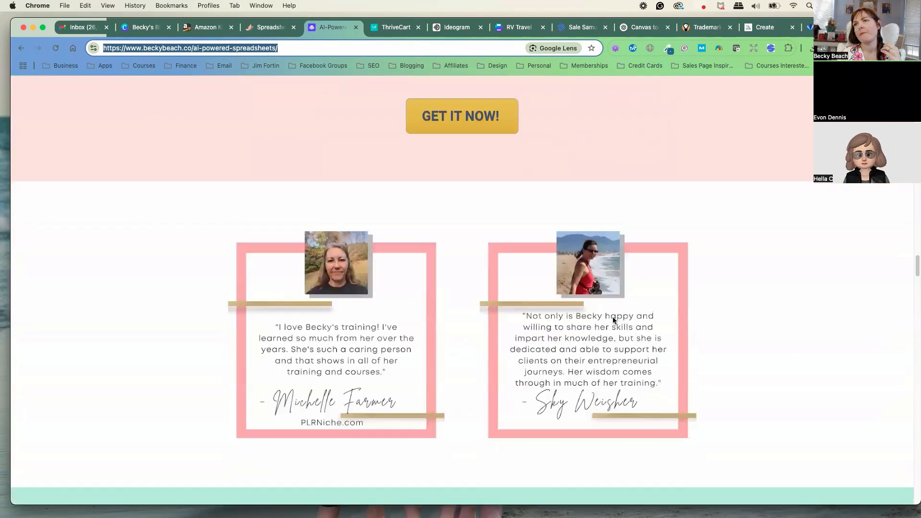
scroll(614, 318, "up", 1)
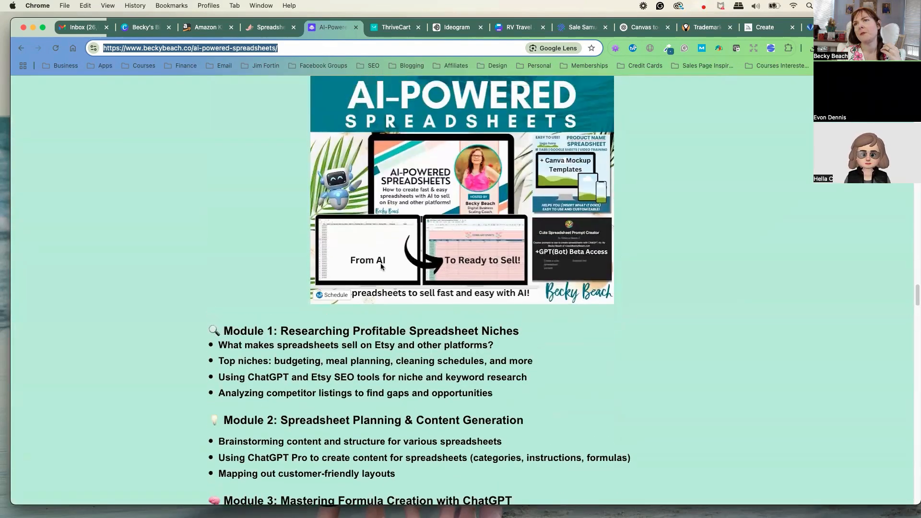